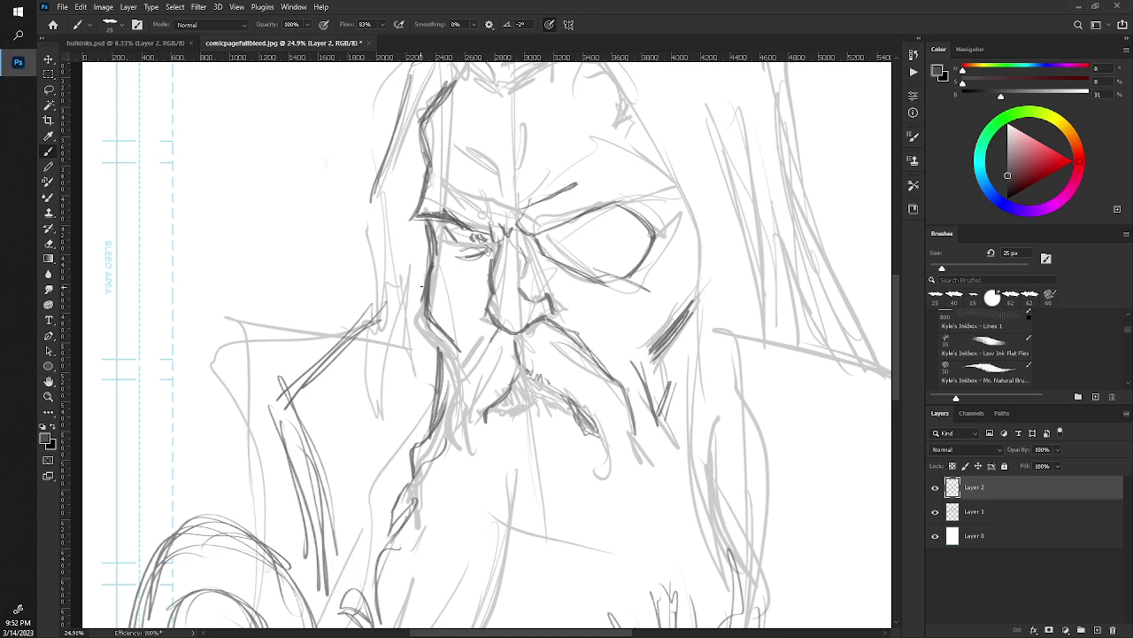
# Zoom out and sketch the egg-shaped right shoulder pad with an inner ring.
pyautogui.press('z')
pyautogui.moveTo(412, 292); pyautogui.dragTo(375, 254)
pyautogui.press('b')
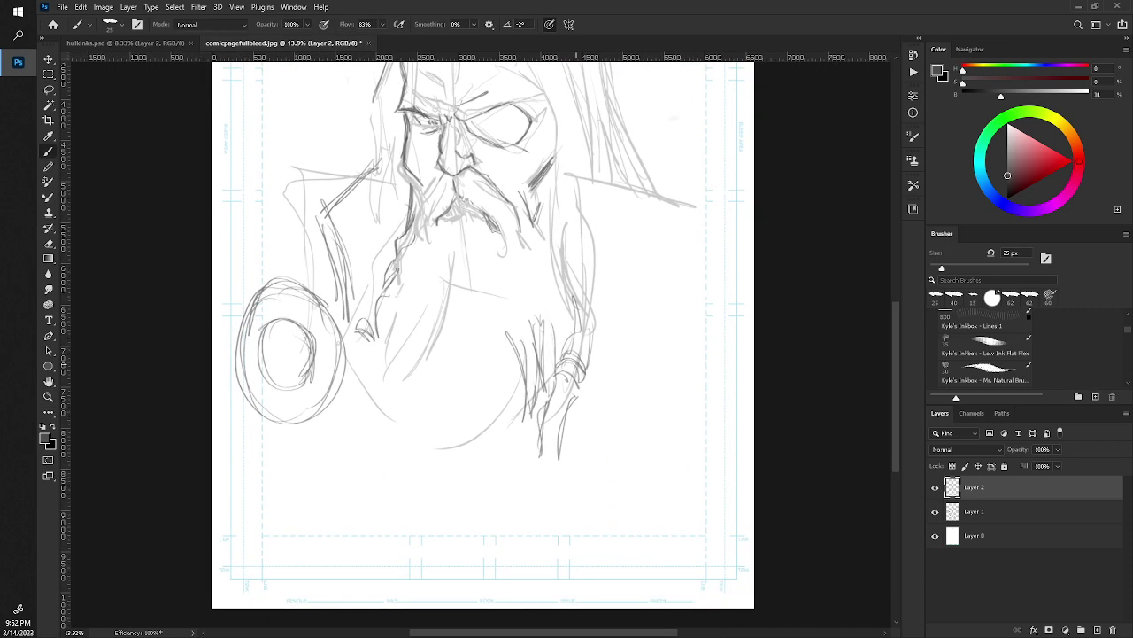
pyautogui.moveTo(634, 312); pyautogui.dragTo(684, 370)
pyautogui.moveTo(634, 317)
pyautogui.mouseDown()
pyautogui.moveTo(653, 443)
pyautogui.moveTo(629, 432)
pyautogui.moveTo(678, 328)
pyautogui.moveTo(605, 386)
pyautogui.moveTo(694, 399)
pyautogui.moveTo(606, 358)
pyautogui.mouseUp()
pyautogui.moveTo(670, 326); pyautogui.dragTo(650, 435)
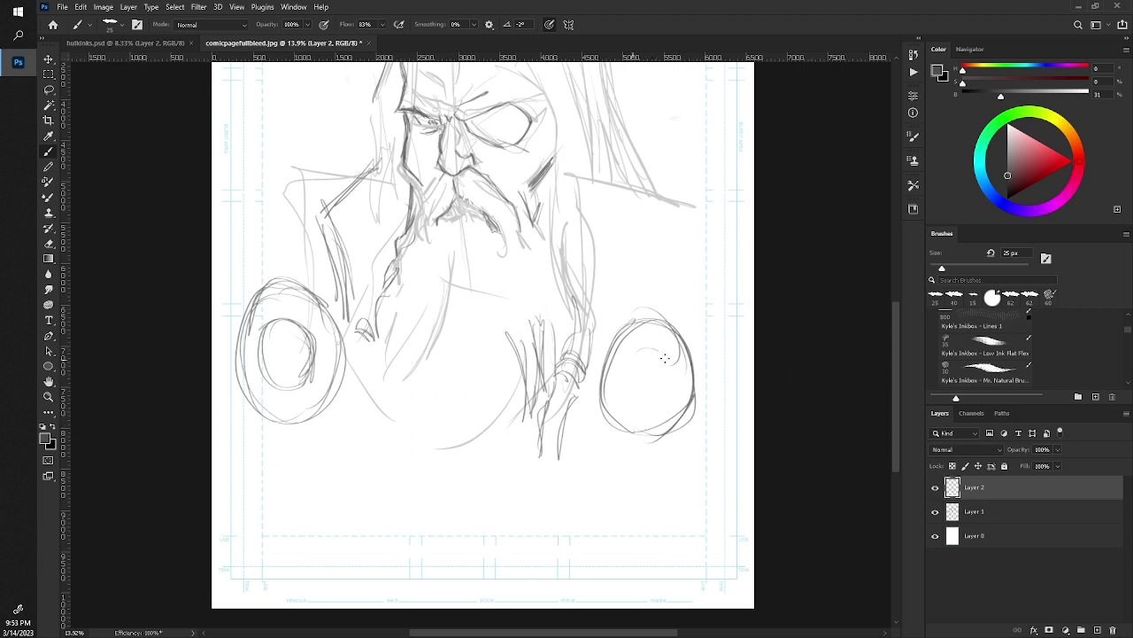
pyautogui.moveTo(665, 357)
pyautogui.mouseDown()
pyautogui.moveTo(630, 365)
pyautogui.moveTo(629, 390)
pyautogui.moveTo(669, 365)
pyautogui.moveTo(649, 353)
pyautogui.moveTo(628, 364)
pyautogui.mouseUp()
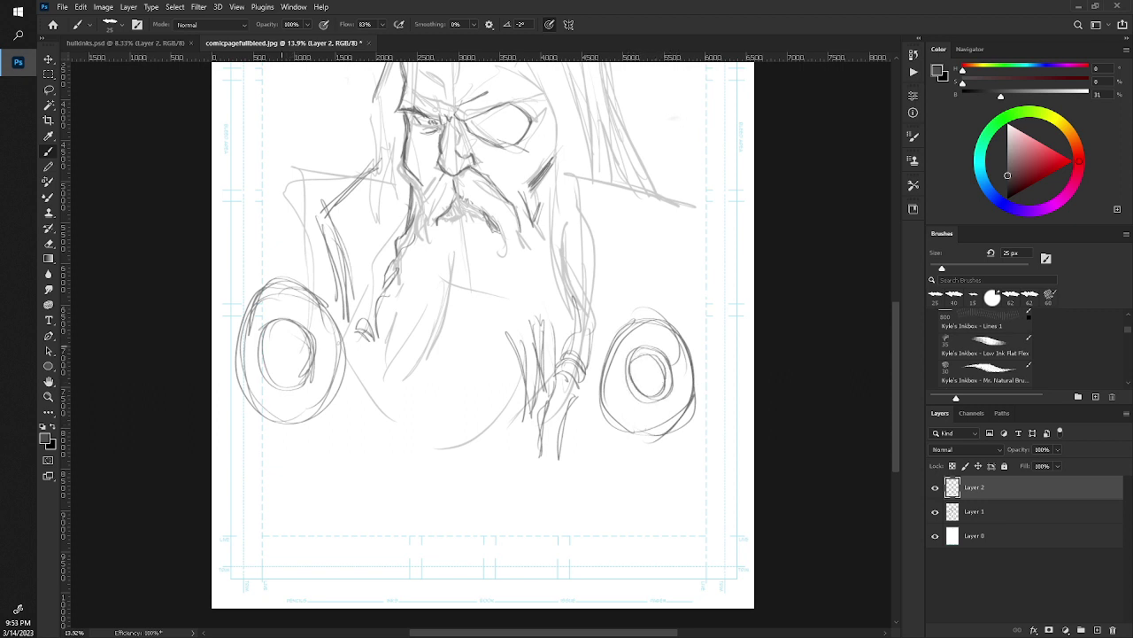
# Darken the left pad's inner ring and add first strands along the beard's left edge.
pyautogui.moveTo(271, 362)
pyautogui.mouseDown()
pyautogui.moveTo(292, 335)
pyautogui.moveTo(269, 360)
pyautogui.moveTo(297, 373)
pyautogui.mouseUp()
pyautogui.moveTo(304, 329)
pyautogui.mouseDown()
pyautogui.moveTo(292, 359)
pyautogui.moveTo(276, 326)
pyautogui.moveTo(274, 358)
pyautogui.mouseUp()
pyautogui.moveTo(442, 308); pyautogui.dragTo(437, 324)
pyautogui.moveTo(416, 375)
pyautogui.mouseDown()
pyautogui.moveTo(401, 413)
pyautogui.moveTo(417, 365)
pyautogui.moveTo(400, 359)
pyautogui.moveTo(391, 421)
pyautogui.mouseUp()
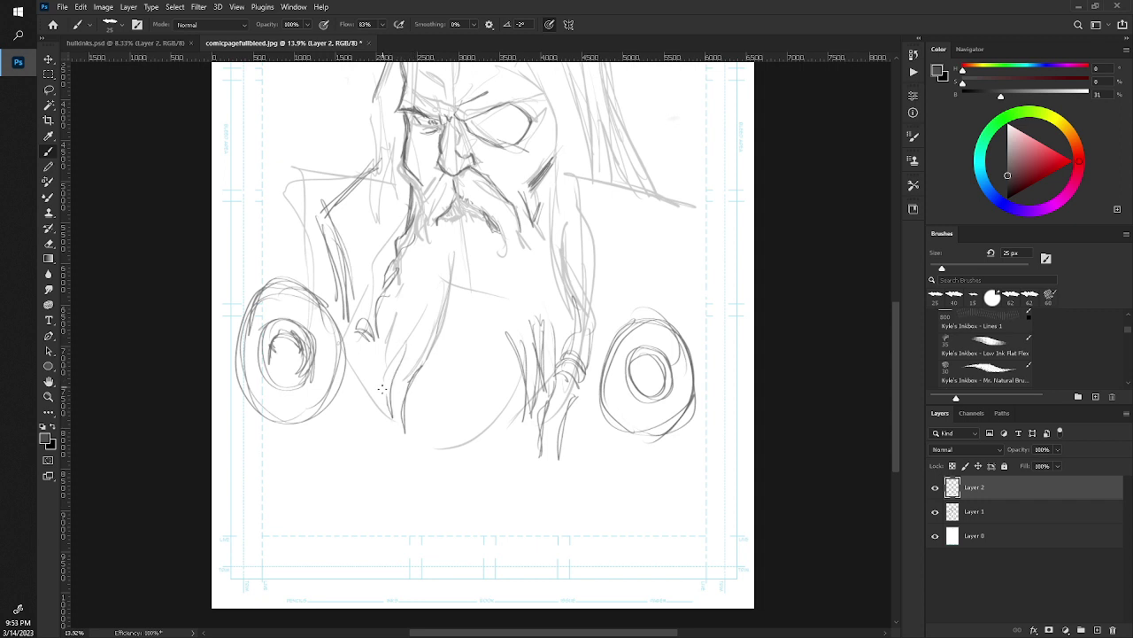
pyautogui.moveTo(386, 356)
pyautogui.mouseDown()
pyautogui.moveTo(375, 394)
pyautogui.moveTo(379, 357)
pyautogui.moveTo(398, 352)
pyautogui.mouseUp()
pyautogui.moveTo(388, 308); pyautogui.dragTo(377, 344)
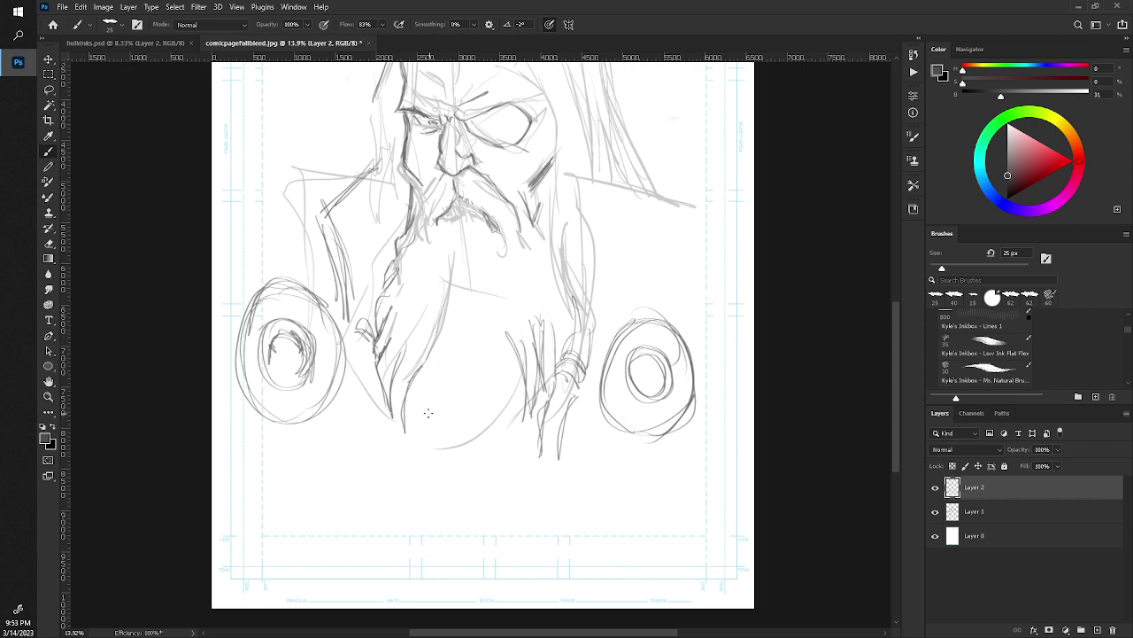
# Outline the bottom of the beard and hatch vertical hanging strands beneath it.
pyautogui.moveTo(450, 420); pyautogui.dragTo(505, 386)
pyautogui.moveTo(452, 469); pyautogui.dragTo(448, 406)
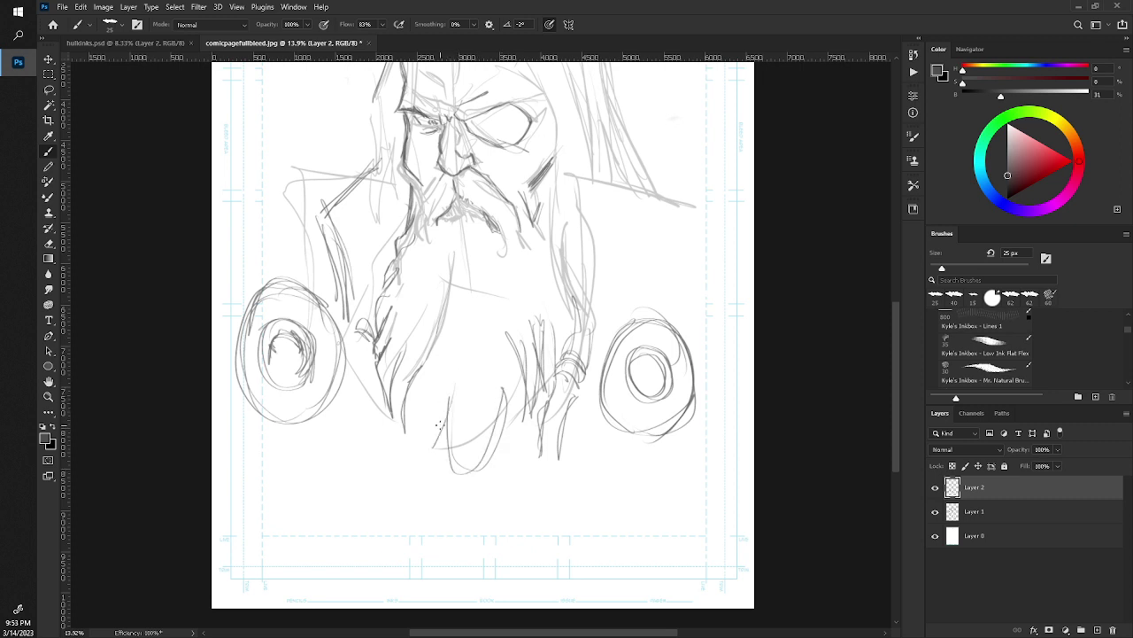
pyautogui.moveTo(433, 450); pyautogui.dragTo(436, 379)
pyautogui.moveTo(435, 428); pyautogui.dragTo(437, 394)
pyautogui.moveTo(427, 463); pyautogui.dragTo(430, 417)
pyautogui.moveTo(428, 416); pyautogui.dragTo(430, 379)
pyautogui.moveTo(424, 441); pyautogui.dragTo(428, 385)
pyautogui.moveTo(418, 466)
pyautogui.mouseDown()
pyautogui.moveTo(421, 365)
pyautogui.moveTo(411, 406)
pyautogui.mouseUp()
# Hatch more strands at the beard's lower left and along its right side.
pyautogui.moveTo(395, 453); pyautogui.dragTo(401, 409)
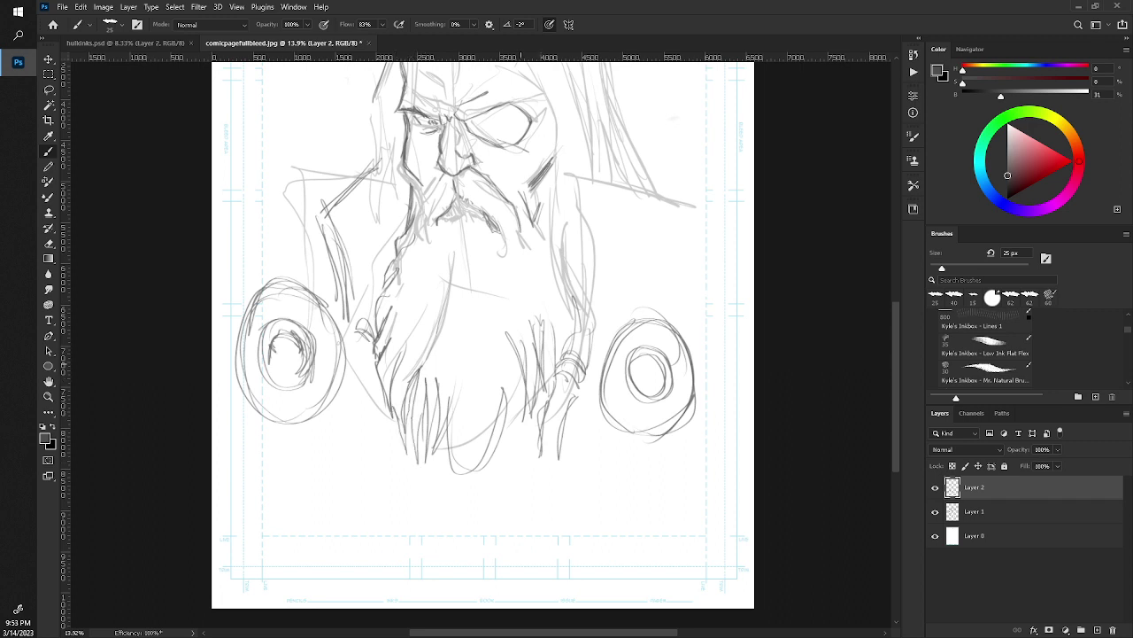
pyautogui.moveTo(497, 434); pyautogui.dragTo(508, 337)
pyautogui.moveTo(505, 459); pyautogui.dragTo(514, 361)
pyautogui.moveTo(510, 422); pyautogui.dragTo(517, 331)
pyautogui.moveTo(517, 415); pyautogui.dragTo(522, 354)
pyautogui.moveTo(521, 440); pyautogui.dragTo(523, 403)
# Zoom in on the figure and start an angular hammer block over the right pad.
pyautogui.press('z')
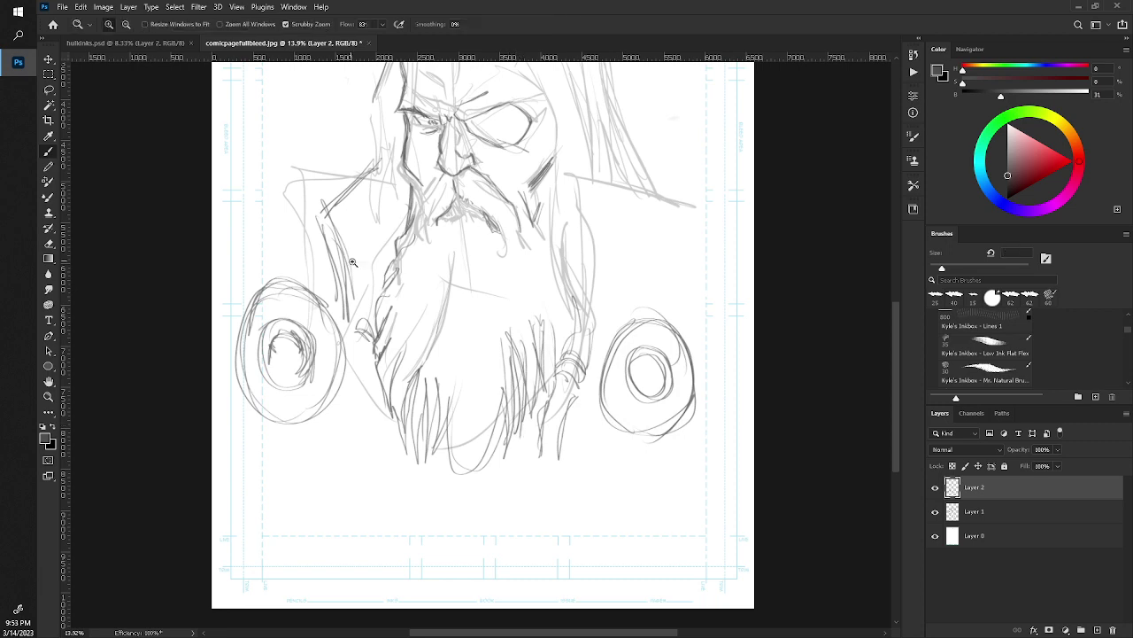
pyautogui.moveTo(336, 253)
pyautogui.mouseDown()
pyautogui.moveTo(375, 236)
pyautogui.moveTo(347, 381)
pyautogui.mouseUp()
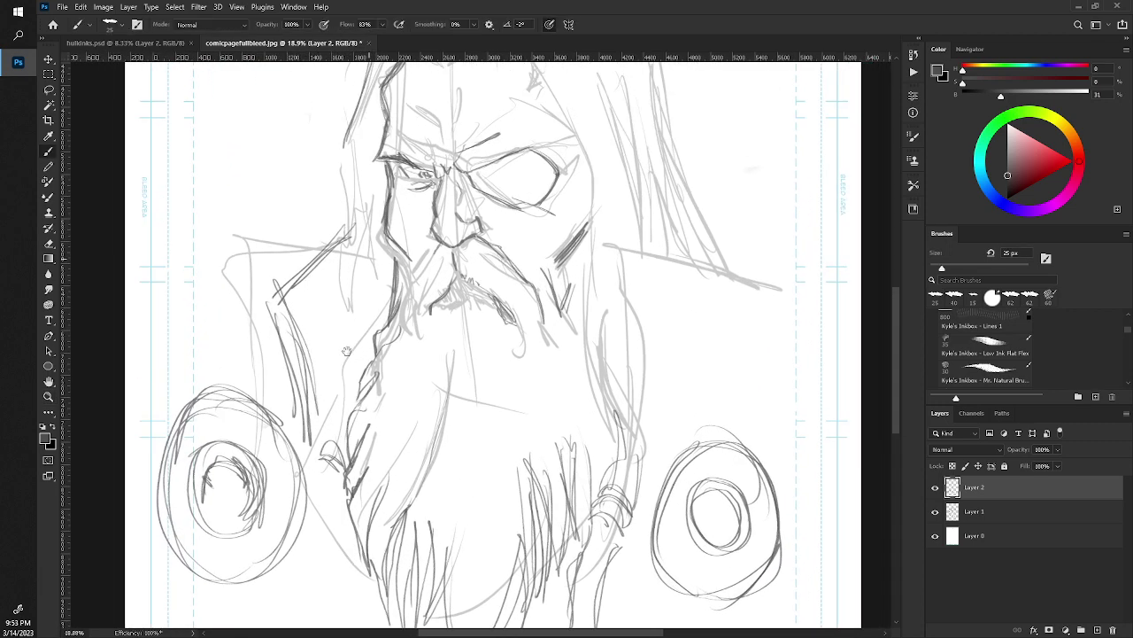
pyautogui.press('b')
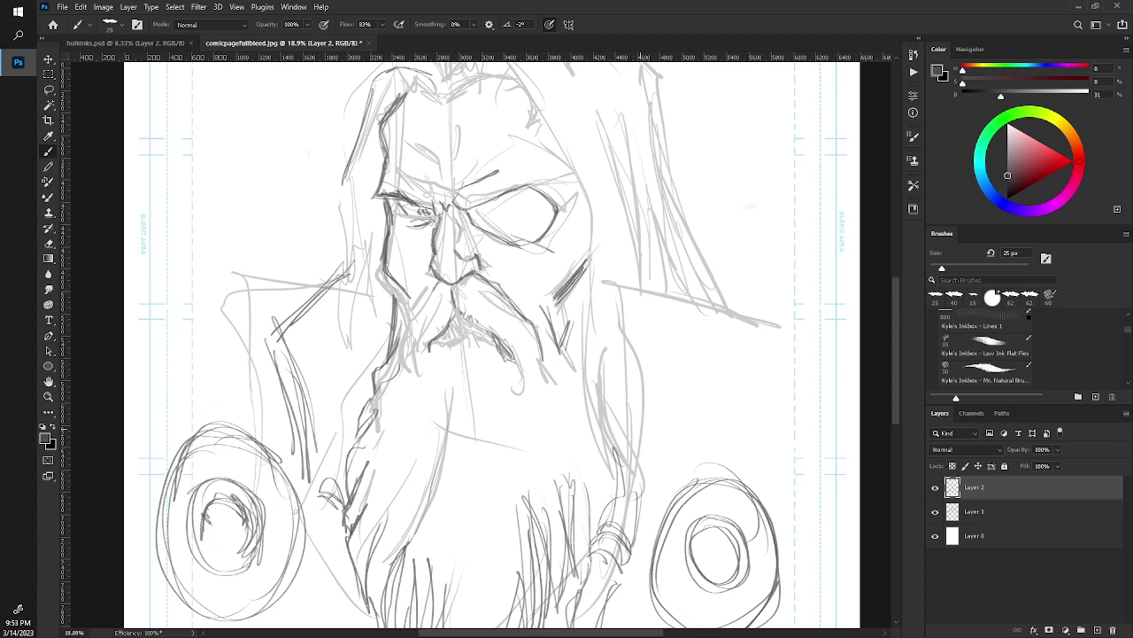
pyautogui.moveTo(687, 428); pyautogui.dragTo(640, 472)
pyautogui.moveTo(731, 378)
pyautogui.mouseDown()
pyautogui.moveTo(681, 429)
pyautogui.moveTo(772, 430)
pyautogui.moveTo(712, 474)
pyautogui.mouseUp()
pyautogui.moveTo(676, 425); pyautogui.dragTo(691, 478)
pyautogui.moveTo(715, 392)
pyautogui.mouseDown()
pyautogui.moveTo(729, 372)
pyautogui.moveTo(698, 407)
pyautogui.mouseUp()
# Redraw the block's outline and add an inner band and top detail lines.
pyautogui.moveTo(742, 364); pyautogui.dragTo(782, 448)
pyautogui.moveTo(742, 362)
pyautogui.mouseDown()
pyautogui.moveTo(682, 400)
pyautogui.moveTo(668, 429)
pyautogui.mouseUp()
pyautogui.moveTo(723, 384); pyautogui.dragTo(667, 421)
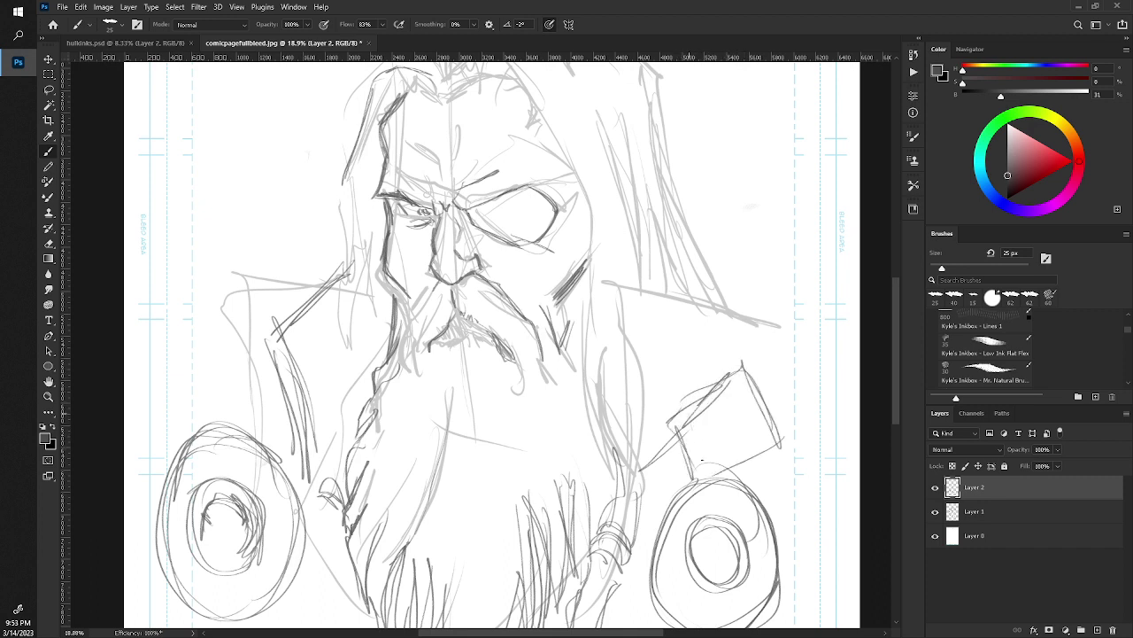
pyautogui.moveTo(698, 470)
pyautogui.mouseDown()
pyautogui.moveTo(689, 421)
pyautogui.moveTo(747, 383)
pyautogui.moveTo(758, 445)
pyautogui.mouseUp()
pyautogui.moveTo(767, 434)
pyautogui.mouseDown()
pyautogui.moveTo(703, 455)
pyautogui.moveTo(710, 464)
pyautogui.mouseUp()
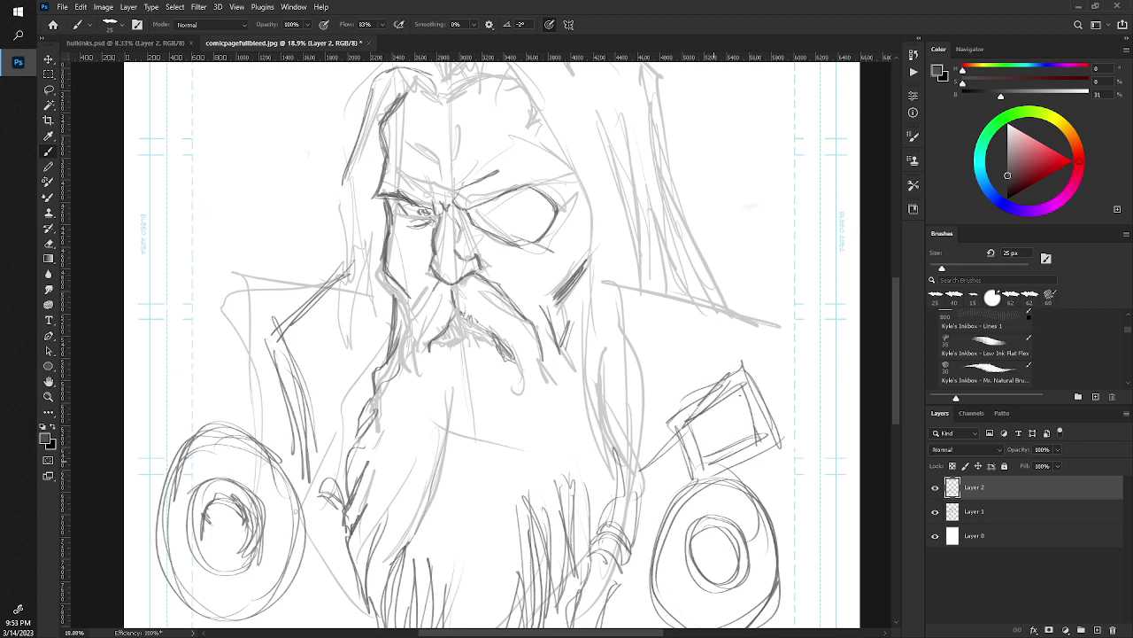
pyautogui.moveTo(752, 386); pyautogui.dragTo(721, 423)
pyautogui.moveTo(726, 393); pyautogui.dragTo(634, 462)
# Draw the hammer shaft down to the shoulder pad and shade it there.
pyautogui.moveTo(671, 432); pyautogui.dragTo(641, 457)
pyautogui.moveTo(687, 485)
pyautogui.mouseDown()
pyautogui.moveTo(642, 519)
pyautogui.moveTo(676, 494)
pyautogui.mouseUp()
pyautogui.moveTo(676, 498)
pyautogui.mouseDown()
pyautogui.moveTo(634, 535)
pyautogui.moveTo(689, 471)
pyautogui.moveTo(676, 436)
pyautogui.mouseUp()
pyautogui.moveTo(636, 505); pyautogui.dragTo(647, 475)
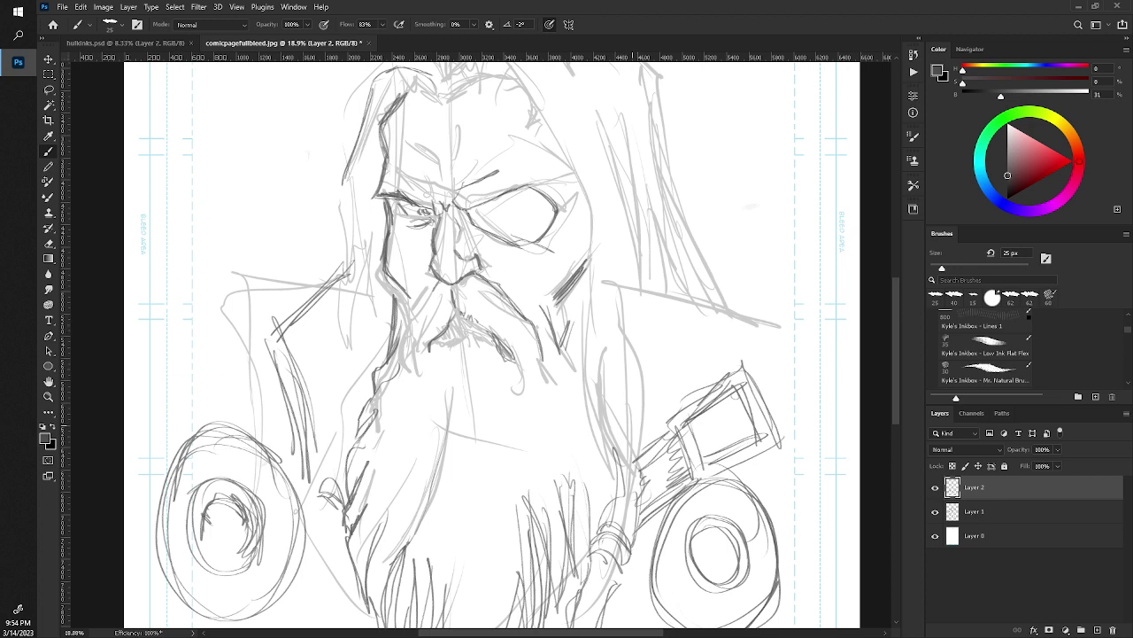
# Lay in the hammer head's top edge and right end, roughing the shoulder behind the beard.
pyautogui.moveTo(728, 223)
pyautogui.mouseDown()
pyautogui.moveTo(825, 311)
pyautogui.moveTo(718, 221)
pyautogui.moveTo(605, 309)
pyautogui.mouseUp()
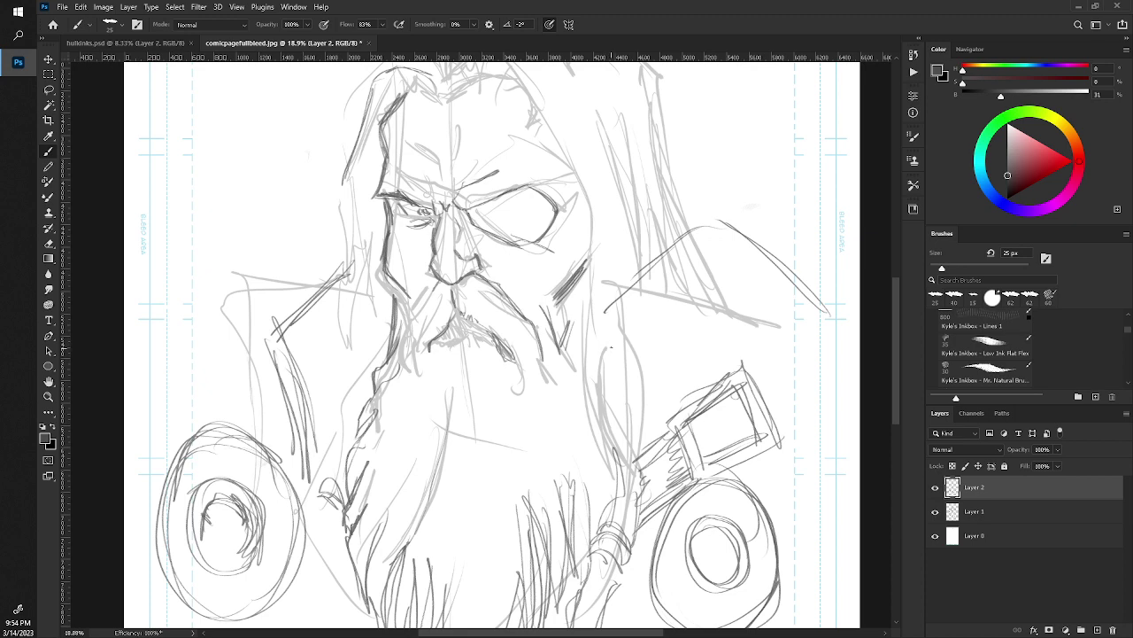
pyautogui.moveTo(612, 352); pyautogui.dragTo(622, 459)
pyautogui.moveTo(608, 332); pyautogui.dragTo(620, 445)
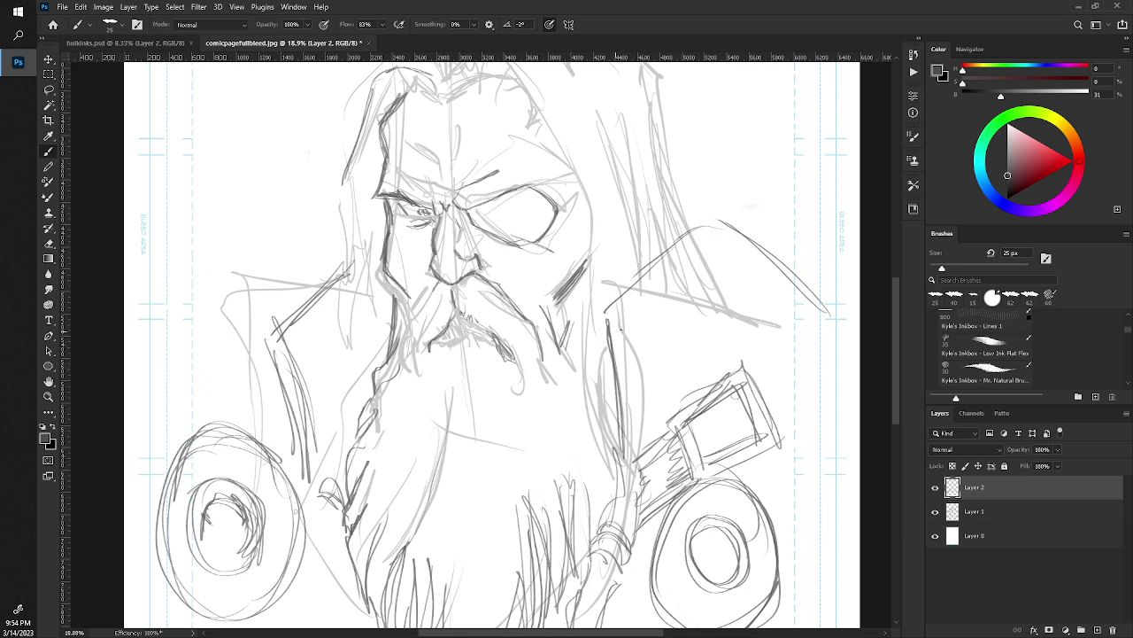
pyautogui.moveTo(632, 403)
pyautogui.mouseDown()
pyautogui.moveTo(617, 323)
pyautogui.moveTo(638, 448)
pyautogui.mouseUp()
pyautogui.moveTo(625, 311)
pyautogui.mouseDown()
pyautogui.moveTo(685, 249)
pyautogui.moveTo(807, 305)
pyautogui.mouseUp()
pyautogui.moveTo(723, 233); pyautogui.dragTo(804, 299)
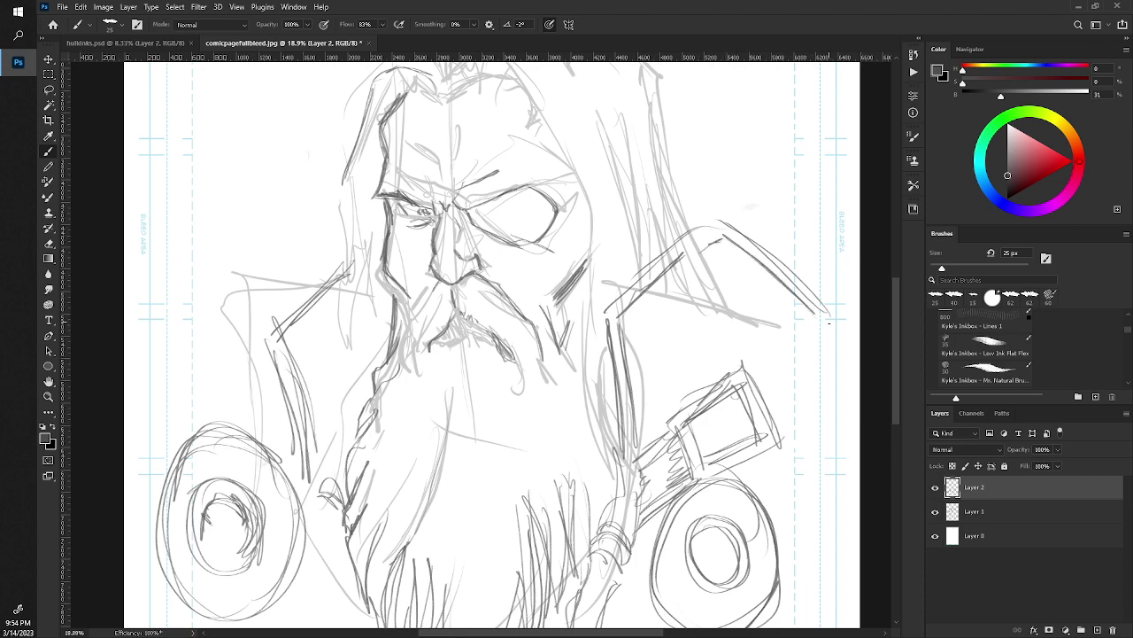
pyautogui.moveTo(823, 306)
pyautogui.mouseDown()
pyautogui.moveTo(825, 333)
pyautogui.moveTo(811, 319)
pyautogui.moveTo(810, 336)
pyautogui.mouseUp()
# Hatch diagonal lines across the hammer head and sketch its side.
pyautogui.moveTo(772, 370)
pyautogui.mouseDown()
pyautogui.moveTo(852, 329)
pyautogui.moveTo(847, 340)
pyautogui.moveTo(843, 308)
pyautogui.mouseUp()
pyautogui.moveTo(839, 312); pyautogui.dragTo(855, 296)
pyautogui.moveTo(825, 347); pyautogui.dragTo(859, 313)
pyautogui.moveTo(752, 382)
pyautogui.mouseDown()
pyautogui.moveTo(825, 347)
pyautogui.moveTo(744, 359)
pyautogui.mouseUp()
pyautogui.moveTo(741, 271)
pyautogui.mouseDown()
pyautogui.moveTo(768, 335)
pyautogui.moveTo(767, 271)
pyautogui.moveTo(751, 270)
pyautogui.mouseUp()
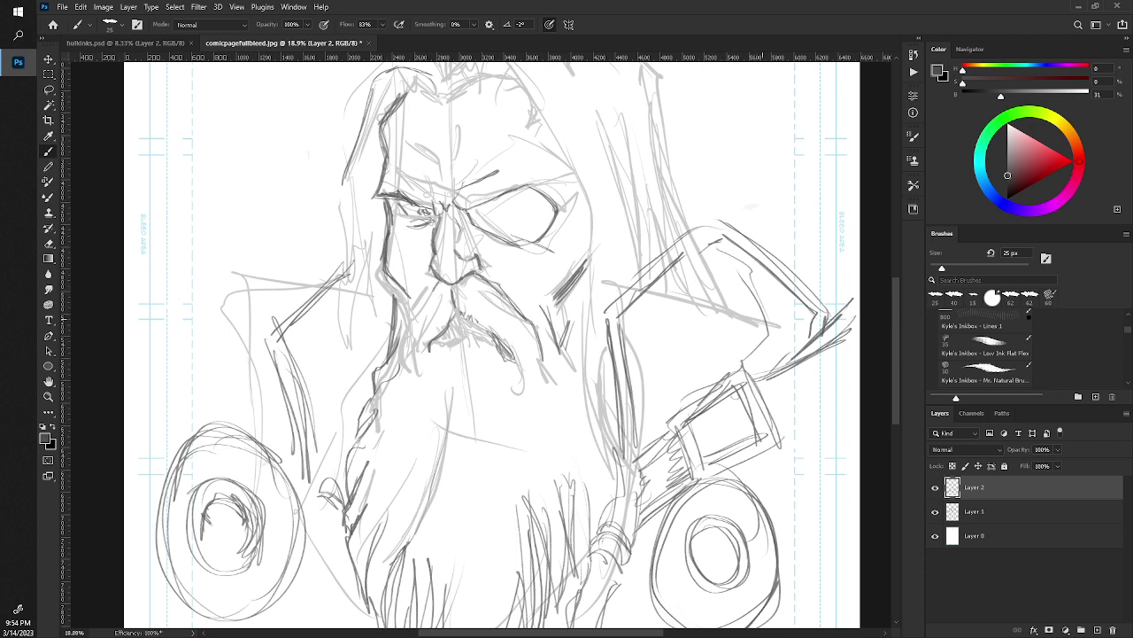
pyautogui.moveTo(767, 309)
pyautogui.mouseDown()
pyautogui.moveTo(786, 352)
pyautogui.moveTo(752, 362)
pyautogui.moveTo(788, 335)
pyautogui.moveTo(770, 351)
pyautogui.mouseUp()
# Add more hatched shading across the hammer head and a light curve beside the shoulder.
pyautogui.moveTo(782, 351)
pyautogui.mouseDown()
pyautogui.moveTo(809, 315)
pyautogui.moveTo(788, 264)
pyautogui.mouseUp()
pyautogui.moveTo(752, 305)
pyautogui.mouseDown()
pyautogui.moveTo(792, 269)
pyautogui.moveTo(792, 338)
pyautogui.mouseUp()
pyautogui.moveTo(736, 264)
pyautogui.mouseDown()
pyautogui.moveTo(769, 294)
pyautogui.moveTo(756, 266)
pyautogui.moveTo(735, 262)
pyautogui.mouseUp()
pyautogui.moveTo(711, 245); pyautogui.dragTo(732, 261)
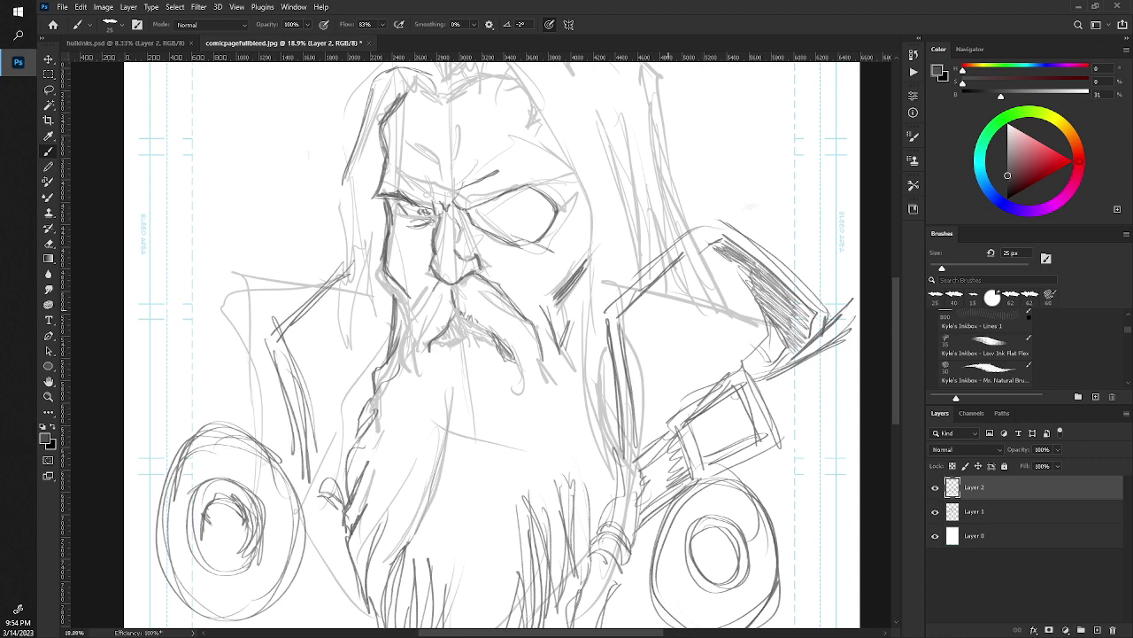
pyautogui.moveTo(668, 308); pyautogui.dragTo(683, 377)
# Deepen the shading inside the hammer head.
pyautogui.moveTo(737, 269); pyautogui.dragTo(763, 307)
pyautogui.moveTo(703, 257); pyautogui.dragTo(751, 283)
pyautogui.moveTo(744, 280); pyautogui.dragTo(763, 340)
pyautogui.moveTo(722, 249); pyautogui.dragTo(753, 289)
pyautogui.moveTo(756, 301); pyautogui.dragTo(765, 339)
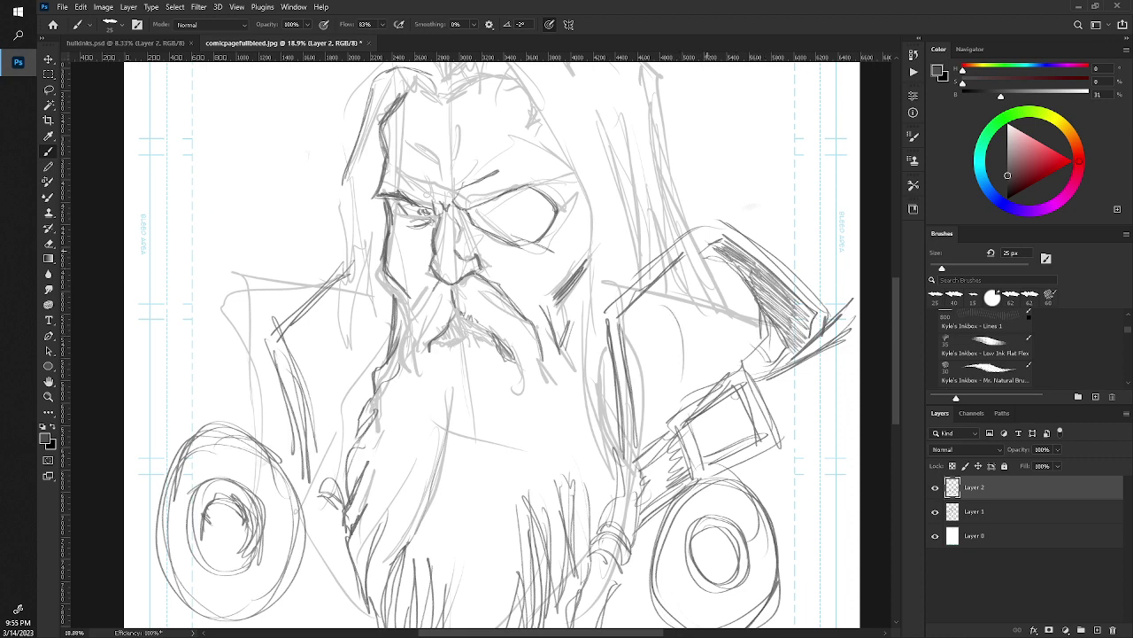
# Define the hammer head's upper-left and upper-right edges, then zoom out to check the page.
pyautogui.moveTo(711, 245)
pyautogui.mouseDown()
pyautogui.moveTo(685, 257)
pyautogui.moveTo(696, 250)
pyautogui.moveTo(676, 239)
pyautogui.moveTo(614, 301)
pyautogui.mouseUp()
pyautogui.moveTo(653, 260); pyautogui.dragTo(619, 296)
pyautogui.moveTo(700, 229)
pyautogui.mouseDown()
pyautogui.moveTo(671, 249)
pyautogui.moveTo(719, 230)
pyautogui.moveTo(825, 313)
pyautogui.mouseUp()
pyautogui.moveTo(724, 231); pyautogui.dragTo(824, 310)
pyautogui.moveTo(709, 225); pyautogui.dragTo(783, 266)
pyautogui.moveTo(712, 227); pyautogui.dragTo(822, 308)
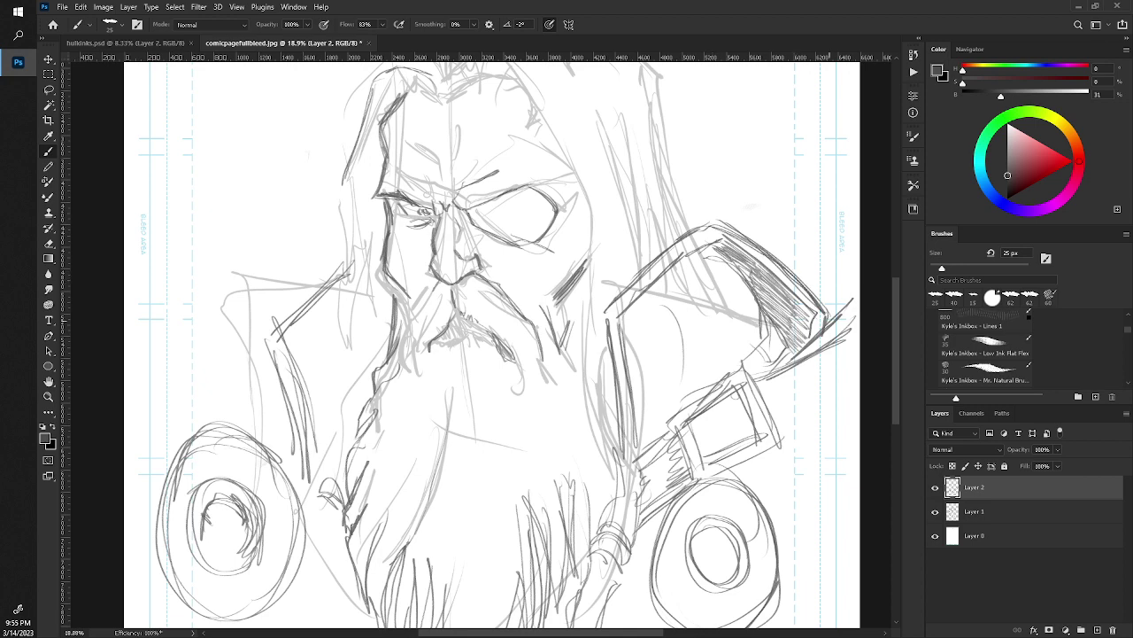
pyautogui.press('z')
pyautogui.moveTo(335, 315)
pyautogui.mouseDown()
pyautogui.moveTo(325, 324)
pyautogui.moveTo(335, 346)
pyautogui.moveTo(325, 324)
pyautogui.moveTo(283, 401)
pyautogui.mouseUp()
# Darken the eye's inner corner and firm up the left cheek and beard line.
pyautogui.press('b')
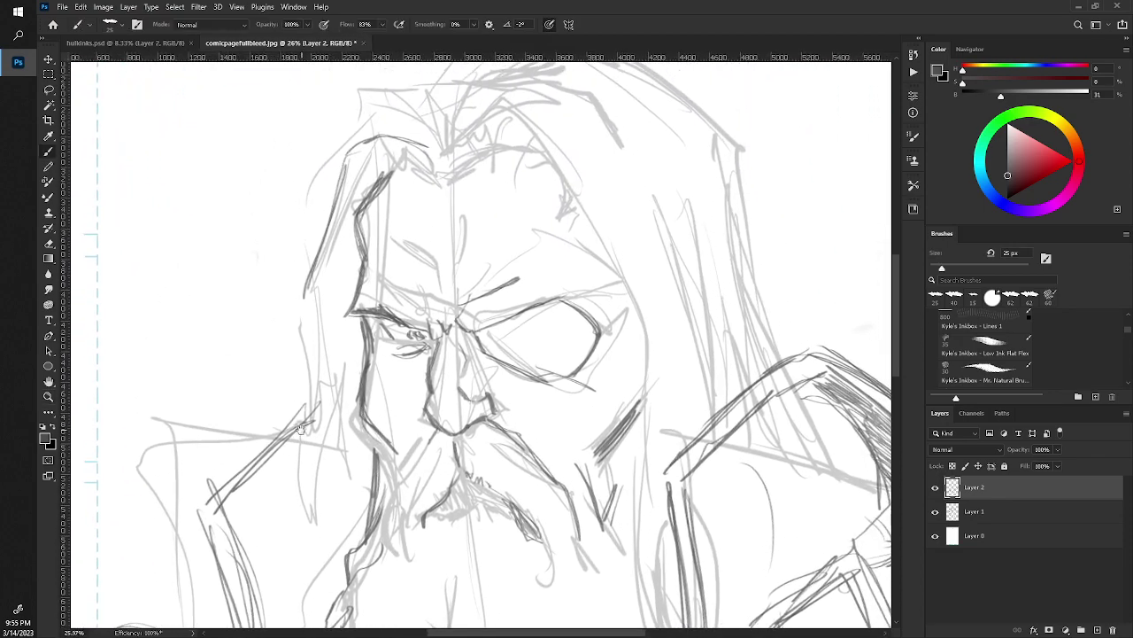
pyautogui.scroll(-1, 283, 400)
pyautogui.scroll(-2, 309, 300)
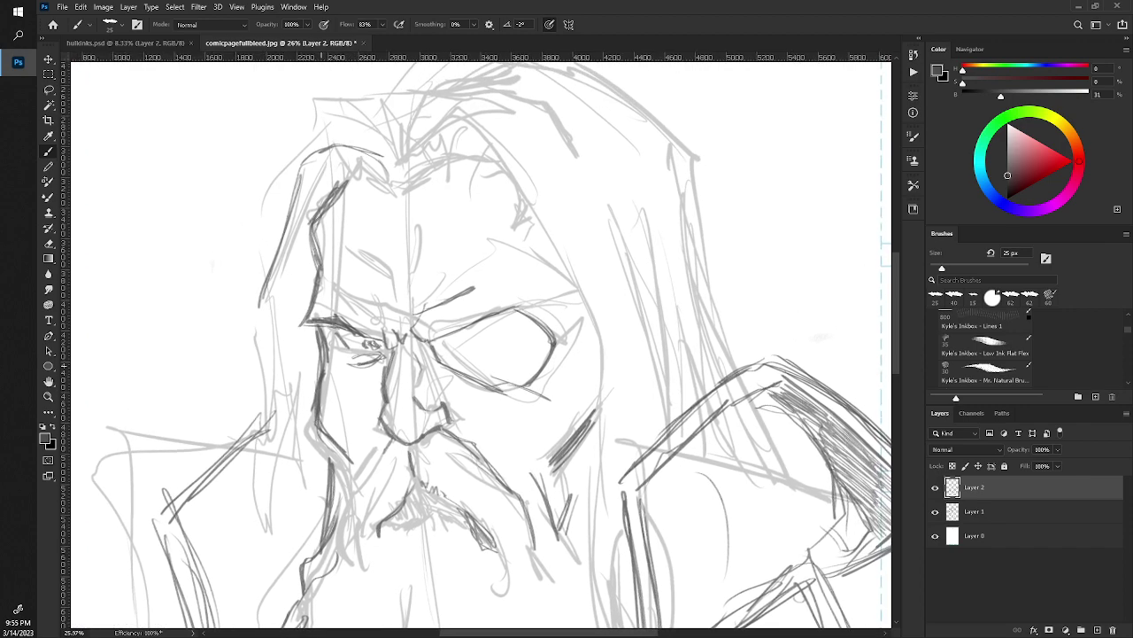
pyautogui.press('z')
pyautogui.moveTo(372, 299)
pyautogui.mouseDown()
pyautogui.moveTo(296, 292)
pyautogui.moveTo(353, 354)
pyautogui.mouseUp()
pyautogui.press('b')
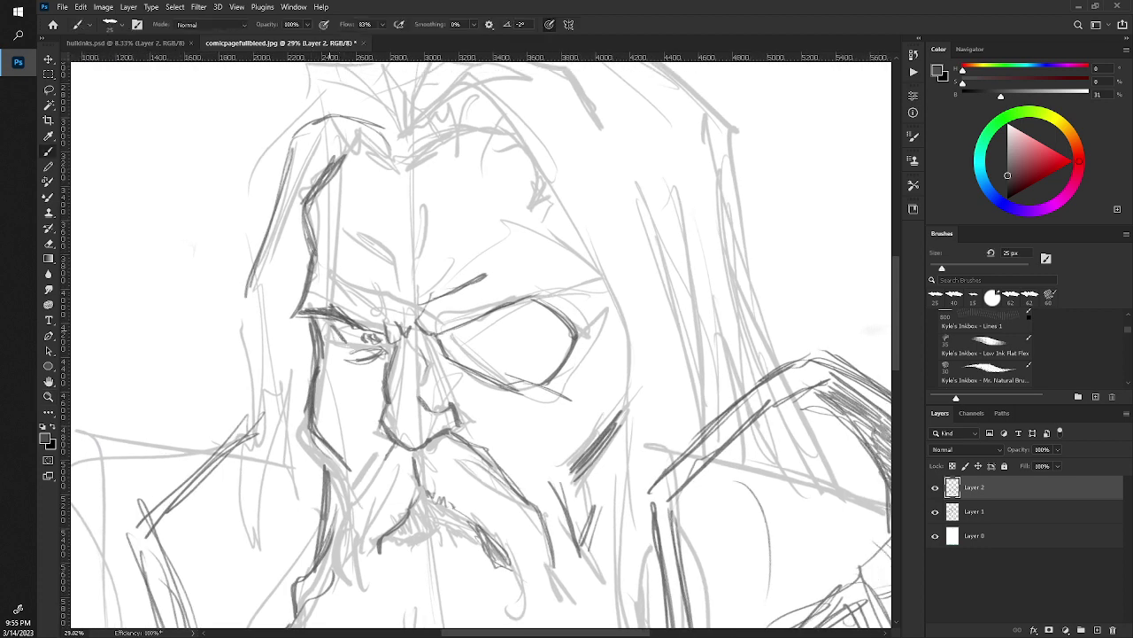
pyautogui.moveTo(386, 391); pyautogui.dragTo(398, 347)
pyautogui.moveTo(381, 454)
pyautogui.mouseDown()
pyautogui.moveTo(342, 523)
pyautogui.moveTo(363, 492)
pyautogui.mouseUp()
pyautogui.moveTo(393, 441)
pyautogui.mouseDown()
pyautogui.moveTo(370, 476)
pyautogui.moveTo(417, 479)
pyautogui.moveTo(453, 509)
pyautogui.mouseUp()
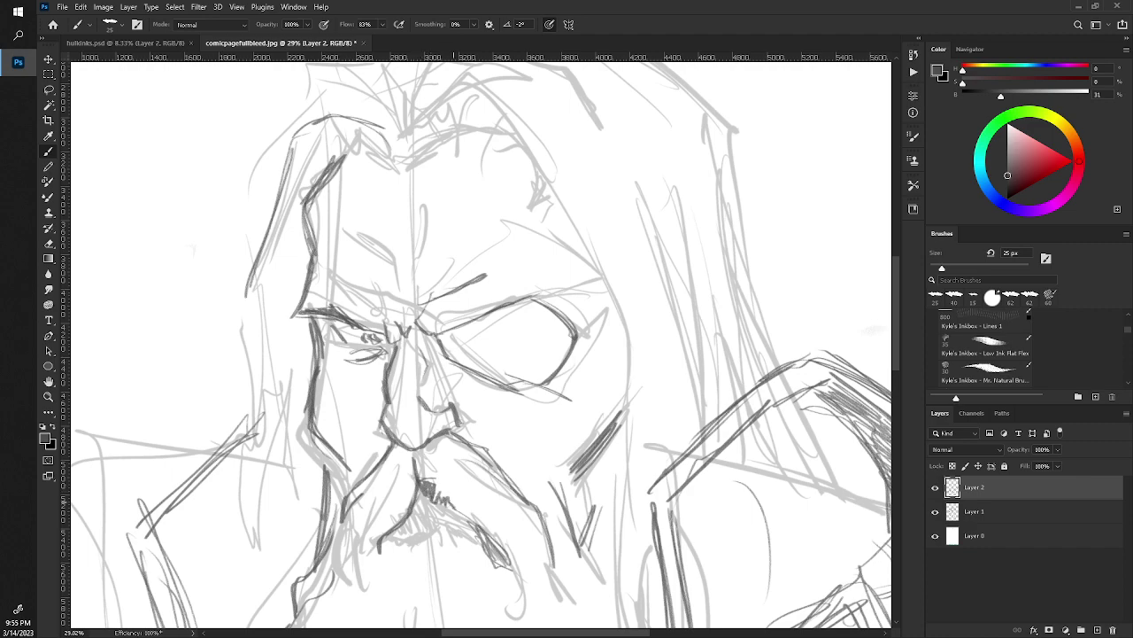
# Darken the open eye's upper and lower eyelids and its inner corner.
pyautogui.press('z')
pyautogui.moveTo(416, 372)
pyautogui.mouseDown()
pyautogui.moveTo(309, 357)
pyautogui.moveTo(407, 359)
pyautogui.mouseUp()
pyautogui.press('b')
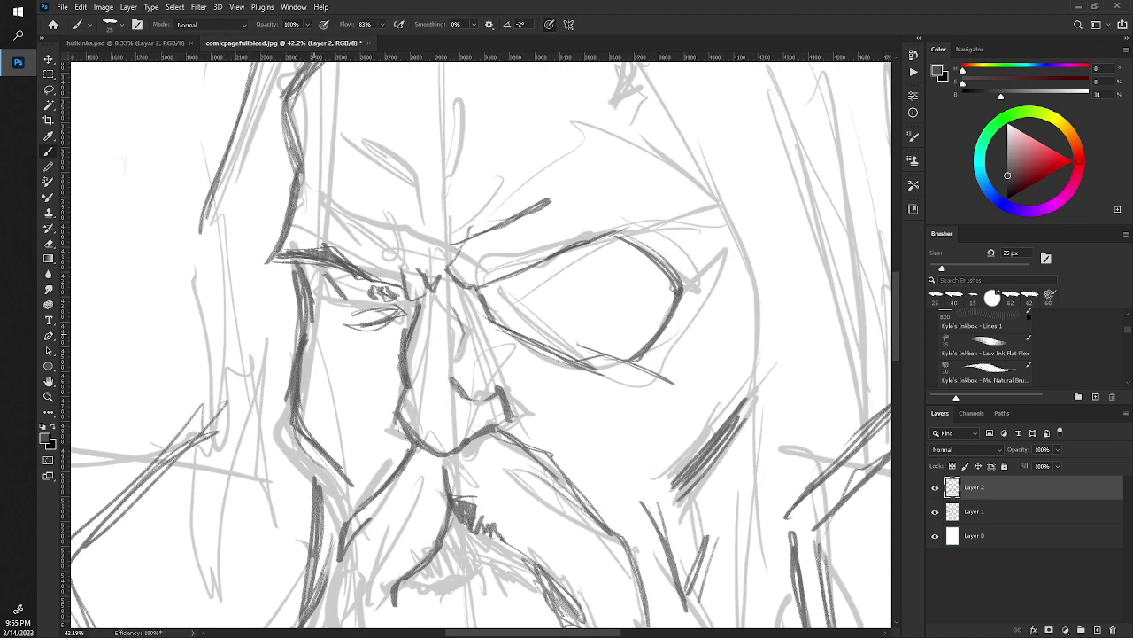
pyautogui.moveTo(332, 276)
pyautogui.mouseDown()
pyautogui.moveTo(383, 282)
pyautogui.moveTo(347, 283)
pyautogui.moveTo(407, 307)
pyautogui.moveTo(349, 295)
pyautogui.mouseUp()
pyautogui.moveTo(339, 291); pyautogui.dragTo(411, 304)
pyautogui.moveTo(340, 302); pyautogui.dragTo(364, 304)
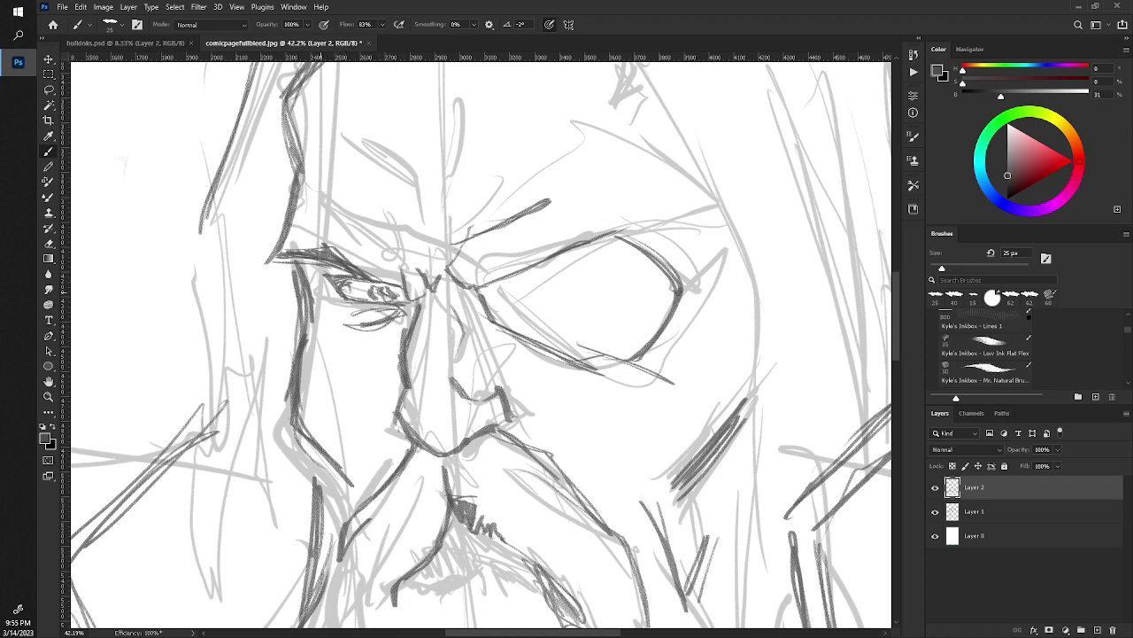
# Sketch light lines below the mustache and add dark strokes to it.
pyautogui.press('z')
pyautogui.moveTo(284, 265)
pyautogui.mouseDown()
pyautogui.moveTo(253, 253)
pyautogui.moveTo(299, 335)
pyautogui.moveTo(284, 294)
pyautogui.mouseUp()
pyautogui.press('b')
pyautogui.moveTo(417, 402)
pyautogui.mouseDown()
pyautogui.moveTo(344, 405)
pyautogui.moveTo(360, 398)
pyautogui.mouseUp()
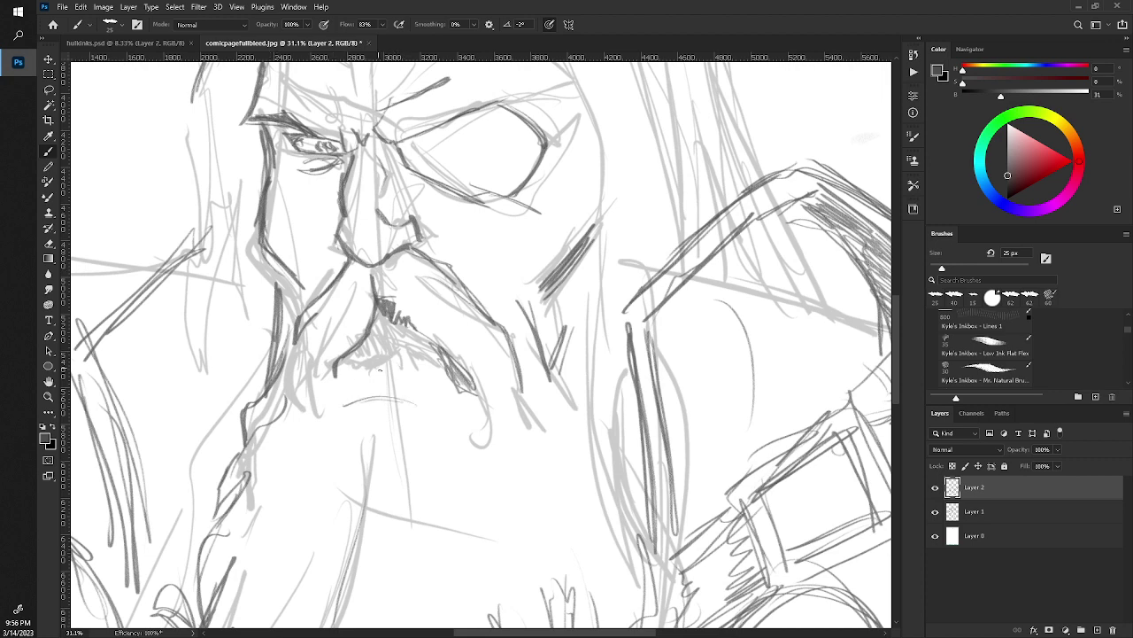
pyautogui.moveTo(376, 366)
pyautogui.mouseDown()
pyautogui.moveTo(346, 359)
pyautogui.moveTo(381, 370)
pyautogui.moveTo(402, 357)
pyautogui.moveTo(377, 363)
pyautogui.moveTo(409, 370)
pyautogui.moveTo(431, 360)
pyautogui.mouseUp()
pyautogui.moveTo(430, 358)
pyautogui.mouseDown()
pyautogui.moveTo(462, 381)
pyautogui.moveTo(427, 358)
pyautogui.mouseUp()
# Darken the mustache's right part and shade its top-left.
pyautogui.moveTo(406, 348); pyautogui.dragTo(413, 360)
pyautogui.moveTo(408, 356); pyautogui.dragTo(414, 366)
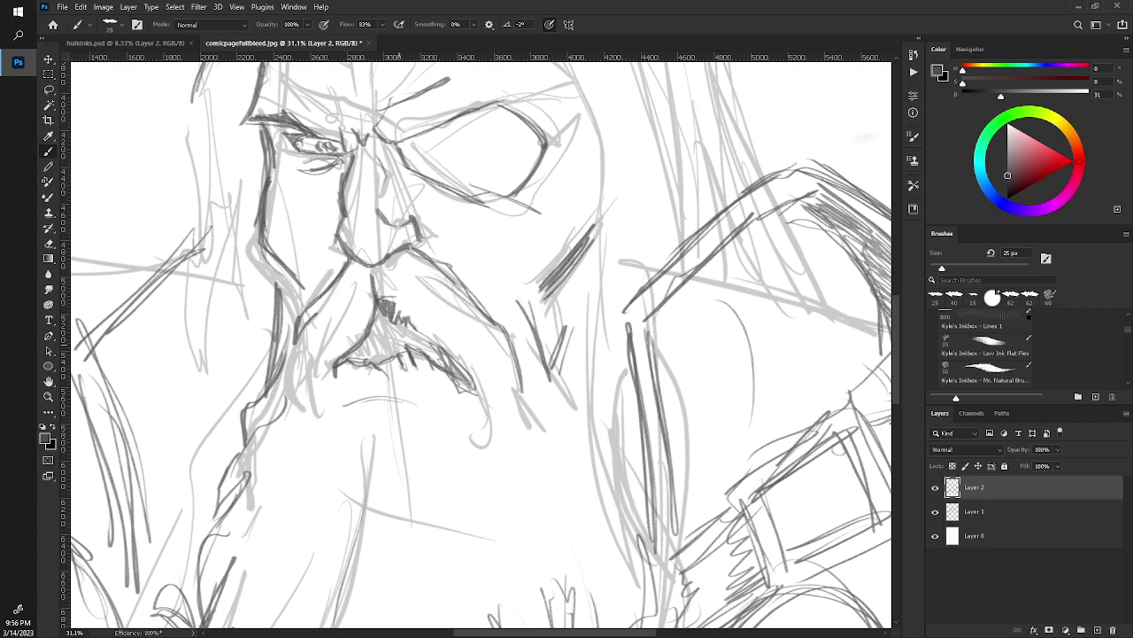
pyautogui.moveTo(435, 348); pyautogui.dragTo(449, 370)
pyautogui.moveTo(409, 327)
pyautogui.mouseDown()
pyautogui.moveTo(437, 367)
pyautogui.moveTo(411, 347)
pyautogui.moveTo(338, 363)
pyautogui.mouseUp()
pyautogui.moveTo(381, 315)
pyautogui.mouseDown()
pyautogui.moveTo(358, 345)
pyautogui.moveTo(375, 324)
pyautogui.mouseUp()
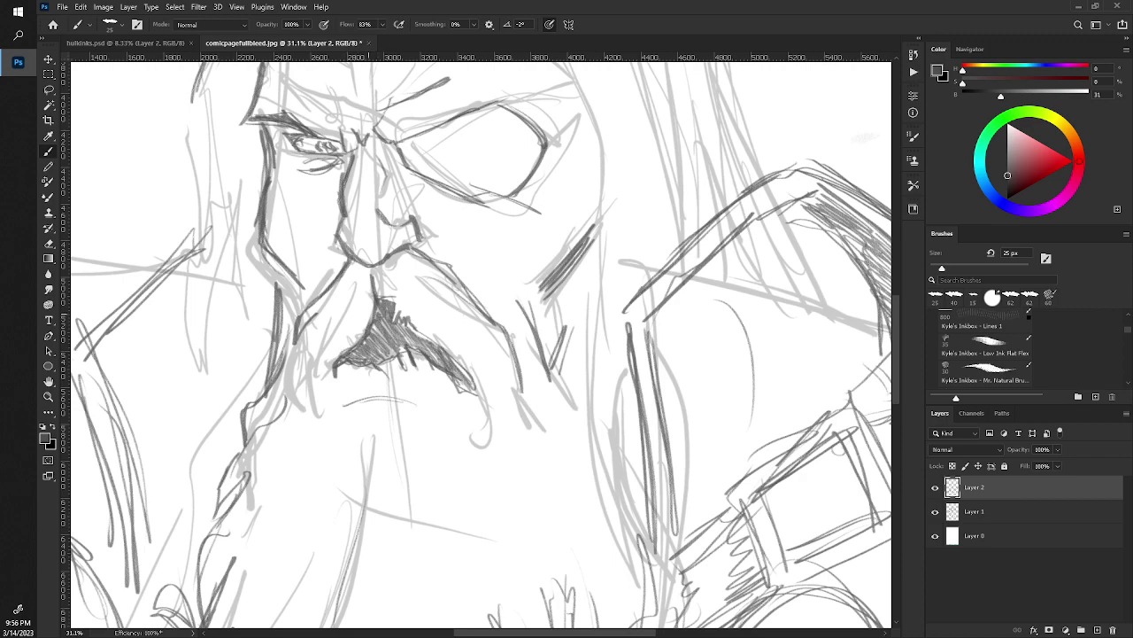
# Zoom in on the face, darken the moustache's right-side hatching and add a jaw stroke.
pyautogui.scroll(-2, 278, 309)
pyautogui.scroll(-3, 267, 314)
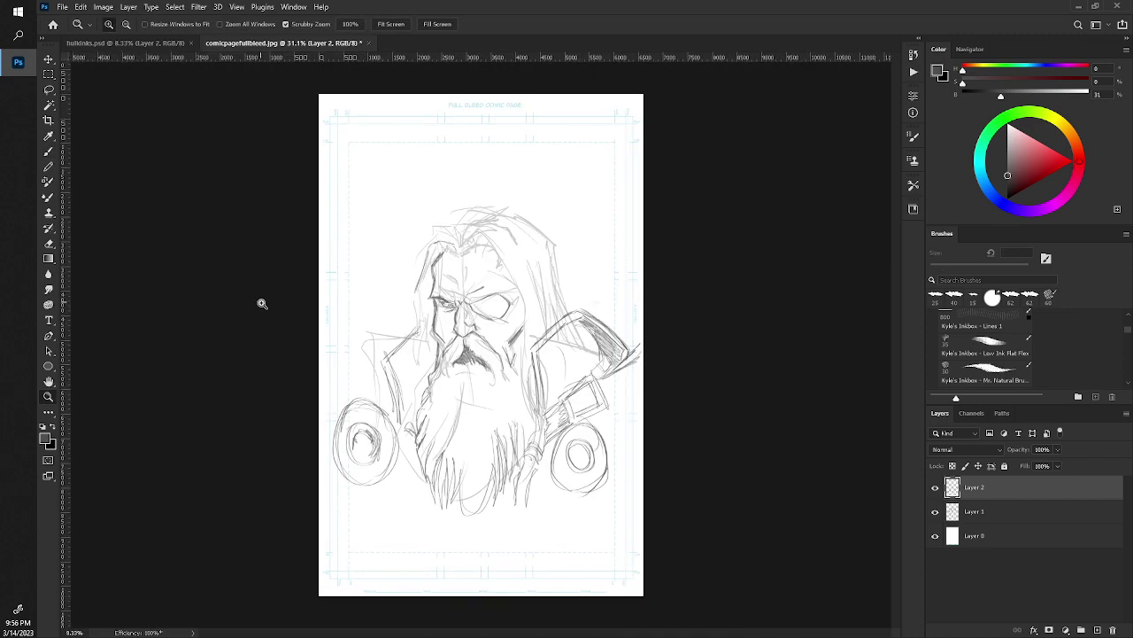
pyautogui.moveTo(268, 313); pyautogui.dragTo(289, 367)
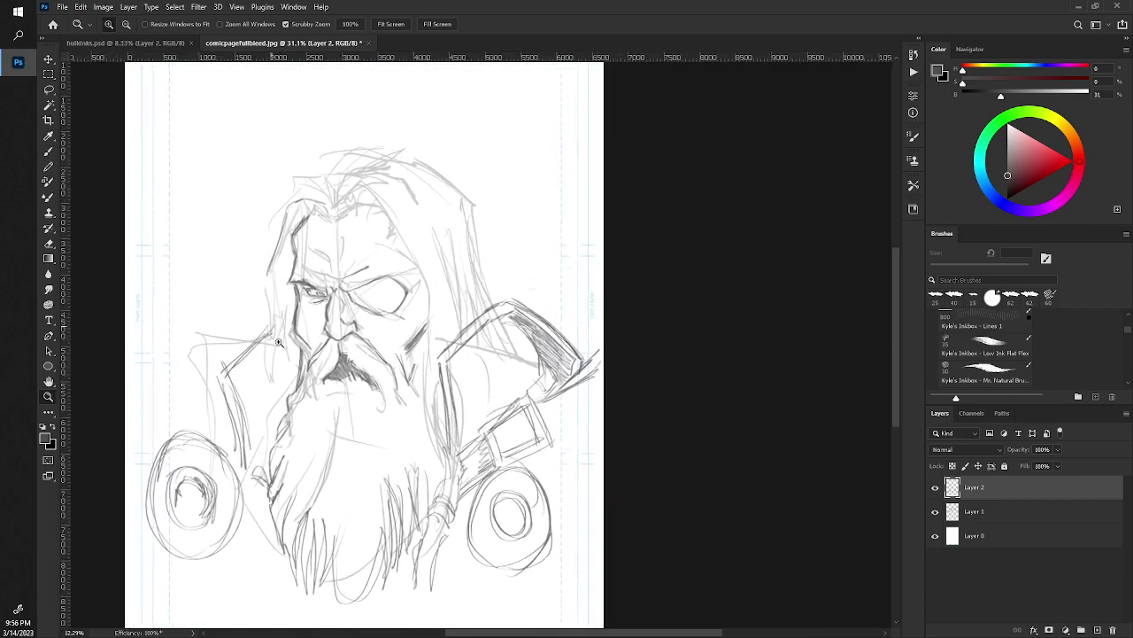
pyautogui.moveTo(289, 367); pyautogui.dragTo(371, 367)
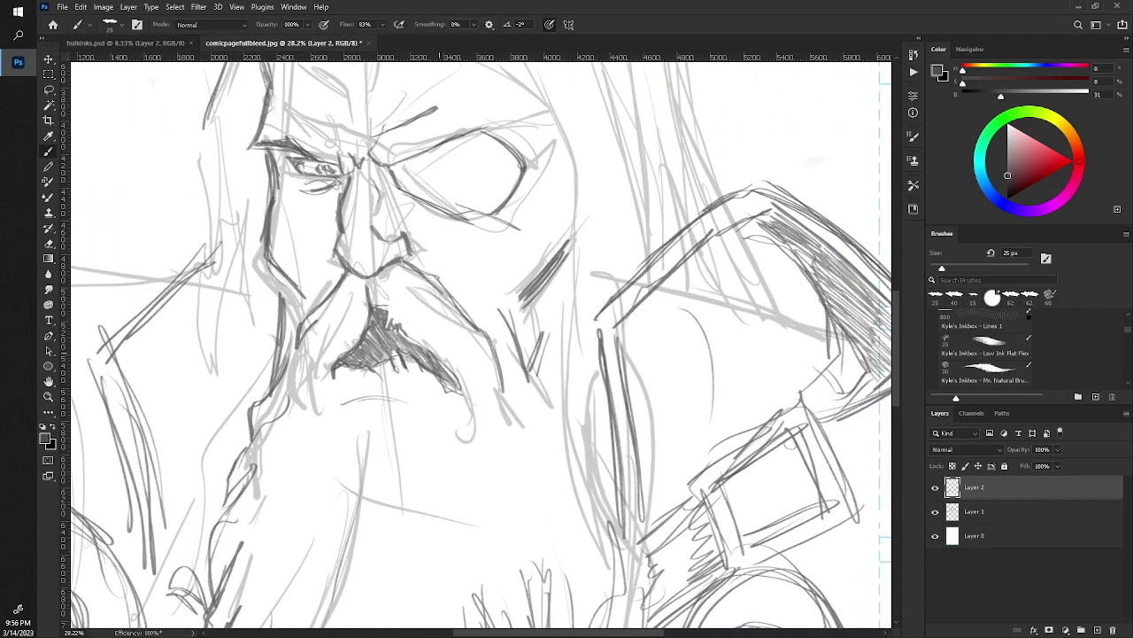
pyautogui.moveTo(399, 330)
pyautogui.mouseDown()
pyautogui.moveTo(459, 383)
pyautogui.moveTo(476, 418)
pyautogui.moveTo(457, 420)
pyautogui.moveTo(477, 417)
pyautogui.mouseUp()
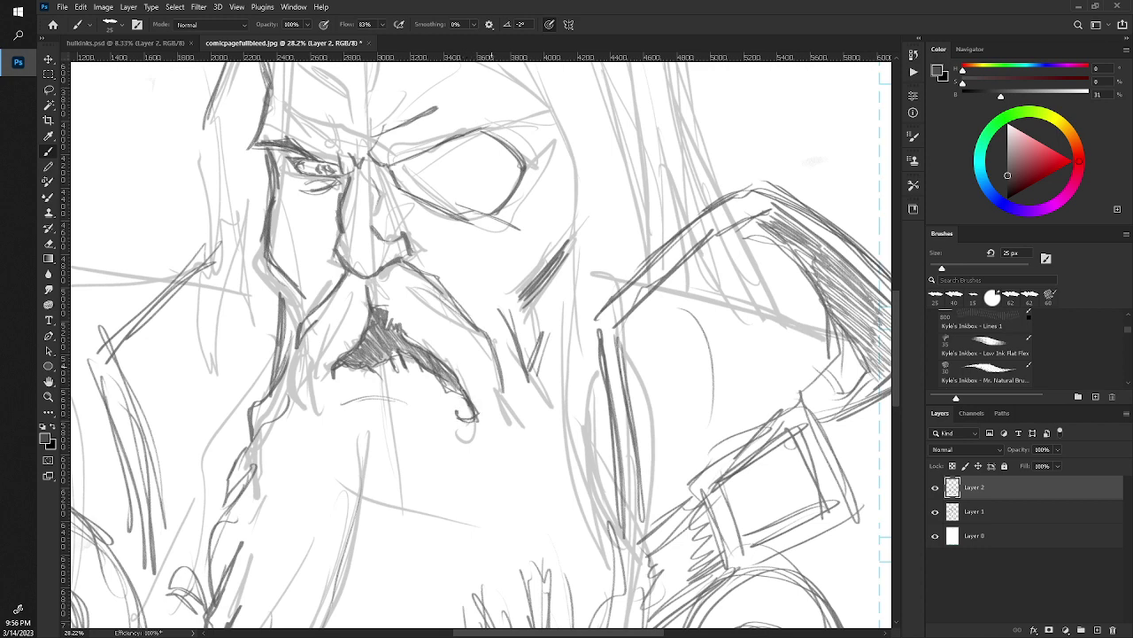
pyautogui.moveTo(492, 379)
pyautogui.mouseDown()
pyautogui.moveTo(501, 414)
pyautogui.moveTo(514, 416)
pyautogui.moveTo(253, 299)
pyautogui.moveTo(289, 366)
pyautogui.moveTo(269, 329)
pyautogui.mouseUp()
# Mark the blind eye's corner and underline, with diagonal shading right of the nose.
pyautogui.press('z')
pyautogui.press('b')
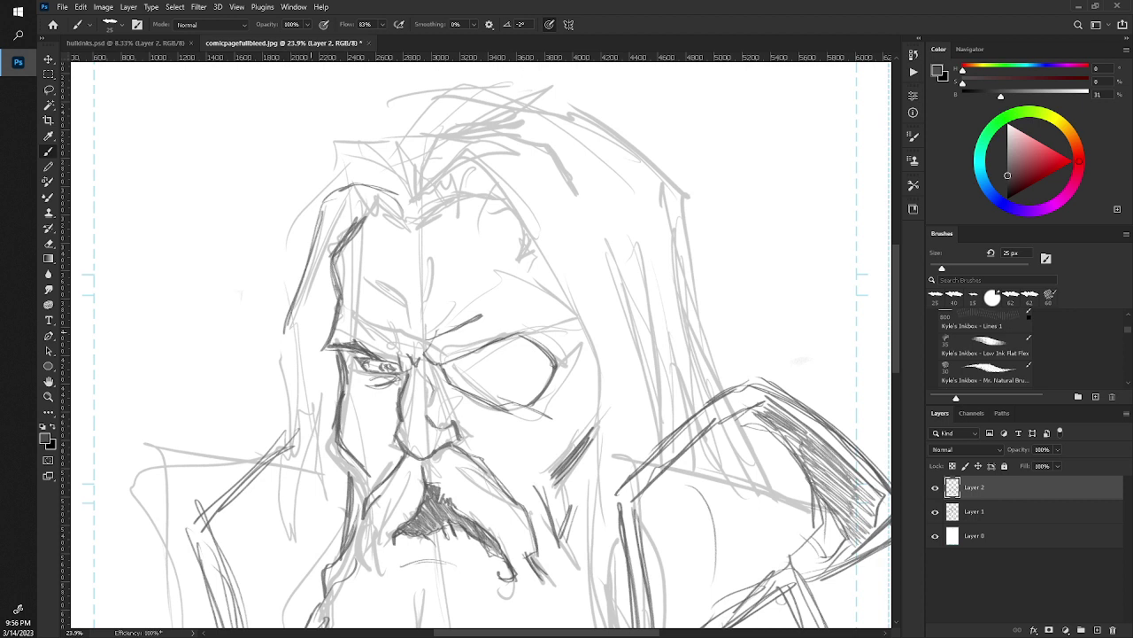
pyautogui.moveTo(581, 355); pyautogui.dragTo(568, 356)
pyautogui.moveTo(590, 429); pyautogui.dragTo(549, 473)
pyautogui.moveTo(586, 367)
pyautogui.mouseDown()
pyautogui.moveTo(561, 369)
pyautogui.moveTo(572, 365)
pyautogui.mouseUp()
pyautogui.moveTo(565, 408)
pyautogui.mouseDown()
pyautogui.moveTo(540, 399)
pyautogui.moveTo(508, 418)
pyautogui.mouseUp()
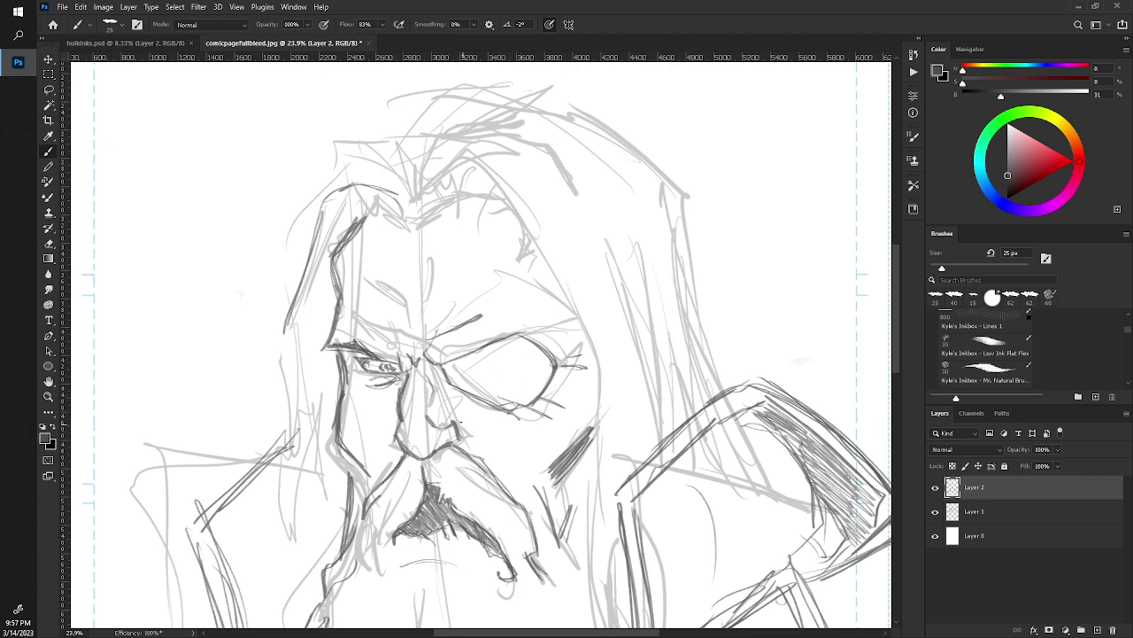
# Add a nostril-to-moustache crease, under-nose strokes and a stronger left cheek line, then zoom out.
pyautogui.moveTo(462, 422)
pyautogui.mouseDown()
pyautogui.moveTo(451, 437)
pyautogui.moveTo(501, 478)
pyautogui.mouseUp()
pyautogui.moveTo(457, 422); pyautogui.dragTo(517, 499)
pyautogui.moveTo(435, 423); pyautogui.dragTo(454, 430)
pyautogui.moveTo(397, 460); pyautogui.dragTo(378, 485)
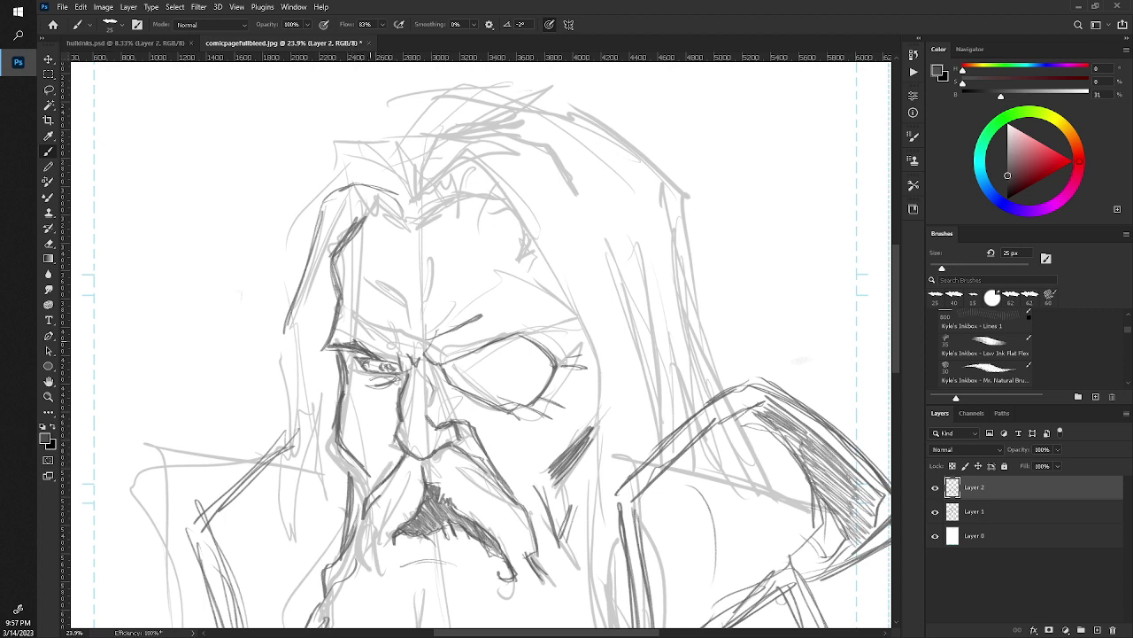
pyautogui.press('z')
pyautogui.moveTo(332, 357); pyautogui.dragTo(296, 316)
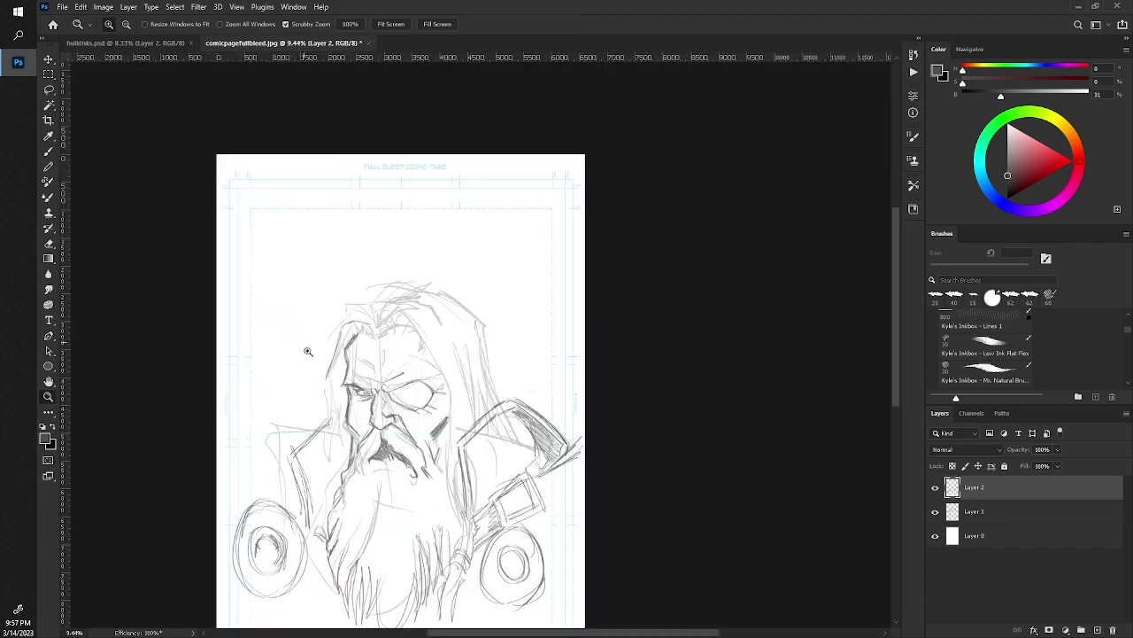
# Zoom in on the face and darken the curve along the top of the head.
pyautogui.hotkey('ctrl', '0')
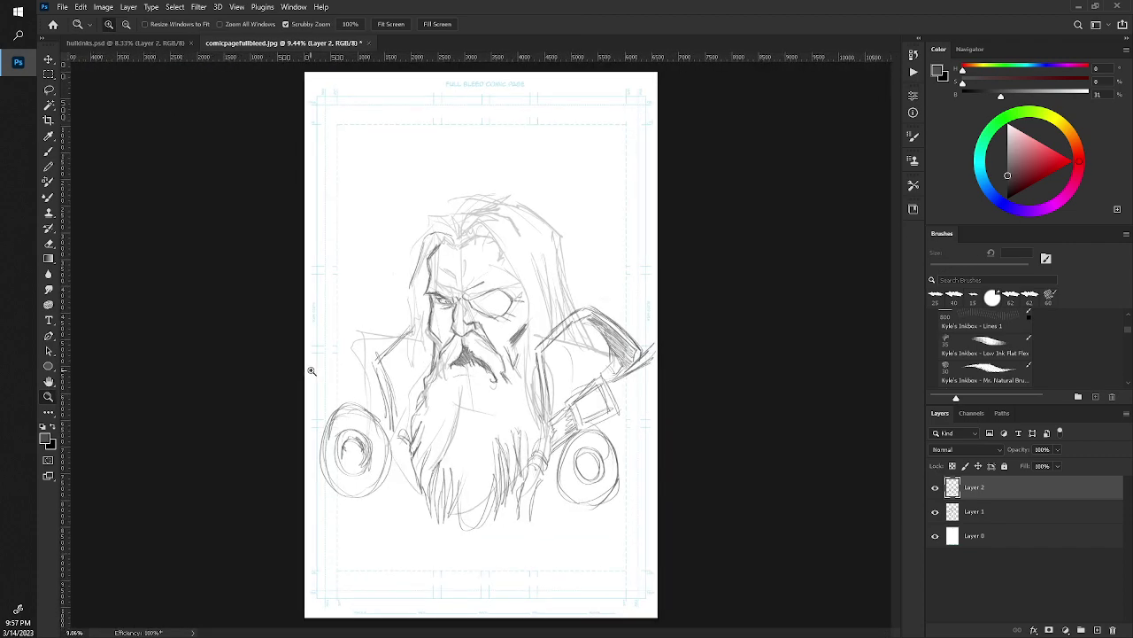
pyautogui.moveTo(311, 370); pyautogui.dragTo(390, 371)
pyautogui.press('b')
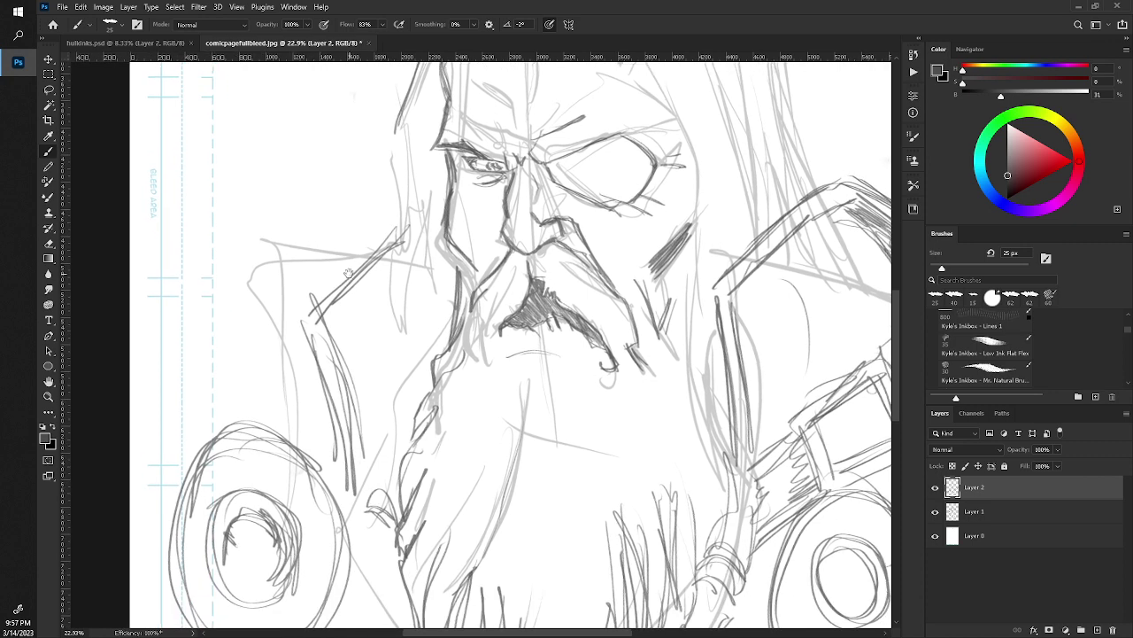
pyautogui.moveTo(349, 273); pyautogui.dragTo(335, 283)
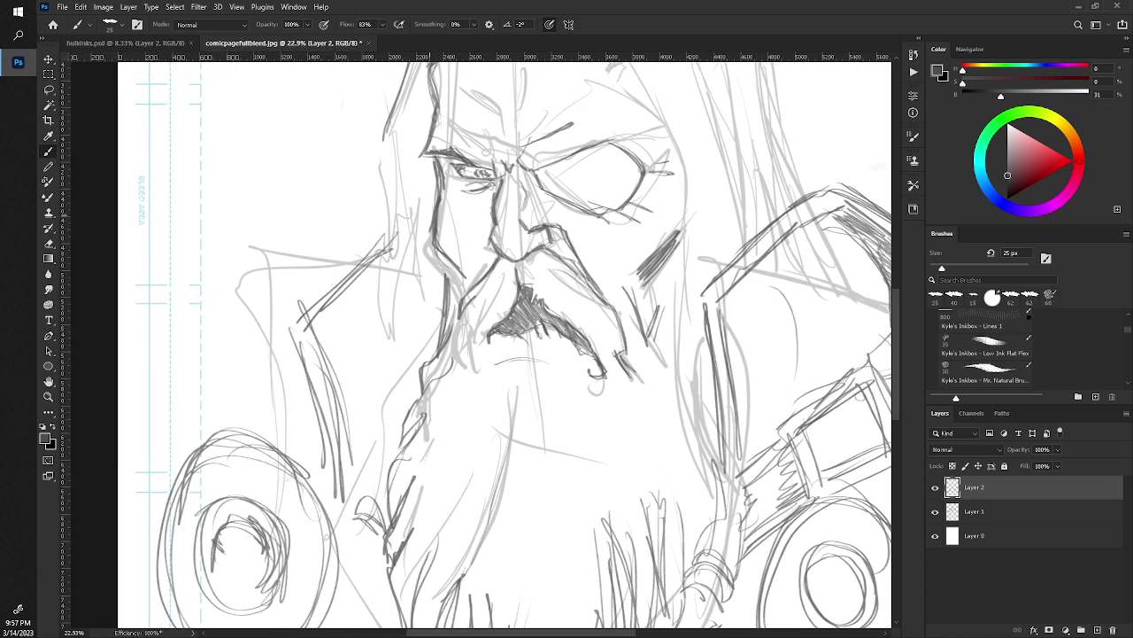
pyautogui.moveTo(387, 186); pyautogui.dragTo(334, 282)
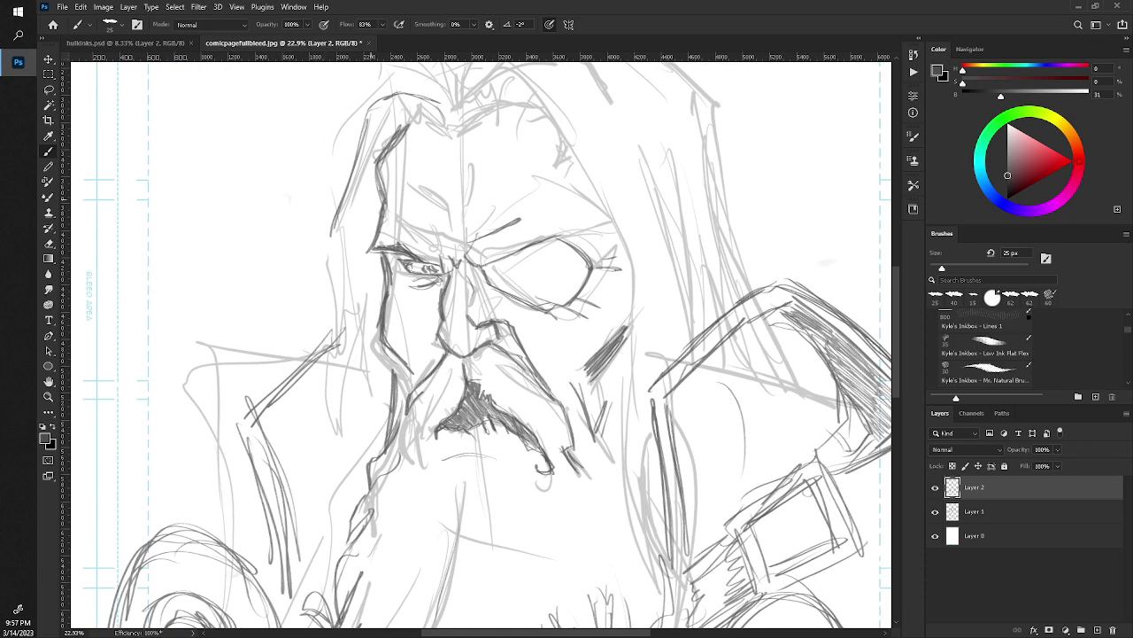
pyautogui.moveTo(324, 185); pyautogui.dragTo(308, 249)
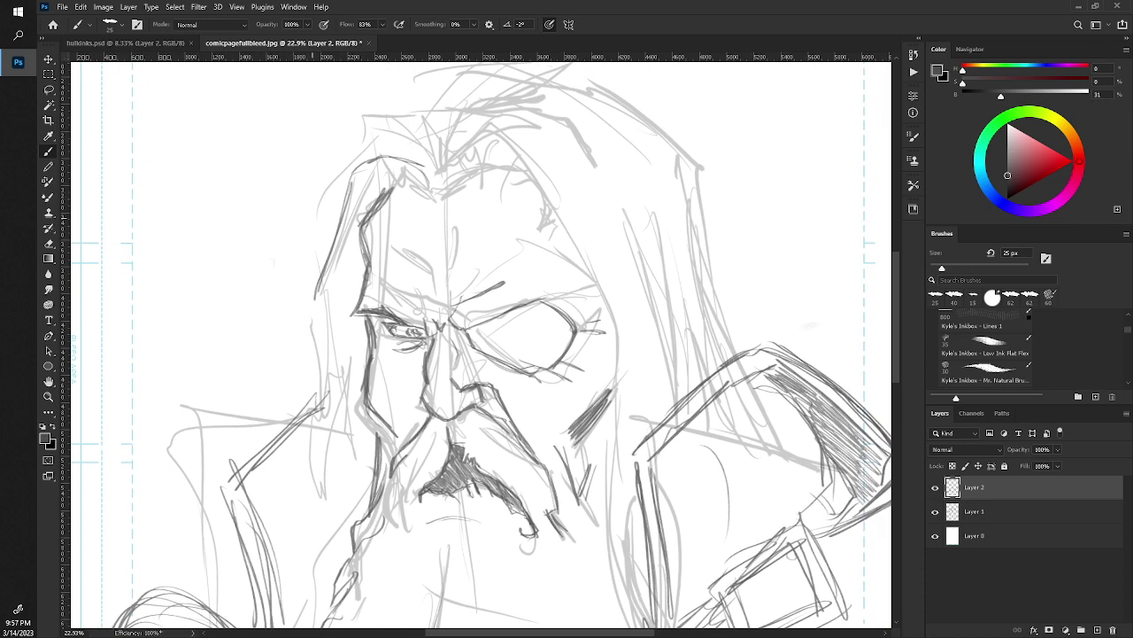
pyautogui.moveTo(429, 186)
pyautogui.mouseDown()
pyautogui.moveTo(372, 164)
pyautogui.moveTo(324, 266)
pyautogui.moveTo(330, 459)
pyautogui.moveTo(311, 545)
pyautogui.mouseUp()
# Extend and thicken the left hair line down to where it meets the beard.
pyautogui.moveTo(326, 430); pyautogui.dragTo(320, 515)
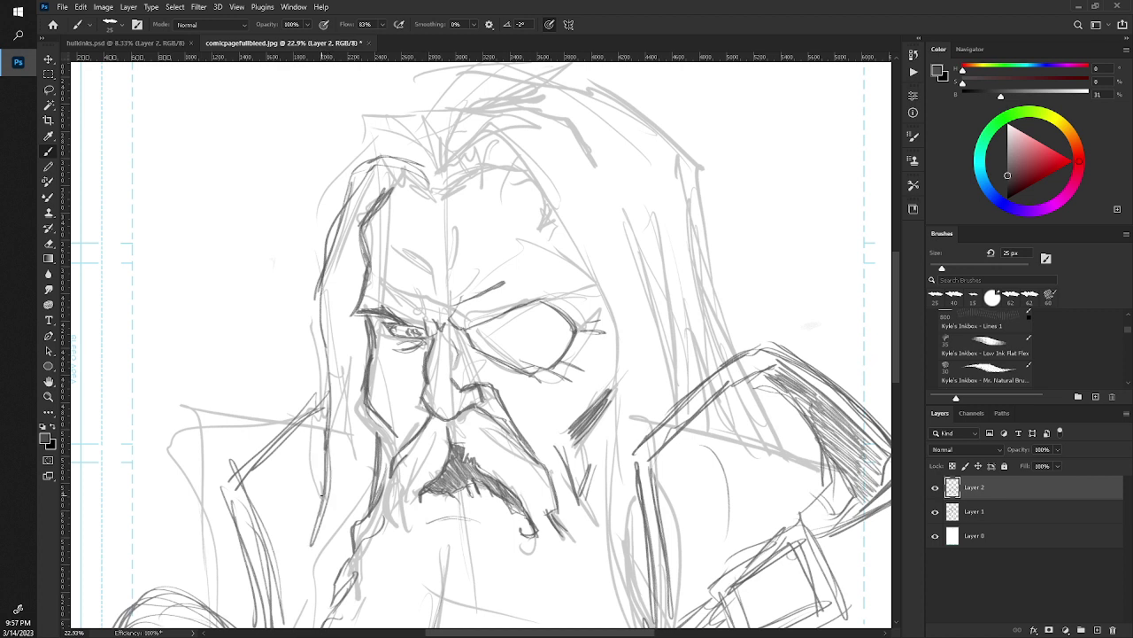
pyautogui.moveTo(303, 554)
pyautogui.mouseDown()
pyautogui.moveTo(323, 435)
pyautogui.moveTo(315, 278)
pyautogui.mouseUp()
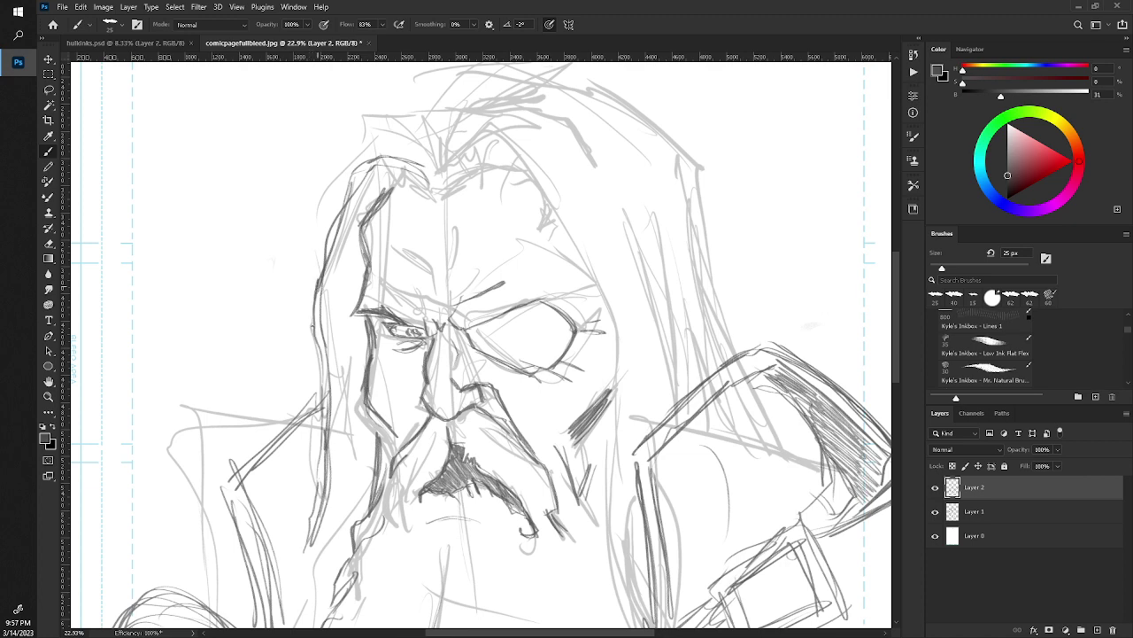
pyautogui.moveTo(312, 324)
pyautogui.mouseDown()
pyautogui.moveTo(322, 415)
pyautogui.moveTo(306, 549)
pyautogui.moveTo(331, 425)
pyautogui.moveTo(358, 498)
pyautogui.mouseUp()
pyautogui.moveTo(340, 392)
pyautogui.mouseDown()
pyautogui.moveTo(337, 443)
pyautogui.moveTo(360, 498)
pyautogui.mouseUp()
pyautogui.moveTo(356, 457); pyautogui.dragTo(340, 539)
pyautogui.moveTo(346, 478)
pyautogui.mouseDown()
pyautogui.moveTo(358, 453)
pyautogui.moveTo(354, 505)
pyautogui.mouseUp()
# Draw the brow stroke above the blind eye, erase it, and redraw it.
pyautogui.press('z')
pyautogui.moveTo(311, 347)
pyautogui.mouseDown()
pyautogui.moveTo(295, 329)
pyautogui.moveTo(321, 358)
pyautogui.mouseUp()
pyautogui.press('b')
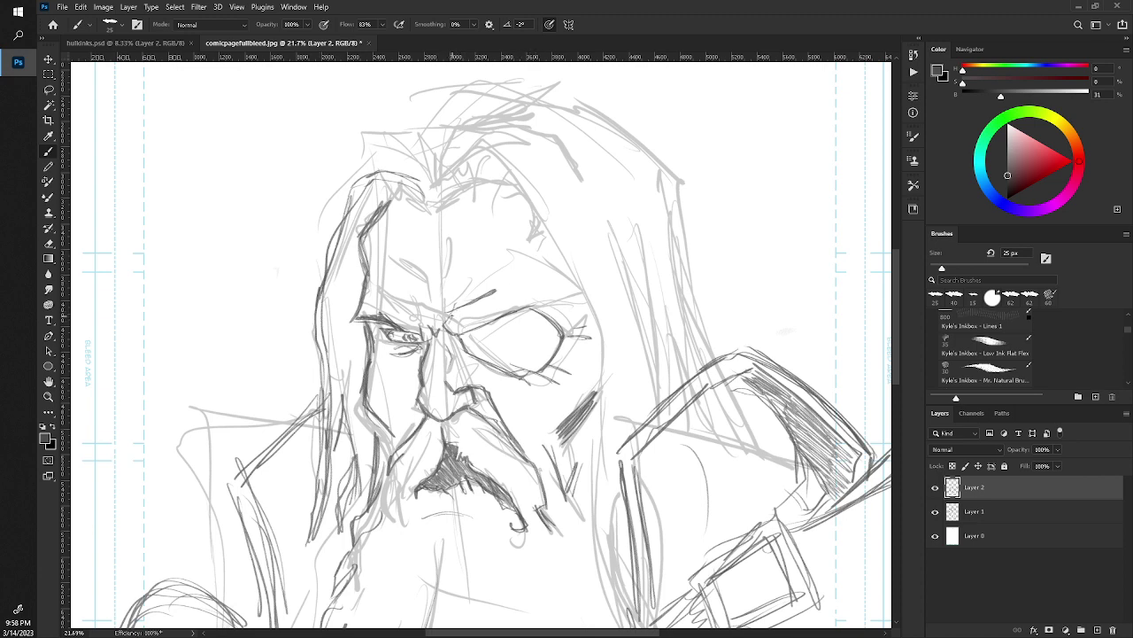
pyautogui.moveTo(450, 316); pyautogui.dragTo(490, 305)
pyautogui.press('e')
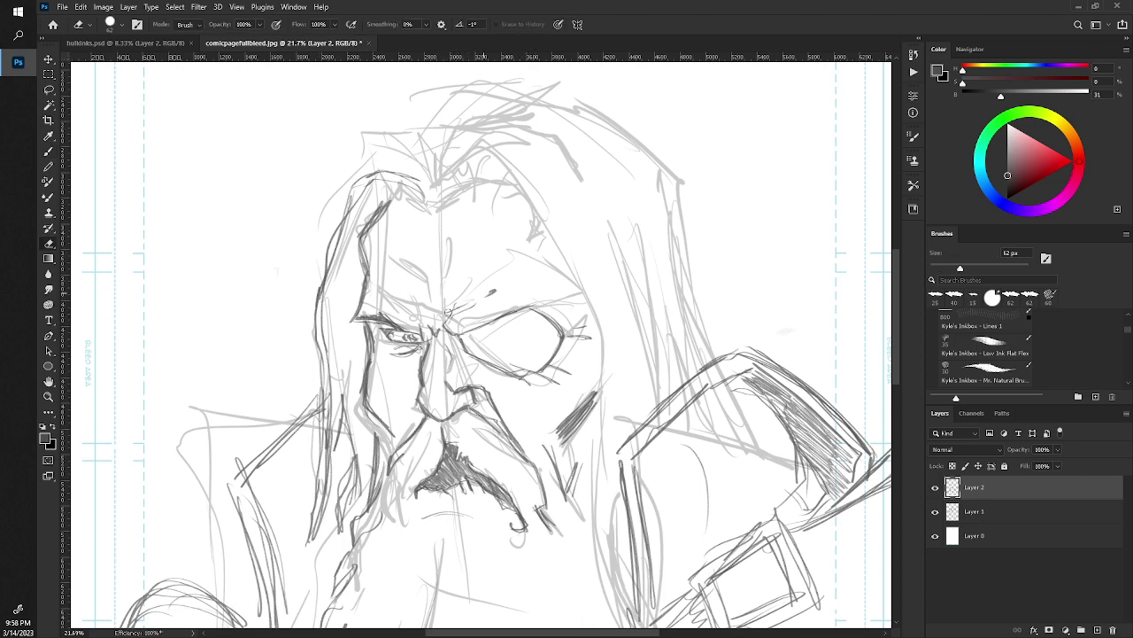
pyautogui.press('b')
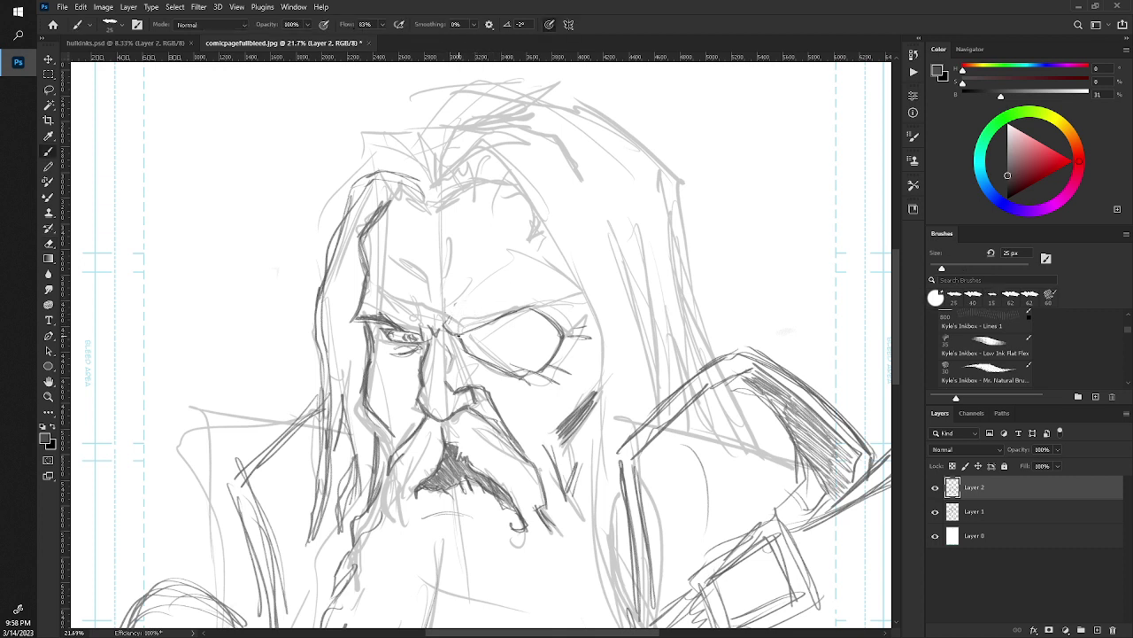
pyautogui.moveTo(453, 306)
pyautogui.mouseDown()
pyautogui.moveTo(447, 313)
pyautogui.moveTo(469, 306)
pyautogui.moveTo(454, 296)
pyautogui.moveTo(445, 306)
pyautogui.moveTo(496, 261)
pyautogui.moveTo(484, 271)
pyautogui.mouseUp()
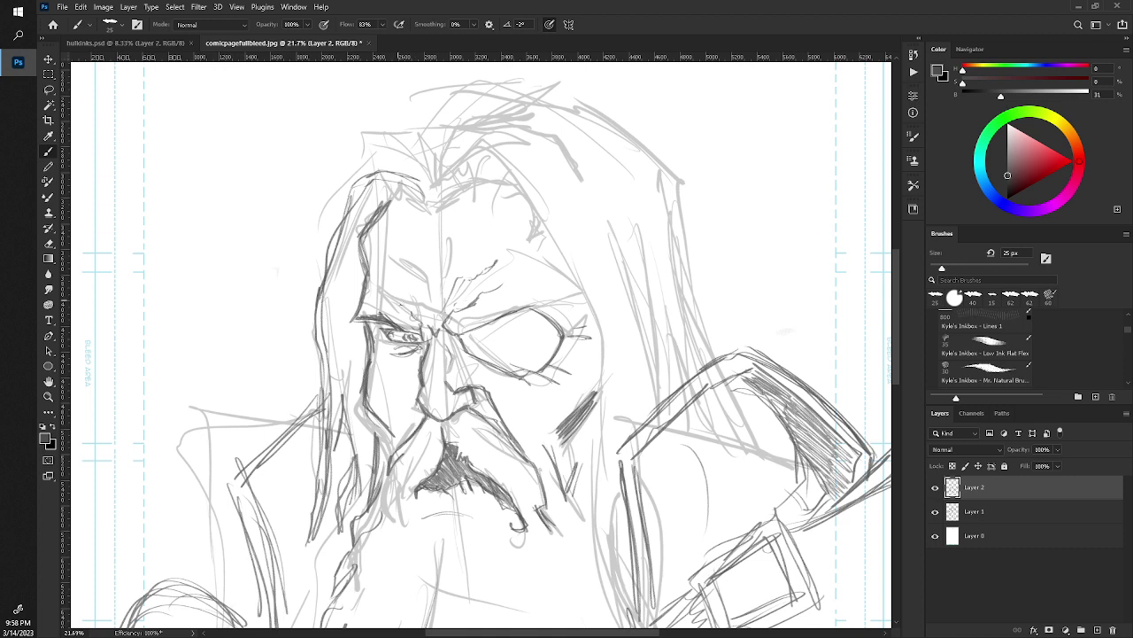
# Add a furrowed brow above the good eye, nose bridge lines and frown lines.
pyautogui.moveTo(421, 305)
pyautogui.mouseDown()
pyautogui.moveTo(392, 266)
pyautogui.moveTo(422, 317)
pyautogui.moveTo(390, 272)
pyautogui.mouseUp()
pyautogui.moveTo(437, 319)
pyautogui.mouseDown()
pyautogui.moveTo(431, 274)
pyautogui.moveTo(434, 292)
pyautogui.mouseUp()
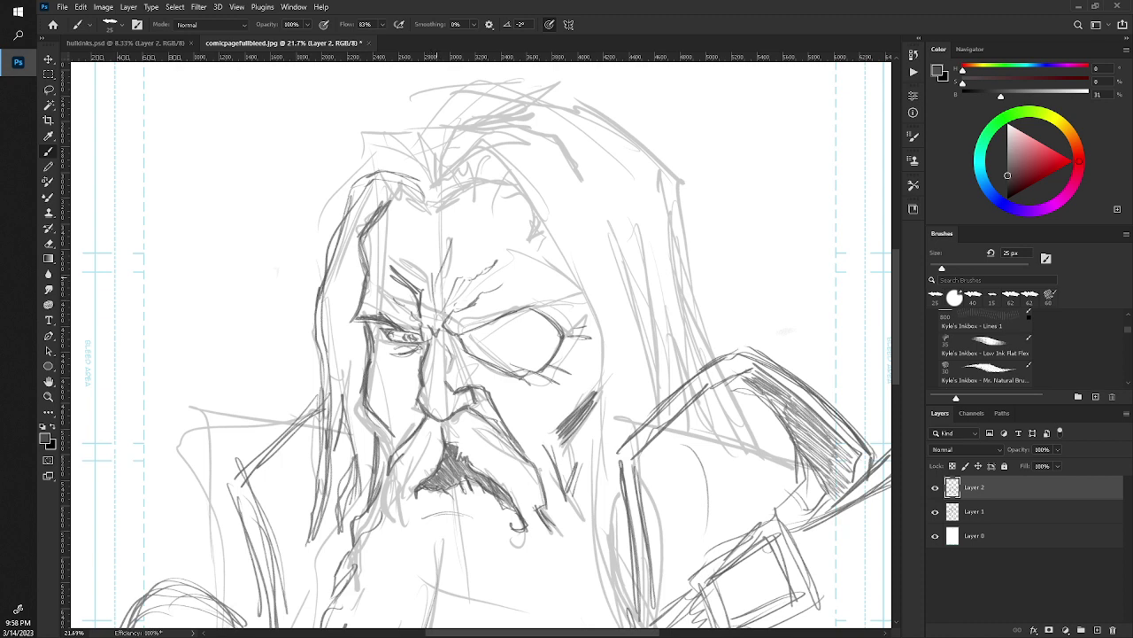
pyautogui.moveTo(454, 235); pyautogui.dragTo(435, 304)
pyautogui.moveTo(421, 263); pyautogui.dragTo(428, 279)
pyautogui.moveTo(424, 265); pyautogui.dragTo(415, 252)
pyautogui.press('z')
pyautogui.keyDown('alt'); pyautogui.click(315, 249); pyautogui.keyUp('alt')
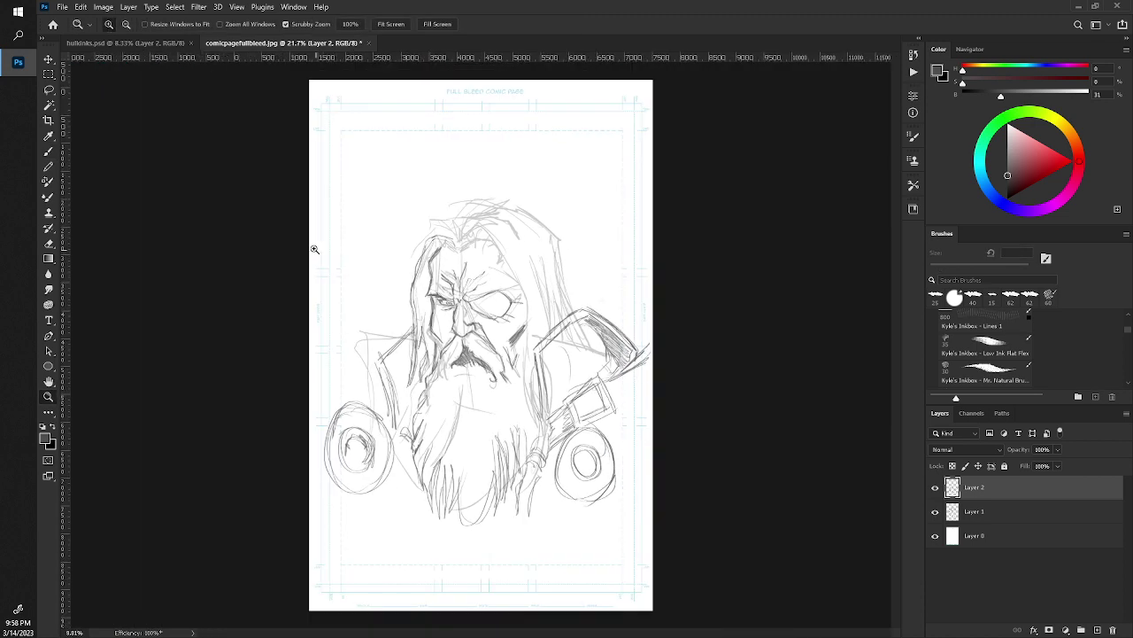
# Zoom in and erase the faint stray lines around the blind eye.
pyautogui.moveTo(314, 249); pyautogui.dragTo(361, 324)
pyautogui.press('b')
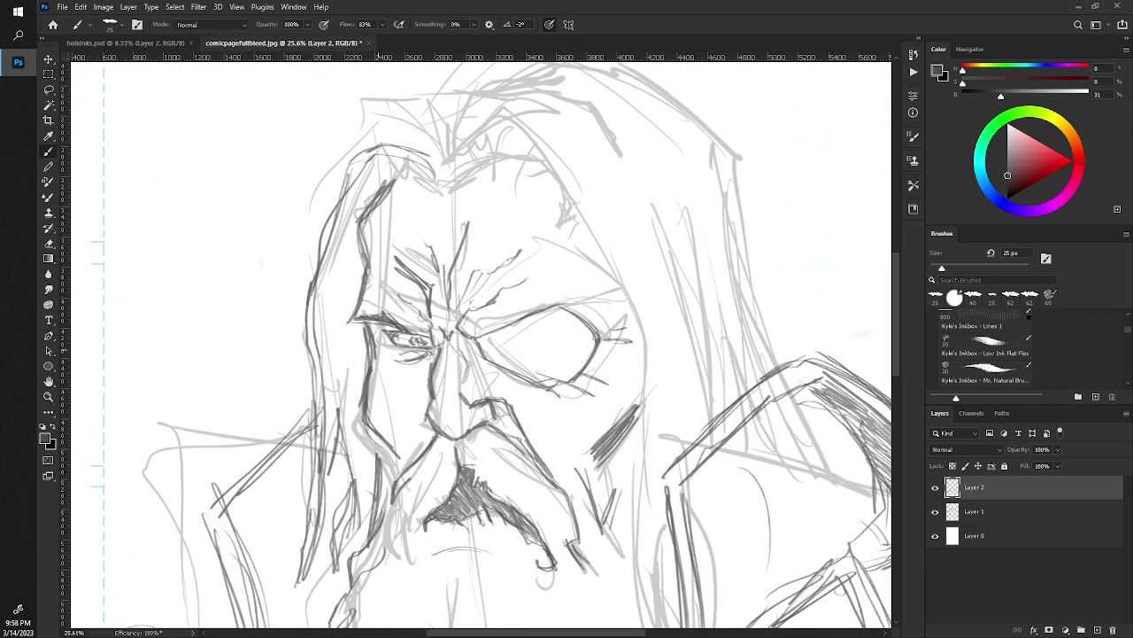
pyautogui.press('e')
pyautogui.moveTo(498, 331); pyautogui.dragTo(555, 307)
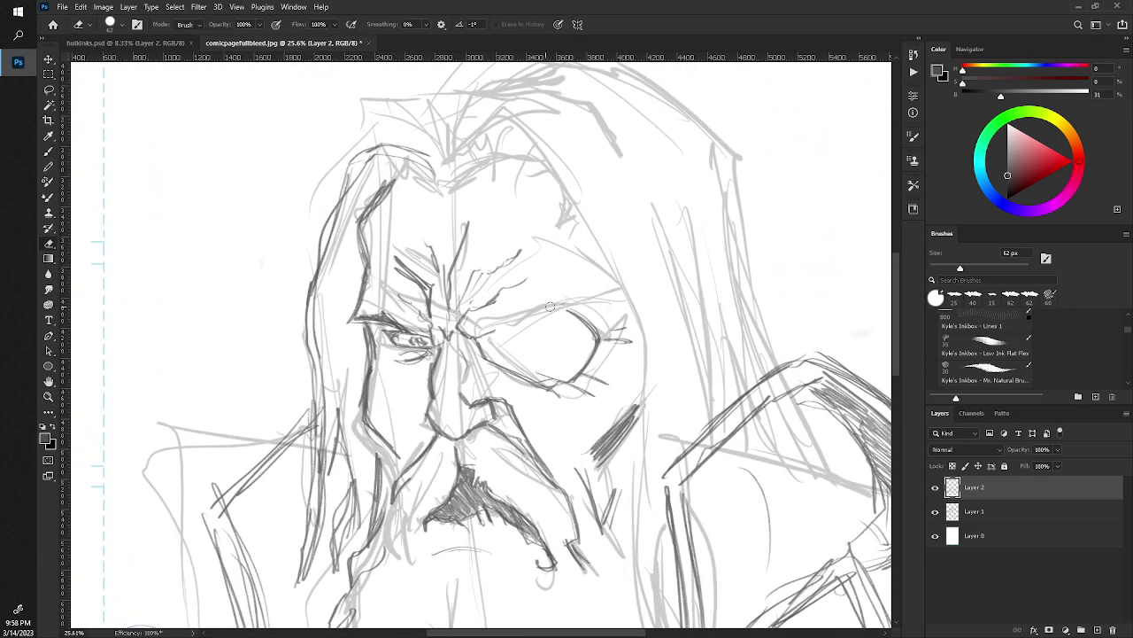
# Hatch shadows under the brow and below the blind eye, then reframe the sketch.
pyautogui.press('b')
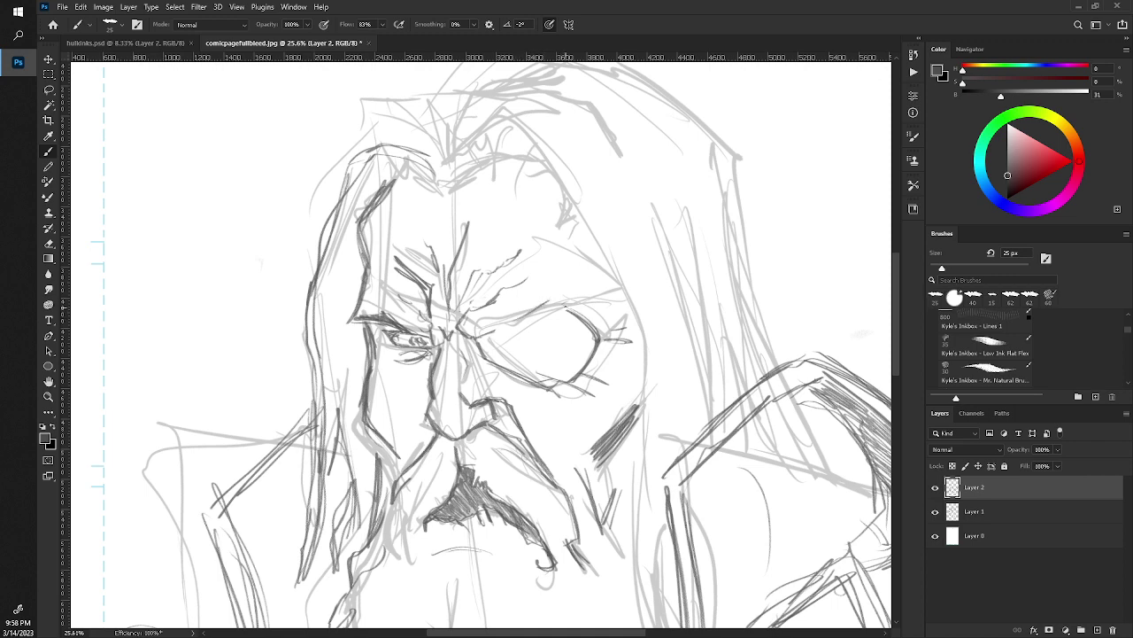
pyautogui.moveTo(553, 300)
pyautogui.mouseDown()
pyautogui.moveTo(542, 305)
pyautogui.moveTo(558, 300)
pyautogui.mouseUp()
pyautogui.moveTo(487, 326); pyautogui.dragTo(515, 317)
pyautogui.moveTo(512, 358)
pyautogui.mouseDown()
pyautogui.moveTo(483, 361)
pyautogui.moveTo(496, 340)
pyautogui.mouseUp()
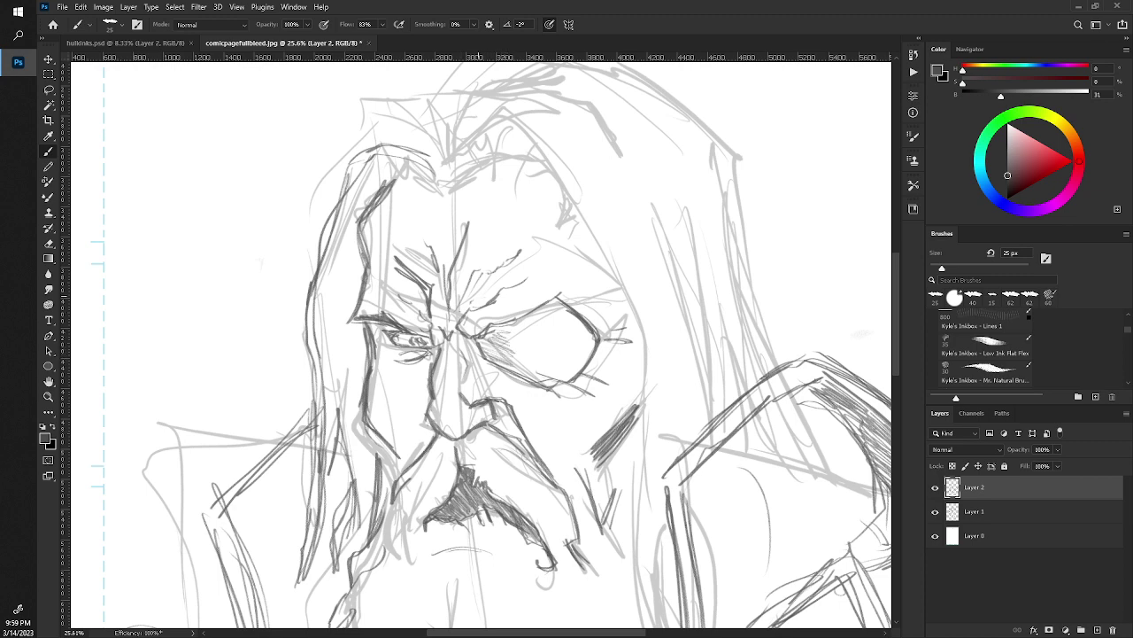
pyautogui.moveTo(556, 366); pyautogui.dragTo(611, 387)
pyautogui.press('z')
pyautogui.moveTo(478, 354); pyautogui.dragTo(372, 355)
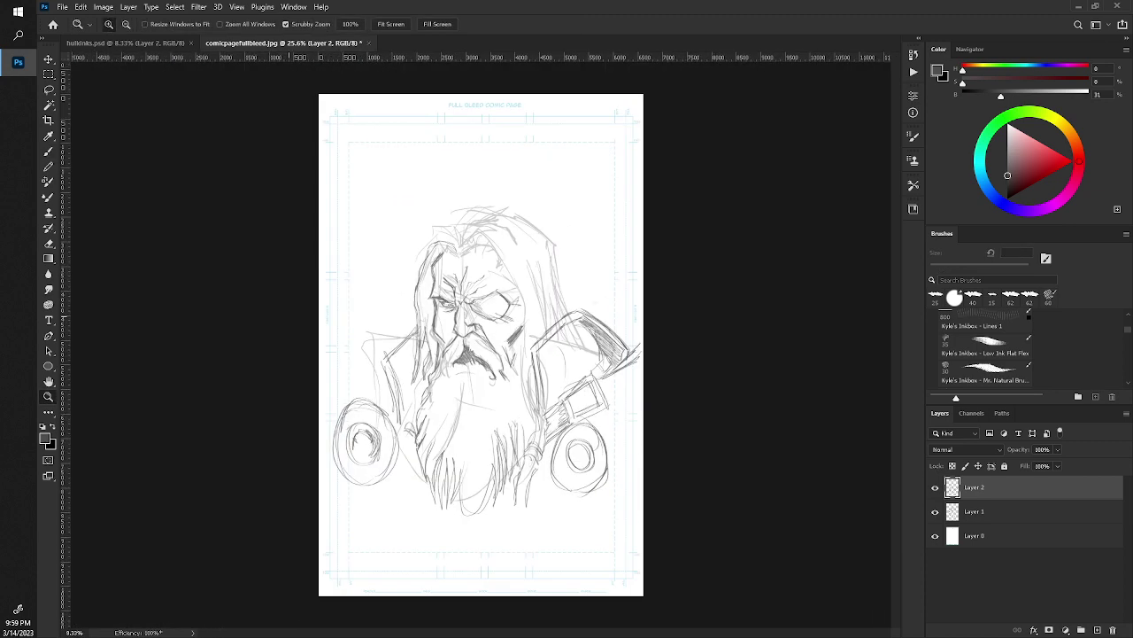
pyautogui.moveTo(290, 354); pyautogui.dragTo(289, 354)
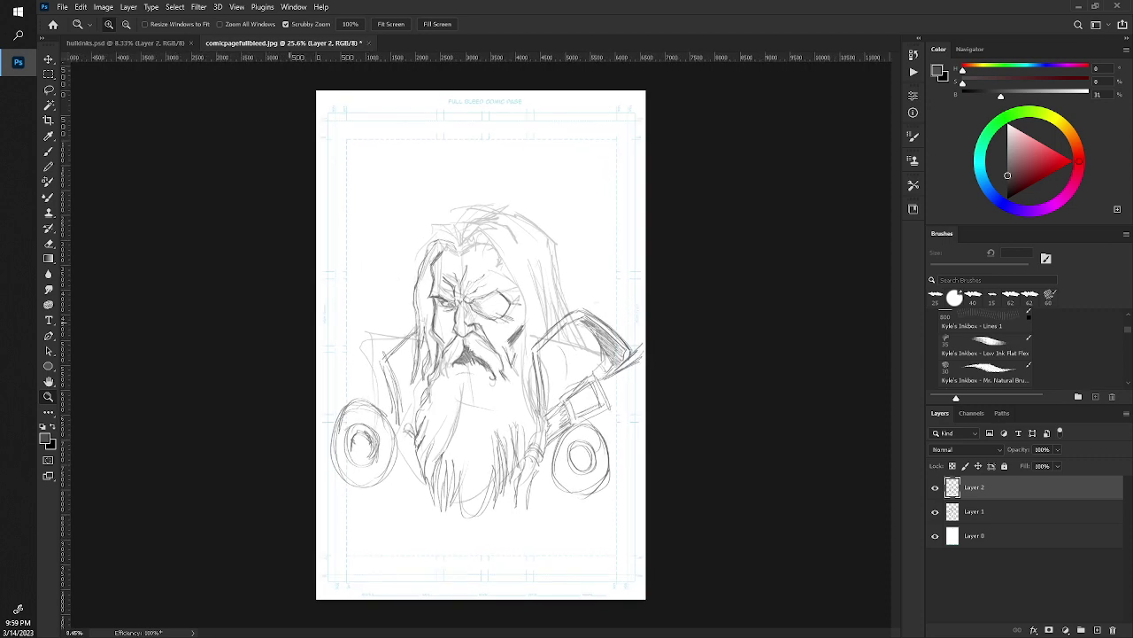
pyautogui.moveTo(289, 354); pyautogui.dragTo(330, 326)
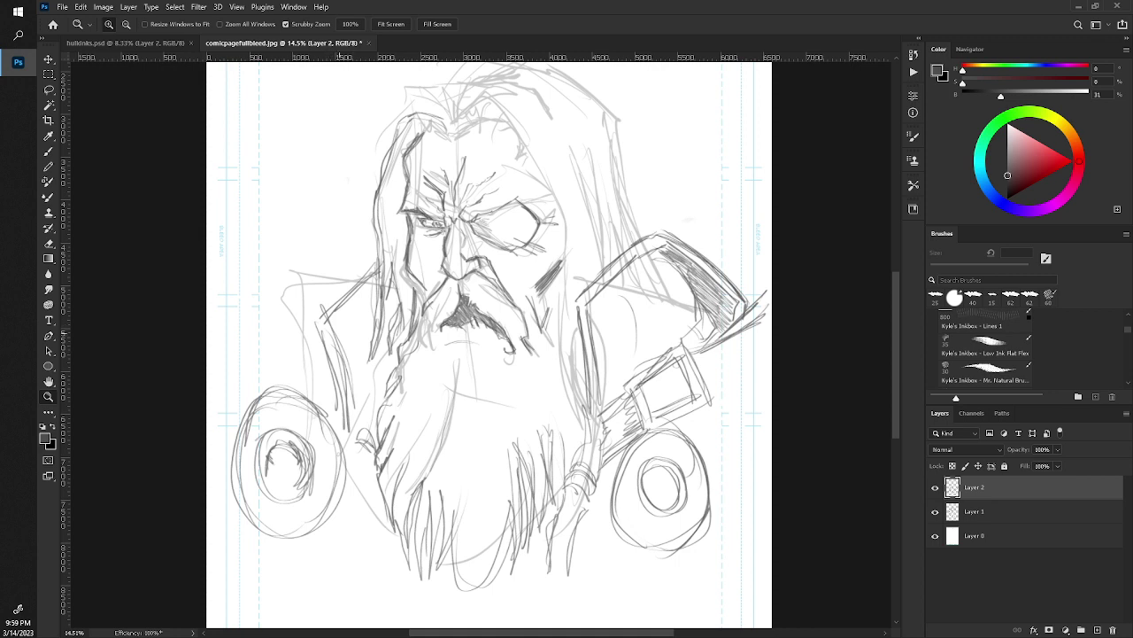
# Sketch lines to the left of the beard and the shoulder.
pyautogui.press('b')
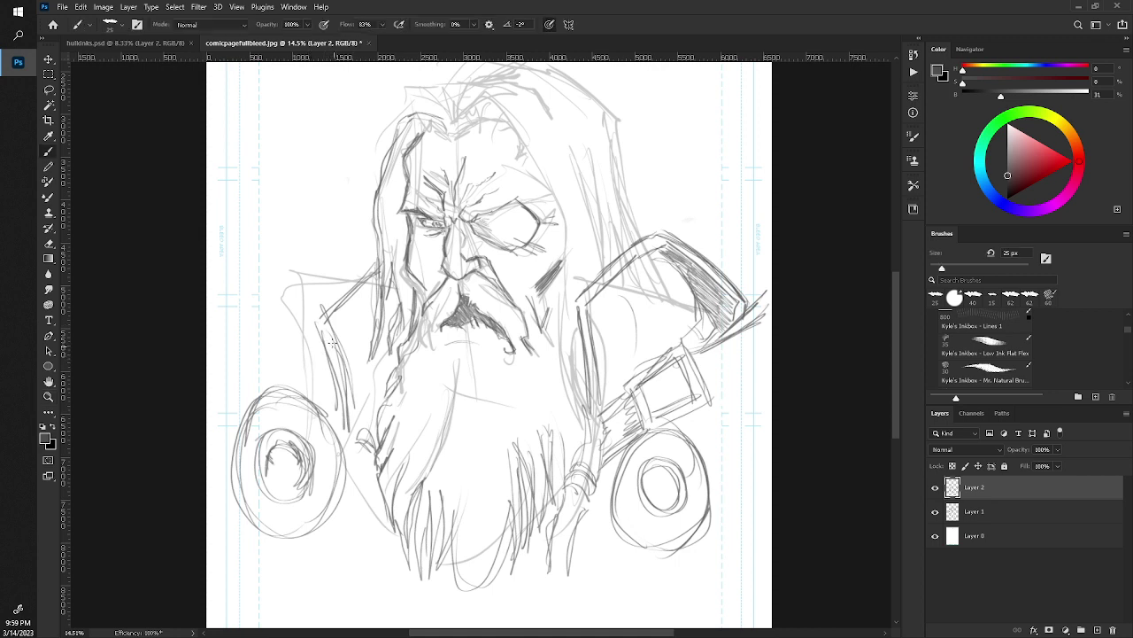
pyautogui.moveTo(305, 354); pyautogui.dragTo(289, 388)
pyautogui.moveTo(296, 357)
pyautogui.mouseDown()
pyautogui.moveTo(326, 355)
pyautogui.moveTo(289, 351)
pyautogui.moveTo(285, 388)
pyautogui.moveTo(296, 351)
pyautogui.mouseUp()
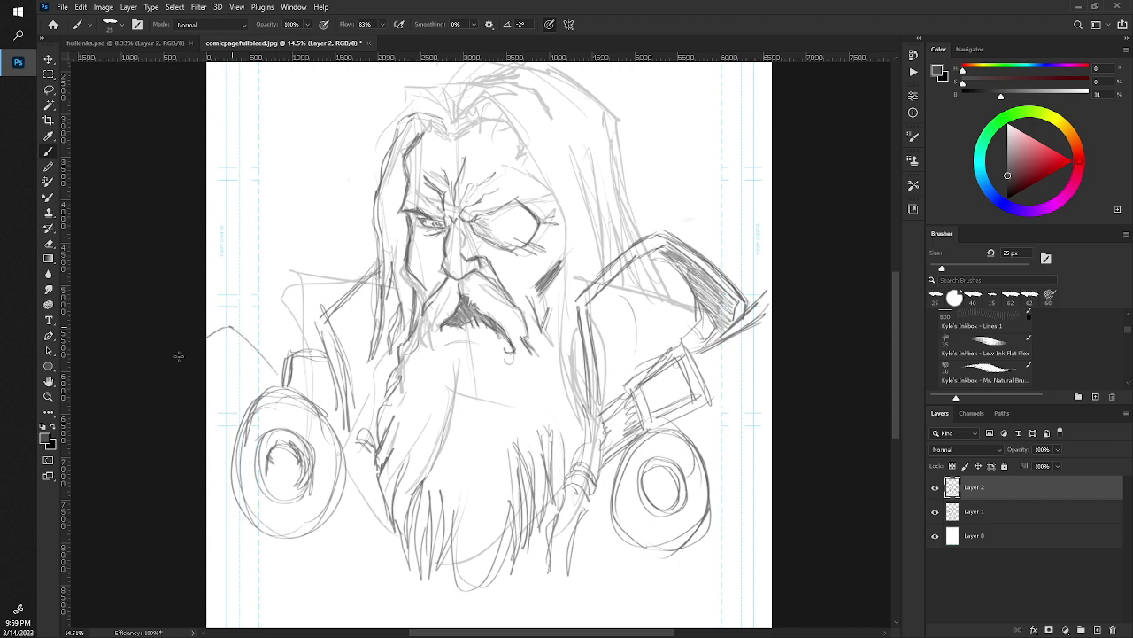
pyautogui.moveTo(209, 322); pyautogui.dragTo(278, 381)
pyautogui.moveTo(217, 321); pyautogui.dragTo(276, 375)
pyautogui.moveTo(209, 331)
pyautogui.mouseDown()
pyautogui.moveTo(226, 310)
pyautogui.moveTo(278, 380)
pyautogui.mouseUp()
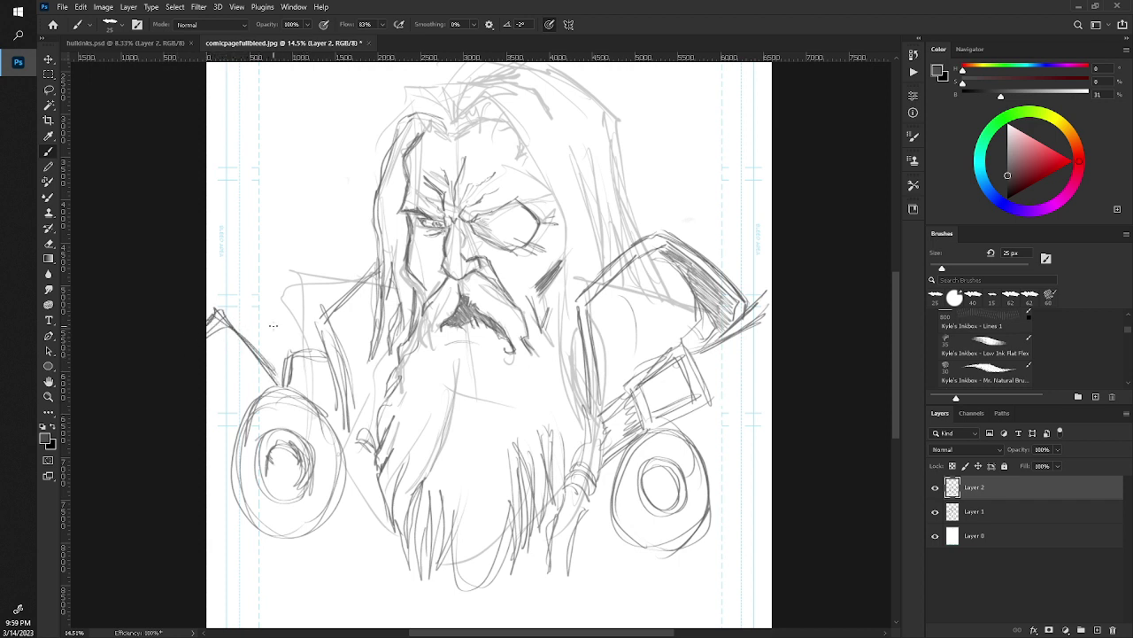
pyautogui.moveTo(268, 304)
pyautogui.mouseDown()
pyautogui.moveTo(257, 340)
pyautogui.moveTo(232, 311)
pyautogui.moveTo(251, 329)
pyautogui.moveTo(249, 294)
pyautogui.moveTo(222, 320)
pyautogui.moveTo(255, 337)
pyautogui.moveTo(252, 289)
pyautogui.mouseUp()
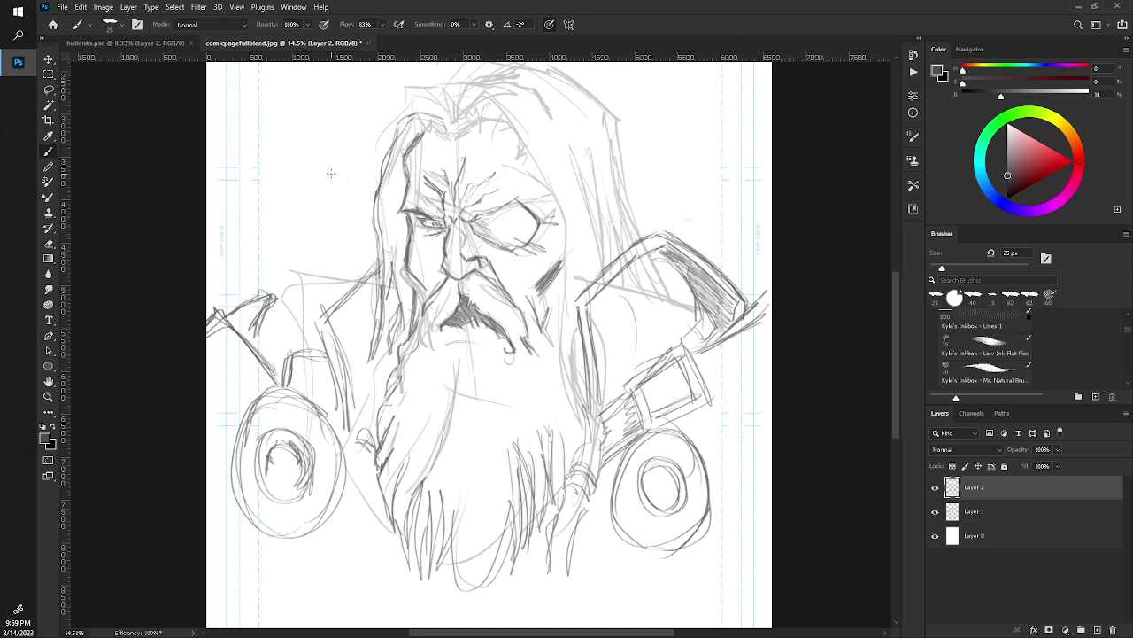
# Erase the faint underdrawing left of the face on Layer 1.
pyautogui.click(952, 511)
pyautogui.press('e')
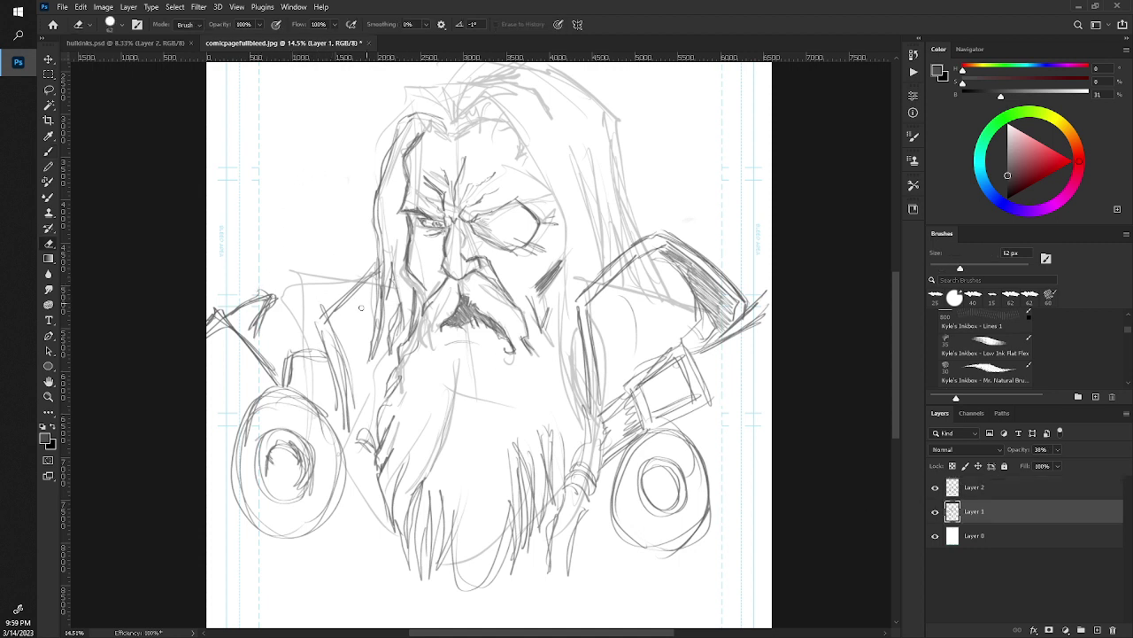
pyautogui.moveTo(298, 277); pyautogui.dragTo(341, 280)
pyautogui.moveTo(300, 319); pyautogui.dragTo(303, 343)
# Zoom in on the face with the Brush active and move drawing onto Layer 2.
pyautogui.press('z')
pyautogui.keyDown('alt'); pyautogui.click(301, 228); pyautogui.keyUp('alt')
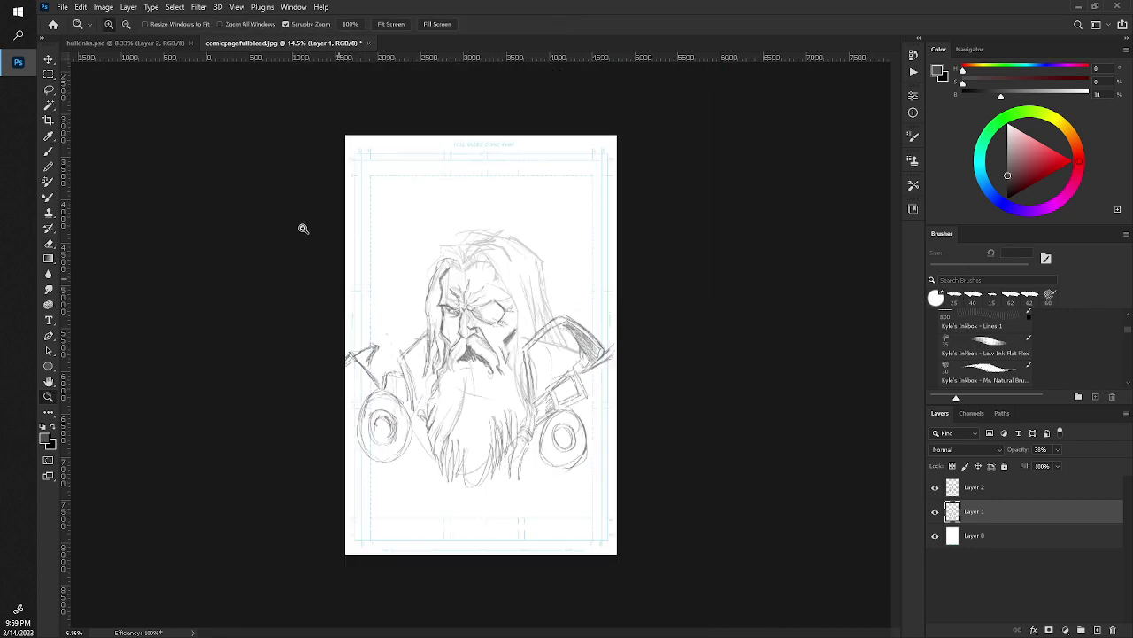
pyautogui.moveTo(310, 247); pyautogui.dragTo(352, 340)
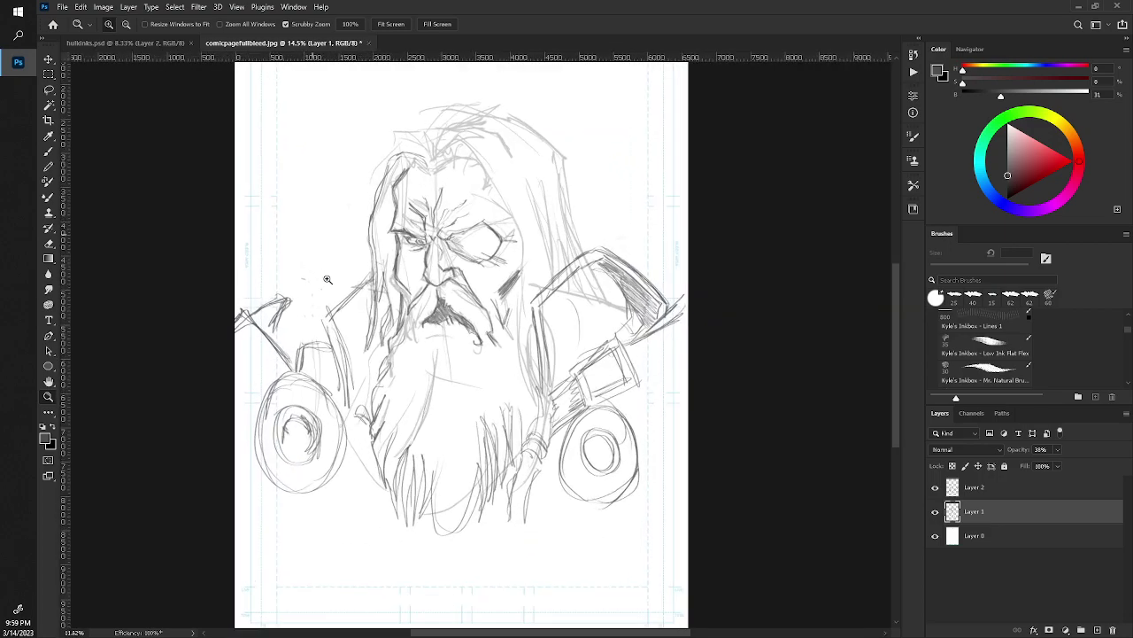
pyautogui.press('b')
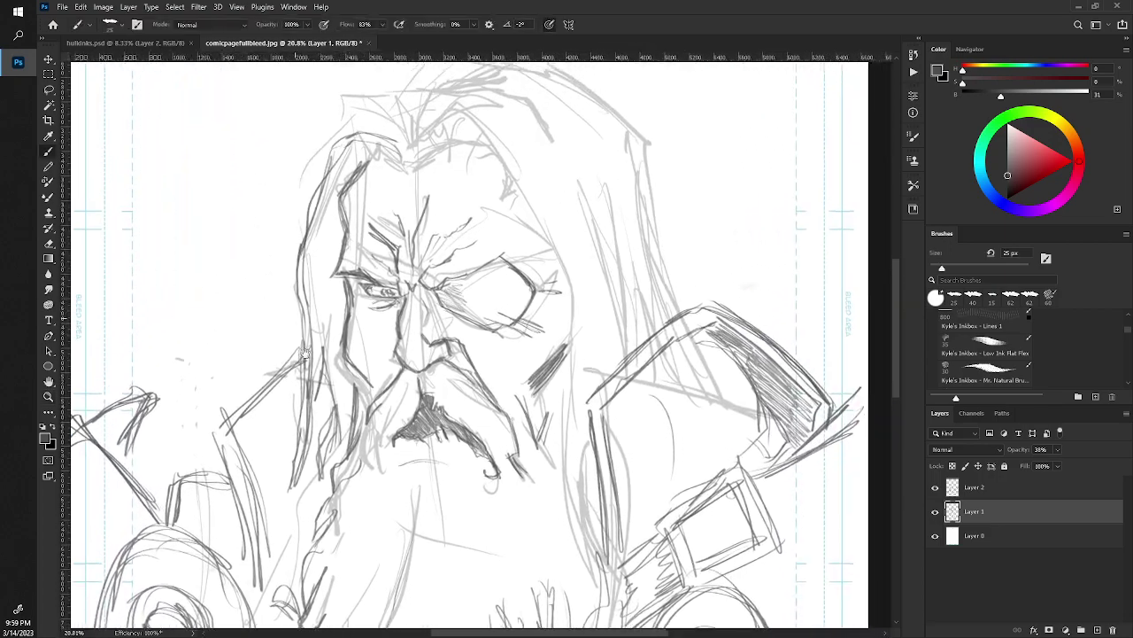
pyautogui.moveTo(352, 340); pyautogui.dragTo(318, 445)
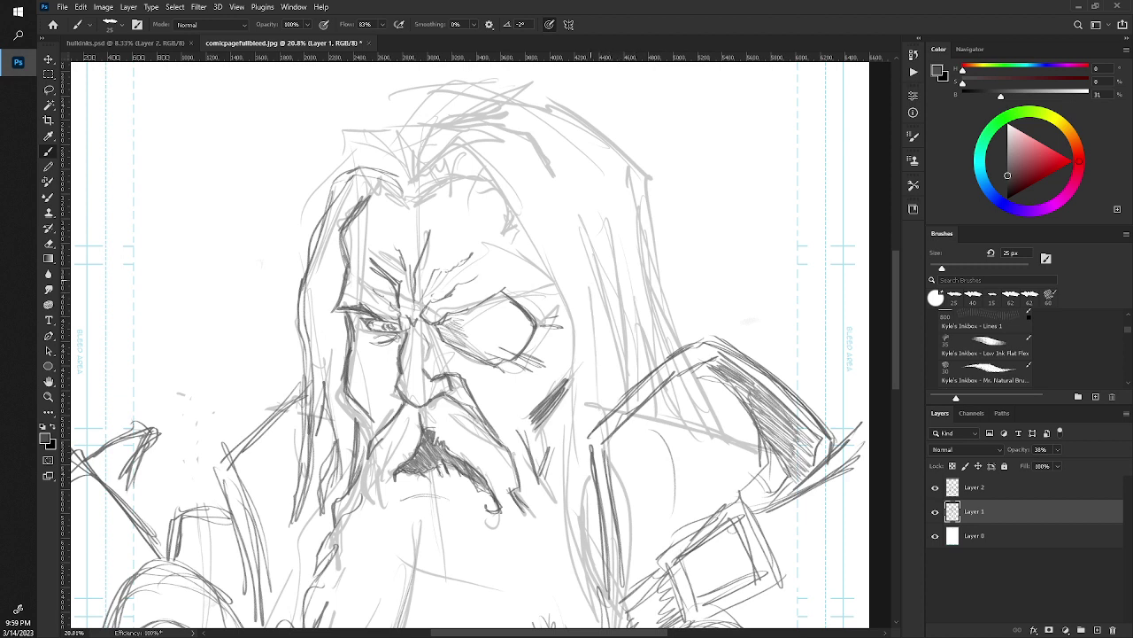
pyautogui.click(974, 487)
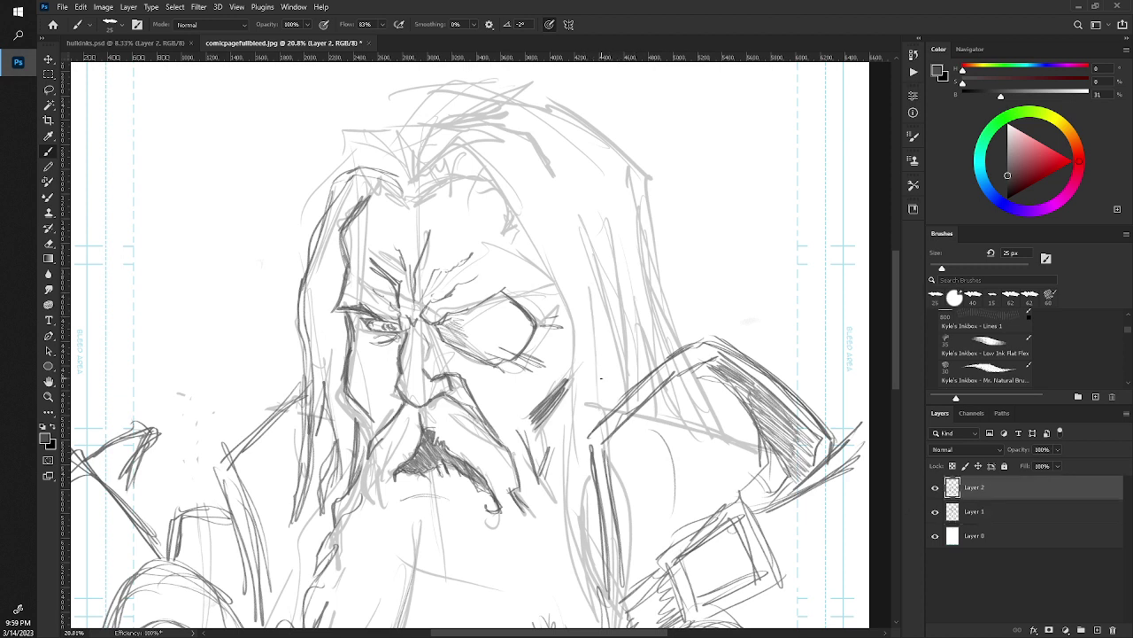
# Darken the hair outline right of the face up to the crown, adding top strands.
pyautogui.moveTo(573, 448)
pyautogui.mouseDown()
pyautogui.moveTo(569, 312)
pyautogui.moveTo(518, 233)
pyautogui.moveTo(525, 219)
pyautogui.moveTo(480, 140)
pyautogui.mouseUp()
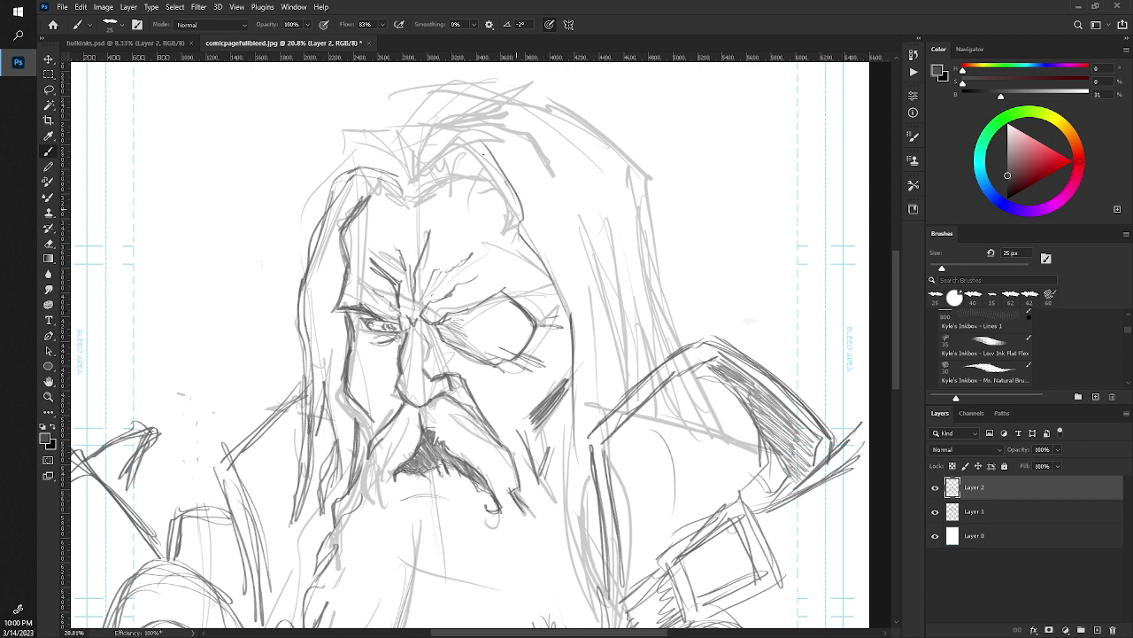
pyautogui.moveTo(517, 206)
pyautogui.mouseDown()
pyautogui.moveTo(485, 158)
pyautogui.moveTo(447, 142)
pyautogui.mouseUp()
pyautogui.moveTo(503, 177)
pyautogui.mouseDown()
pyautogui.moveTo(462, 152)
pyautogui.moveTo(425, 156)
pyautogui.moveTo(408, 198)
pyautogui.moveTo(404, 184)
pyautogui.moveTo(412, 199)
pyautogui.moveTo(429, 184)
pyautogui.moveTo(418, 199)
pyautogui.mouseUp()
pyautogui.moveTo(440, 177)
pyautogui.mouseDown()
pyautogui.moveTo(427, 187)
pyautogui.moveTo(493, 168)
pyautogui.moveTo(445, 181)
pyautogui.mouseUp()
pyautogui.moveTo(450, 177); pyautogui.dragTo(434, 191)
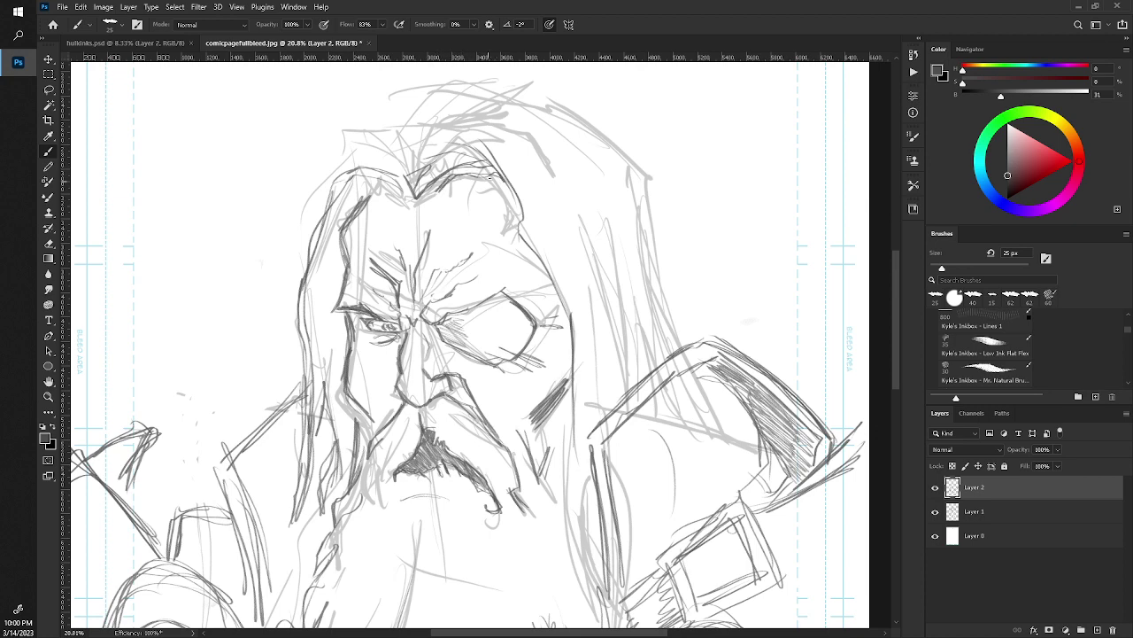
pyautogui.moveTo(506, 198)
pyautogui.mouseDown()
pyautogui.moveTo(511, 249)
pyautogui.moveTo(510, 230)
pyautogui.mouseUp()
pyautogui.moveTo(486, 178); pyautogui.dragTo(501, 194)
pyautogui.moveTo(406, 203)
pyautogui.mouseDown()
pyautogui.moveTo(384, 189)
pyautogui.moveTo(408, 192)
pyautogui.moveTo(363, 172)
pyautogui.moveTo(367, 185)
pyautogui.moveTo(342, 194)
pyautogui.mouseUp()
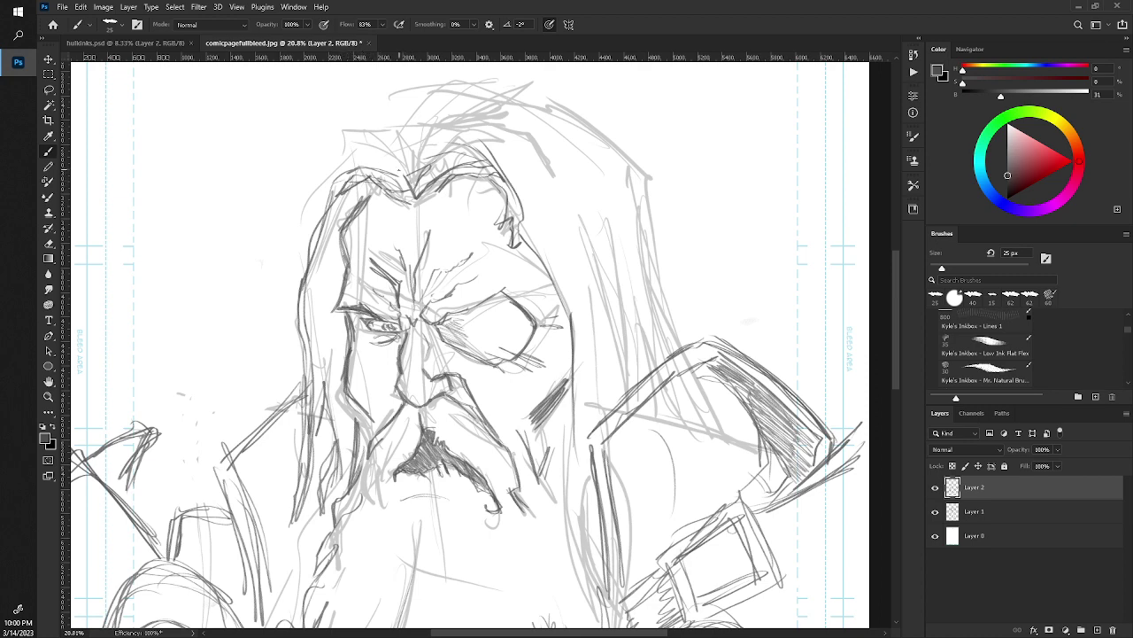
pyautogui.moveTo(410, 165)
pyautogui.mouseDown()
pyautogui.moveTo(382, 147)
pyautogui.moveTo(335, 144)
pyautogui.moveTo(278, 283)
pyautogui.mouseUp()
pyautogui.moveTo(305, 221)
pyautogui.mouseDown()
pyautogui.moveTo(285, 283)
pyautogui.moveTo(303, 225)
pyautogui.mouseUp()
# Add strands along the hair top and thicken the right edge with a 35 px brush.
pyautogui.moveTo(369, 176)
pyautogui.mouseDown()
pyautogui.moveTo(341, 147)
pyautogui.moveTo(448, 95)
pyautogui.mouseUp()
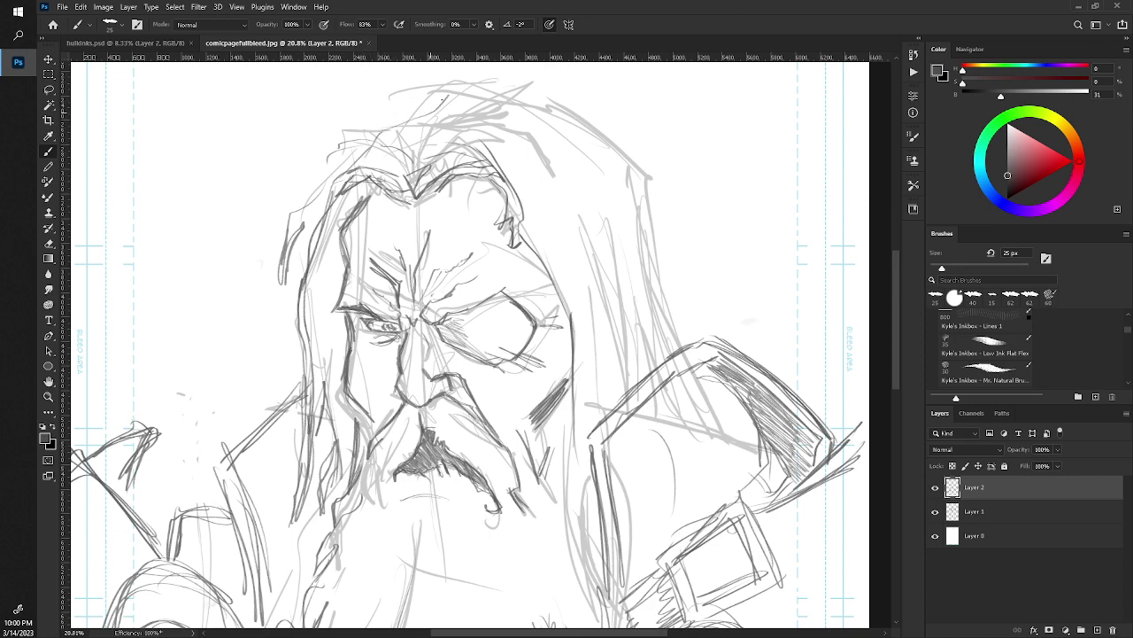
pyautogui.moveTo(381, 134)
pyautogui.mouseDown()
pyautogui.moveTo(450, 97)
pyautogui.moveTo(526, 97)
pyautogui.mouseUp()
pyautogui.moveTo(450, 101)
pyautogui.mouseDown()
pyautogui.moveTo(429, 112)
pyautogui.moveTo(502, 94)
pyautogui.moveTo(620, 165)
pyautogui.mouseUp()
pyautogui.moveTo(535, 104); pyautogui.dragTo(630, 177)
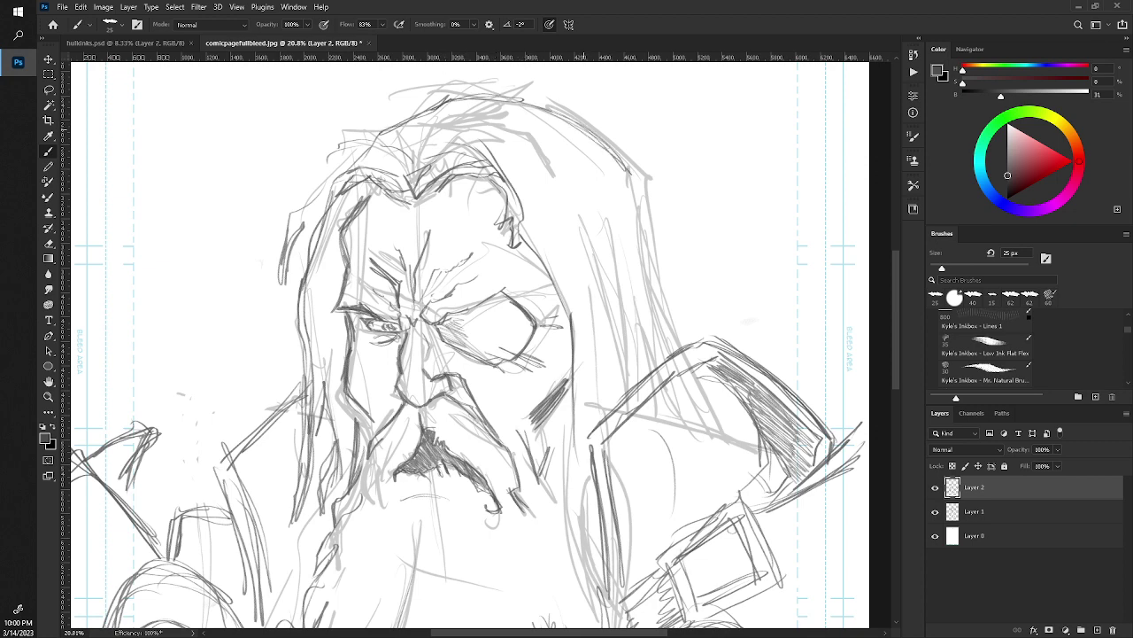
pyautogui.press(']')
pyautogui.moveTo(546, 108)
pyautogui.mouseDown()
pyautogui.moveTo(630, 172)
pyautogui.moveTo(623, 165)
pyautogui.mouseUp()
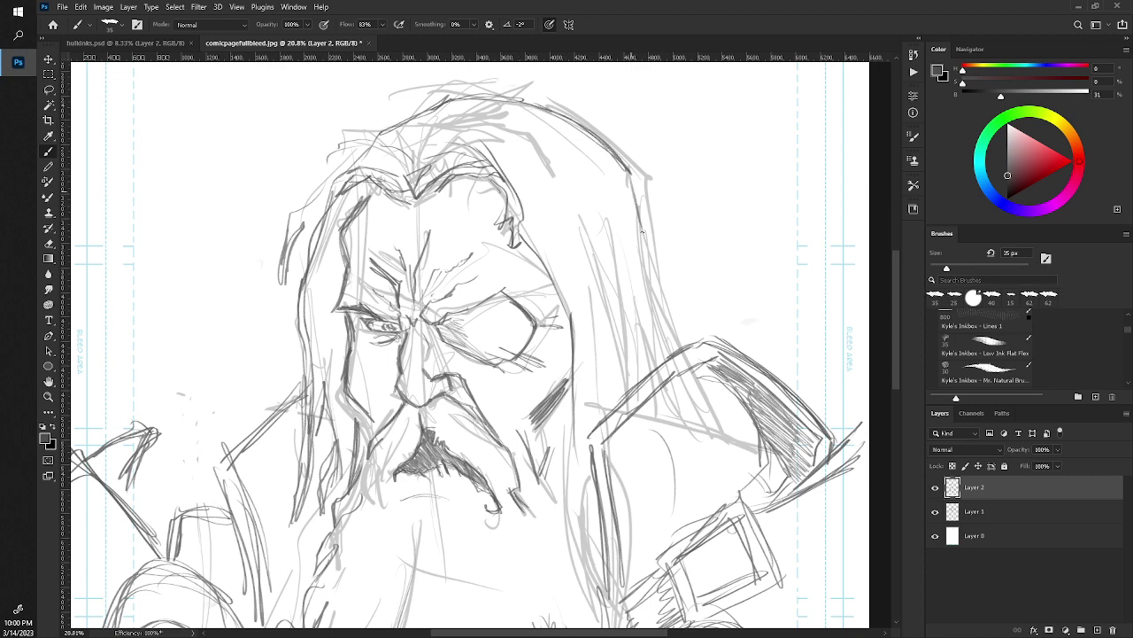
pyautogui.moveTo(642, 232); pyautogui.dragTo(657, 289)
pyautogui.moveTo(618, 251); pyautogui.dragTo(680, 330)
pyautogui.moveTo(646, 263); pyautogui.dragTo(682, 346)
pyautogui.moveTo(650, 292); pyautogui.dragTo(629, 170)
# Check the full page, then add hair strands on the right side of the hair.
pyautogui.press('z')
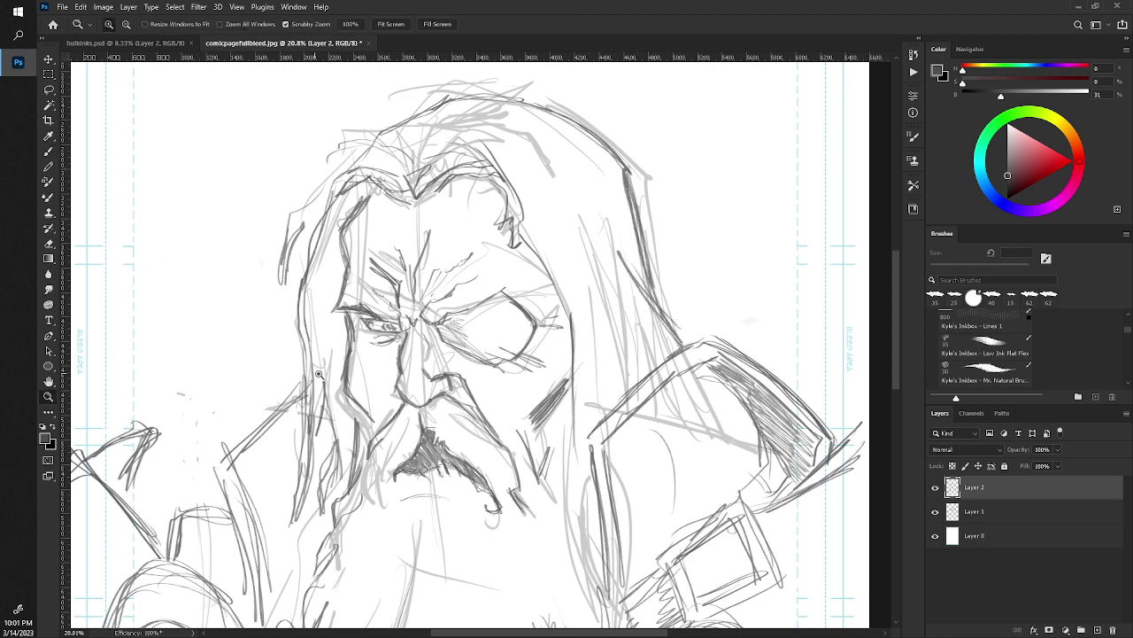
pyautogui.scroll(-5, 278, 303)
pyautogui.scroll(2, 287, 323)
pyautogui.scroll(1, 286, 322)
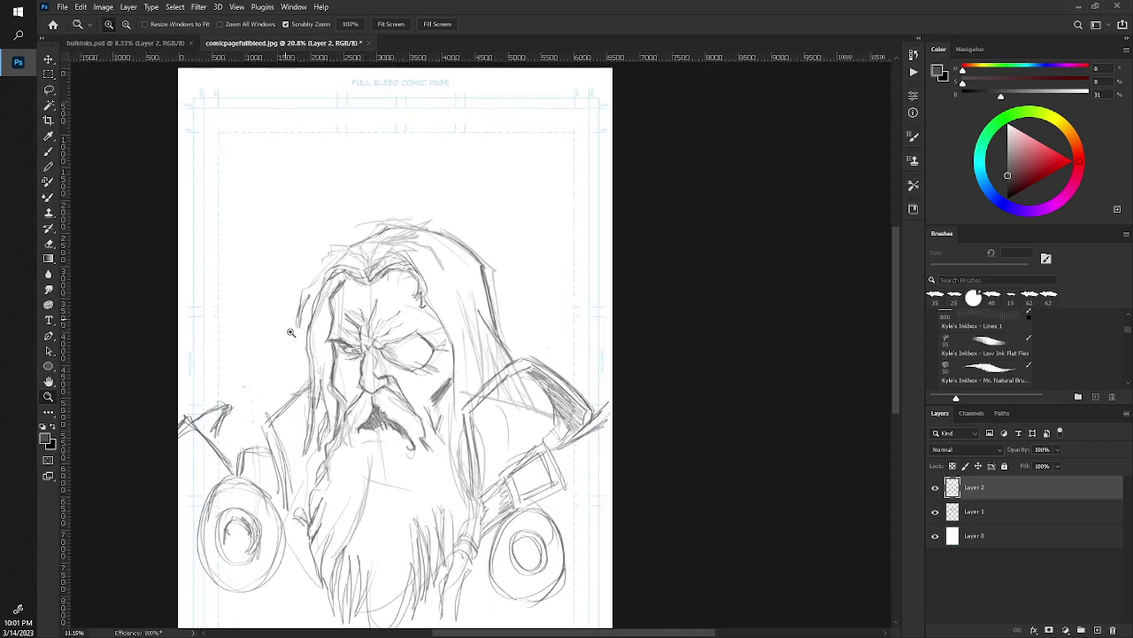
pyautogui.scroll(1, 287, 322)
pyautogui.scroll(1, 274, 328)
pyautogui.press('b')
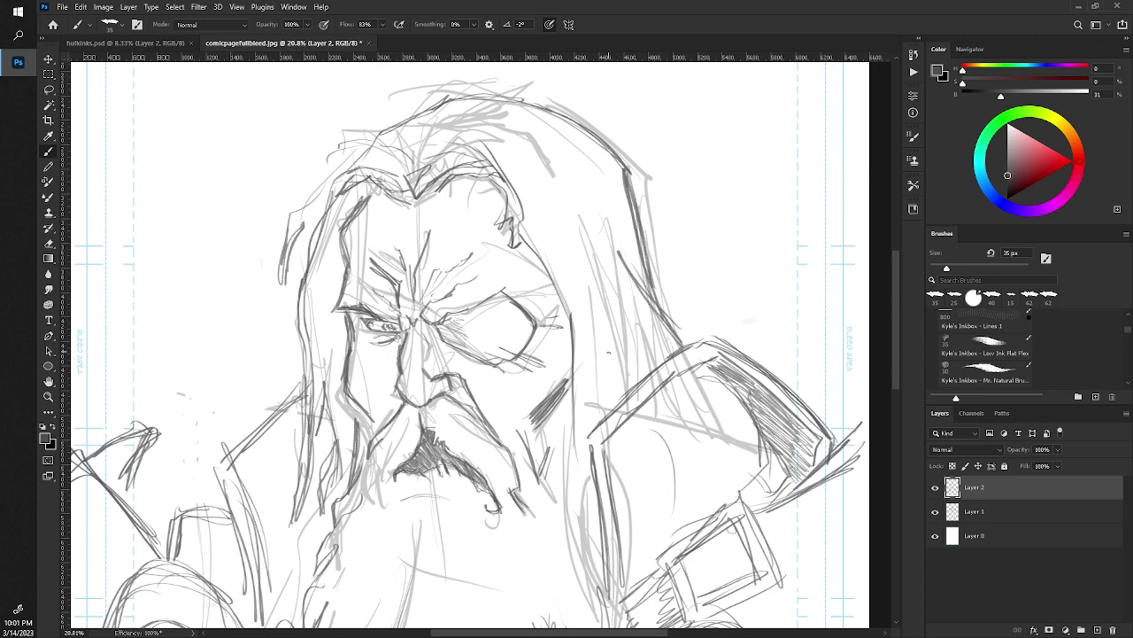
pyautogui.moveTo(608, 306); pyautogui.dragTo(593, 400)
pyautogui.moveTo(594, 278)
pyautogui.mouseDown()
pyautogui.moveTo(587, 312)
pyautogui.moveTo(535, 183)
pyautogui.moveTo(502, 154)
pyautogui.mouseUp()
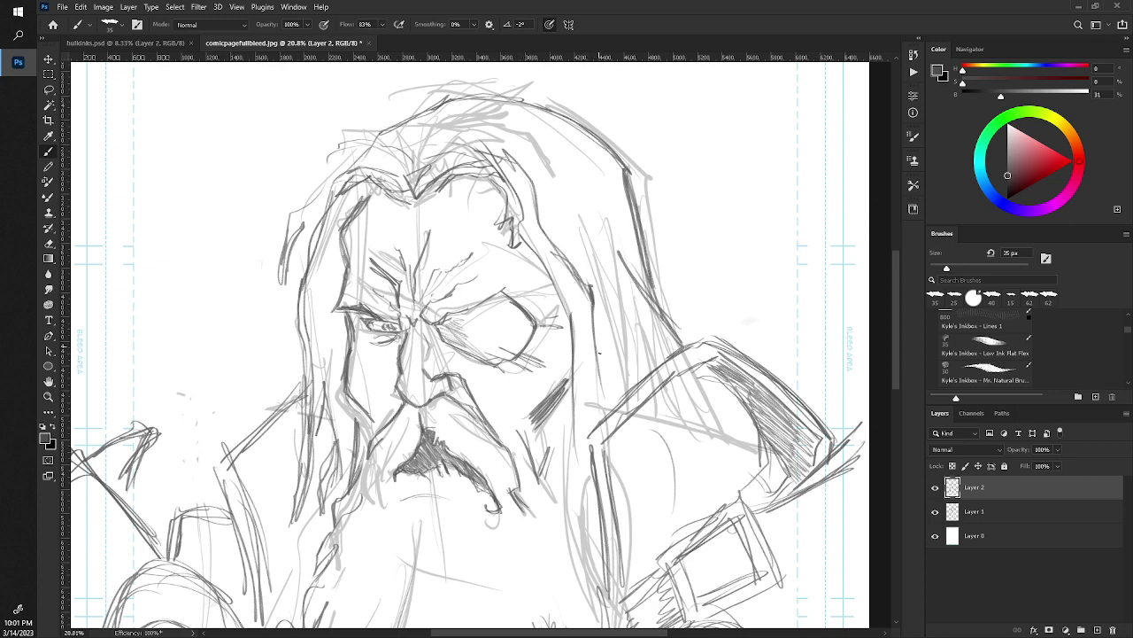
# Sketch faint strands where the hair meets the shoulder and along the right edge.
pyautogui.moveTo(595, 323); pyautogui.dragTo(581, 542)
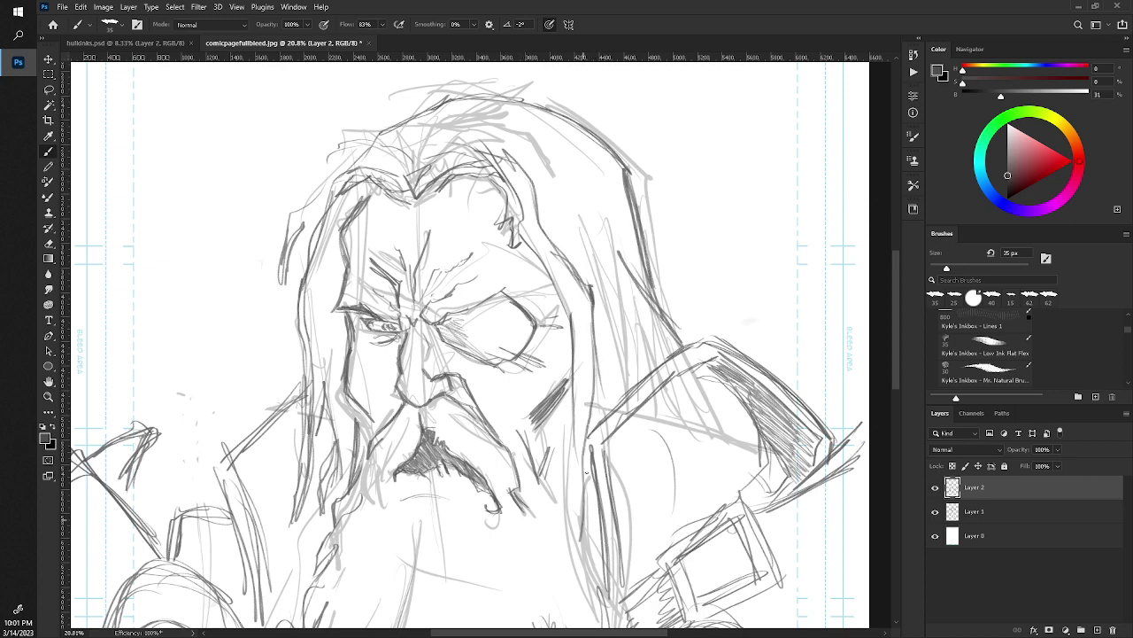
pyautogui.moveTo(590, 432)
pyautogui.mouseDown()
pyautogui.moveTo(585, 501)
pyautogui.moveTo(582, 474)
pyautogui.mouseUp()
pyautogui.moveTo(586, 518)
pyautogui.mouseDown()
pyautogui.moveTo(597, 592)
pyautogui.moveTo(581, 584)
pyautogui.mouseUp()
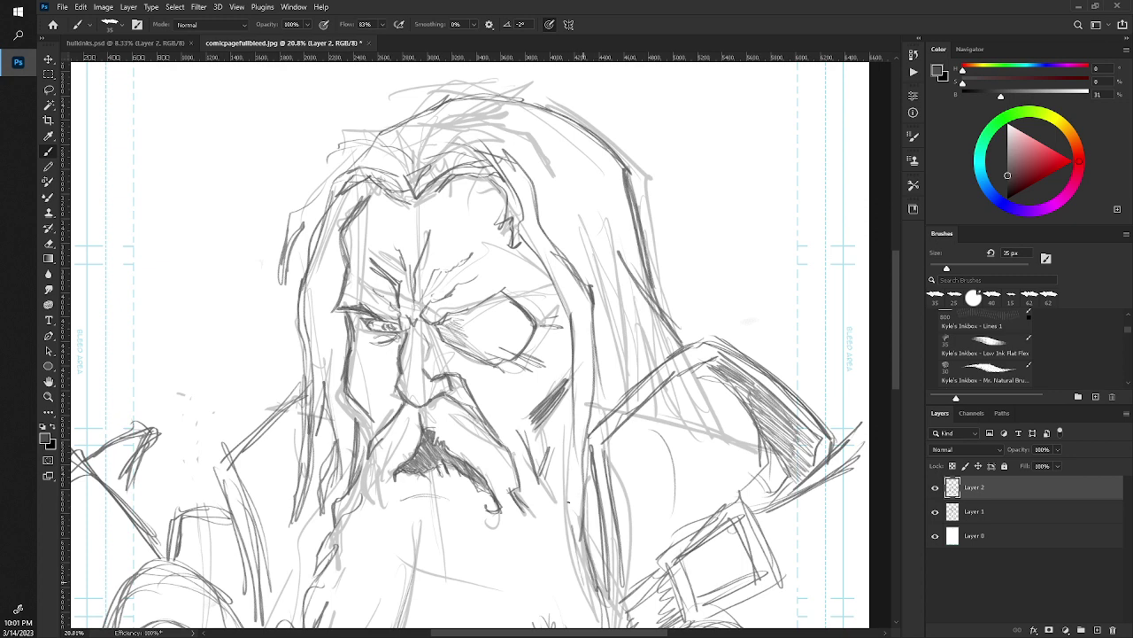
pyautogui.moveTo(572, 439); pyautogui.dragTo(568, 524)
pyautogui.moveTo(573, 420); pyautogui.dragTo(572, 457)
pyautogui.moveTo(620, 353); pyautogui.dragTo(613, 401)
pyautogui.moveTo(616, 291); pyautogui.dragTo(609, 354)
pyautogui.moveTo(609, 250); pyautogui.dragTo(595, 301)
pyautogui.moveTo(583, 220); pyautogui.dragTo(595, 252)
pyautogui.moveTo(598, 244); pyautogui.dragTo(624, 403)
# Darken the strands down the right hair edge, both lower and higher up.
pyautogui.moveTo(620, 333)
pyautogui.mouseDown()
pyautogui.moveTo(618, 395)
pyautogui.moveTo(621, 375)
pyautogui.mouseUp()
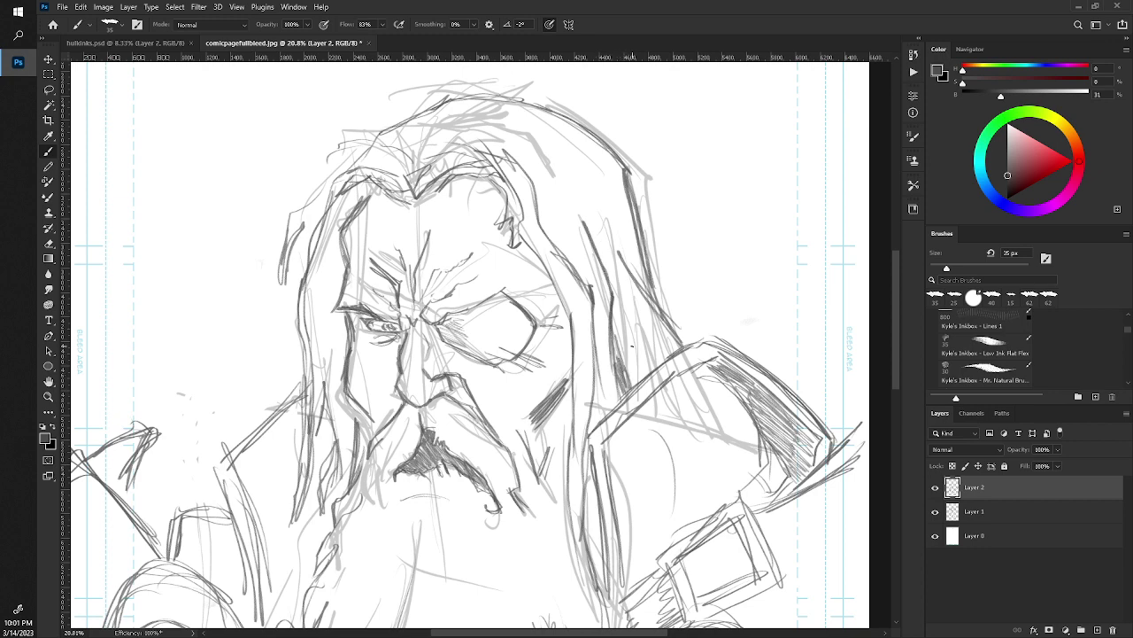
pyautogui.moveTo(624, 325)
pyautogui.mouseDown()
pyautogui.moveTo(627, 381)
pyautogui.moveTo(653, 368)
pyautogui.mouseUp()
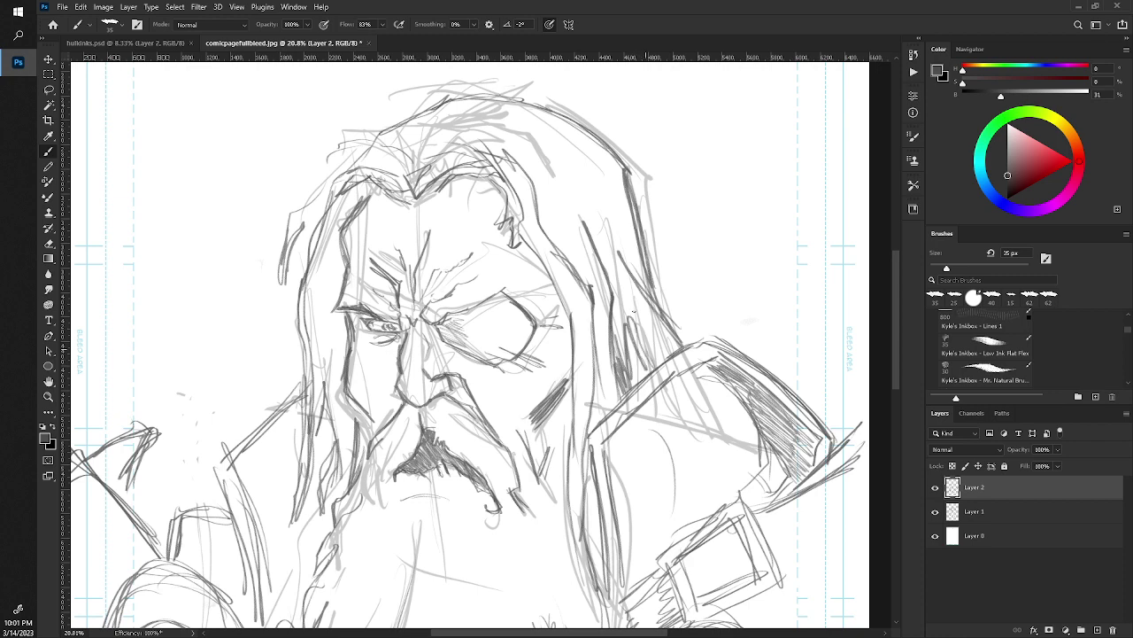
pyautogui.moveTo(623, 283); pyautogui.dragTo(621, 331)
pyautogui.moveTo(584, 194)
pyautogui.mouseDown()
pyautogui.moveTo(625, 283)
pyautogui.moveTo(625, 255)
pyautogui.mouseUp()
pyautogui.moveTo(621, 248); pyautogui.dragTo(629, 359)
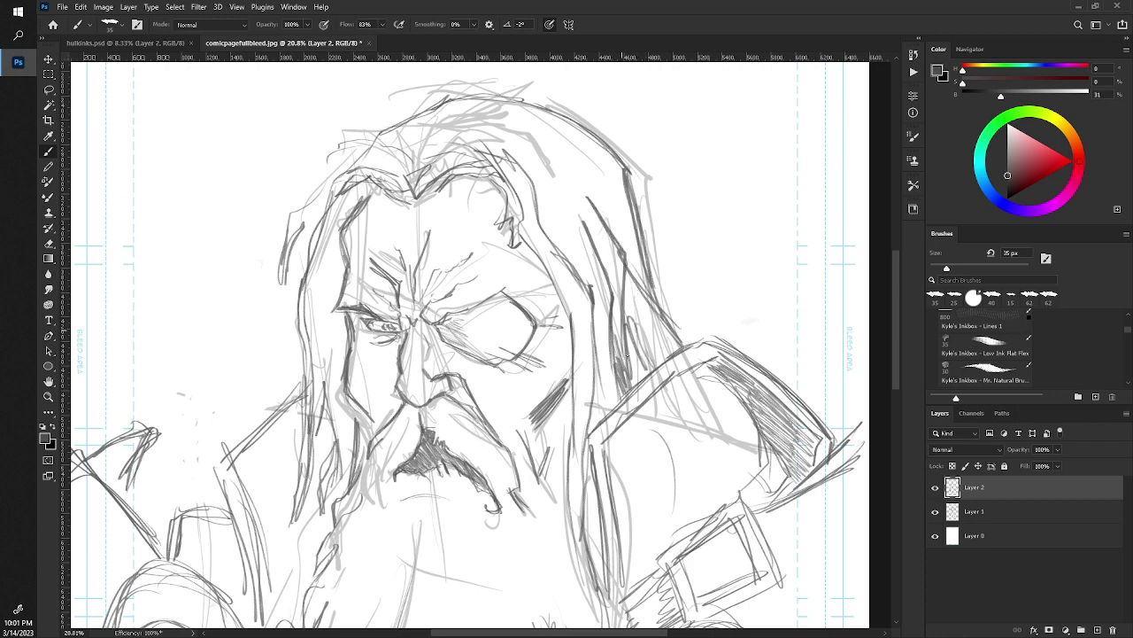
pyautogui.moveTo(627, 292); pyautogui.dragTo(628, 354)
pyautogui.moveTo(632, 305); pyautogui.dragTo(656, 372)
pyautogui.moveTo(625, 287); pyautogui.dragTo(666, 344)
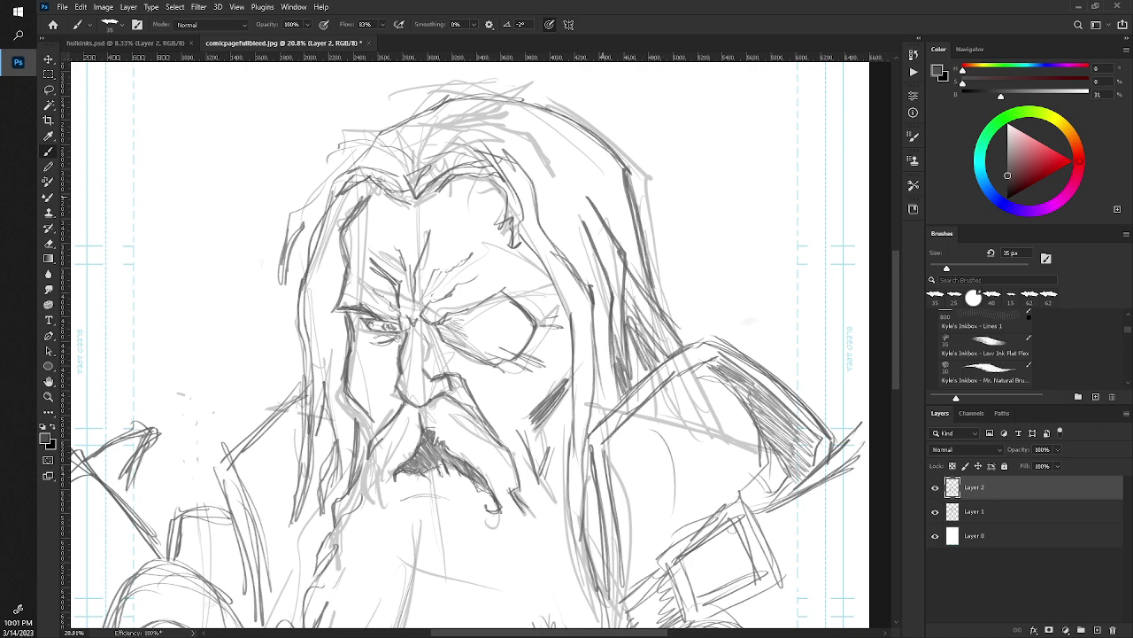
pyautogui.moveTo(635, 255); pyautogui.dragTo(646, 275)
pyautogui.moveTo(612, 193); pyautogui.dragTo(643, 273)
# Zoom out to see the whole page, then frame the face close up again.
pyautogui.press('z')
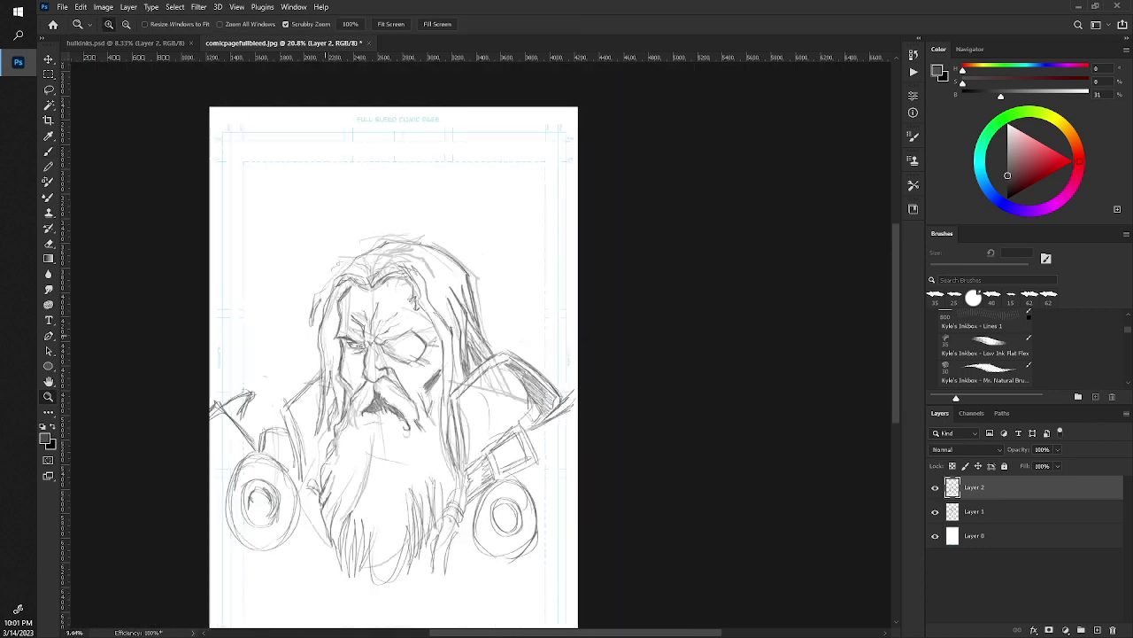
pyautogui.moveTo(492, 309); pyautogui.dragTo(416, 310)
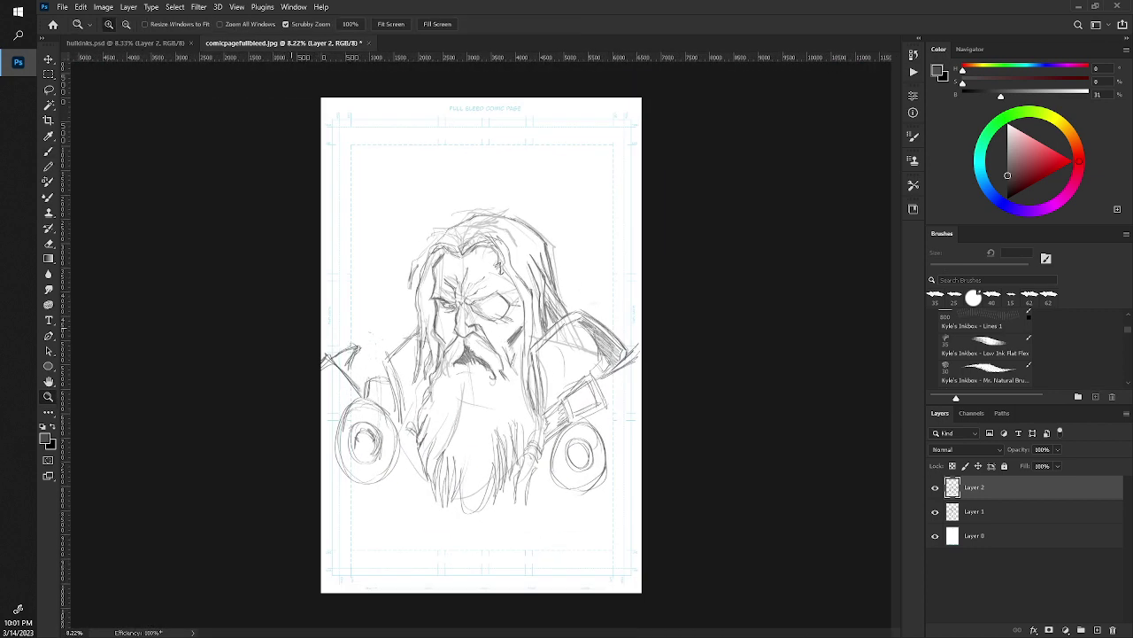
pyautogui.moveTo(479, 347); pyautogui.dragTo(467, 347)
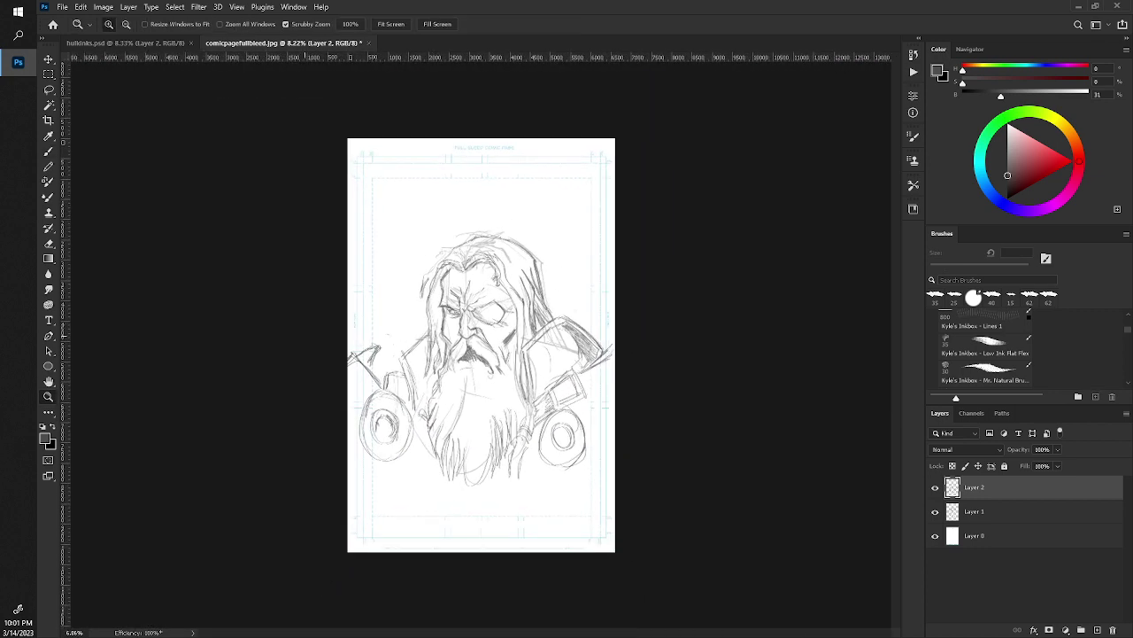
pyautogui.moveTo(338, 348); pyautogui.dragTo(416, 348)
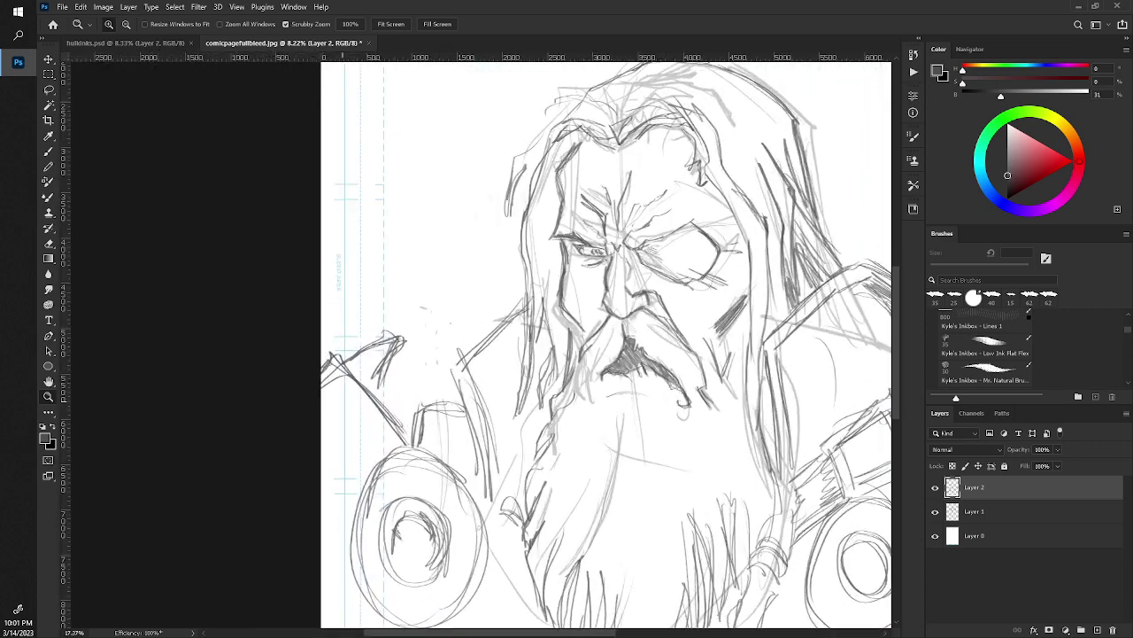
pyautogui.press('b')
pyautogui.moveTo(470, 387)
pyautogui.mouseDown()
pyautogui.moveTo(230, 369)
pyautogui.moveTo(218, 379)
pyautogui.mouseUp()
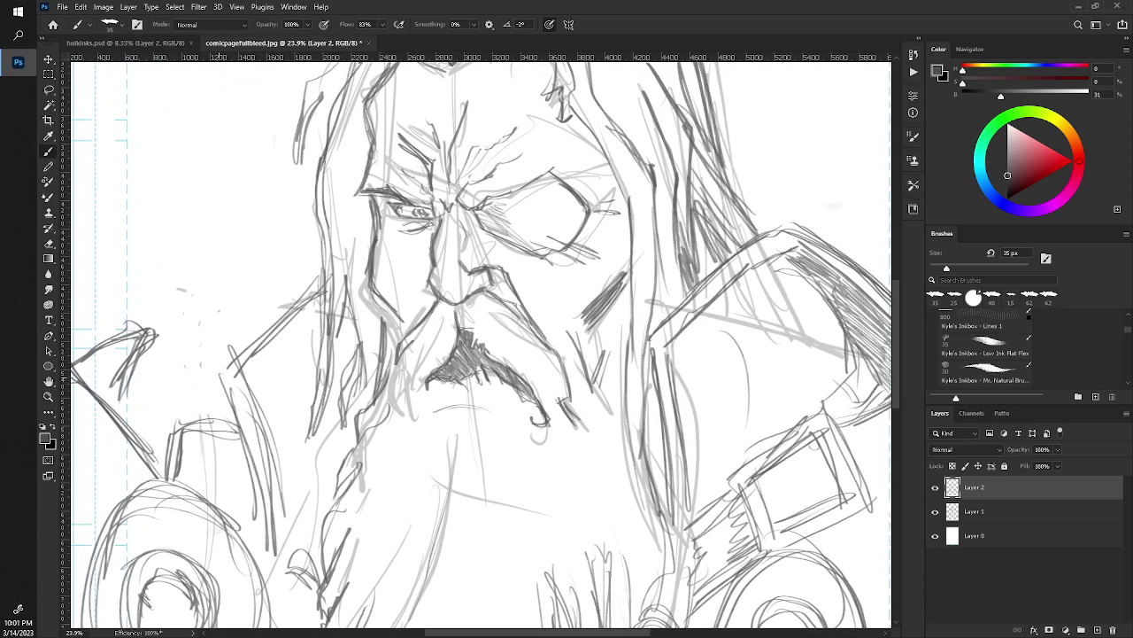
# Erase the cheek hatching beside the eye patch and hatch it again.
pyautogui.press('e')
pyautogui.moveTo(615, 277)
pyautogui.mouseDown()
pyautogui.moveTo(580, 319)
pyautogui.moveTo(620, 271)
pyautogui.moveTo(598, 317)
pyautogui.mouseUp()
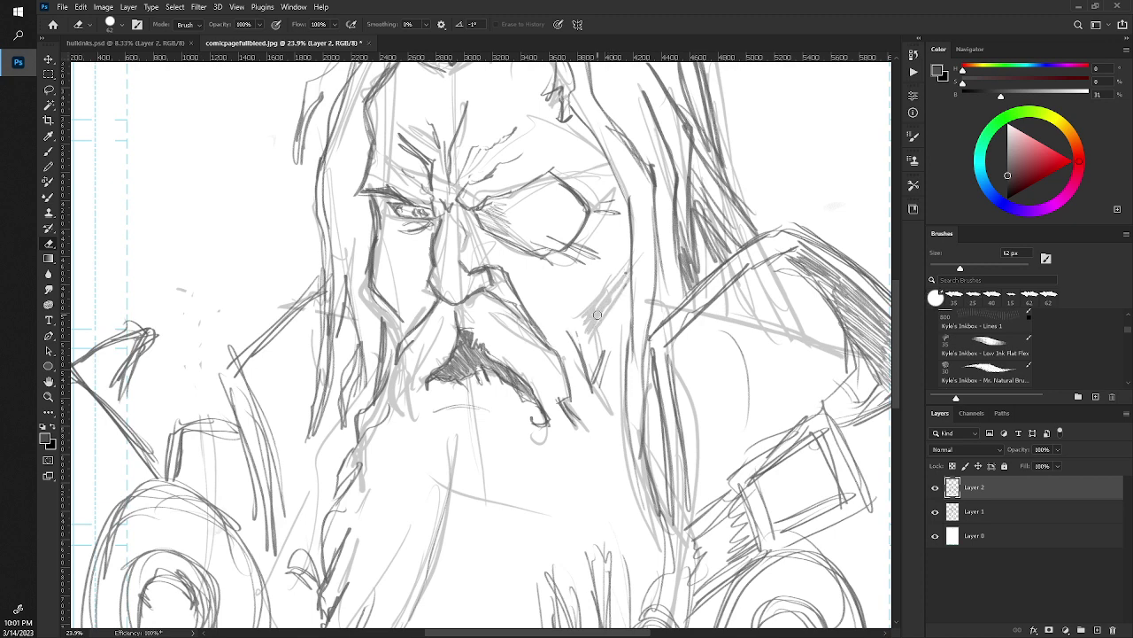
pyautogui.press('b')
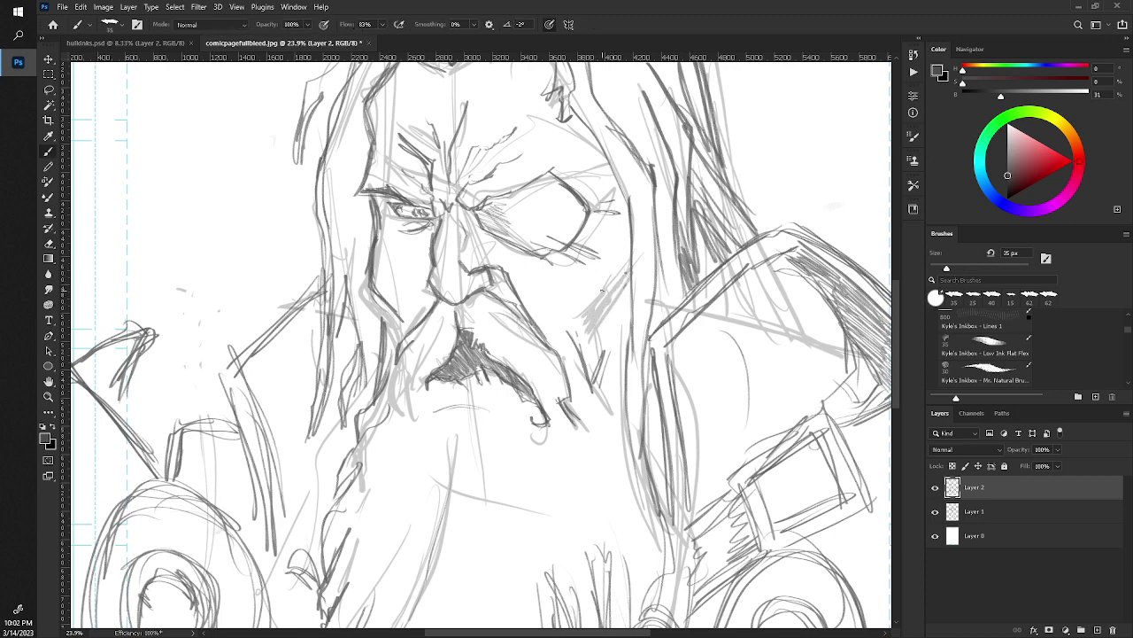
pyautogui.moveTo(575, 345); pyautogui.dragTo(569, 314)
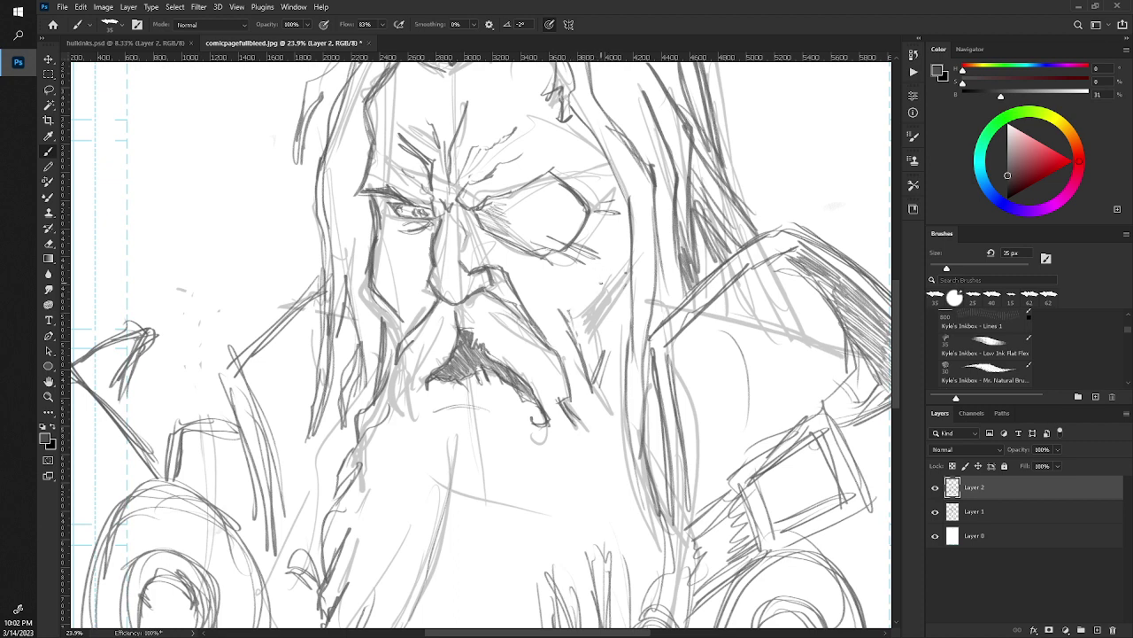
pyautogui.moveTo(620, 262)
pyautogui.mouseDown()
pyautogui.moveTo(577, 301)
pyautogui.moveTo(574, 310)
pyautogui.moveTo(598, 298)
pyautogui.moveTo(575, 304)
pyautogui.moveTo(568, 331)
pyautogui.moveTo(618, 341)
pyautogui.moveTo(630, 308)
pyautogui.mouseUp()
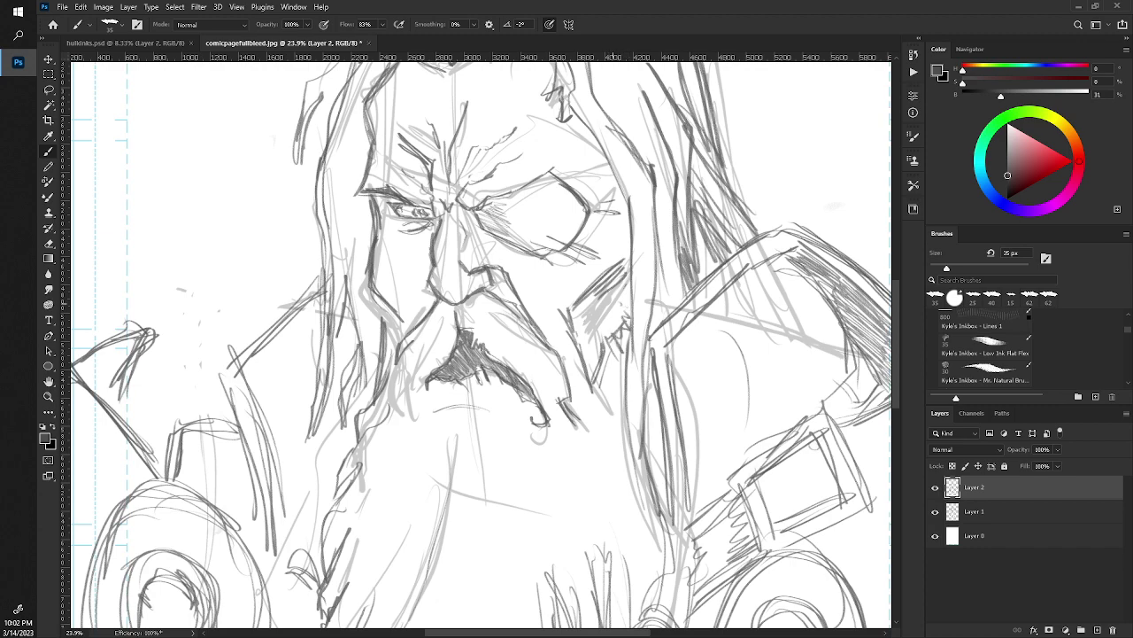
# Darken the nose bridge and strengthen the brow lines above the open eye.
pyautogui.press('z')
pyautogui.moveTo(396, 339)
pyautogui.mouseDown()
pyautogui.moveTo(342, 290)
pyautogui.moveTo(390, 369)
pyautogui.mouseUp()
pyautogui.press('b')
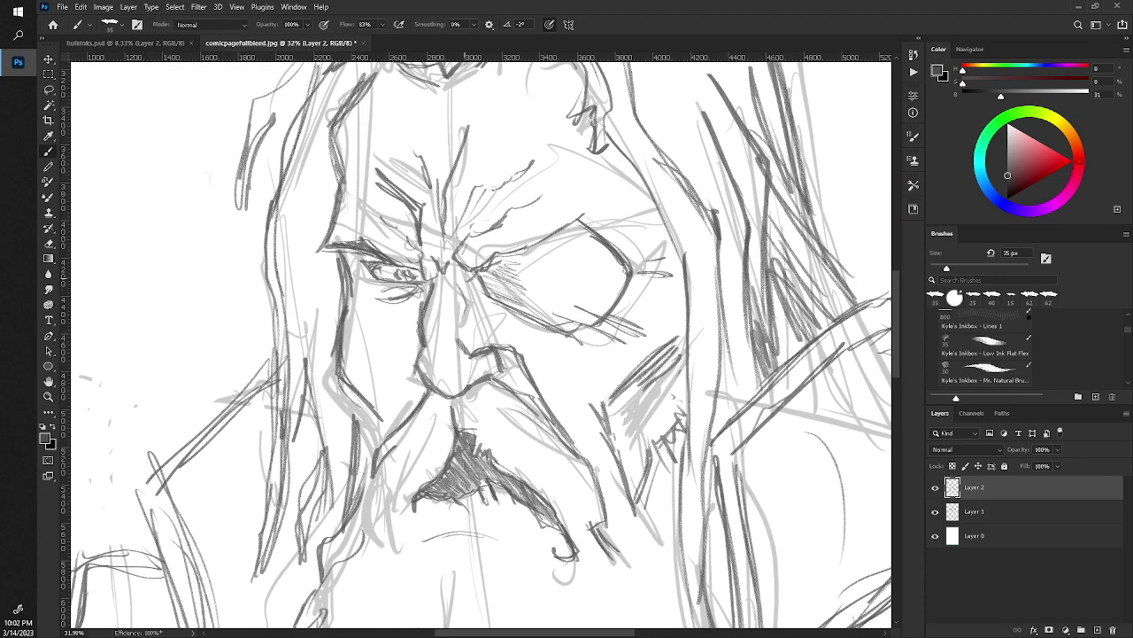
pyautogui.moveTo(469, 269)
pyautogui.mouseDown()
pyautogui.moveTo(448, 286)
pyautogui.moveTo(469, 254)
pyautogui.moveTo(466, 269)
pyautogui.moveTo(471, 257)
pyautogui.moveTo(375, 209)
pyautogui.moveTo(347, 179)
pyautogui.mouseUp()
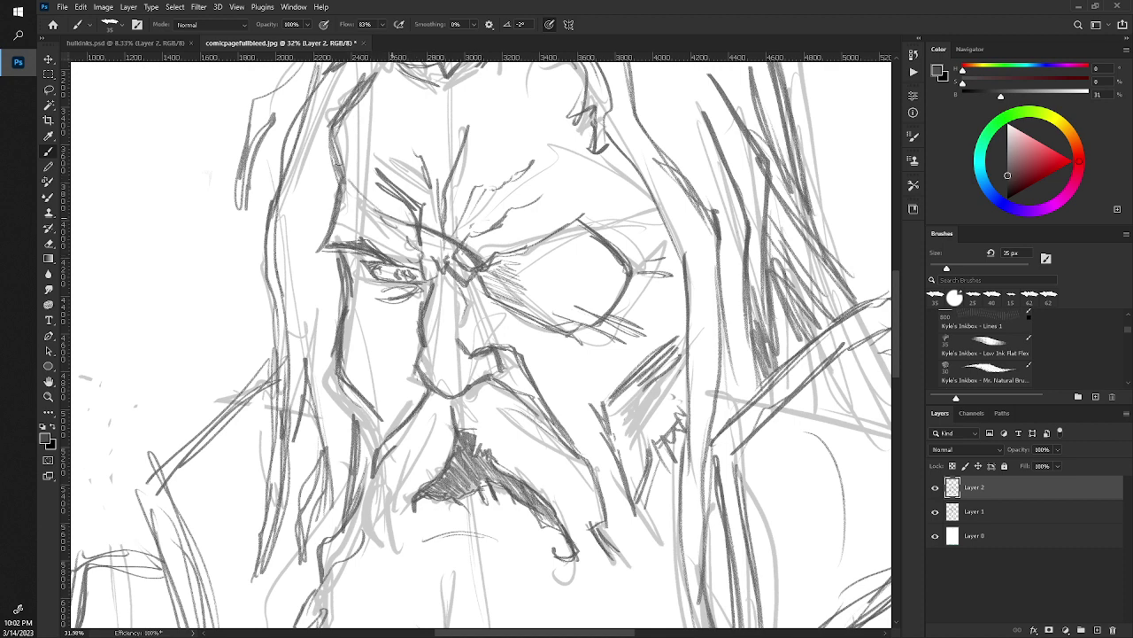
pyautogui.moveTo(381, 213)
pyautogui.mouseDown()
pyautogui.moveTo(335, 159)
pyautogui.moveTo(412, 227)
pyautogui.moveTo(333, 156)
pyautogui.moveTo(356, 186)
pyautogui.mouseUp()
pyautogui.moveTo(423, 230); pyautogui.dragTo(480, 264)
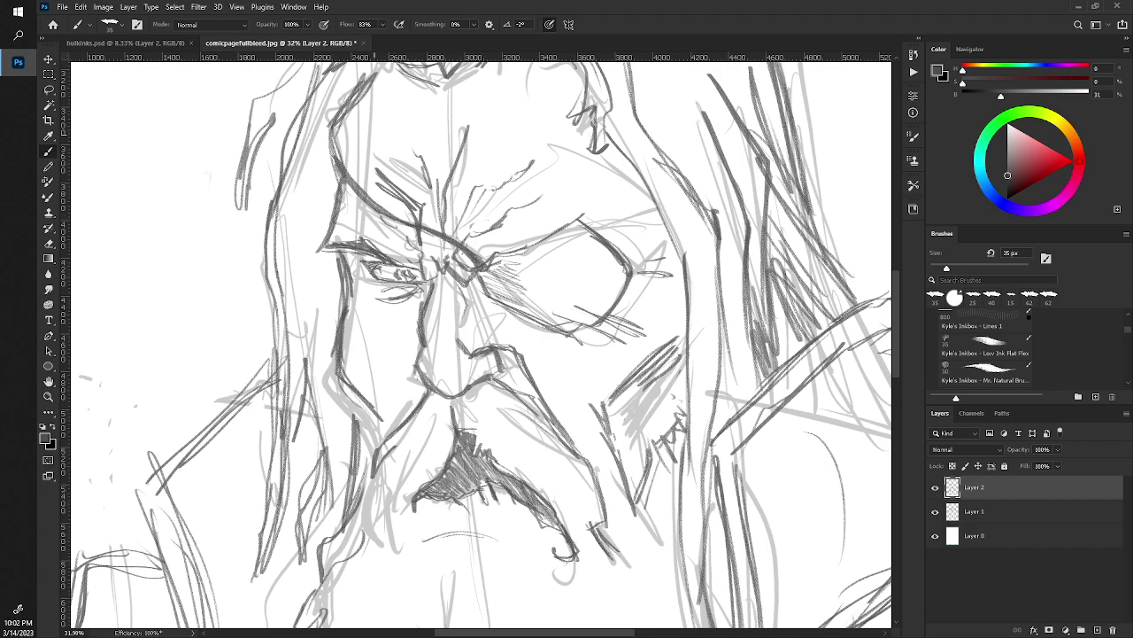
pyautogui.press('z')
pyautogui.keyDown('alt'); pyautogui.click(270, 270); pyautogui.keyUp('alt')
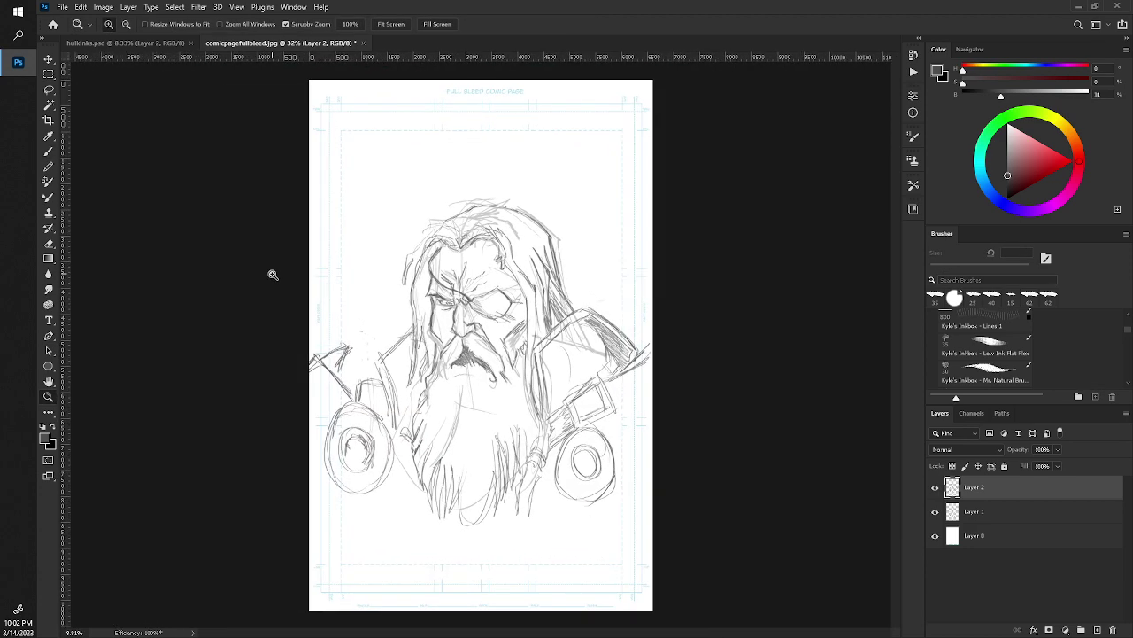
# Adjust the view and return to the Brush to keep sketching on Layer 2.
pyautogui.scroll(1, 273, 275)
pyautogui.press('b')
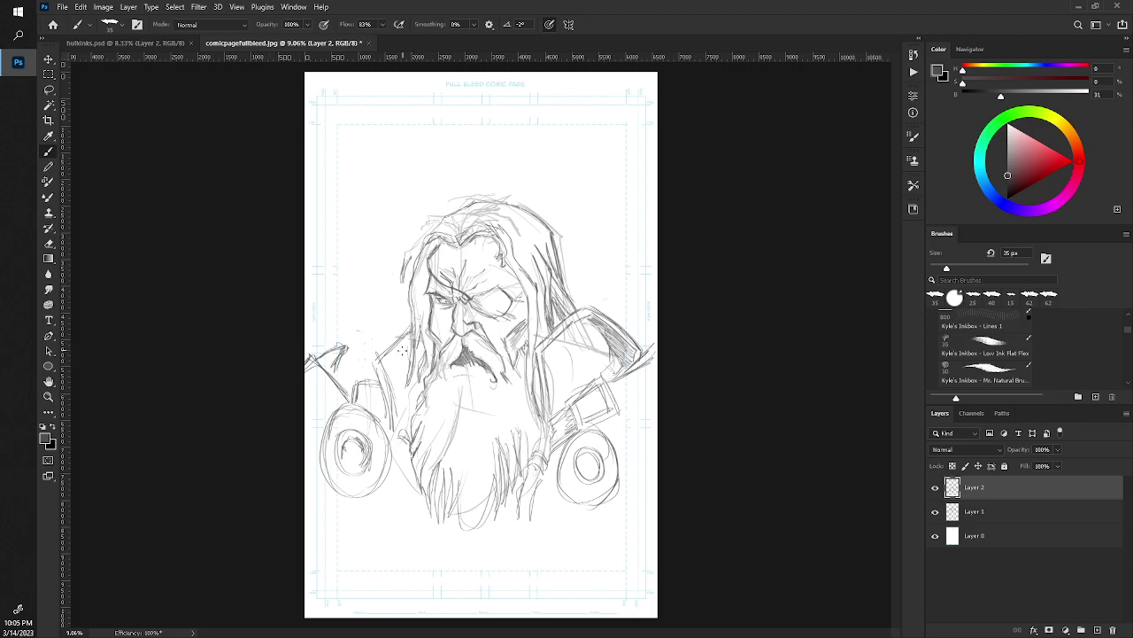
# Zoom in on the face and darken the left cheek and jaw contours.
pyautogui.press('z')
pyautogui.moveTo(393, 328); pyautogui.dragTo(428, 306)
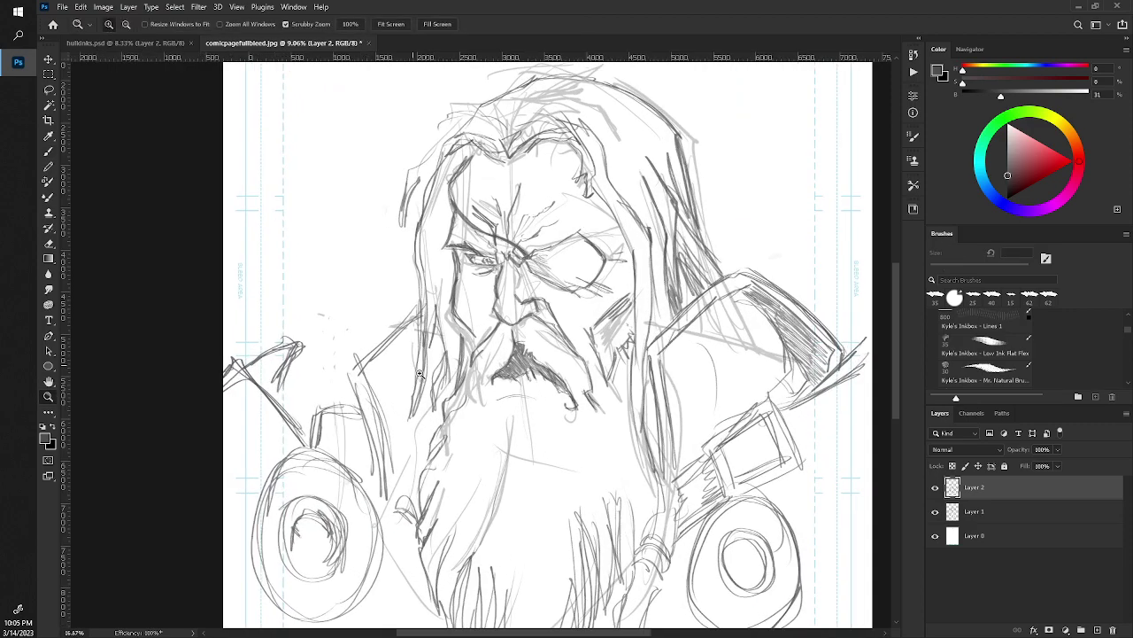
pyautogui.press('b')
pyautogui.moveTo(532, 310); pyautogui.dragTo(443, 407)
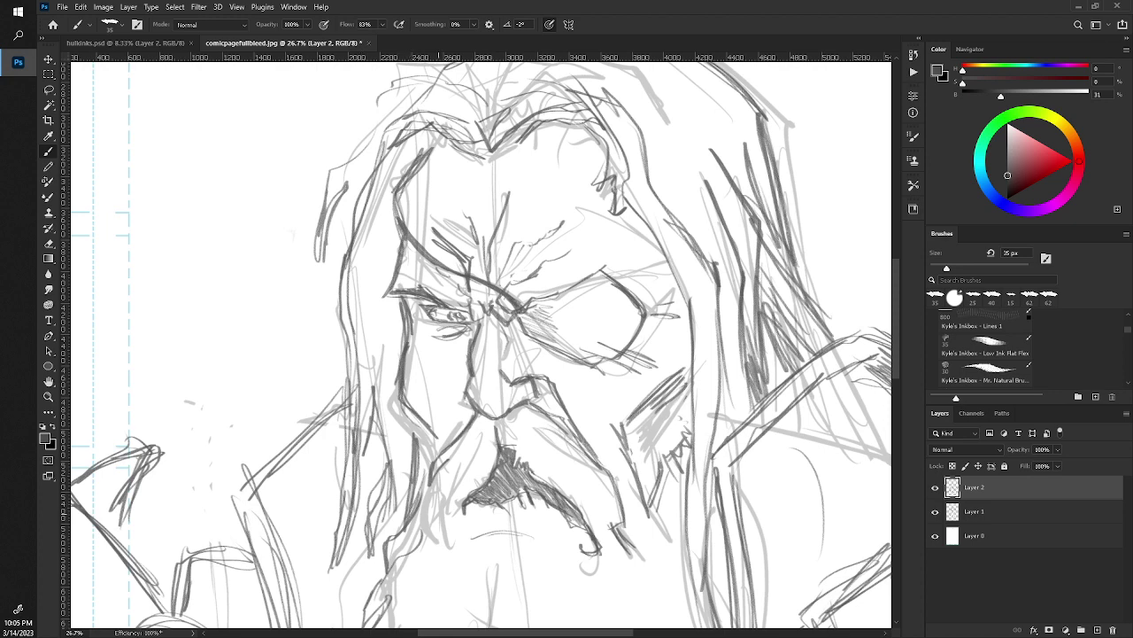
pyautogui.moveTo(445, 534); pyautogui.dragTo(442, 482)
pyautogui.moveTo(437, 522)
pyautogui.mouseDown()
pyautogui.moveTo(435, 485)
pyautogui.moveTo(401, 528)
pyautogui.mouseUp()
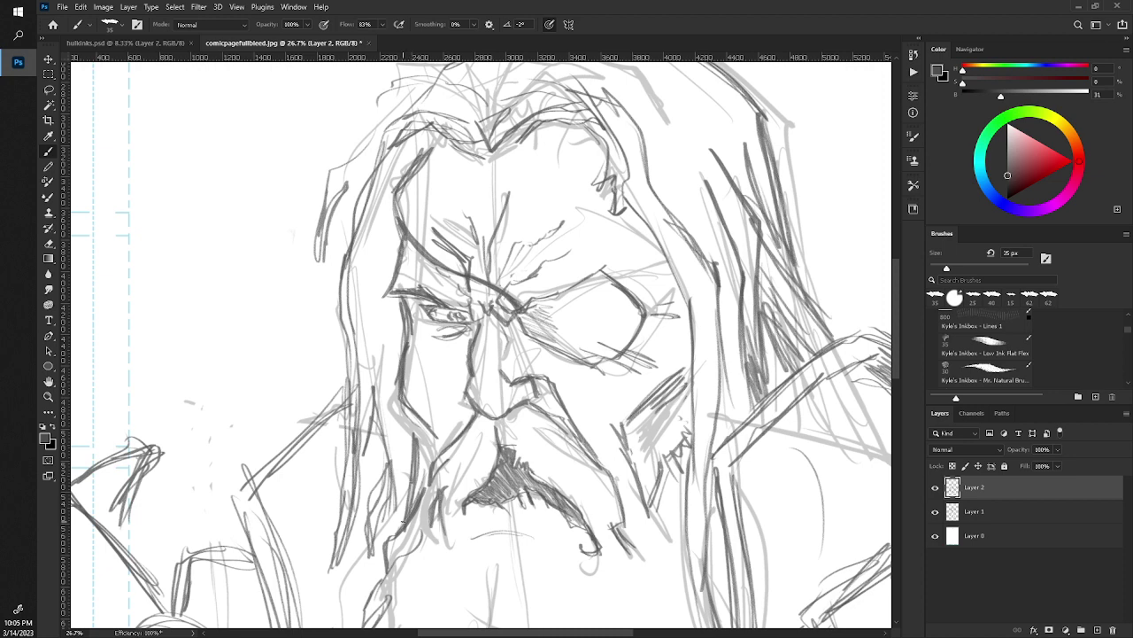
pyautogui.moveTo(403, 520); pyautogui.dragTo(406, 465)
pyautogui.moveTo(422, 425)
pyautogui.mouseDown()
pyautogui.moveTo(430, 454)
pyautogui.moveTo(396, 367)
pyautogui.mouseUp()
pyautogui.moveTo(422, 427)
pyautogui.mouseDown()
pyautogui.moveTo(428, 466)
pyautogui.moveTo(420, 423)
pyautogui.moveTo(412, 501)
pyautogui.mouseUp()
pyautogui.scroll(-5, 355, 390)
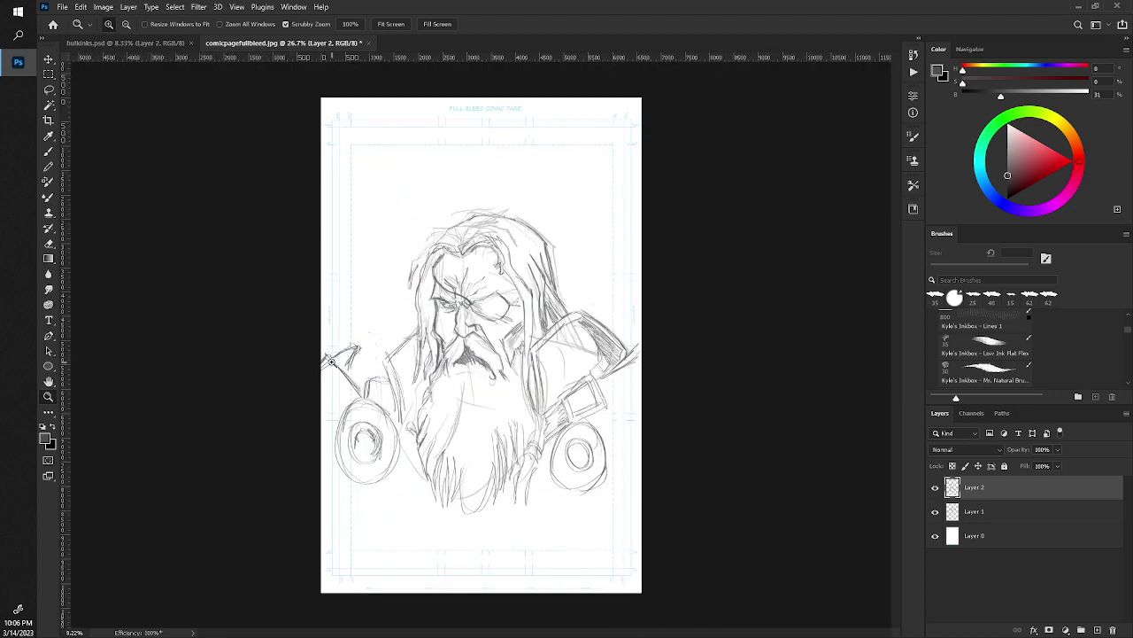
pyautogui.scroll(1, 355, 407)
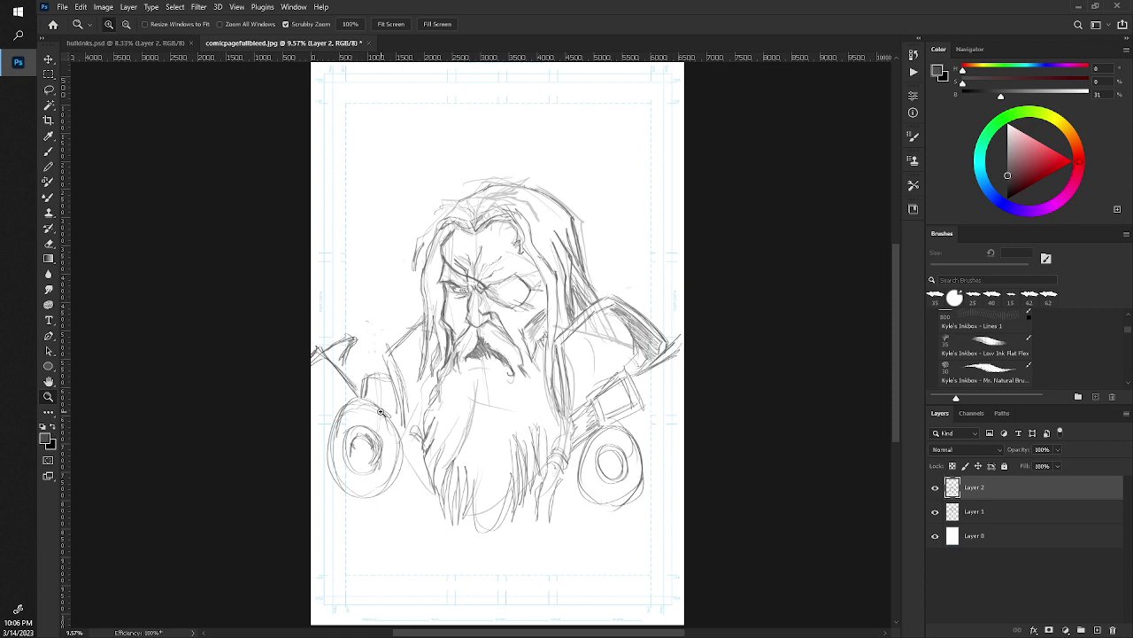
pyautogui.press('b')
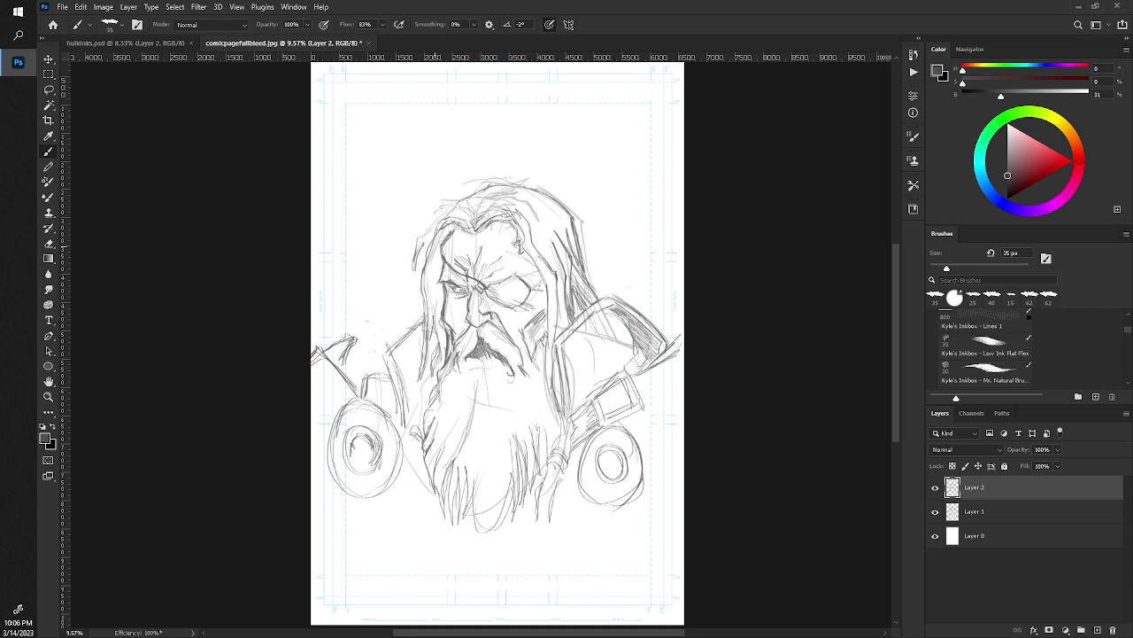
pyautogui.press('z')
# Add a dark hairline stroke and shadow hatching along the hair's left edge.
pyautogui.moveTo(432, 308); pyautogui.dragTo(453, 367)
pyautogui.press('b')
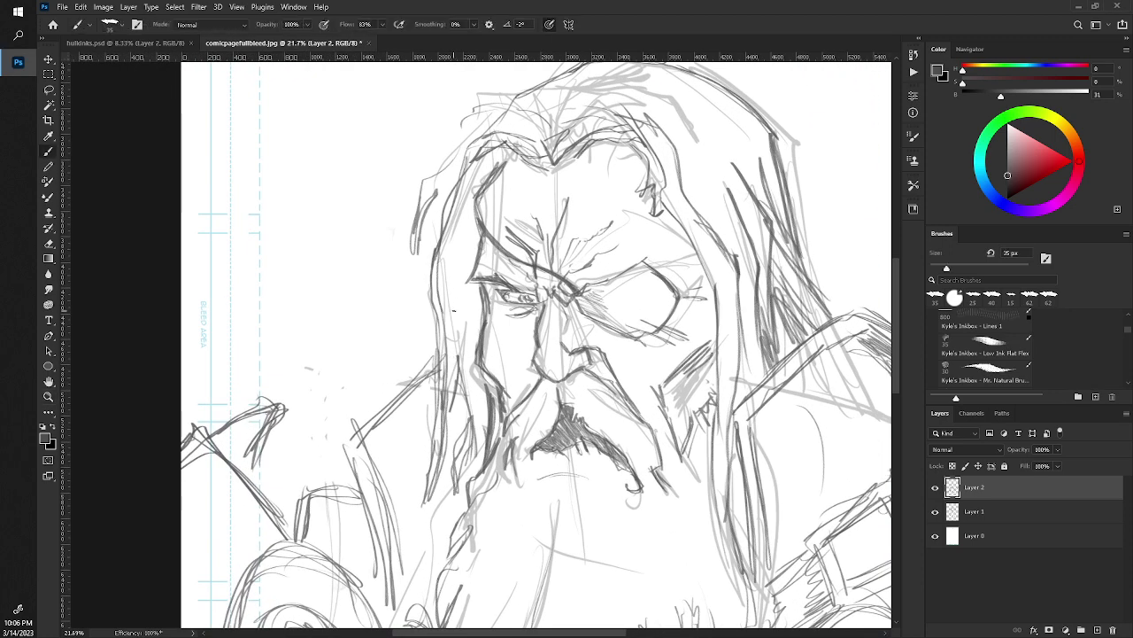
pyautogui.scroll(-2, 453, 368)
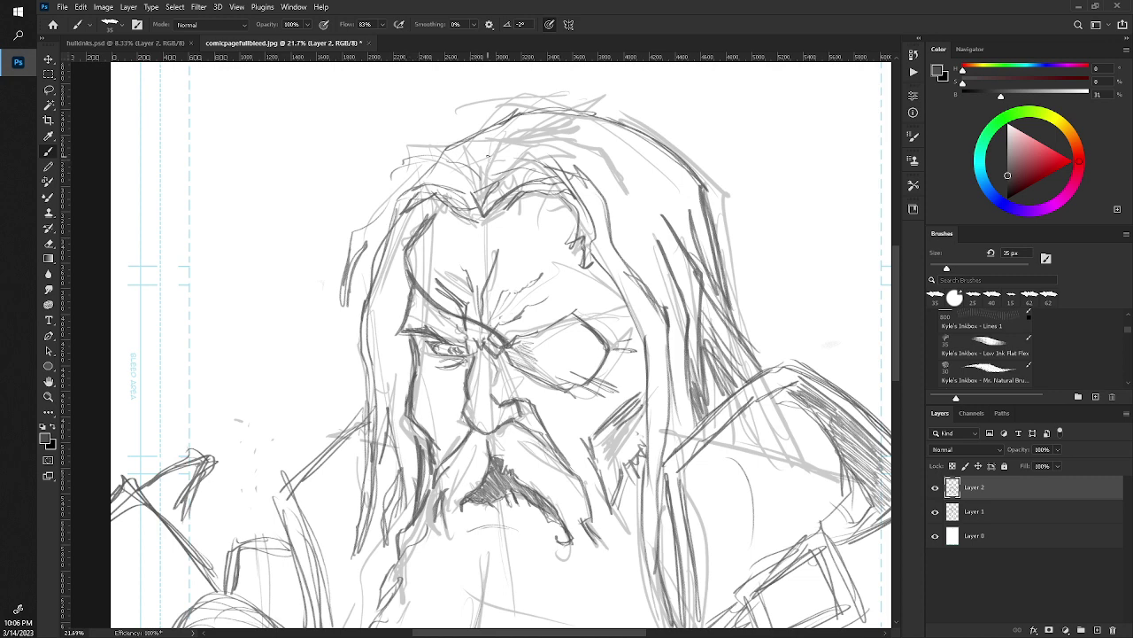
pyautogui.moveTo(468, 168)
pyautogui.mouseDown()
pyautogui.moveTo(432, 159)
pyautogui.moveTo(464, 168)
pyautogui.moveTo(433, 167)
pyautogui.moveTo(436, 209)
pyautogui.moveTo(455, 211)
pyautogui.moveTo(420, 193)
pyautogui.moveTo(386, 287)
pyautogui.mouseUp()
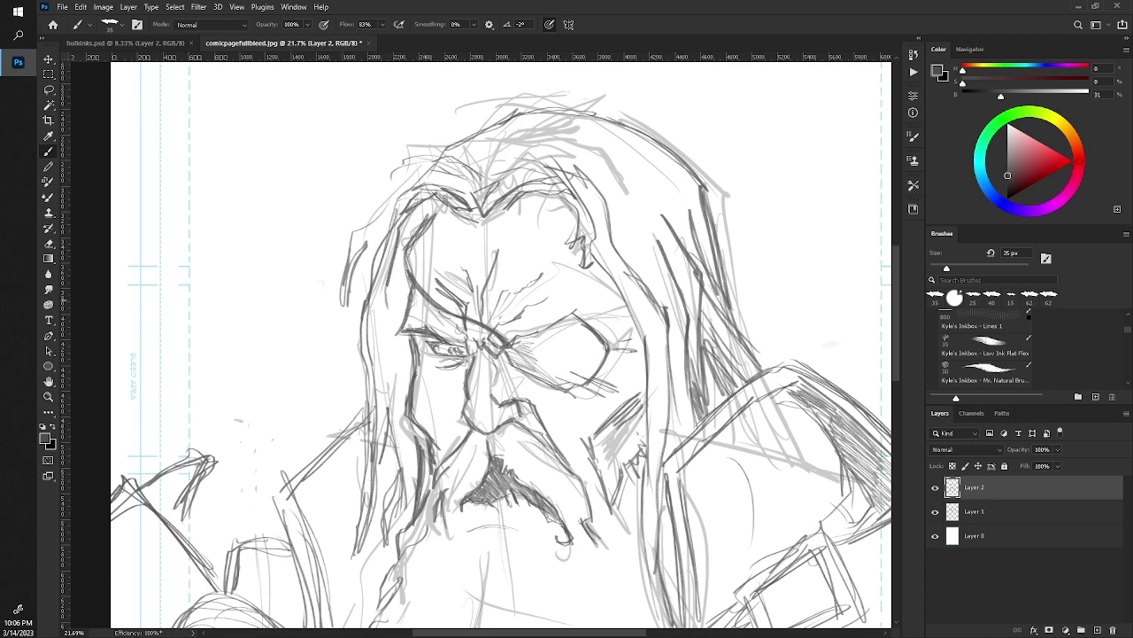
pyautogui.moveTo(396, 317)
pyautogui.mouseDown()
pyautogui.moveTo(409, 225)
pyautogui.moveTo(452, 197)
pyautogui.mouseUp()
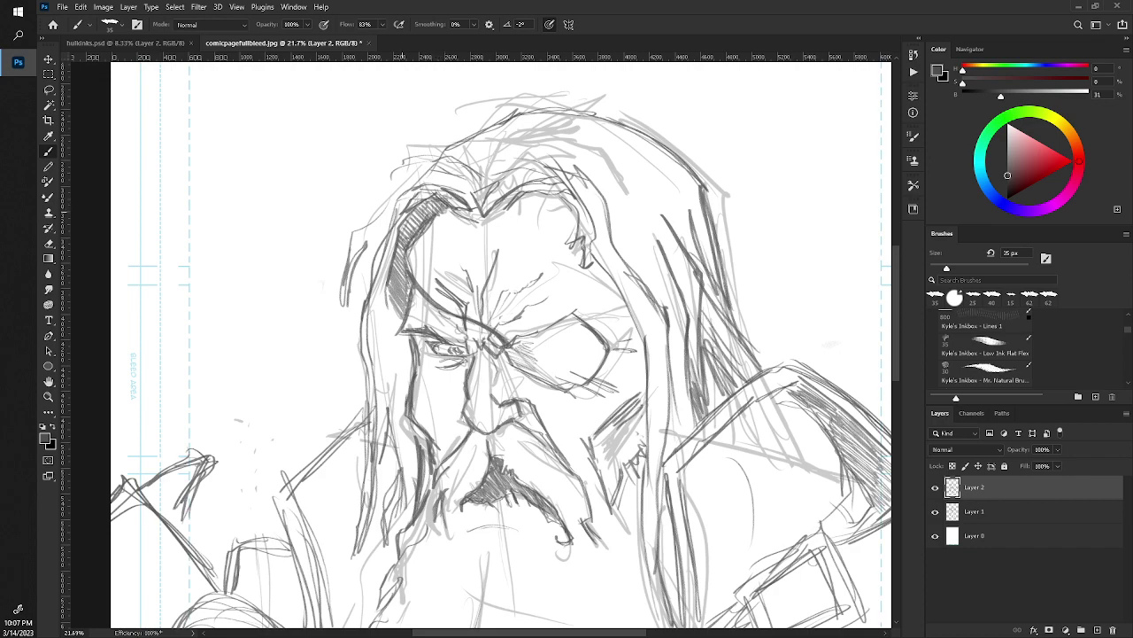
# Add darker strokes along the top of the warrior's hair.
pyautogui.press('z')
pyautogui.moveTo(342, 221)
pyautogui.mouseDown()
pyautogui.moveTo(365, 258)
pyautogui.moveTo(399, 258)
pyautogui.mouseUp()
pyautogui.press('b')
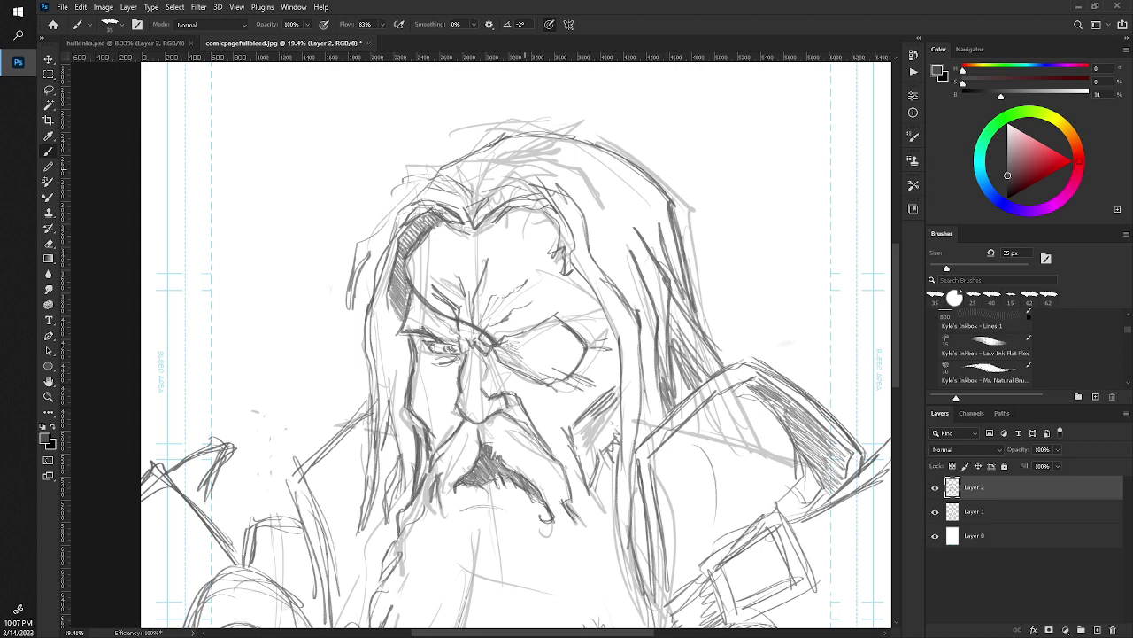
pyautogui.moveTo(501, 159)
pyautogui.mouseDown()
pyautogui.moveTo(568, 162)
pyautogui.moveTo(607, 202)
pyautogui.mouseUp()
pyautogui.moveTo(502, 164); pyautogui.dragTo(476, 193)
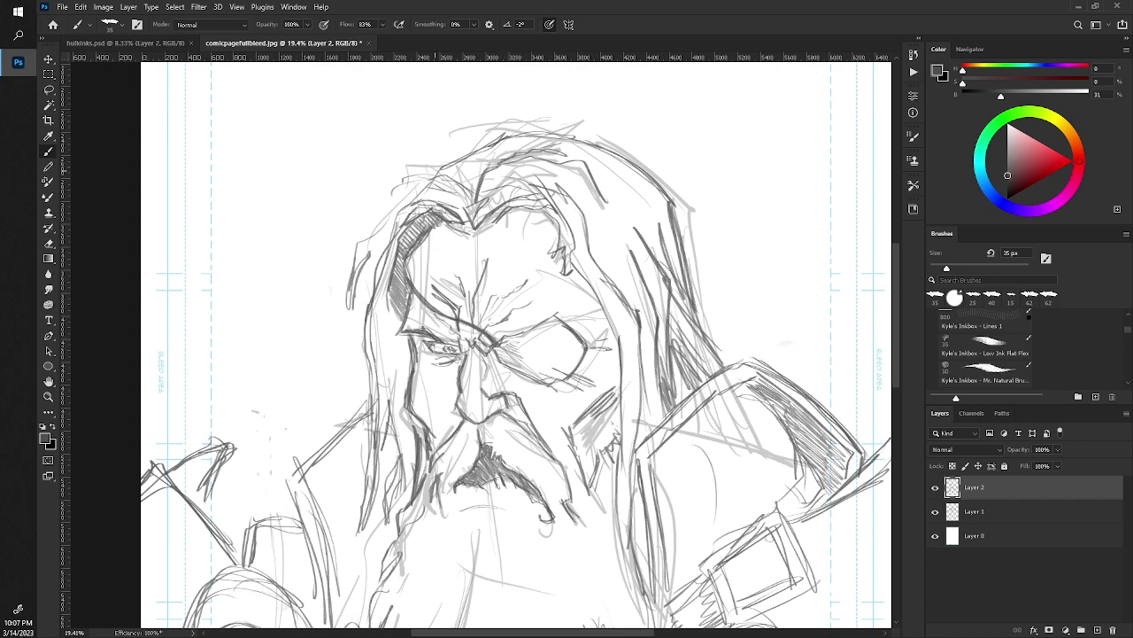
# Darken the hair's top-left corner and left edge with more short strokes.
pyautogui.moveTo(431, 166)
pyautogui.mouseDown()
pyautogui.moveTo(446, 178)
pyautogui.moveTo(401, 190)
pyautogui.moveTo(362, 244)
pyautogui.moveTo(349, 294)
pyautogui.mouseUp()
pyautogui.moveTo(381, 249)
pyautogui.mouseDown()
pyautogui.moveTo(370, 253)
pyautogui.moveTo(363, 311)
pyautogui.mouseUp()
pyautogui.moveTo(382, 267)
pyautogui.mouseDown()
pyautogui.moveTo(367, 289)
pyautogui.moveTo(374, 302)
pyautogui.mouseUp()
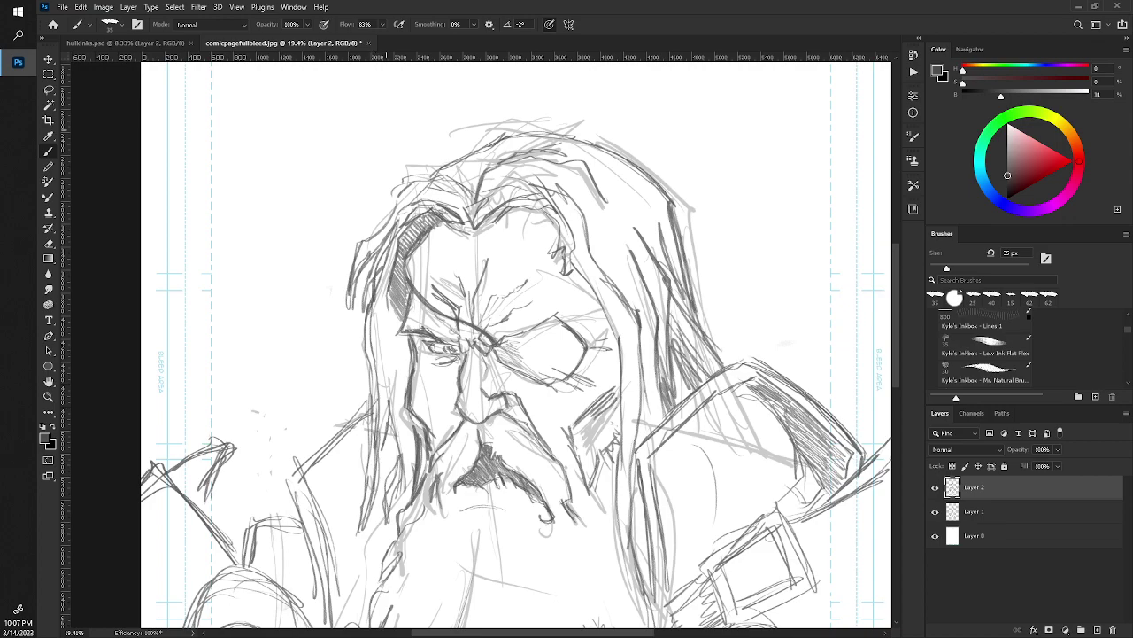
pyautogui.scroll(-5, 386, 266)
pyautogui.scroll(5, 386, 266)
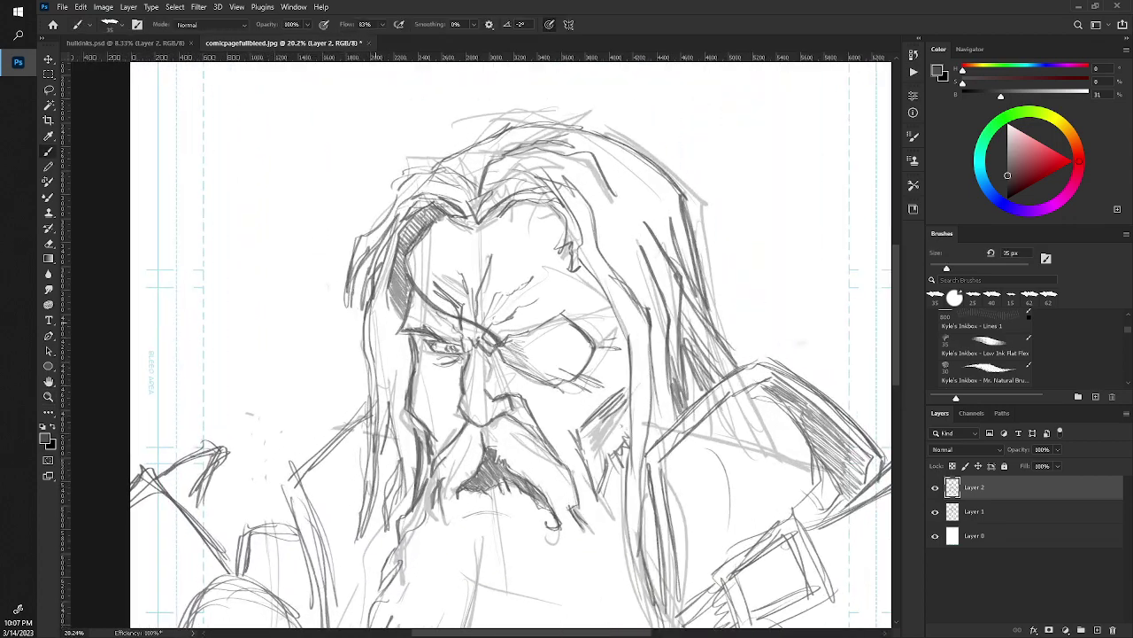
pyautogui.scroll(-1, 343, 295)
pyautogui.press('z')
pyautogui.scroll(-3, 343, 295)
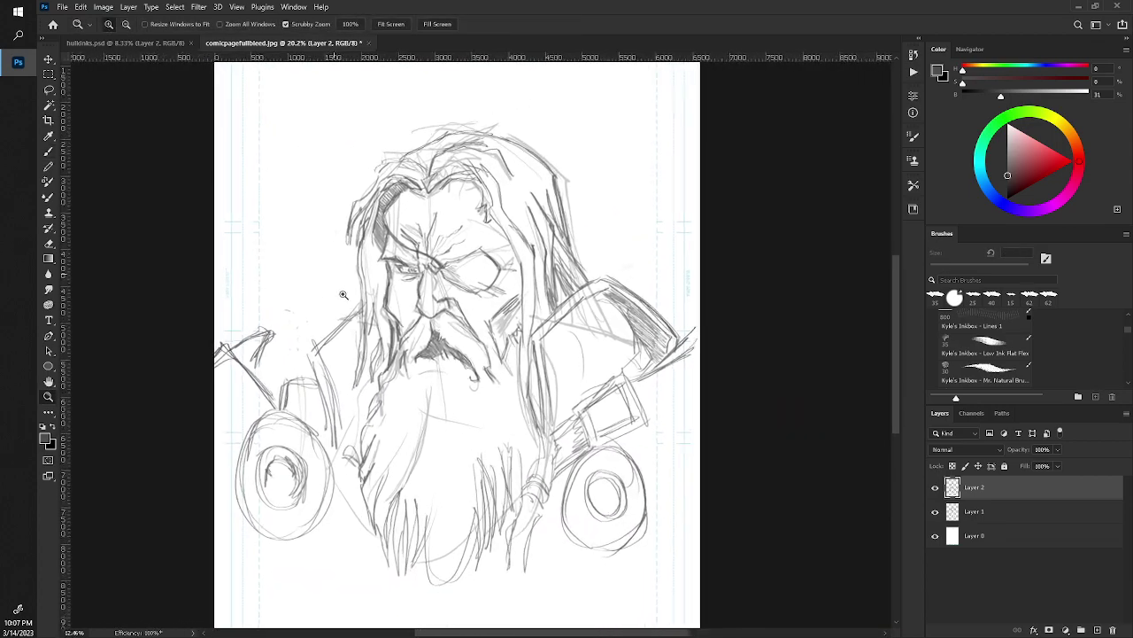
# Draw long vertical strands hanging down the middle of the lower beard.
pyautogui.scroll(2, 343, 295)
pyautogui.press('b')
pyautogui.scroll(-5, 343, 295)
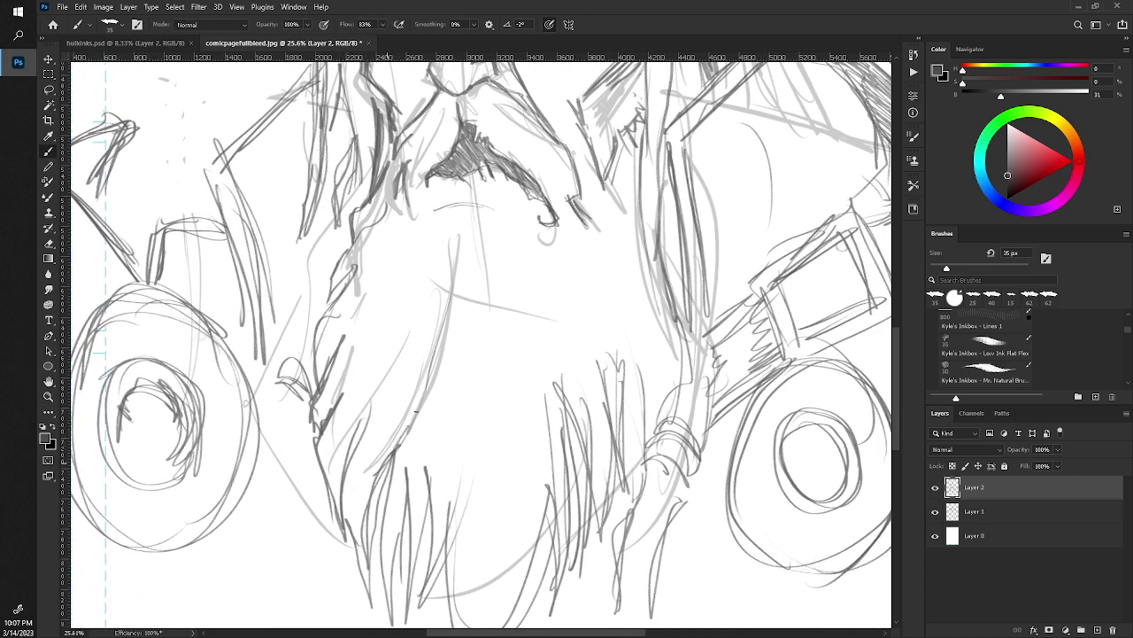
pyautogui.moveTo(416, 402); pyautogui.dragTo(455, 241)
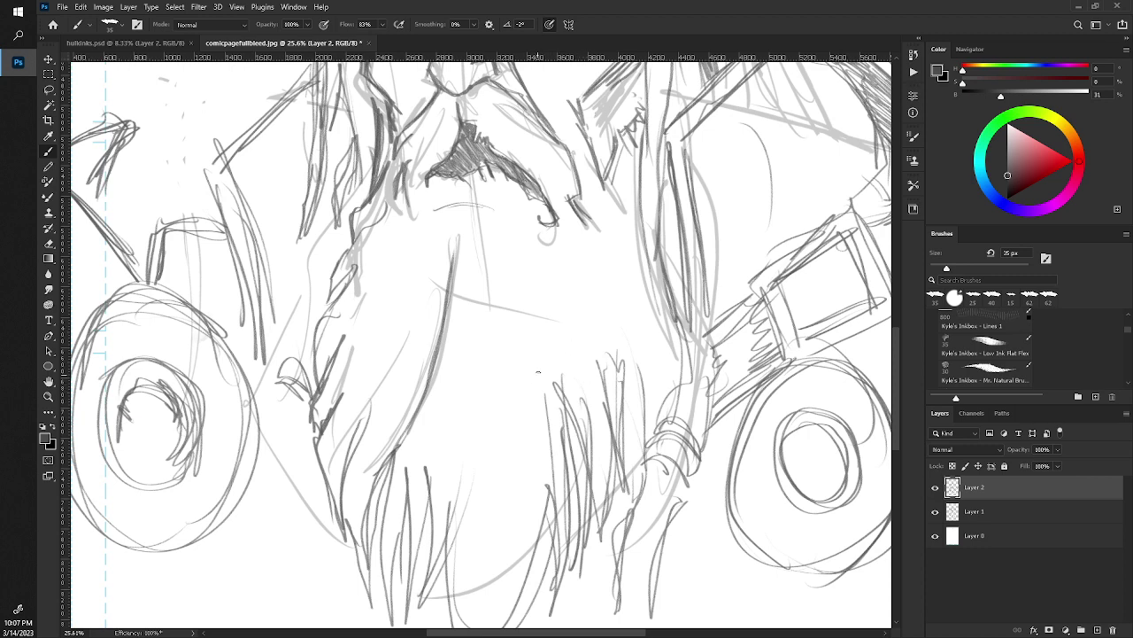
pyautogui.moveTo(465, 472)
pyautogui.mouseDown()
pyautogui.moveTo(412, 392)
pyautogui.moveTo(416, 406)
pyautogui.mouseUp()
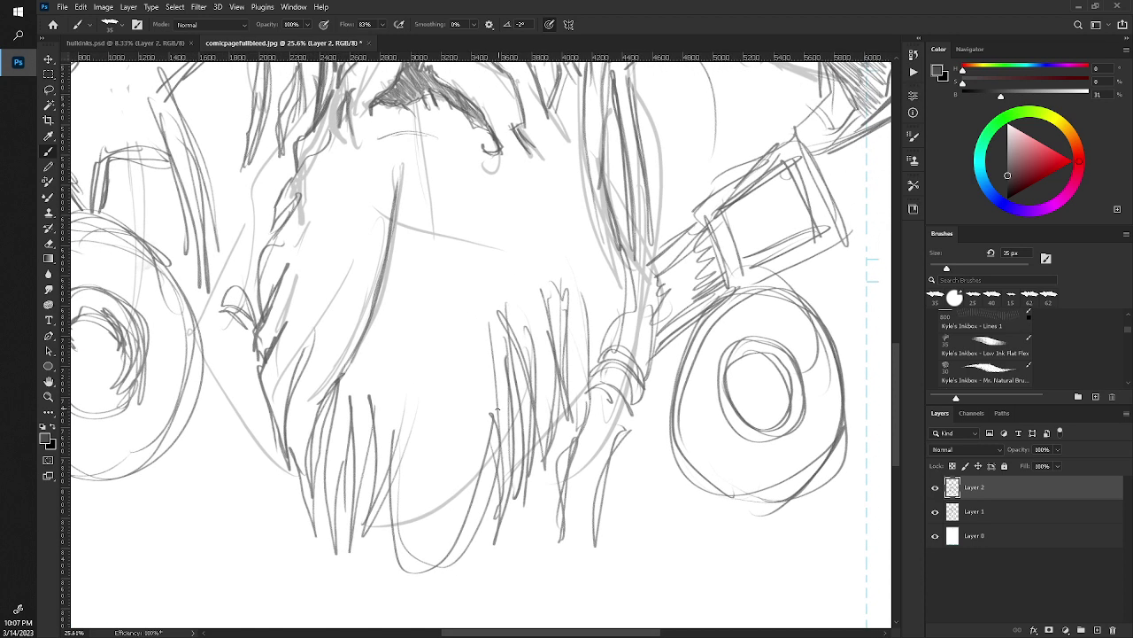
pyautogui.moveTo(498, 317); pyautogui.dragTo(494, 425)
pyautogui.moveTo(506, 278); pyautogui.dragTo(498, 493)
pyautogui.moveTo(501, 415); pyautogui.dragTo(499, 523)
pyautogui.moveTo(502, 471); pyautogui.dragTo(507, 537)
pyautogui.moveTo(511, 354)
pyautogui.mouseDown()
pyautogui.moveTo(510, 469)
pyautogui.moveTo(508, 355)
pyautogui.mouseUp()
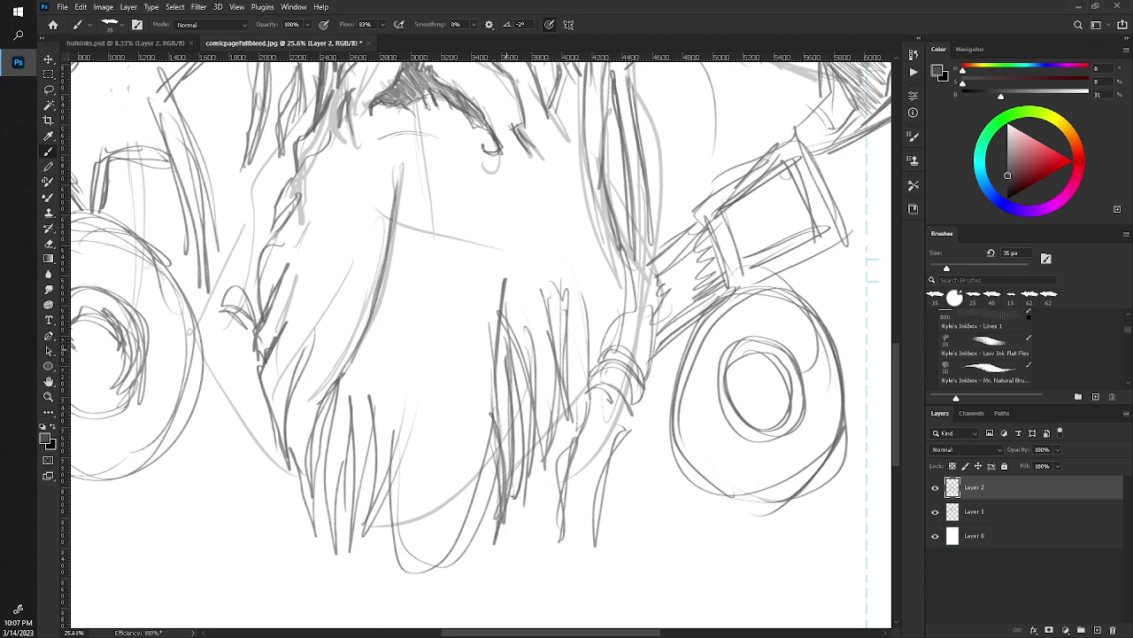
pyautogui.moveTo(512, 480); pyautogui.dragTo(496, 543)
# Erase the tops of the new beard strands.
pyautogui.press('e')
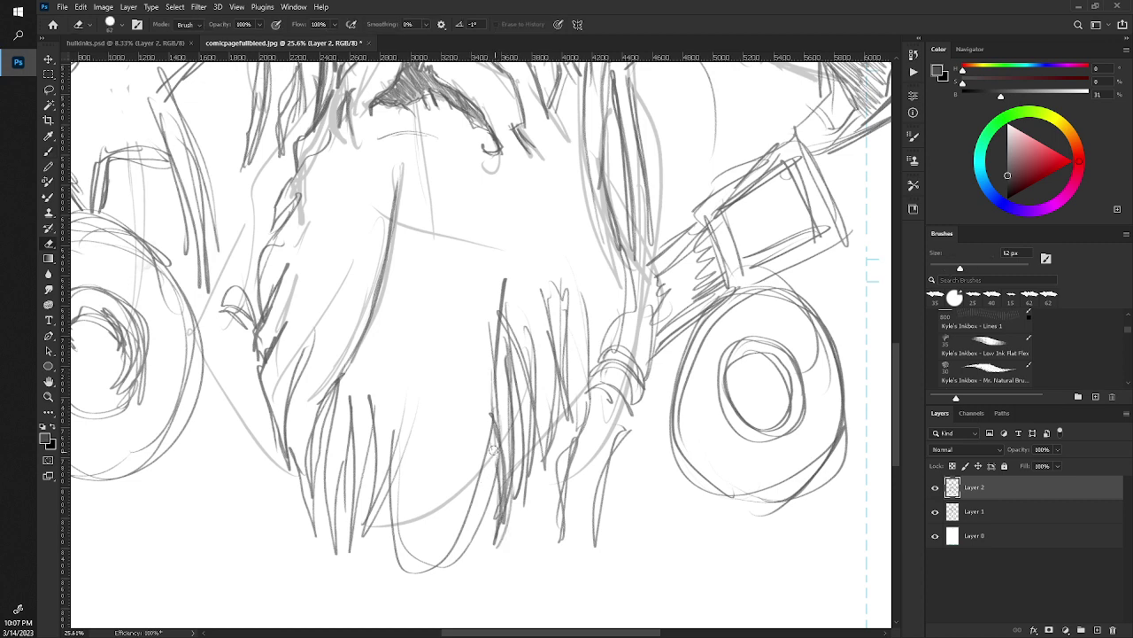
pyautogui.moveTo(494, 447)
pyautogui.mouseDown()
pyautogui.moveTo(498, 541)
pyautogui.moveTo(516, 370)
pyautogui.mouseUp()
pyautogui.moveTo(522, 465)
pyautogui.mouseDown()
pyautogui.moveTo(505, 270)
pyautogui.moveTo(510, 323)
pyautogui.moveTo(498, 327)
pyautogui.moveTo(489, 400)
pyautogui.mouseUp()
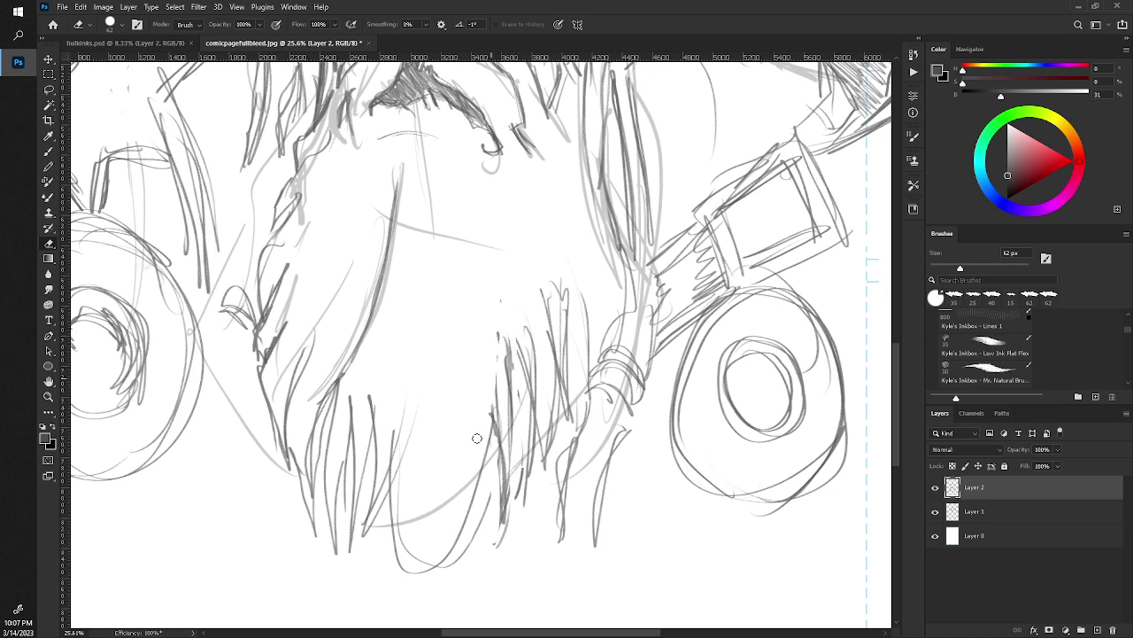
# Add dark vertical strands down the beard's left side.
pyautogui.press('b')
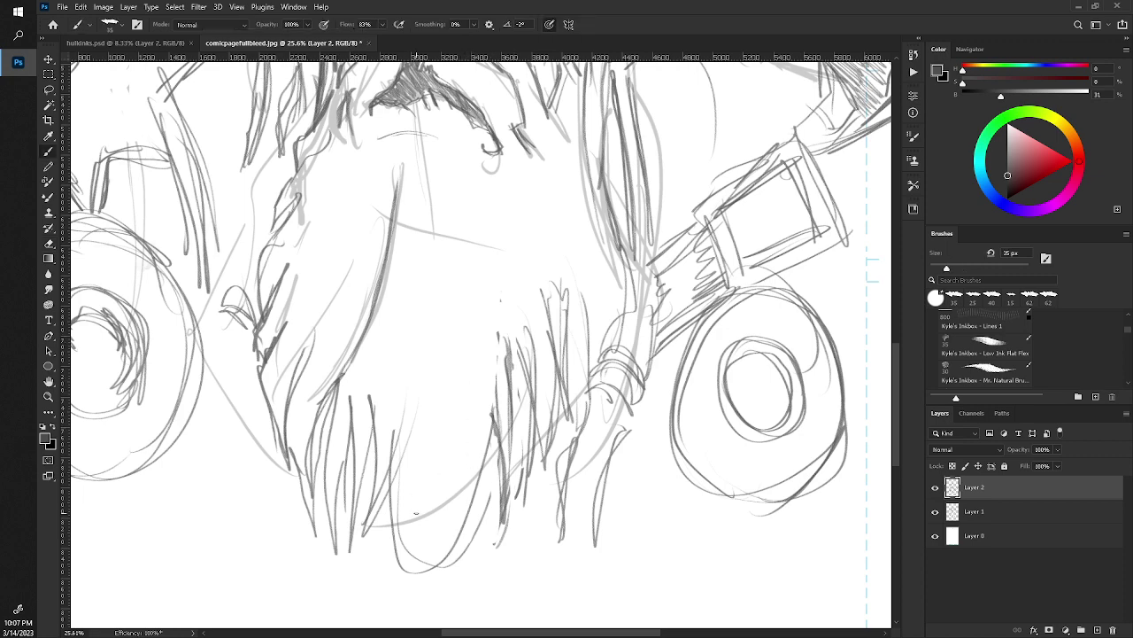
pyautogui.moveTo(418, 439); pyautogui.dragTo(406, 533)
pyautogui.moveTo(420, 462); pyautogui.dragTo(411, 540)
pyautogui.moveTo(427, 414); pyautogui.dragTo(404, 498)
pyautogui.moveTo(400, 387); pyautogui.dragTo(372, 508)
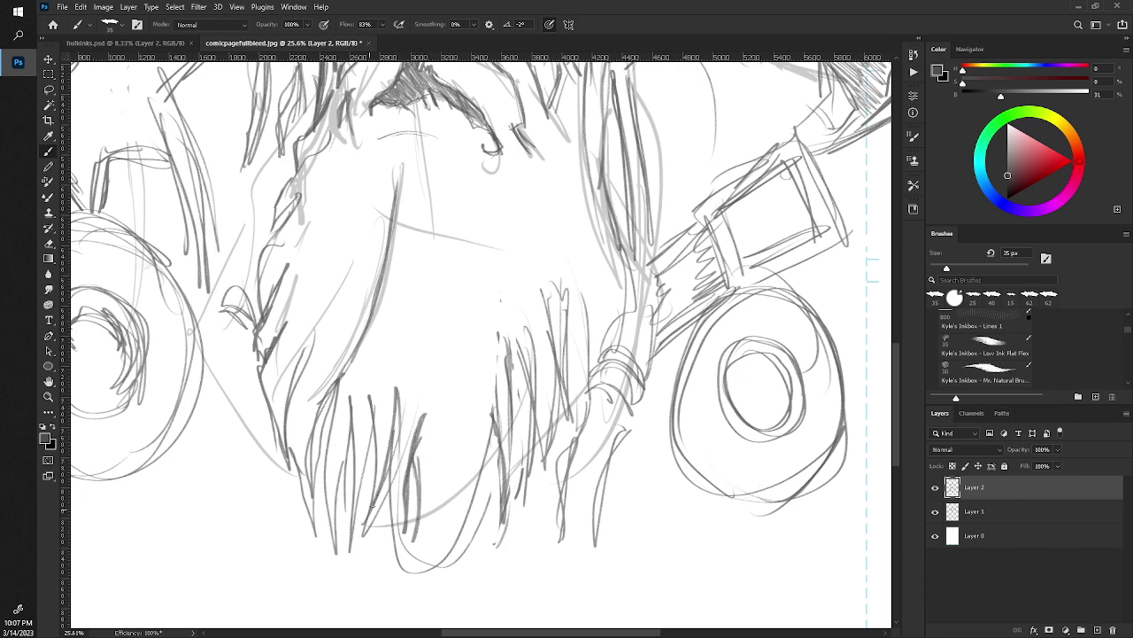
pyautogui.moveTo(395, 434); pyautogui.dragTo(362, 532)
pyautogui.moveTo(401, 401)
pyautogui.mouseDown()
pyautogui.moveTo(390, 493)
pyautogui.moveTo(415, 569)
pyautogui.moveTo(476, 501)
pyautogui.moveTo(475, 473)
pyautogui.mouseUp()
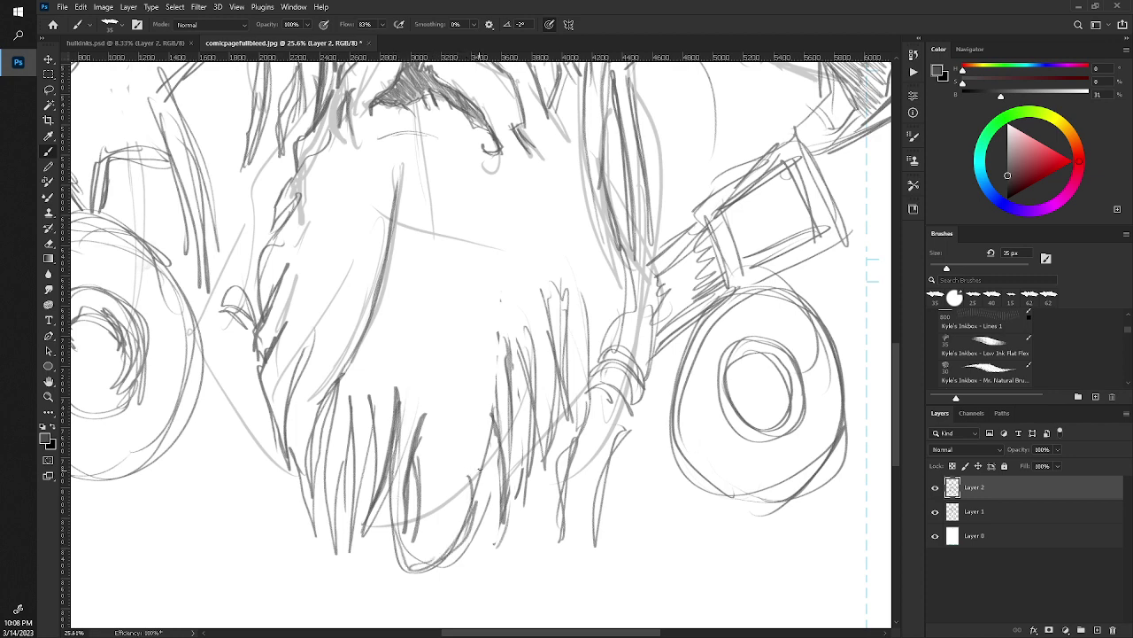
# Add strands at the beard's lower right, then lighten them with the eraser.
pyautogui.moveTo(489, 431)
pyautogui.mouseDown()
pyautogui.moveTo(473, 554)
pyautogui.moveTo(468, 450)
pyautogui.mouseUp()
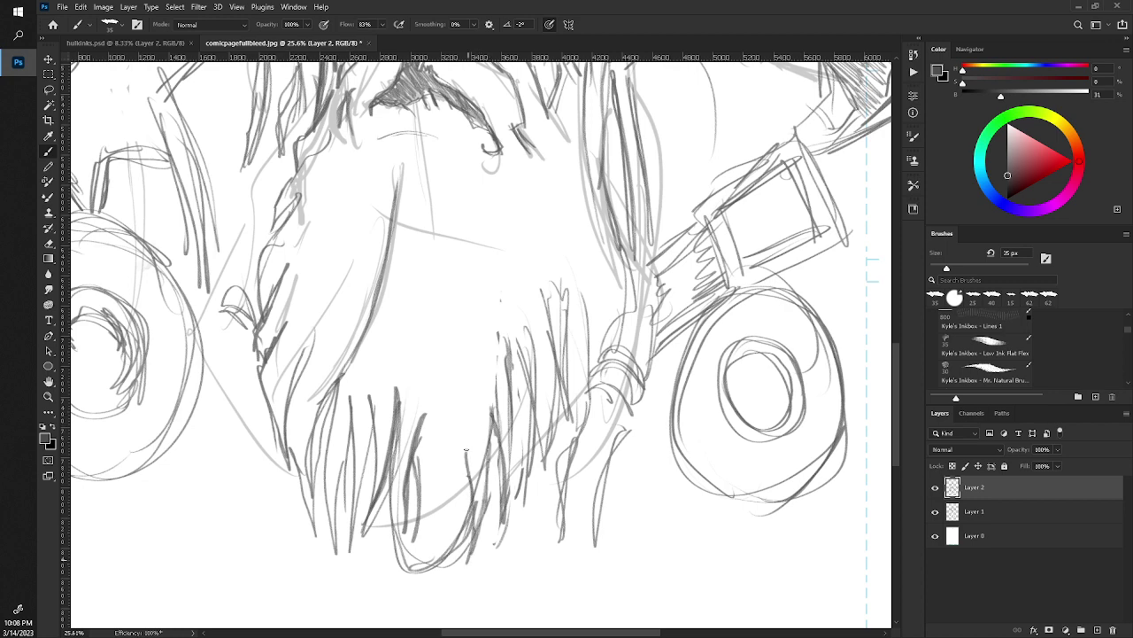
pyautogui.moveTo(474, 505)
pyautogui.mouseDown()
pyautogui.moveTo(476, 473)
pyautogui.moveTo(468, 570)
pyautogui.moveTo(475, 551)
pyautogui.mouseUp()
pyautogui.moveTo(489, 411); pyautogui.dragTo(472, 552)
pyautogui.press('e')
pyautogui.moveTo(476, 457)
pyautogui.mouseDown()
pyautogui.moveTo(475, 539)
pyautogui.moveTo(482, 451)
pyautogui.mouseUp()
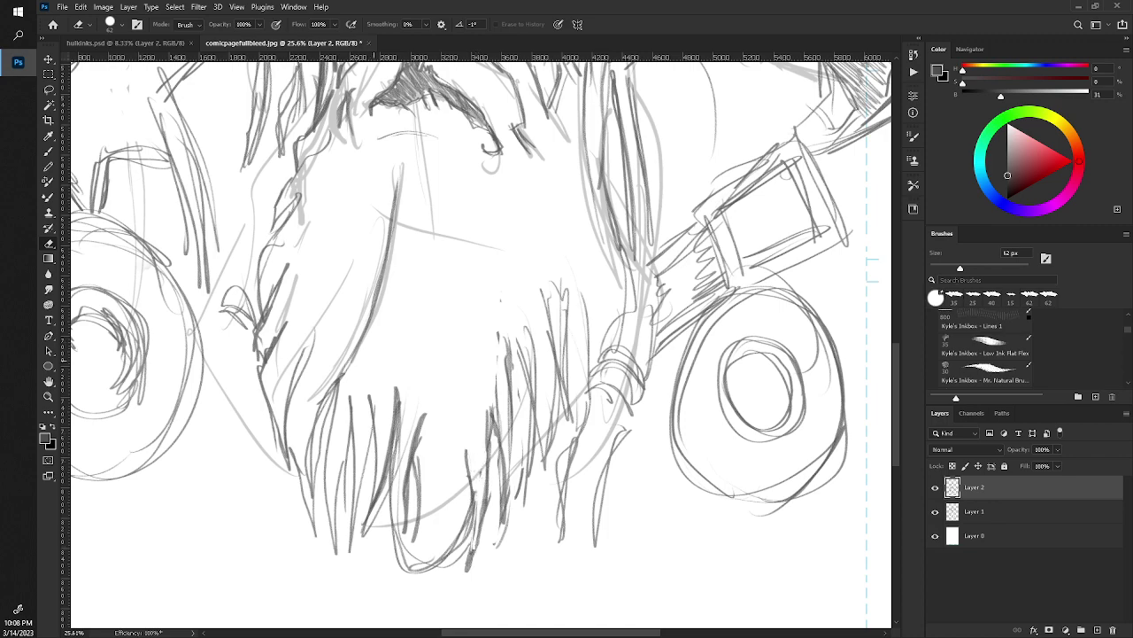
pyautogui.press('z')
pyautogui.moveTo(332, 266)
pyautogui.mouseDown()
pyautogui.moveTo(320, 269)
pyautogui.moveTo(332, 294)
pyautogui.moveTo(354, 295)
pyautogui.mouseUp()
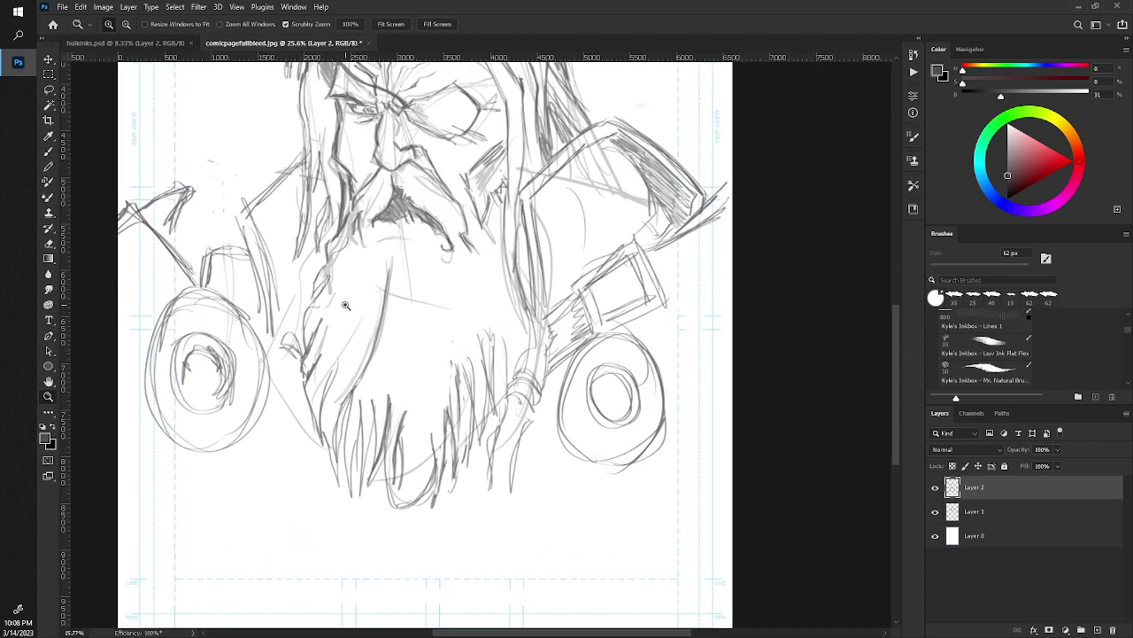
# Add a faint stroke left of the face and toggle Layer 1's visibility to compare.
pyautogui.press('b')
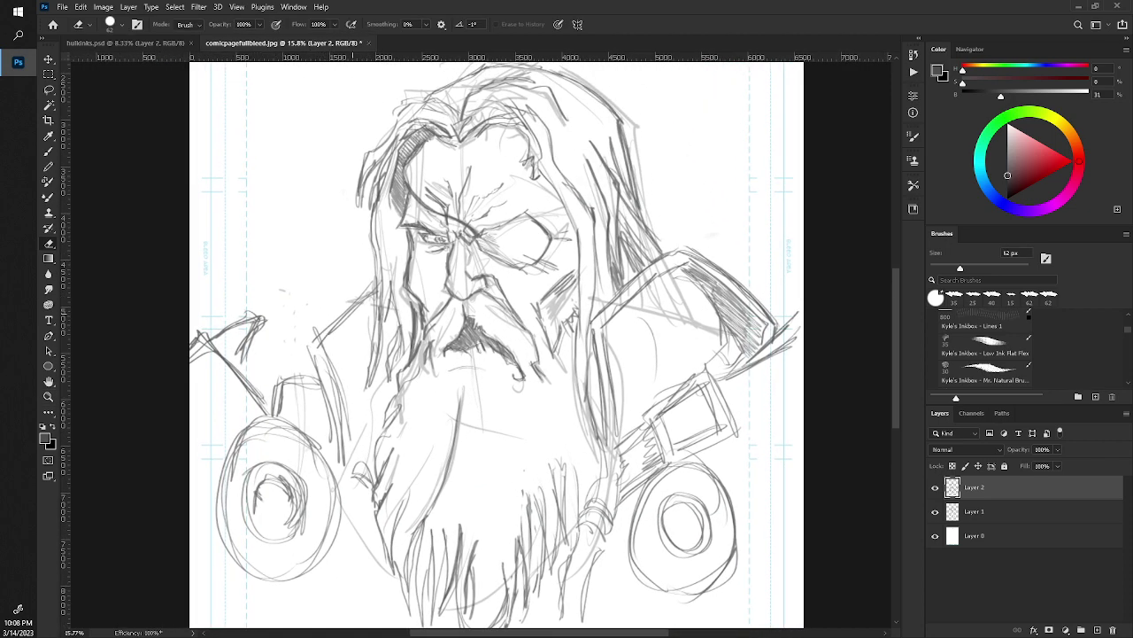
pyautogui.moveTo(317, 344); pyautogui.dragTo(346, 315)
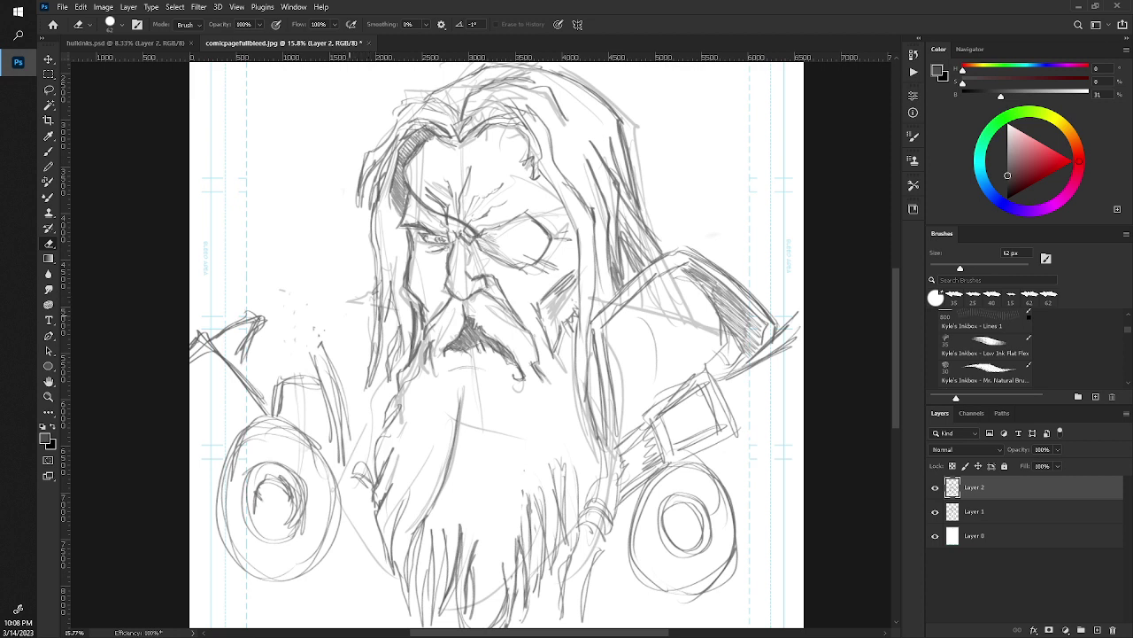
pyautogui.click(935, 511)
pyautogui.click(935, 510)
pyautogui.press('b')
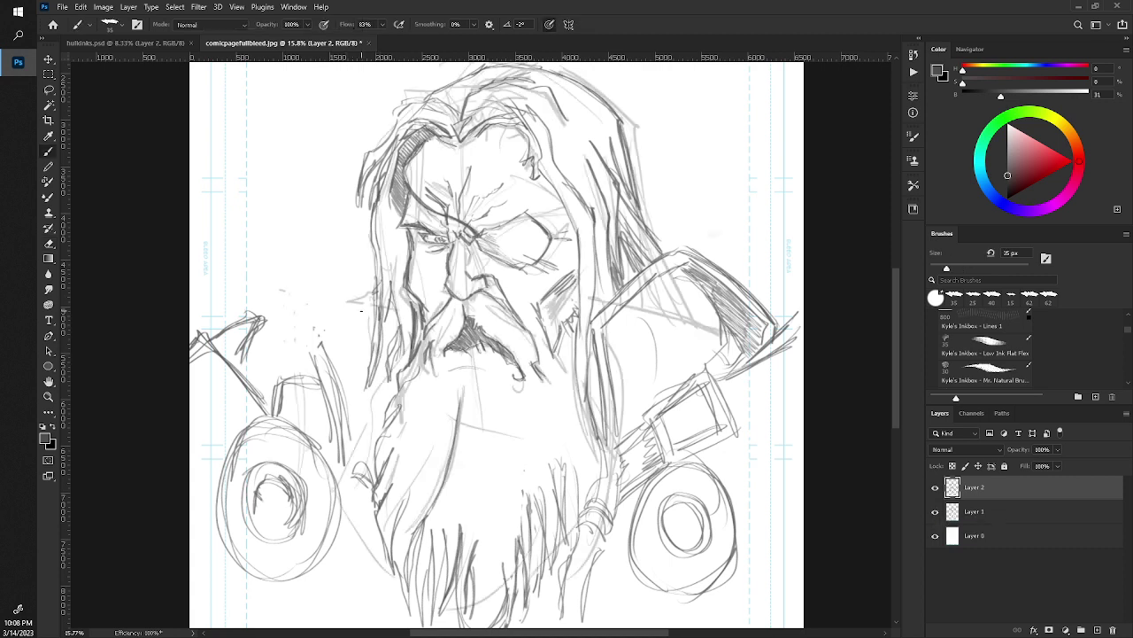
# Hatch dark diagonal and vertical shadow strokes down the left shoulder.
pyautogui.moveTo(340, 418); pyautogui.dragTo(317, 324)
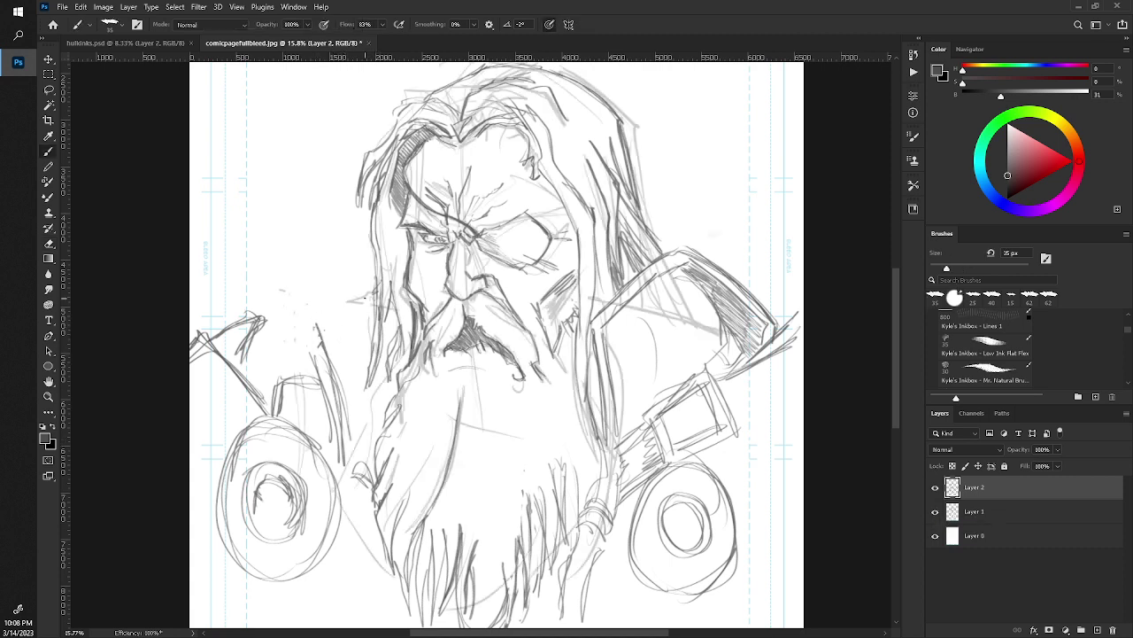
pyautogui.moveTo(370, 294)
pyautogui.mouseDown()
pyautogui.moveTo(324, 335)
pyautogui.moveTo(329, 343)
pyautogui.moveTo(315, 342)
pyautogui.moveTo(320, 354)
pyautogui.mouseUp()
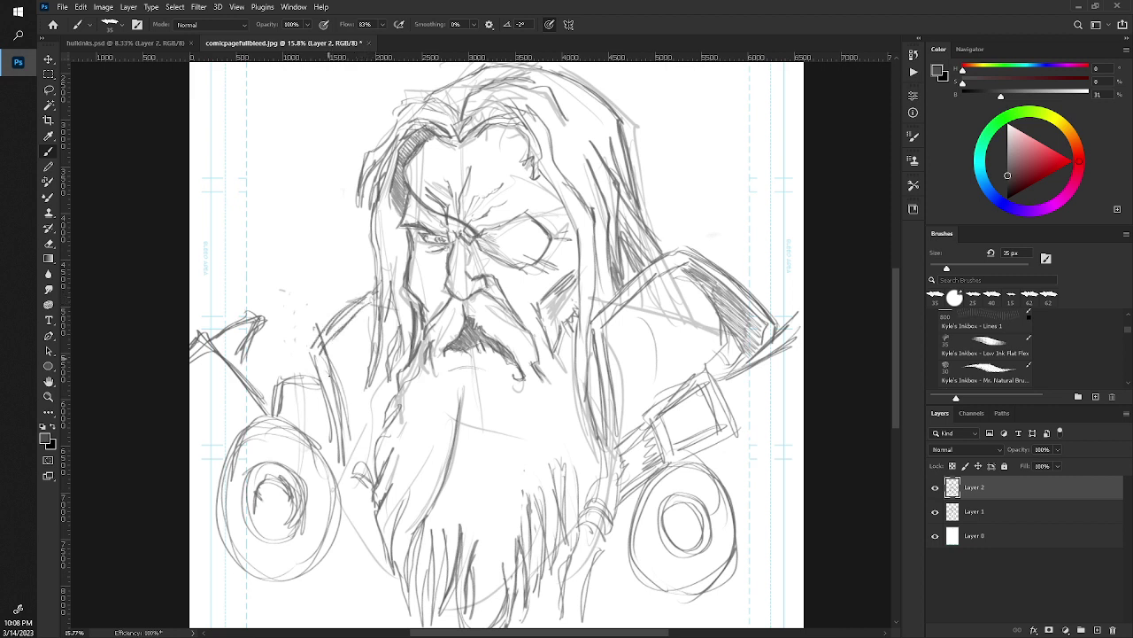
pyautogui.moveTo(344, 427); pyautogui.dragTo(326, 356)
pyautogui.moveTo(346, 471); pyautogui.dragTo(327, 363)
pyautogui.moveTo(333, 425); pyautogui.dragTo(322, 364)
pyautogui.moveTo(336, 453); pyautogui.dragTo(326, 395)
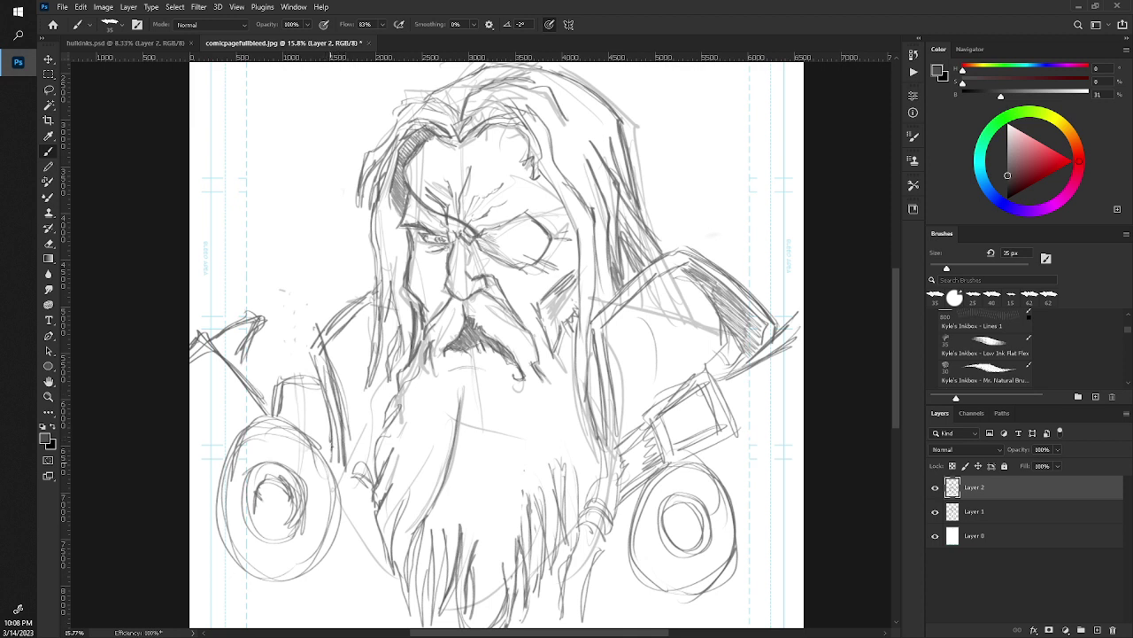
pyautogui.moveTo(344, 477)
pyautogui.mouseDown()
pyautogui.moveTo(345, 451)
pyautogui.moveTo(358, 469)
pyautogui.moveTo(347, 476)
pyautogui.moveTo(383, 399)
pyautogui.mouseUp()
# Add short dark strokes along the beard's left edge and zoom out.
pyautogui.moveTo(393, 358)
pyautogui.mouseDown()
pyautogui.moveTo(388, 392)
pyautogui.moveTo(390, 360)
pyautogui.mouseUp()
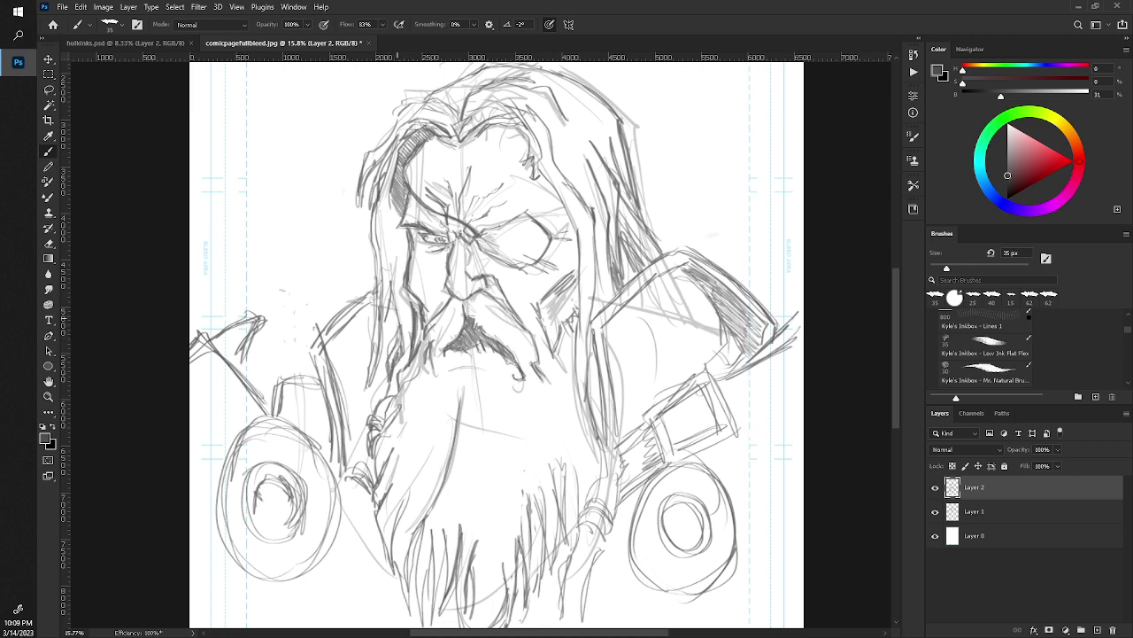
pyautogui.press('z')
pyautogui.moveTo(459, 389); pyautogui.dragTo(320, 300)
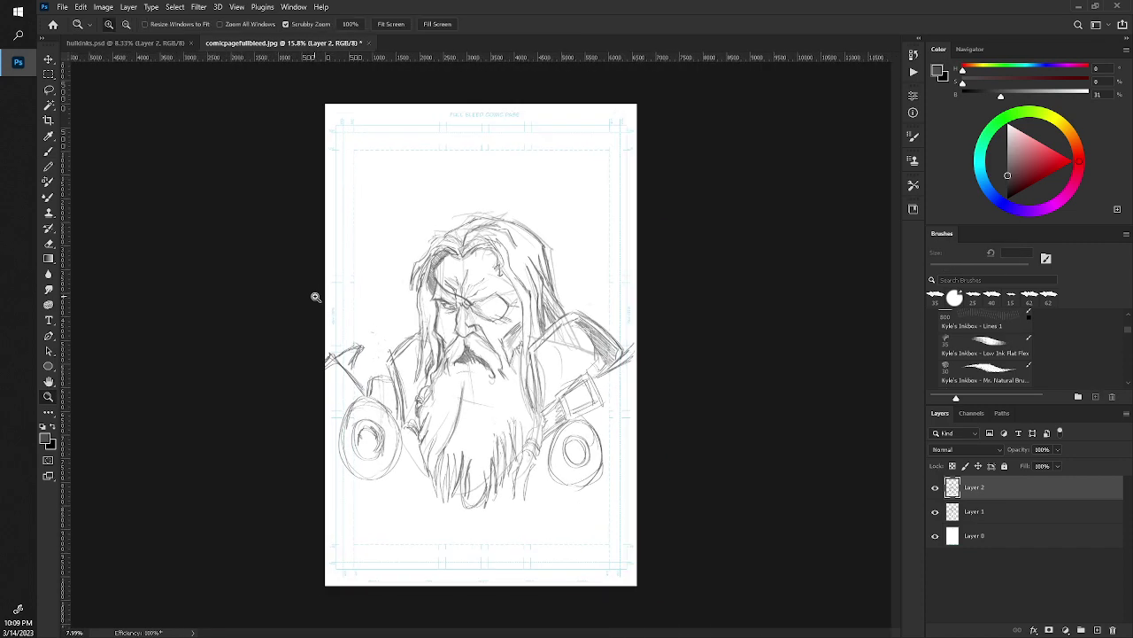
# Hatch shadow up the beard's left edge from its bottom toward the hair.
pyautogui.moveTo(345, 360); pyautogui.dragTo(425, 354)
pyautogui.press('b')
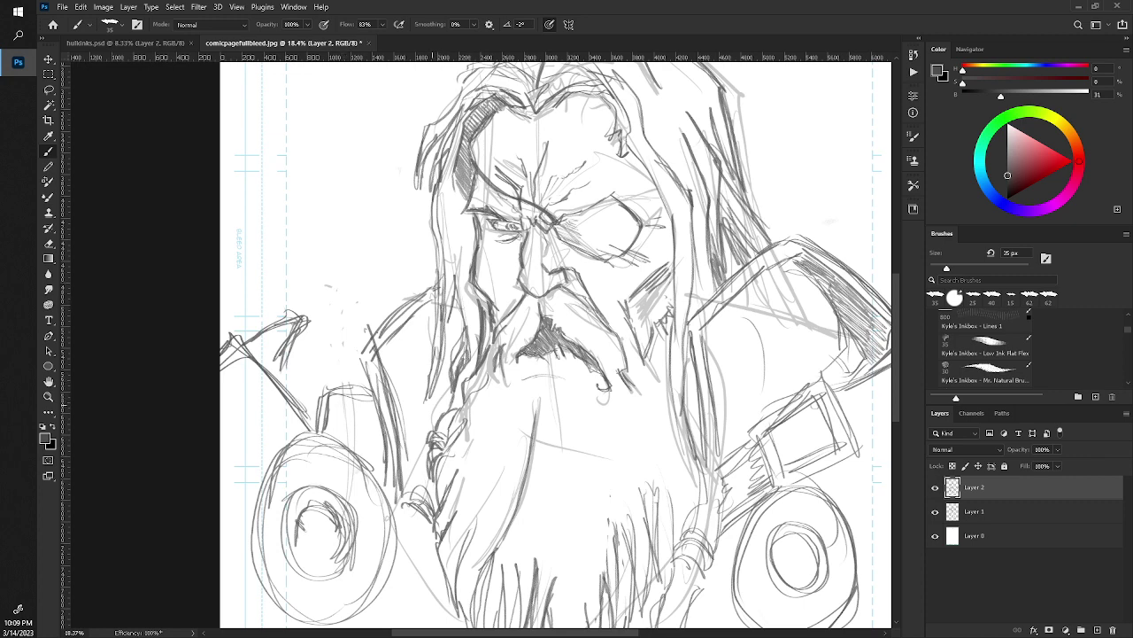
pyautogui.moveTo(432, 423)
pyautogui.mouseDown()
pyautogui.moveTo(462, 315)
pyautogui.moveTo(455, 291)
pyautogui.mouseUp()
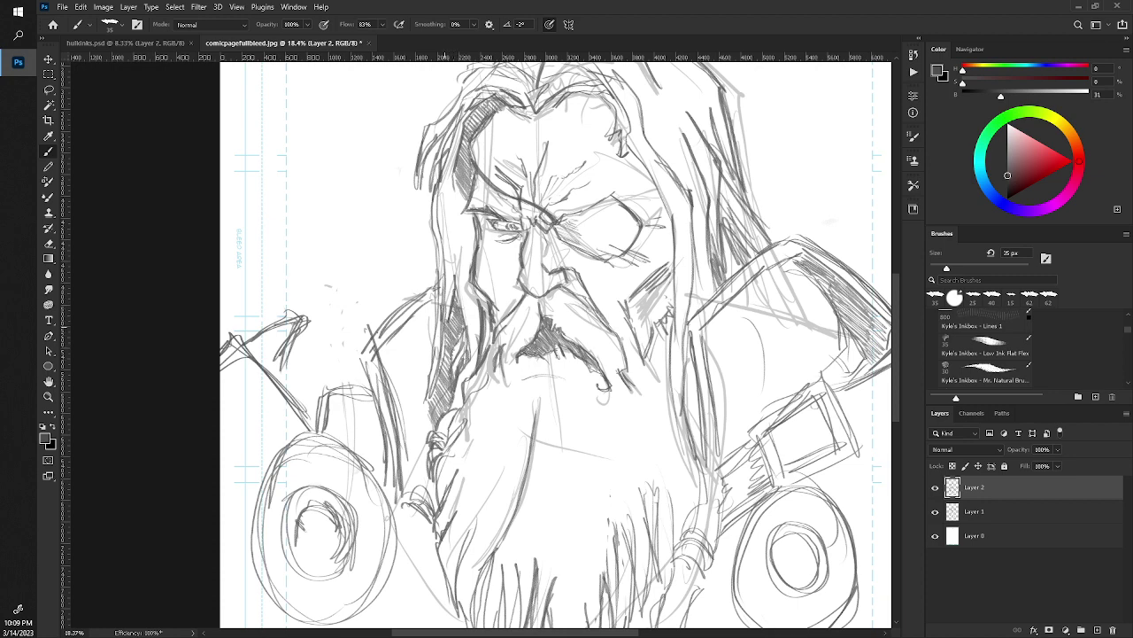
pyautogui.moveTo(433, 499)
pyautogui.mouseDown()
pyautogui.moveTo(427, 478)
pyautogui.moveTo(405, 471)
pyautogui.mouseUp()
pyautogui.moveTo(418, 455); pyautogui.dragTo(413, 492)
pyautogui.moveTo(423, 432)
pyautogui.mouseDown()
pyautogui.moveTo(400, 476)
pyautogui.moveTo(395, 413)
pyautogui.moveTo(397, 453)
pyautogui.mouseUp()
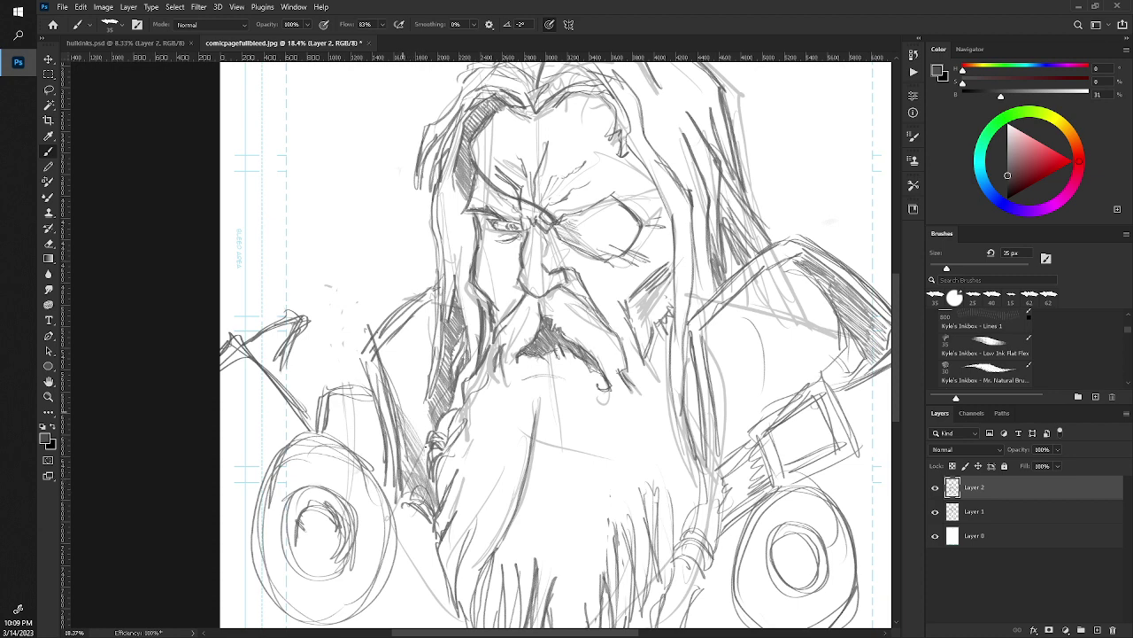
pyautogui.moveTo(427, 399)
pyautogui.mouseDown()
pyautogui.moveTo(397, 446)
pyautogui.moveTo(398, 432)
pyautogui.mouseUp()
pyautogui.moveTo(433, 374); pyautogui.dragTo(402, 422)
pyautogui.moveTo(430, 355); pyautogui.dragTo(402, 403)
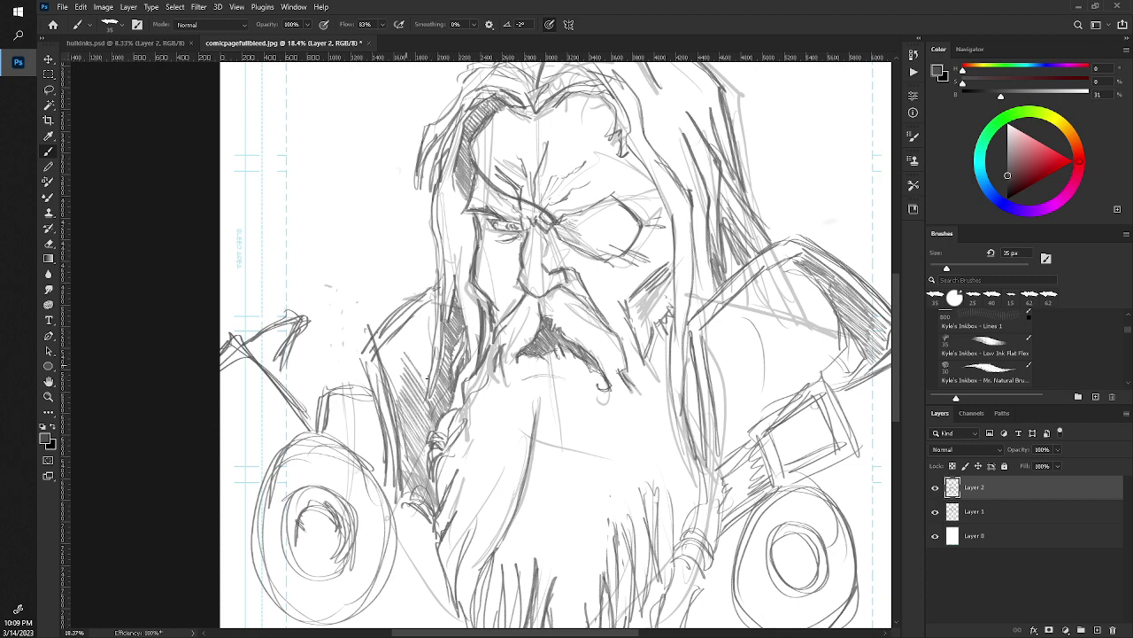
pyautogui.moveTo(430, 334)
pyautogui.mouseDown()
pyautogui.moveTo(406, 379)
pyautogui.moveTo(423, 319)
pyautogui.moveTo(383, 398)
pyautogui.mouseUp()
pyautogui.moveTo(399, 381); pyautogui.dragTo(387, 401)
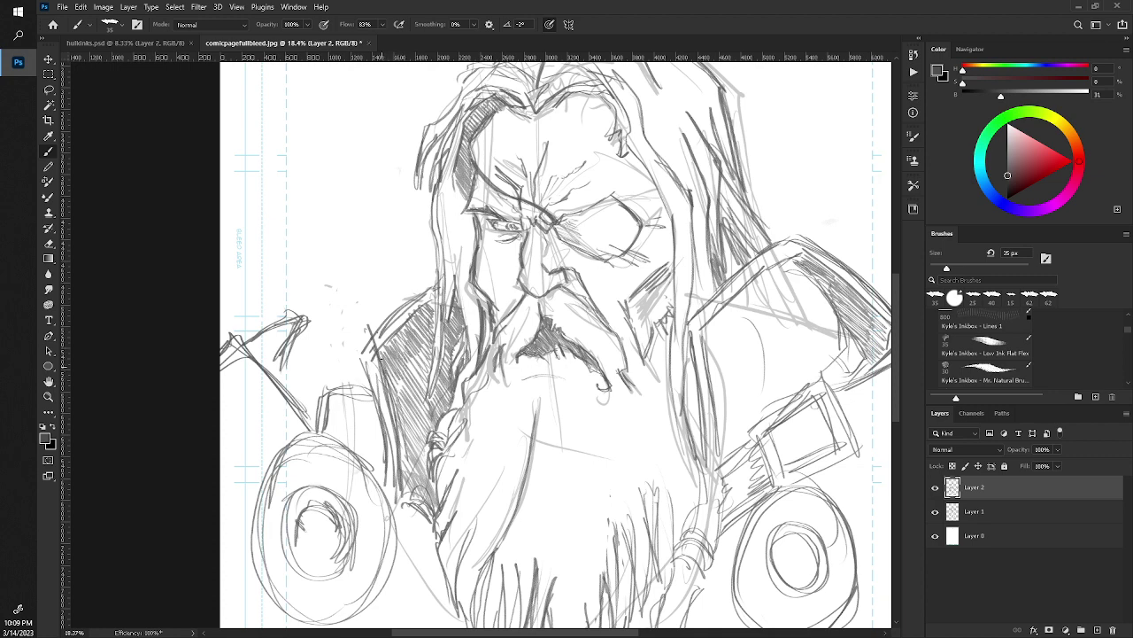
# Add hatching and a contour line in the shadow left of the beard.
pyautogui.press('e')
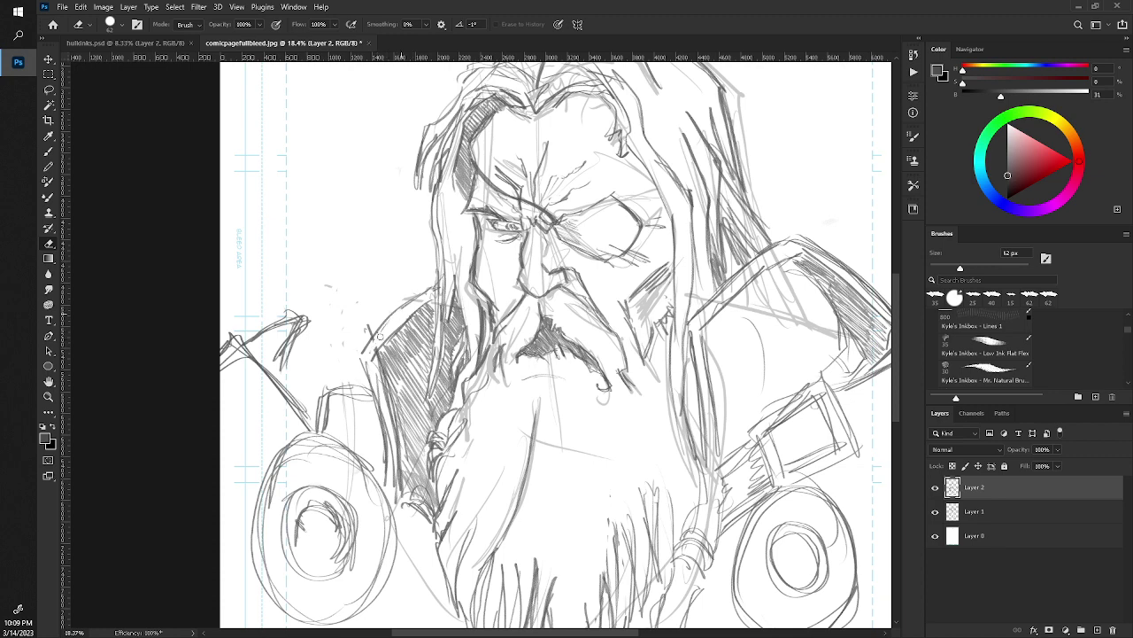
pyautogui.press('b')
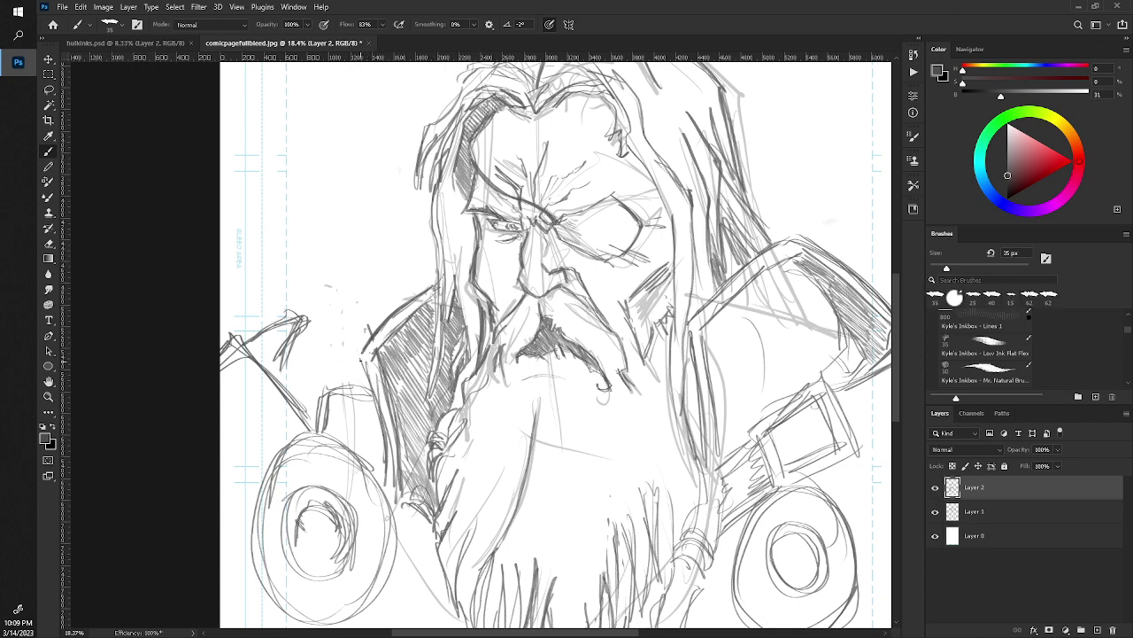
pyautogui.moveTo(362, 359); pyautogui.dragTo(385, 469)
pyautogui.moveTo(360, 356); pyautogui.dragTo(386, 483)
pyautogui.moveTo(386, 425)
pyautogui.mouseDown()
pyautogui.moveTo(379, 487)
pyautogui.moveTo(359, 351)
pyautogui.mouseUp()
pyautogui.moveTo(374, 357); pyautogui.dragTo(402, 491)
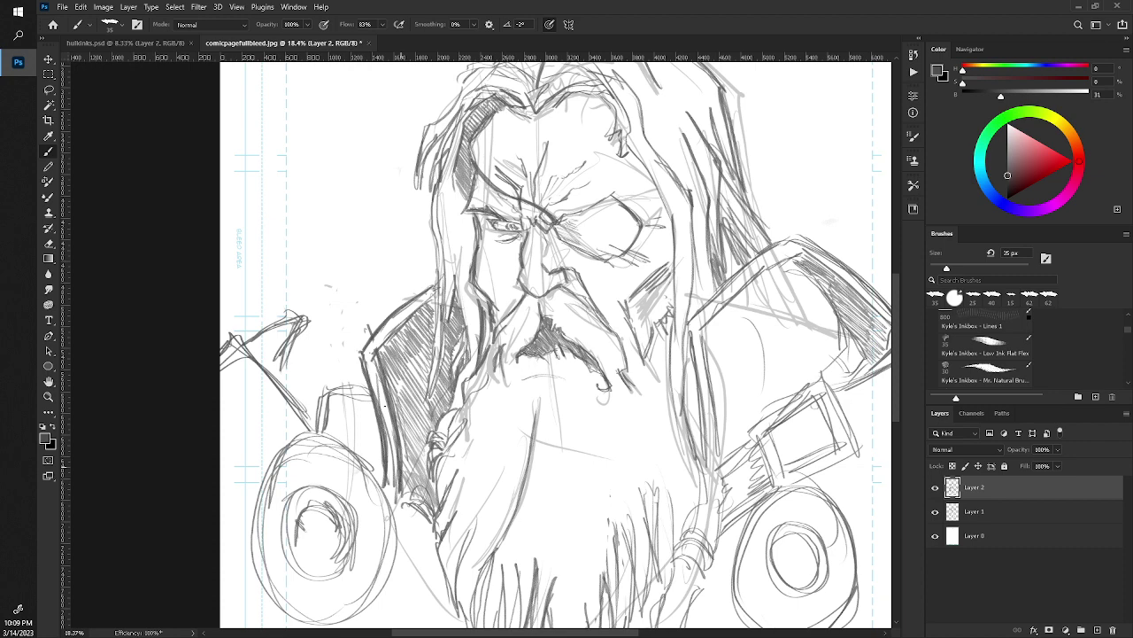
pyautogui.press('z')
pyautogui.moveTo(390, 363); pyautogui.dragTo(337, 363)
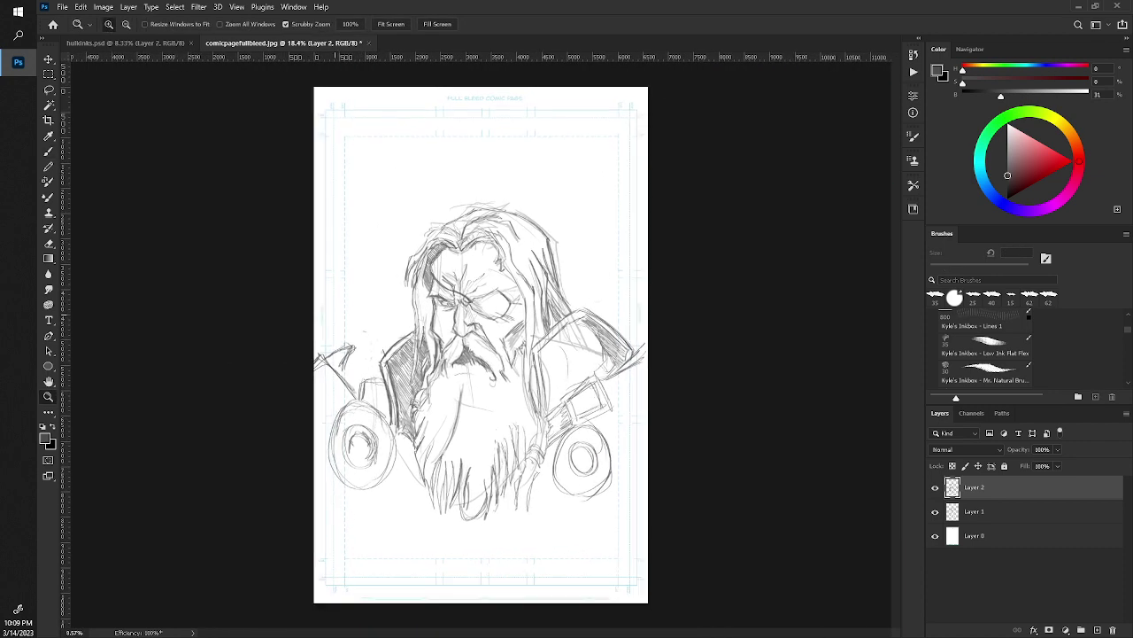
# Zoom out to the page and toggle Layer 1 off and on to compare sketches.
pyautogui.moveTo(482, 345); pyautogui.dragTo(516, 345)
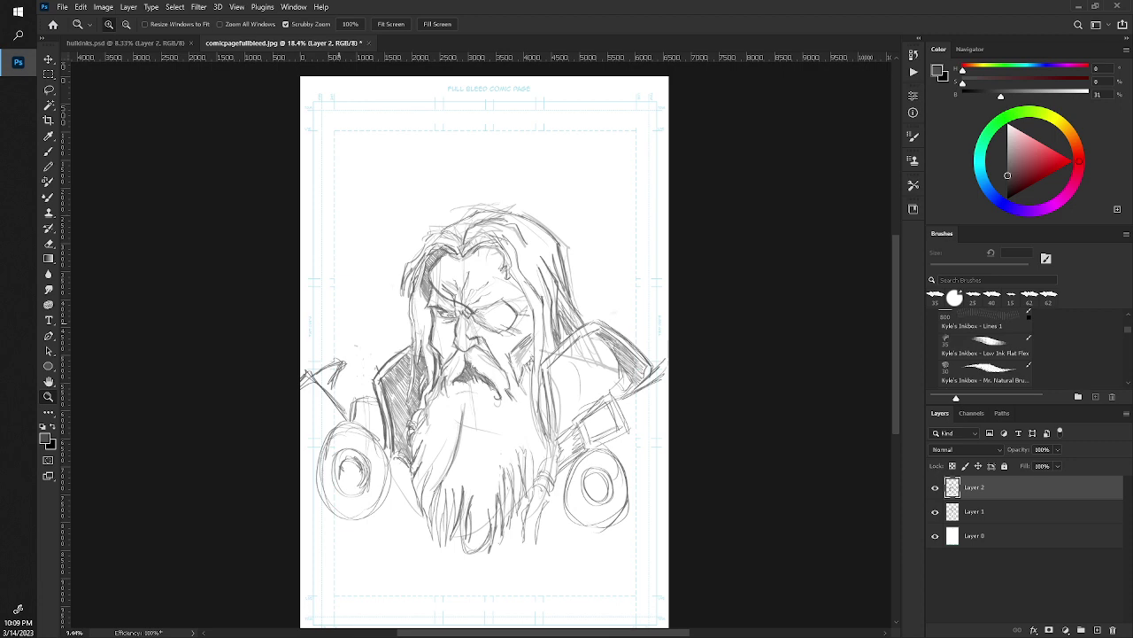
pyautogui.moveTo(515, 346); pyautogui.dragTo(336, 309)
pyautogui.press('b')
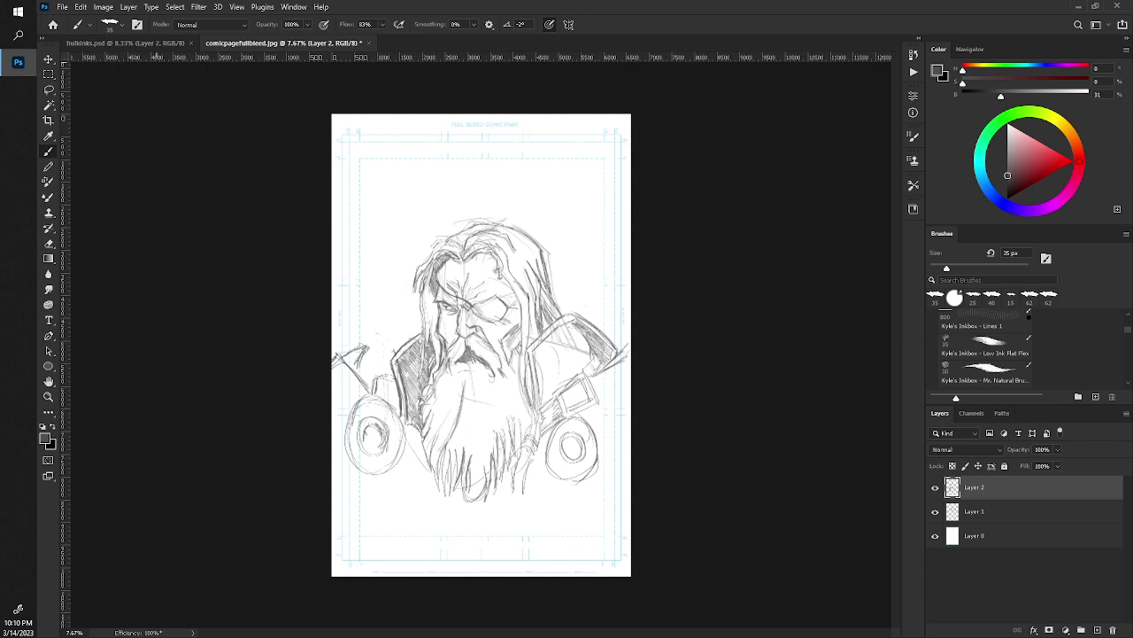
pyautogui.click(933, 512)
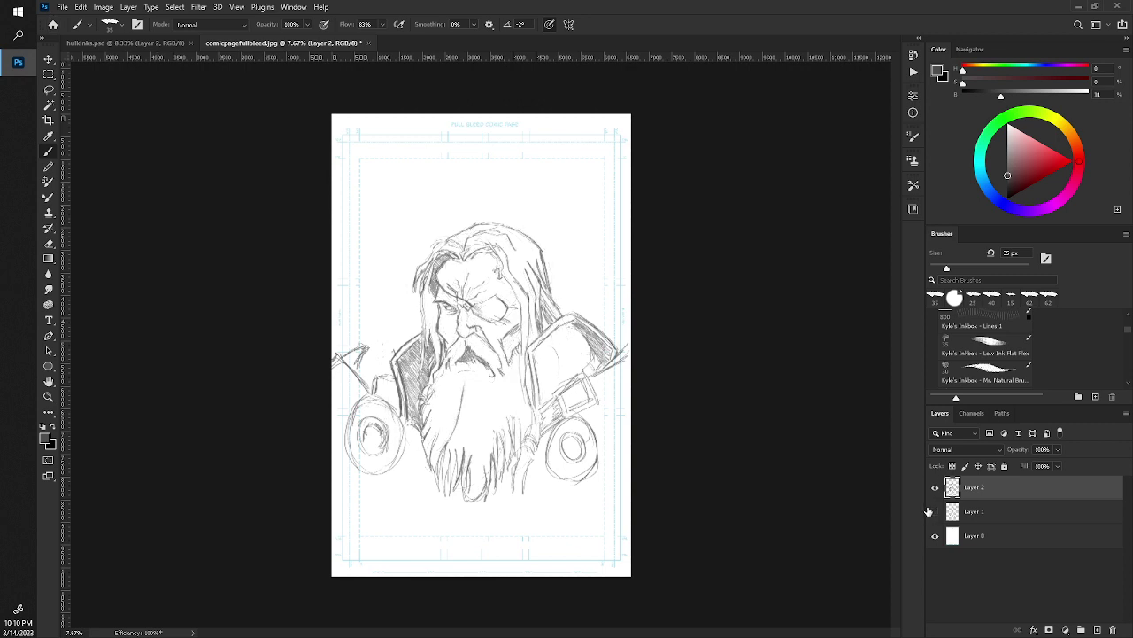
pyautogui.click(934, 511)
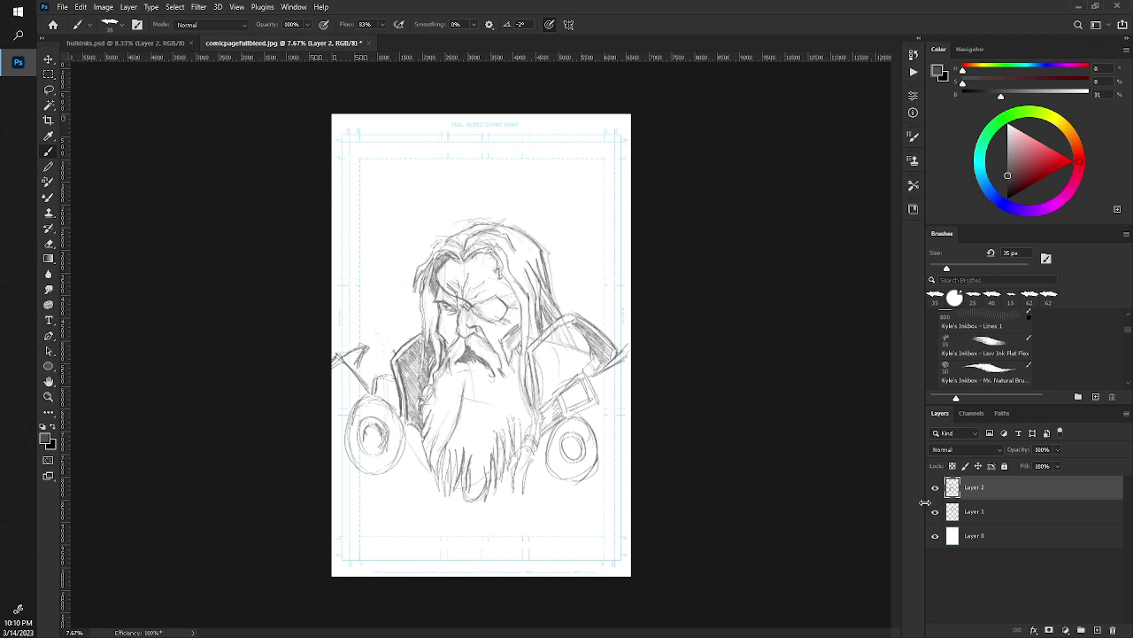
# Free Transform Layers 1 and 2 together to about 80% and move them up-left.
pyautogui.keyDown('shift'); pyautogui.click(972, 514); pyautogui.keyUp('shift')
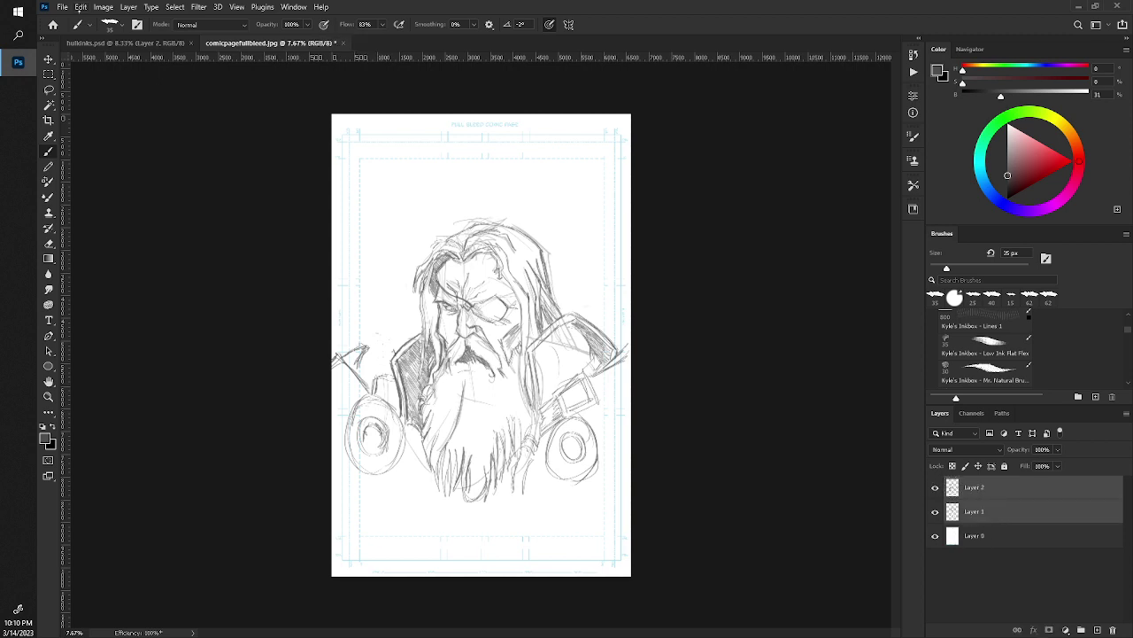
pyautogui.click(81, 6)
pyautogui.click(107, 265)
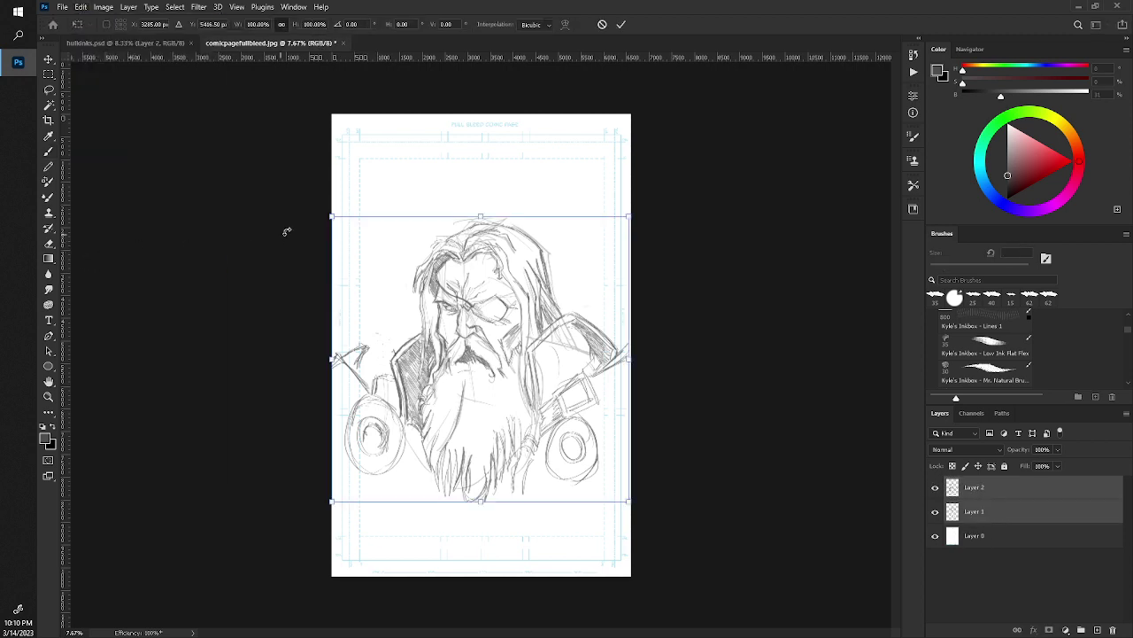
pyautogui.moveTo(332, 217)
pyautogui.mouseDown()
pyautogui.moveTo(359, 226)
pyautogui.moveTo(391, 275)
pyautogui.mouseUp()
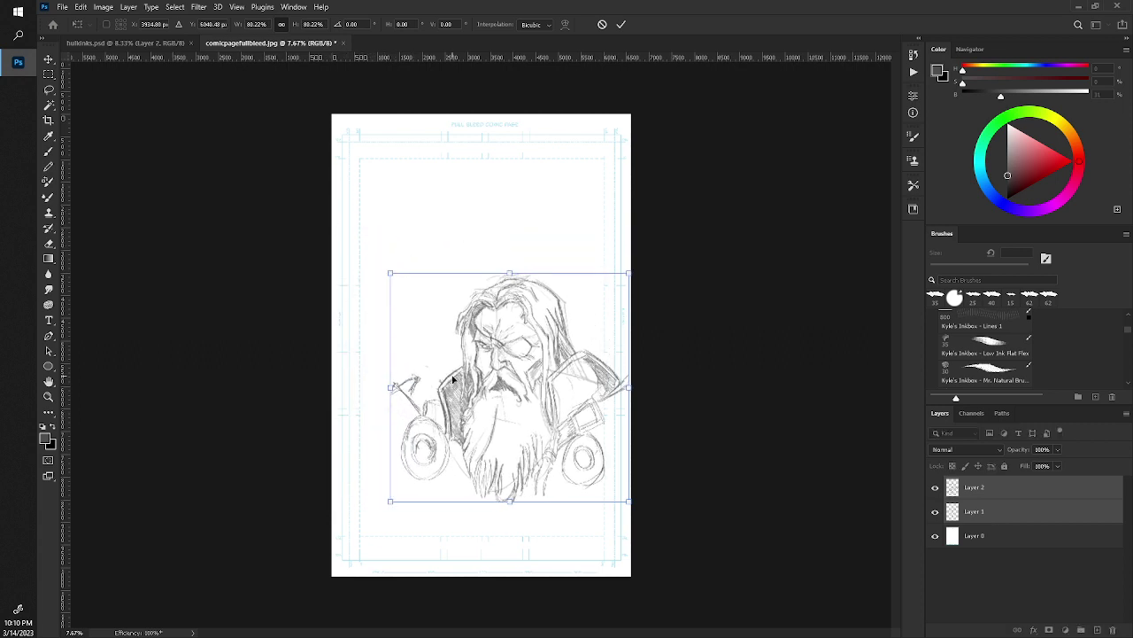
pyautogui.moveTo(474, 379); pyautogui.dragTo(440, 347)
pyautogui.press('Return')
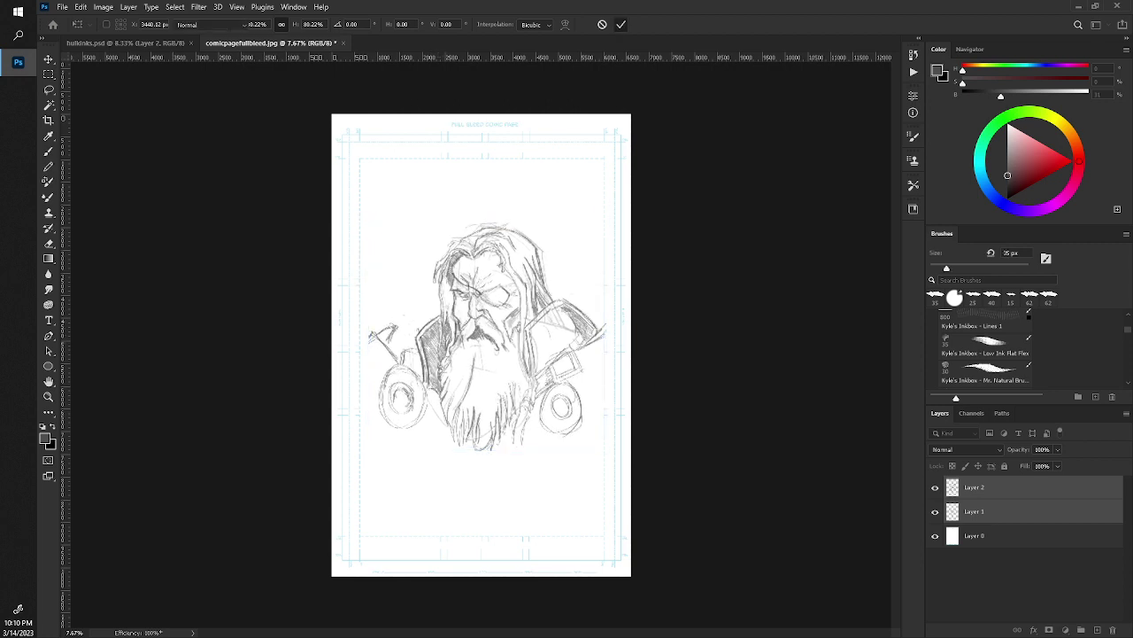
pyautogui.click(620, 24)
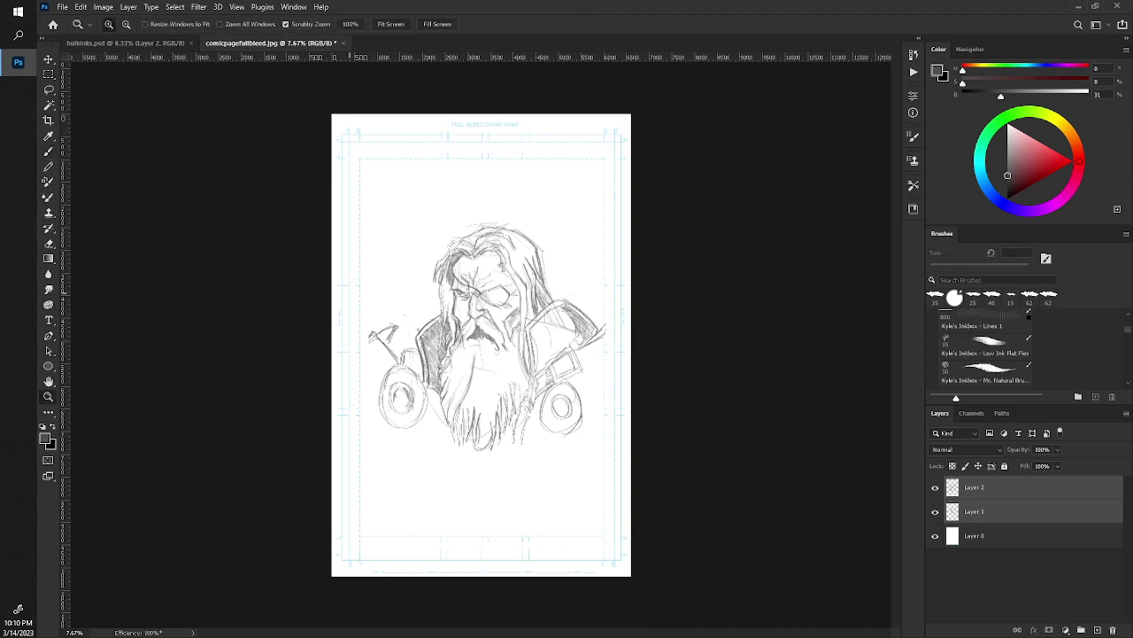
# On Layer 2 alone, draw dark strokes along the forehead hairline.
pyautogui.moveTo(419, 286)
pyautogui.mouseDown()
pyautogui.moveTo(449, 416)
pyautogui.moveTo(276, 396)
pyautogui.mouseUp()
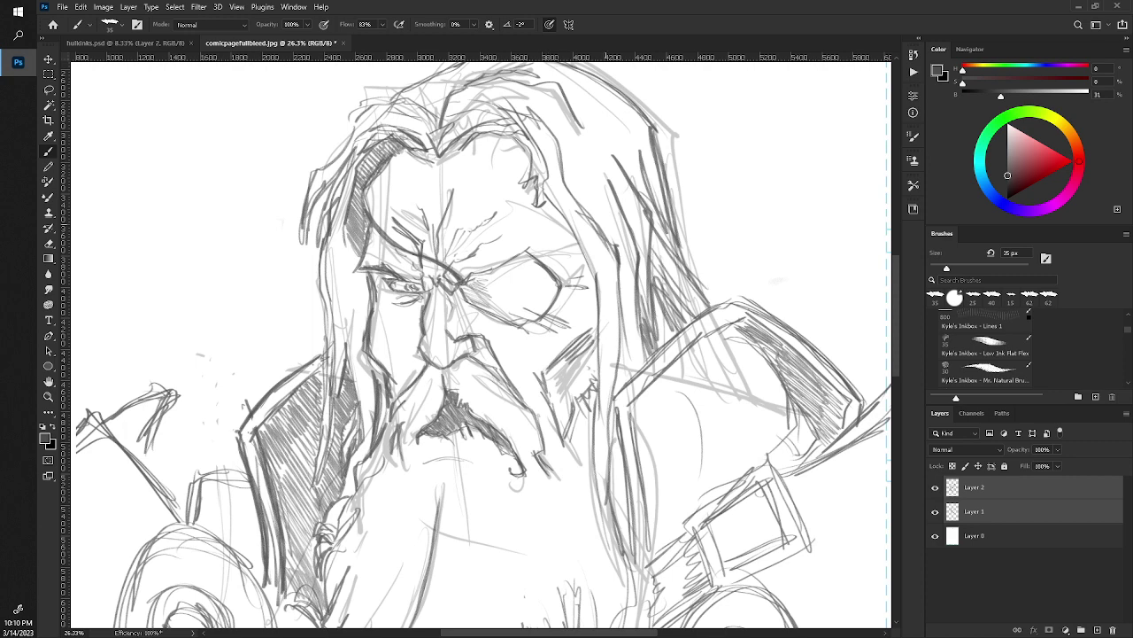
pyautogui.click(986, 486)
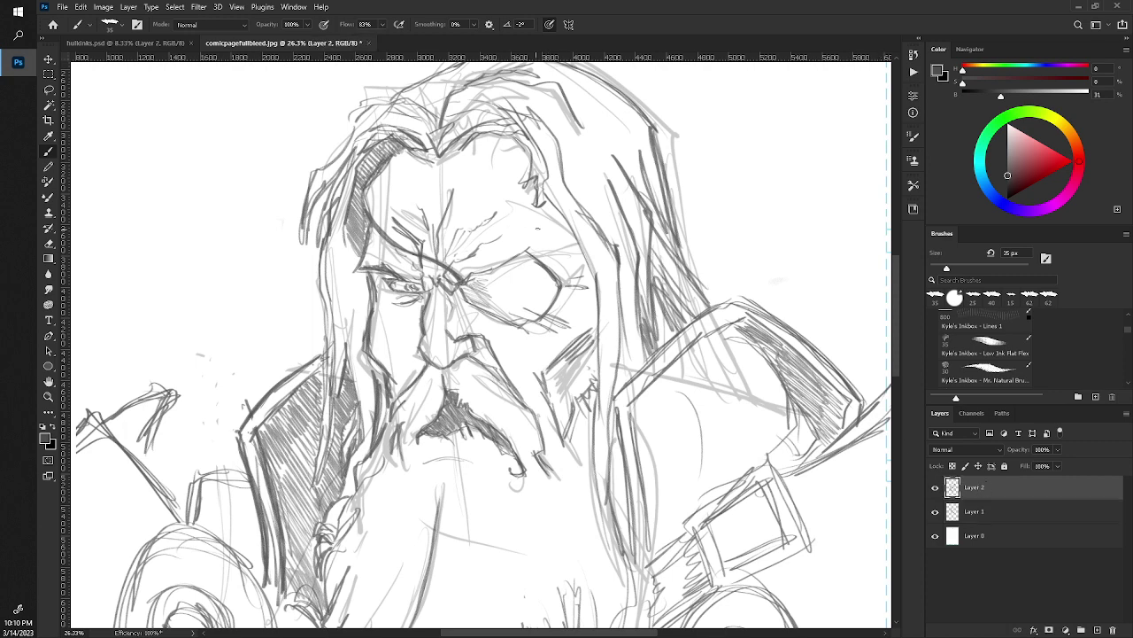
pyautogui.moveTo(560, 215)
pyautogui.mouseDown()
pyautogui.moveTo(541, 219)
pyautogui.moveTo(552, 207)
pyautogui.moveTo(572, 236)
pyautogui.moveTo(513, 133)
pyautogui.mouseUp()
pyautogui.moveTo(540, 171); pyautogui.dragTo(543, 179)
pyautogui.moveTo(542, 163); pyautogui.dragTo(542, 186)
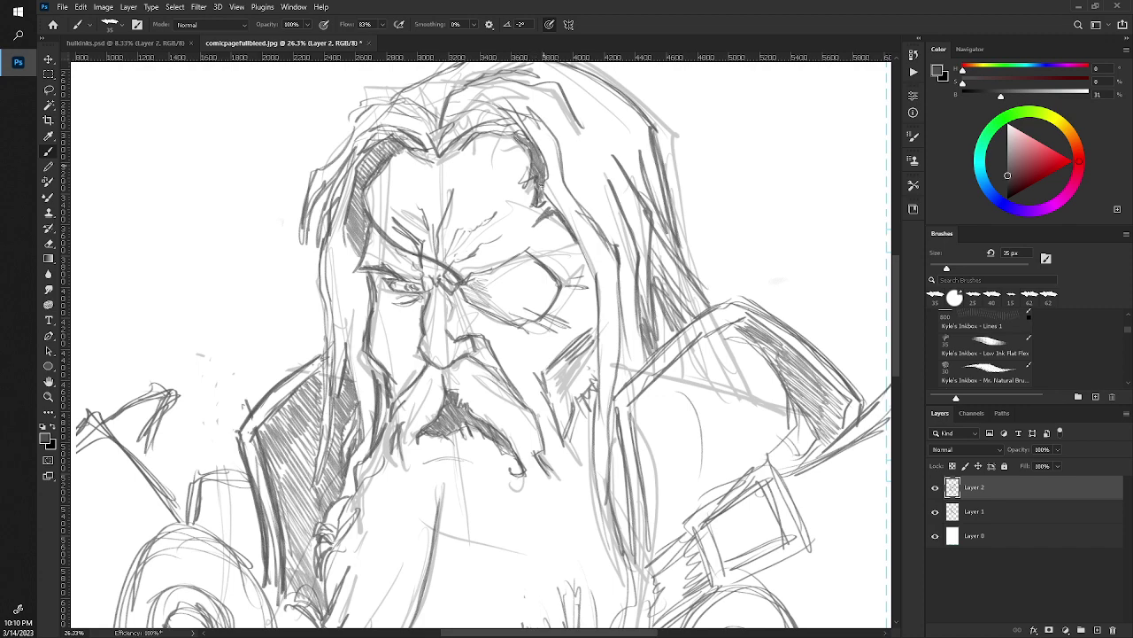
# Zoom out to fit the whole comic page in view.
pyautogui.press('z')
pyautogui.moveTo(425, 266)
pyautogui.mouseDown()
pyautogui.moveTo(332, 245)
pyautogui.moveTo(416, 266)
pyautogui.mouseUp()
pyautogui.press('b')
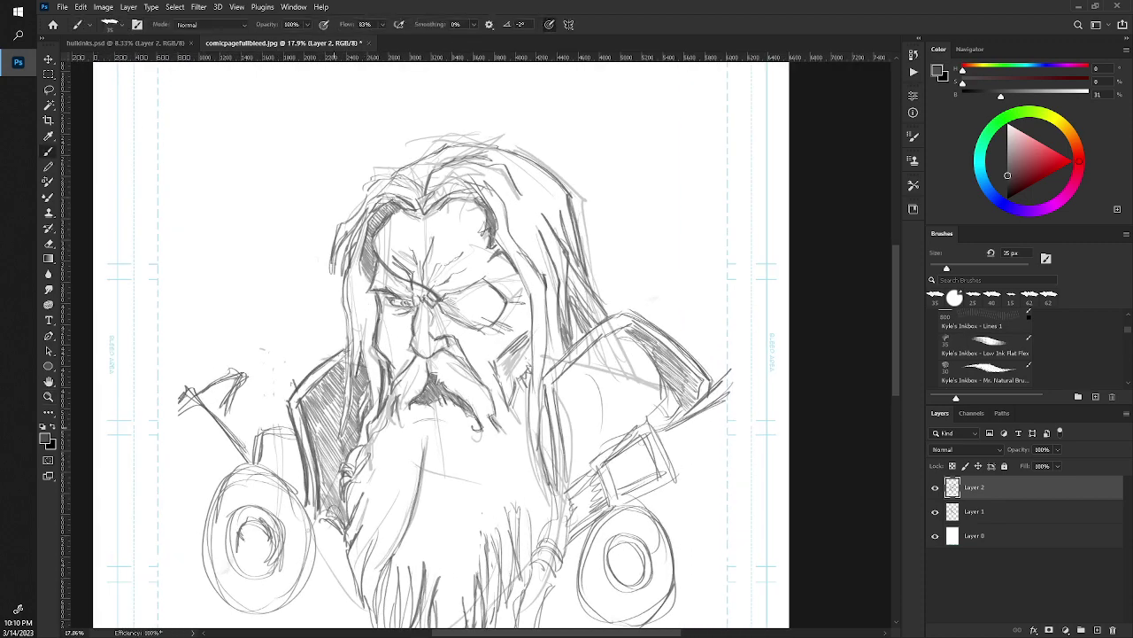
pyautogui.scroll(-3, 443, 345)
pyautogui.scroll(-5, 443, 346)
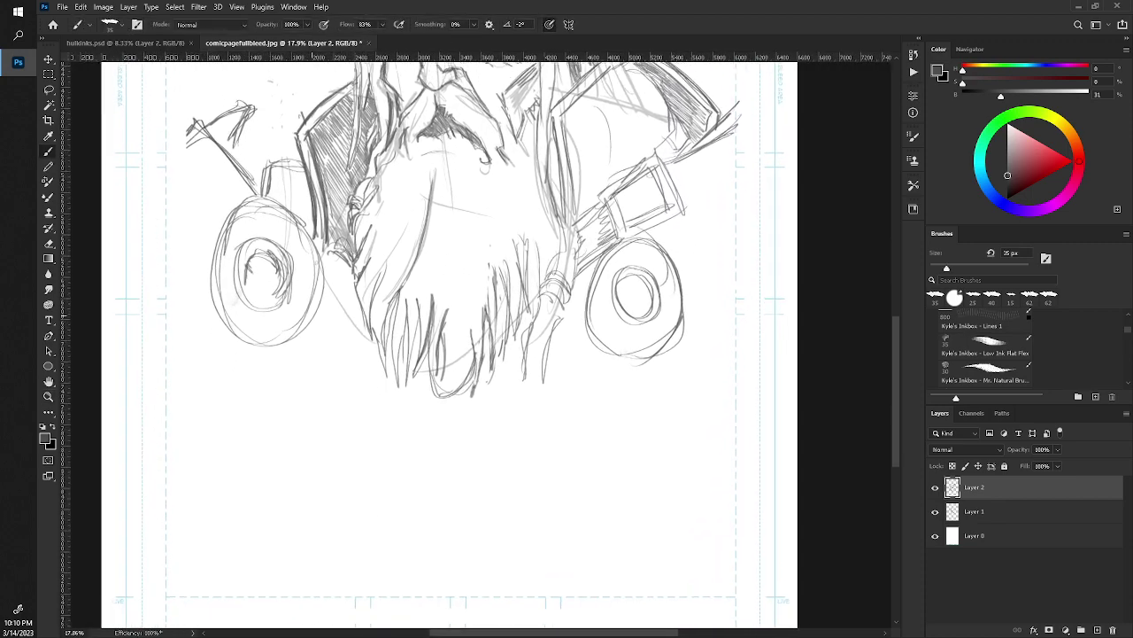
pyautogui.press('z')
pyautogui.moveTo(390, 281); pyautogui.dragTo(321, 283)
pyautogui.press('b')
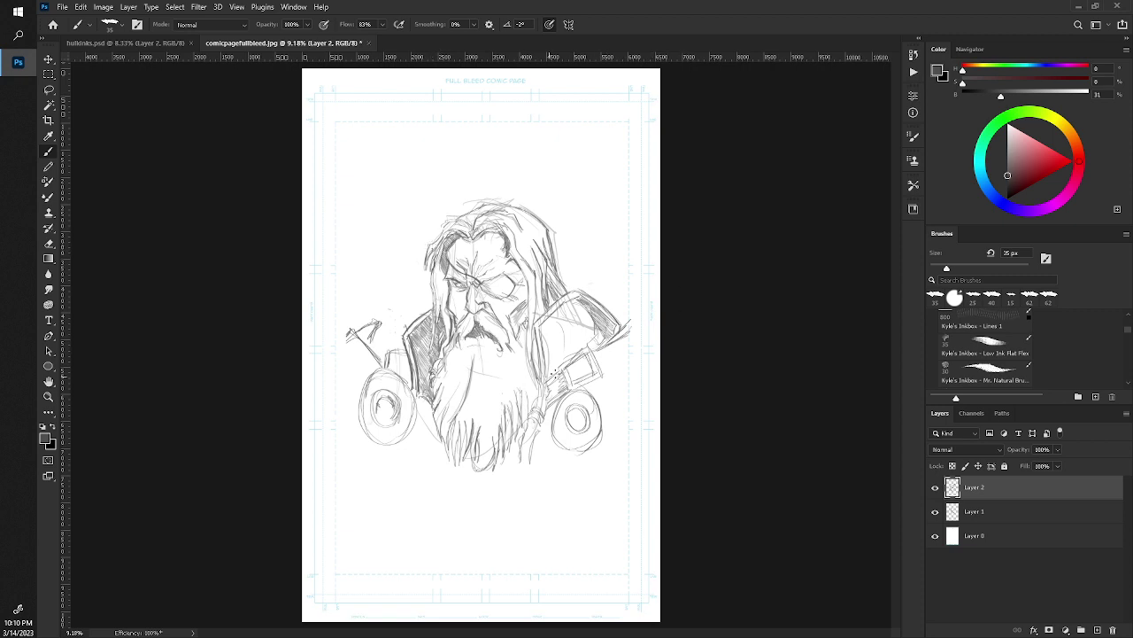
# Sketch sweeping arcs and a central vertical line below the beard.
pyautogui.moveTo(358, 416)
pyautogui.mouseDown()
pyautogui.moveTo(348, 478)
pyautogui.moveTo(416, 549)
pyautogui.moveTo(372, 450)
pyautogui.moveTo(390, 498)
pyautogui.mouseUp()
pyautogui.moveTo(366, 450)
pyautogui.mouseDown()
pyautogui.moveTo(388, 487)
pyautogui.moveTo(468, 508)
pyautogui.mouseUp()
pyautogui.moveTo(390, 524); pyautogui.dragTo(551, 501)
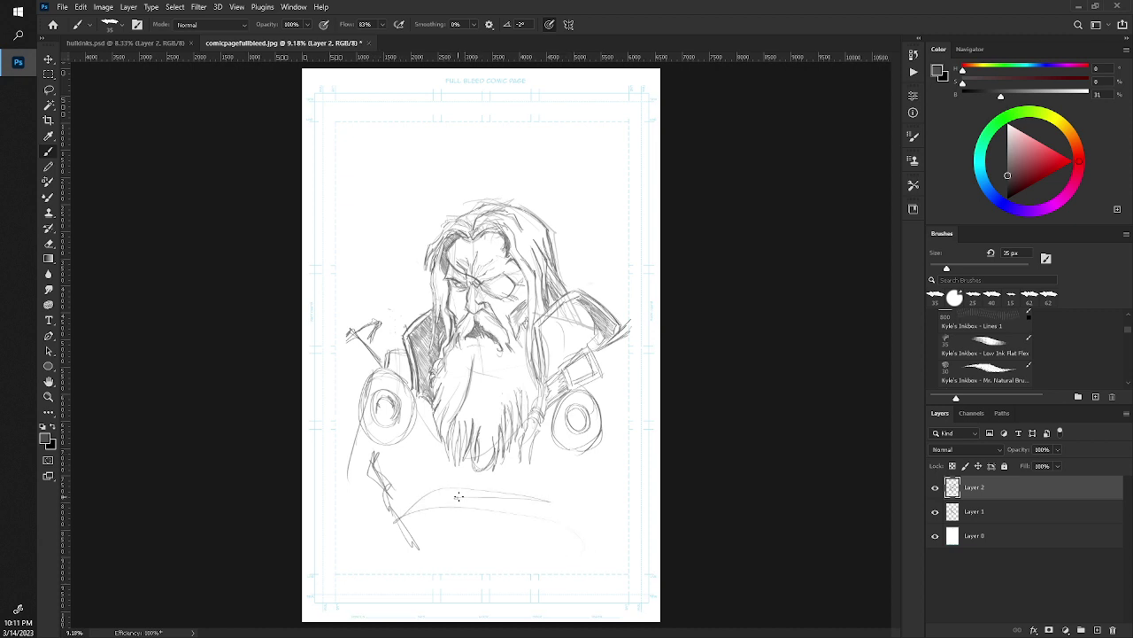
pyautogui.moveTo(470, 536)
pyautogui.mouseDown()
pyautogui.moveTo(469, 458)
pyautogui.moveTo(479, 535)
pyautogui.mouseUp()
pyautogui.moveTo(479, 485)
pyautogui.mouseDown()
pyautogui.moveTo(569, 549)
pyautogui.moveTo(526, 518)
pyautogui.mouseUp()
pyautogui.moveTo(425, 517)
pyautogui.mouseDown()
pyautogui.moveTo(520, 490)
pyautogui.moveTo(584, 542)
pyautogui.mouseUp()
pyautogui.moveTo(561, 497)
pyautogui.mouseDown()
pyautogui.moveTo(578, 526)
pyautogui.moveTo(650, 459)
pyautogui.moveTo(629, 434)
pyautogui.moveTo(658, 405)
pyautogui.mouseUp()
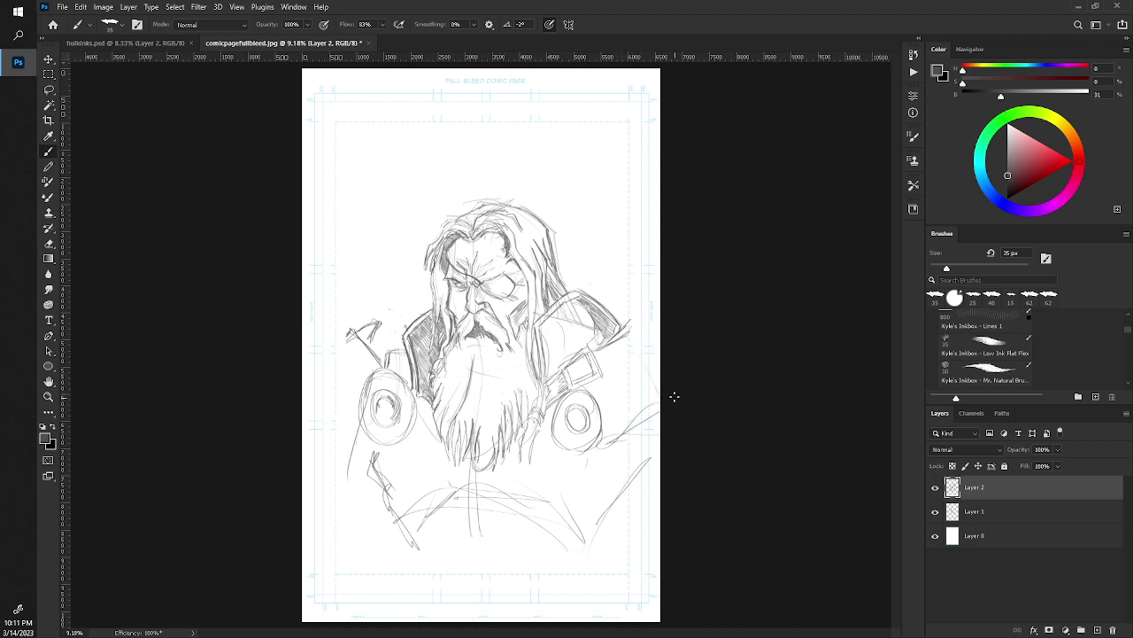
# Extend the right shoulder pad out to the page edge.
pyautogui.moveTo(604, 366)
pyautogui.mouseDown()
pyautogui.moveTo(662, 349)
pyautogui.moveTo(602, 377)
pyautogui.mouseUp()
pyautogui.moveTo(652, 336)
pyautogui.mouseDown()
pyautogui.moveTo(618, 367)
pyautogui.moveTo(654, 335)
pyautogui.mouseUp()
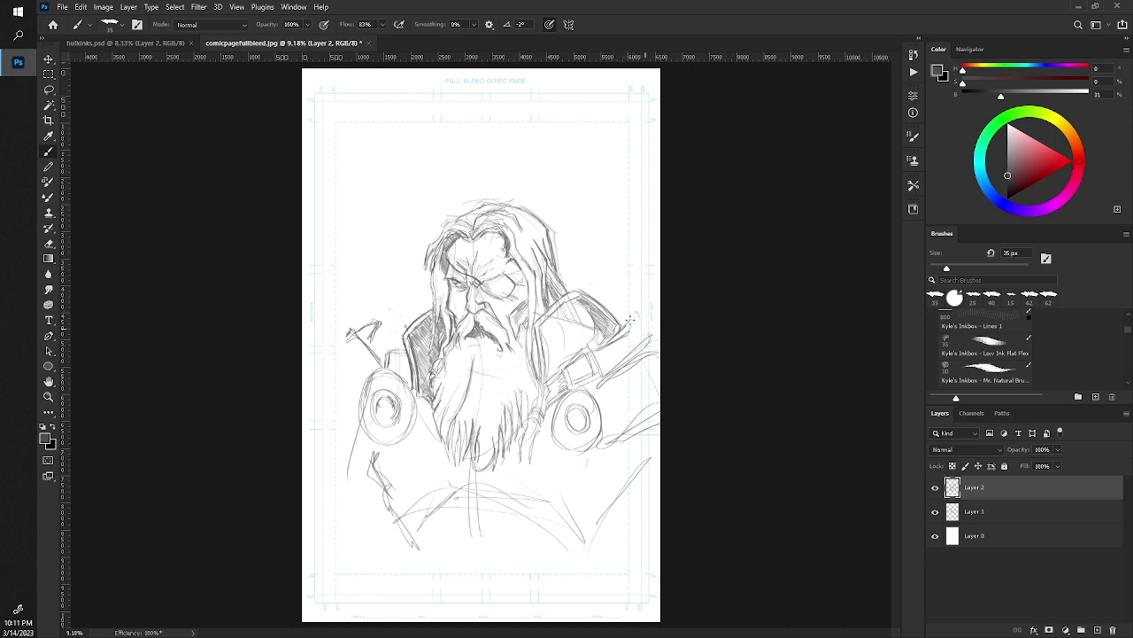
pyautogui.moveTo(586, 354)
pyautogui.mouseDown()
pyautogui.moveTo(638, 306)
pyautogui.moveTo(659, 302)
pyautogui.mouseUp()
# Draw an arch beside the left shoulder pad and hatch its outer edge.
pyautogui.moveTo(358, 397)
pyautogui.mouseDown()
pyautogui.moveTo(313, 404)
pyautogui.moveTo(327, 439)
pyautogui.moveTo(314, 418)
pyautogui.moveTo(344, 403)
pyautogui.moveTo(316, 491)
pyautogui.mouseUp()
pyautogui.moveTo(341, 454); pyautogui.dragTo(322, 483)
pyautogui.moveTo(351, 397)
pyautogui.mouseDown()
pyautogui.moveTo(328, 459)
pyautogui.moveTo(372, 479)
pyautogui.moveTo(377, 461)
pyautogui.moveTo(352, 457)
pyautogui.moveTo(358, 478)
pyautogui.mouseUp()
pyautogui.moveTo(367, 438); pyautogui.dragTo(359, 468)
pyautogui.moveTo(376, 475)
pyautogui.mouseDown()
pyautogui.moveTo(366, 494)
pyautogui.moveTo(390, 519)
pyautogui.mouseUp()
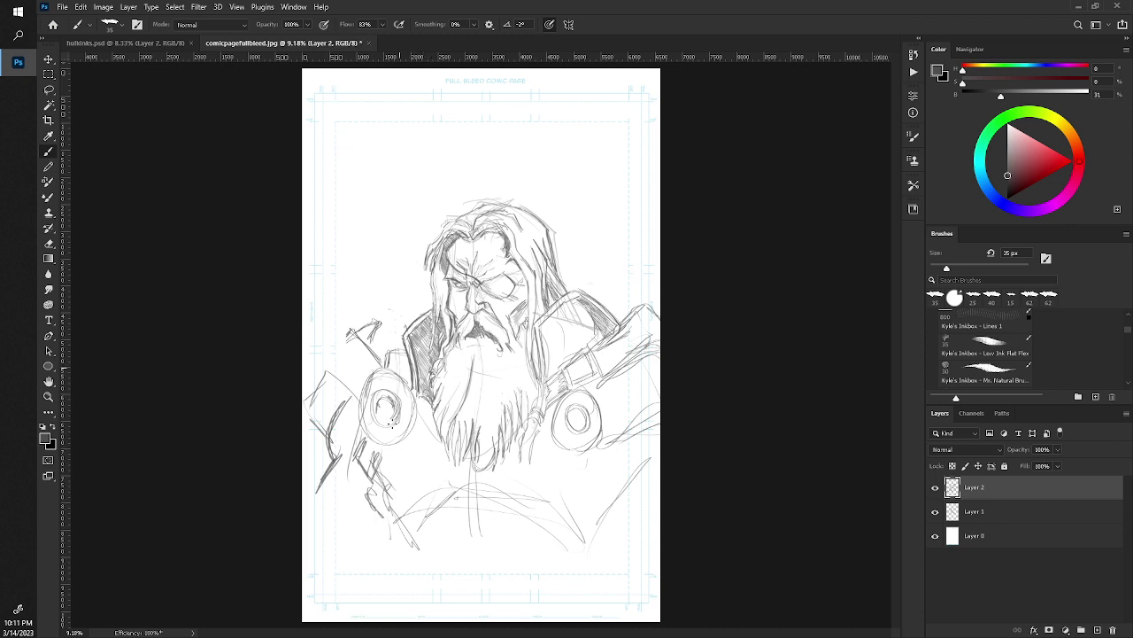
# Hatch the torso's lower right and lower left sides with lines below the beard.
pyautogui.moveTo(581, 451)
pyautogui.mouseDown()
pyautogui.moveTo(585, 538)
pyautogui.moveTo(578, 485)
pyautogui.mouseUp()
pyautogui.moveTo(600, 561)
pyautogui.mouseDown()
pyautogui.moveTo(595, 531)
pyautogui.moveTo(615, 549)
pyautogui.moveTo(607, 572)
pyautogui.mouseUp()
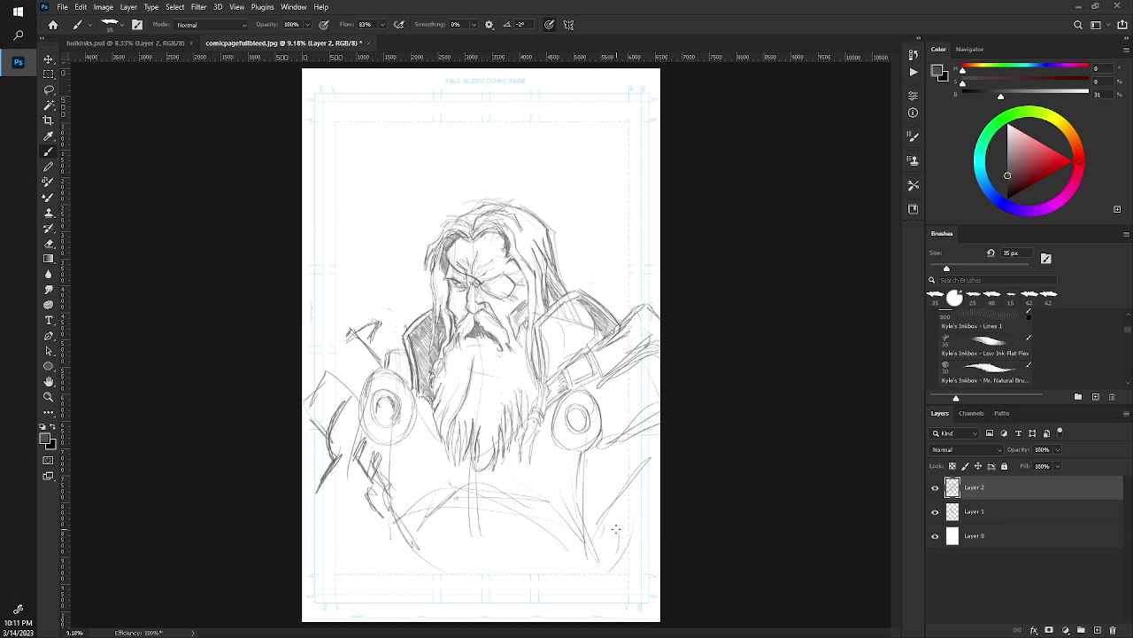
pyautogui.moveTo(639, 512); pyautogui.dragTo(595, 579)
pyautogui.moveTo(632, 528); pyautogui.dragTo(615, 556)
pyautogui.moveTo(521, 541); pyautogui.dragTo(425, 556)
pyautogui.moveTo(485, 494); pyautogui.dragTo(473, 591)
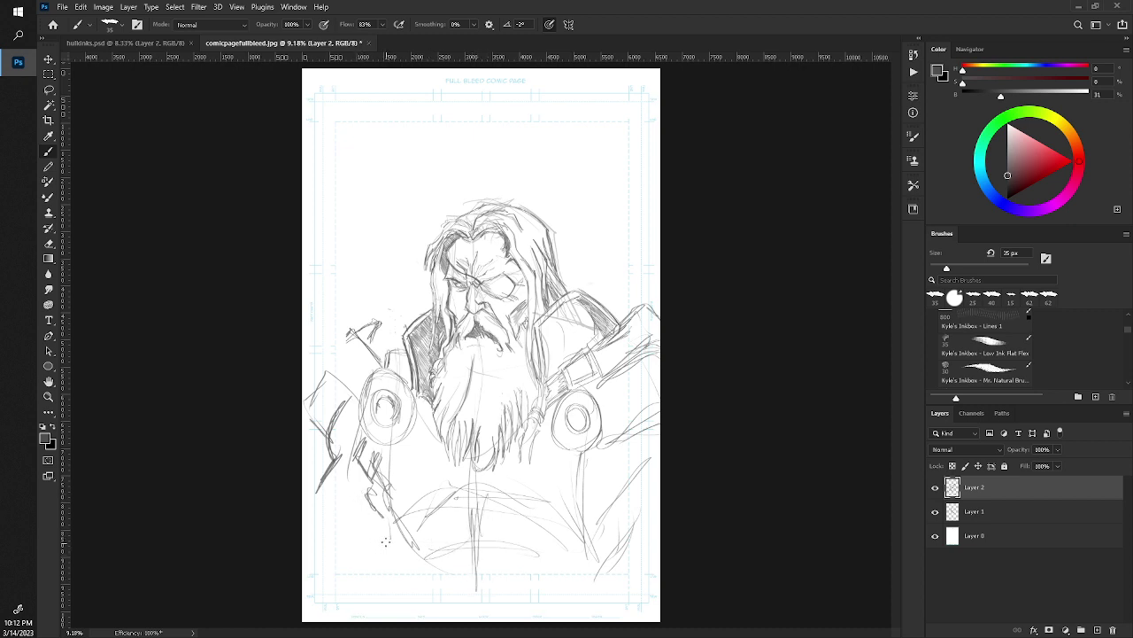
pyautogui.moveTo(422, 547); pyautogui.dragTo(402, 572)
pyautogui.moveTo(469, 504)
pyautogui.mouseDown()
pyautogui.moveTo(411, 549)
pyautogui.moveTo(383, 545)
pyautogui.moveTo(381, 570)
pyautogui.moveTo(424, 595)
pyautogui.moveTo(411, 611)
pyautogui.mouseUp()
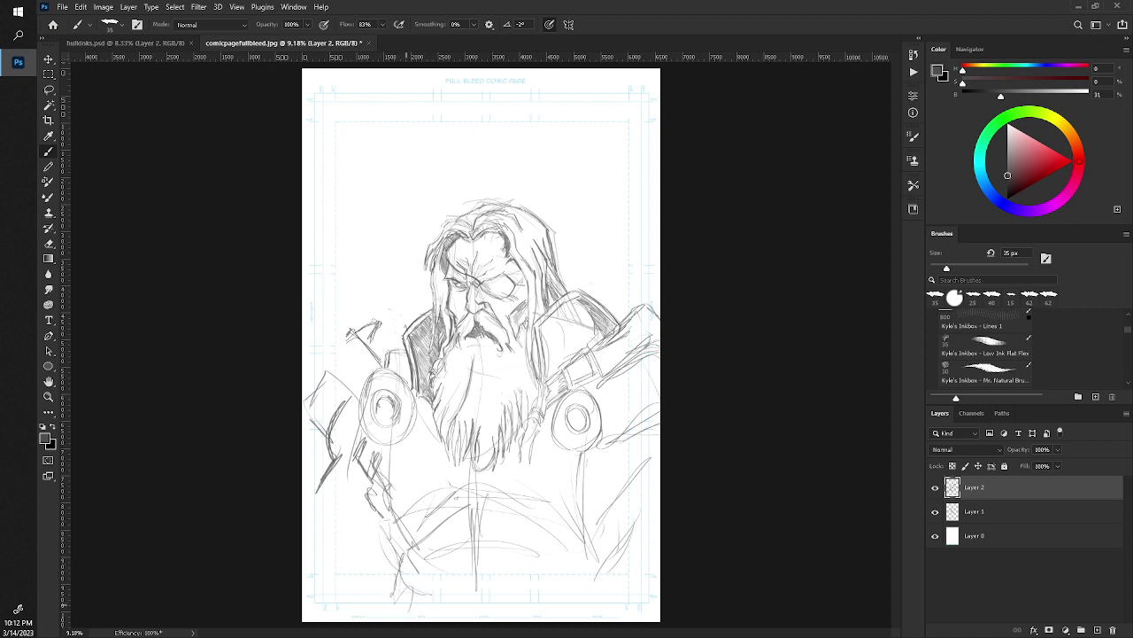
# Zoom in on the upper body and sketch the strap across the beard.
pyautogui.press('z')
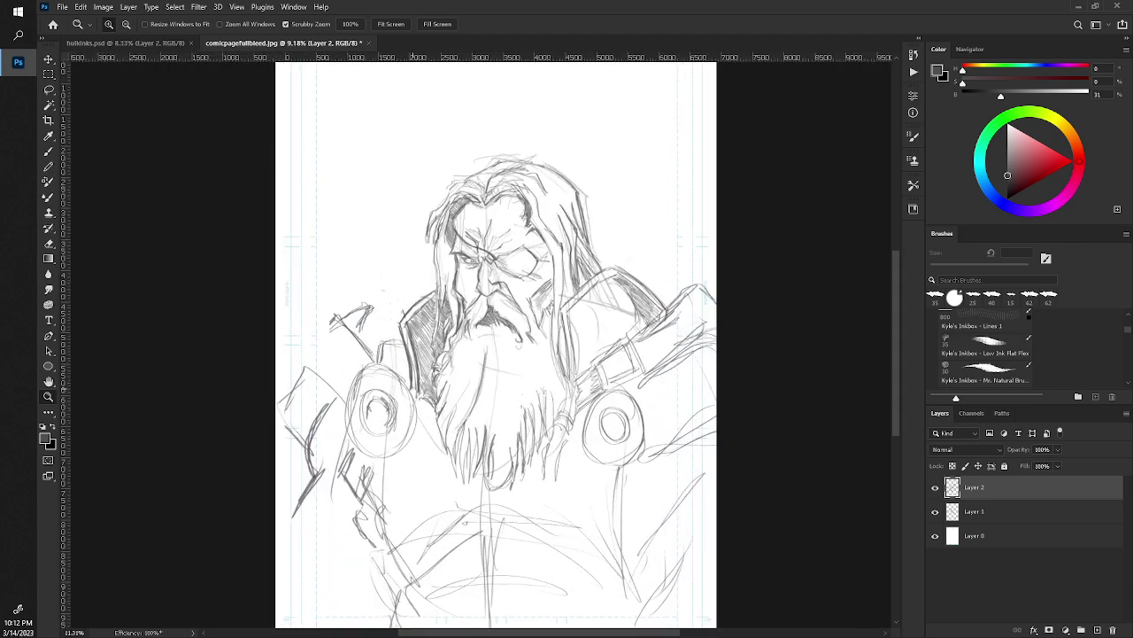
pyautogui.moveTo(417, 376); pyautogui.dragTo(447, 376)
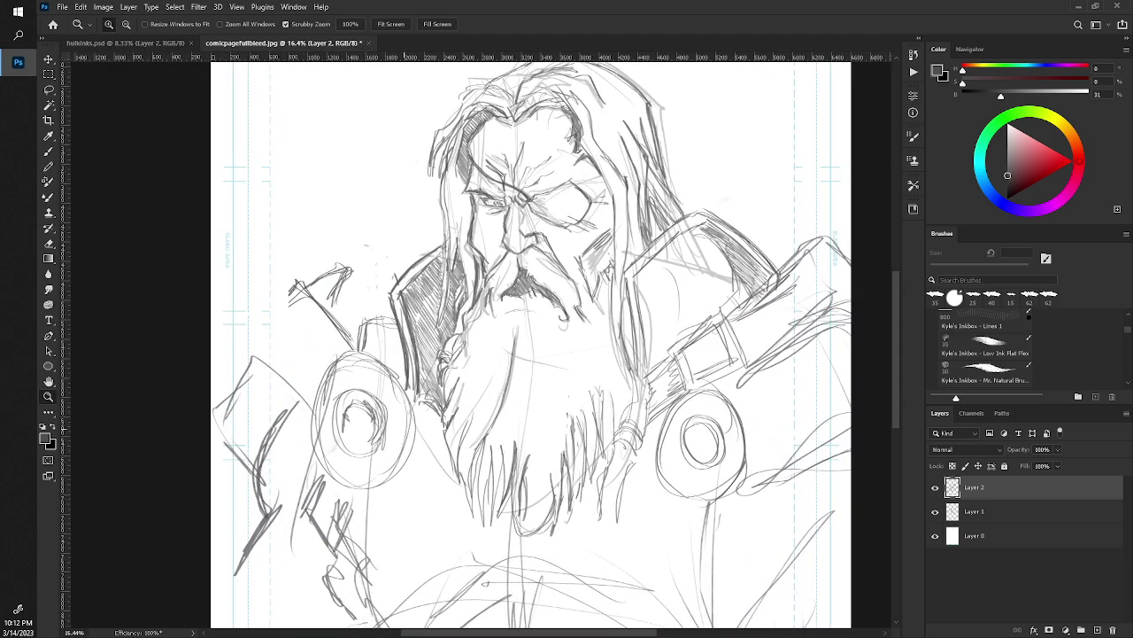
pyautogui.moveTo(387, 421)
pyautogui.mouseDown()
pyautogui.moveTo(368, 421)
pyautogui.moveTo(416, 423)
pyautogui.mouseUp()
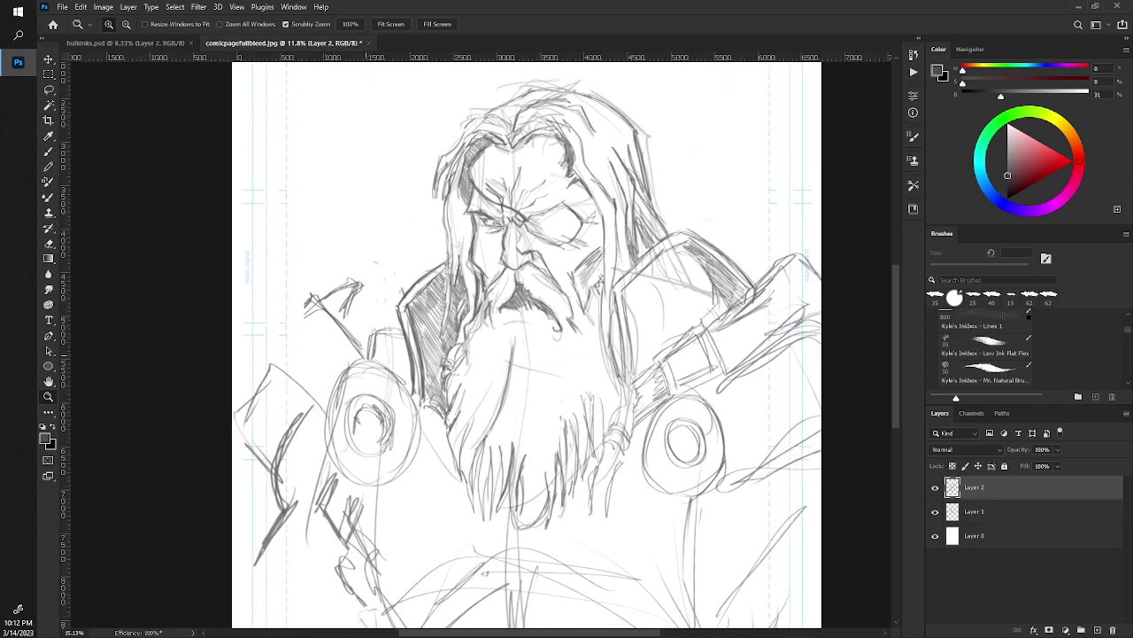
pyautogui.press('b')
pyautogui.scroll(-3, 531, 354)
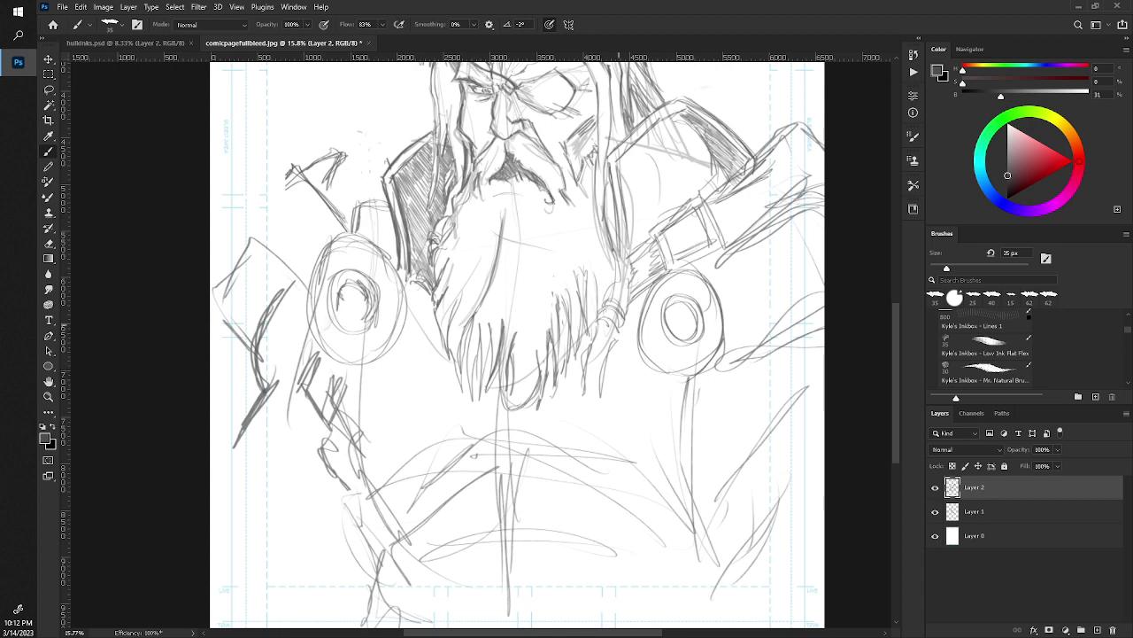
pyautogui.moveTo(619, 320); pyautogui.dragTo(572, 343)
pyautogui.moveTo(639, 373)
pyautogui.mouseDown()
pyautogui.moveTo(494, 439)
pyautogui.moveTo(368, 517)
pyautogui.mouseUp()
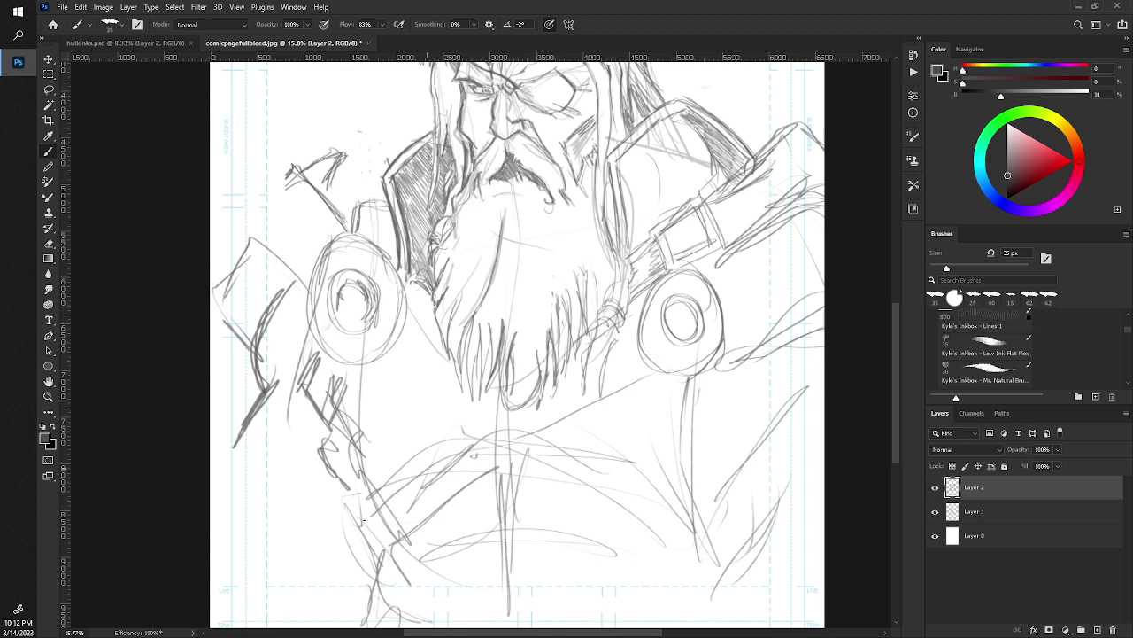
# Add darker diagonal strokes below the beard and lasso the left shoulder disc.
pyautogui.moveTo(436, 474); pyautogui.dragTo(361, 521)
pyautogui.moveTo(513, 444); pyautogui.dragTo(434, 476)
pyautogui.moveTo(462, 391); pyautogui.dragTo(347, 466)
pyautogui.moveTo(450, 393); pyautogui.dragTo(357, 423)
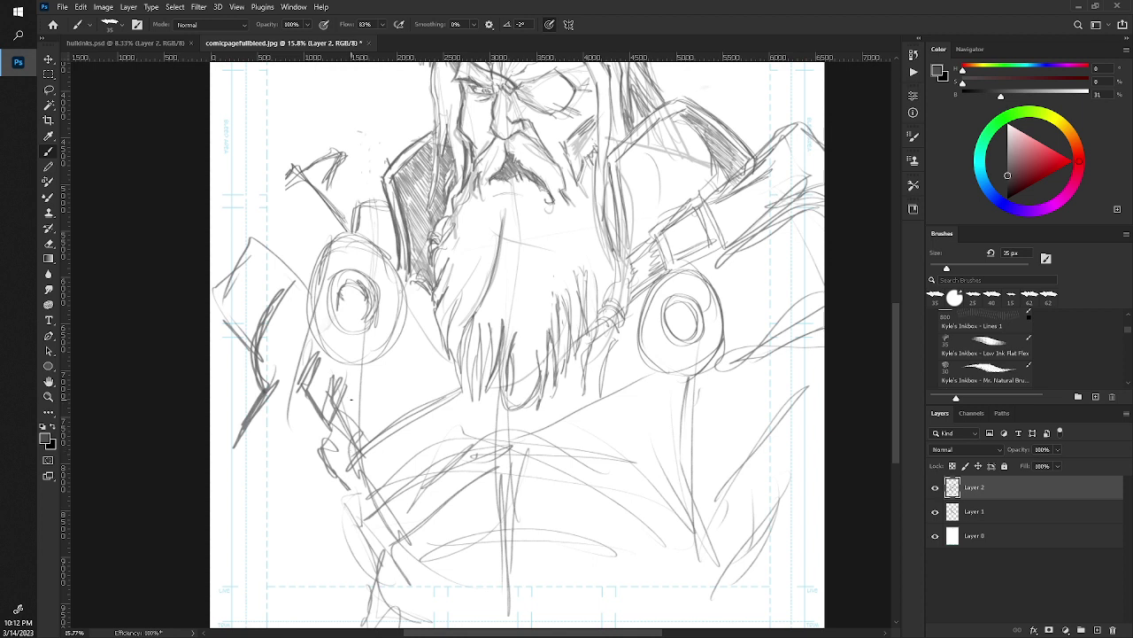
pyautogui.press('l')
pyautogui.moveTo(307, 257)
pyautogui.mouseDown()
pyautogui.moveTo(401, 254)
pyautogui.moveTo(301, 265)
pyautogui.mouseUp()
# Move the selected left shoulder disc down and right, then deselect.
pyautogui.press('v')
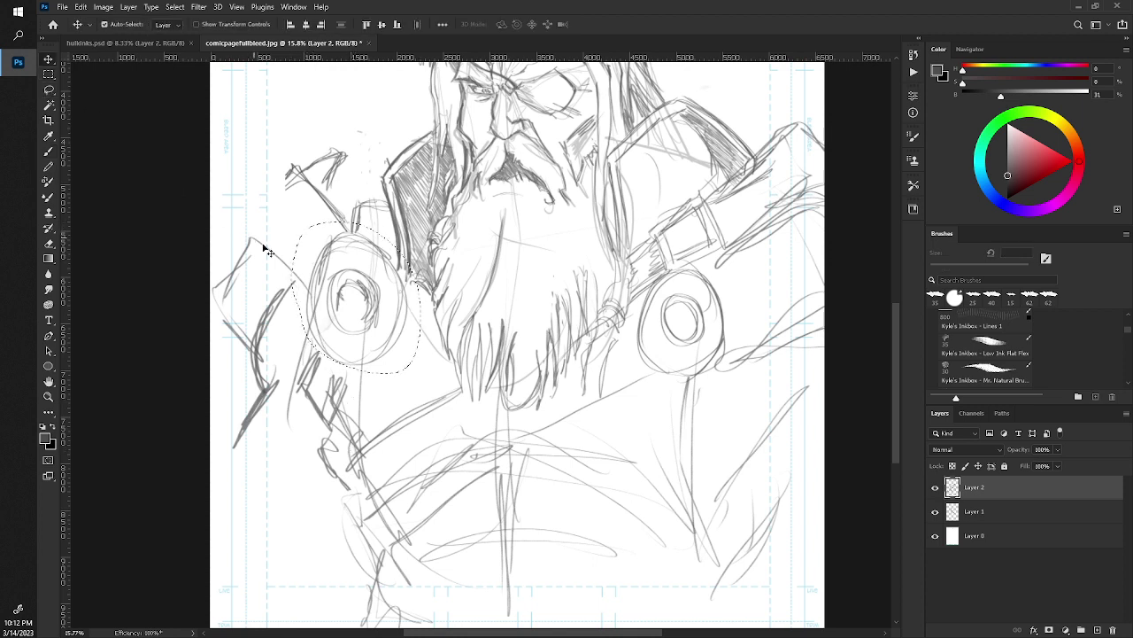
pyautogui.moveTo(336, 298); pyautogui.dragTo(354, 310)
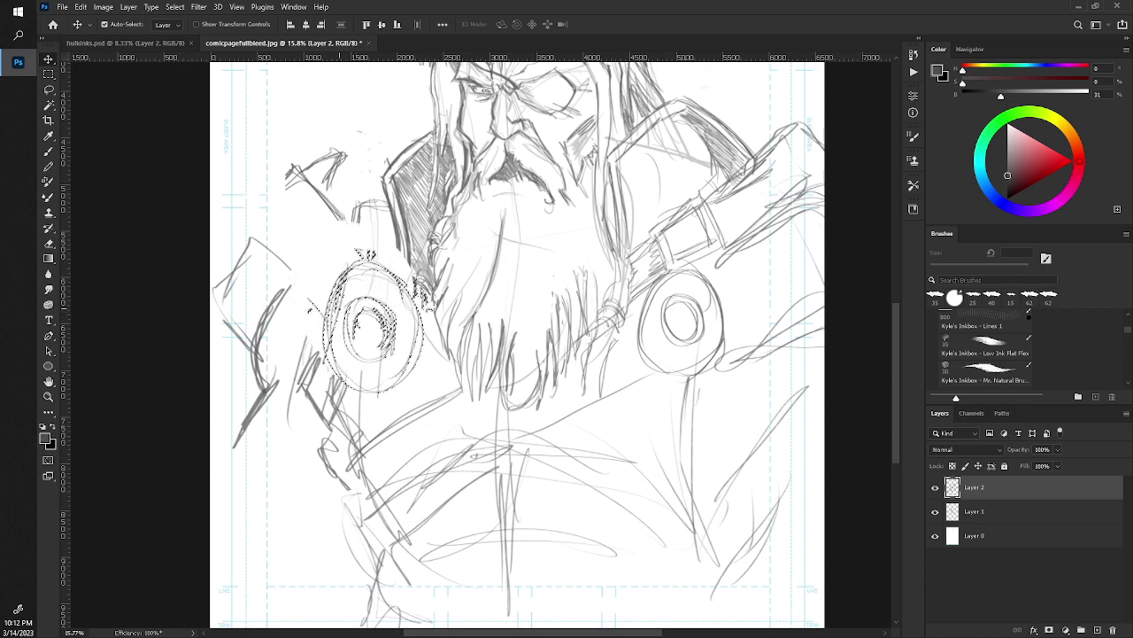
pyautogui.hotkey('ctrl', 'd')
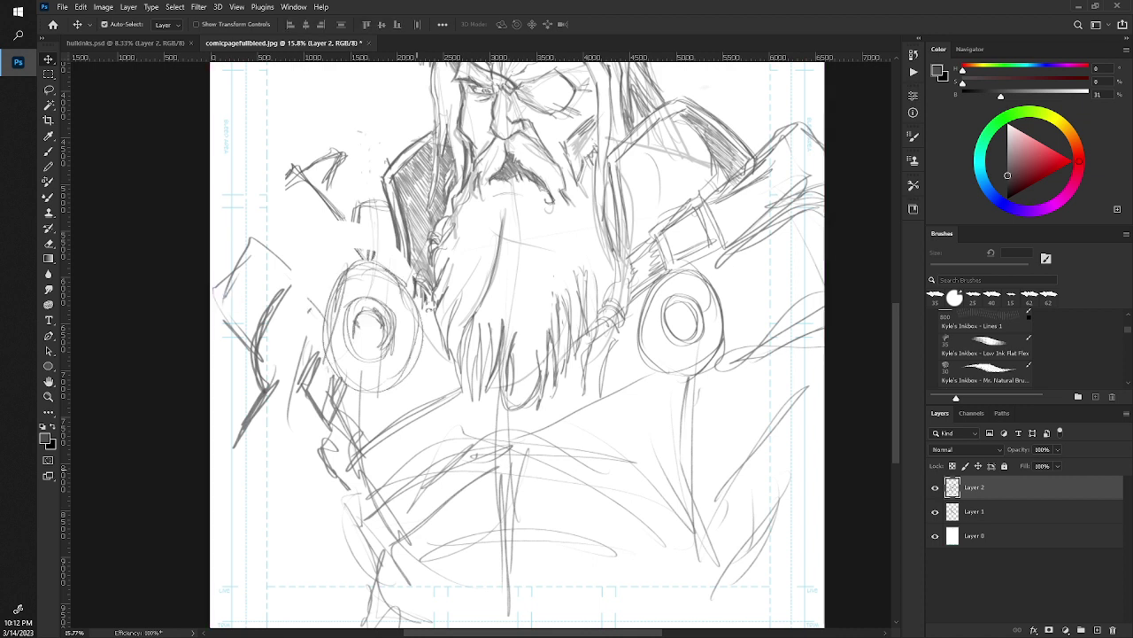
# Hatch the shadow beside the beard and redraw the left shoulder disc outline darker.
pyautogui.press('b')
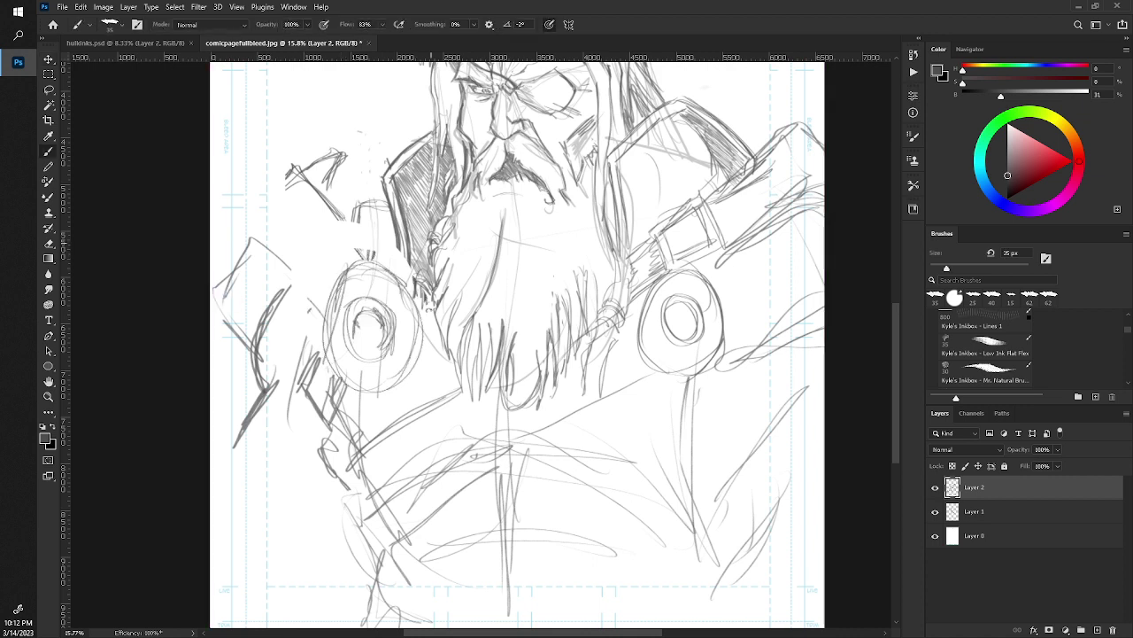
pyautogui.moveTo(400, 235); pyautogui.dragTo(400, 282)
pyautogui.moveTo(409, 262); pyautogui.dragTo(409, 289)
pyautogui.moveTo(407, 242); pyautogui.dragTo(407, 289)
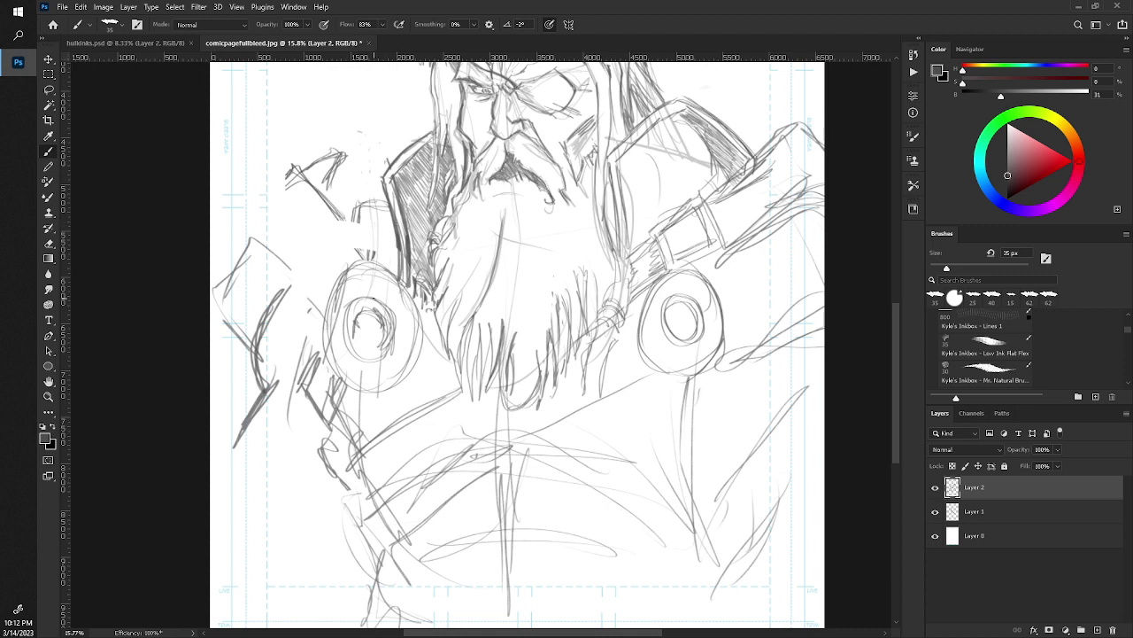
pyautogui.moveTo(339, 278)
pyautogui.mouseDown()
pyautogui.moveTo(322, 363)
pyautogui.moveTo(347, 380)
pyautogui.moveTo(423, 275)
pyautogui.moveTo(416, 350)
pyautogui.moveTo(324, 324)
pyautogui.moveTo(399, 275)
pyautogui.moveTo(413, 316)
pyautogui.moveTo(334, 291)
pyautogui.mouseUp()
# Sketch diagonal strokes above the left shoulder disc and hatching to its left.
pyautogui.moveTo(361, 247); pyautogui.dragTo(303, 191)
pyautogui.moveTo(311, 196); pyautogui.dragTo(373, 266)
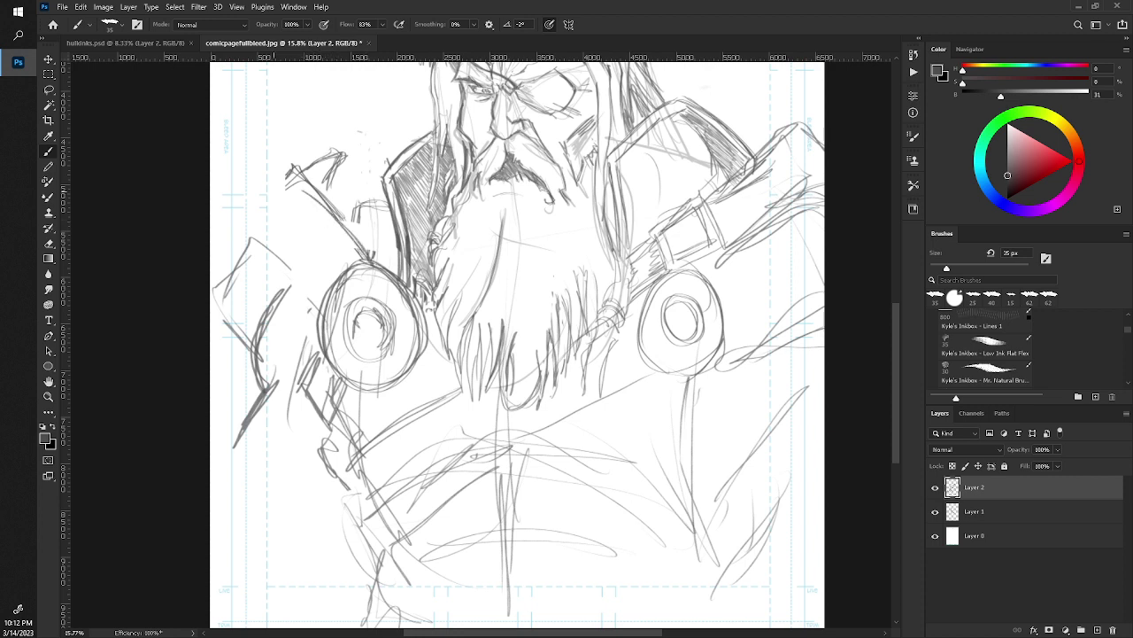
pyautogui.moveTo(258, 287); pyautogui.dragTo(312, 312)
pyautogui.moveTo(316, 269); pyautogui.dragTo(266, 301)
pyautogui.moveTo(249, 262)
pyautogui.mouseDown()
pyautogui.moveTo(218, 313)
pyautogui.moveTo(221, 356)
pyautogui.mouseUp()
pyautogui.moveTo(253, 314)
pyautogui.mouseDown()
pyautogui.moveTo(228, 340)
pyautogui.moveTo(228, 329)
pyautogui.mouseUp()
pyautogui.moveTo(266, 288)
pyautogui.mouseDown()
pyautogui.moveTo(241, 317)
pyautogui.moveTo(253, 299)
pyautogui.mouseUp()
# Zoom out and erase stray lines at the lower left and below the beard with an enlarged eraser.
pyautogui.press('z')
pyautogui.moveTo(301, 232)
pyautogui.mouseDown()
pyautogui.moveTo(278, 228)
pyautogui.moveTo(308, 271)
pyautogui.mouseUp()
pyautogui.press('b')
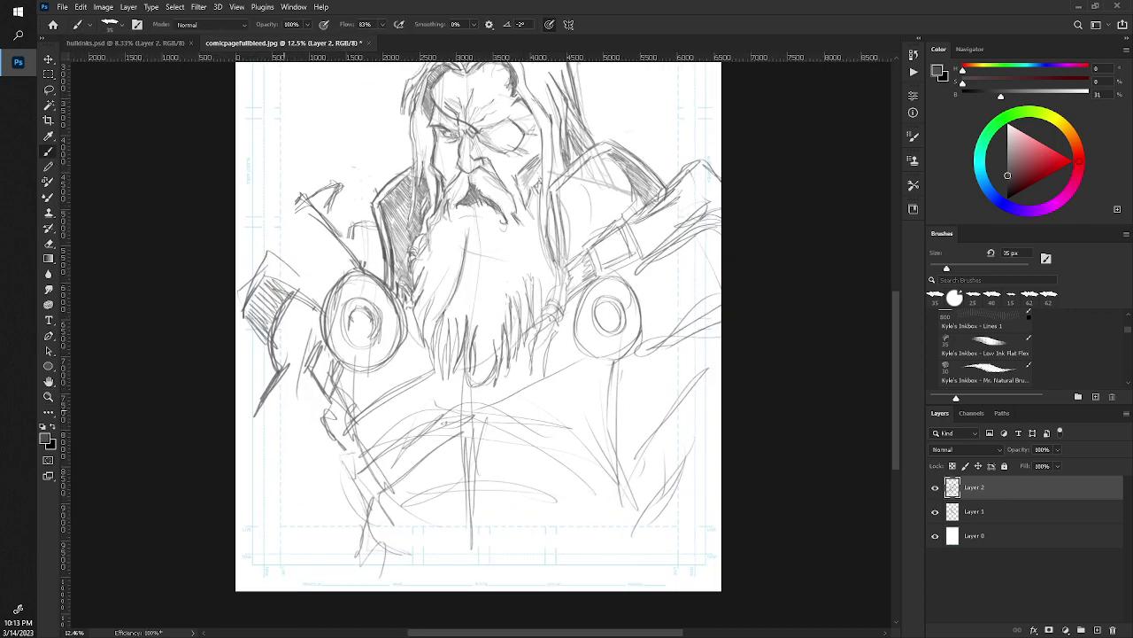
pyautogui.press('e')
pyautogui.moveTo(262, 409); pyautogui.dragTo(285, 366)
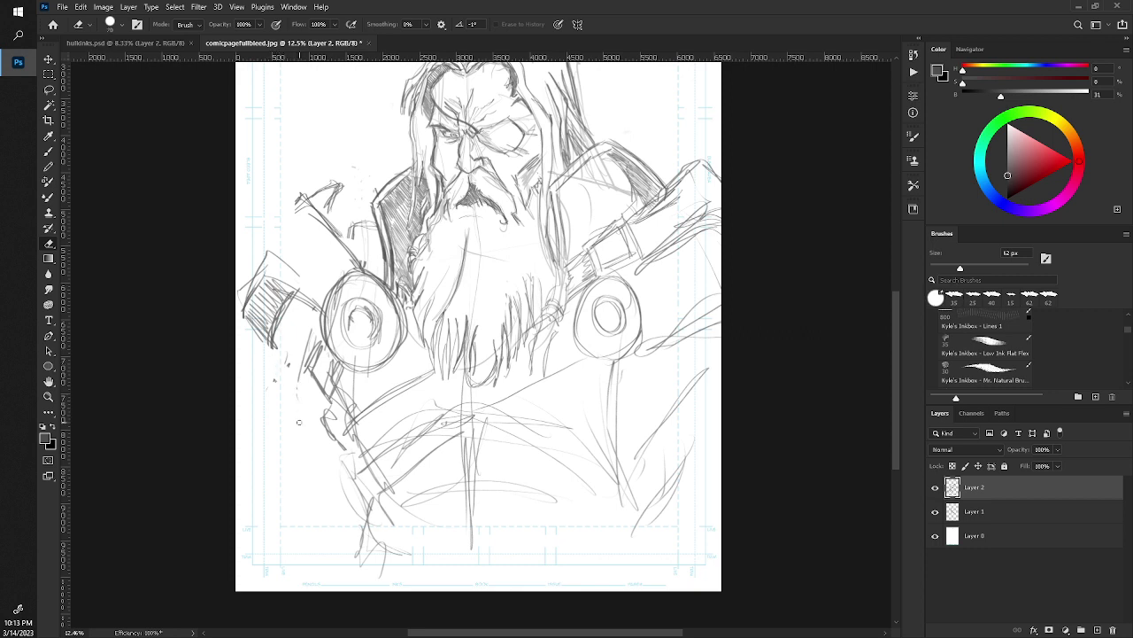
pyautogui.press(']')
pyautogui.press(']')
pyautogui.press(']')
pyautogui.press(']')
pyautogui.press(']')
pyautogui.press(']')
pyautogui.moveTo(283, 371)
pyautogui.mouseDown()
pyautogui.moveTo(325, 422)
pyautogui.moveTo(397, 448)
pyautogui.moveTo(410, 481)
pyautogui.moveTo(386, 467)
pyautogui.moveTo(368, 496)
pyautogui.moveTo(332, 443)
pyautogui.moveTo(378, 556)
pyautogui.moveTo(363, 513)
pyautogui.mouseUp()
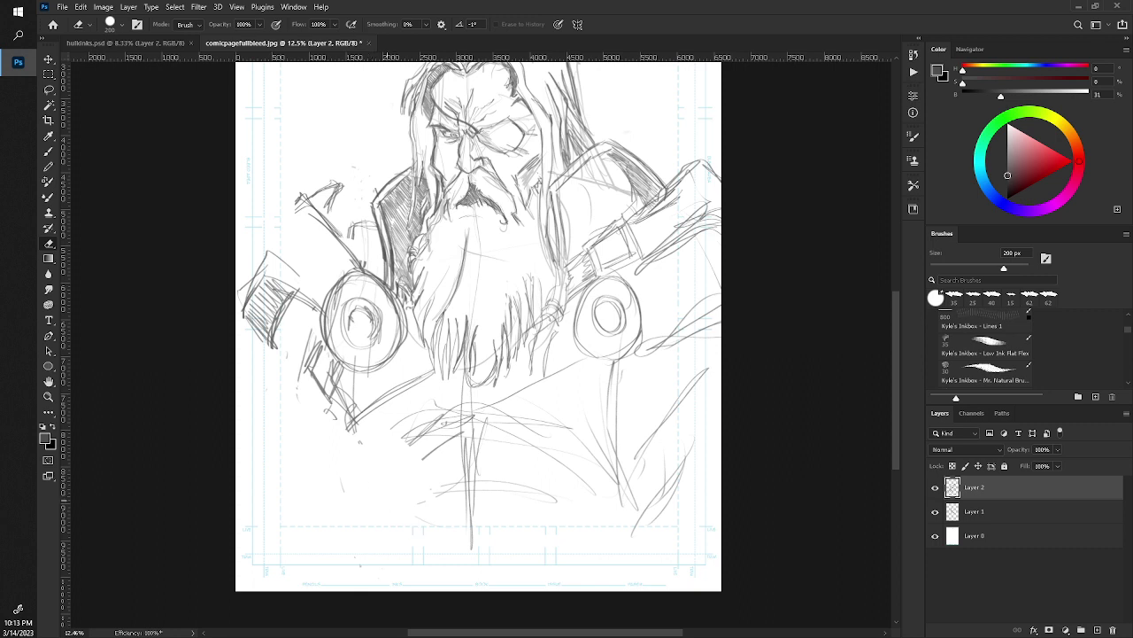
# Redraw vertical and diagonal strokes below the beard.
pyautogui.press('b')
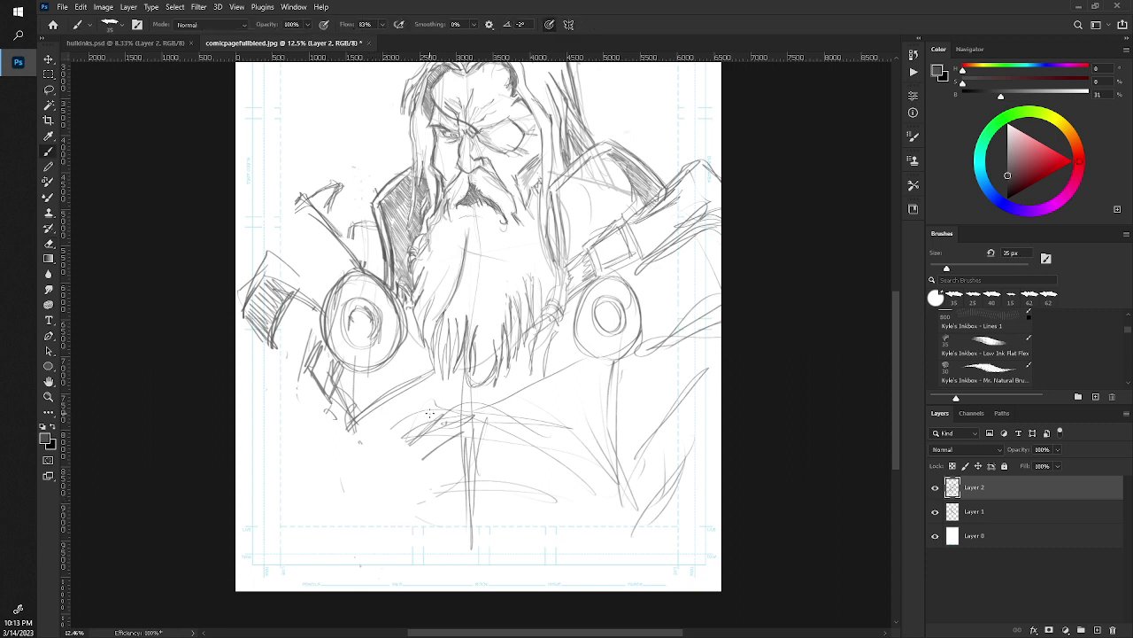
pyautogui.moveTo(416, 350); pyautogui.dragTo(416, 396)
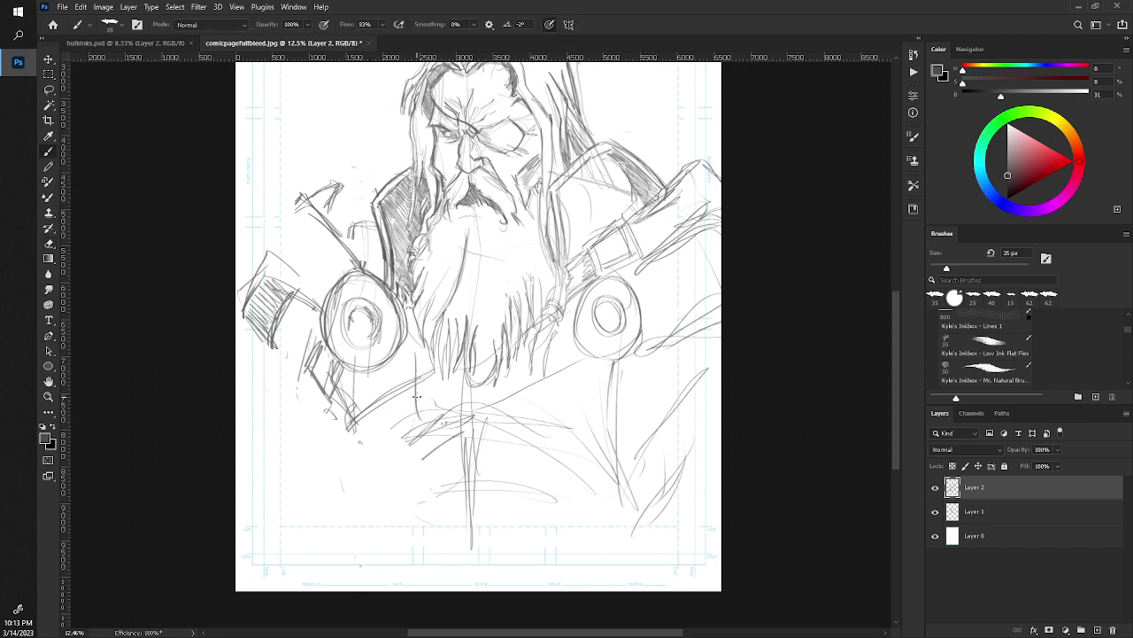
pyautogui.moveTo(412, 356)
pyautogui.mouseDown()
pyautogui.moveTo(411, 408)
pyautogui.moveTo(464, 461)
pyautogui.moveTo(618, 375)
pyautogui.mouseUp()
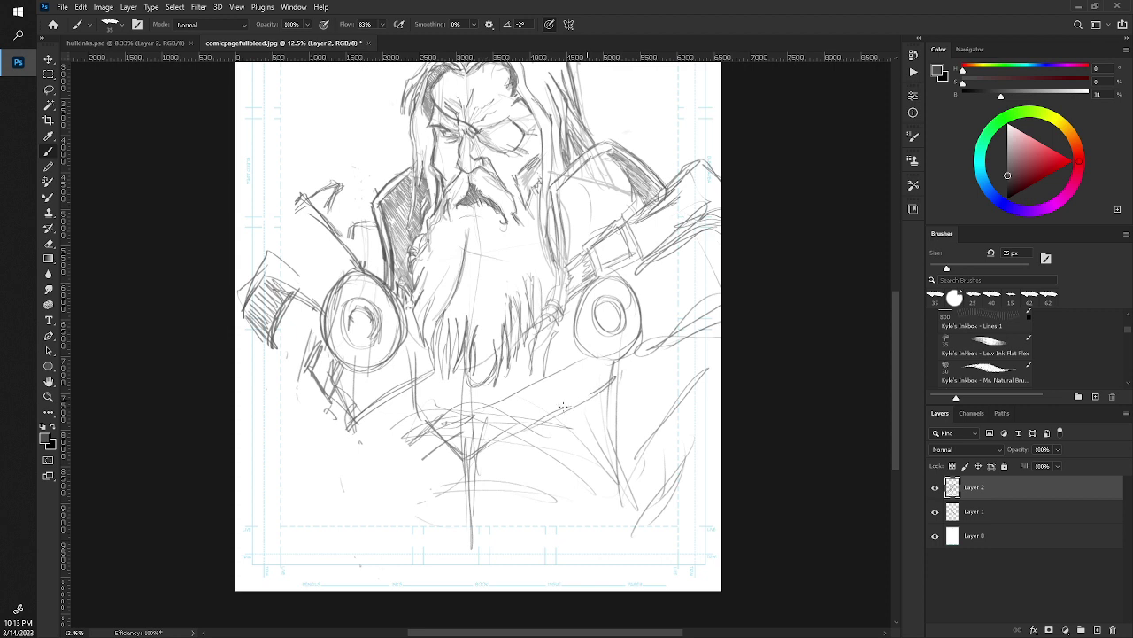
pyautogui.moveTo(464, 459)
pyautogui.mouseDown()
pyautogui.moveTo(591, 393)
pyautogui.moveTo(462, 450)
pyautogui.moveTo(596, 375)
pyautogui.mouseUp()
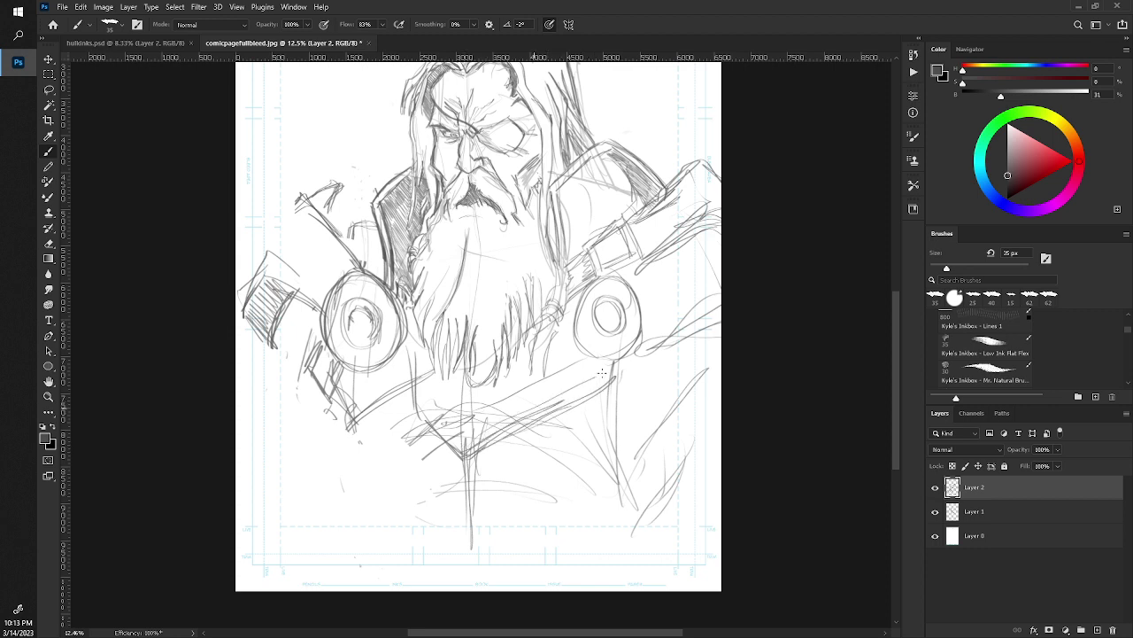
pyautogui.moveTo(526, 416); pyautogui.dragTo(607, 368)
pyautogui.moveTo(475, 449)
pyautogui.mouseDown()
pyautogui.moveTo(524, 414)
pyautogui.moveTo(576, 400)
pyautogui.mouseUp()
# Redraw and thicken the right shoulder disc outline and its inner ring.
pyautogui.moveTo(573, 335)
pyautogui.mouseDown()
pyautogui.moveTo(618, 282)
pyautogui.moveTo(569, 363)
pyautogui.mouseUp()
pyautogui.moveTo(577, 301)
pyautogui.mouseDown()
pyautogui.moveTo(647, 365)
pyautogui.moveTo(654, 318)
pyautogui.moveTo(620, 369)
pyautogui.mouseUp()
pyautogui.moveTo(605, 285)
pyautogui.mouseDown()
pyautogui.moveTo(571, 329)
pyautogui.moveTo(653, 352)
pyautogui.mouseUp()
pyautogui.moveTo(609, 370)
pyautogui.mouseDown()
pyautogui.moveTo(591, 299)
pyautogui.moveTo(600, 328)
pyautogui.moveTo(638, 345)
pyautogui.mouseUp()
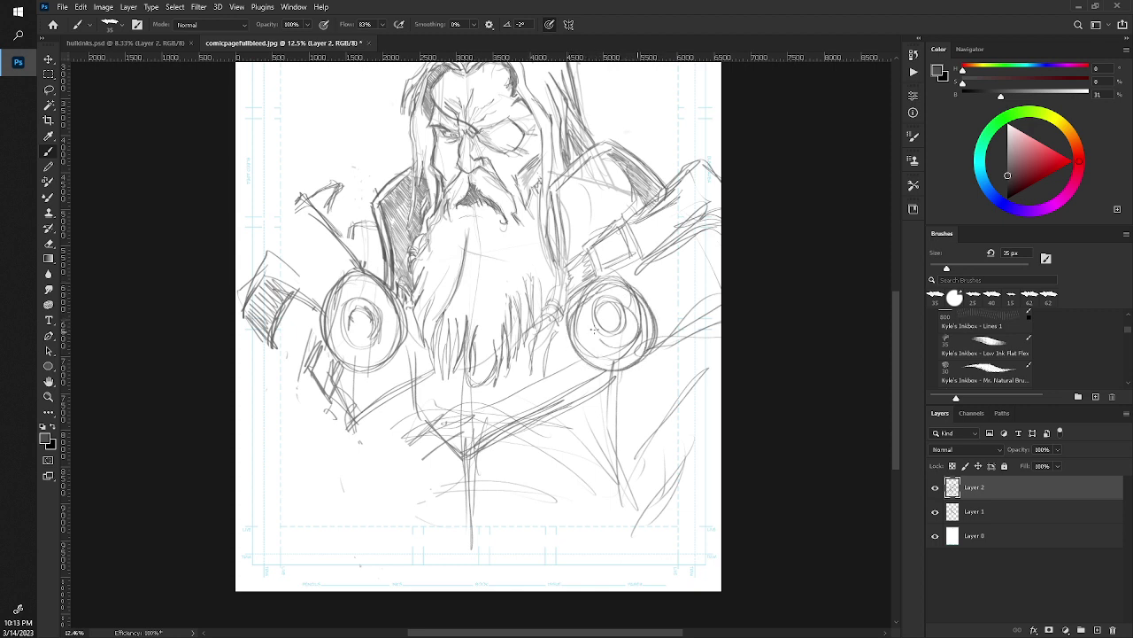
pyautogui.moveTo(615, 299); pyautogui.dragTo(592, 337)
pyautogui.moveTo(607, 301); pyautogui.dragTo(631, 345)
pyautogui.moveTo(633, 324)
pyautogui.mouseDown()
pyautogui.moveTo(597, 304)
pyautogui.moveTo(620, 342)
pyautogui.mouseUp()
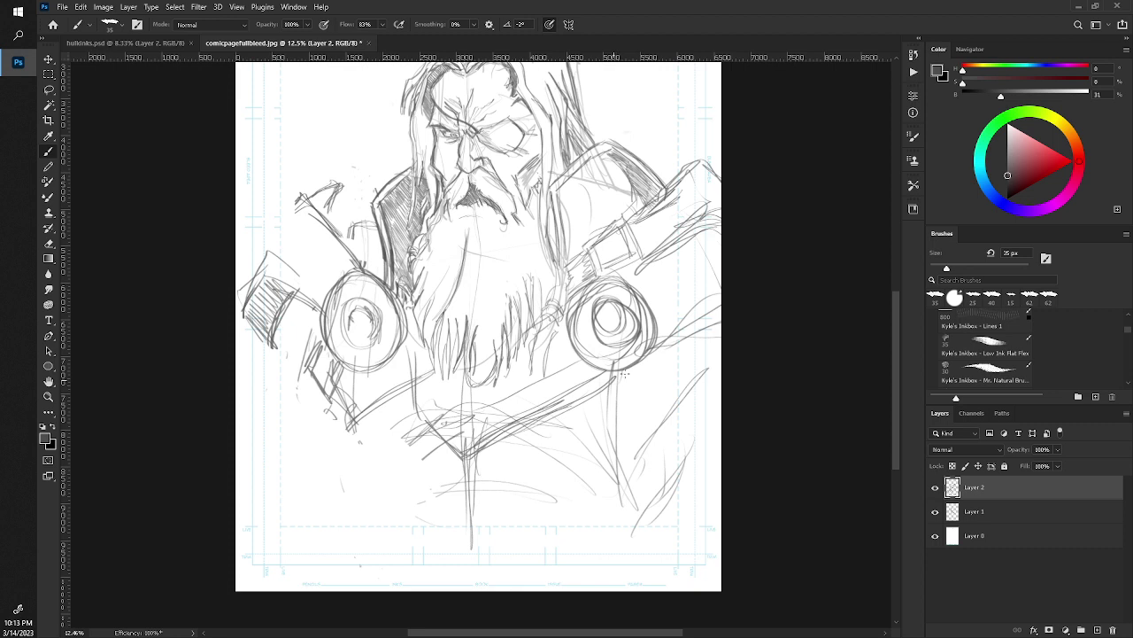
# Extend lines from the right shoulder disc out to the page edge.
pyautogui.moveTo(623, 374)
pyautogui.mouseDown()
pyautogui.moveTo(723, 335)
pyautogui.moveTo(619, 377)
pyautogui.mouseUp()
pyautogui.moveTo(698, 333); pyautogui.dragTo(741, 324)
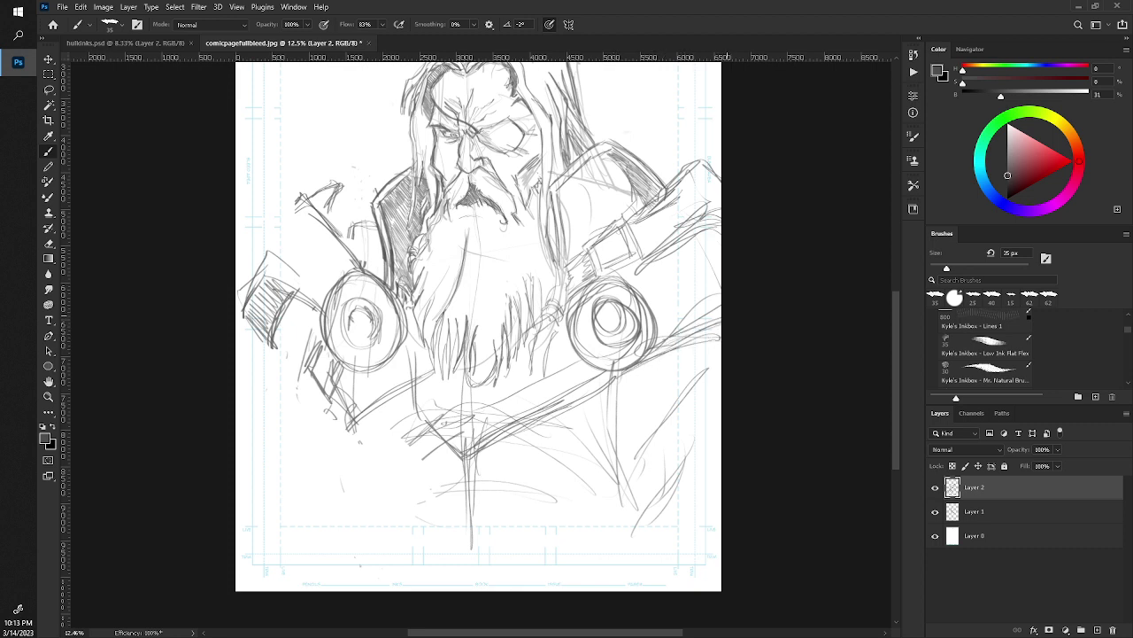
pyautogui.moveTo(662, 340)
pyautogui.mouseDown()
pyautogui.moveTo(731, 319)
pyautogui.moveTo(705, 276)
pyautogui.moveTo(680, 286)
pyautogui.moveTo(694, 249)
pyautogui.moveTo(701, 276)
pyautogui.moveTo(685, 281)
pyautogui.mouseUp()
# Zoom in on the face and deepen the shadow hatching to its right.
pyautogui.scroll(2, 310, 436)
pyautogui.scroll(2, 310, 436)
pyautogui.scroll(2, 310, 437)
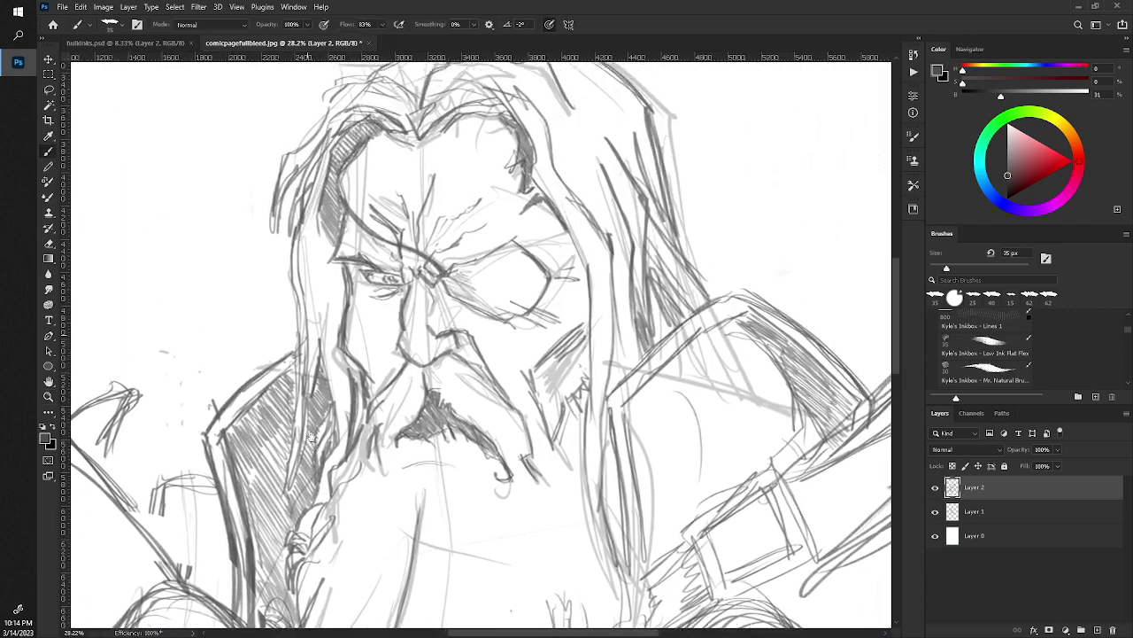
pyautogui.scroll(1, 310, 436)
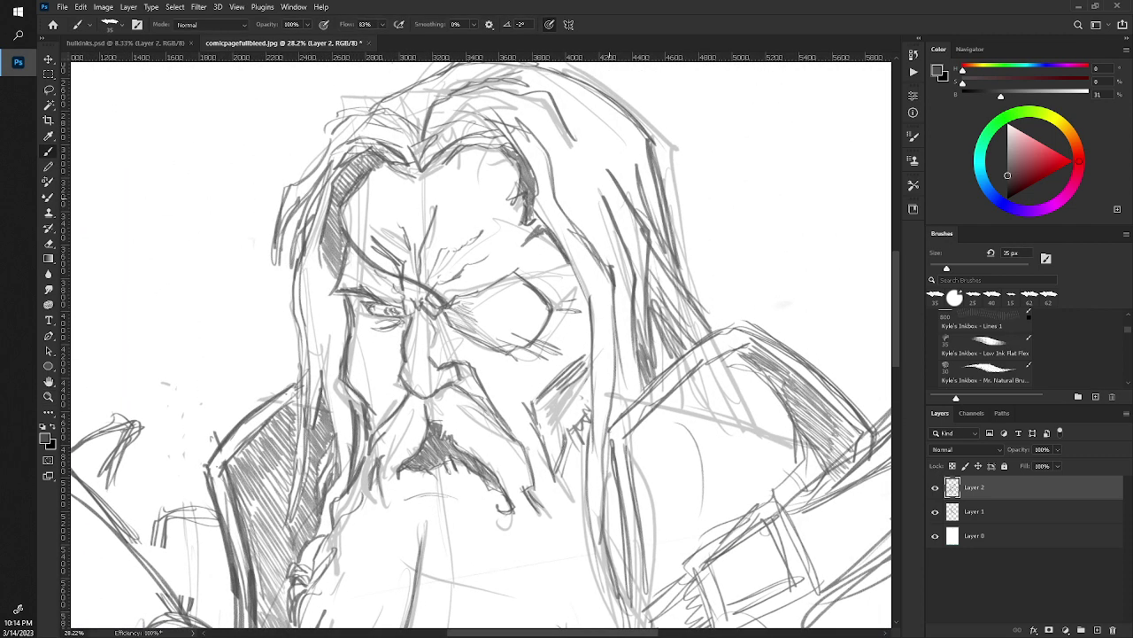
pyautogui.moveTo(533, 400)
pyautogui.mouseDown()
pyautogui.moveTo(581, 343)
pyautogui.moveTo(536, 411)
pyautogui.moveTo(548, 461)
pyautogui.mouseUp()
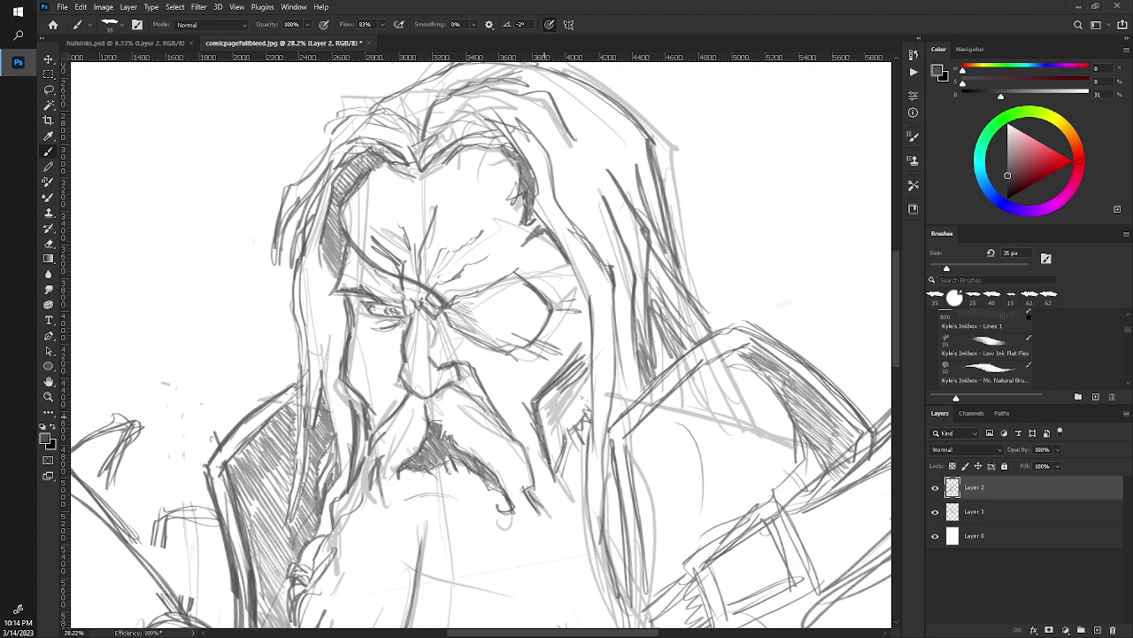
pyautogui.moveTo(536, 411)
pyautogui.mouseDown()
pyautogui.moveTo(554, 467)
pyautogui.moveTo(549, 444)
pyautogui.mouseUp()
pyautogui.moveTo(576, 390)
pyautogui.mouseDown()
pyautogui.moveTo(565, 432)
pyautogui.moveTo(568, 414)
pyautogui.mouseUp()
pyautogui.moveTo(589, 363)
pyautogui.mouseDown()
pyautogui.moveTo(586, 395)
pyautogui.moveTo(590, 328)
pyautogui.mouseUp()
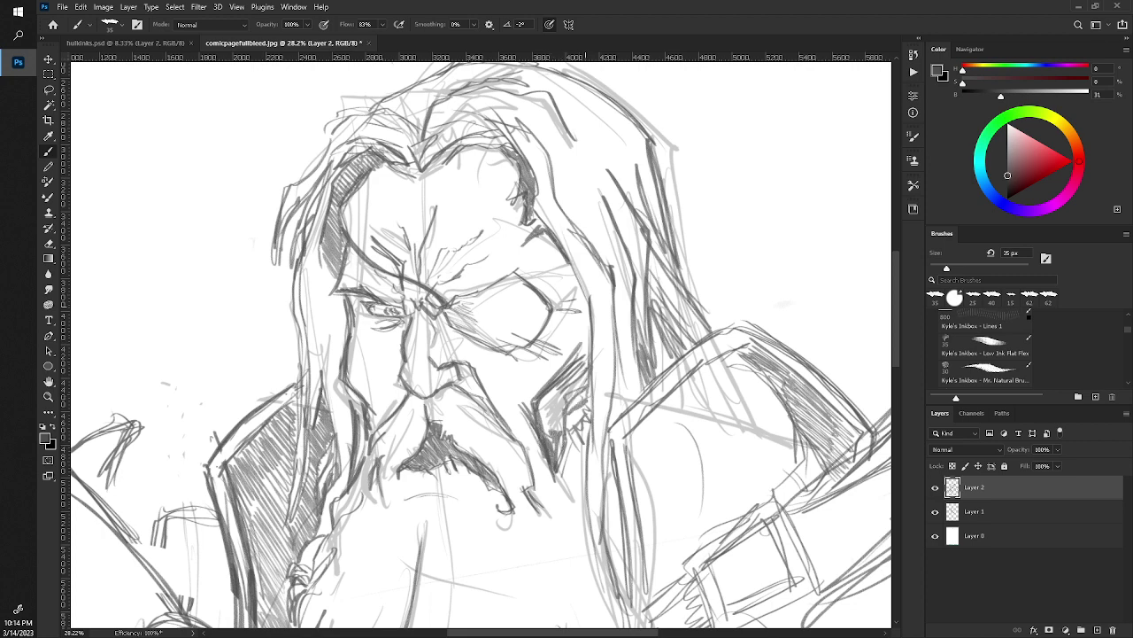
# Darken the hair strands on the right side of the face.
pyautogui.moveTo(554, 234)
pyautogui.mouseDown()
pyautogui.moveTo(588, 333)
pyautogui.moveTo(577, 292)
pyautogui.mouseUp()
pyautogui.moveTo(575, 294); pyautogui.dragTo(590, 335)
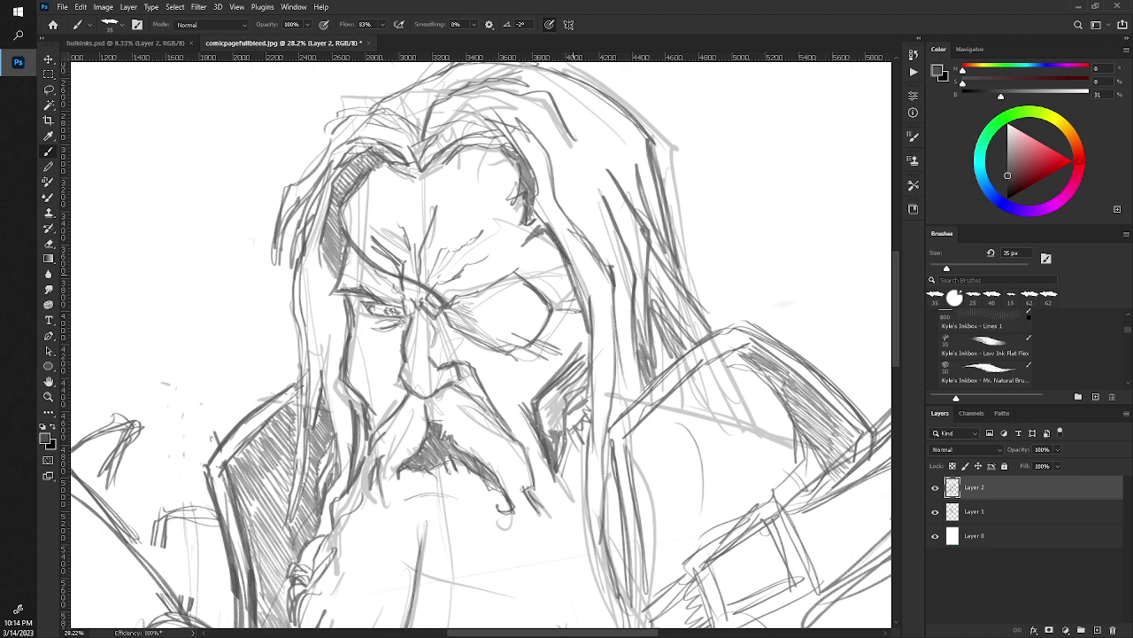
pyautogui.moveTo(530, 208); pyautogui.dragTo(585, 301)
pyautogui.moveTo(568, 264); pyautogui.dragTo(586, 311)
pyautogui.moveTo(521, 157); pyautogui.dragTo(565, 271)
pyautogui.moveTo(583, 313)
pyautogui.mouseDown()
pyautogui.moveTo(594, 344)
pyautogui.moveTo(597, 539)
pyautogui.mouseUp()
# Darken the long hair strand down the right side and zoom out to the full page.
pyautogui.moveTo(585, 458); pyautogui.dragTo(601, 550)
pyautogui.moveTo(583, 347); pyautogui.dragTo(588, 458)
pyautogui.moveTo(577, 278); pyautogui.dragTo(595, 346)
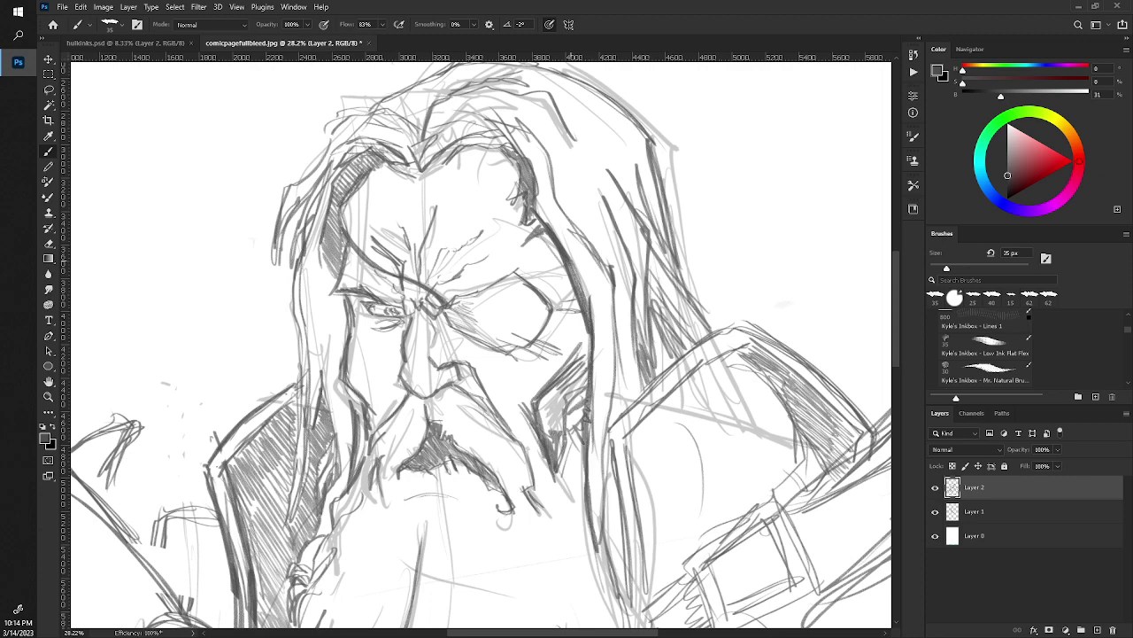
pyautogui.press('z')
pyautogui.moveTo(425, 310)
pyautogui.mouseDown()
pyautogui.moveTo(283, 309)
pyautogui.moveTo(296, 350)
pyautogui.mouseUp()
# Adjust the zoom and sketch the hammer handle's angled shape below the beard.
pyautogui.click(320, 395)
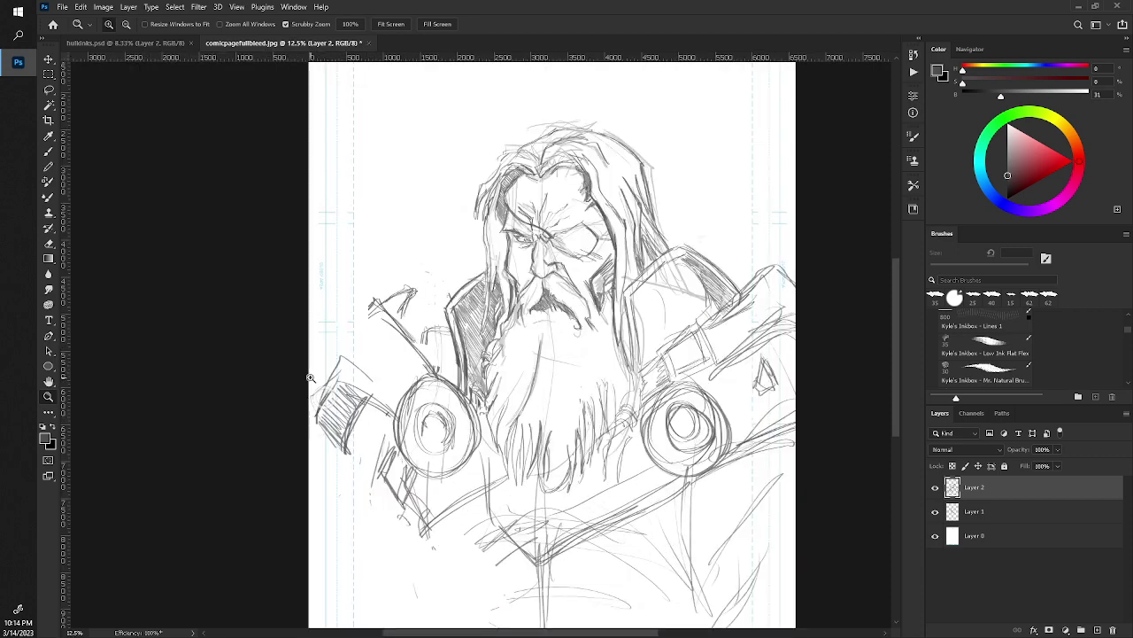
pyautogui.moveTo(336, 407); pyautogui.dragTo(321, 391)
pyautogui.press('b')
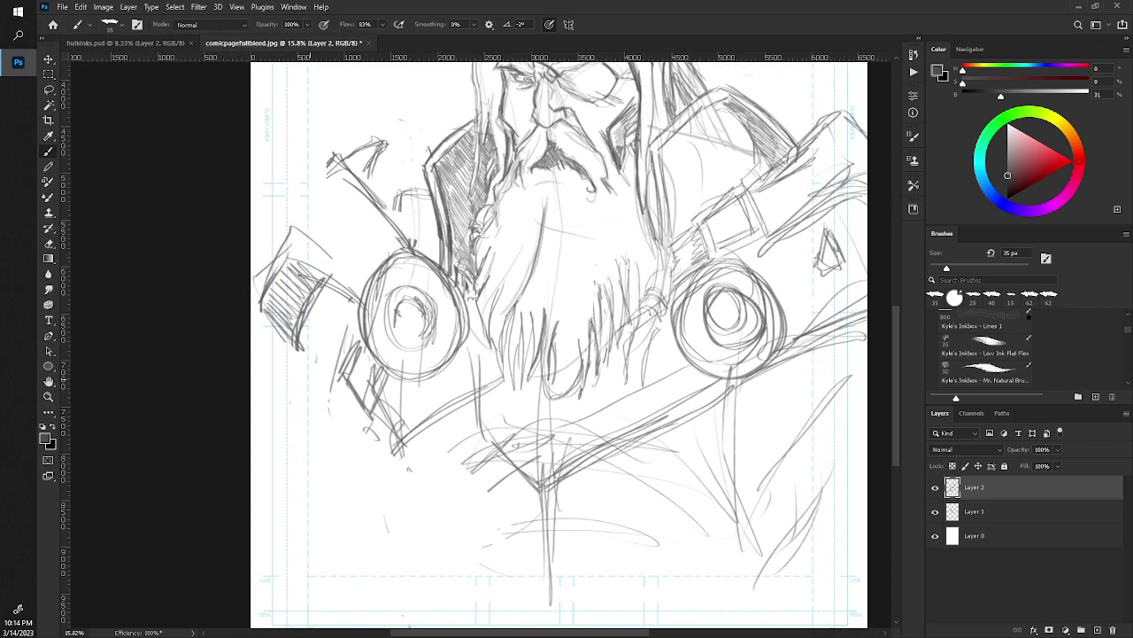
pyautogui.moveTo(461, 469)
pyautogui.mouseDown()
pyautogui.moveTo(428, 413)
pyautogui.moveTo(455, 467)
pyautogui.mouseUp()
pyautogui.moveTo(418, 422); pyautogui.dragTo(466, 482)
pyautogui.moveTo(429, 437)
pyautogui.mouseDown()
pyautogui.moveTo(457, 484)
pyautogui.moveTo(480, 485)
pyautogui.mouseUp()
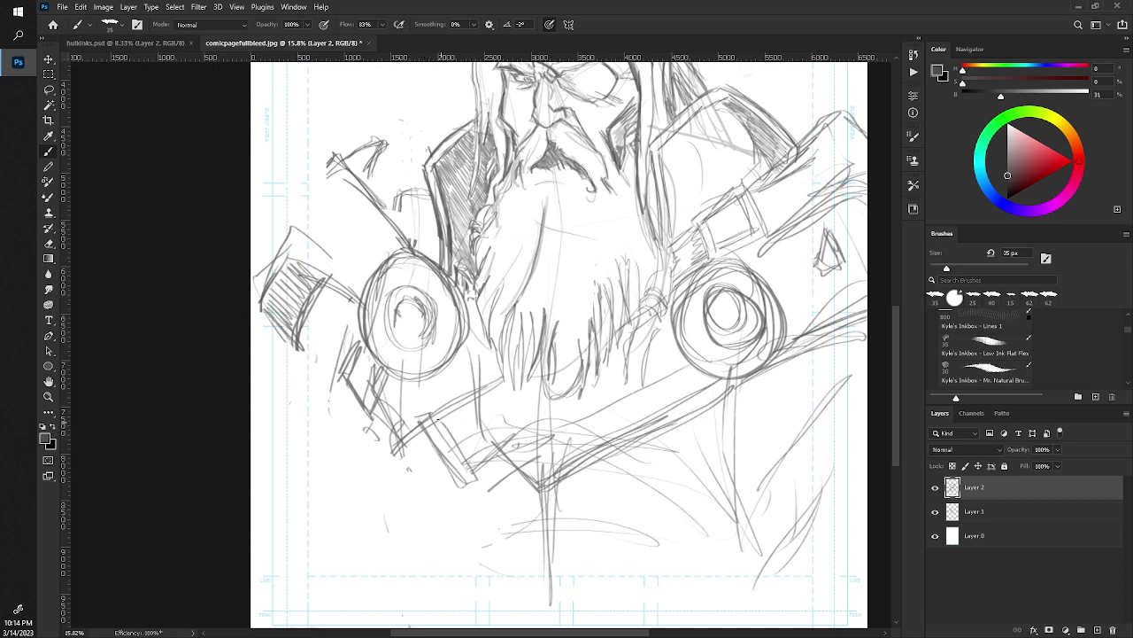
pyautogui.moveTo(427, 407)
pyautogui.mouseDown()
pyautogui.moveTo(473, 468)
pyautogui.moveTo(469, 492)
pyautogui.moveTo(438, 406)
pyautogui.moveTo(427, 407)
pyautogui.mouseUp()
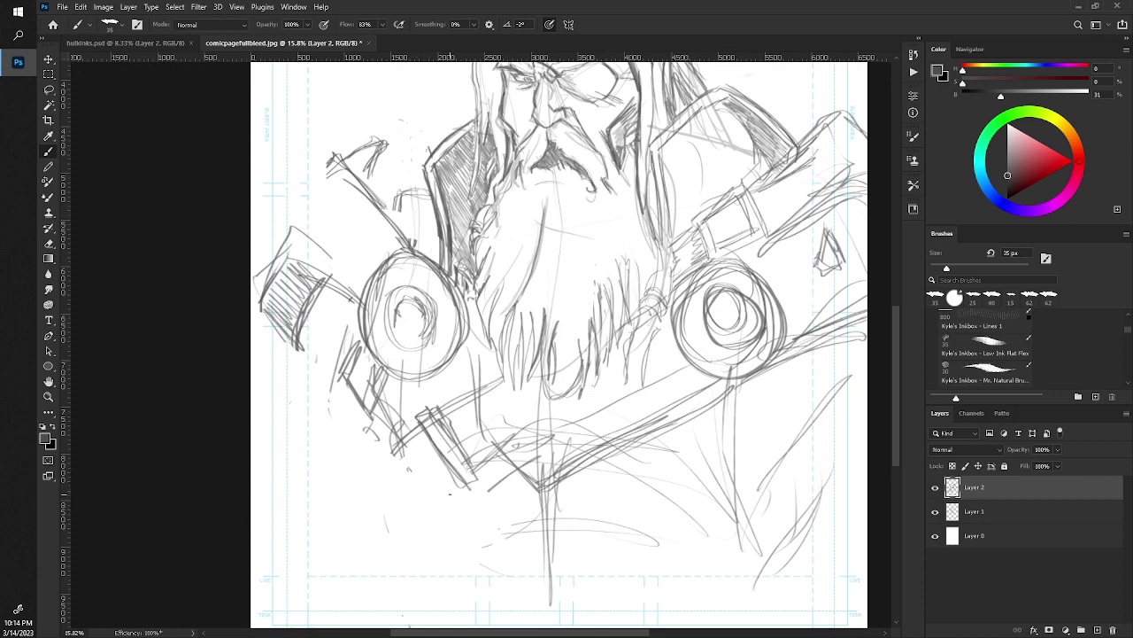
# Extend the handle diagonally downward and darken the inner curve of the hook.
pyautogui.moveTo(395, 455); pyautogui.dragTo(422, 499)
pyautogui.moveTo(391, 452)
pyautogui.mouseDown()
pyautogui.moveTo(431, 508)
pyautogui.moveTo(517, 521)
pyautogui.moveTo(443, 531)
pyautogui.moveTo(517, 496)
pyautogui.moveTo(460, 533)
pyautogui.moveTo(440, 516)
pyautogui.mouseUp()
pyautogui.moveTo(493, 485)
pyautogui.mouseDown()
pyautogui.moveTo(448, 510)
pyautogui.moveTo(483, 487)
pyautogui.mouseUp()
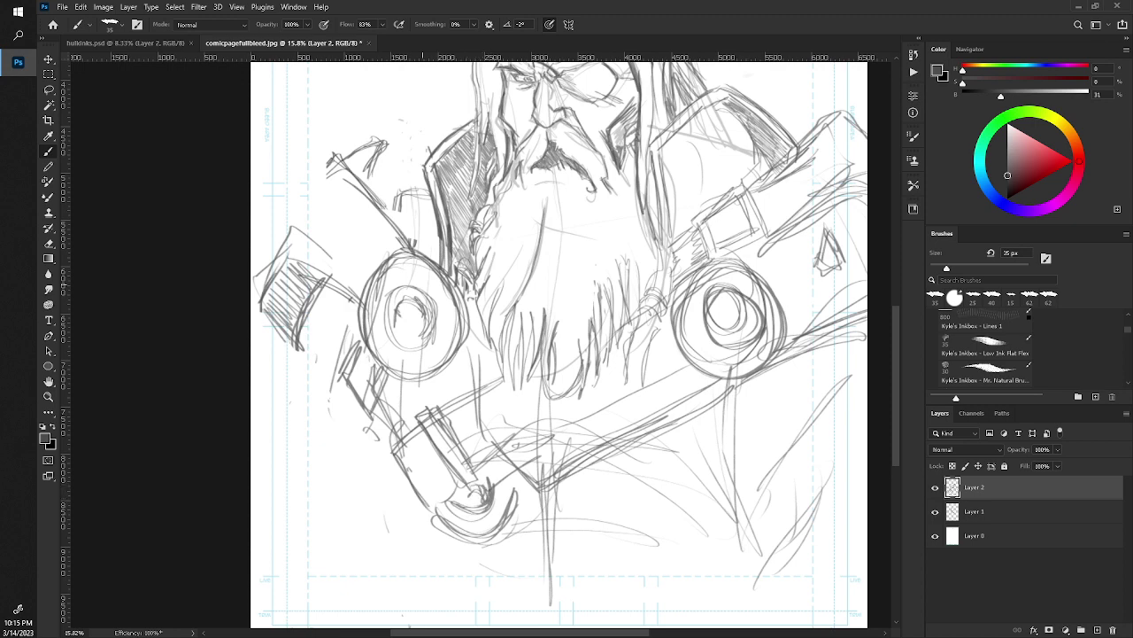
# Darken the left shoulder disc's centre ring, then zoom out to the whole page.
pyautogui.moveTo(429, 310)
pyautogui.mouseDown()
pyautogui.moveTo(423, 331)
pyautogui.moveTo(426, 322)
pyautogui.mouseUp()
pyautogui.moveTo(432, 308)
pyautogui.mouseDown()
pyautogui.moveTo(423, 325)
pyautogui.moveTo(420, 301)
pyautogui.moveTo(393, 303)
pyautogui.moveTo(407, 342)
pyautogui.mouseUp()
pyautogui.moveTo(391, 317)
pyautogui.mouseDown()
pyautogui.moveTo(400, 327)
pyautogui.moveTo(386, 301)
pyautogui.moveTo(390, 341)
pyautogui.moveTo(443, 292)
pyautogui.moveTo(441, 310)
pyautogui.moveTo(422, 293)
pyautogui.moveTo(391, 339)
pyautogui.mouseUp()
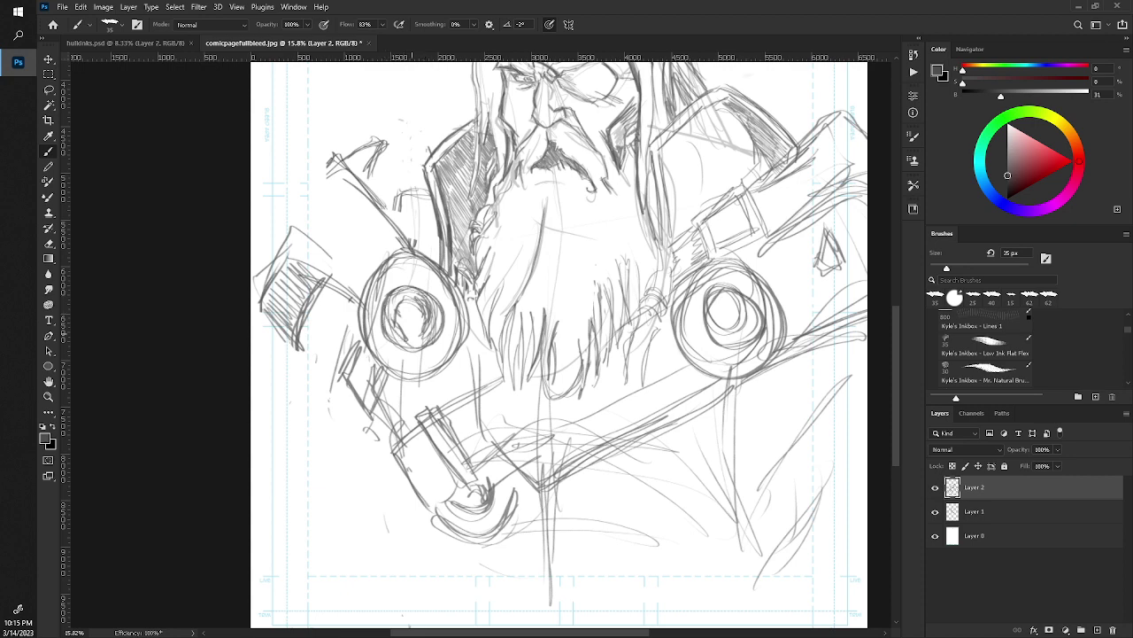
pyautogui.press('z')
pyautogui.moveTo(478, 354); pyautogui.dragTo(408, 354)
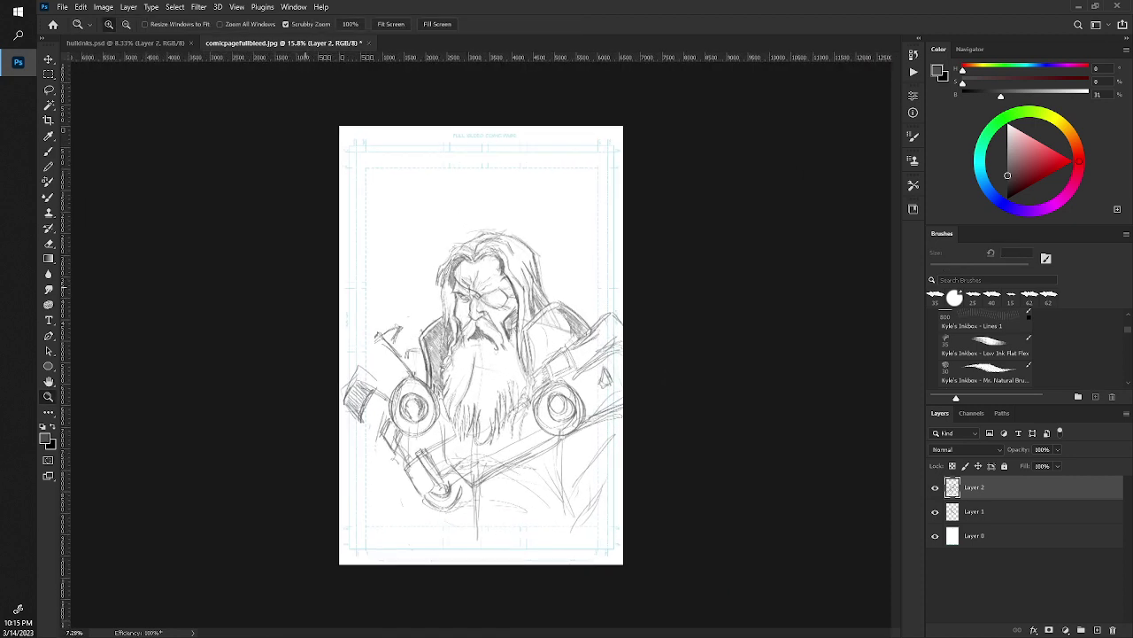
# Zoom in on the face and darken its left edge and beard down to the eye.
pyautogui.moveTo(483, 348); pyautogui.dragTo(514, 348)
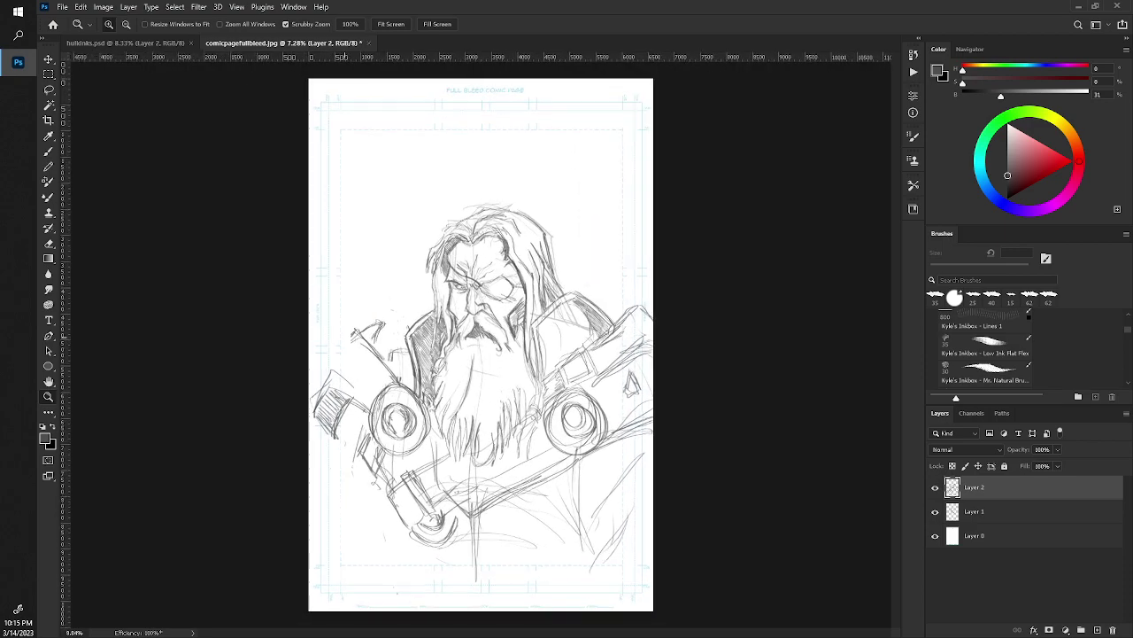
pyautogui.moveTo(265, 321); pyautogui.dragTo(336, 321)
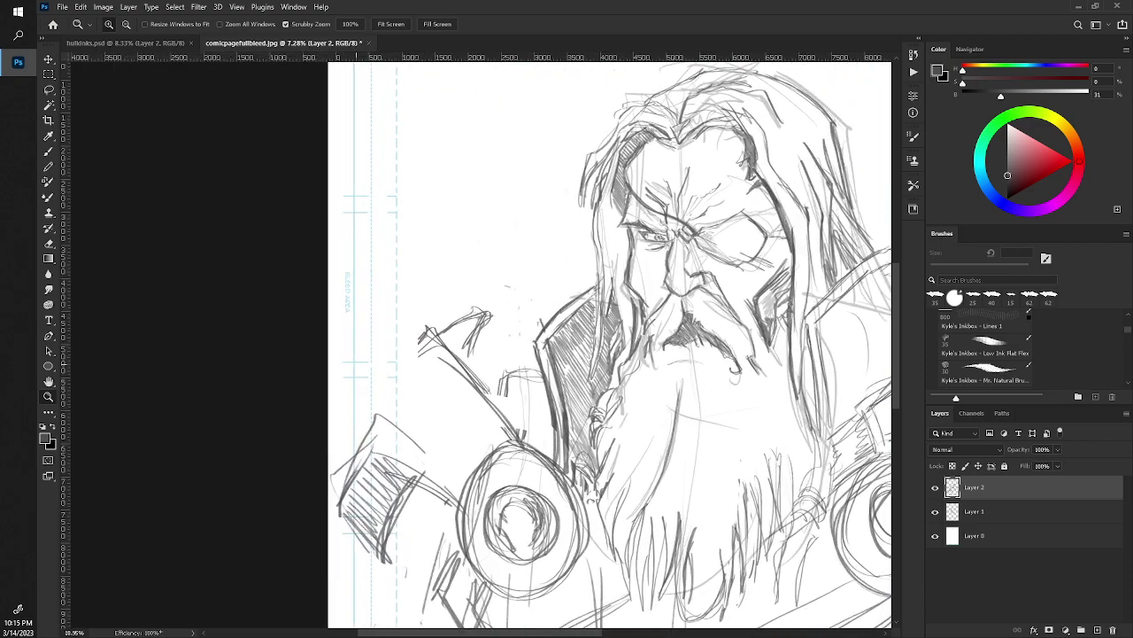
pyautogui.press('b')
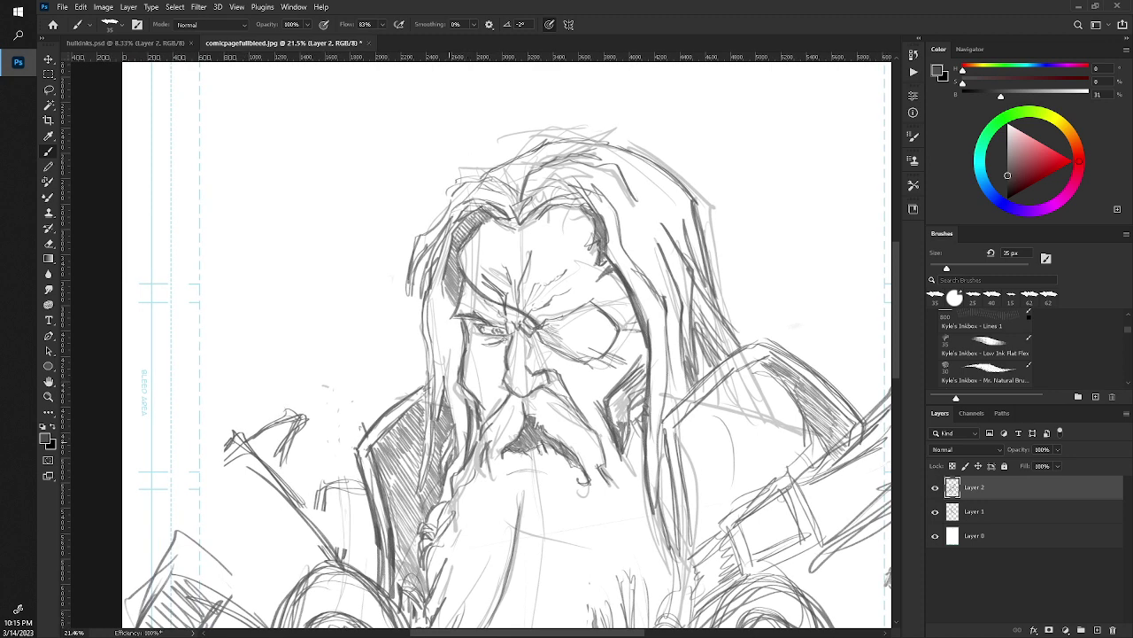
pyautogui.moveTo(459, 393)
pyautogui.mouseDown()
pyautogui.moveTo(452, 455)
pyautogui.moveTo(448, 434)
pyautogui.mouseUp()
pyautogui.moveTo(456, 351); pyautogui.dragTo(446, 389)
pyautogui.moveTo(446, 347)
pyautogui.mouseDown()
pyautogui.moveTo(437, 414)
pyautogui.moveTo(448, 404)
pyautogui.moveTo(448, 415)
pyautogui.moveTo(446, 390)
pyautogui.mouseUp()
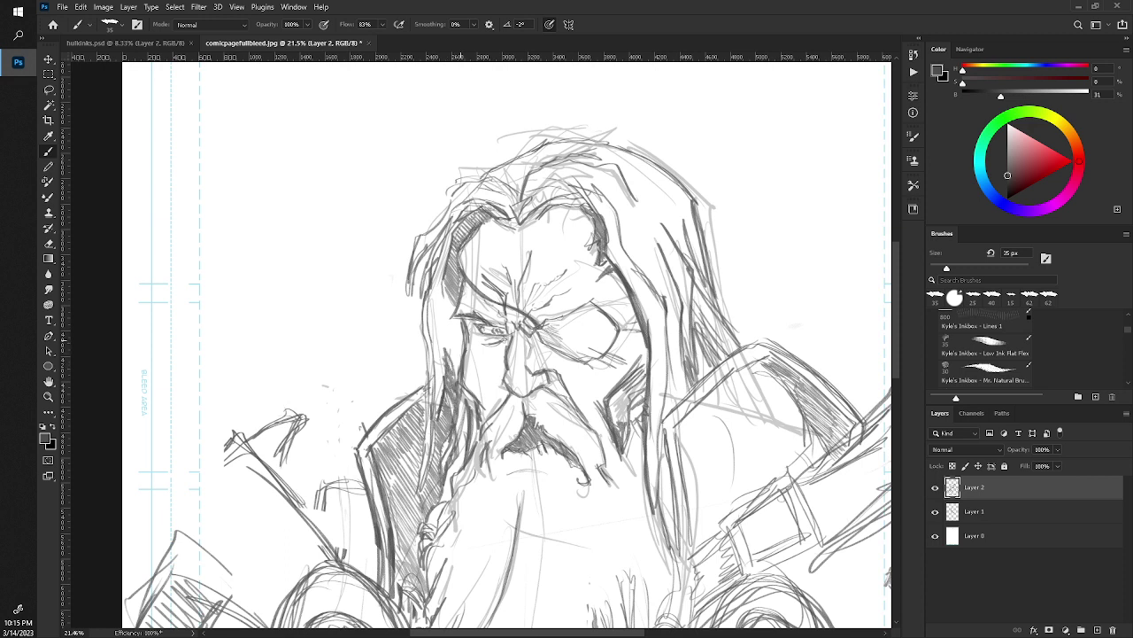
pyautogui.moveTo(454, 333); pyautogui.dragTo(452, 375)
pyautogui.moveTo(460, 337)
pyautogui.mouseDown()
pyautogui.moveTo(448, 363)
pyautogui.moveTo(452, 331)
pyautogui.moveTo(432, 407)
pyautogui.mouseUp()
# Hatch dark shading up the hair's left edge, then zoom out and back onto the face.
pyautogui.moveTo(448, 365); pyautogui.dragTo(439, 388)
pyautogui.moveTo(448, 340)
pyautogui.mouseDown()
pyautogui.moveTo(433, 375)
pyautogui.moveTo(430, 364)
pyautogui.mouseUp()
pyautogui.moveTo(448, 319)
pyautogui.mouseDown()
pyautogui.moveTo(432, 349)
pyautogui.moveTo(432, 338)
pyautogui.mouseUp()
pyautogui.moveTo(448, 299)
pyautogui.mouseDown()
pyautogui.moveTo(434, 324)
pyautogui.moveTo(439, 308)
pyautogui.mouseUp()
pyautogui.moveTo(455, 287); pyautogui.dragTo(440, 301)
pyautogui.moveTo(446, 264); pyautogui.dragTo(439, 283)
pyautogui.press('z')
pyautogui.moveTo(381, 322); pyautogui.dragTo(350, 323)
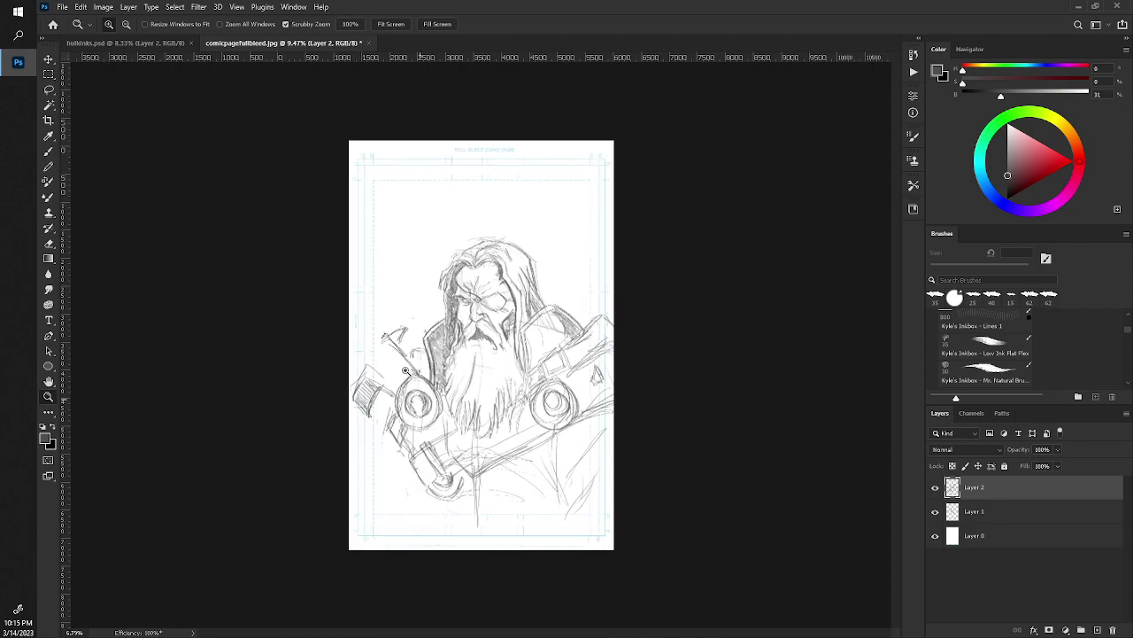
pyautogui.moveTo(416, 409); pyautogui.dragTo(478, 409)
# Toggle Layer 1's visibility off and on to check the top sketch alone.
pyautogui.press('b')
pyautogui.moveTo(370, 409); pyautogui.dragTo(366, 418)
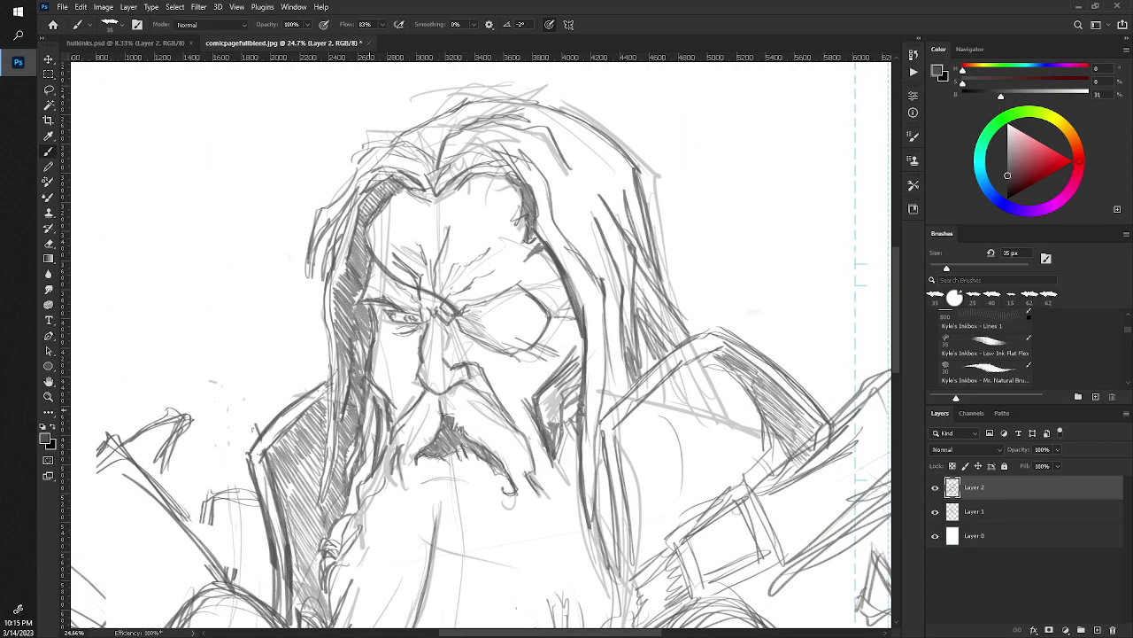
pyautogui.click(934, 512)
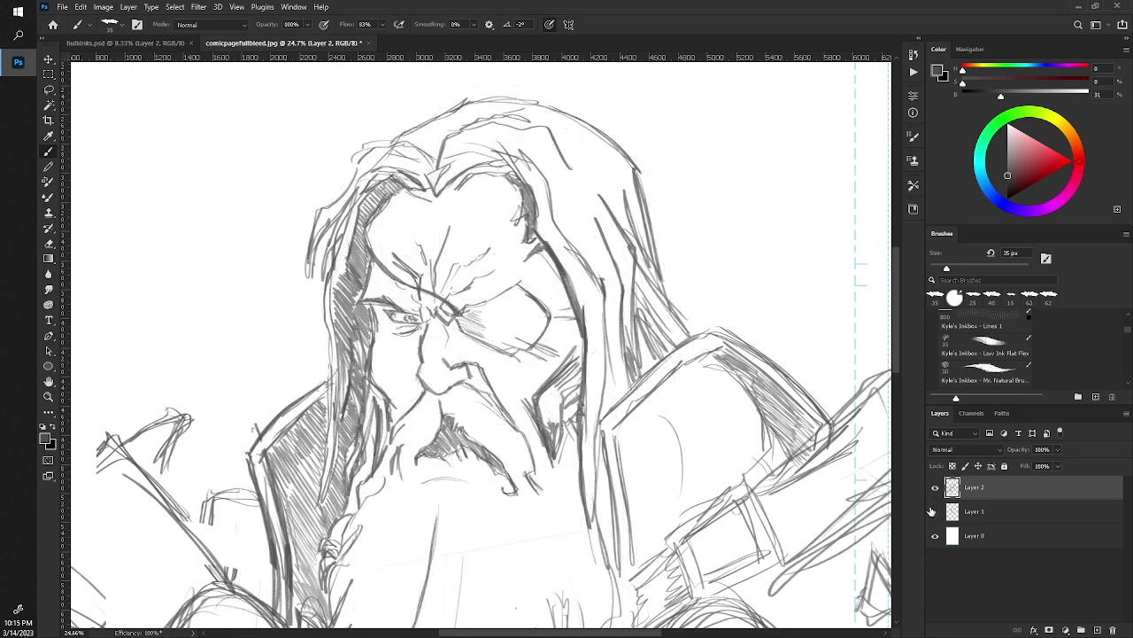
pyautogui.click(934, 511)
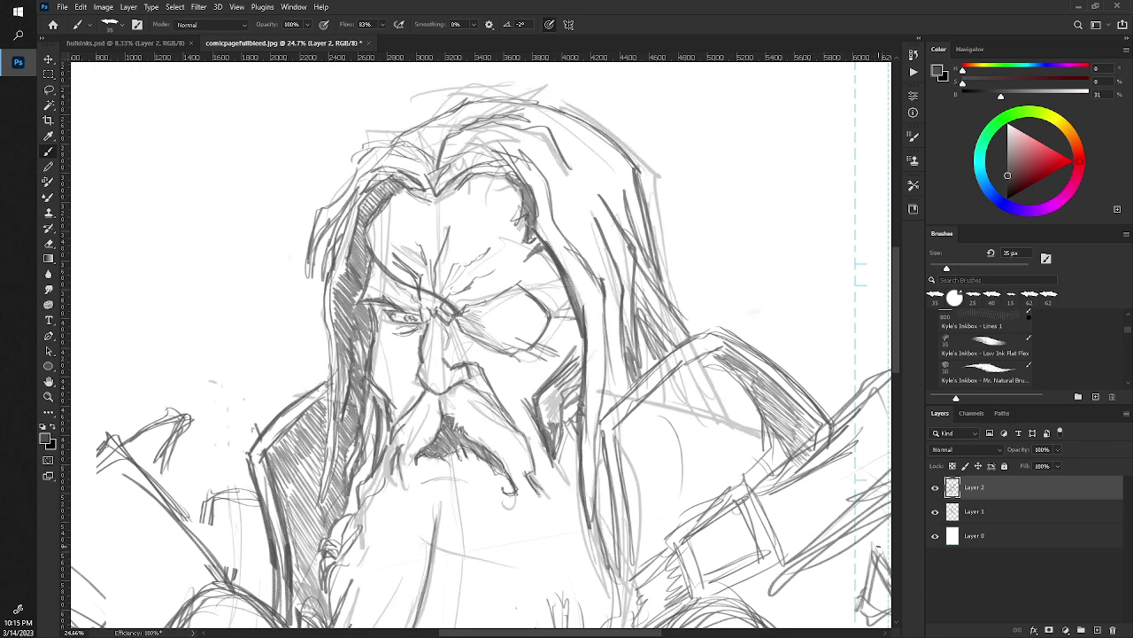
# Merge Layer 1 and Layer 2 into a single layer, then zoom out.
pyautogui.keyDown('shift'); pyautogui.click(974, 514); pyautogui.keyUp('shift')
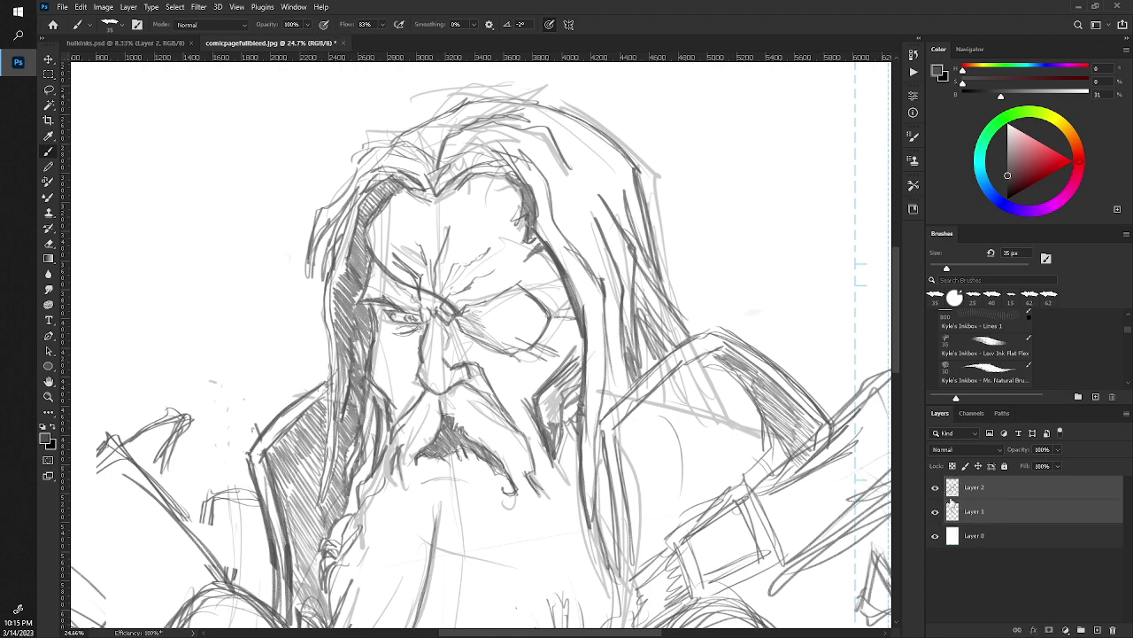
pyautogui.rightClick(1027, 512)
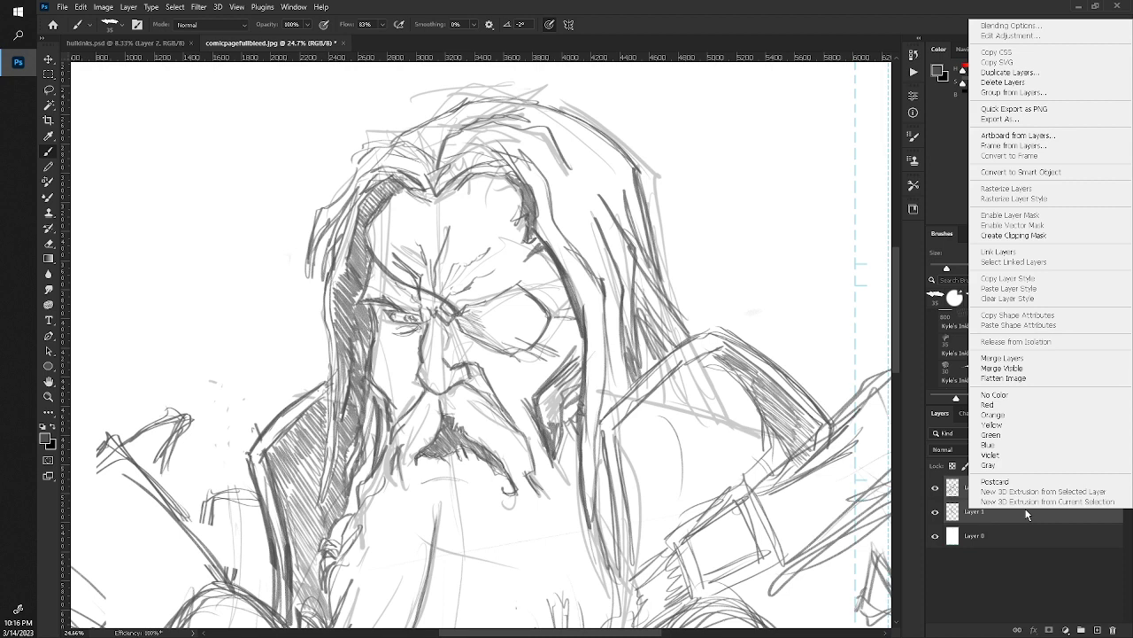
pyautogui.click(1009, 359)
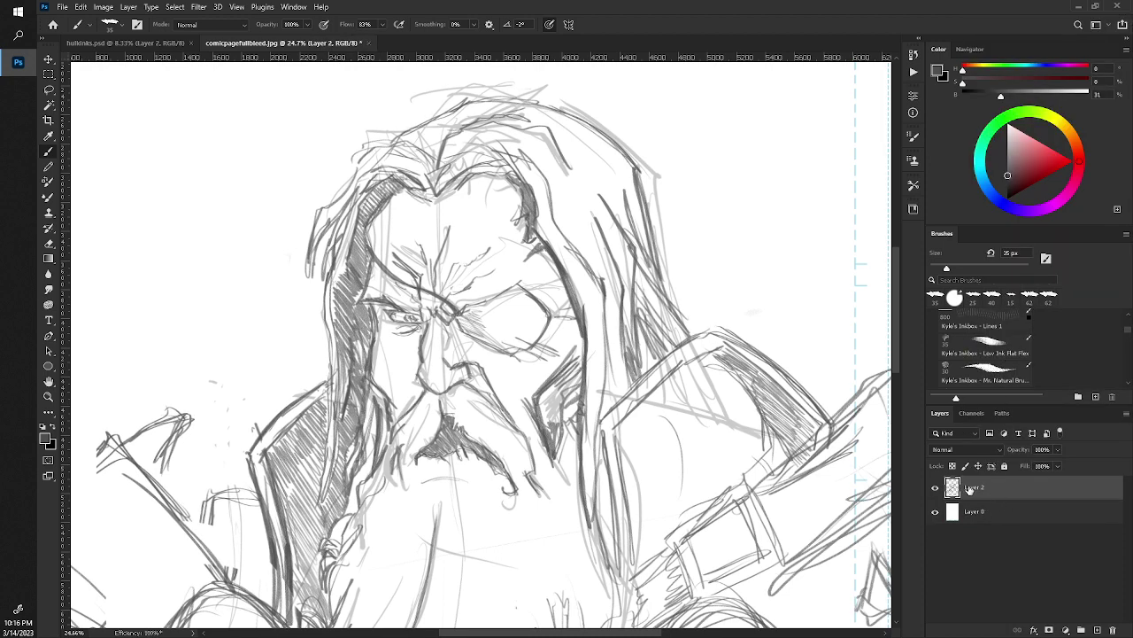
pyautogui.press('z')
pyautogui.keyDown('alt'); pyautogui.click(278, 286); pyautogui.keyUp('alt')
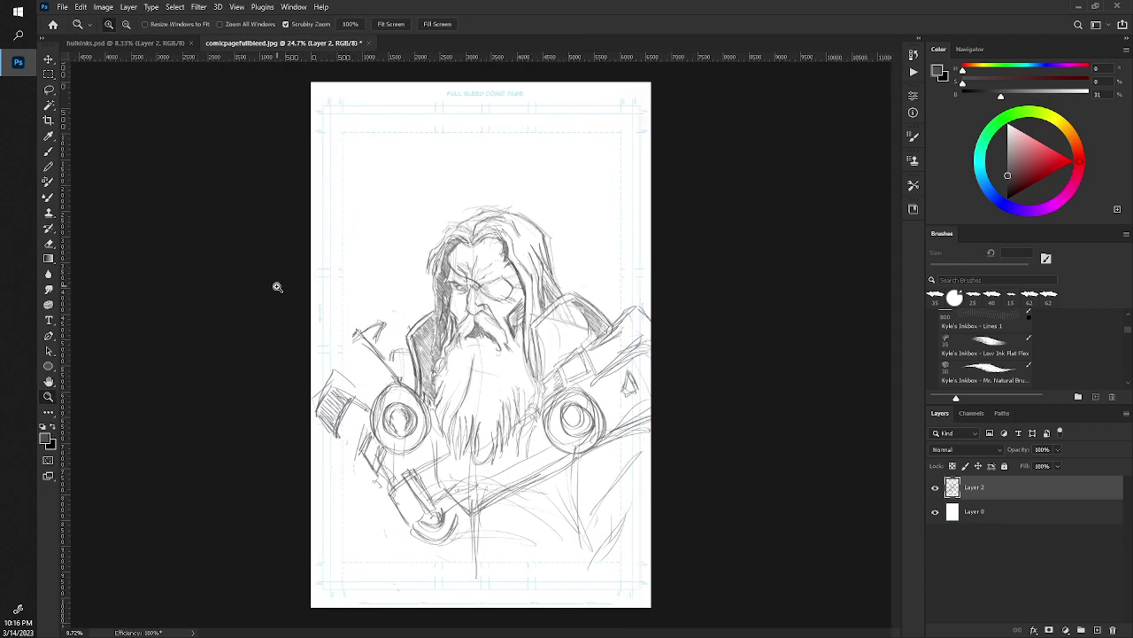
# Sketch the right shoulder armour with a band across it and an underside edge.
pyautogui.moveTo(277, 285); pyautogui.dragTo(282, 292)
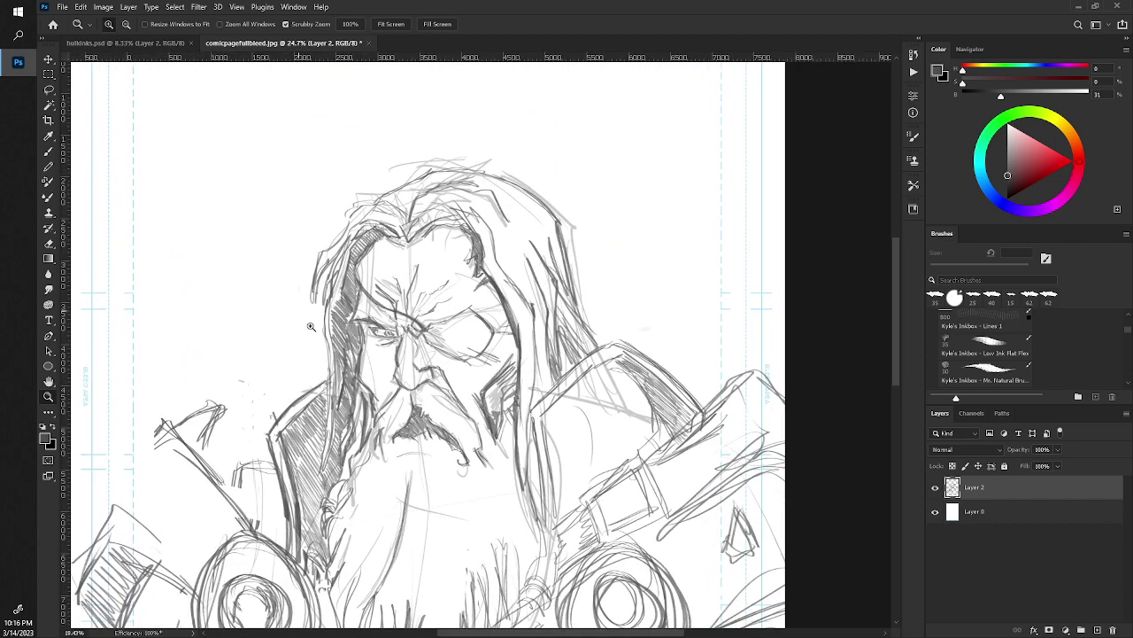
pyautogui.press('b')
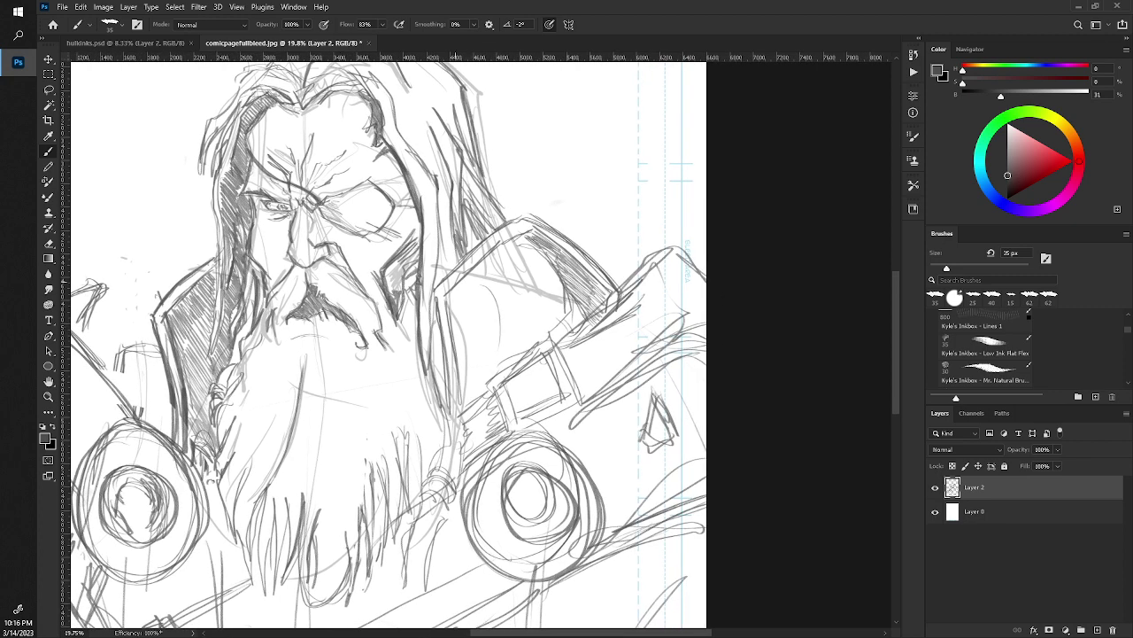
pyautogui.moveTo(454, 309)
pyautogui.mouseDown()
pyautogui.moveTo(481, 347)
pyautogui.moveTo(457, 314)
pyautogui.moveTo(480, 349)
pyautogui.moveTo(473, 398)
pyautogui.mouseUp()
pyautogui.moveTo(470, 344)
pyautogui.mouseDown()
pyautogui.moveTo(447, 289)
pyautogui.moveTo(475, 367)
pyautogui.moveTo(469, 406)
pyautogui.moveTo(491, 400)
pyautogui.moveTo(498, 374)
pyautogui.moveTo(558, 338)
pyautogui.moveTo(487, 384)
pyautogui.moveTo(538, 345)
pyautogui.mouseUp()
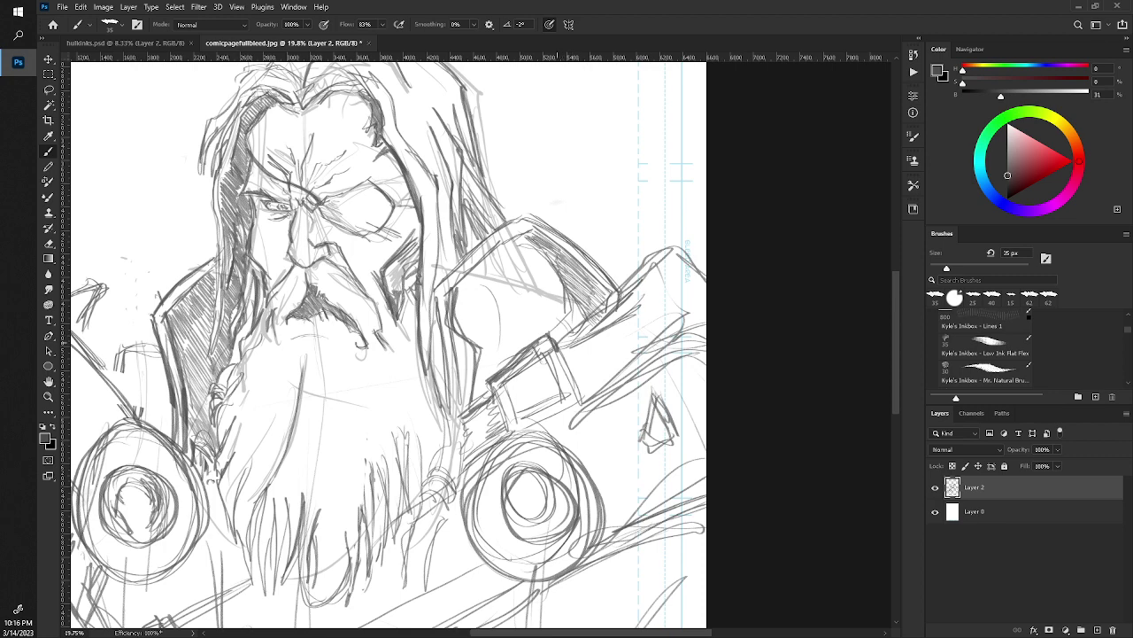
pyautogui.moveTo(574, 340)
pyautogui.mouseDown()
pyautogui.moveTo(588, 398)
pyautogui.moveTo(519, 425)
pyautogui.mouseUp()
pyautogui.moveTo(581, 405); pyautogui.dragTo(521, 432)
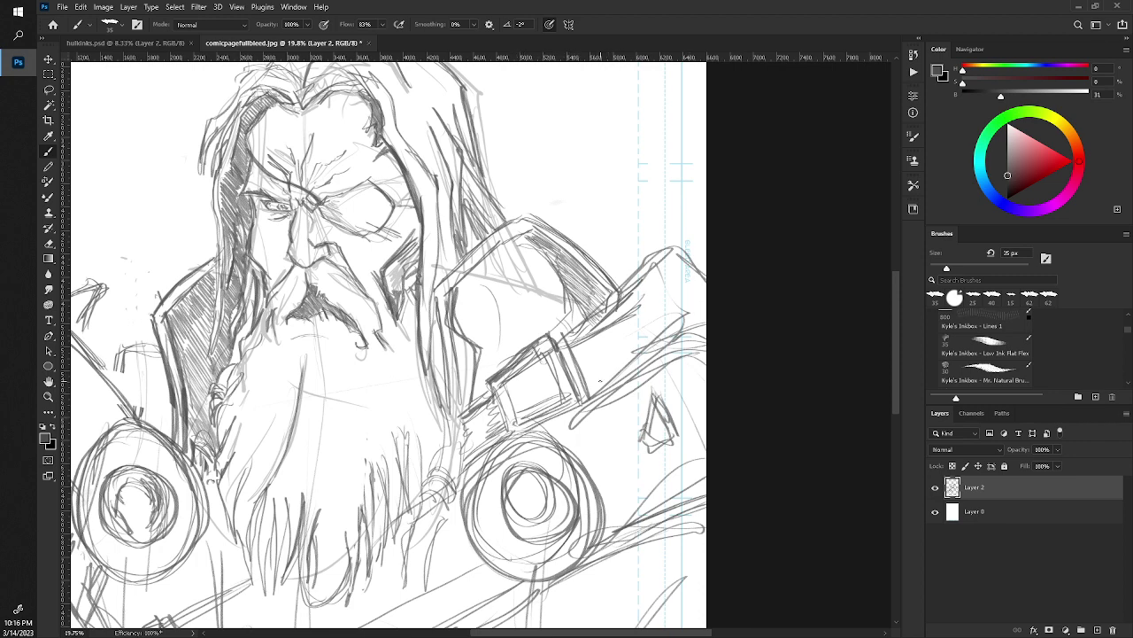
# Draw parallel edges up-right along the armour, hatch its upper edge, then zoom out.
pyautogui.moveTo(599, 382); pyautogui.dragTo(671, 306)
pyautogui.moveTo(601, 384)
pyautogui.mouseDown()
pyautogui.moveTo(675, 305)
pyautogui.moveTo(675, 326)
pyautogui.mouseUp()
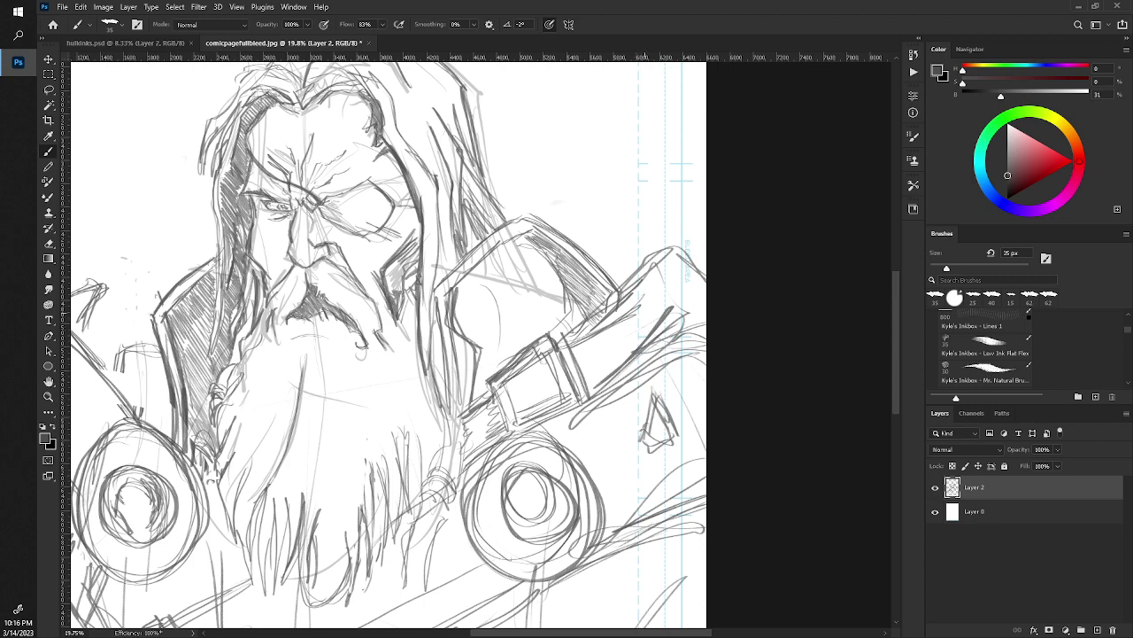
pyautogui.moveTo(578, 345); pyautogui.dragTo(632, 308)
pyautogui.moveTo(581, 349)
pyautogui.mouseDown()
pyautogui.moveTo(625, 328)
pyautogui.moveTo(592, 343)
pyautogui.moveTo(617, 340)
pyautogui.moveTo(602, 354)
pyautogui.moveTo(625, 342)
pyautogui.mouseUp()
pyautogui.moveTo(577, 370); pyautogui.dragTo(629, 331)
pyautogui.moveTo(569, 358); pyautogui.dragTo(608, 345)
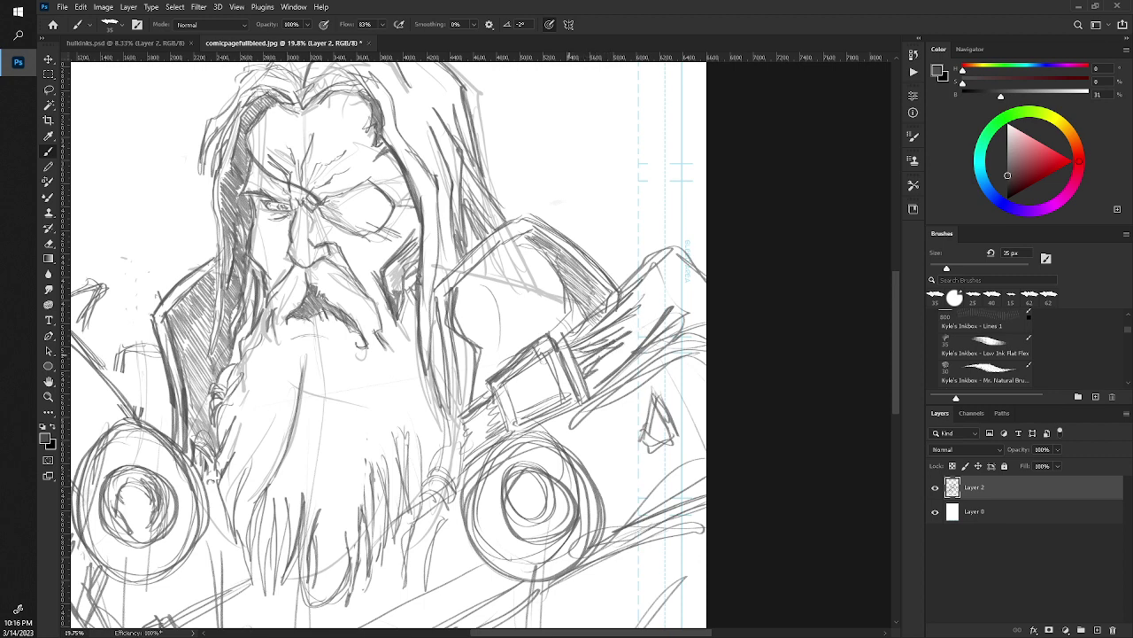
pyautogui.hotkey('ctrl', '0')
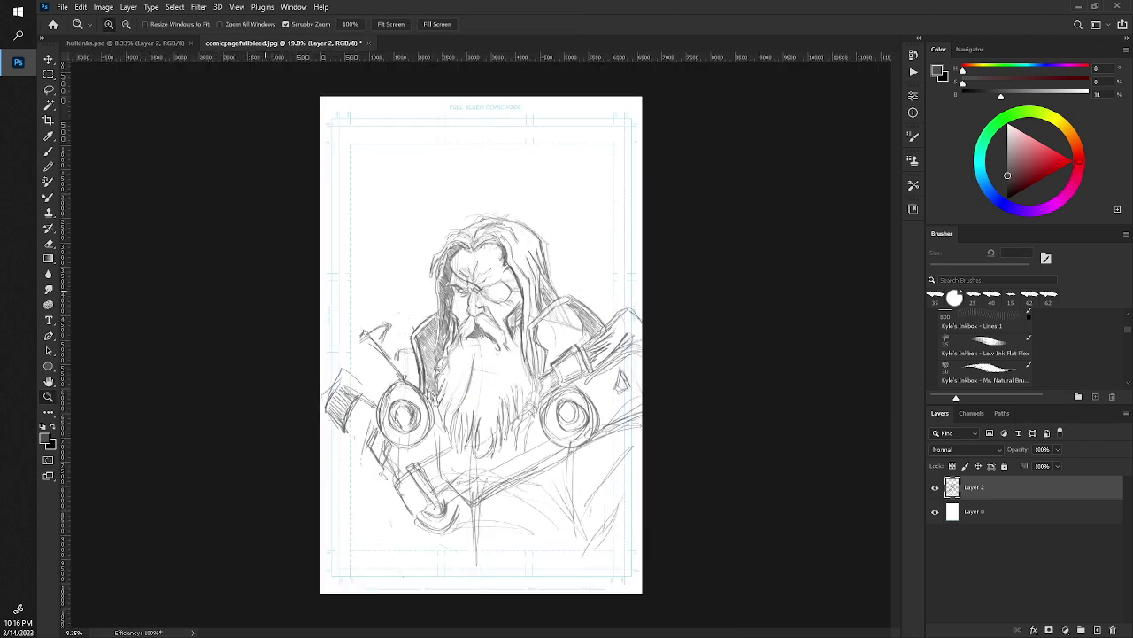
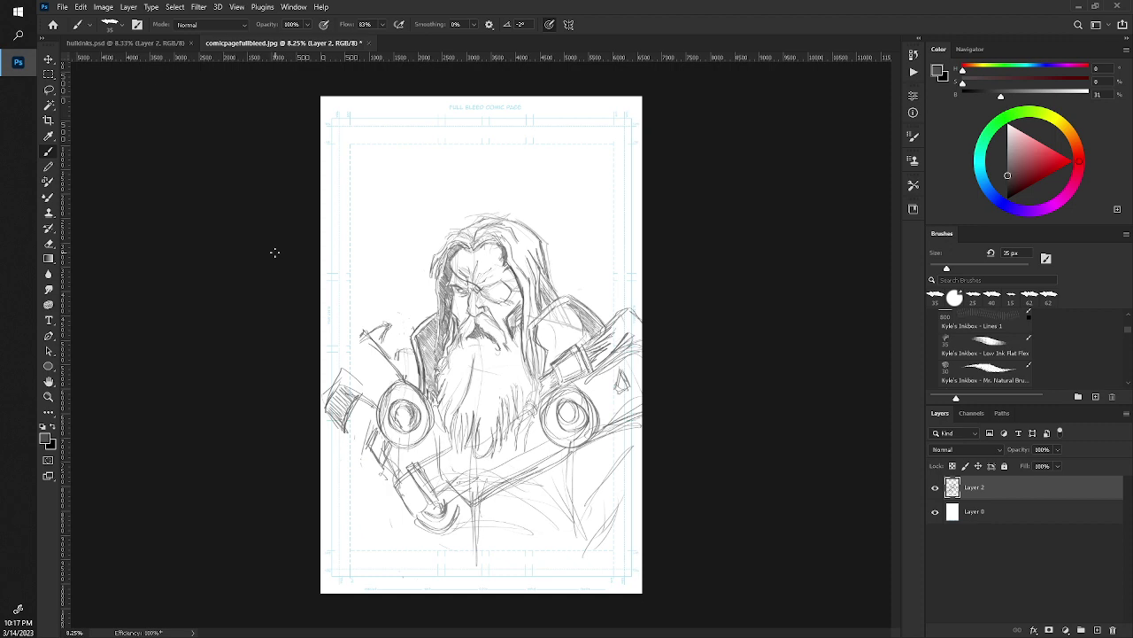
# Sketch diagonal lines and the outer edge of the left shoulder armour.
pyautogui.moveTo(519, 293); pyautogui.dragTo(531, 293)
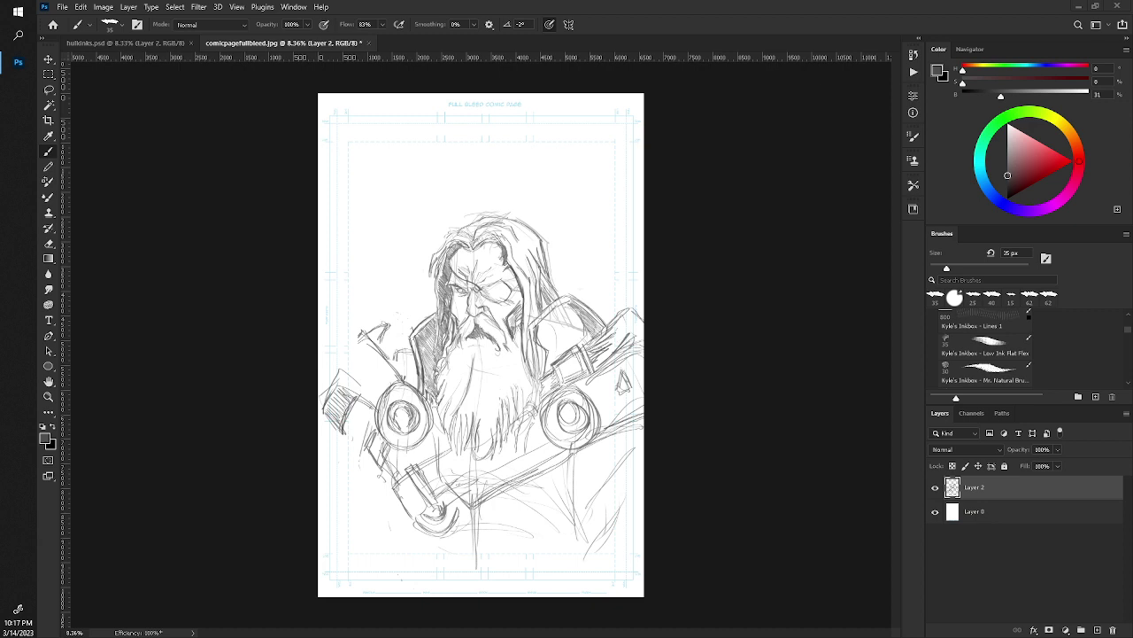
pyautogui.press('z')
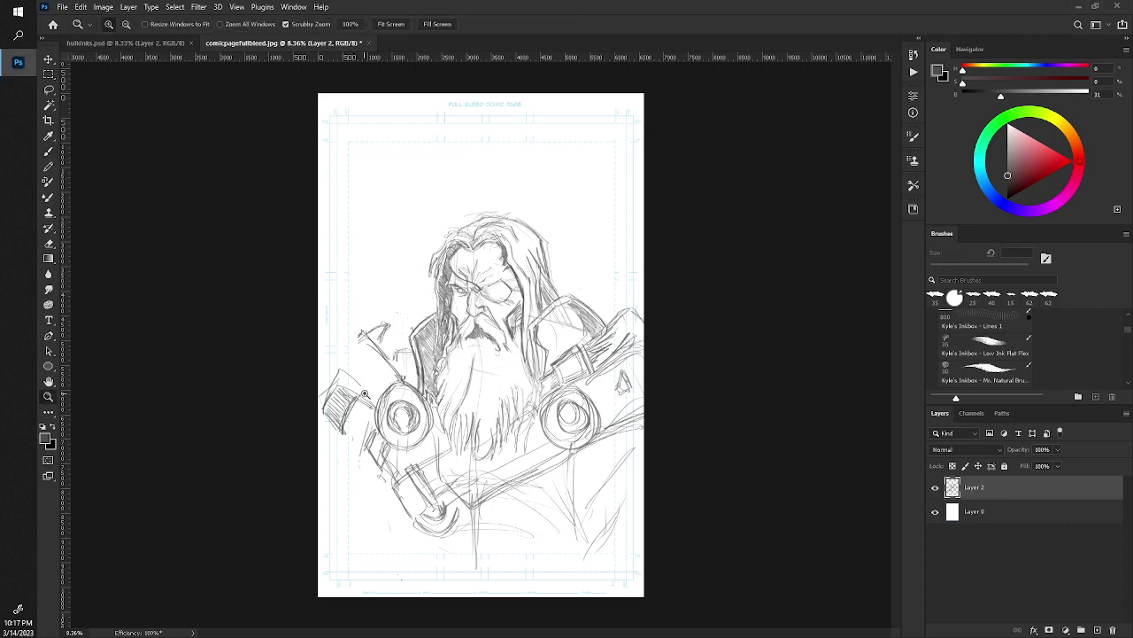
pyautogui.moveTo(352, 324)
pyautogui.mouseDown()
pyautogui.moveTo(338, 327)
pyautogui.moveTo(350, 319)
pyautogui.mouseUp()
pyautogui.press('b')
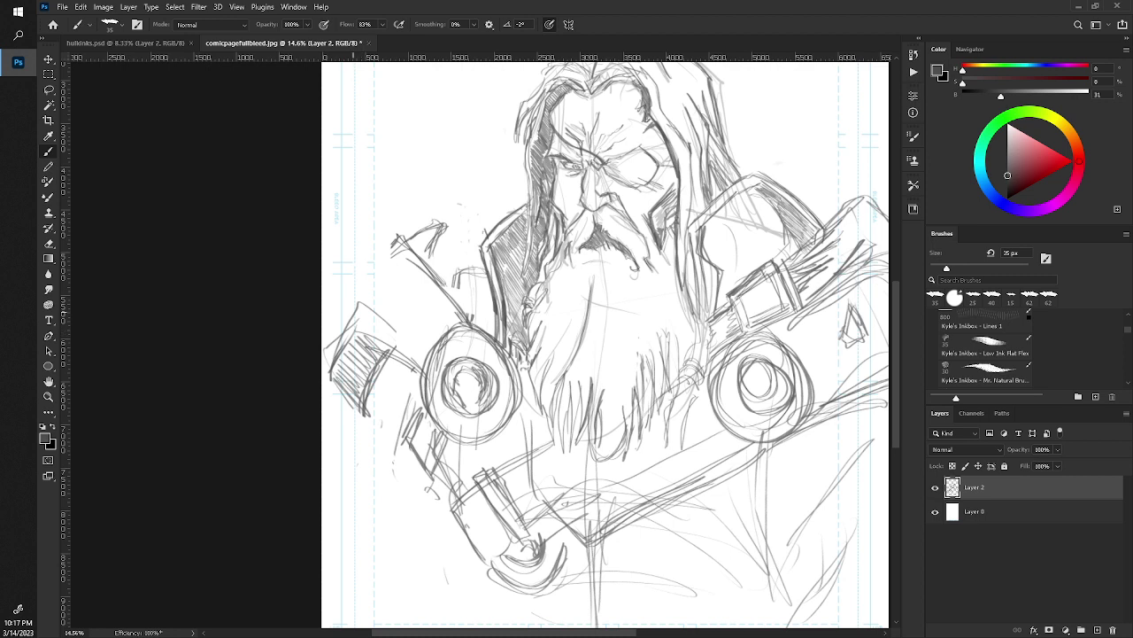
pyautogui.moveTo(376, 262); pyautogui.dragTo(322, 328)
pyautogui.moveTo(380, 252)
pyautogui.mouseDown()
pyautogui.moveTo(323, 342)
pyautogui.moveTo(322, 379)
pyautogui.mouseUp()
pyautogui.moveTo(326, 333); pyautogui.dragTo(322, 372)
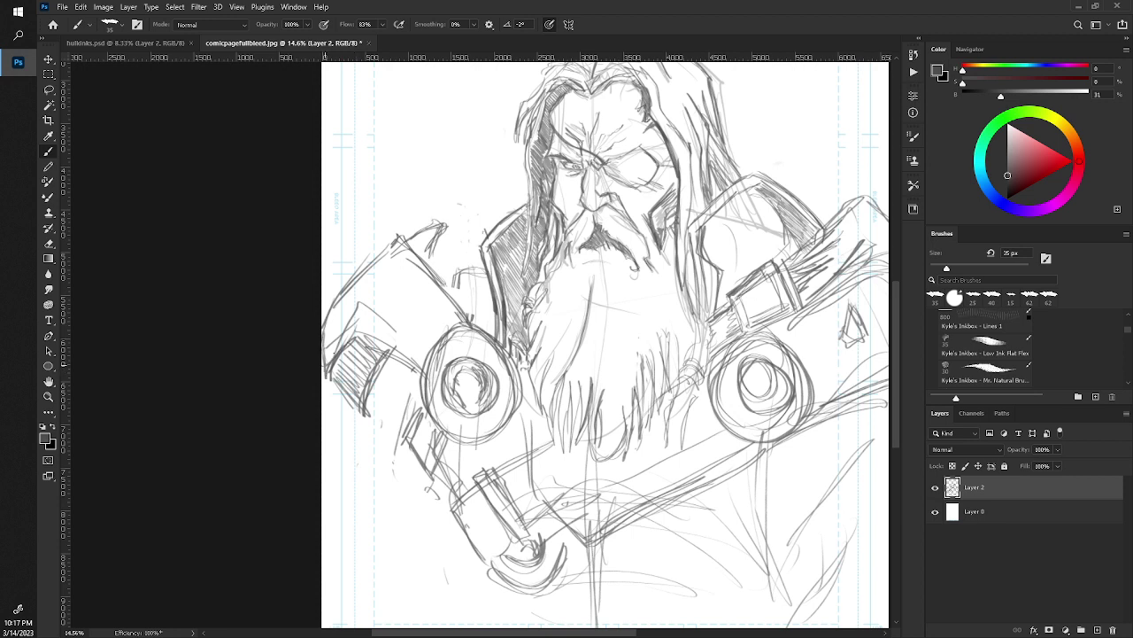
pyautogui.moveTo(359, 286)
pyautogui.mouseDown()
pyautogui.moveTo(328, 342)
pyautogui.moveTo(412, 353)
pyautogui.mouseUp()
# Hatch the left collar and the shoulder area above the round pauldron.
pyautogui.moveTo(421, 280); pyautogui.dragTo(410, 264)
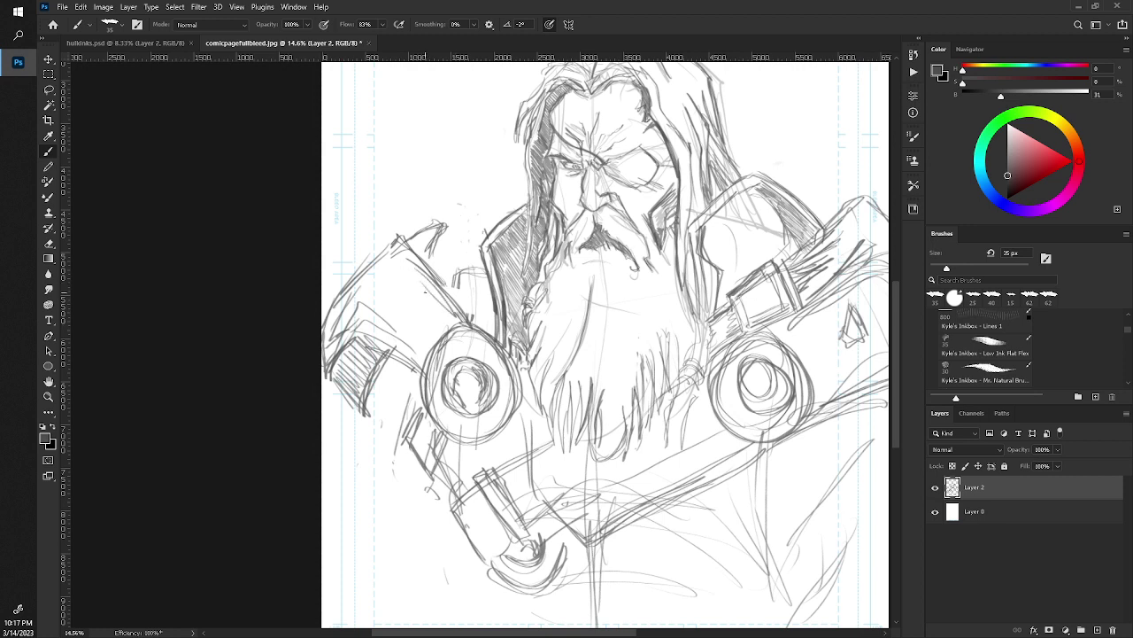
pyautogui.moveTo(457, 312)
pyautogui.mouseDown()
pyautogui.moveTo(420, 356)
pyautogui.moveTo(441, 322)
pyautogui.moveTo(423, 328)
pyautogui.moveTo(424, 358)
pyautogui.moveTo(460, 317)
pyautogui.mouseUp()
pyautogui.moveTo(431, 353)
pyautogui.mouseDown()
pyautogui.moveTo(437, 322)
pyautogui.moveTo(458, 317)
pyautogui.mouseUp()
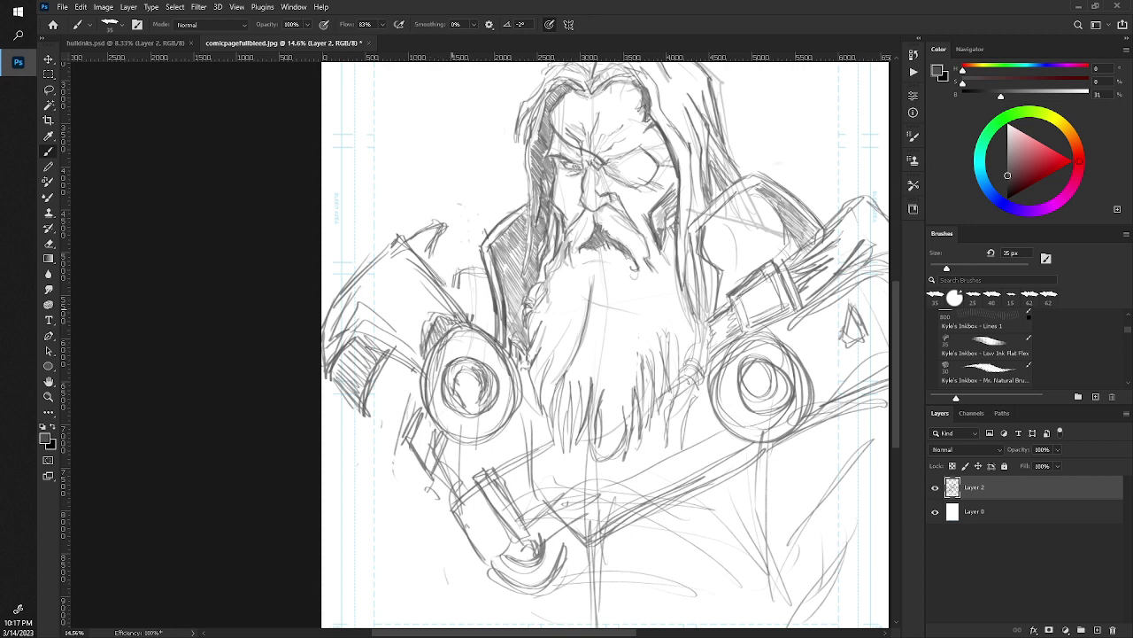
pyautogui.moveTo(399, 248); pyautogui.dragTo(474, 324)
pyautogui.moveTo(460, 280)
pyautogui.mouseDown()
pyautogui.moveTo(490, 274)
pyautogui.moveTo(452, 282)
pyautogui.moveTo(466, 287)
pyautogui.moveTo(477, 321)
pyautogui.moveTo(462, 288)
pyautogui.mouseUp()
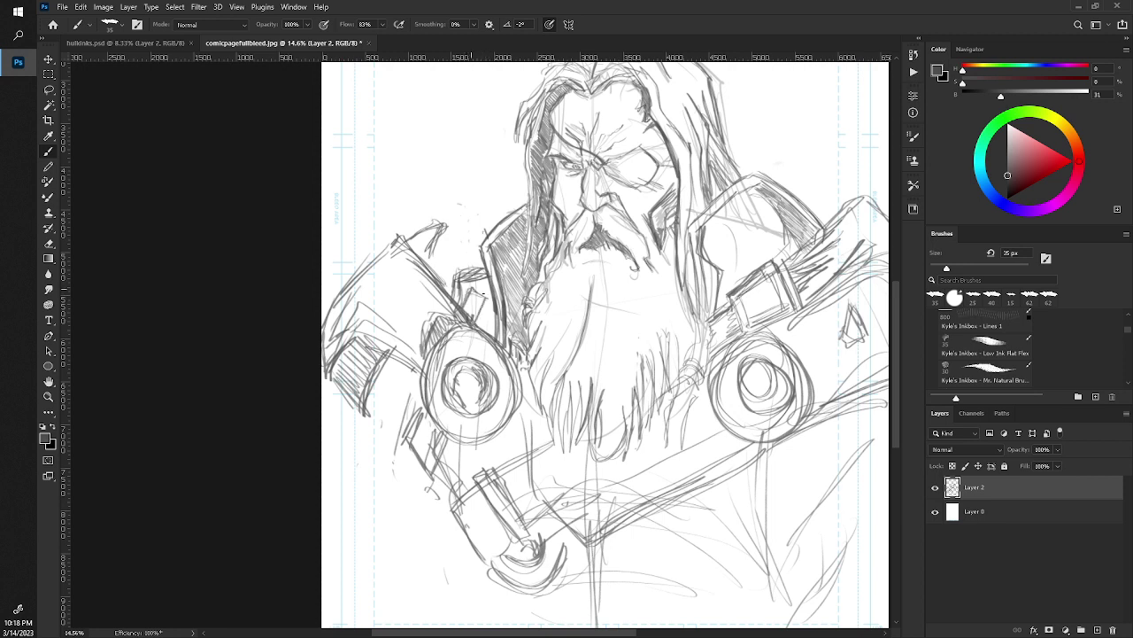
pyautogui.moveTo(484, 328); pyautogui.dragTo(478, 299)
pyautogui.moveTo(486, 328)
pyautogui.mouseDown()
pyautogui.moveTo(486, 283)
pyautogui.moveTo(462, 282)
pyautogui.moveTo(456, 296)
pyautogui.moveTo(471, 276)
pyautogui.moveTo(459, 279)
pyautogui.mouseUp()
pyautogui.press('e')
# Outline and hatch the shoulder strap's left and lower edges with the next brush preset.
pyautogui.press('z')
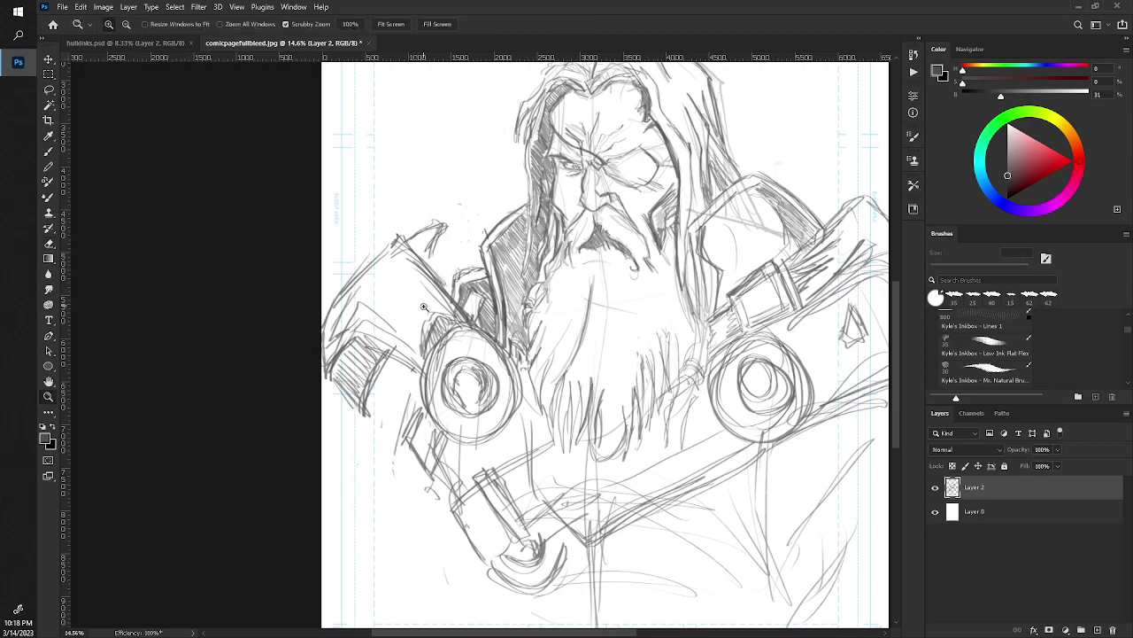
pyautogui.moveTo(416, 244)
pyautogui.mouseDown()
pyautogui.moveTo(380, 240)
pyautogui.moveTo(390, 315)
pyautogui.mouseUp()
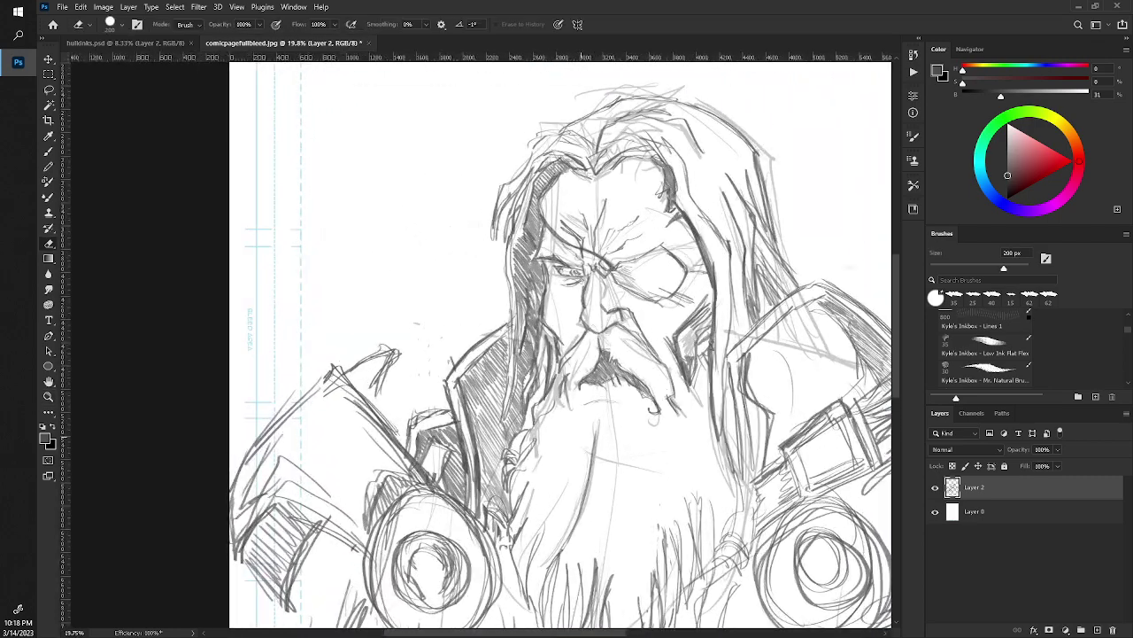
pyautogui.moveTo(567, 355); pyautogui.dragTo(372, 284)
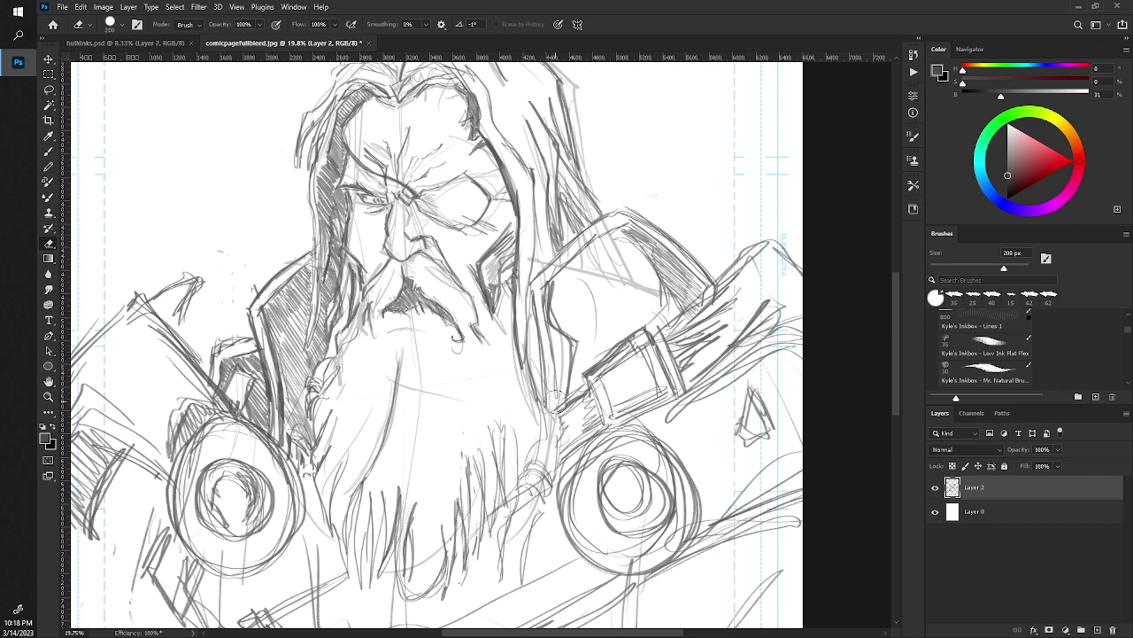
pyautogui.press('b')
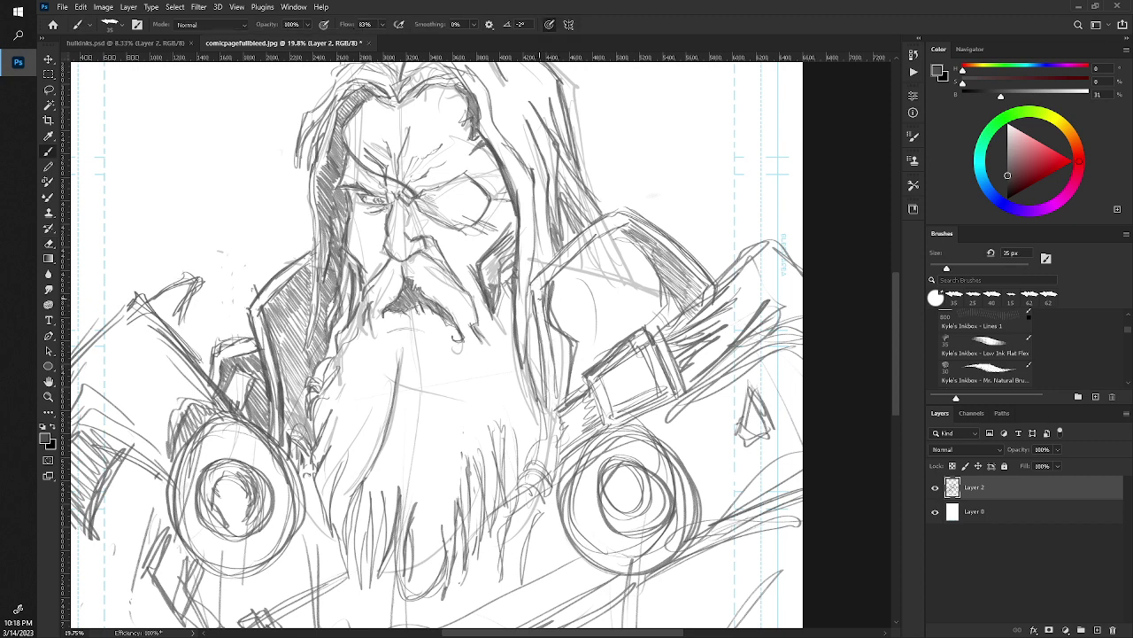
pyautogui.press('.')
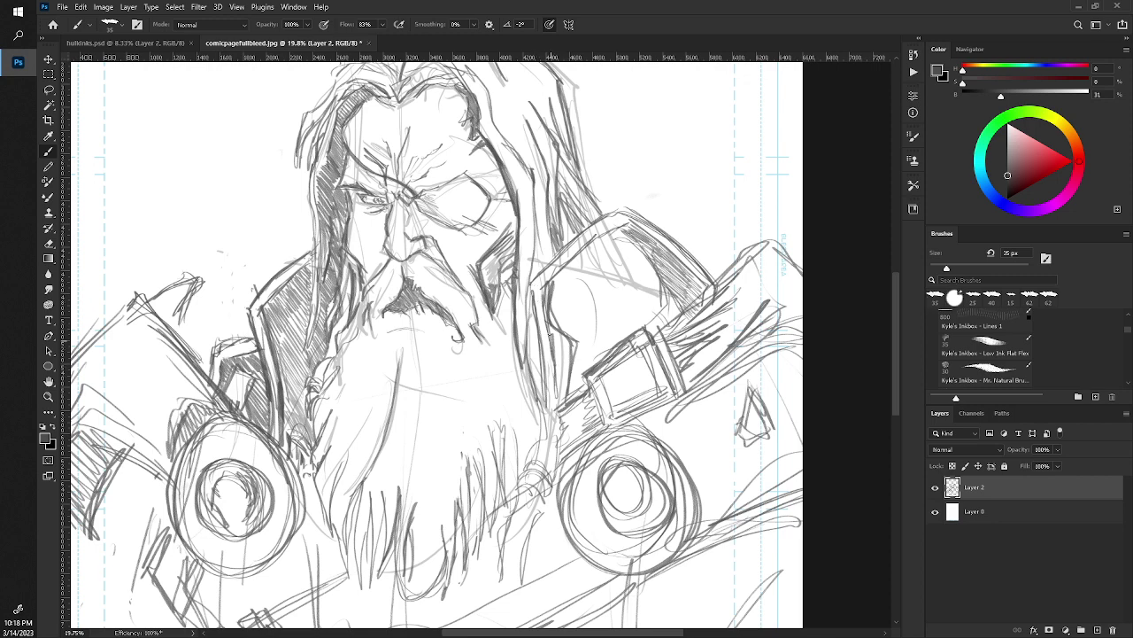
pyautogui.moveTo(556, 356); pyautogui.dragTo(552, 424)
pyautogui.moveTo(589, 383); pyautogui.dragTo(562, 410)
pyautogui.moveTo(585, 389); pyautogui.dragTo(543, 423)
pyautogui.moveTo(520, 364); pyautogui.dragTo(530, 406)
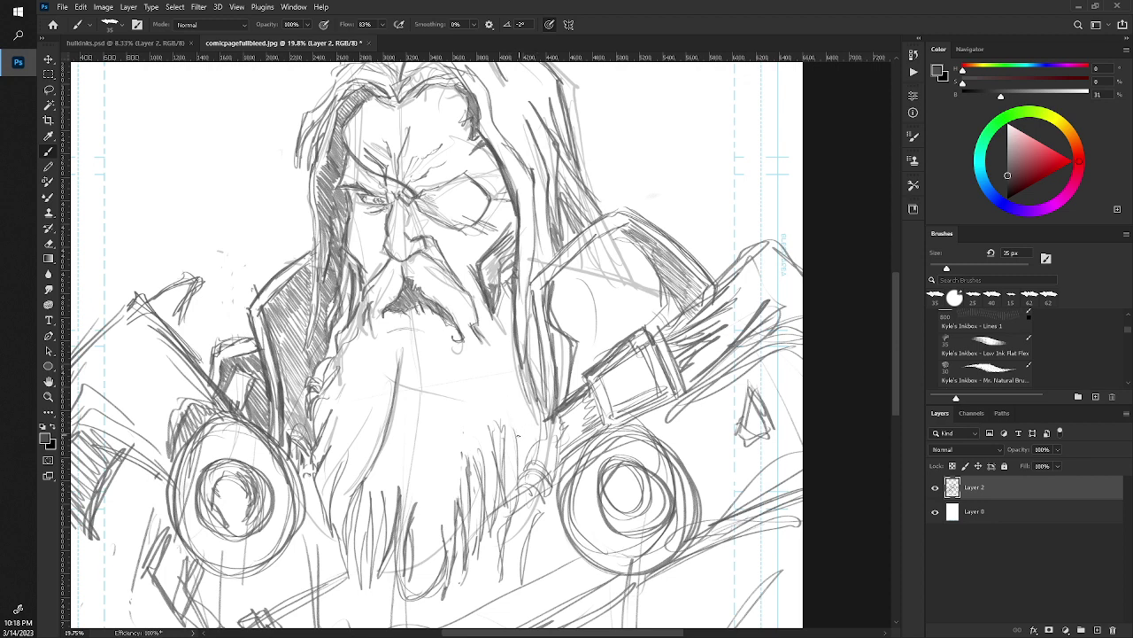
pyautogui.moveTo(546, 453)
pyautogui.mouseDown()
pyautogui.moveTo(513, 465)
pyautogui.moveTo(502, 558)
pyautogui.moveTo(535, 496)
pyautogui.moveTo(534, 520)
pyautogui.moveTo(531, 362)
pyautogui.mouseUp()
# Erase stray marks near the beard, add a beard tuft and darken the beard's right edge.
pyautogui.press('e')
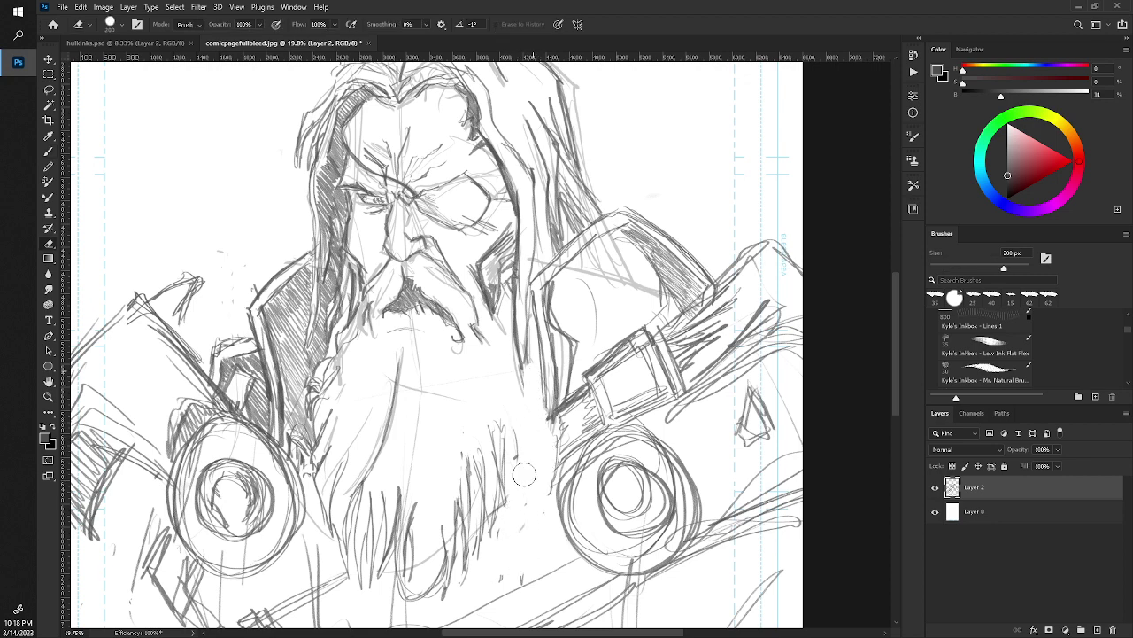
pyautogui.press('b')
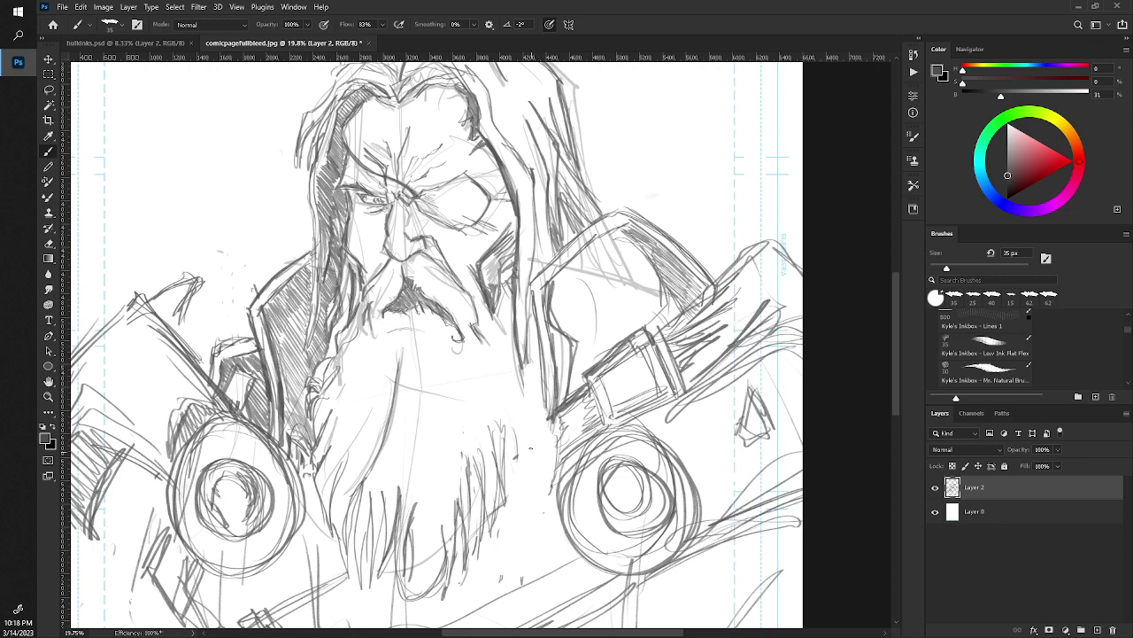
pyautogui.moveTo(525, 458)
pyautogui.mouseDown()
pyautogui.moveTo(515, 469)
pyautogui.moveTo(535, 446)
pyautogui.mouseUp()
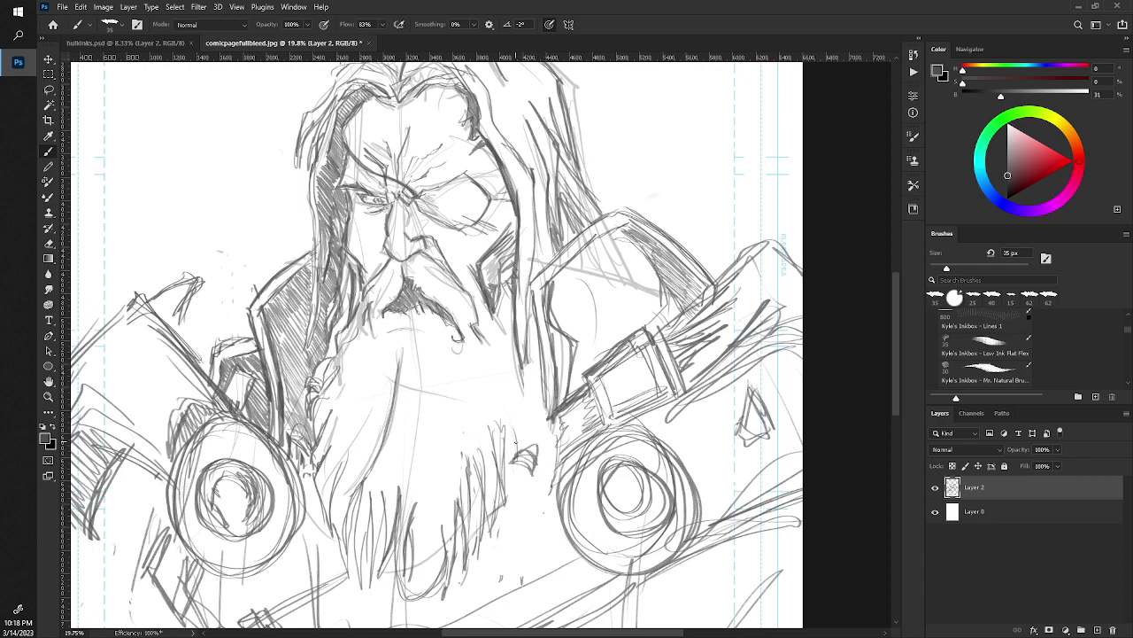
pyautogui.moveTo(529, 417)
pyautogui.mouseDown()
pyautogui.moveTo(532, 354)
pyautogui.moveTo(524, 436)
pyautogui.moveTo(524, 378)
pyautogui.moveTo(521, 434)
pyautogui.moveTo(542, 368)
pyautogui.mouseUp()
pyautogui.moveTo(545, 359)
pyautogui.mouseDown()
pyautogui.moveTo(527, 452)
pyautogui.moveTo(545, 434)
pyautogui.mouseUp()
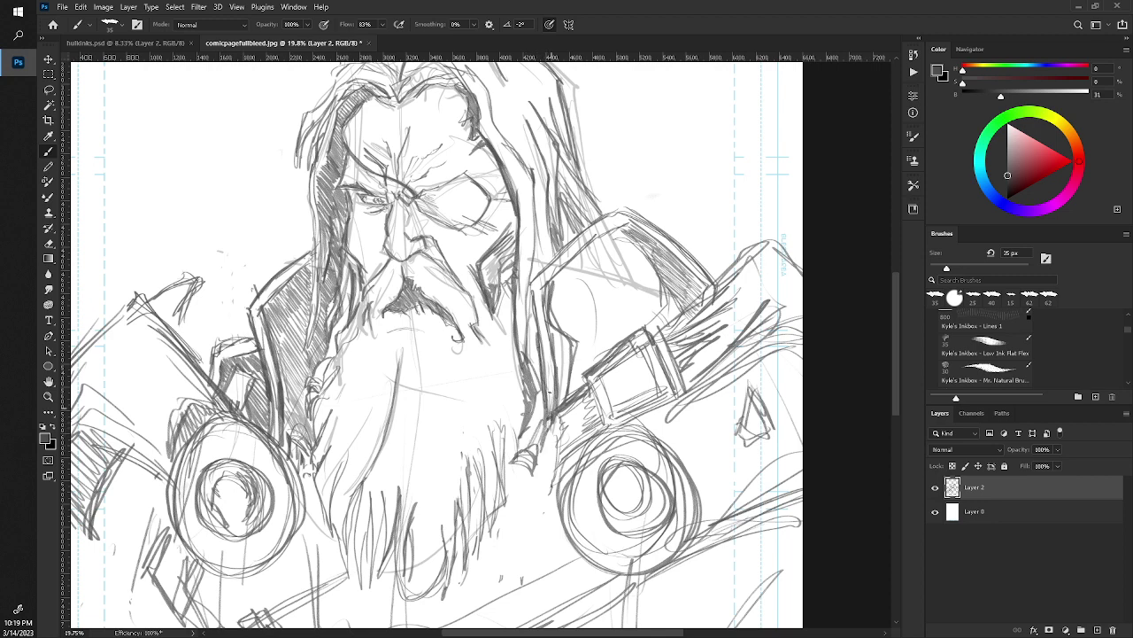
pyautogui.moveTo(551, 390); pyautogui.dragTo(542, 443)
pyautogui.moveTo(549, 377); pyautogui.dragTo(545, 435)
pyautogui.press('z')
pyautogui.moveTo(535, 357); pyautogui.dragTo(399, 356)
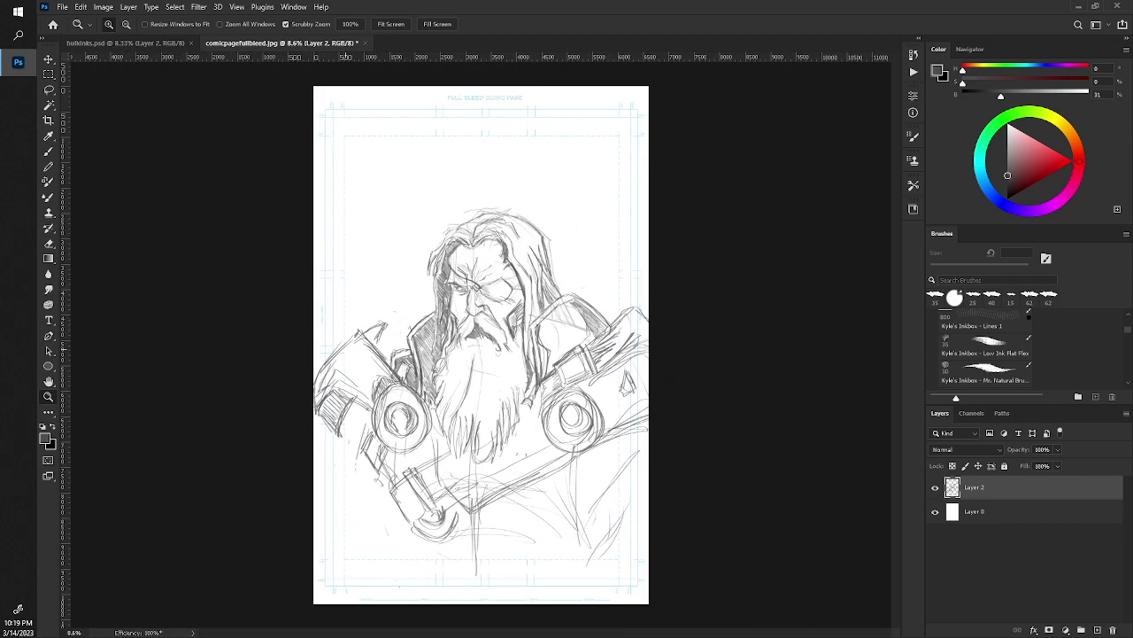
# Erase stray lines and redraw the right shoulder pad's top edge.
pyautogui.moveTo(480, 346)
pyautogui.mouseDown()
pyautogui.moveTo(462, 346)
pyautogui.moveTo(490, 345)
pyautogui.mouseUp()
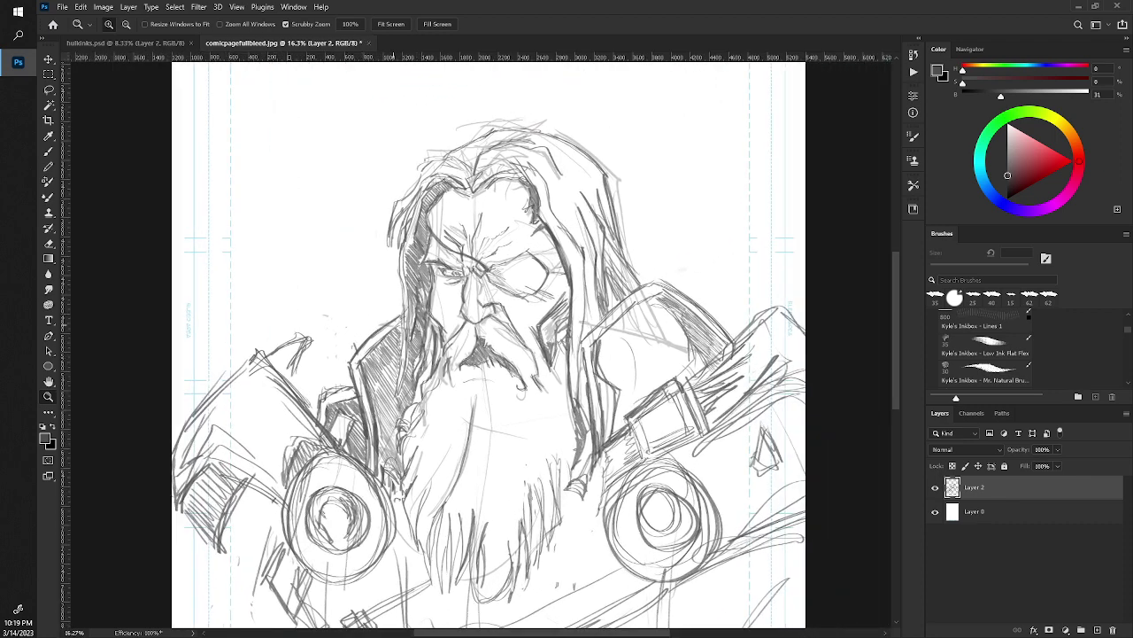
pyautogui.press('e')
pyautogui.moveTo(591, 321)
pyautogui.mouseDown()
pyautogui.moveTo(595, 347)
pyautogui.moveTo(620, 341)
pyautogui.moveTo(643, 365)
pyautogui.moveTo(594, 346)
pyautogui.moveTo(602, 371)
pyautogui.moveTo(641, 361)
pyautogui.moveTo(596, 314)
pyautogui.mouseUp()
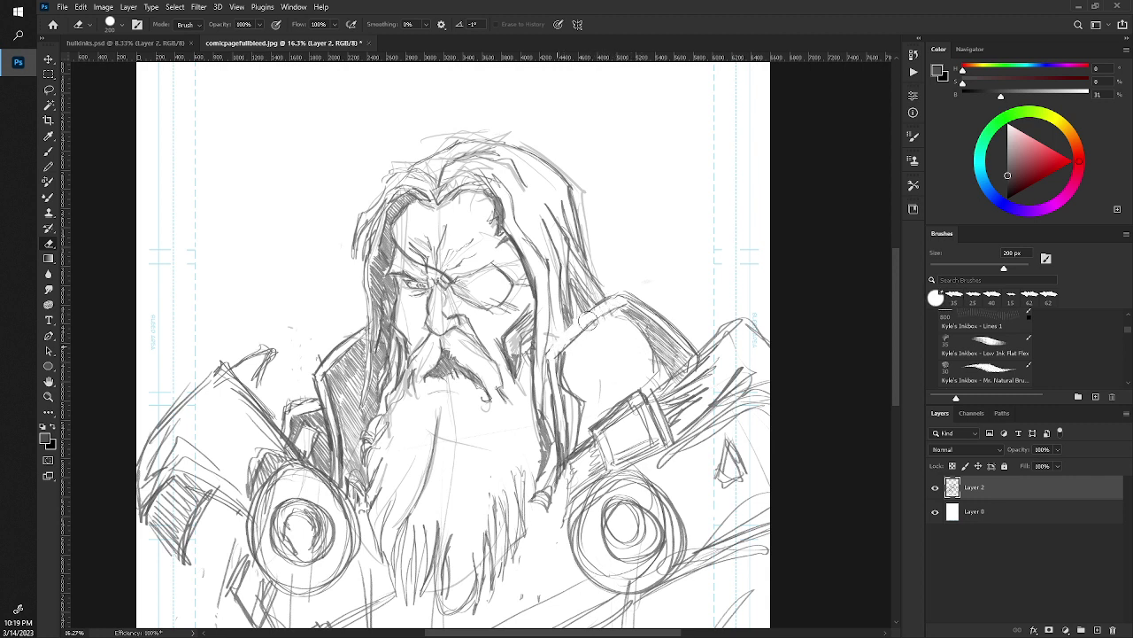
pyautogui.press('b')
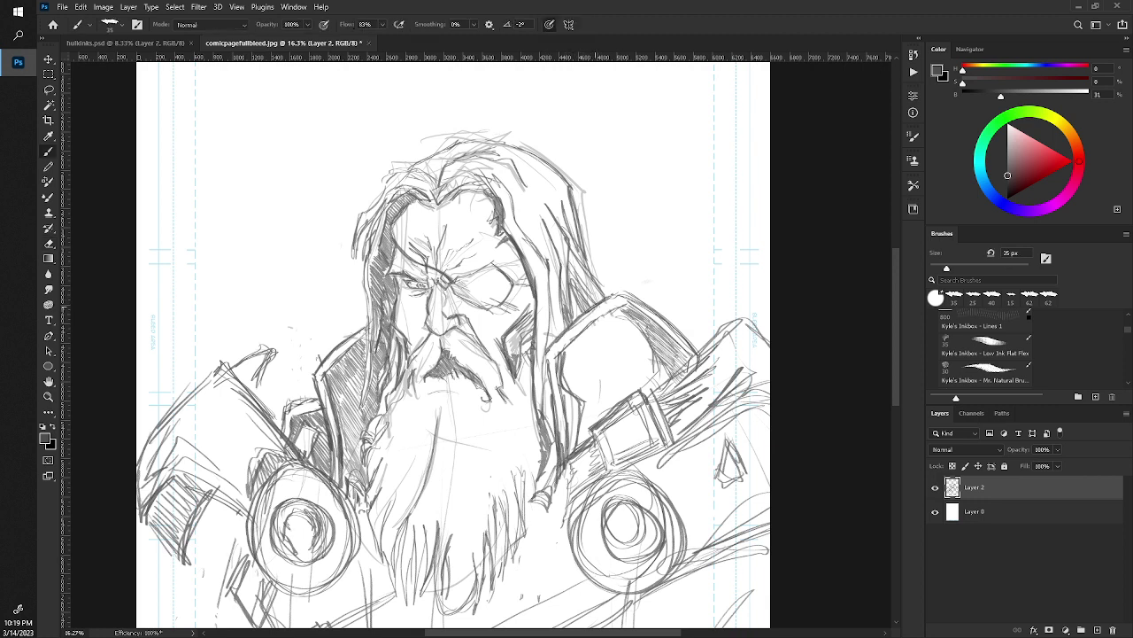
pyautogui.moveTo(618, 306); pyautogui.dragTo(561, 354)
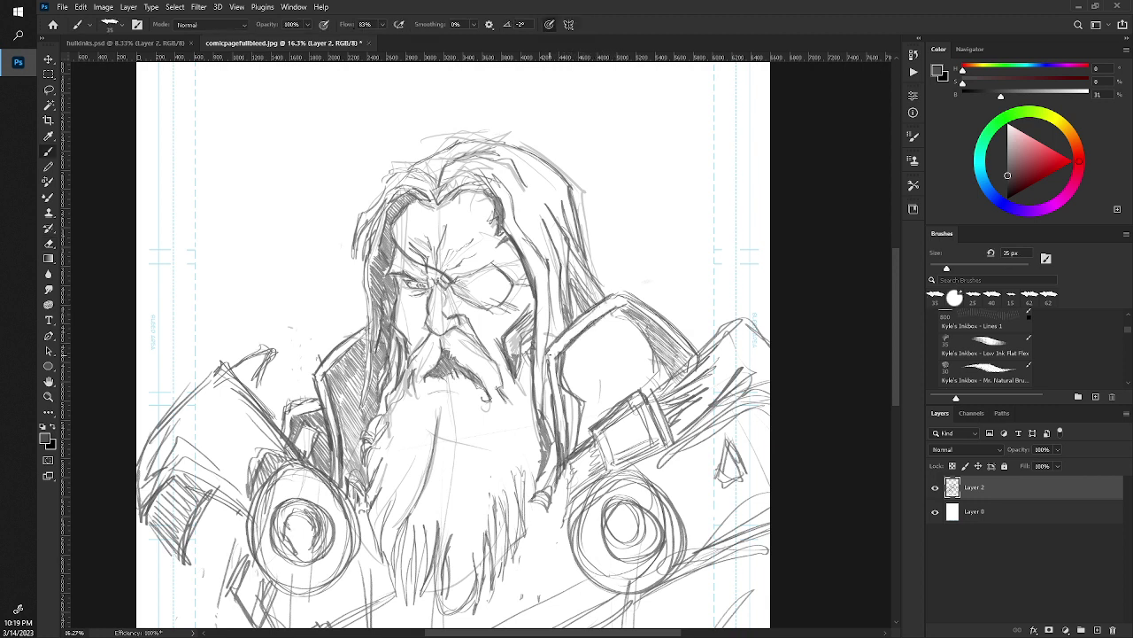
# Lighten lines beside the eye and between the brows, then make black the drawing colour.
pyautogui.press('z')
pyautogui.moveTo(356, 285)
pyautogui.mouseDown()
pyautogui.moveTo(347, 291)
pyautogui.moveTo(408, 293)
pyautogui.mouseUp()
pyautogui.press('b')
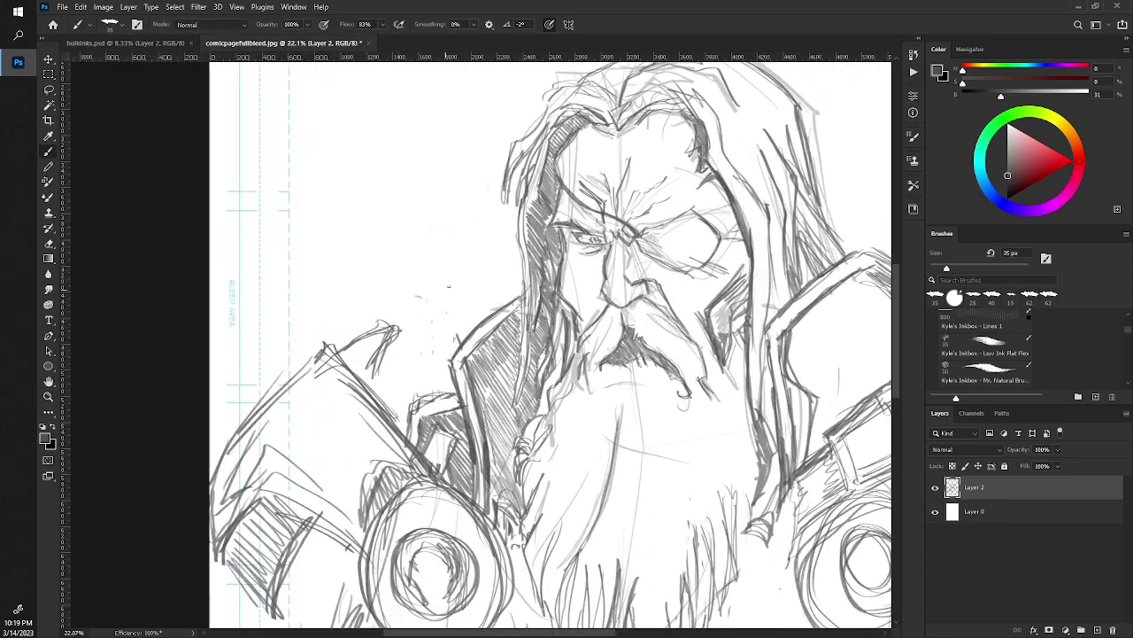
pyautogui.press('e')
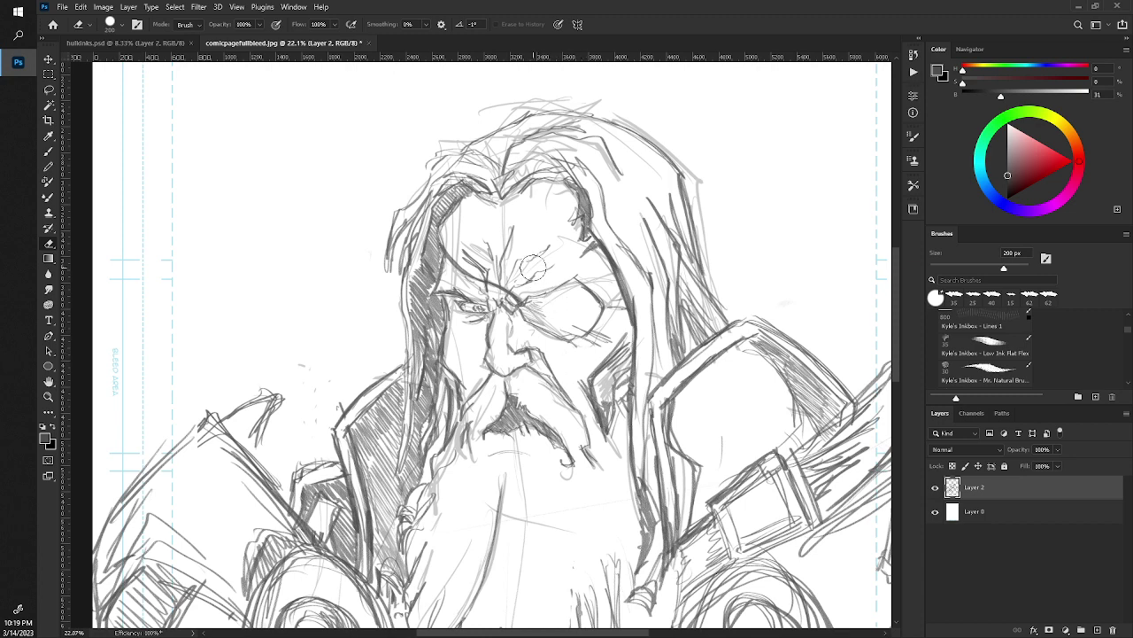
pyautogui.moveTo(594, 277); pyautogui.dragTo(604, 266)
pyautogui.moveTo(481, 254)
pyautogui.mouseDown()
pyautogui.moveTo(493, 269)
pyautogui.moveTo(468, 293)
pyautogui.moveTo(469, 324)
pyautogui.mouseUp()
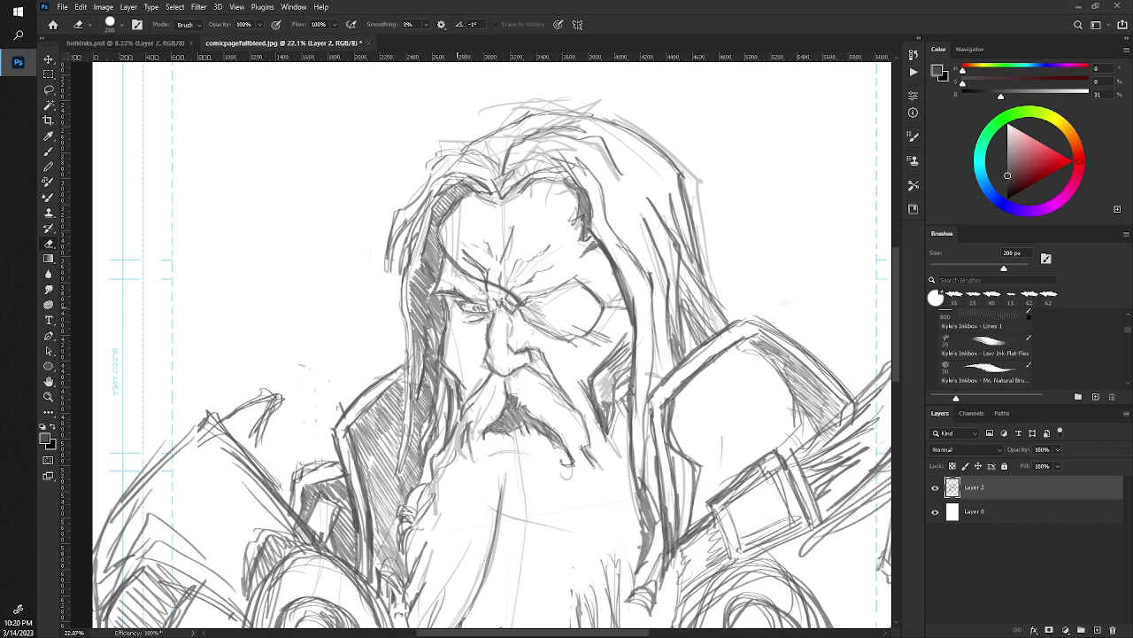
pyautogui.press('x')
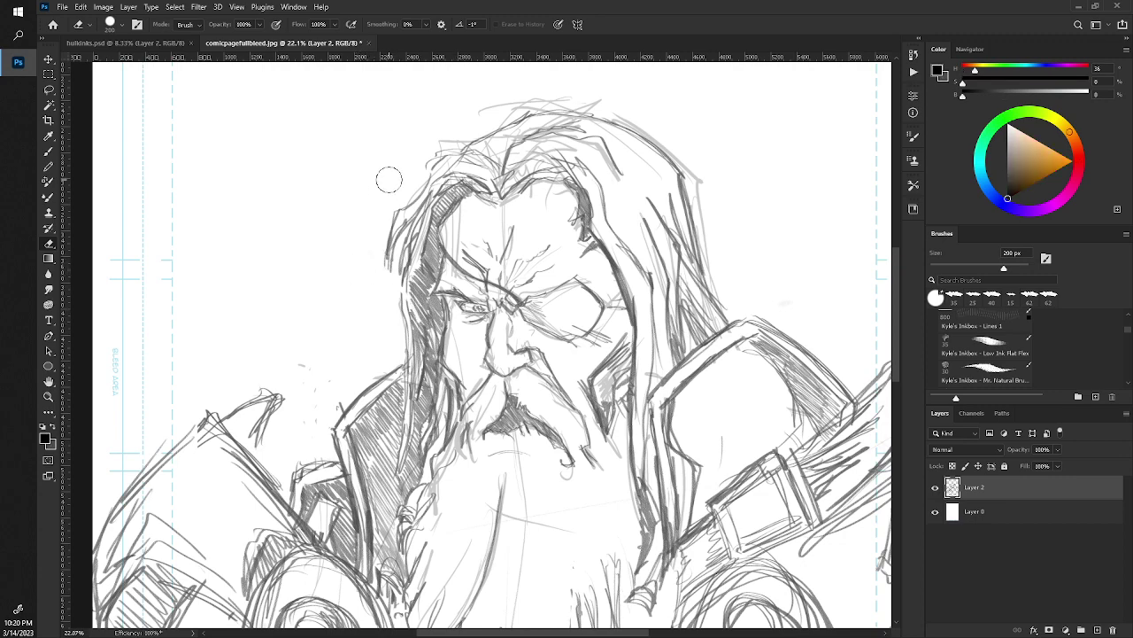
# Draw diagonal and curved strokes below the sword.
pyautogui.press('z')
pyautogui.moveTo(364, 301); pyautogui.dragTo(329, 251)
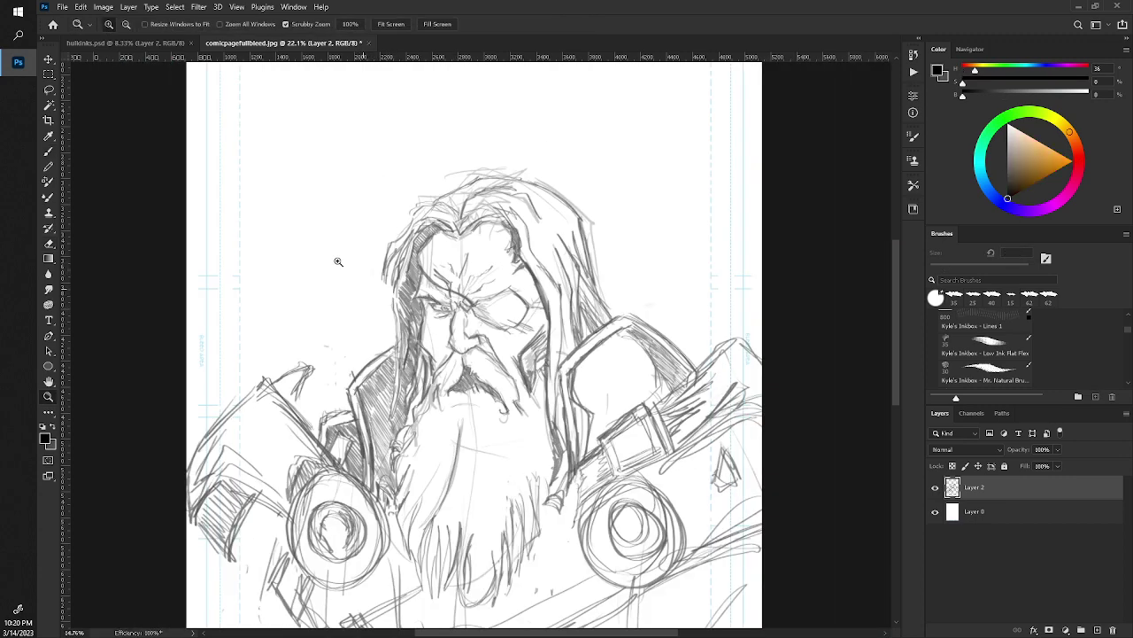
pyautogui.moveTo(366, 306); pyautogui.dragTo(409, 311)
pyautogui.press('b')
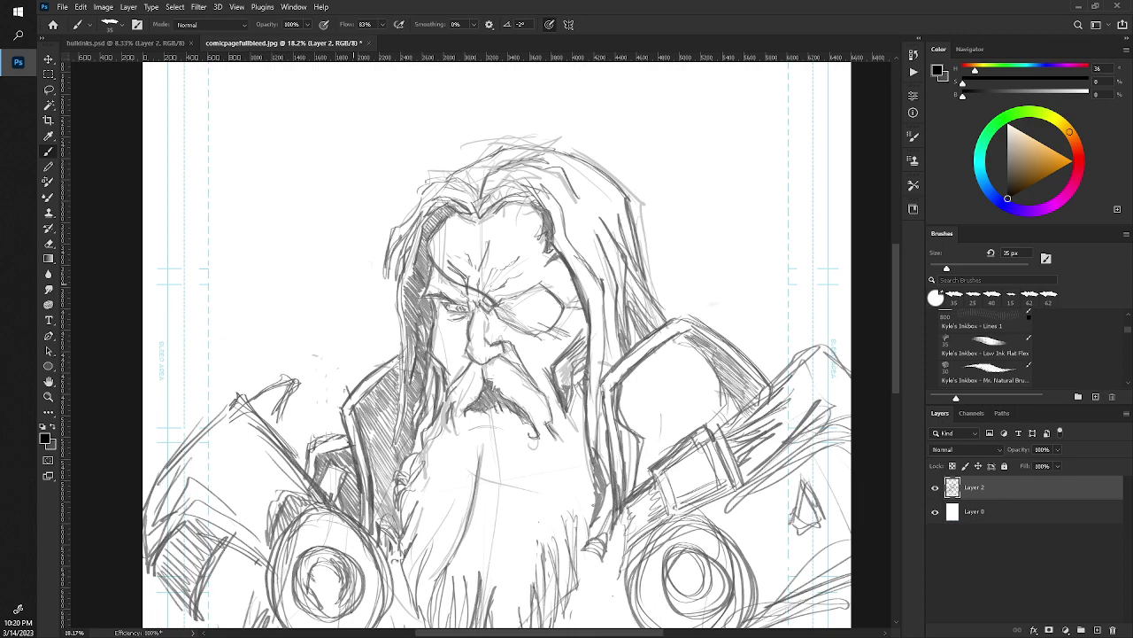
pyautogui.press('z')
pyautogui.moveTo(482, 264)
pyautogui.mouseDown()
pyautogui.moveTo(461, 266)
pyautogui.moveTo(531, 284)
pyautogui.mouseUp()
pyautogui.press('b')
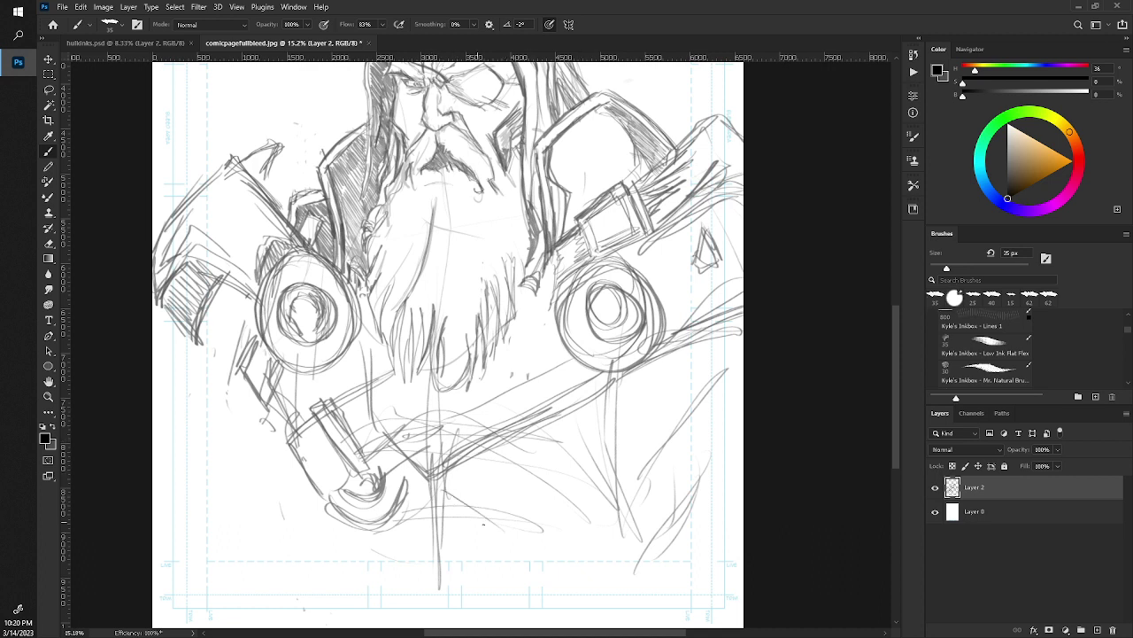
pyautogui.moveTo(448, 492); pyautogui.dragTo(565, 557)
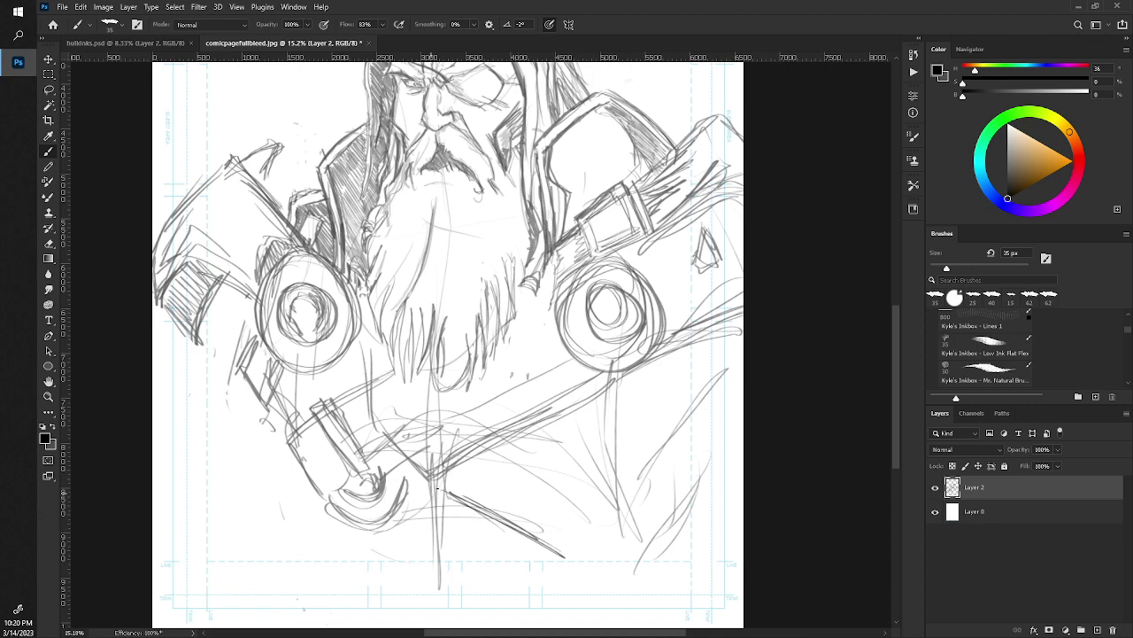
pyautogui.moveTo(437, 489)
pyautogui.mouseDown()
pyautogui.moveTo(385, 519)
pyautogui.moveTo(469, 510)
pyautogui.moveTo(559, 540)
pyautogui.mouseUp()
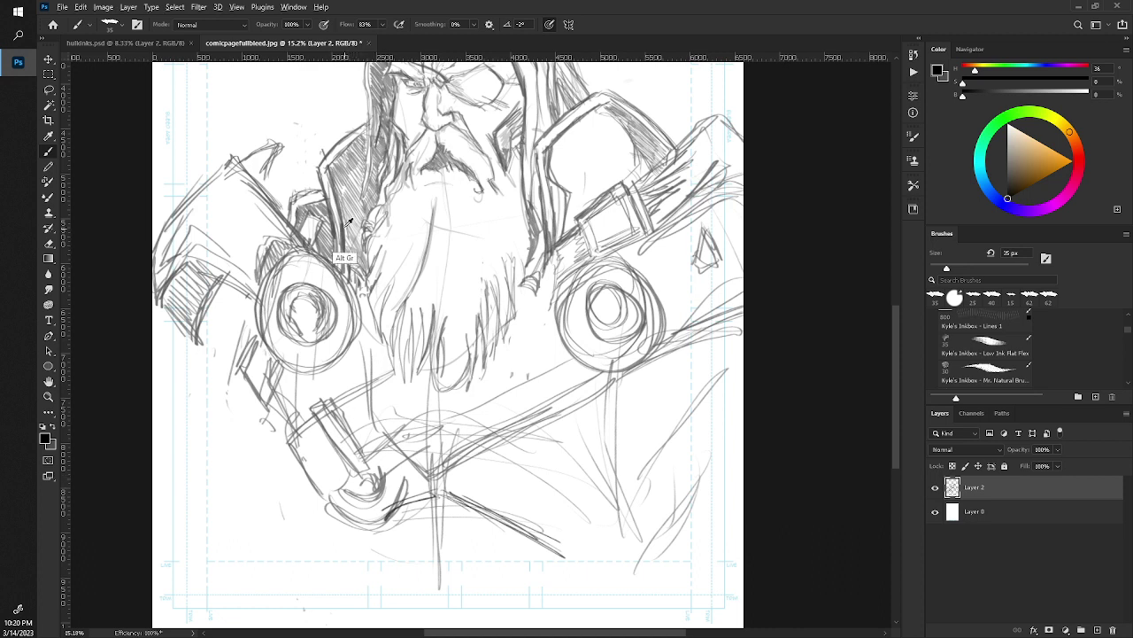
# Sample a mid-grey, undo the dark bottom strokes, and hatch beside the right disc.
pyautogui.press('alt')
pyautogui.keyDown('alt'); pyautogui.click(338, 186); pyautogui.keyUp('alt')
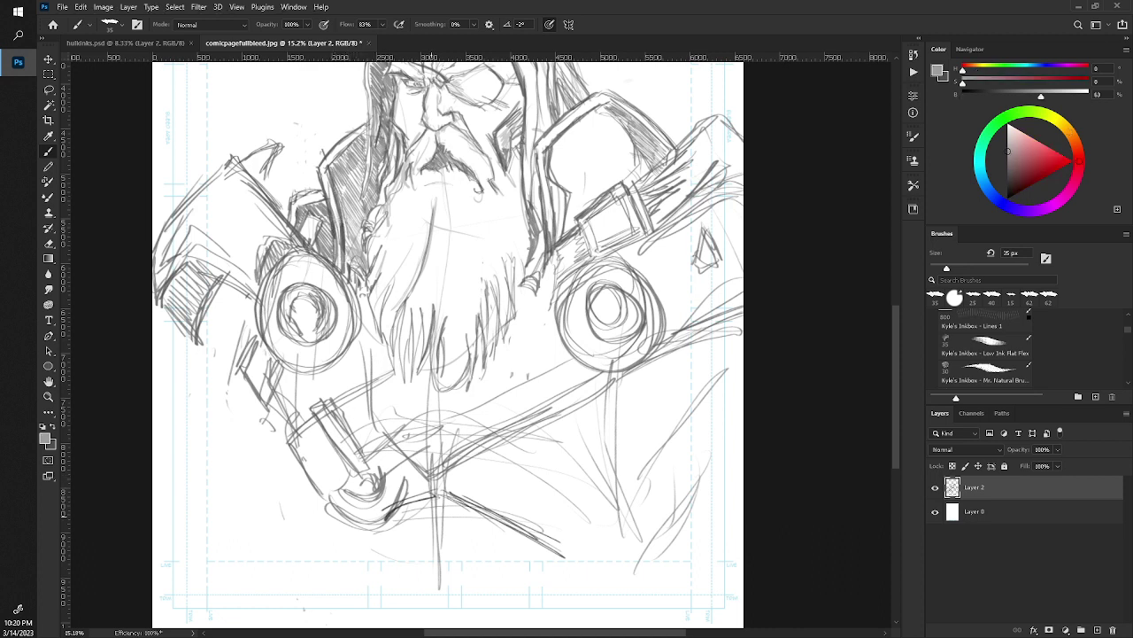
pyautogui.hotkey('ctrl', 'z')
pyautogui.hotkey('ctrl', 'z')
pyautogui.hotkey('ctrl', 'z')
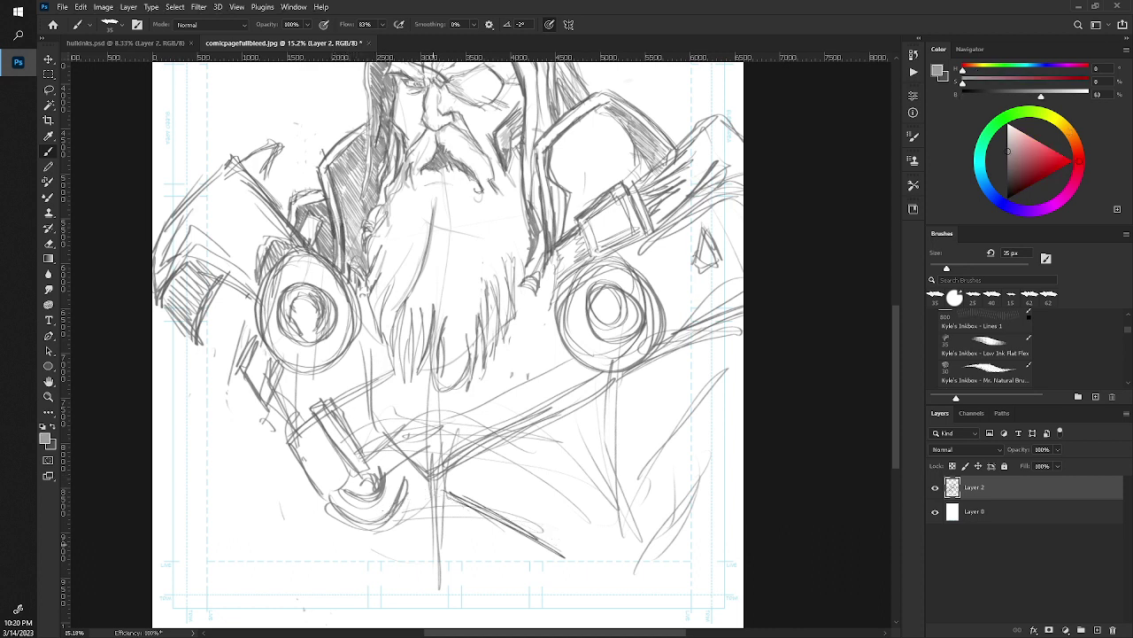
pyautogui.hotkey('ctrl', 'z')
pyautogui.hotkey('ctrl', 'z')
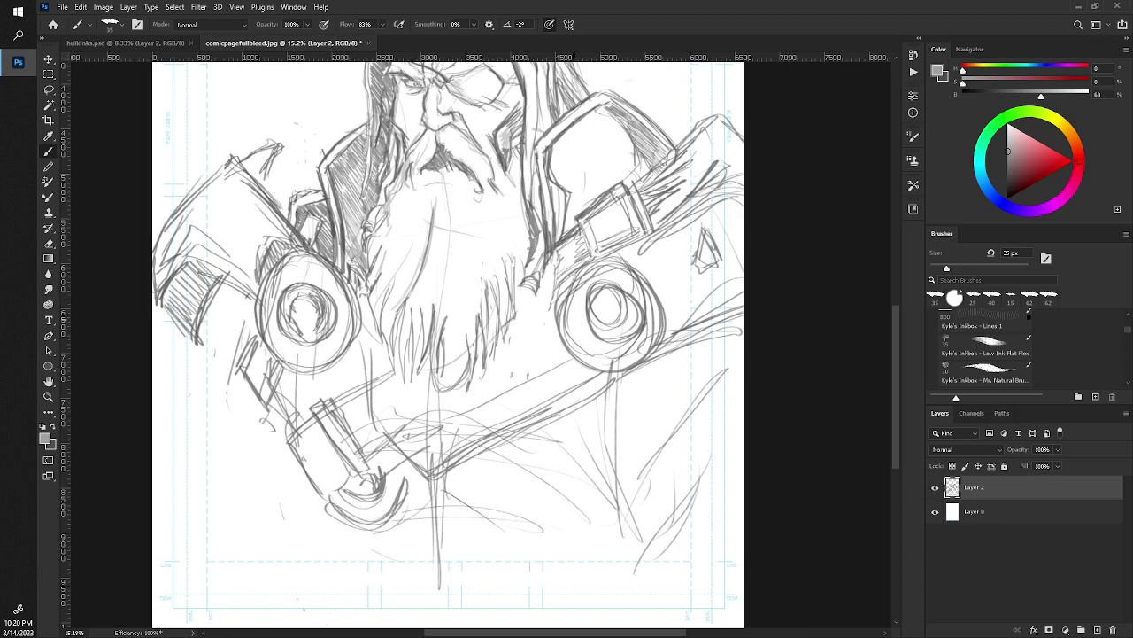
pyautogui.moveTo(542, 402); pyautogui.dragTo(563, 376)
pyautogui.moveTo(517, 420); pyautogui.dragTo(556, 383)
pyautogui.moveTo(556, 380); pyautogui.dragTo(568, 368)
pyautogui.moveTo(526, 408); pyautogui.dragTo(561, 379)
pyautogui.moveTo(535, 406); pyautogui.dragTo(560, 375)
# Sample another grey and add faint vertical strokes and darker lines around the right disc.
pyautogui.keyDown('alt'); pyautogui.click(554, 143); pyautogui.keyUp('alt')
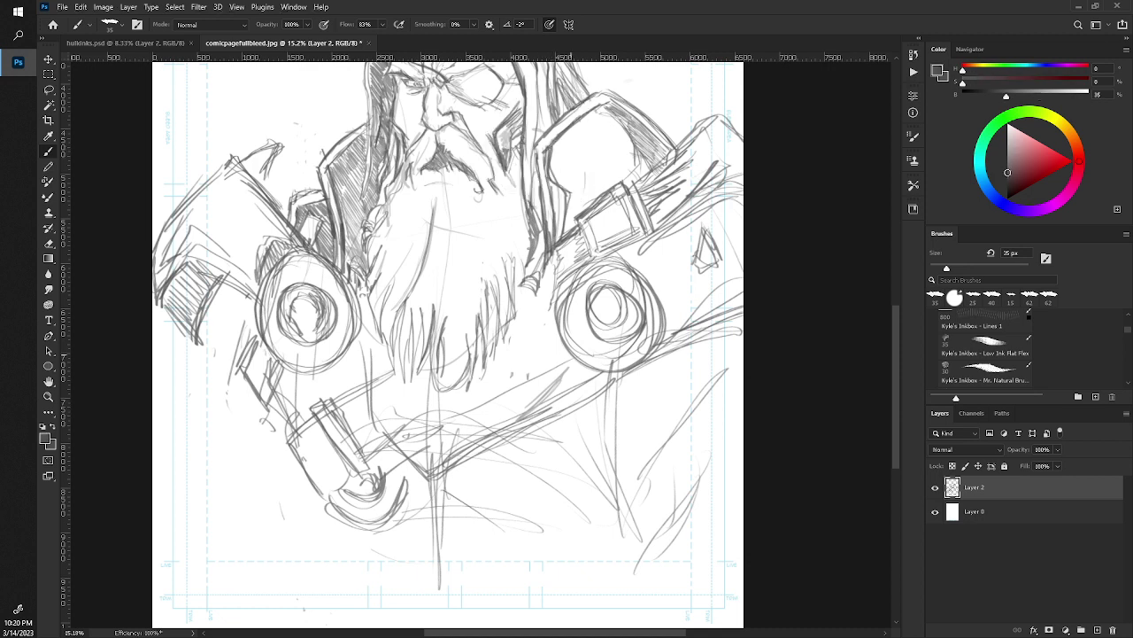
pyautogui.moveTo(558, 386)
pyautogui.mouseDown()
pyautogui.moveTo(558, 333)
pyautogui.moveTo(562, 374)
pyautogui.moveTo(517, 422)
pyautogui.moveTo(556, 329)
pyautogui.mouseUp()
pyautogui.moveTo(568, 386); pyautogui.dragTo(531, 411)
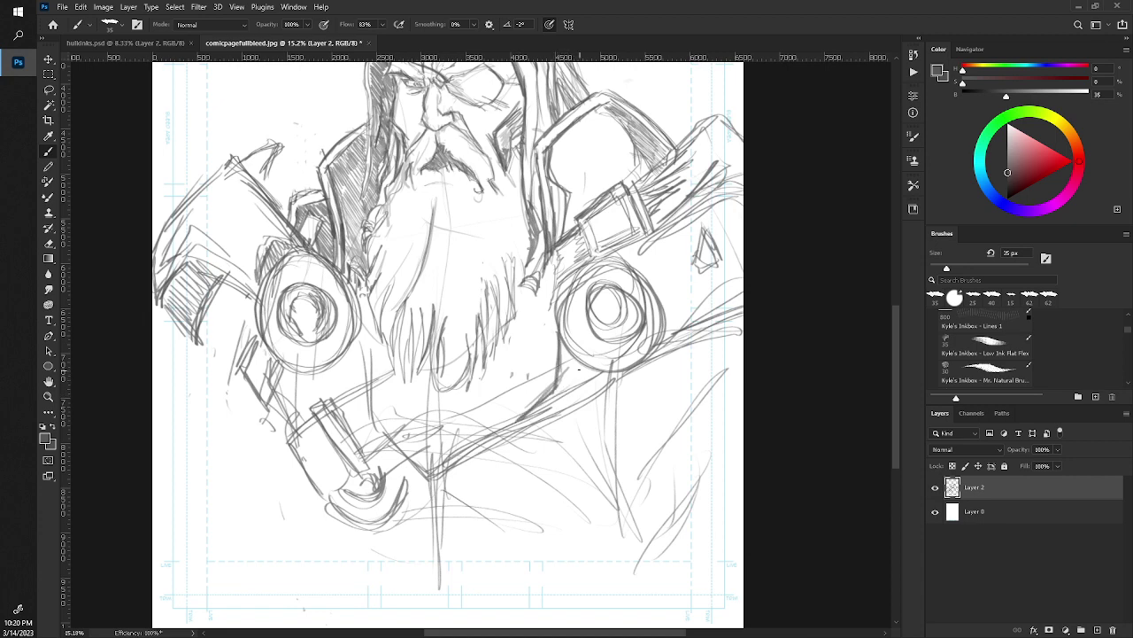
pyautogui.moveTo(574, 368)
pyautogui.mouseDown()
pyautogui.moveTo(544, 404)
pyautogui.moveTo(565, 349)
pyautogui.moveTo(560, 379)
pyautogui.mouseUp()
# Reinforce the left disc's right and bottom edges with dark strokes below it.
pyautogui.moveTo(372, 308)
pyautogui.mouseDown()
pyautogui.moveTo(366, 330)
pyautogui.moveTo(359, 310)
pyautogui.moveTo(356, 343)
pyautogui.moveTo(361, 430)
pyautogui.mouseUp()
pyautogui.moveTo(366, 392); pyautogui.dragTo(347, 418)
pyautogui.moveTo(358, 368)
pyautogui.mouseDown()
pyautogui.moveTo(344, 393)
pyautogui.moveTo(372, 358)
pyautogui.moveTo(362, 380)
pyautogui.mouseUp()
pyautogui.moveTo(372, 325)
pyautogui.mouseDown()
pyautogui.moveTo(372, 355)
pyautogui.moveTo(352, 377)
pyautogui.mouseUp()
pyautogui.moveTo(366, 326); pyautogui.dragTo(360, 361)
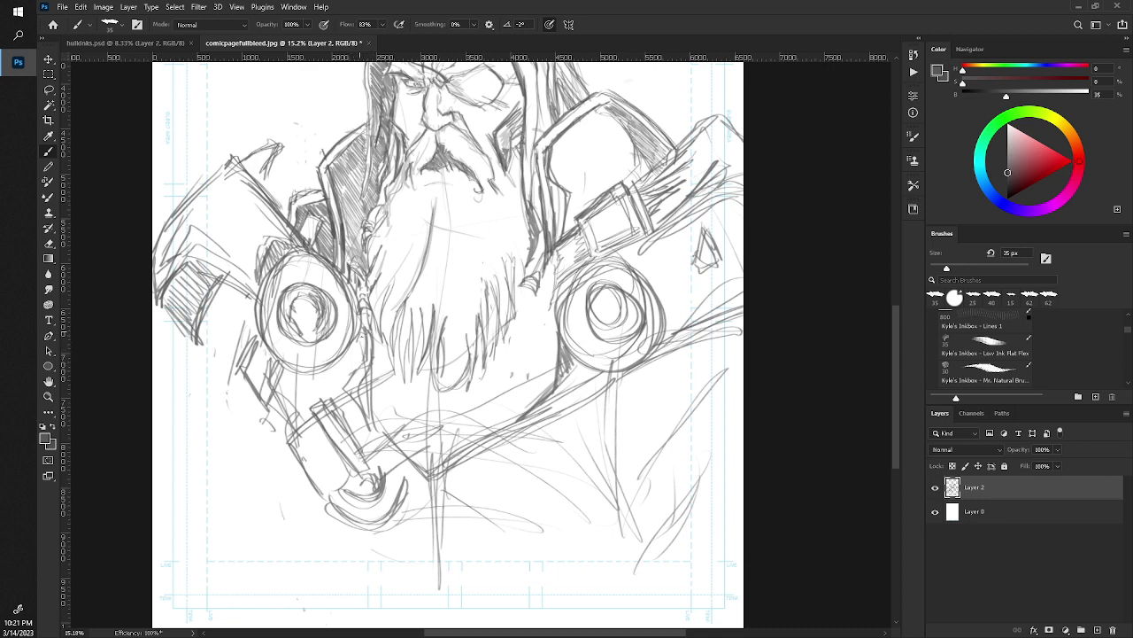
pyautogui.press('z')
pyautogui.moveTo(271, 288)
pyautogui.mouseDown()
pyautogui.moveTo(289, 327)
pyautogui.moveTo(305, 329)
pyautogui.mouseUp()
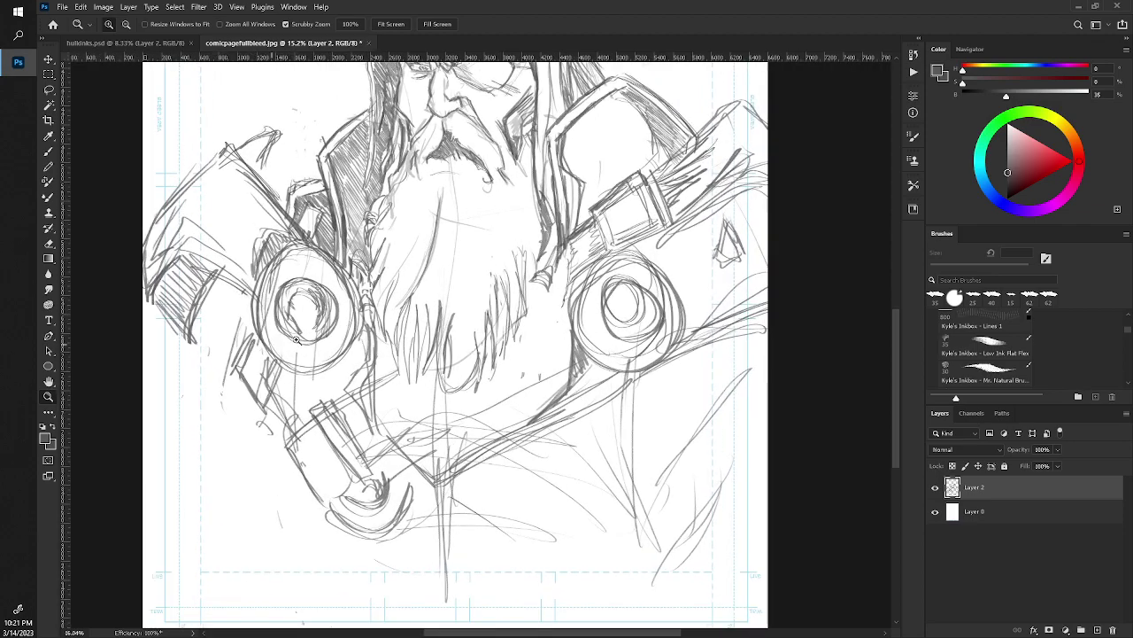
# Darken the outer hair contour, the shoulder pad's top, and hair beside the beard.
pyautogui.press('b')
pyautogui.scroll(2, 270, 409)
pyautogui.moveTo(270, 408)
pyautogui.mouseDown()
pyautogui.moveTo(297, 279)
pyautogui.moveTo(263, 407)
pyautogui.mouseUp()
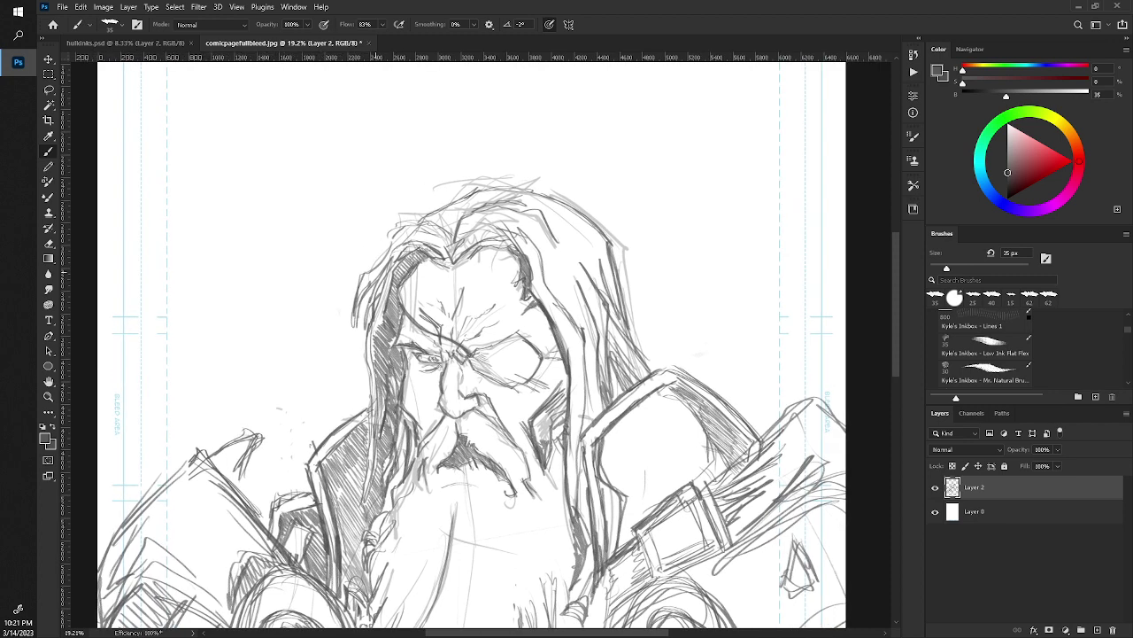
pyautogui.moveTo(384, 259)
pyautogui.mouseDown()
pyautogui.moveTo(397, 234)
pyautogui.moveTo(431, 226)
pyautogui.mouseUp()
pyautogui.moveTo(471, 189); pyautogui.dragTo(609, 260)
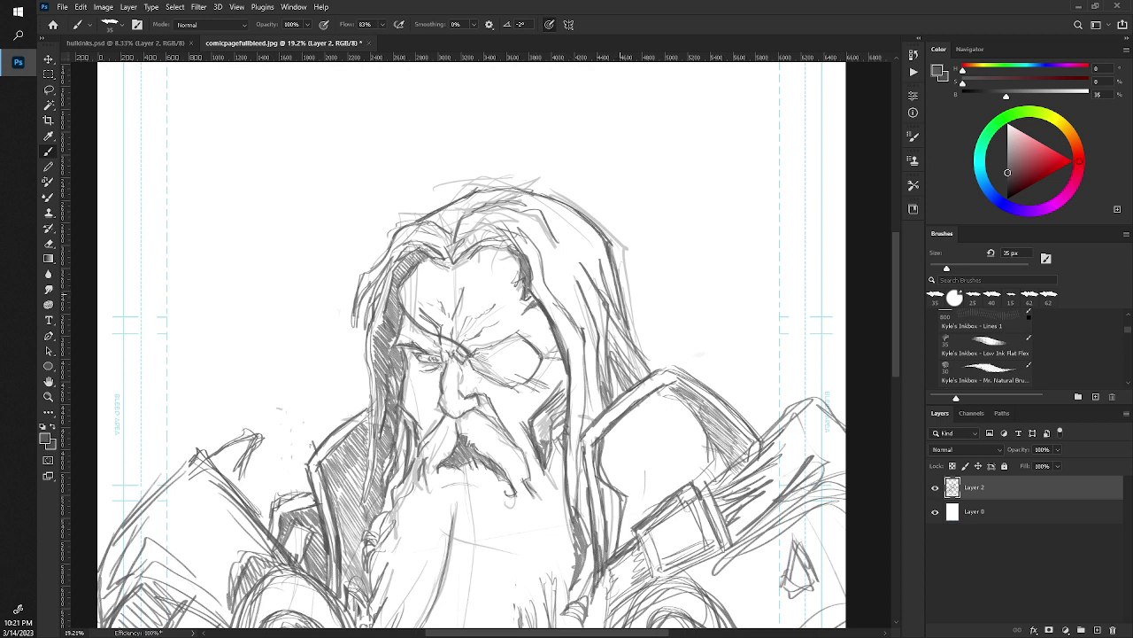
pyautogui.moveTo(613, 263); pyautogui.dragTo(636, 345)
pyautogui.moveTo(620, 297); pyautogui.dragTo(652, 370)
pyautogui.moveTo(611, 244); pyautogui.dragTo(618, 294)
pyautogui.moveTo(655, 375)
pyautogui.mouseDown()
pyautogui.moveTo(675, 367)
pyautogui.moveTo(758, 441)
pyautogui.mouseUp()
pyautogui.moveTo(673, 370)
pyautogui.mouseDown()
pyautogui.moveTo(717, 402)
pyautogui.moveTo(666, 366)
pyautogui.mouseUp()
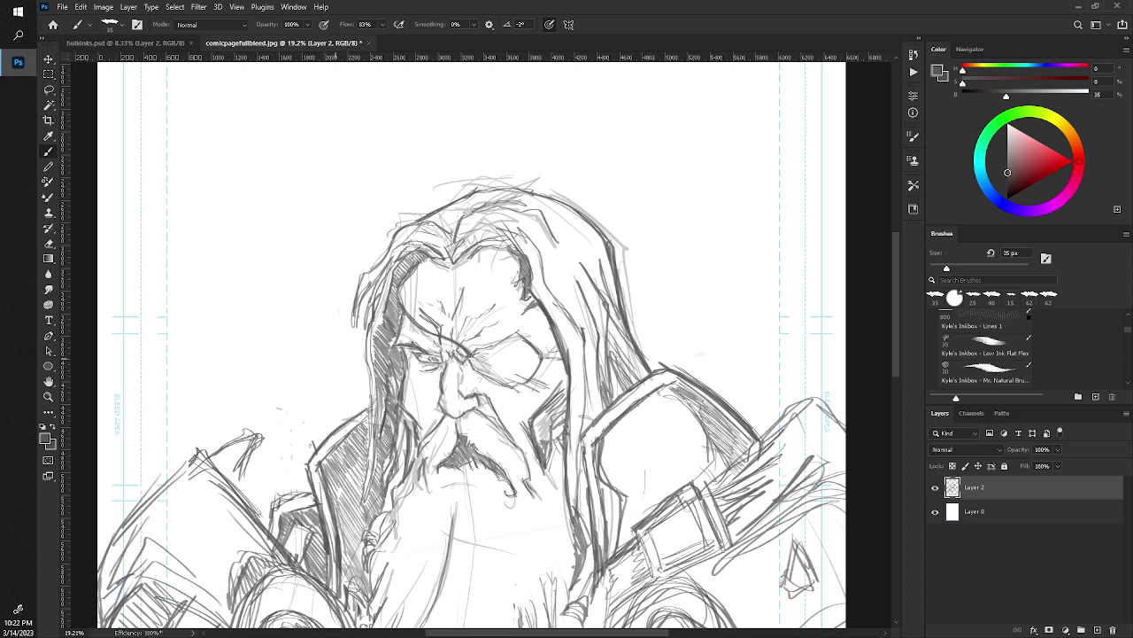
pyautogui.moveTo(360, 505)
pyautogui.mouseDown()
pyautogui.moveTo(366, 324)
pyautogui.moveTo(375, 467)
pyautogui.moveTo(363, 506)
pyautogui.mouseUp()
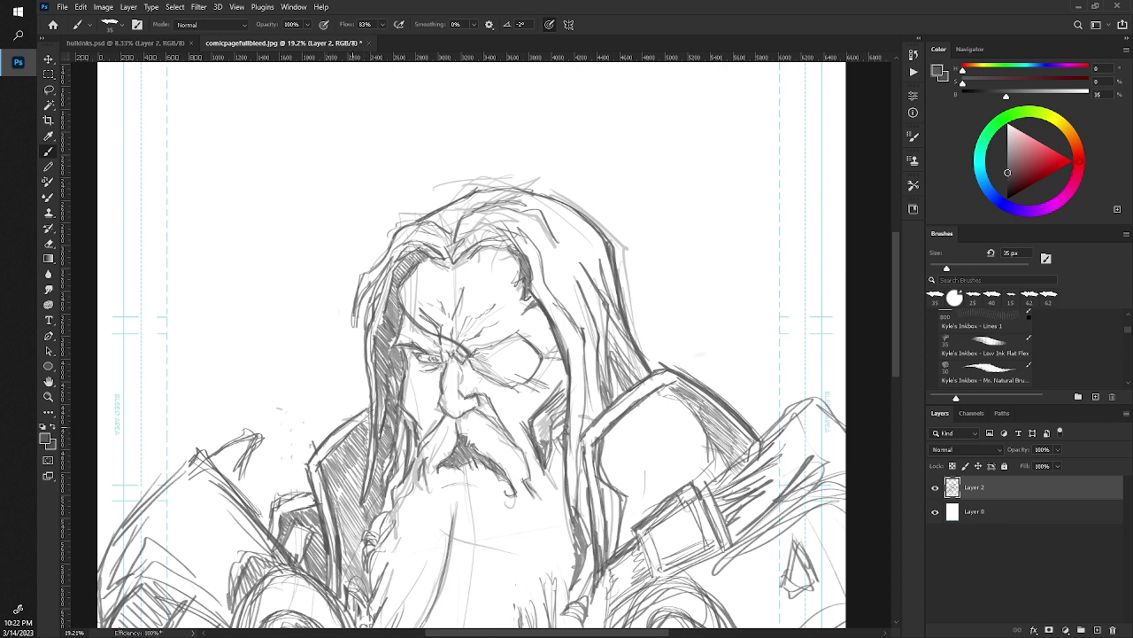
# Hatch in the eye patch and the area beside and under the eye.
pyautogui.moveTo(437, 371); pyautogui.dragTo(423, 377)
pyautogui.moveTo(542, 351); pyautogui.dragTo(560, 356)
pyautogui.moveTo(485, 354)
pyautogui.mouseDown()
pyautogui.moveTo(526, 346)
pyautogui.moveTo(526, 368)
pyautogui.moveTo(473, 374)
pyautogui.moveTo(522, 365)
pyautogui.moveTo(536, 340)
pyautogui.moveTo(499, 353)
pyautogui.mouseUp()
pyautogui.moveTo(477, 366); pyautogui.dragTo(494, 356)
pyautogui.moveTo(473, 366); pyautogui.dragTo(485, 358)
pyautogui.moveTo(473, 371); pyautogui.dragTo(484, 363)
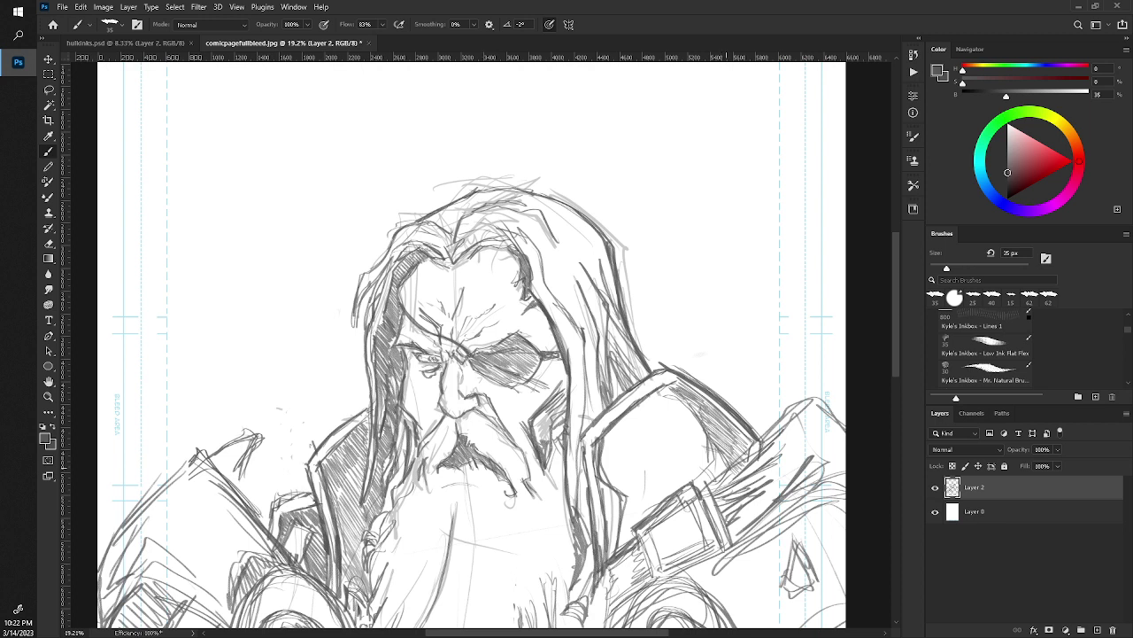
# Darken the right shoulder pad's side and upper edges.
pyautogui.moveTo(706, 446)
pyautogui.mouseDown()
pyautogui.moveTo(706, 476)
pyautogui.moveTo(716, 493)
pyautogui.moveTo(724, 487)
pyautogui.mouseUp()
pyautogui.moveTo(758, 442); pyautogui.dragTo(742, 465)
pyautogui.moveTo(795, 413)
pyautogui.mouseDown()
pyautogui.moveTo(742, 459)
pyautogui.moveTo(763, 451)
pyautogui.mouseUp()
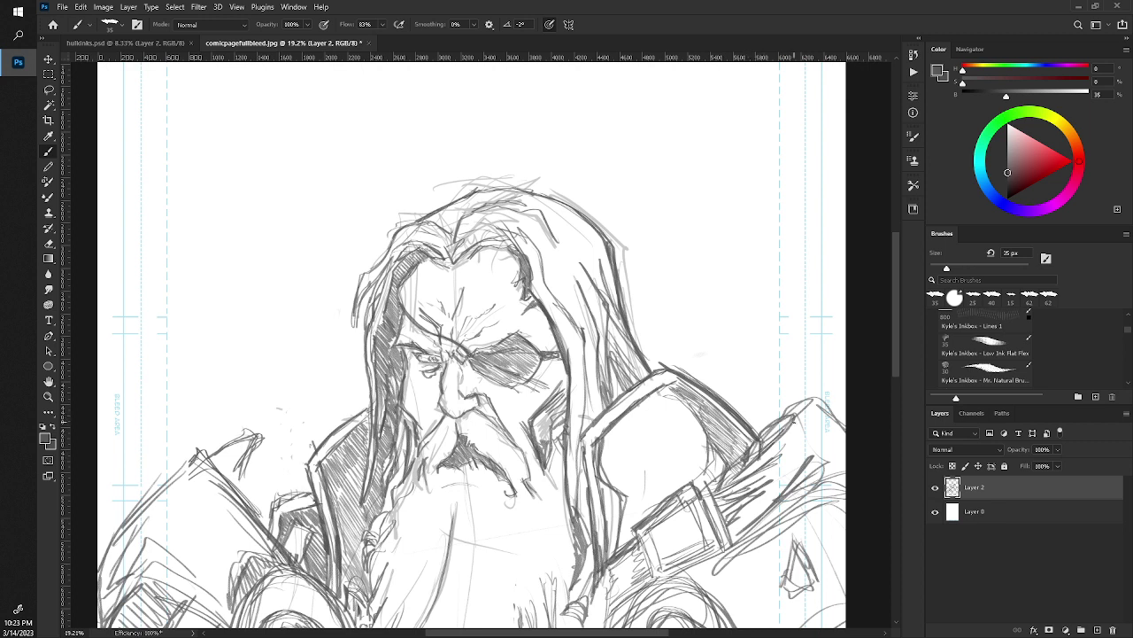
pyautogui.moveTo(827, 408)
pyautogui.mouseDown()
pyautogui.moveTo(797, 415)
pyautogui.moveTo(830, 416)
pyautogui.moveTo(805, 435)
pyautogui.moveTo(788, 423)
pyautogui.mouseUp()
pyautogui.press('z')
pyautogui.moveTo(485, 251)
pyautogui.mouseDown()
pyautogui.moveTo(313, 333)
pyautogui.moveTo(325, 344)
pyautogui.mouseUp()
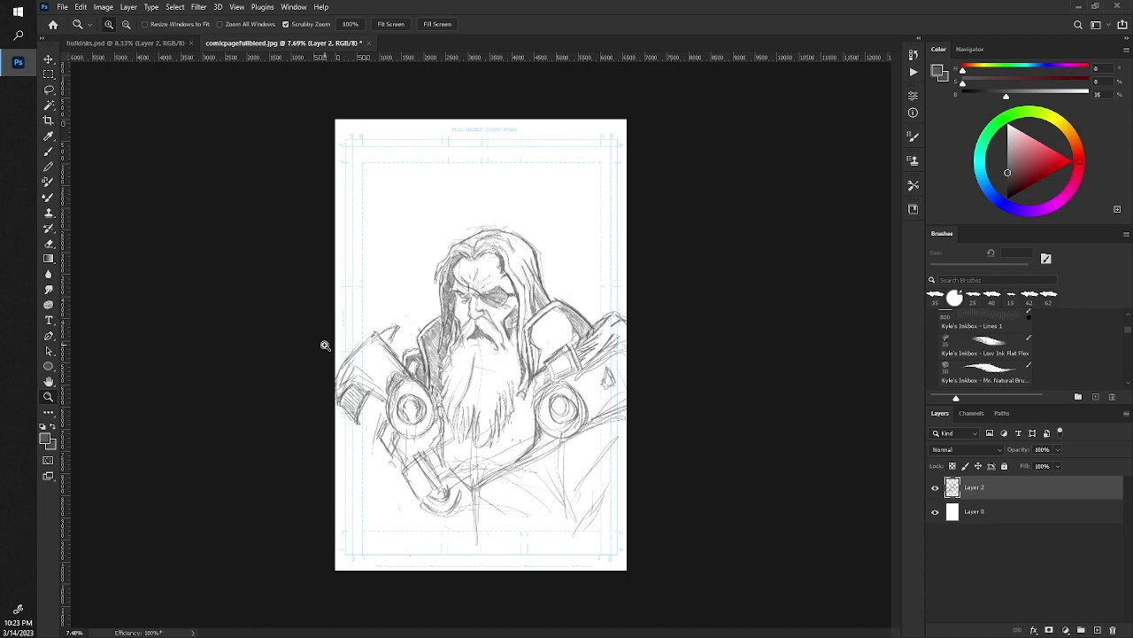
# Erase rough lines on the left shoulder pad and redraw its top edge and diagonals.
pyautogui.moveTo(325, 344); pyautogui.dragTo(342, 373)
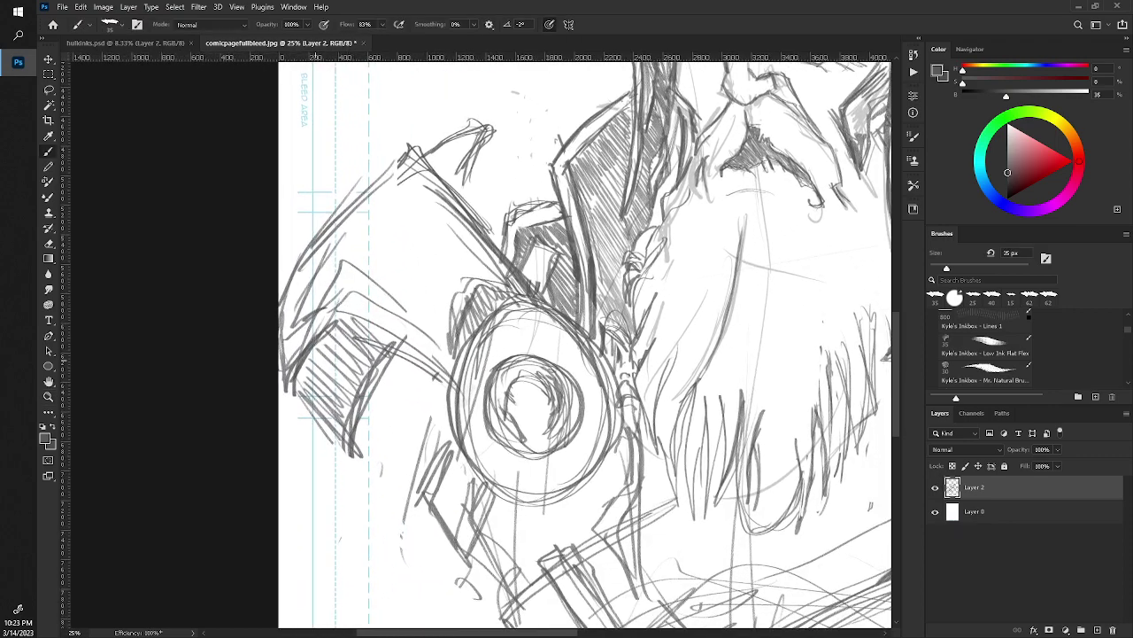
pyautogui.moveTo(342, 373)
pyautogui.mouseDown()
pyautogui.moveTo(381, 381)
pyautogui.moveTo(359, 297)
pyautogui.moveTo(376, 266)
pyautogui.moveTo(430, 354)
pyautogui.mouseUp()
pyautogui.press('e')
pyautogui.moveTo(392, 284)
pyautogui.mouseDown()
pyautogui.moveTo(357, 306)
pyautogui.moveTo(430, 363)
pyautogui.mouseUp()
pyautogui.press('b')
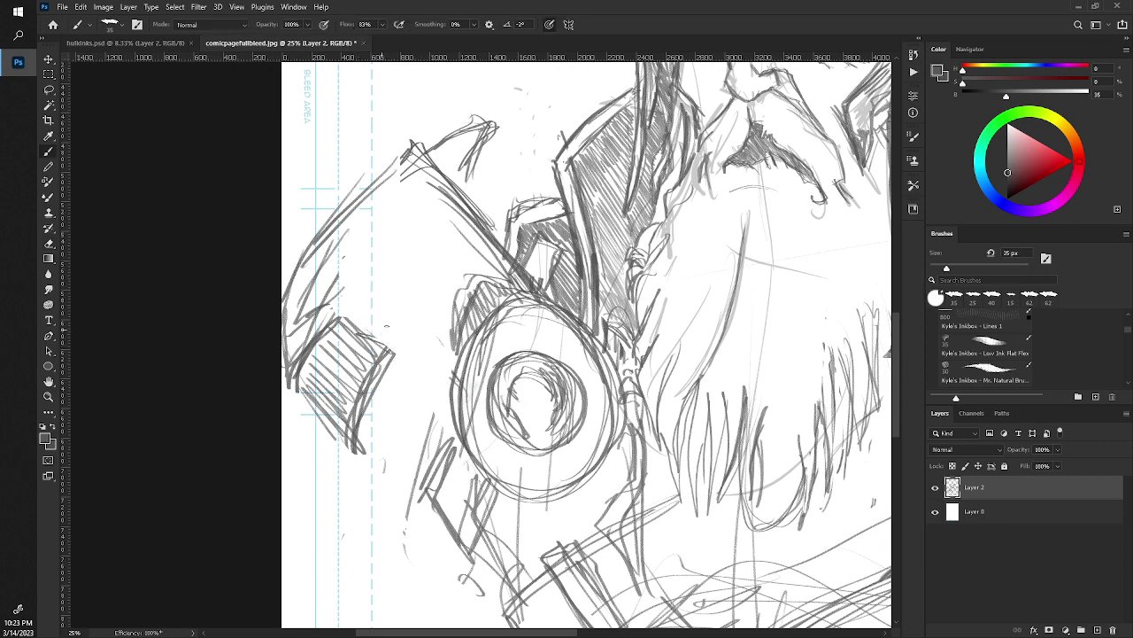
pyautogui.moveTo(367, 341); pyautogui.dragTo(452, 416)
pyautogui.press('.')
pyautogui.moveTo(320, 315)
pyautogui.mouseDown()
pyautogui.moveTo(390, 350)
pyautogui.moveTo(448, 412)
pyautogui.moveTo(375, 324)
pyautogui.moveTo(448, 383)
pyautogui.mouseUp()
pyautogui.moveTo(367, 318); pyautogui.dragTo(408, 341)
pyautogui.moveTo(371, 282); pyautogui.dragTo(383, 314)
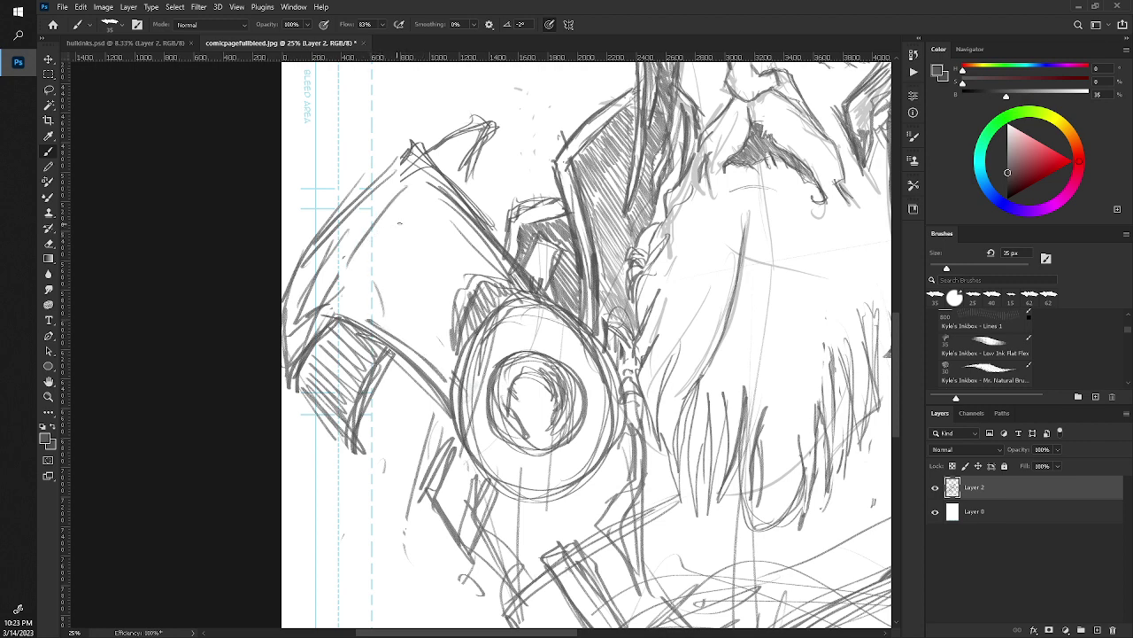
# Darken the arm's left edge and top diagonal, erasing rough strokes near the top.
pyautogui.moveTo(414, 182); pyautogui.dragTo(342, 276)
pyautogui.moveTo(374, 216); pyautogui.dragTo(345, 264)
pyautogui.moveTo(398, 187); pyautogui.dragTo(358, 241)
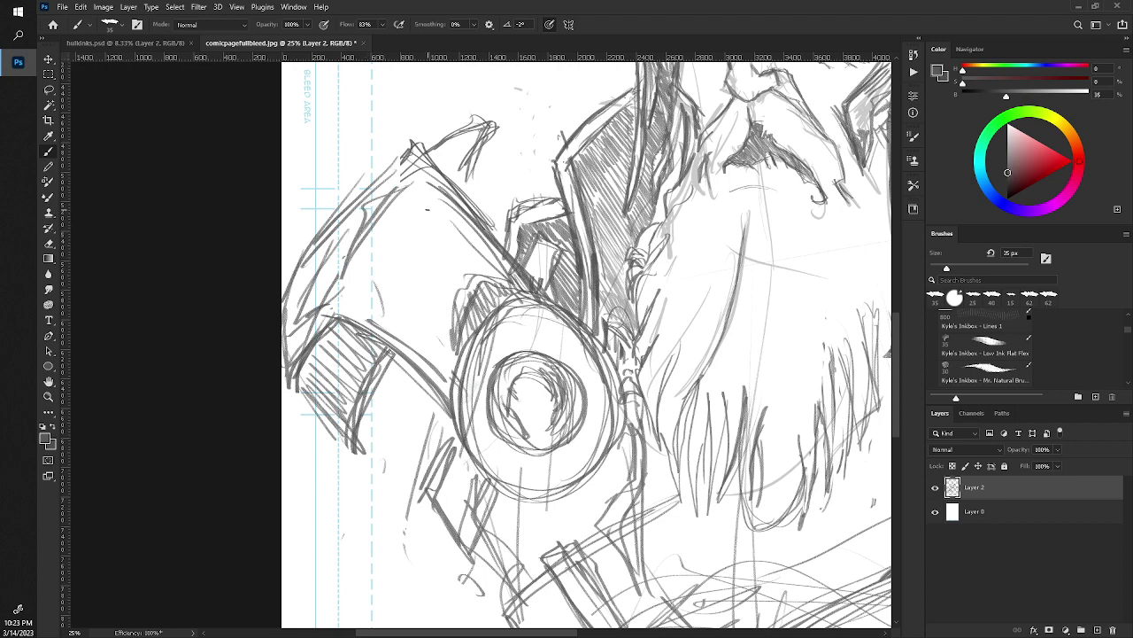
pyautogui.moveTo(425, 168); pyautogui.dragTo(395, 191)
pyautogui.press('e')
pyautogui.moveTo(431, 185); pyautogui.dragTo(495, 258)
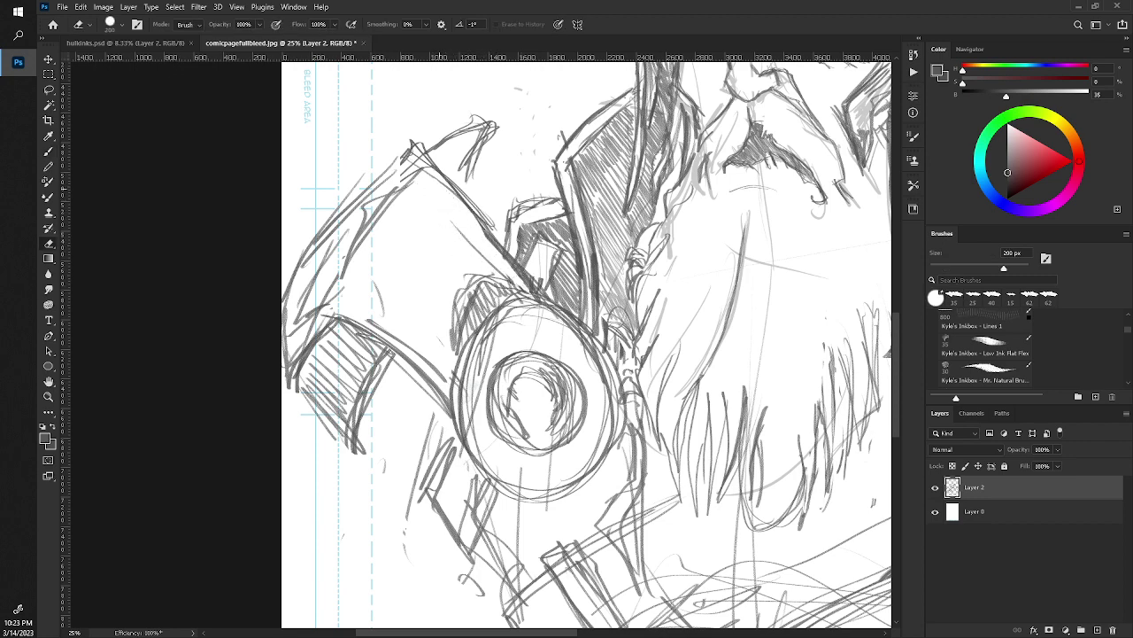
pyautogui.press('b')
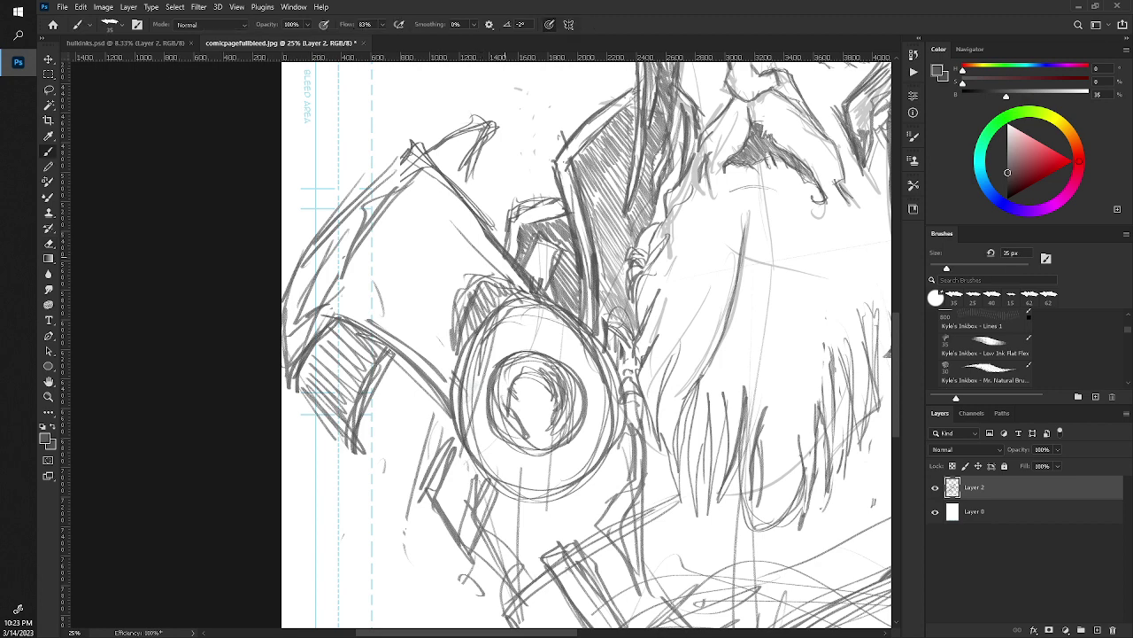
pyautogui.press('.')
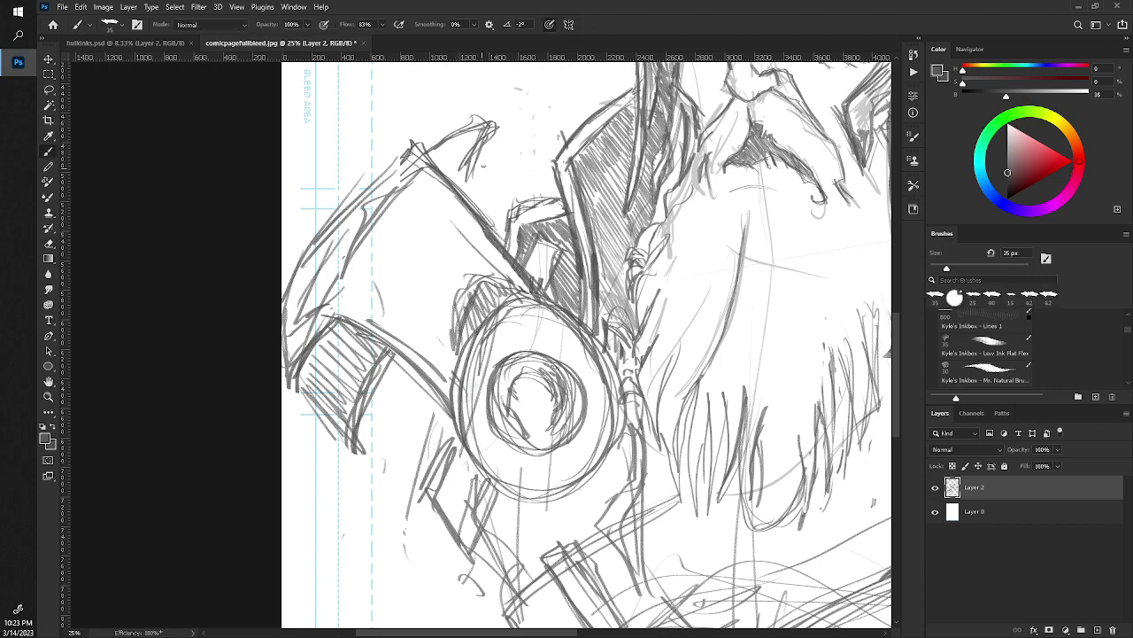
pyautogui.moveTo(478, 150)
pyautogui.mouseDown()
pyautogui.moveTo(462, 196)
pyautogui.moveTo(443, 162)
pyautogui.moveTo(454, 152)
pyautogui.moveTo(446, 165)
pyautogui.moveTo(462, 179)
pyautogui.mouseUp()
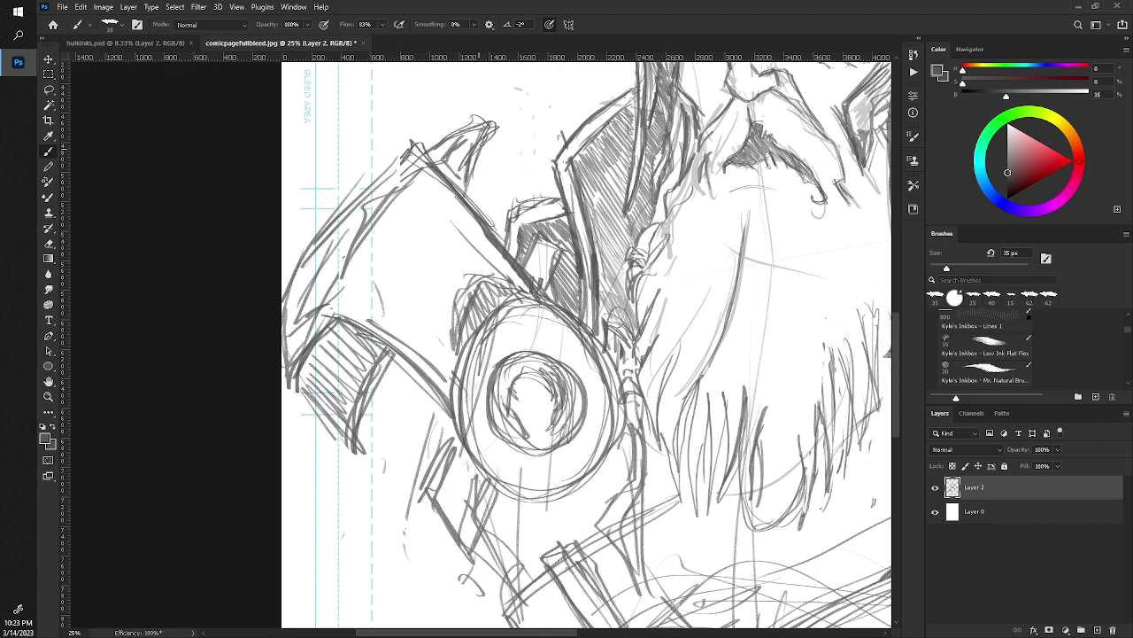
pyautogui.moveTo(483, 140)
pyautogui.mouseDown()
pyautogui.moveTo(466, 204)
pyautogui.moveTo(436, 163)
pyautogui.moveTo(445, 166)
pyautogui.mouseUp()
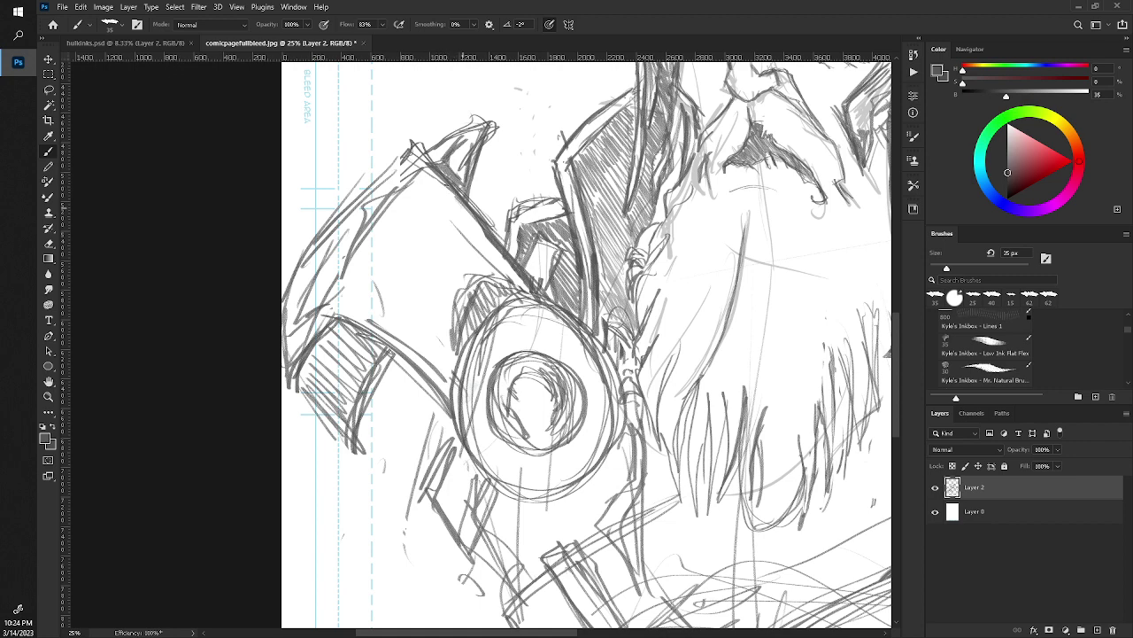
pyautogui.moveTo(453, 197); pyautogui.dragTo(439, 173)
pyautogui.moveTo(428, 165)
pyautogui.mouseDown()
pyautogui.moveTo(414, 154)
pyautogui.moveTo(319, 238)
pyautogui.mouseUp()
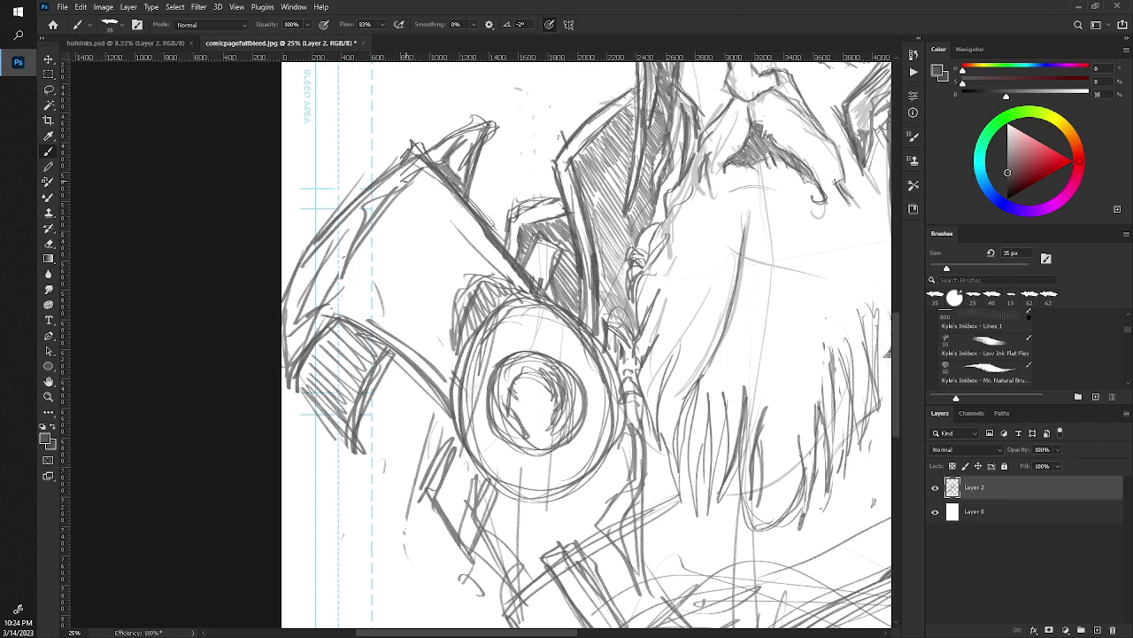
# Remove the remaining stray marks atop the left shoulder armour and view the whole page.
pyautogui.press('e')
pyautogui.moveTo(415, 142)
pyautogui.mouseDown()
pyautogui.moveTo(376, 173)
pyautogui.moveTo(394, 164)
pyautogui.mouseUp()
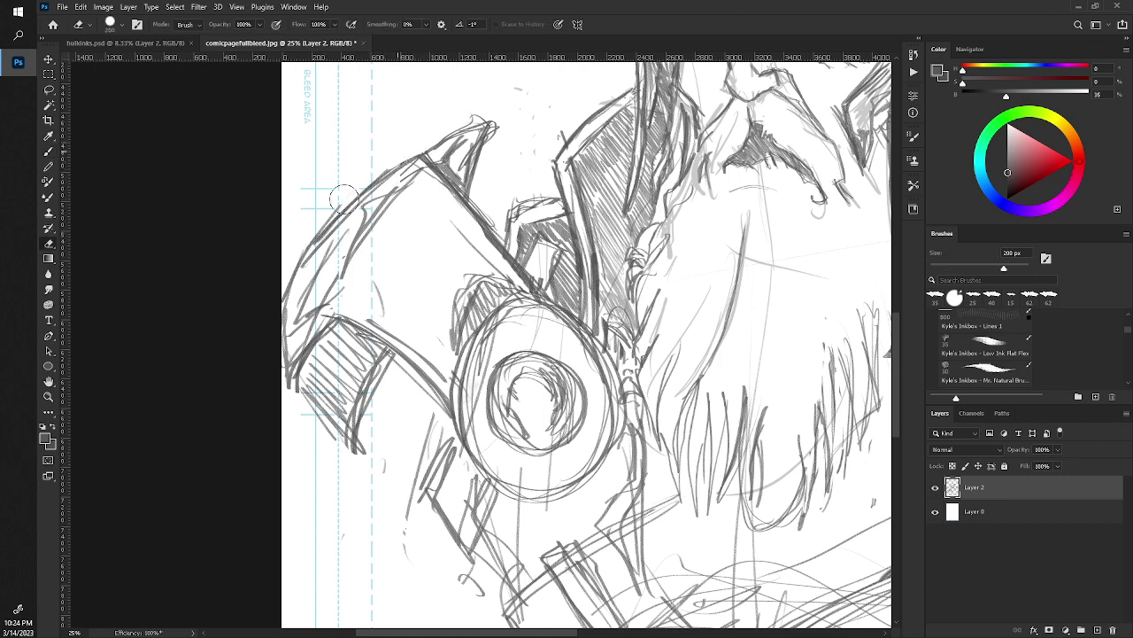
pyautogui.moveTo(346, 198); pyautogui.dragTo(320, 229)
pyautogui.press('z')
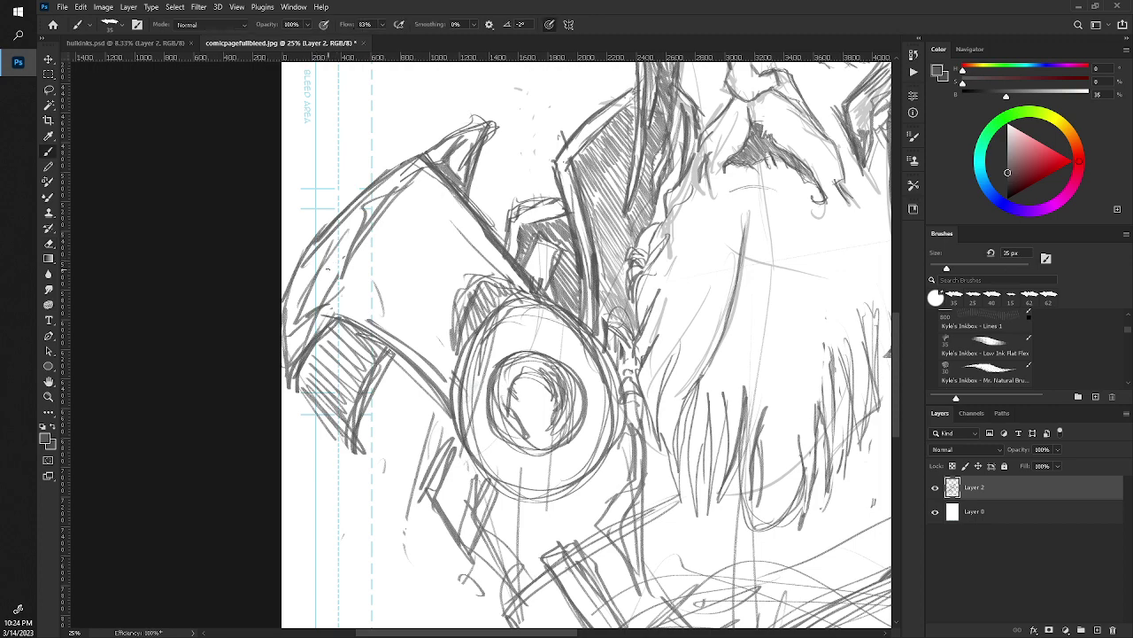
pyautogui.keyDown('alt'); pyautogui.click(292, 193); pyautogui.keyUp('alt')
# Add pencil strokes down the beard, including a vertical line and curve.
pyautogui.click(295, 198)
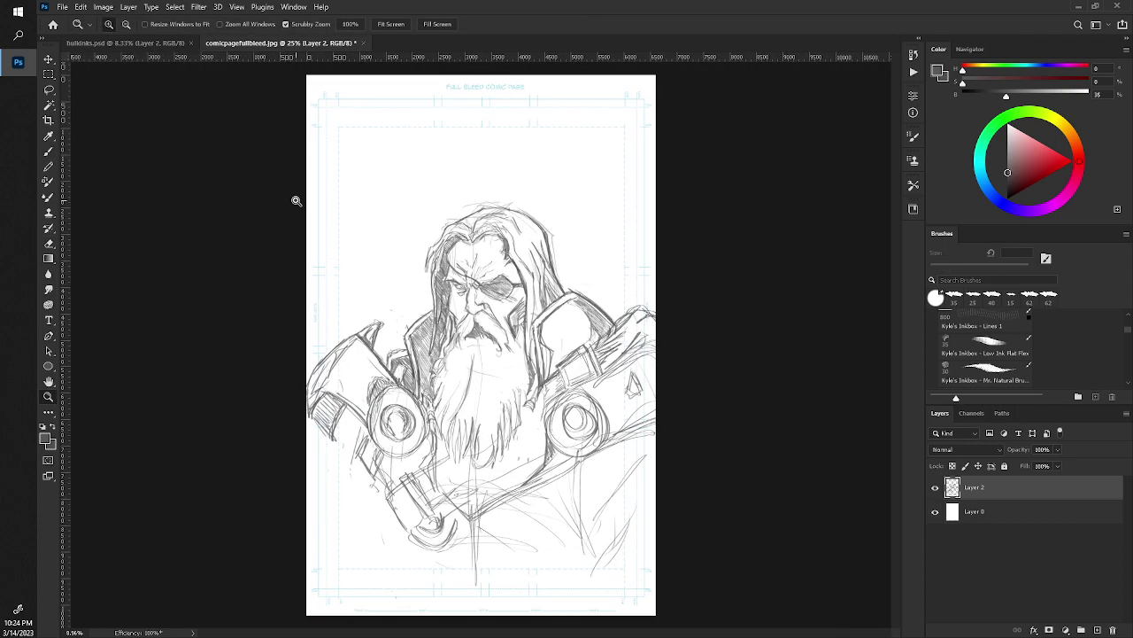
pyautogui.press('b')
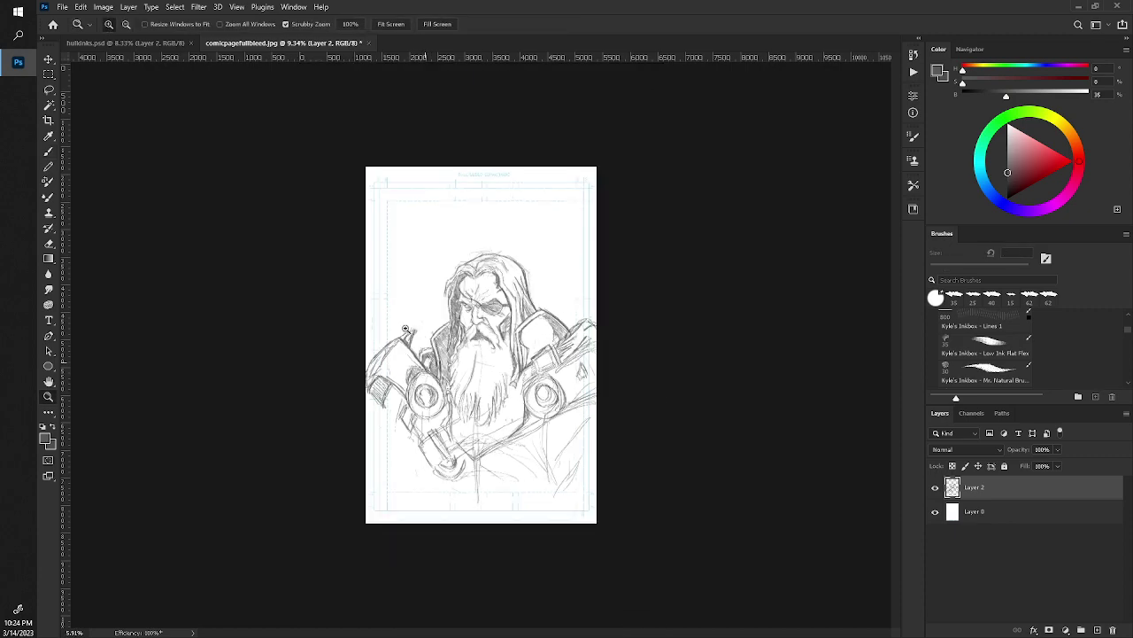
pyautogui.scroll(5, 473, 474)
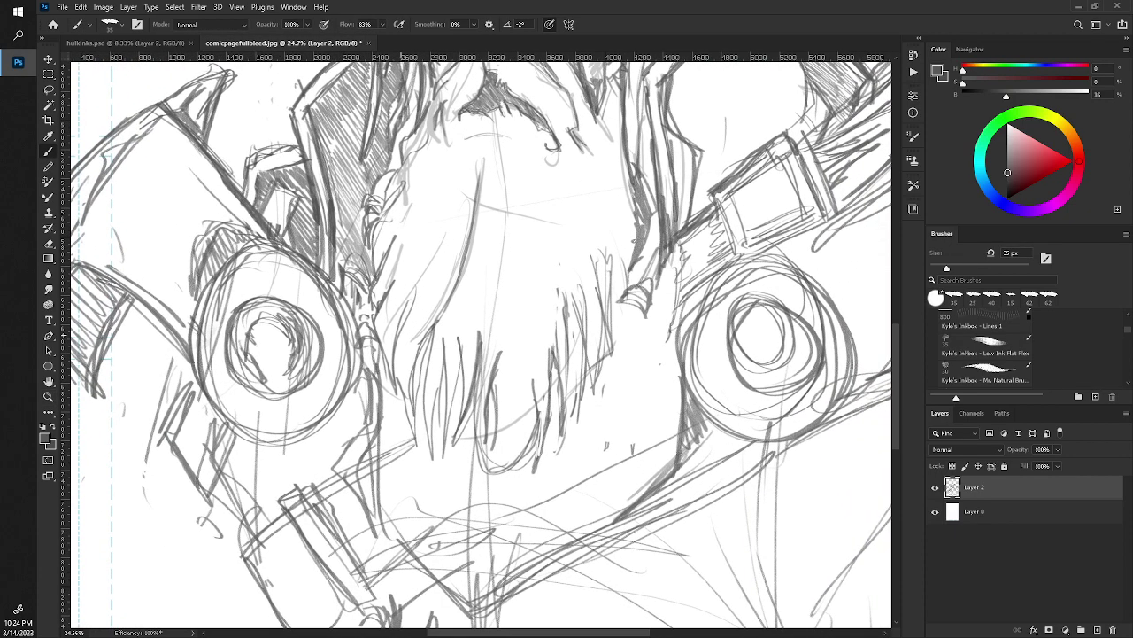
pyautogui.moveTo(493, 397)
pyautogui.mouseDown()
pyautogui.moveTo(483, 435)
pyautogui.moveTo(496, 447)
pyautogui.mouseUp()
pyautogui.press('.')
pyautogui.moveTo(494, 376); pyautogui.dragTo(501, 441)
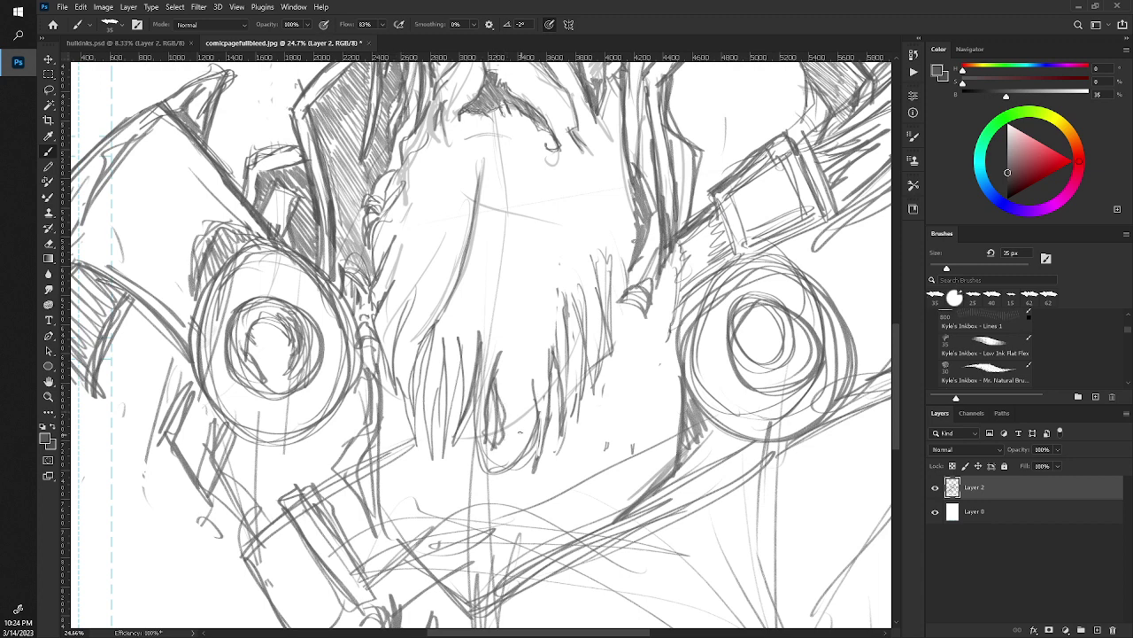
pyautogui.moveTo(537, 404)
pyautogui.mouseDown()
pyautogui.moveTo(526, 471)
pyautogui.moveTo(532, 453)
pyautogui.mouseUp()
# Hatch the area right of the beard and retrace the braided strand darker.
pyautogui.moveTo(623, 309); pyautogui.dragTo(611, 438)
pyautogui.moveTo(655, 372); pyautogui.dragTo(631, 425)
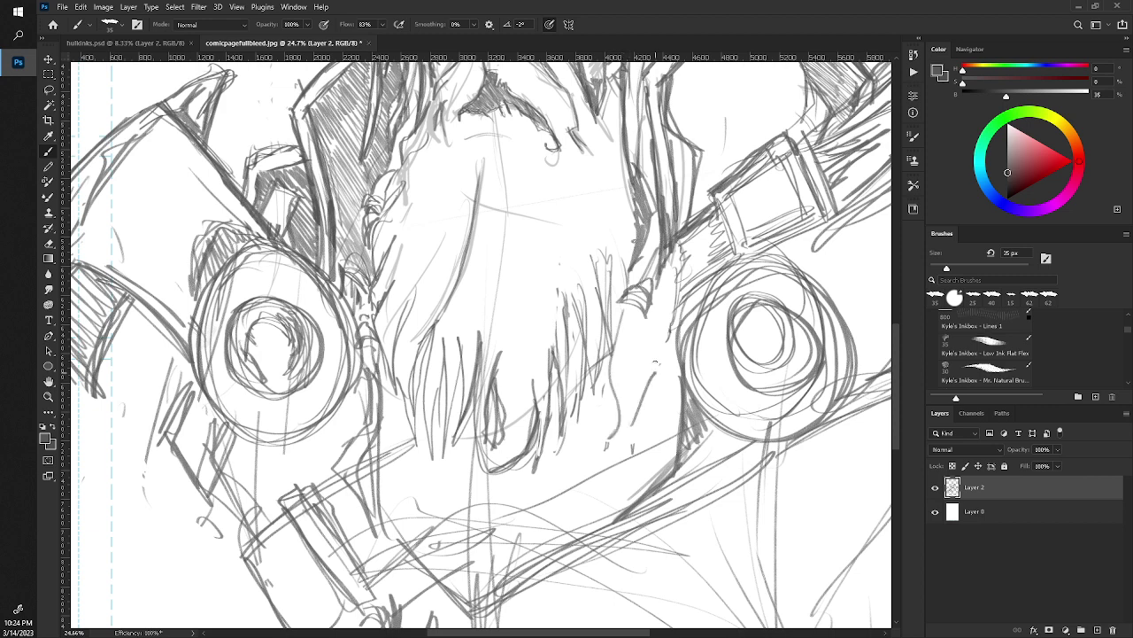
pyautogui.moveTo(655, 314)
pyautogui.mouseDown()
pyautogui.moveTo(645, 384)
pyautogui.moveTo(614, 435)
pyautogui.mouseUp()
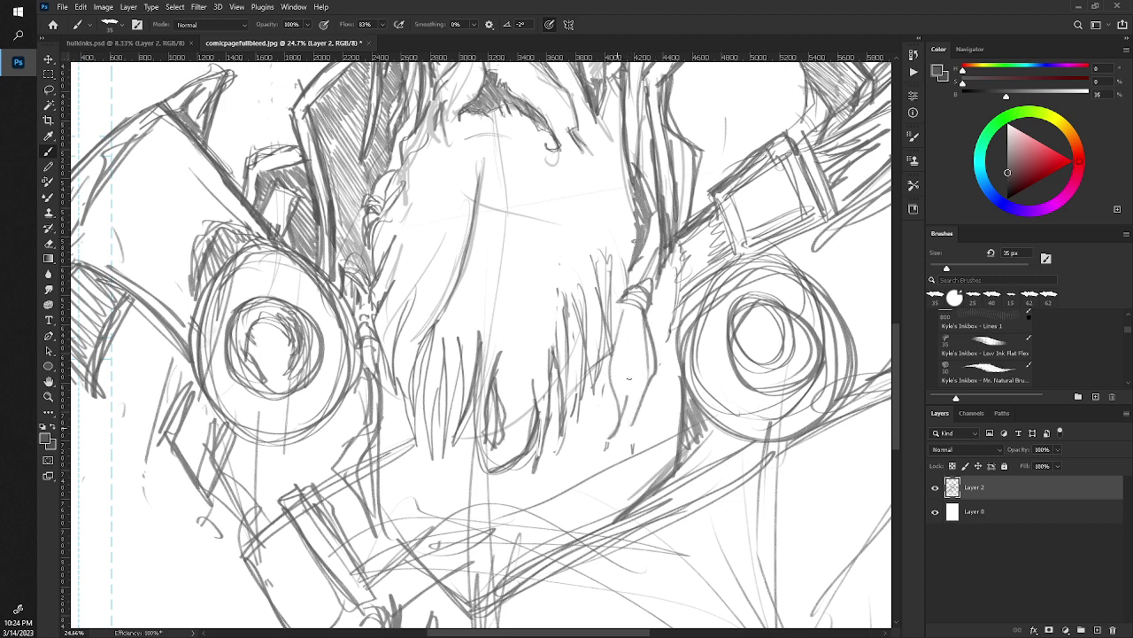
pyautogui.moveTo(631, 373)
pyautogui.mouseDown()
pyautogui.moveTo(623, 432)
pyautogui.moveTo(616, 413)
pyautogui.mouseUp()
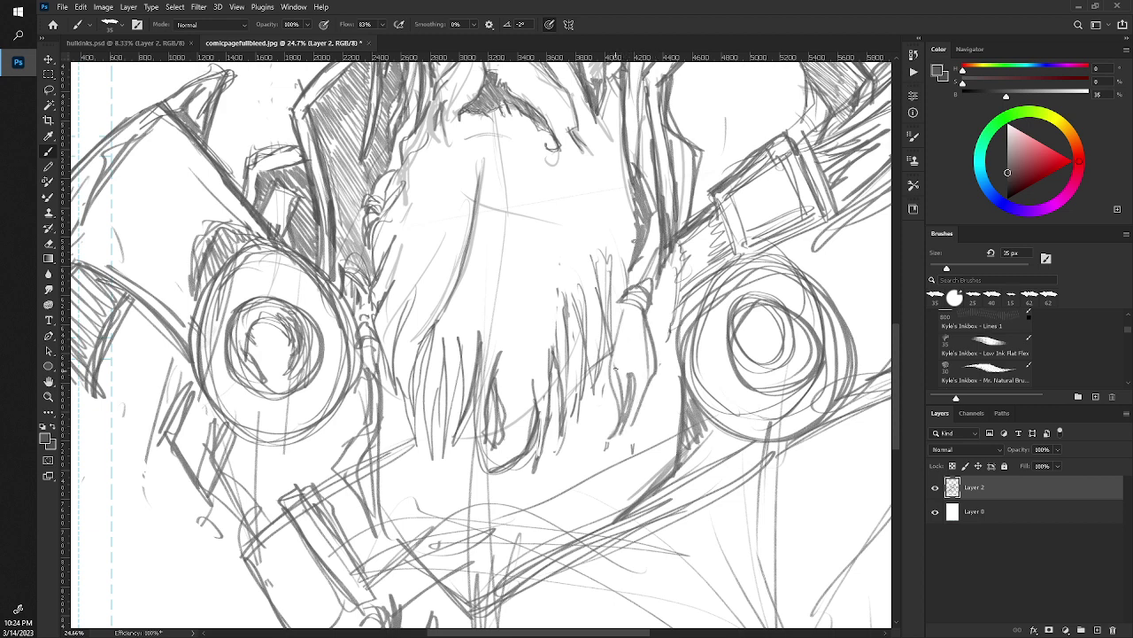
pyautogui.moveTo(618, 346); pyautogui.dragTo(614, 395)
pyautogui.moveTo(632, 305); pyautogui.dragTo(618, 339)
pyautogui.moveTo(634, 300)
pyautogui.mouseDown()
pyautogui.moveTo(622, 317)
pyautogui.moveTo(637, 372)
pyautogui.moveTo(616, 439)
pyautogui.moveTo(640, 431)
pyautogui.moveTo(569, 544)
pyautogui.moveTo(632, 438)
pyautogui.mouseUp()
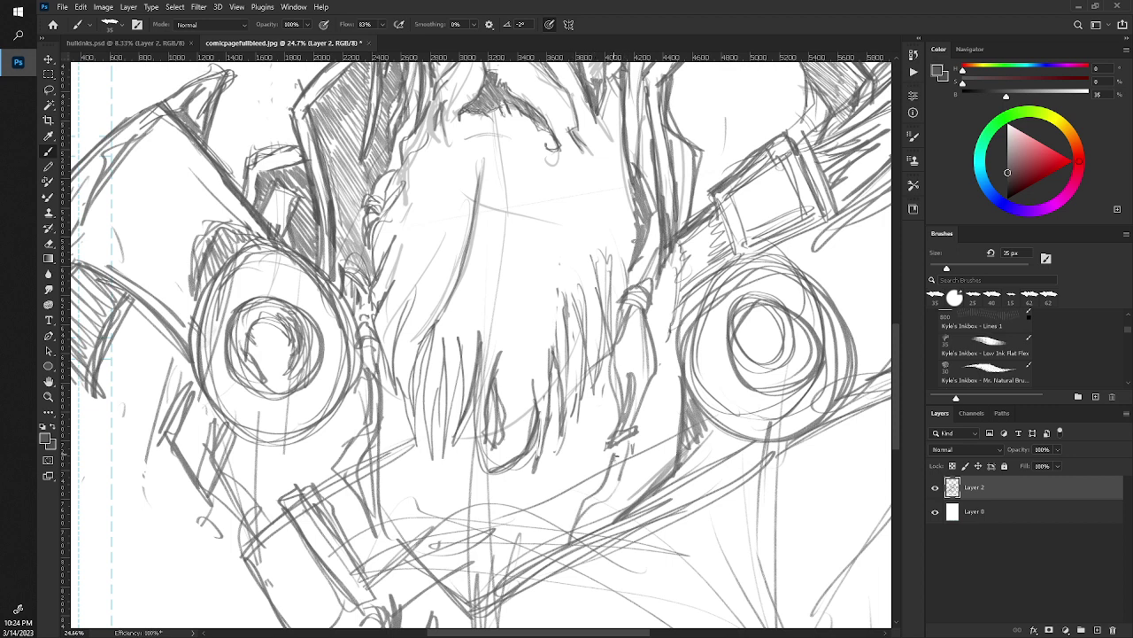
pyautogui.moveTo(613, 482)
pyautogui.mouseDown()
pyautogui.moveTo(574, 536)
pyautogui.moveTo(621, 452)
pyautogui.mouseUp()
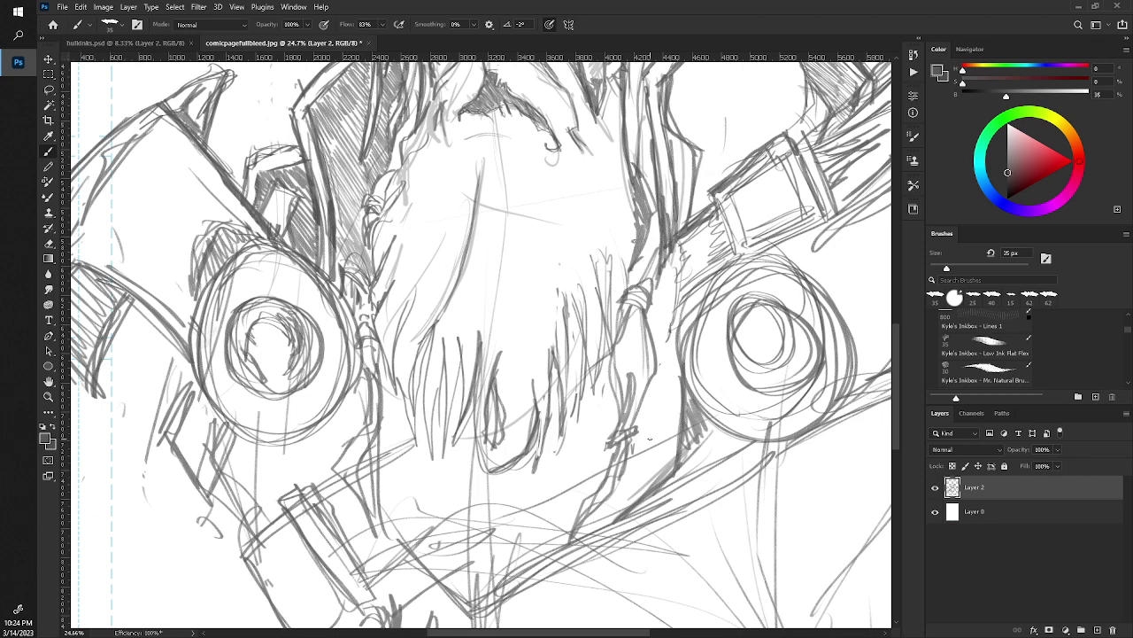
# Zoom out to review the page, then reframe on the beard and left armour.
pyautogui.press('z')
pyautogui.moveTo(649, 438); pyautogui.dragTo(495, 438)
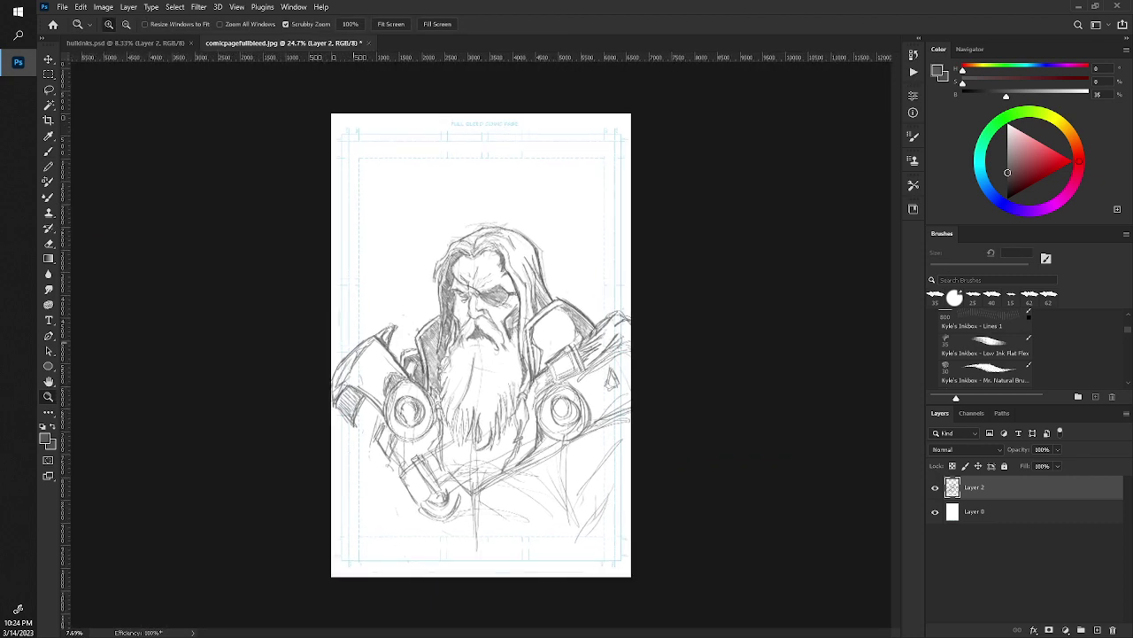
pyautogui.moveTo(477, 345); pyautogui.dragTo(509, 345)
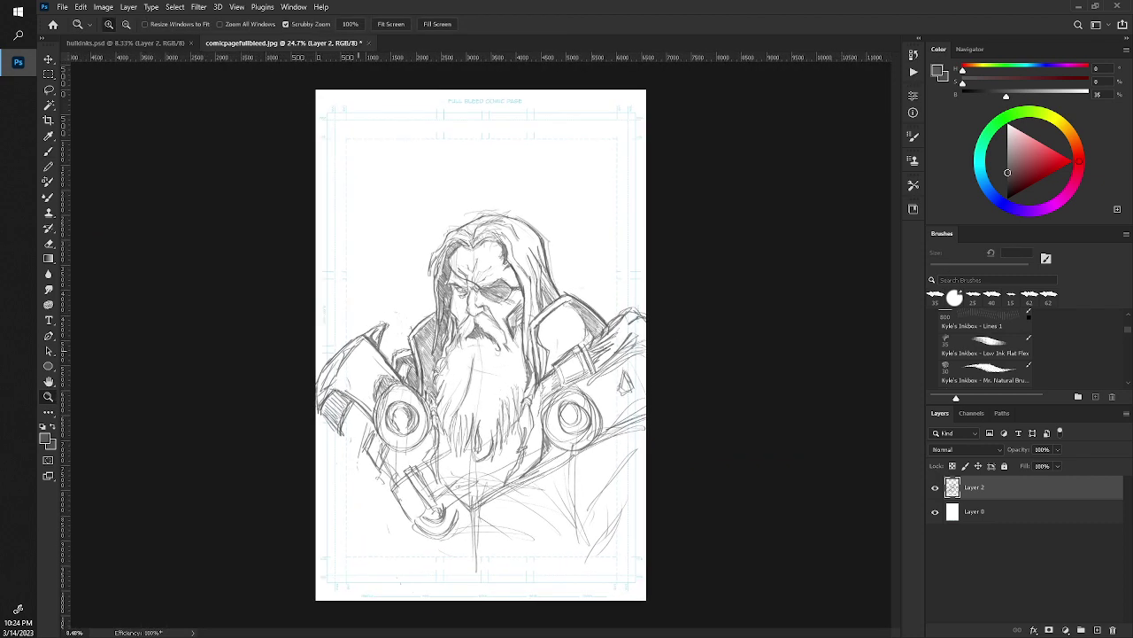
pyautogui.moveTo(510, 345); pyautogui.dragTo(620, 345)
pyautogui.press('b')
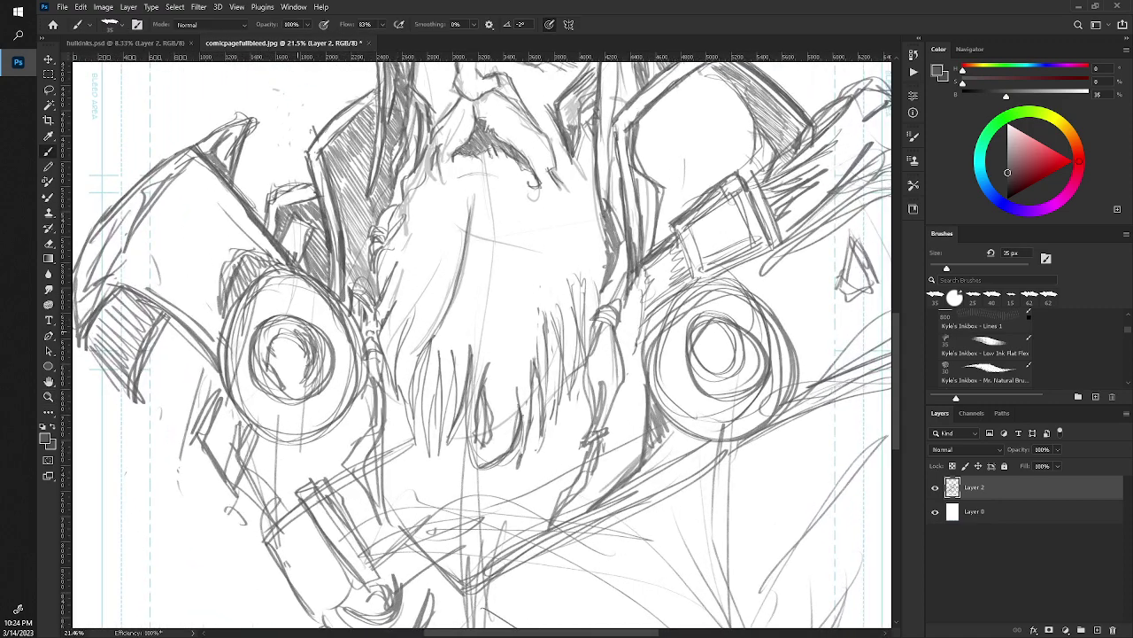
pyautogui.moveTo(479, 345); pyautogui.dragTo(527, 379)
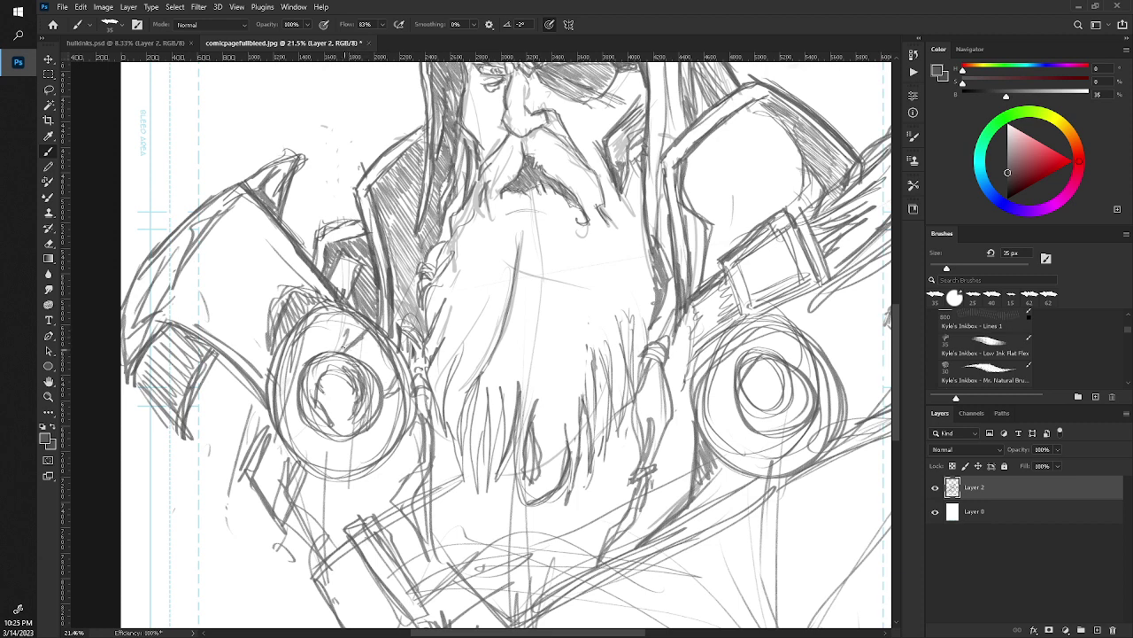
pyautogui.press('e')
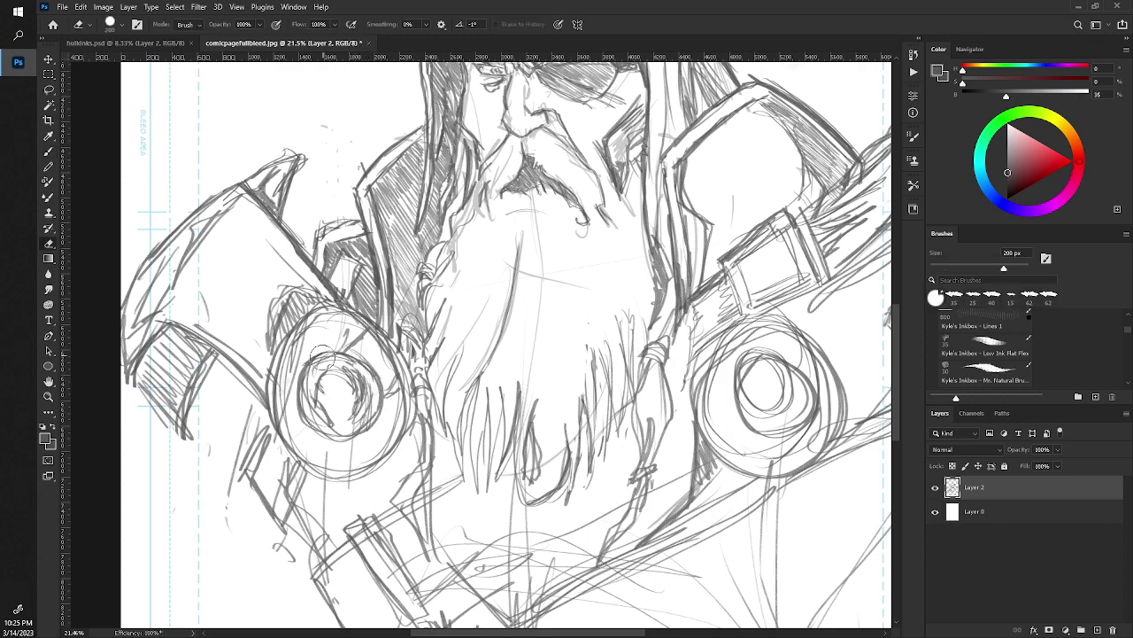
pyautogui.press('z')
pyautogui.moveTo(327, 332); pyautogui.dragTo(310, 276)
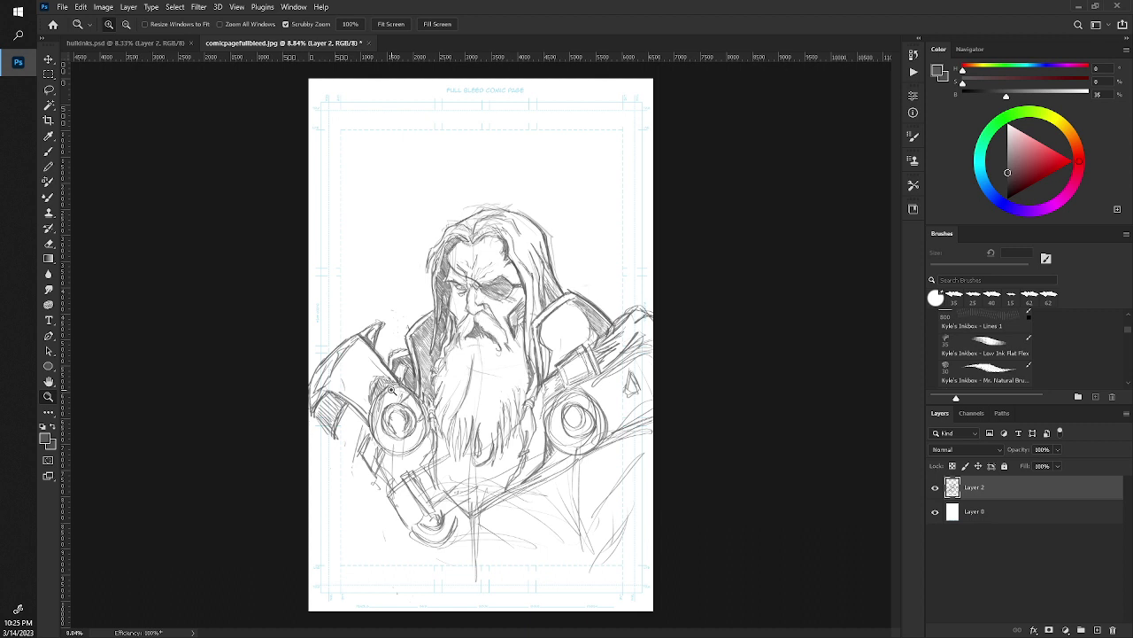
# Draw a circle with an inner arc on the lower-right armour, then check the page.
pyautogui.press('b')
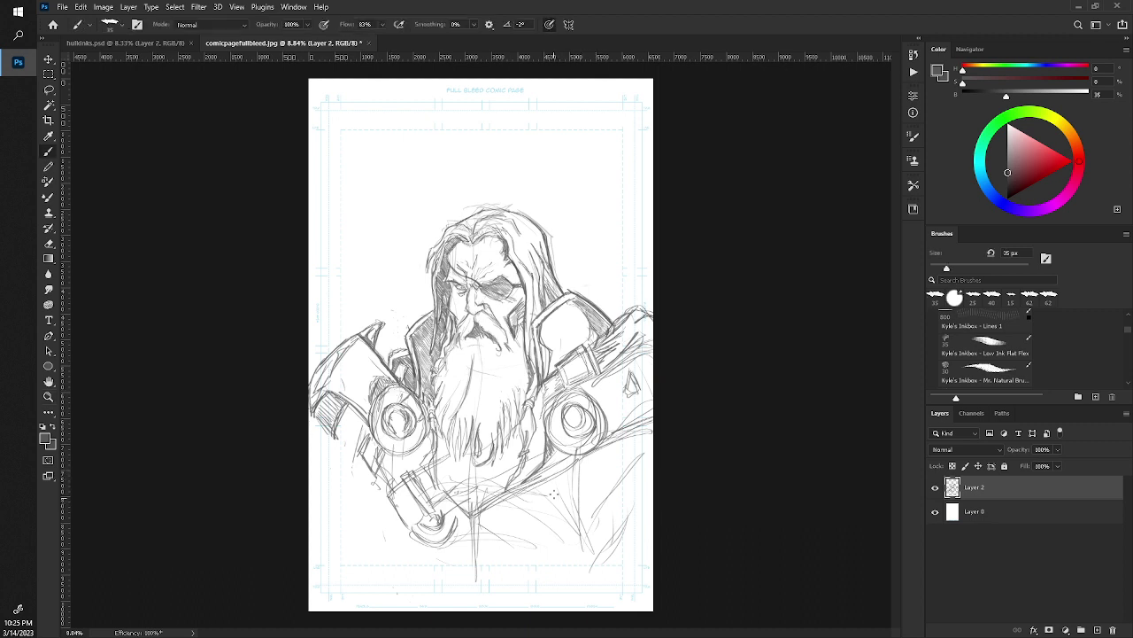
pyautogui.moveTo(604, 489); pyautogui.dragTo(581, 520)
pyautogui.moveTo(572, 487); pyautogui.dragTo(546, 504)
pyautogui.moveTo(585, 491)
pyautogui.mouseDown()
pyautogui.moveTo(591, 520)
pyautogui.moveTo(544, 506)
pyautogui.moveTo(595, 532)
pyautogui.moveTo(585, 542)
pyautogui.mouseUp()
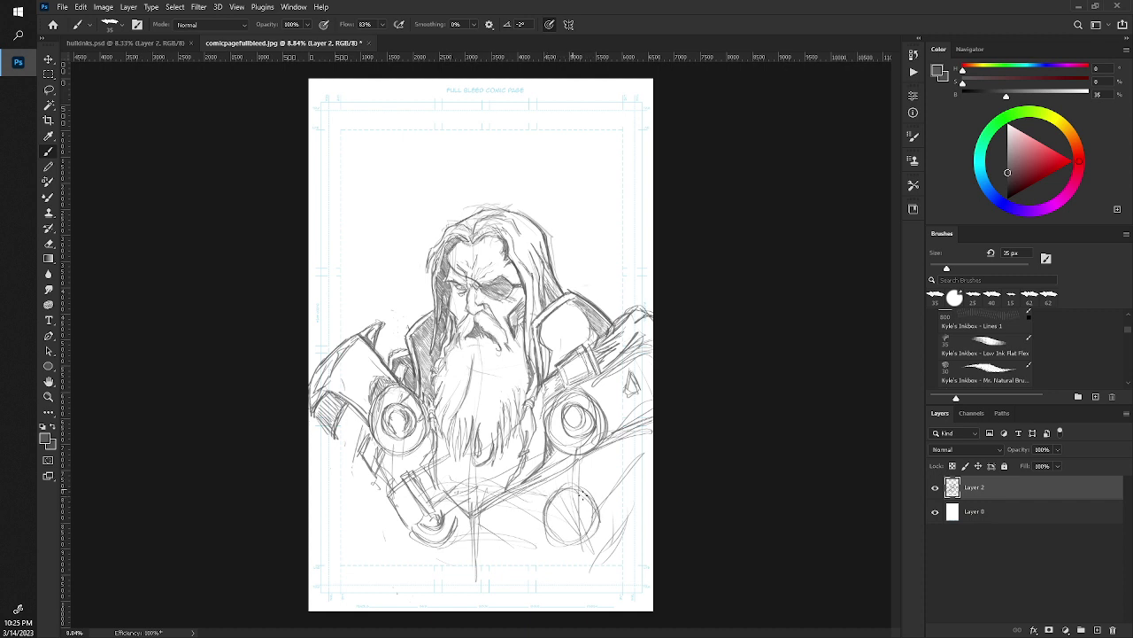
pyautogui.moveTo(578, 497)
pyautogui.mouseDown()
pyautogui.moveTo(560, 532)
pyautogui.moveTo(584, 530)
pyautogui.moveTo(577, 502)
pyautogui.moveTo(561, 523)
pyautogui.mouseUp()
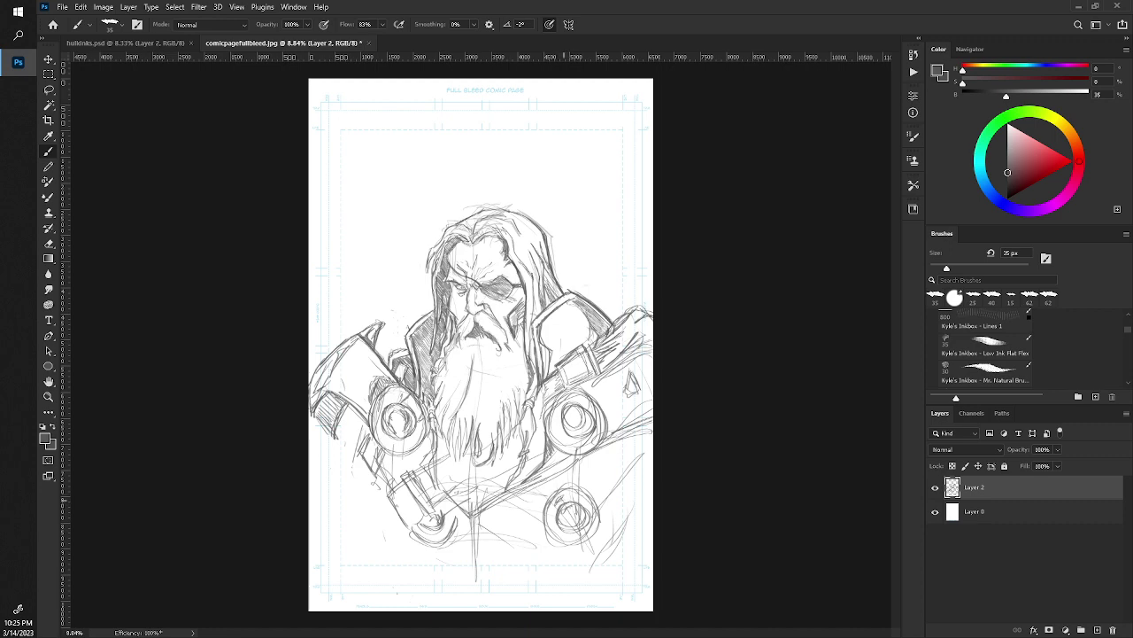
pyautogui.press('z')
pyautogui.moveTo(564, 355); pyautogui.dragTo(403, 354)
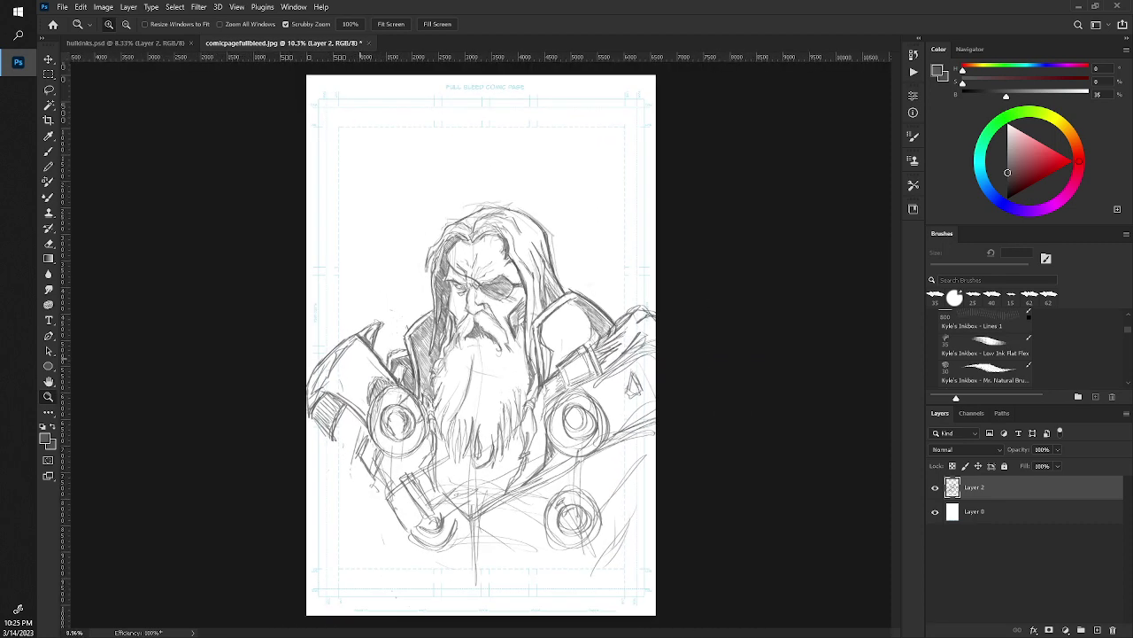
pyautogui.press('b')
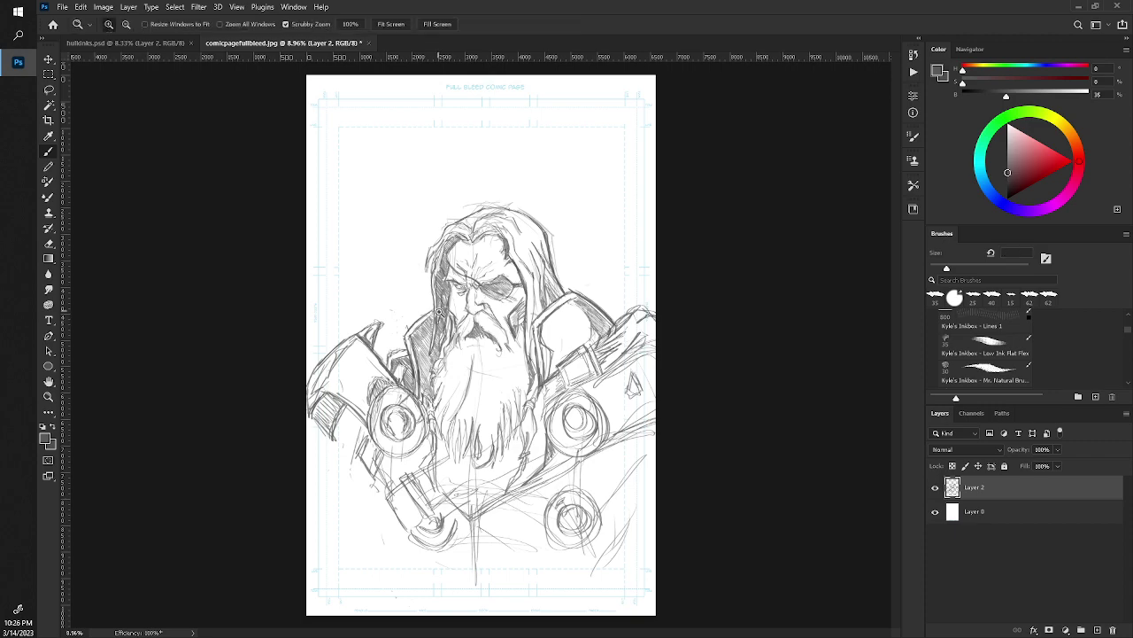
# Add a stroke along the left side of the nose, then fit the page in view.
pyautogui.scroll(2, 423, 336)
pyautogui.scroll(3, 423, 336)
pyautogui.moveTo(423, 336); pyautogui.dragTo(428, 333)
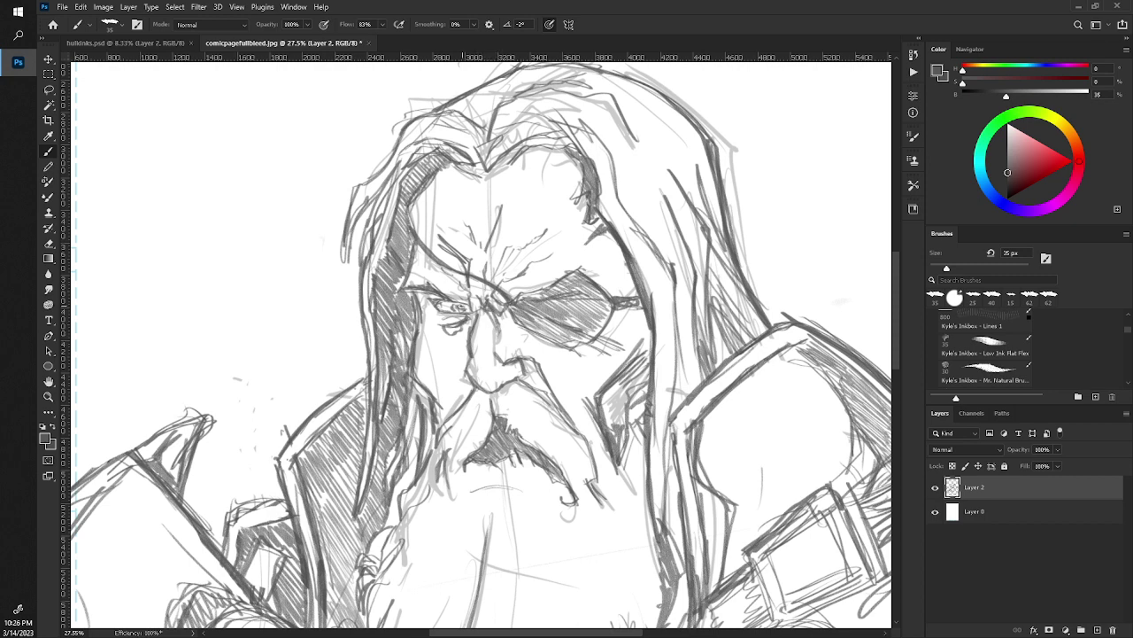
pyautogui.moveTo(474, 313)
pyautogui.mouseDown()
pyautogui.moveTo(469, 379)
pyautogui.moveTo(497, 395)
pyautogui.mouseUp()
pyautogui.press('z')
pyautogui.hotkey('ctrl', '0')
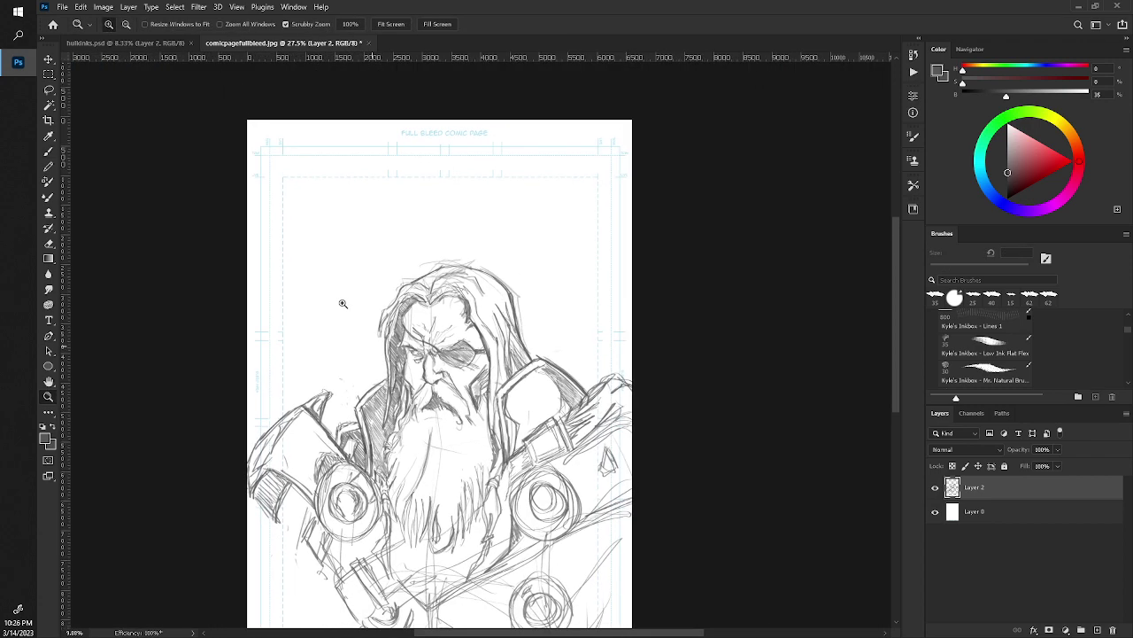
pyautogui.moveTo(337, 302); pyautogui.dragTo(345, 311)
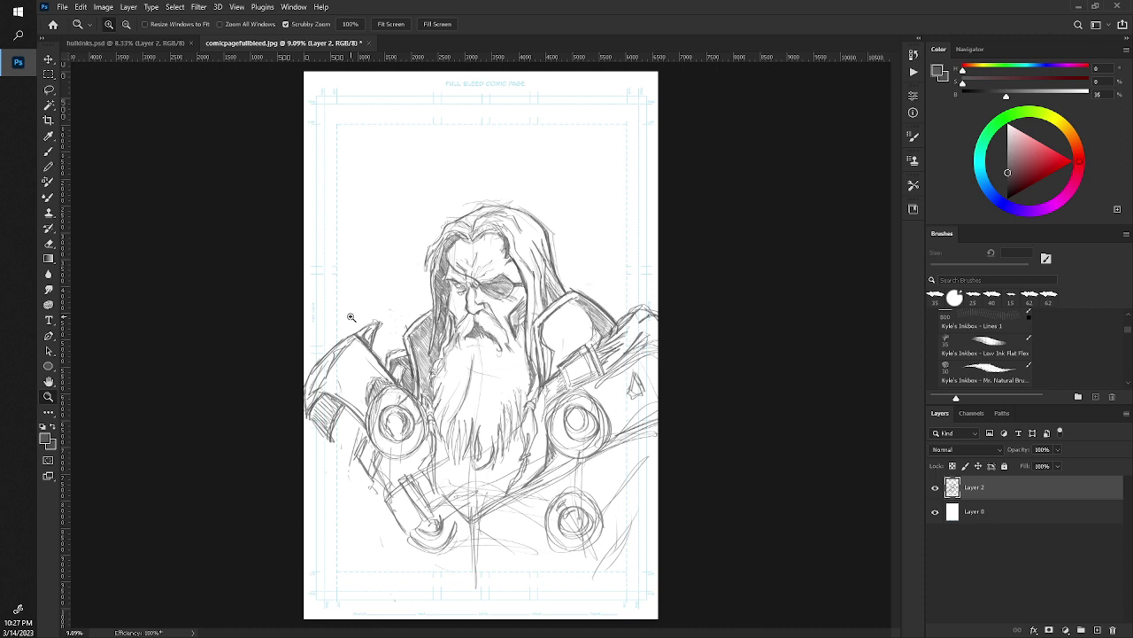
pyautogui.press('b')
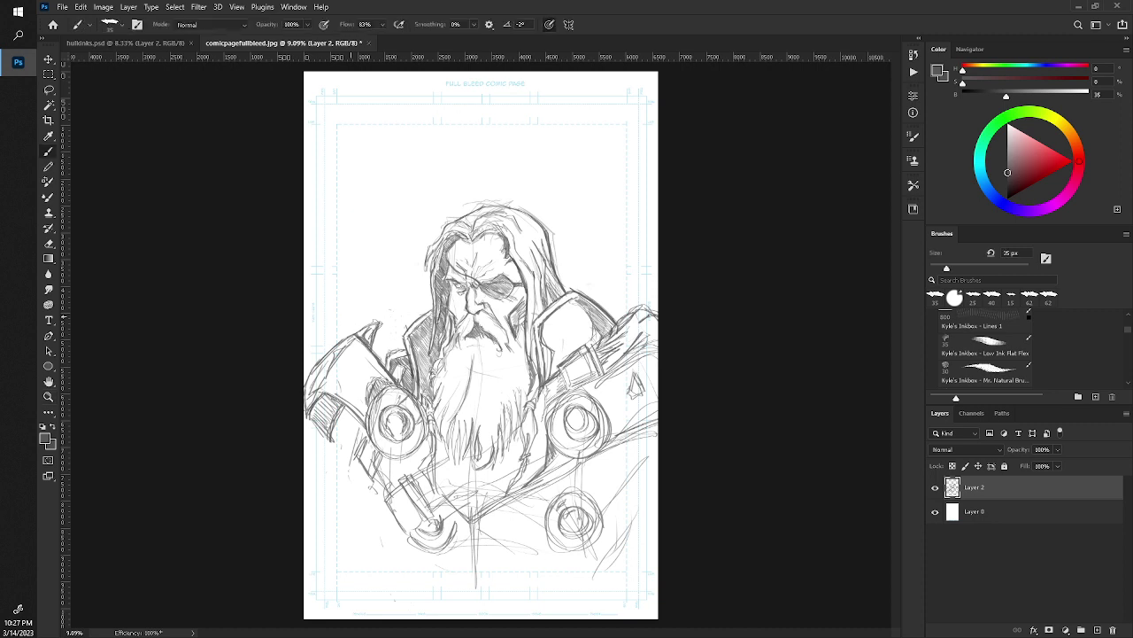
# Free-transform the sketch to about 78% and move it to the page centre.
pyautogui.click(81, 7)
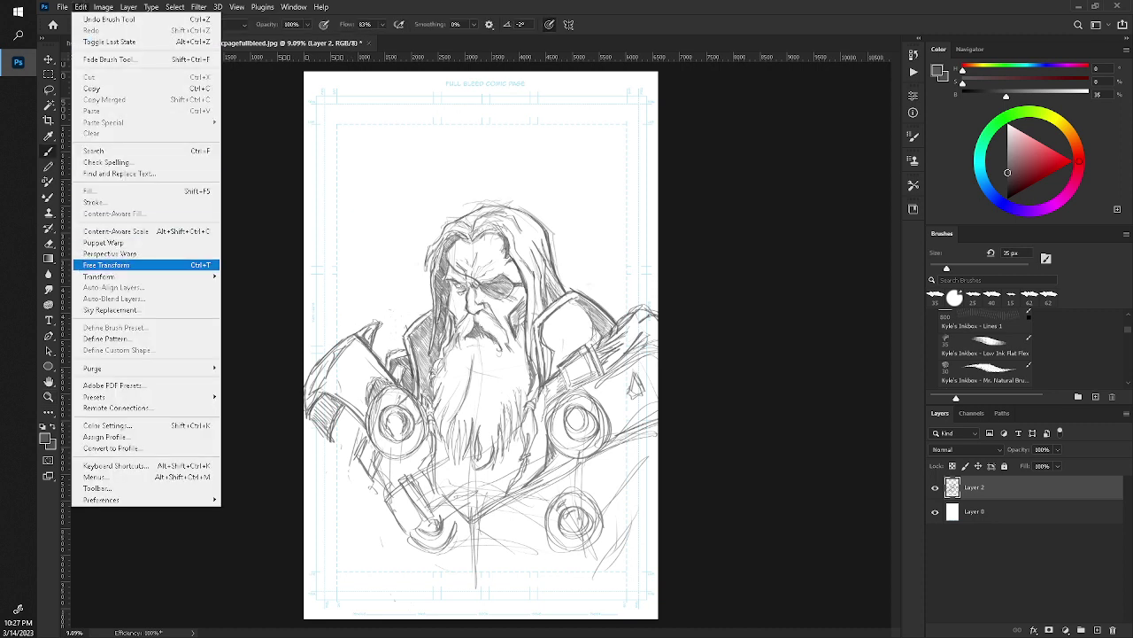
pyautogui.press('Escape')
pyautogui.press('Escape')
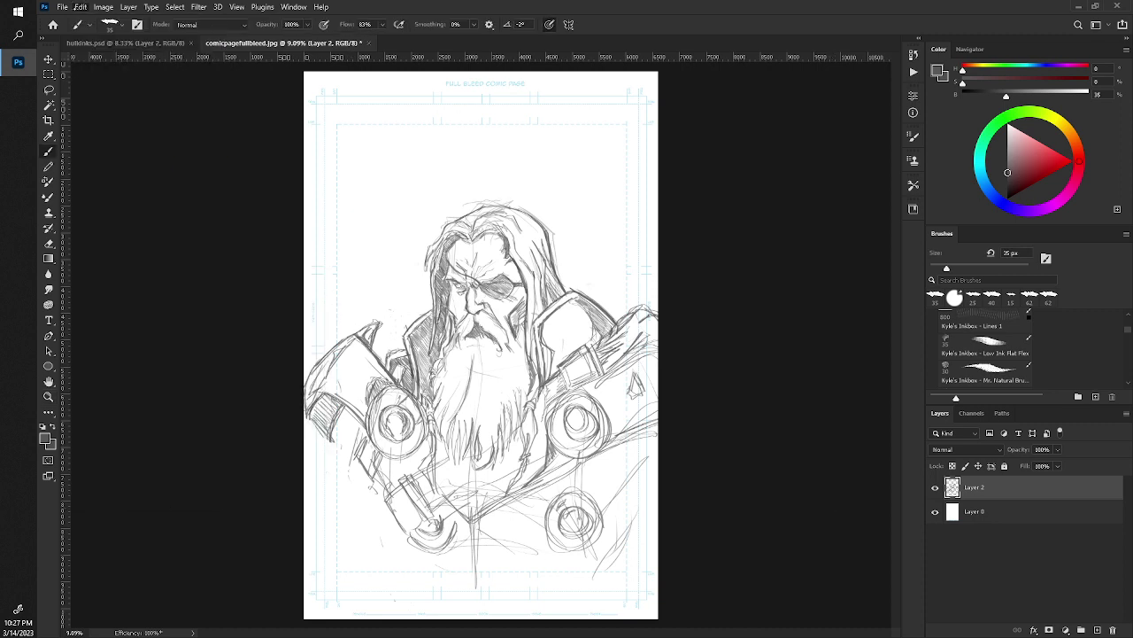
pyautogui.click(80, 6)
pyautogui.click(90, 263)
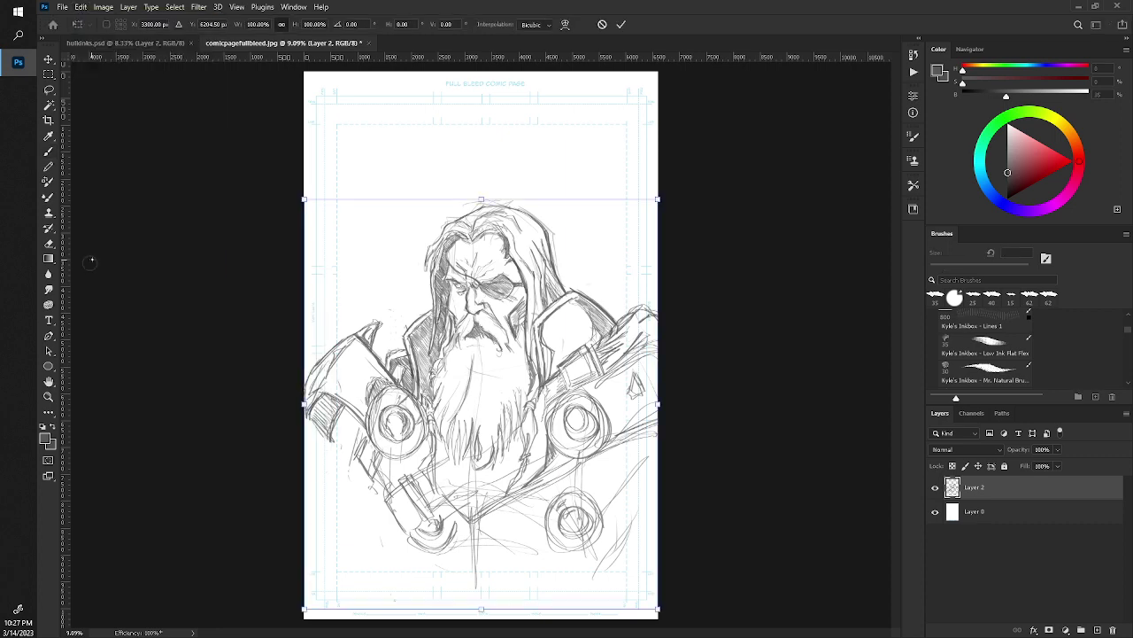
pyautogui.moveTo(304, 199); pyautogui.dragTo(382, 290)
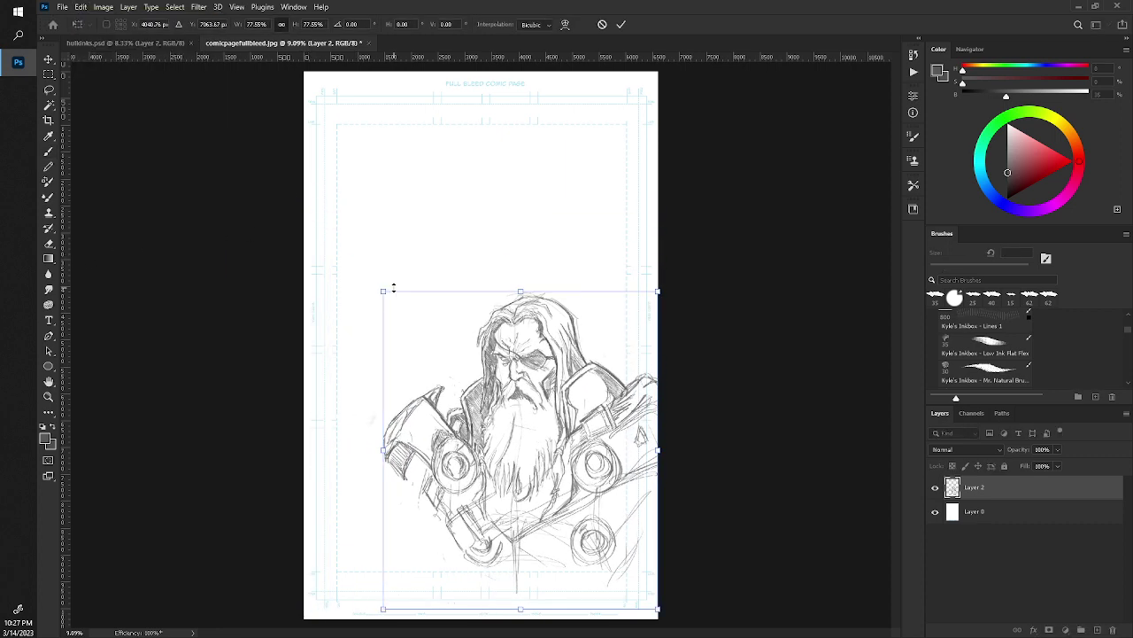
pyautogui.moveTo(474, 407); pyautogui.dragTo(436, 326)
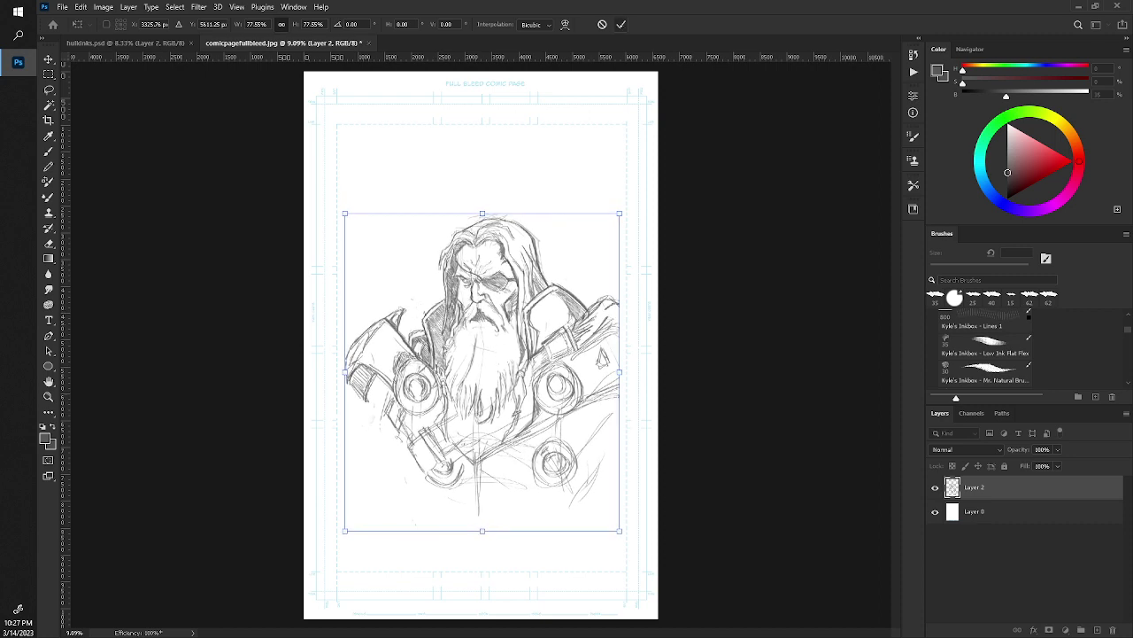
pyautogui.click(620, 24)
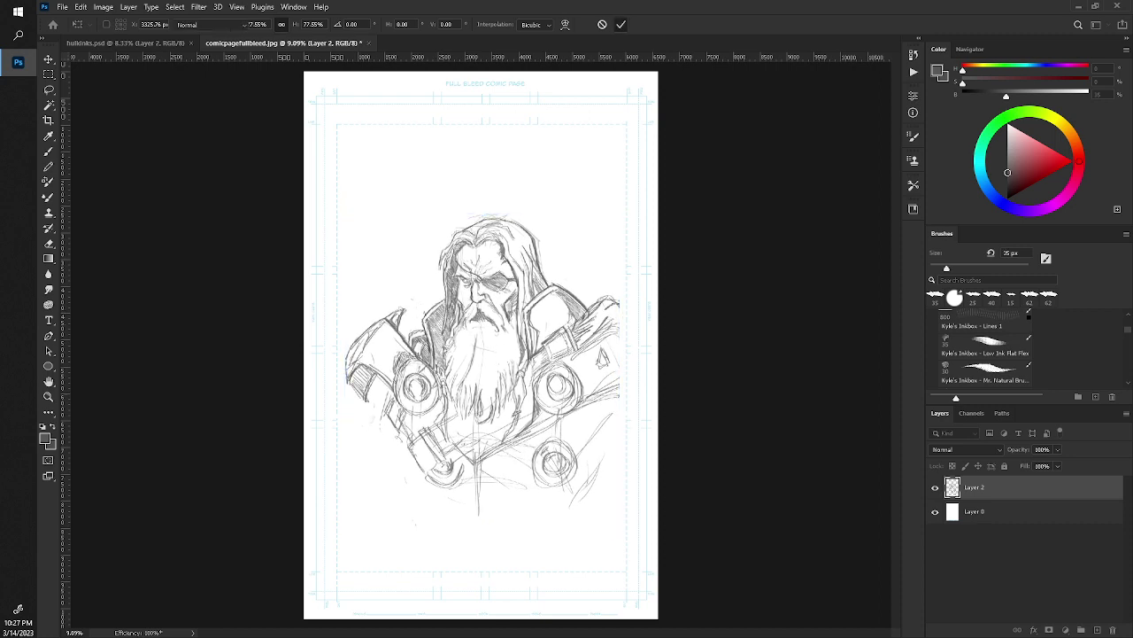
# Sketch a line across the lower-right armour and darken linework near the right page edge.
pyautogui.press('z')
pyautogui.moveTo(370, 324); pyautogui.dragTo(461, 301)
pyautogui.press('b')
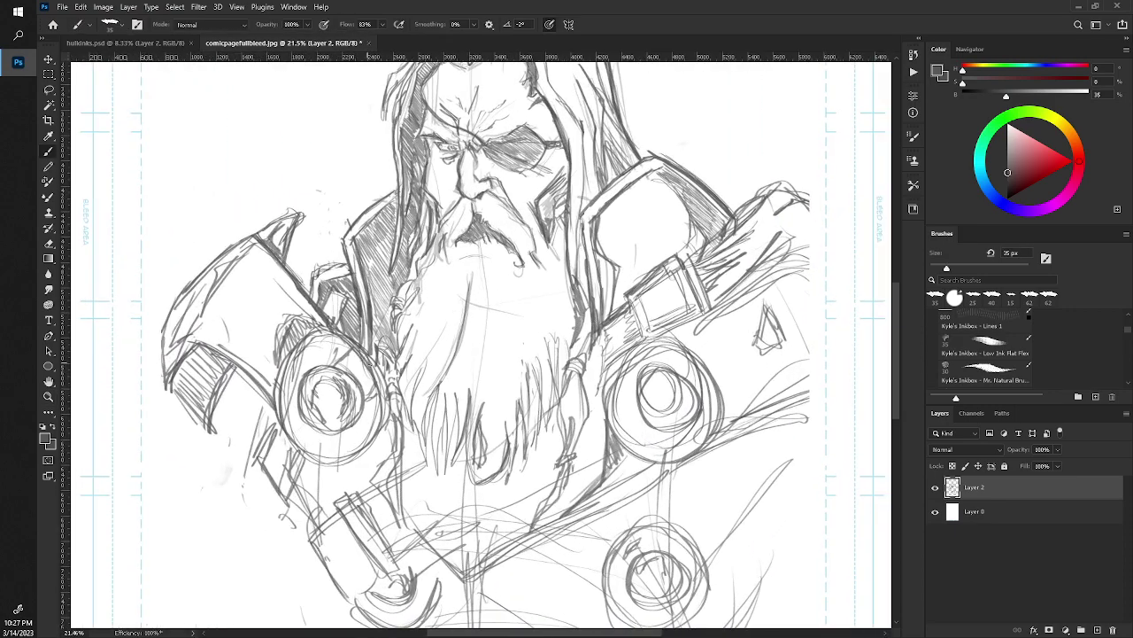
pyautogui.moveTo(478, 345); pyautogui.dragTo(407, 372)
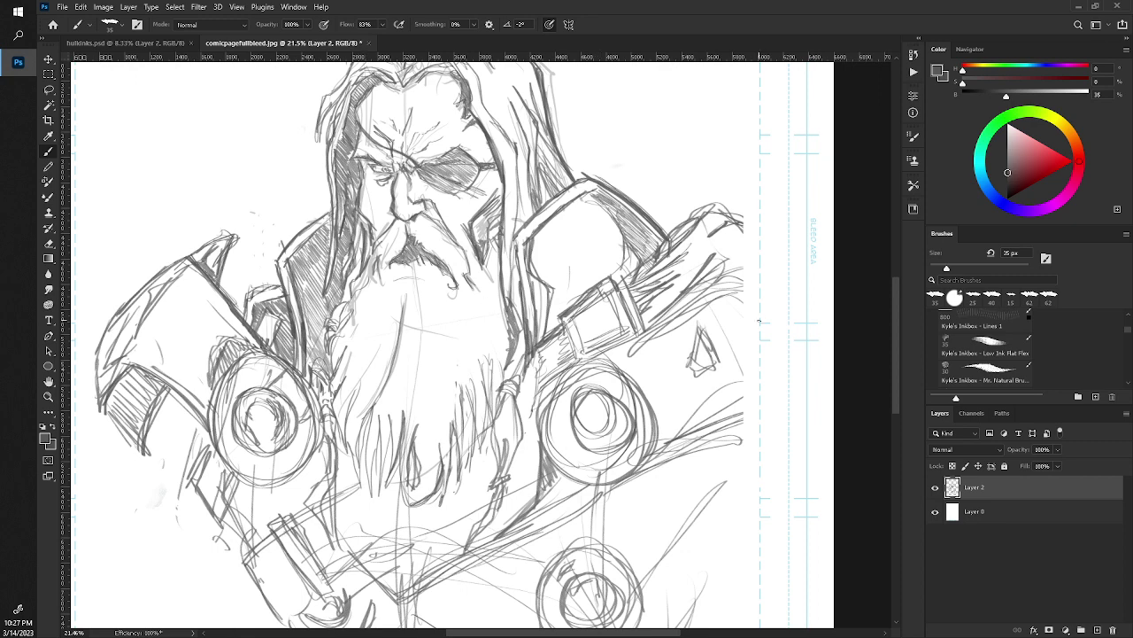
pyautogui.moveTo(685, 437)
pyautogui.mouseDown()
pyautogui.moveTo(805, 428)
pyautogui.moveTo(780, 453)
pyautogui.moveTo(729, 278)
pyautogui.moveTo(813, 432)
pyautogui.mouseUp()
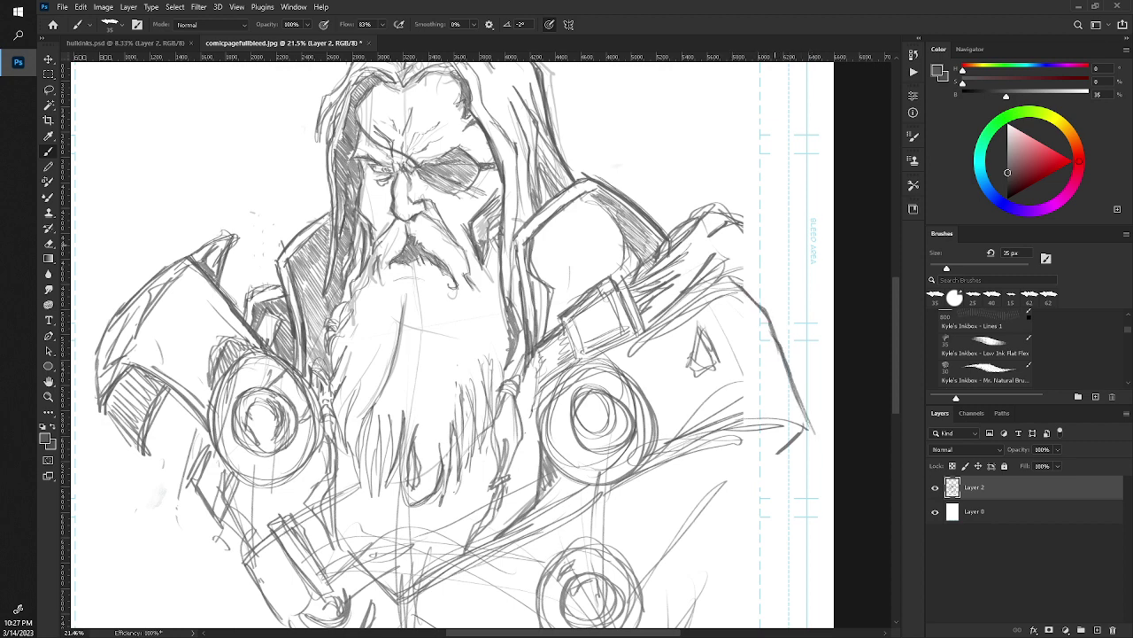
pyautogui.moveTo(767, 319); pyautogui.dragTo(781, 343)
pyautogui.moveTo(745, 277); pyautogui.dragTo(768, 322)
# Hatch shading diagonally across the right shoulder armour.
pyautogui.moveTo(728, 287); pyautogui.dragTo(646, 317)
pyautogui.moveTo(735, 285); pyautogui.dragTo(618, 343)
pyautogui.moveTo(698, 299); pyautogui.dragTo(610, 361)
pyautogui.moveTo(671, 321); pyautogui.dragTo(609, 361)
pyautogui.moveTo(742, 281); pyautogui.dragTo(621, 353)
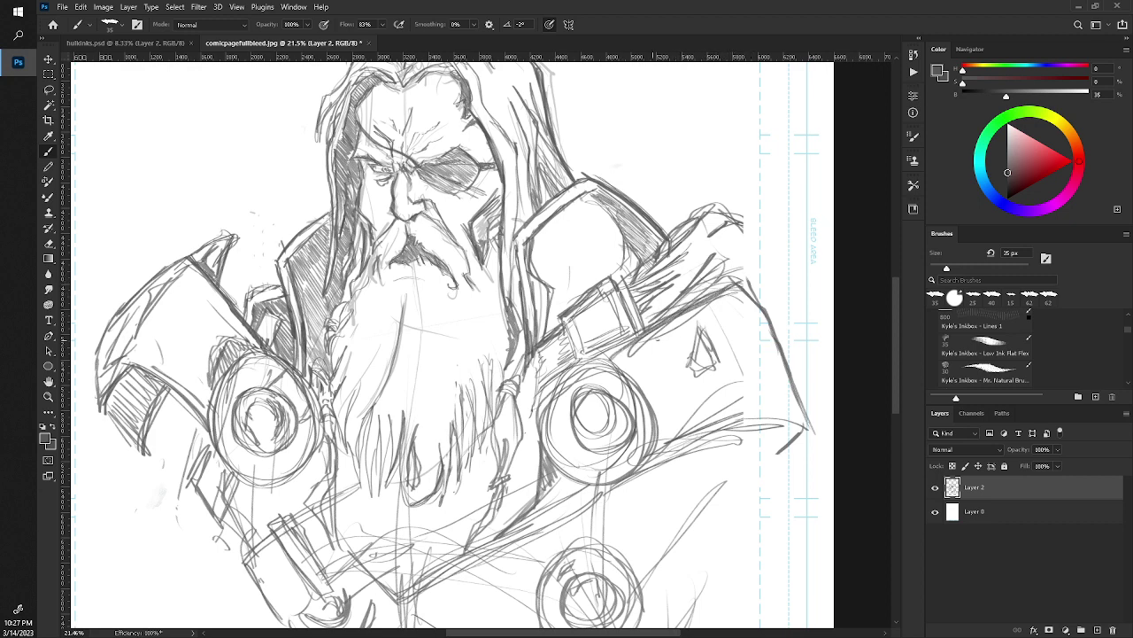
pyautogui.press('e')
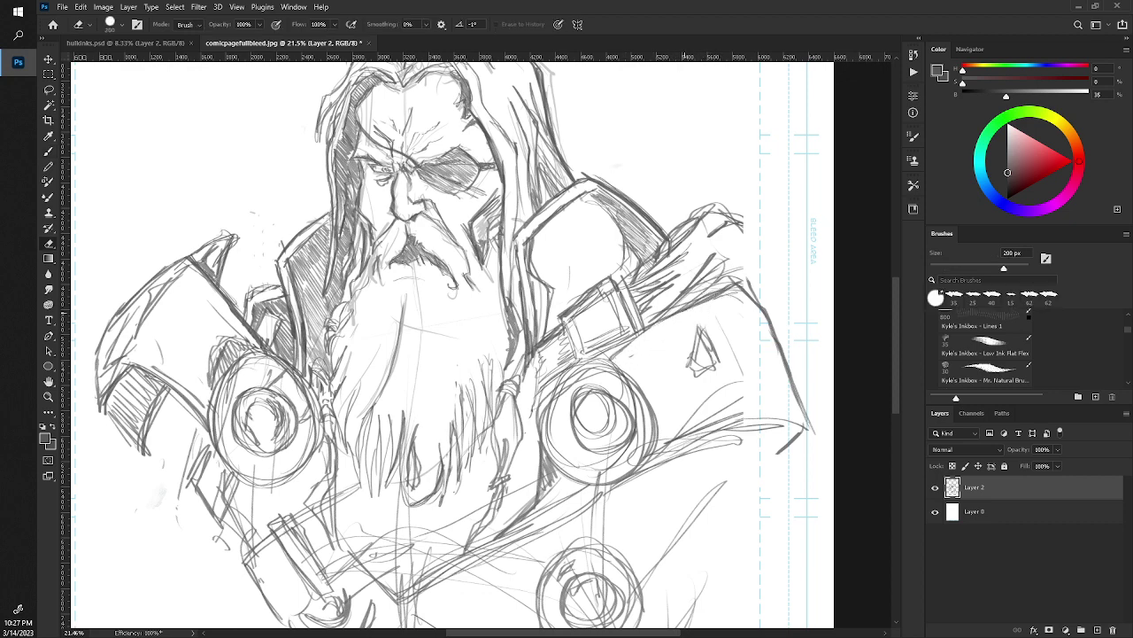
pyautogui.press('b')
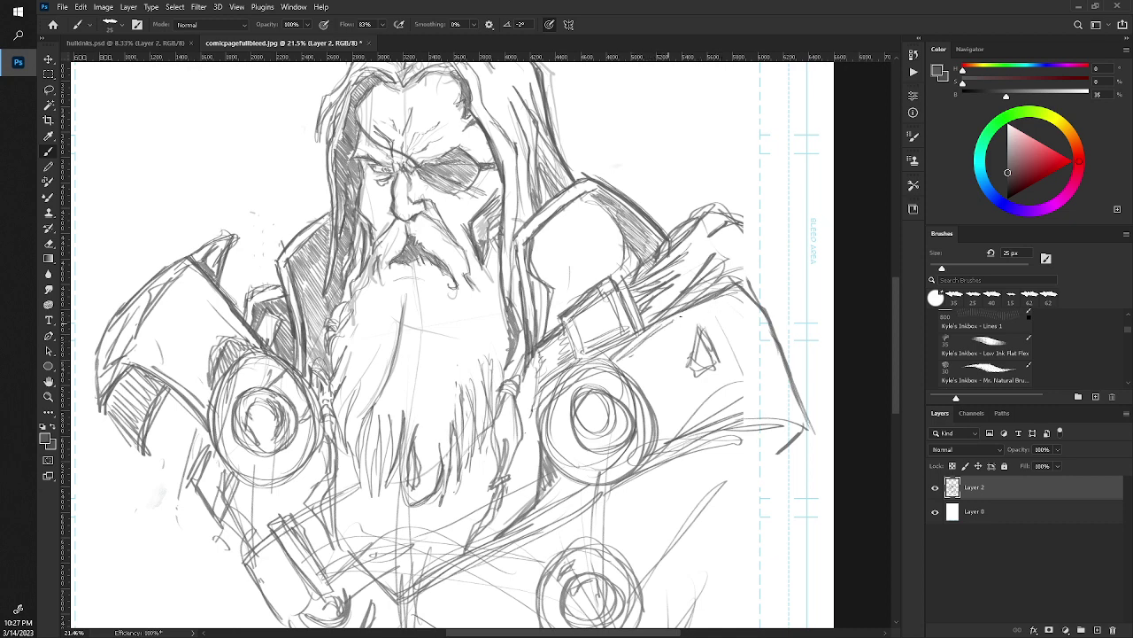
# Add a line and short strokes down the right shoulder's outer edge, then zoom out.
pyautogui.moveTo(935, 297); pyautogui.dragTo(955, 298)
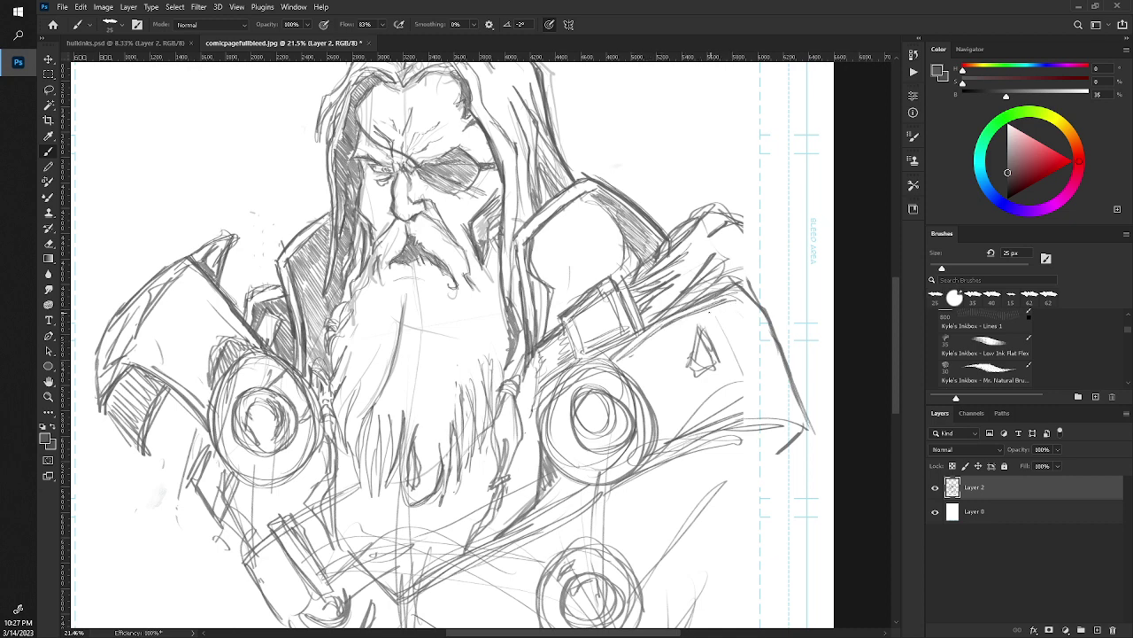
pyautogui.moveTo(715, 310)
pyautogui.mouseDown()
pyautogui.moveTo(744, 296)
pyautogui.moveTo(777, 372)
pyautogui.mouseUp()
pyautogui.moveTo(755, 321); pyautogui.dragTo(790, 409)
pyautogui.moveTo(736, 333)
pyautogui.mouseDown()
pyautogui.moveTo(728, 405)
pyautogui.moveTo(769, 409)
pyautogui.moveTo(746, 317)
pyautogui.moveTo(738, 347)
pyautogui.mouseUp()
pyautogui.moveTo(732, 304); pyautogui.dragTo(746, 323)
pyautogui.moveTo(755, 372)
pyautogui.mouseDown()
pyautogui.moveTo(760, 413)
pyautogui.moveTo(802, 420)
pyautogui.moveTo(790, 411)
pyautogui.mouseUp()
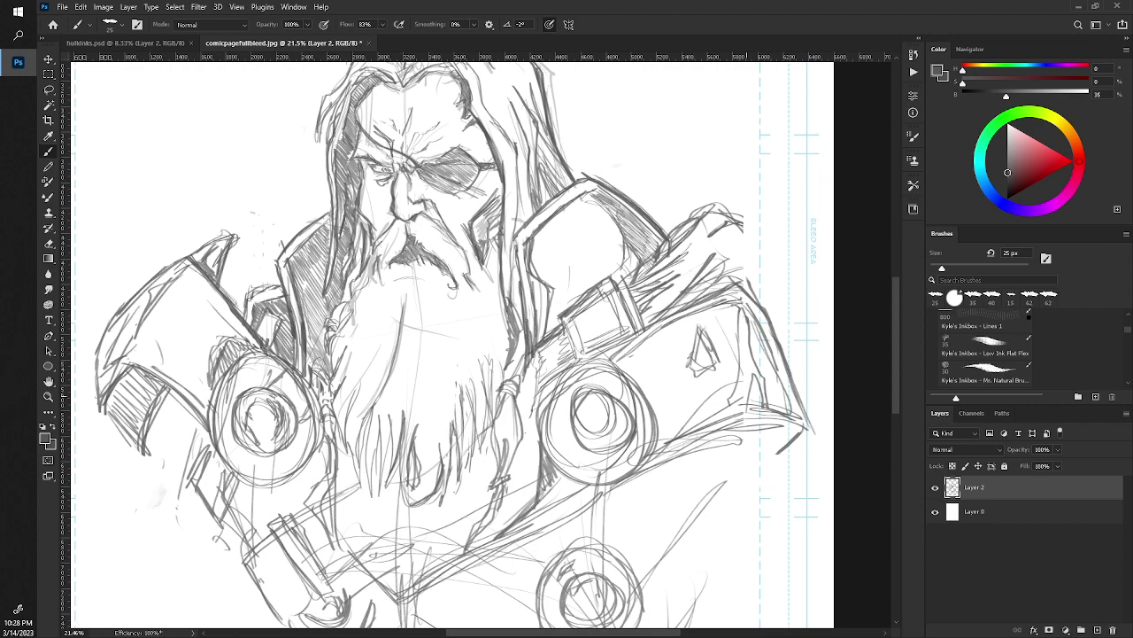
pyautogui.press('z')
pyautogui.moveTo(429, 460)
pyautogui.mouseDown()
pyautogui.moveTo(407, 407)
pyautogui.moveTo(394, 305)
pyautogui.mouseUp()
# Erase stray strokes on the lower-right armour and draw a stroke below the upper-right circle.
pyautogui.press('b')
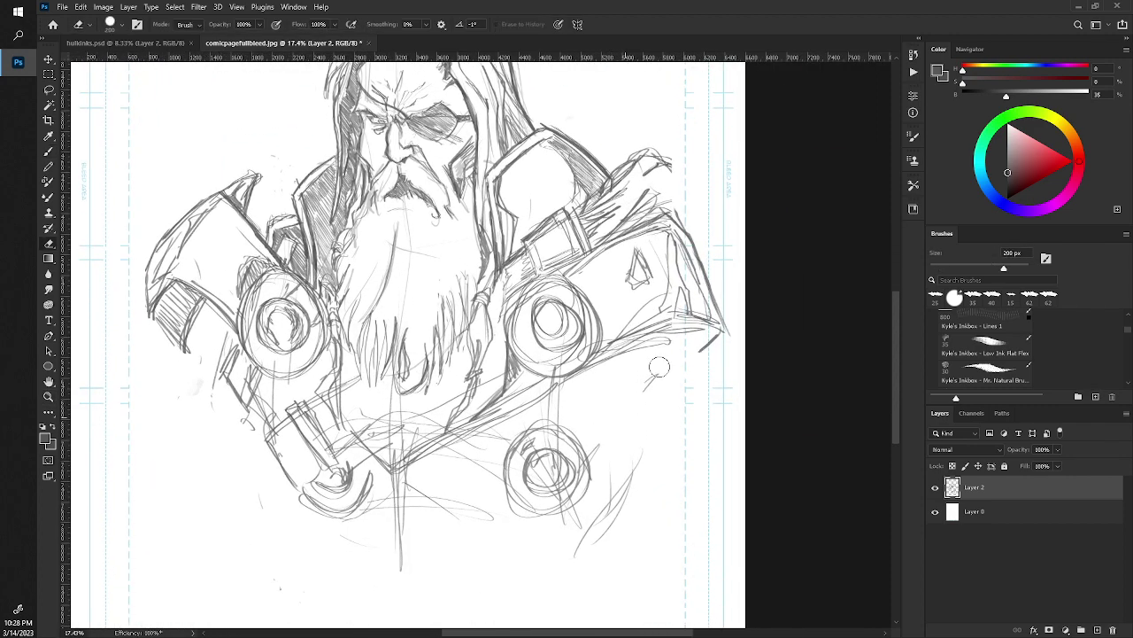
pyautogui.moveTo(659, 367); pyautogui.dragTo(634, 397)
pyautogui.moveTo(601, 449)
pyautogui.mouseDown()
pyautogui.moveTo(632, 471)
pyautogui.moveTo(585, 551)
pyautogui.mouseUp()
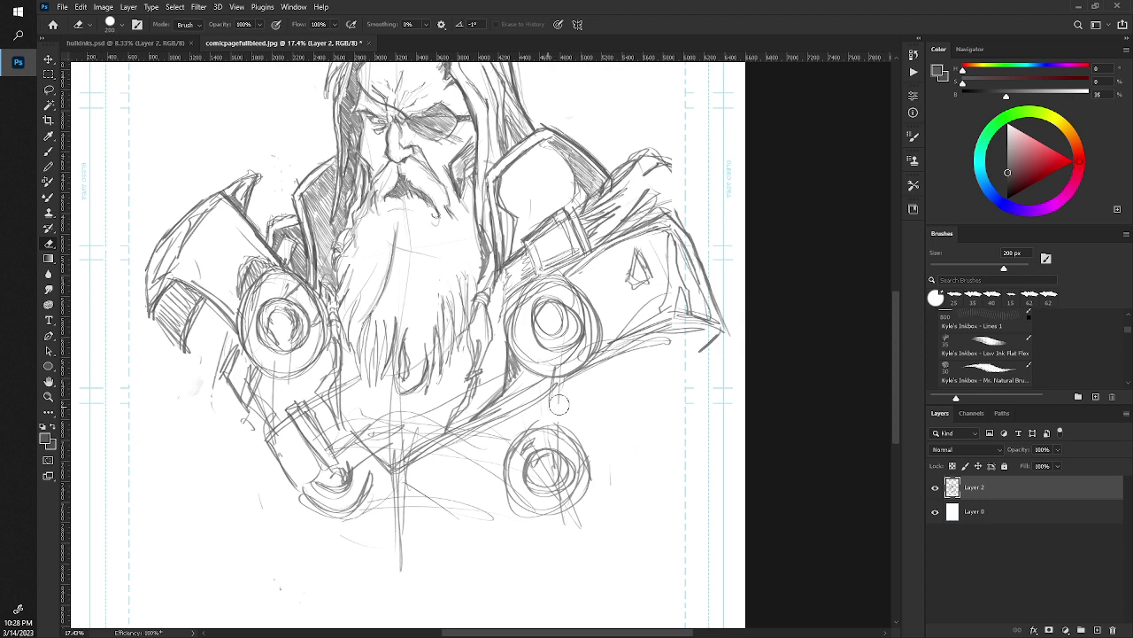
pyautogui.press('b')
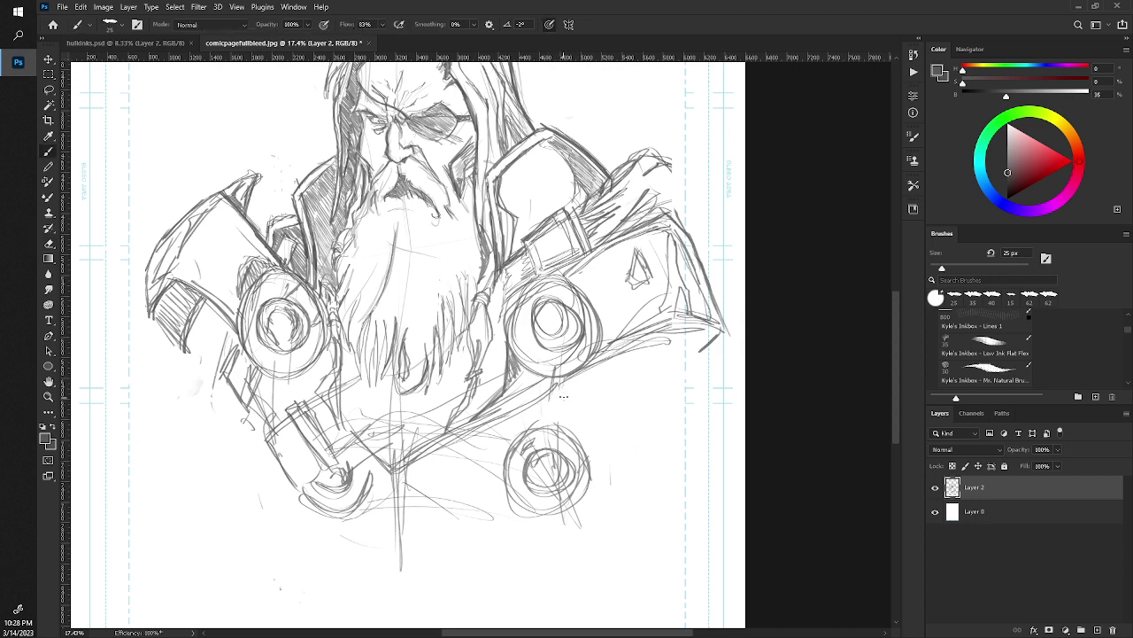
pyautogui.press('.')
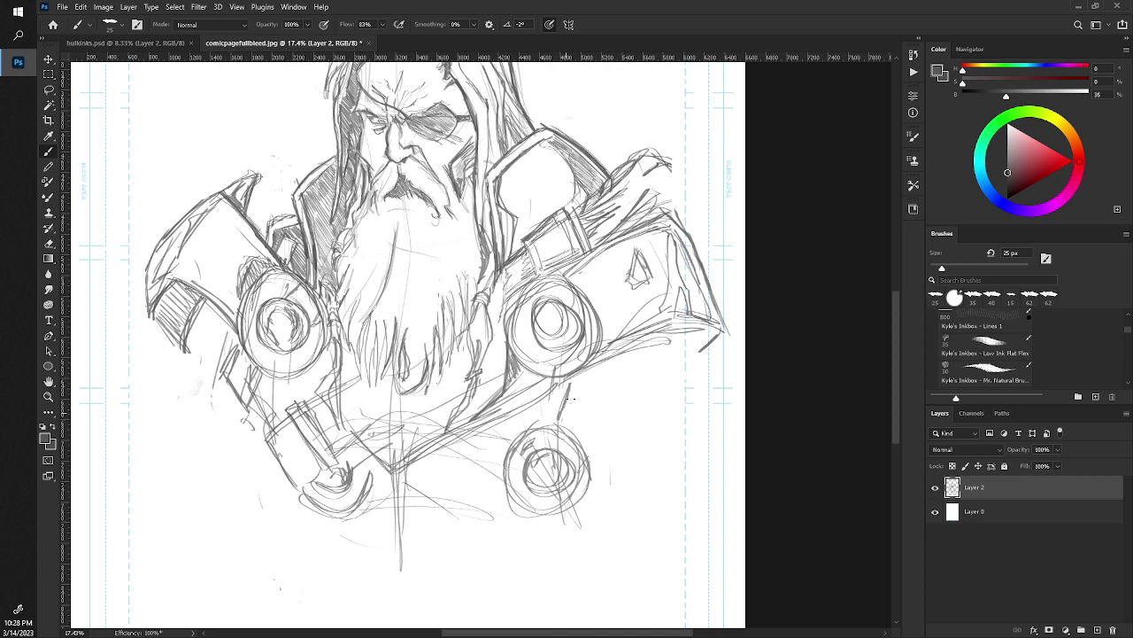
pyautogui.moveTo(578, 381)
pyautogui.mouseDown()
pyautogui.moveTo(564, 419)
pyautogui.moveTo(586, 439)
pyautogui.mouseUp()
# Zoom out to check the sketch, then reposition the view over the armour.
pyautogui.press('z')
pyautogui.moveTo(283, 310)
pyautogui.mouseDown()
pyautogui.moveTo(278, 345)
pyautogui.moveTo(247, 352)
pyautogui.moveTo(232, 330)
pyautogui.mouseUp()
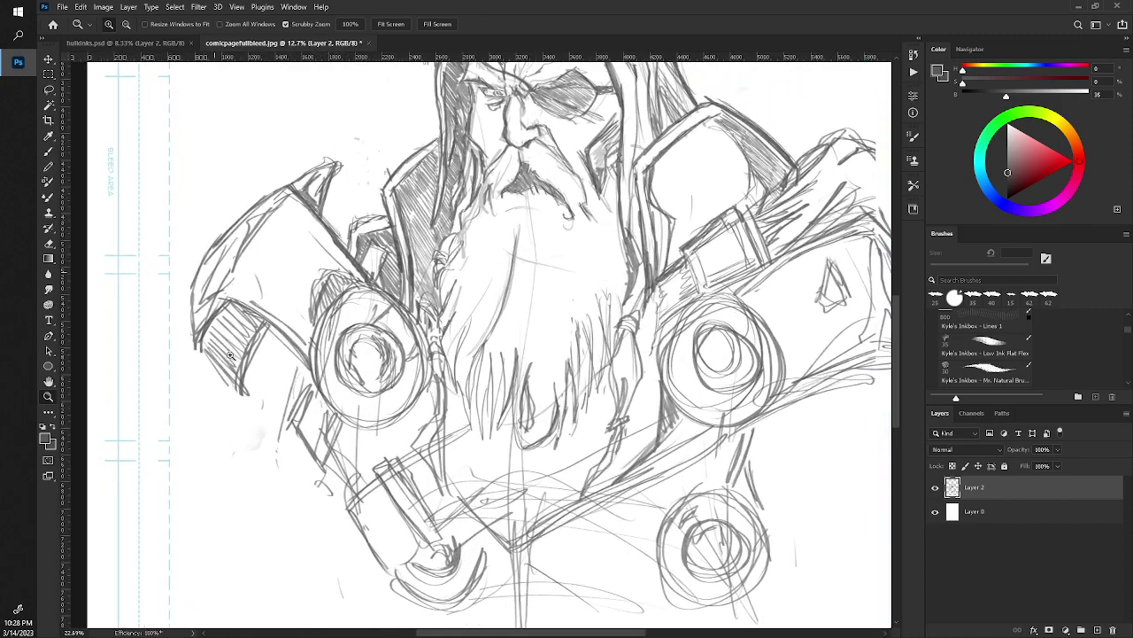
pyautogui.press('b')
pyautogui.moveTo(220, 431); pyautogui.dragTo(239, 375)
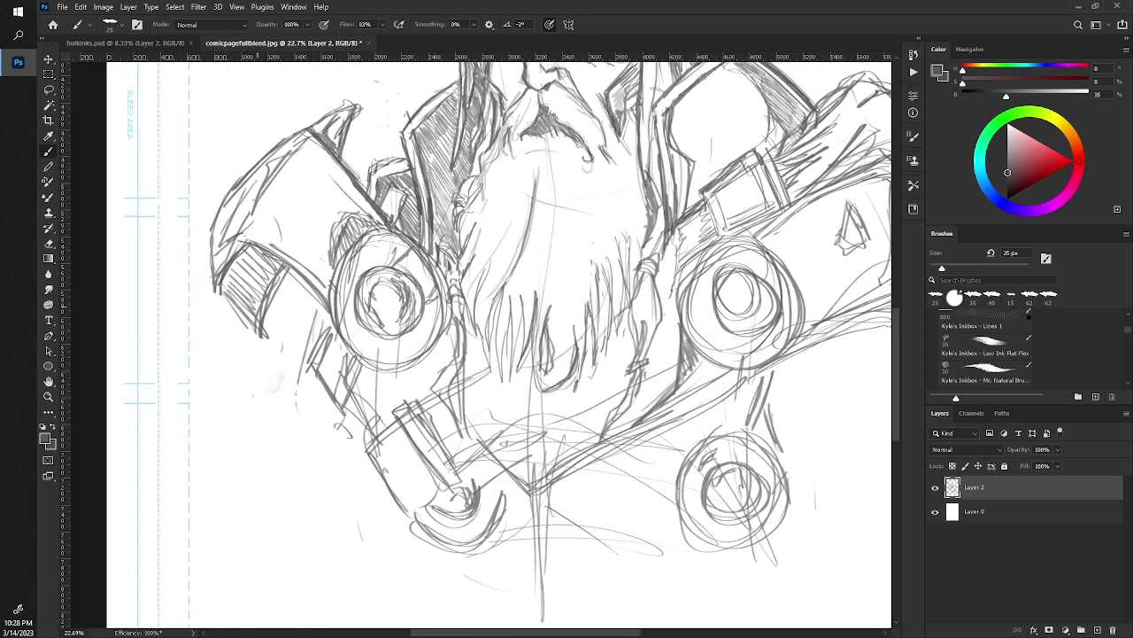
pyautogui.moveTo(325, 313)
pyautogui.mouseDown()
pyautogui.moveTo(247, 496)
pyautogui.moveTo(211, 500)
pyautogui.mouseUp()
pyautogui.moveTo(258, 418)
pyautogui.mouseDown()
pyautogui.moveTo(255, 370)
pyautogui.moveTo(255, 394)
pyautogui.mouseUp()
pyautogui.press('z')
pyautogui.moveTo(333, 338); pyautogui.dragTo(300, 300)
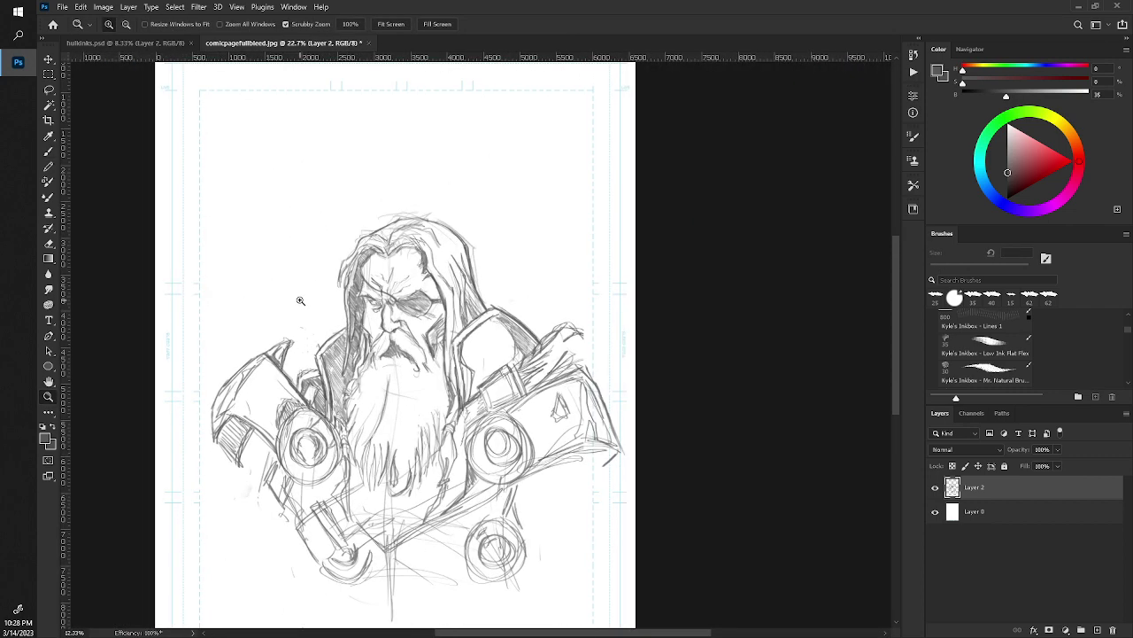
pyautogui.moveTo(301, 301); pyautogui.dragTo(299, 304)
pyautogui.press('b')
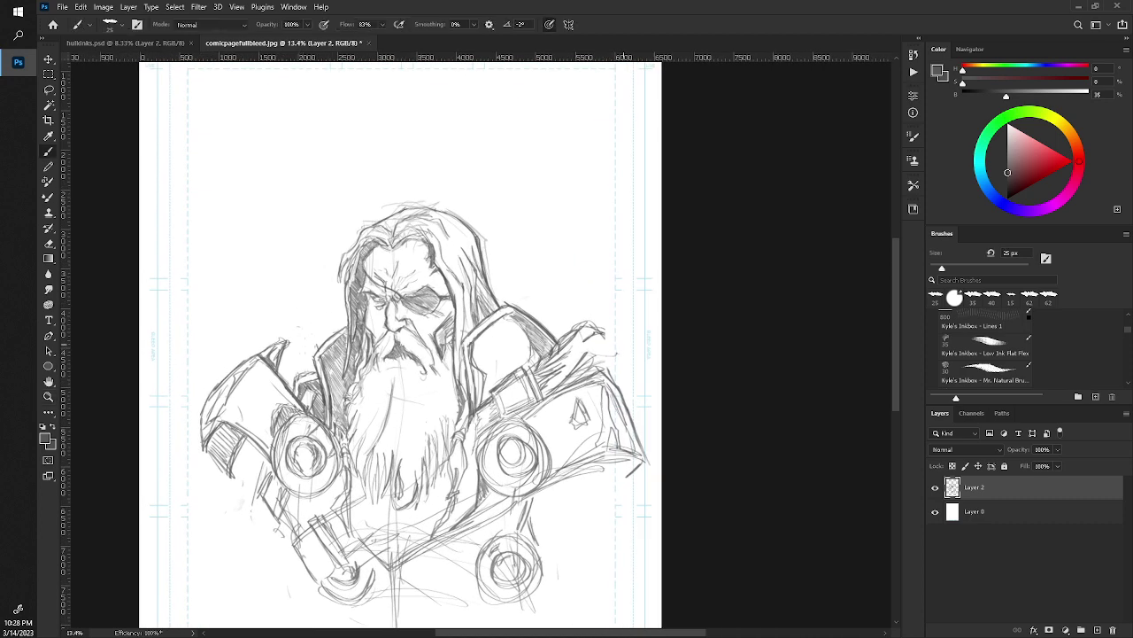
# With a 50 px brush, hatch along the right shoulder's outer edge.
pyautogui.press(']')
pyautogui.press(']')
pyautogui.press(']')
pyautogui.moveTo(598, 351)
pyautogui.mouseDown()
pyautogui.moveTo(634, 360)
pyautogui.moveTo(658, 418)
pyautogui.mouseUp()
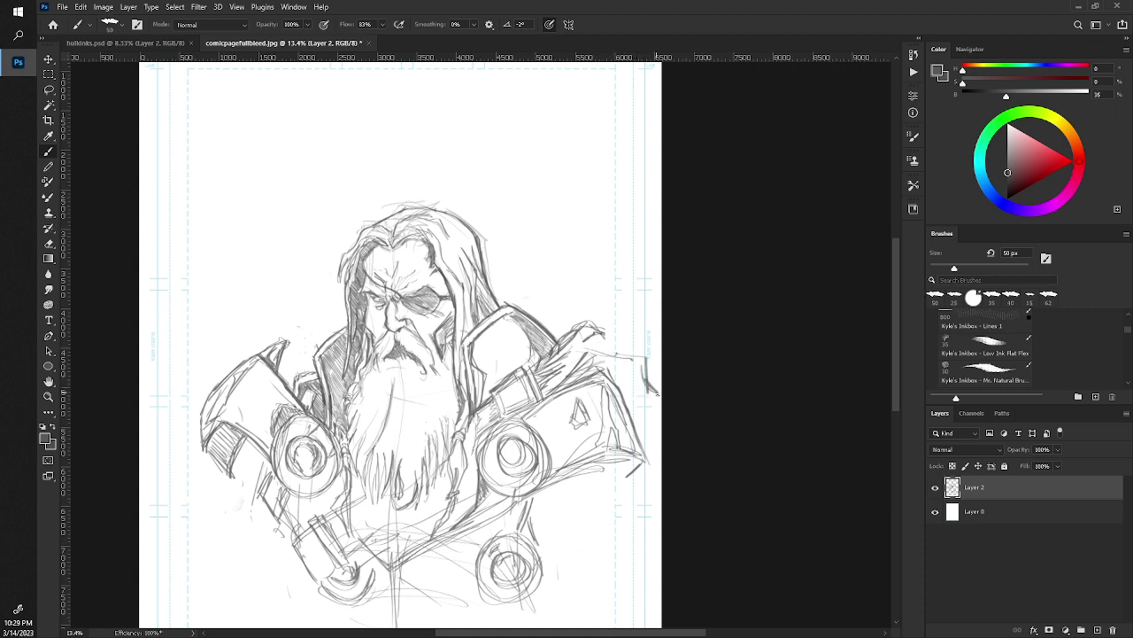
pyautogui.moveTo(619, 379)
pyautogui.mouseDown()
pyautogui.moveTo(639, 398)
pyautogui.moveTo(657, 522)
pyautogui.moveTo(644, 402)
pyautogui.mouseUp()
pyautogui.moveTo(652, 458); pyautogui.dragTo(613, 379)
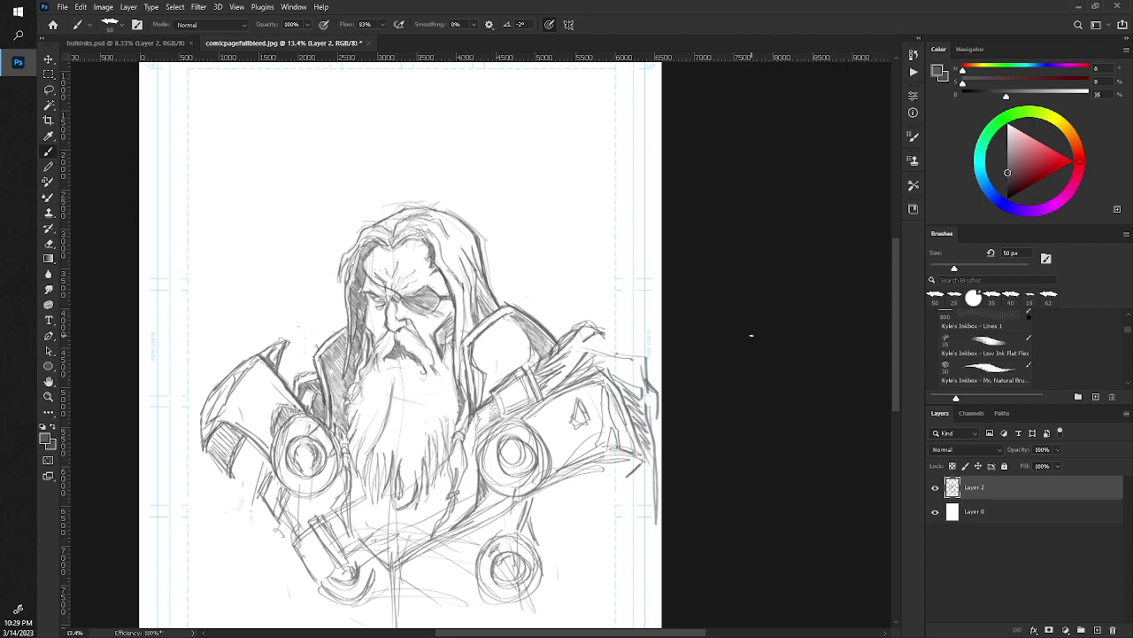
# Lighten the left hair edge with the eraser, then hatch it with dark 20 px strokes.
pyautogui.scroll(5, 329, 307)
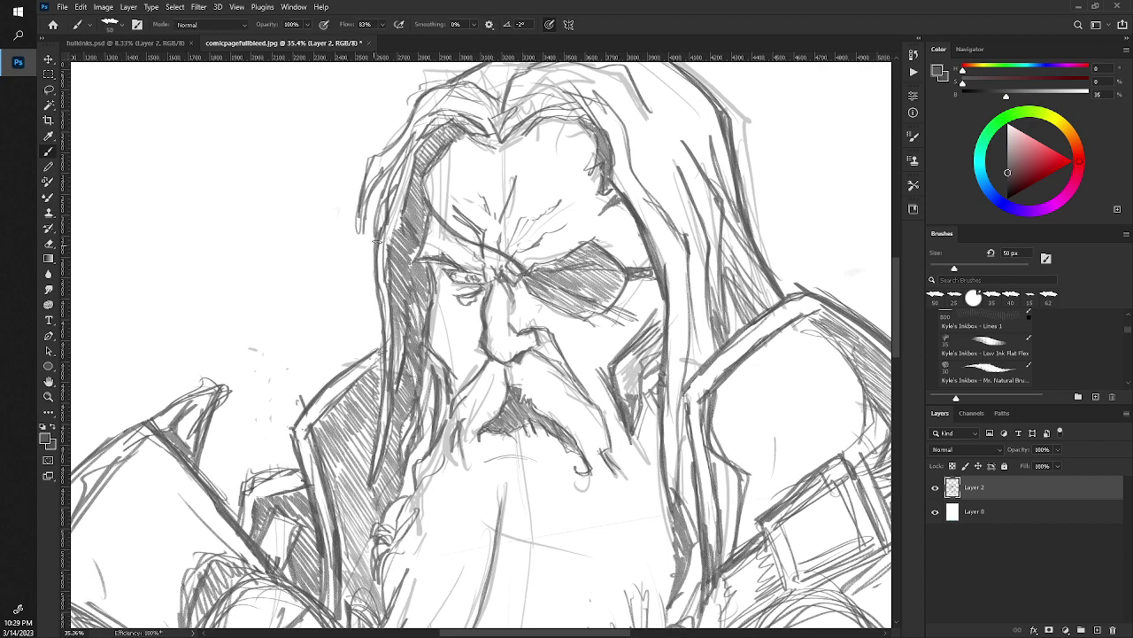
pyautogui.press('e')
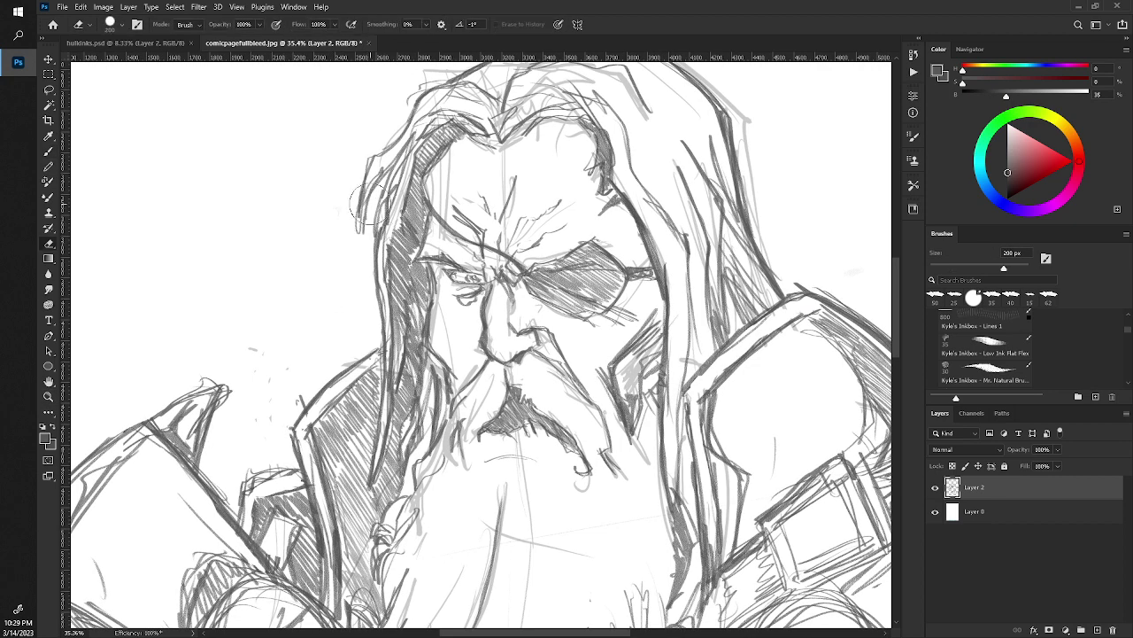
pyautogui.moveTo(372, 196)
pyautogui.mouseDown()
pyautogui.moveTo(381, 266)
pyautogui.moveTo(371, 245)
pyautogui.moveTo(394, 170)
pyautogui.mouseUp()
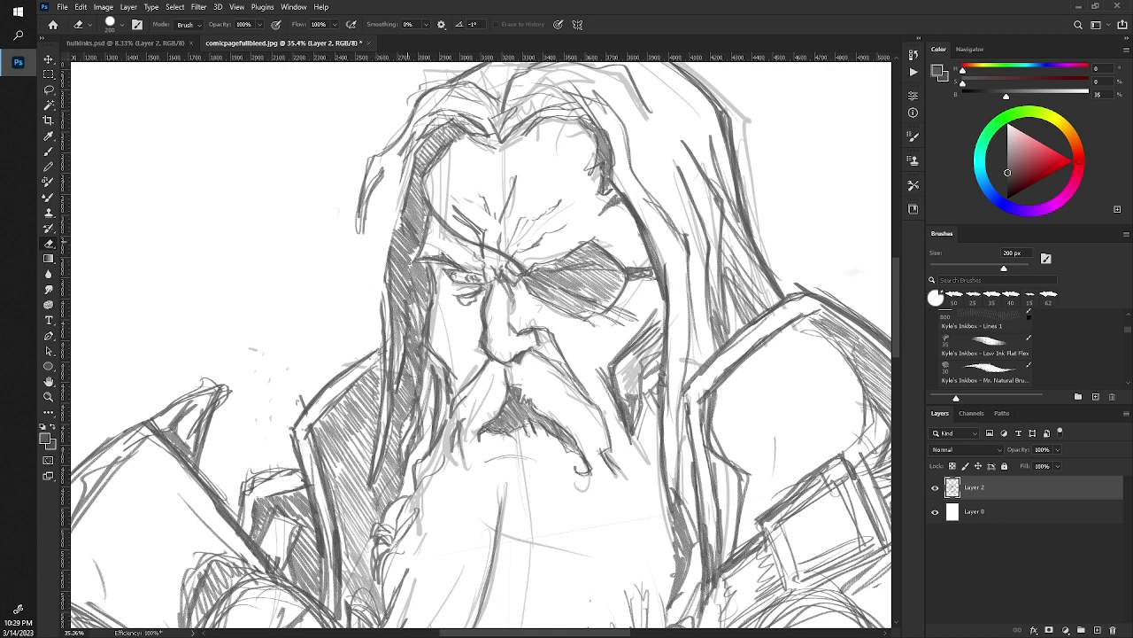
pyautogui.press('b')
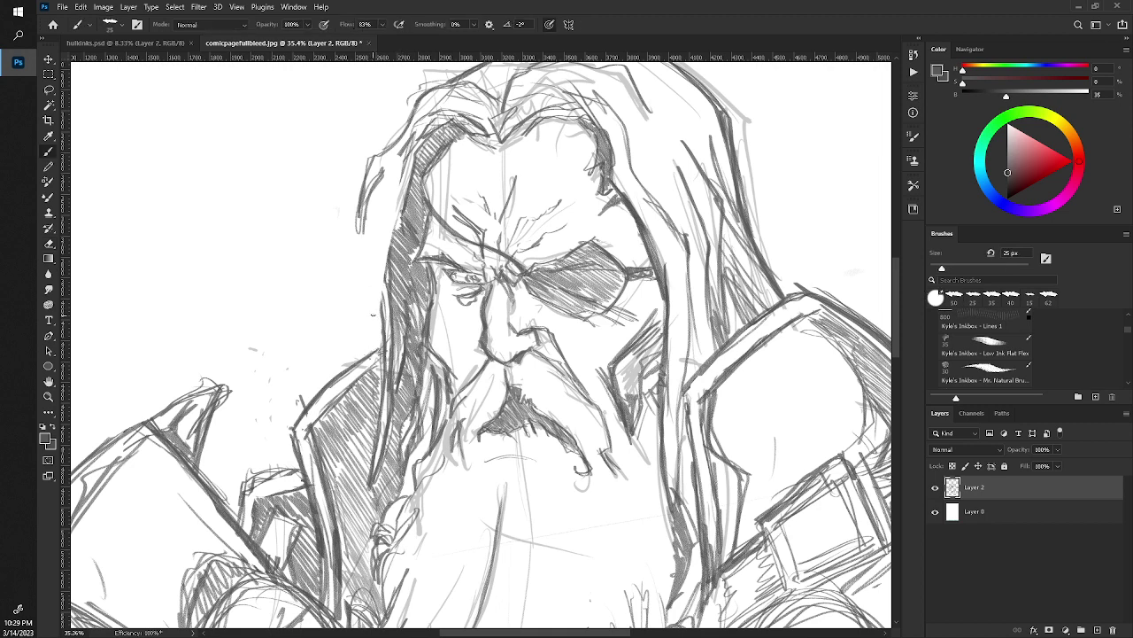
pyautogui.press('[')
pyautogui.moveTo(382, 199)
pyautogui.mouseDown()
pyautogui.moveTo(367, 355)
pyautogui.moveTo(369, 336)
pyautogui.mouseUp()
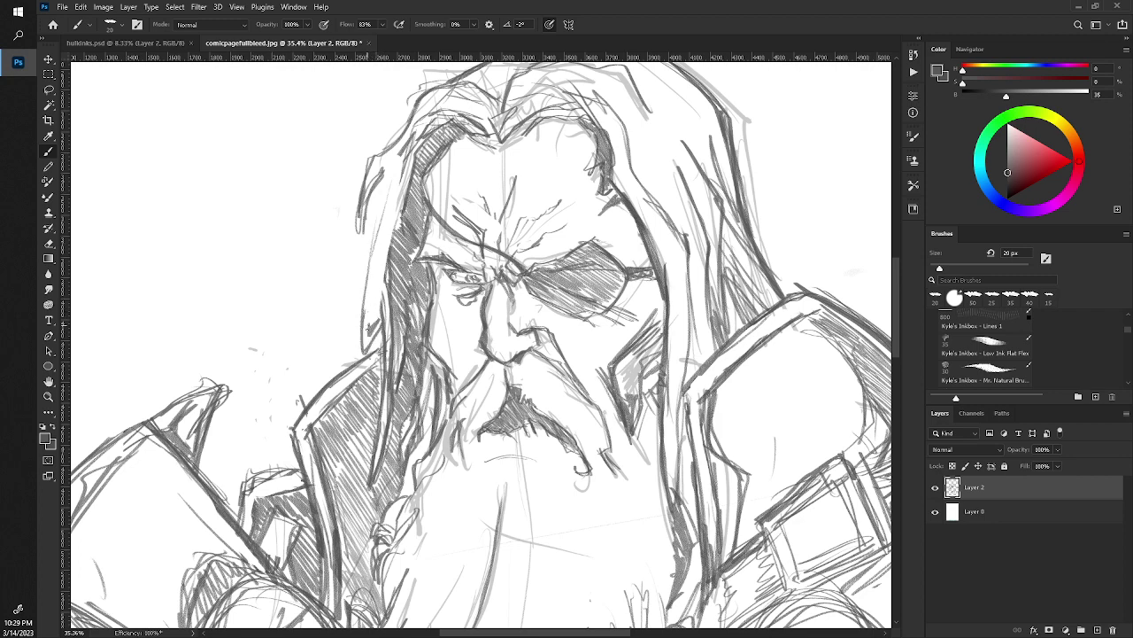
pyautogui.moveTo(382, 228); pyautogui.dragTo(367, 333)
pyautogui.moveTo(386, 229); pyautogui.dragTo(381, 319)
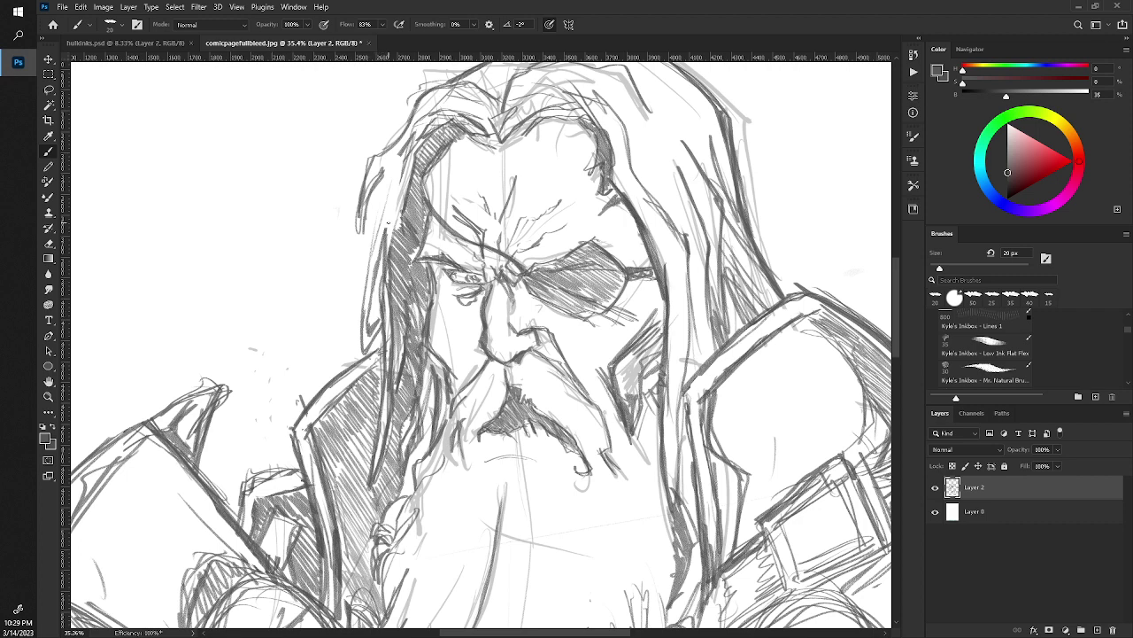
pyautogui.moveTo(383, 228)
pyautogui.mouseDown()
pyautogui.moveTo(393, 193)
pyautogui.moveTo(384, 221)
pyautogui.mouseUp()
pyautogui.moveTo(396, 182)
pyautogui.mouseDown()
pyautogui.moveTo(384, 223)
pyautogui.moveTo(391, 296)
pyautogui.mouseUp()
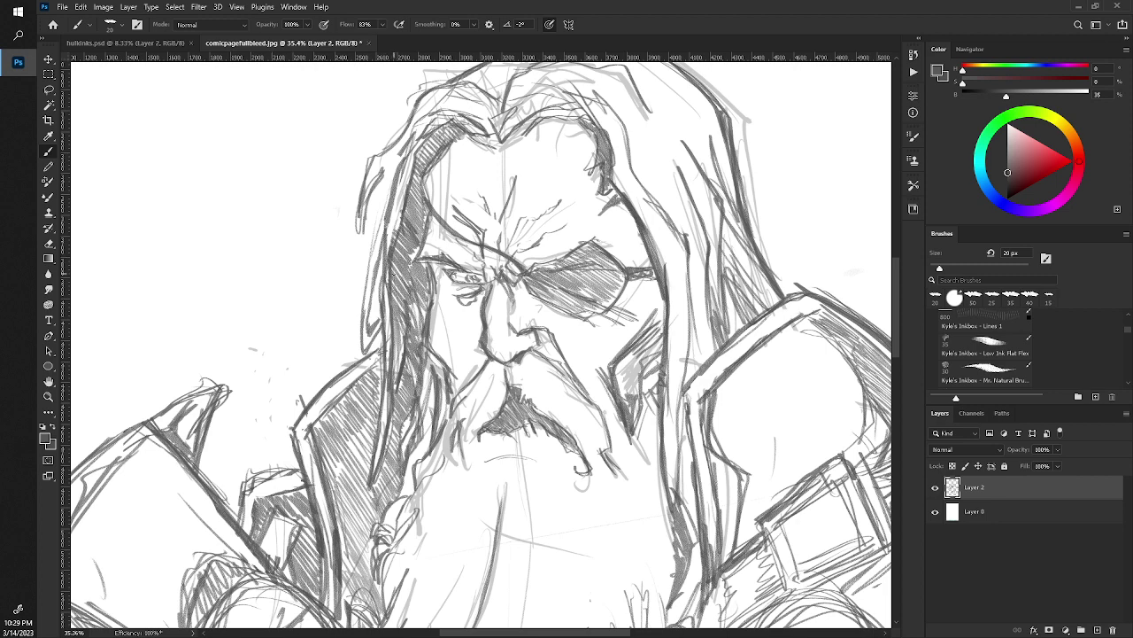
# Erase remaining old lines on the left hair edge, redraw short strokes, and zoom out.
pyautogui.press('e')
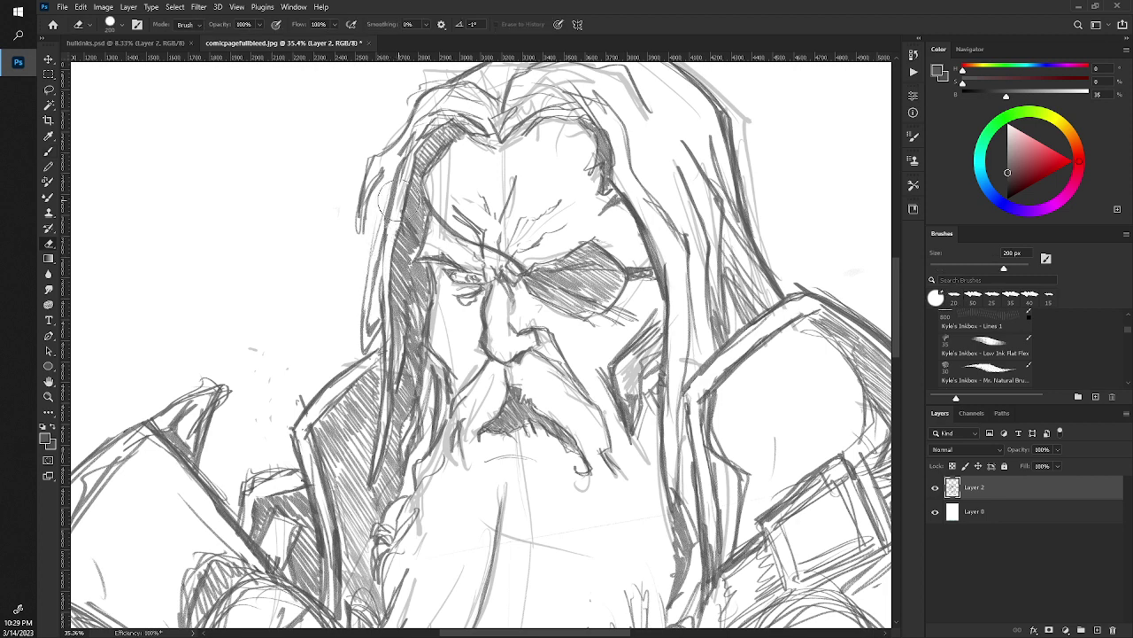
pyautogui.moveTo(390, 200); pyautogui.dragTo(380, 237)
pyautogui.press('b')
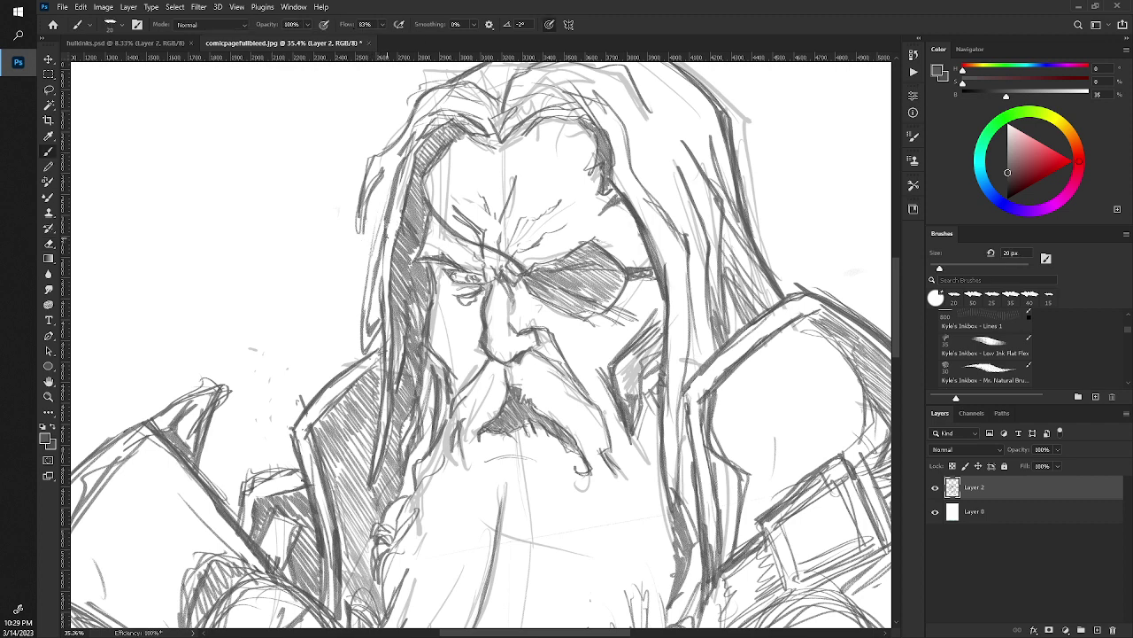
pyautogui.moveTo(363, 275)
pyautogui.mouseDown()
pyautogui.moveTo(390, 169)
pyautogui.moveTo(366, 285)
pyautogui.mouseUp()
pyautogui.press('.')
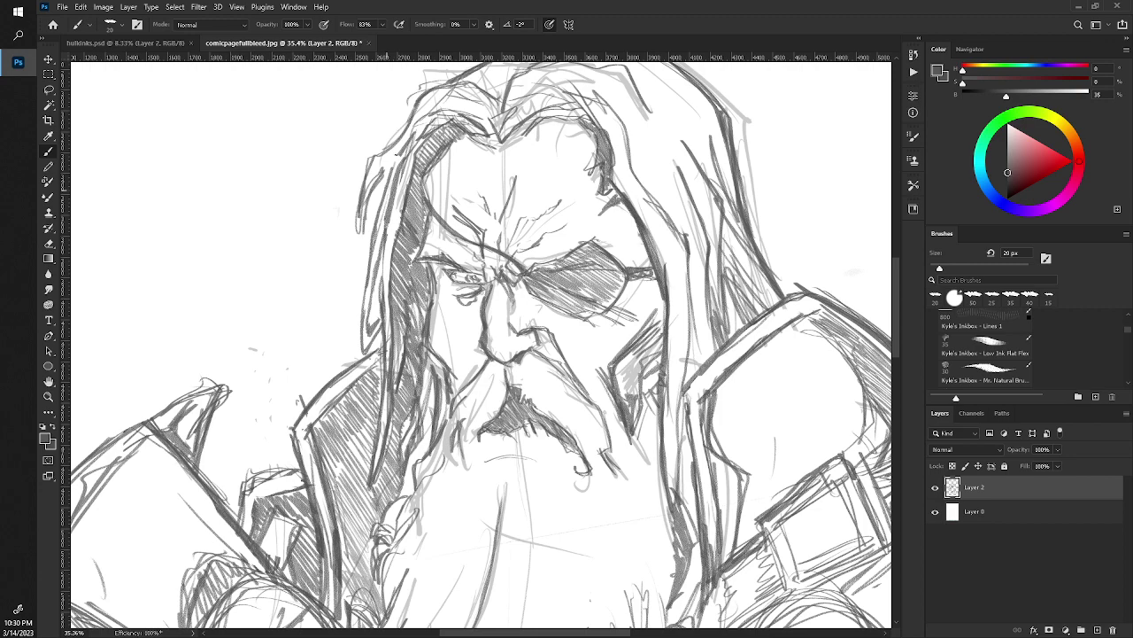
pyautogui.moveTo(399, 151)
pyautogui.mouseDown()
pyautogui.moveTo(373, 186)
pyautogui.moveTo(390, 167)
pyautogui.mouseUp()
pyautogui.press('z')
pyautogui.moveTo(363, 114); pyautogui.dragTo(178, 115)
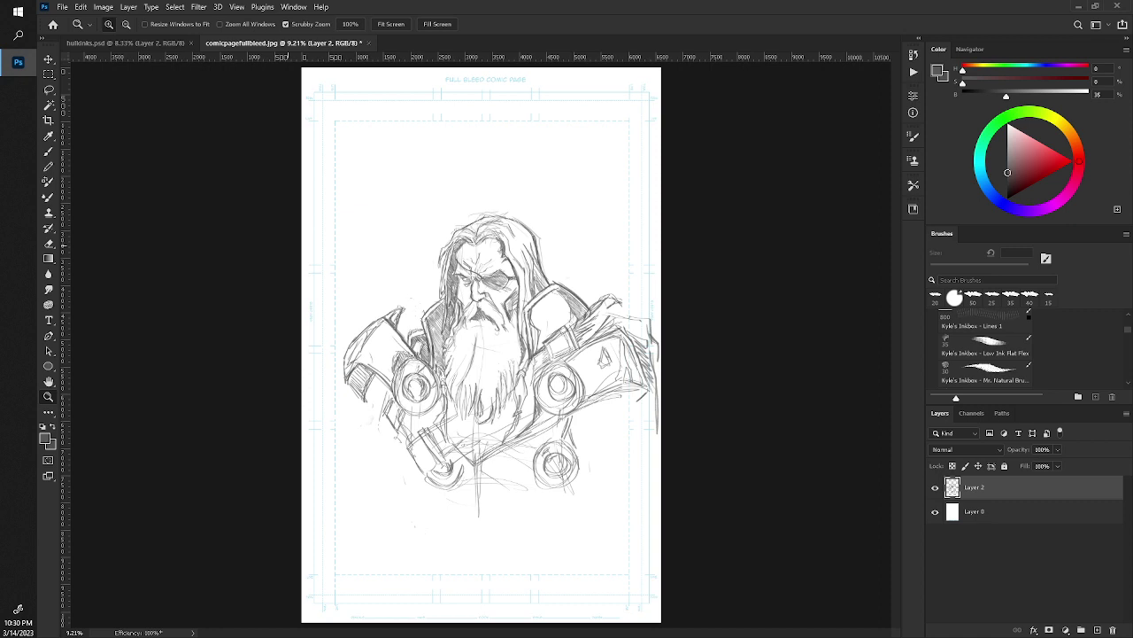
# Add a short stroke on the lower armour and erase stray lines below the beard.
pyautogui.scroll(5, 481, 487)
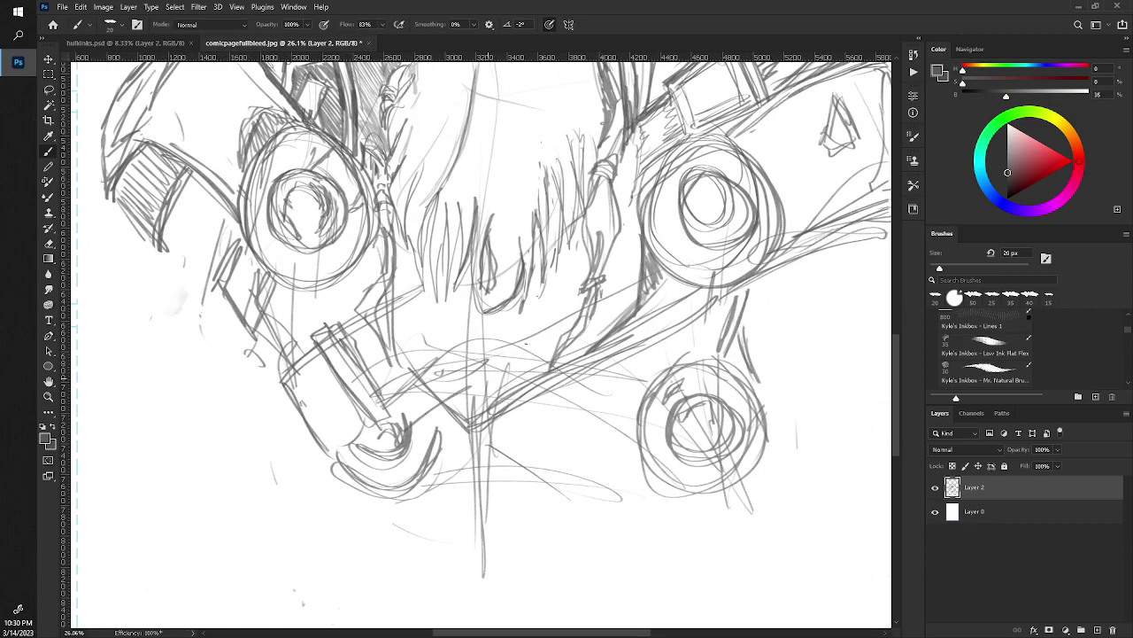
pyautogui.moveTo(527, 345); pyautogui.dragTo(484, 387)
pyautogui.press('e')
pyautogui.moveTo(514, 341)
pyautogui.mouseDown()
pyautogui.moveTo(487, 381)
pyautogui.moveTo(451, 329)
pyautogui.moveTo(481, 326)
pyautogui.moveTo(453, 390)
pyautogui.moveTo(509, 382)
pyautogui.moveTo(530, 359)
pyautogui.mouseUp()
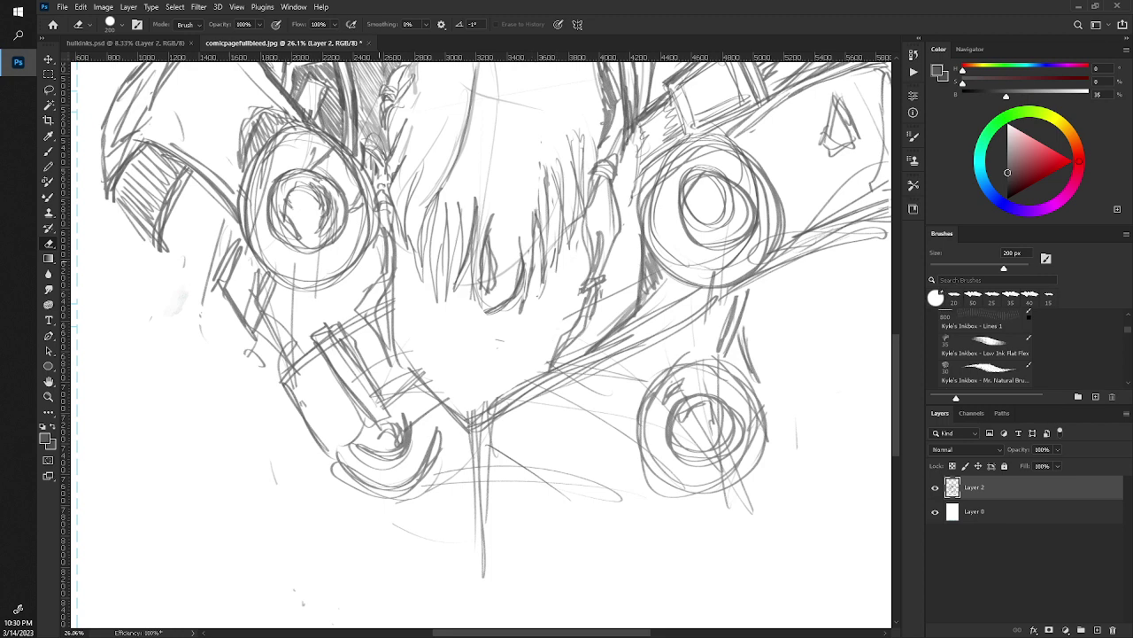
pyautogui.press('z')
pyautogui.moveTo(461, 237); pyautogui.dragTo(333, 234)
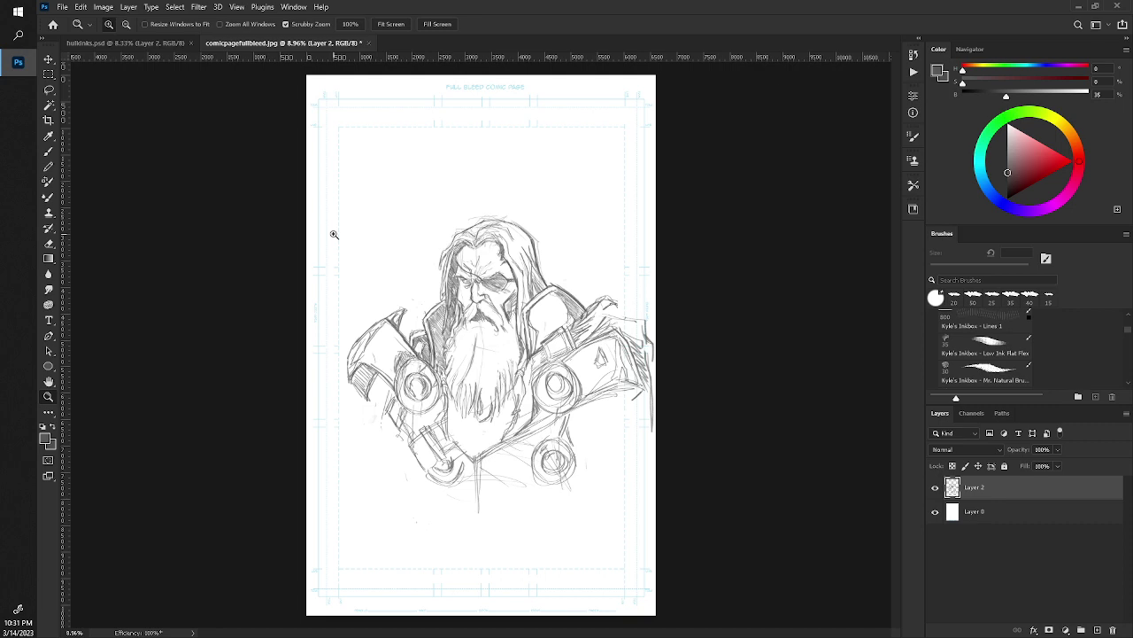
# Erase the small cylinder strokes on the lower-left armour.
pyautogui.moveTo(365, 372)
pyautogui.mouseDown()
pyautogui.moveTo(393, 434)
pyautogui.moveTo(376, 366)
pyautogui.mouseUp()
pyautogui.press('b')
pyautogui.press('e')
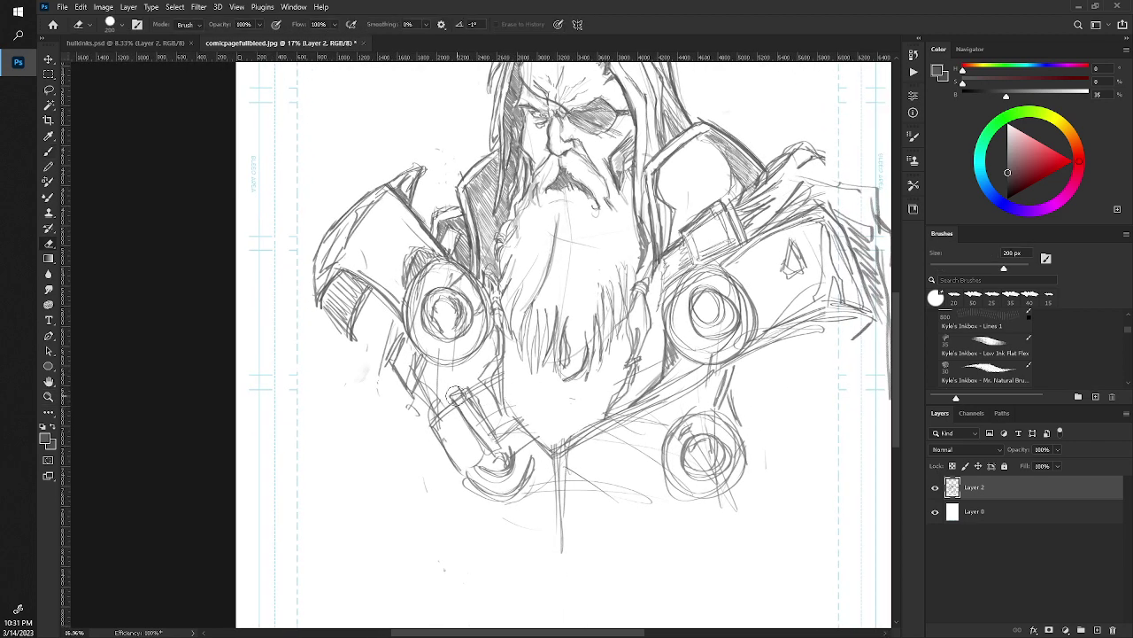
pyautogui.moveTo(457, 395)
pyautogui.mouseDown()
pyautogui.moveTo(501, 423)
pyautogui.moveTo(487, 439)
pyautogui.moveTo(475, 409)
pyautogui.mouseUp()
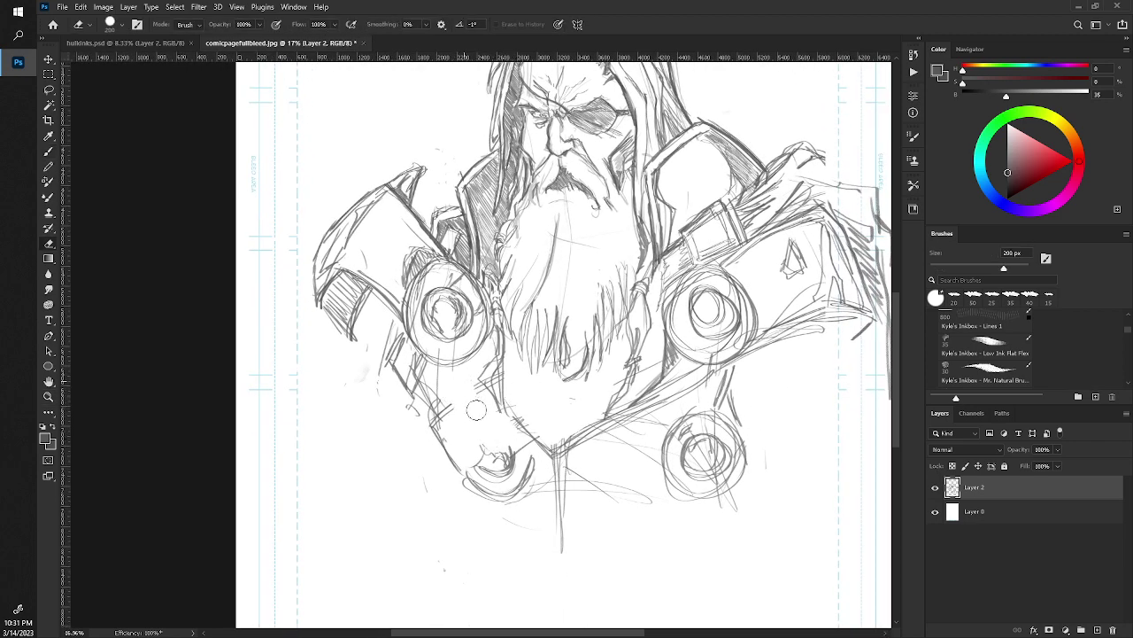
pyautogui.press('b')
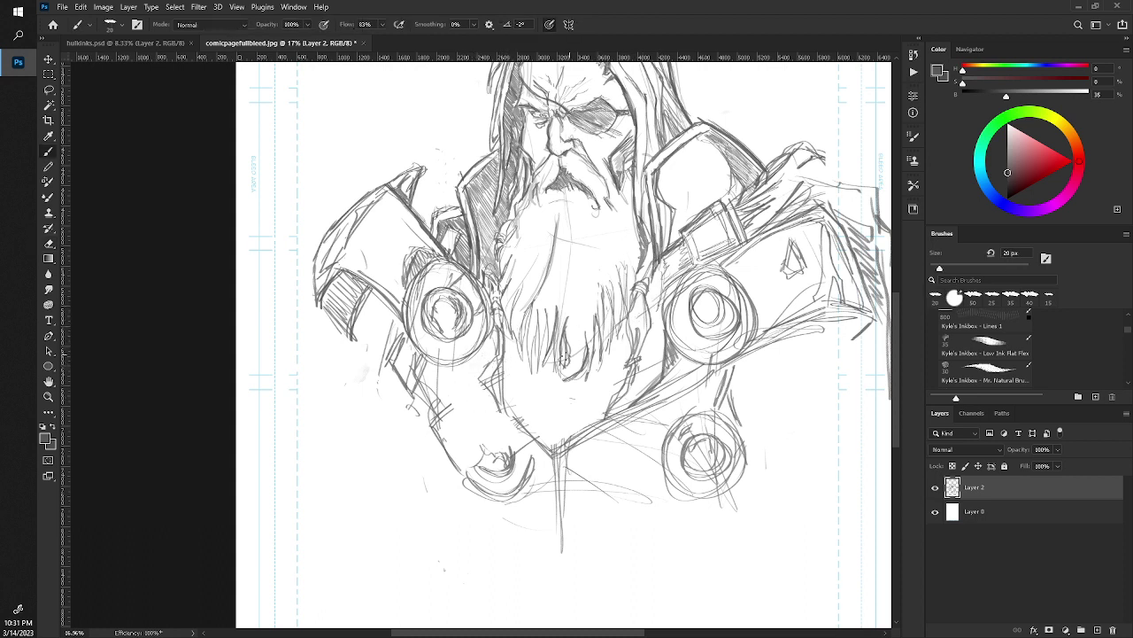
# Hatch shading along and beside the beard's lower-left edge.
pyautogui.moveTo(531, 376)
pyautogui.mouseDown()
pyautogui.moveTo(464, 407)
pyautogui.moveTo(442, 445)
pyautogui.moveTo(423, 437)
pyautogui.mouseUp()
pyautogui.moveTo(450, 384); pyautogui.dragTo(425, 411)
pyautogui.moveTo(483, 364); pyautogui.dragTo(436, 402)
pyautogui.moveTo(496, 353); pyautogui.dragTo(467, 376)
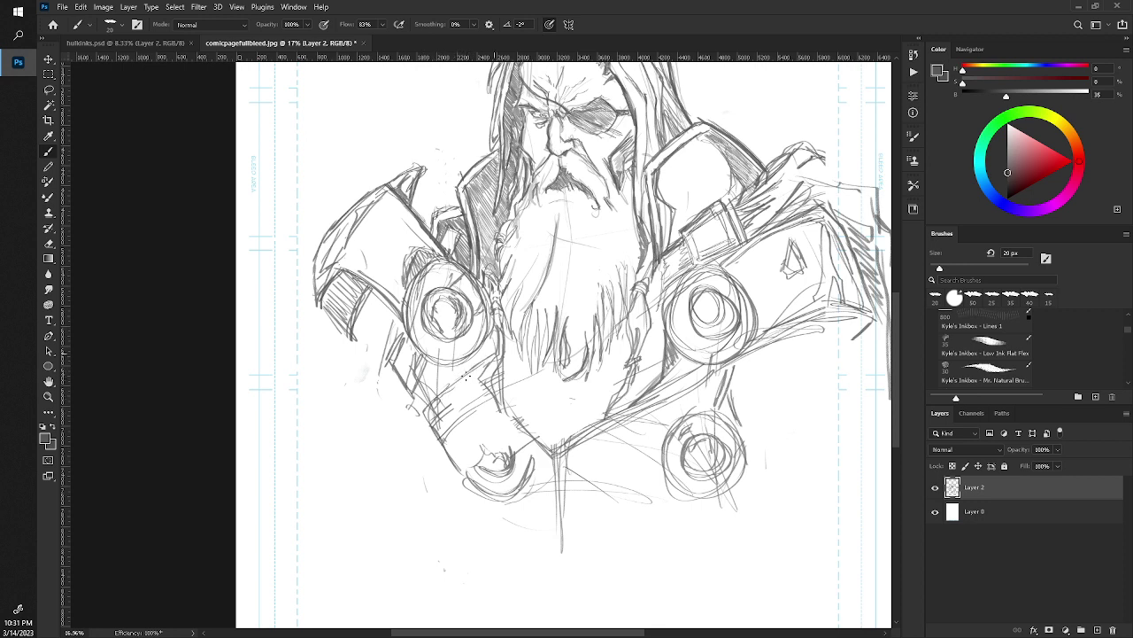
pyautogui.moveTo(517, 338); pyautogui.dragTo(503, 350)
pyautogui.moveTo(558, 374); pyautogui.dragTo(448, 443)
pyautogui.moveTo(489, 409); pyautogui.dragTo(451, 441)
pyautogui.moveTo(519, 388); pyautogui.dragTo(503, 407)
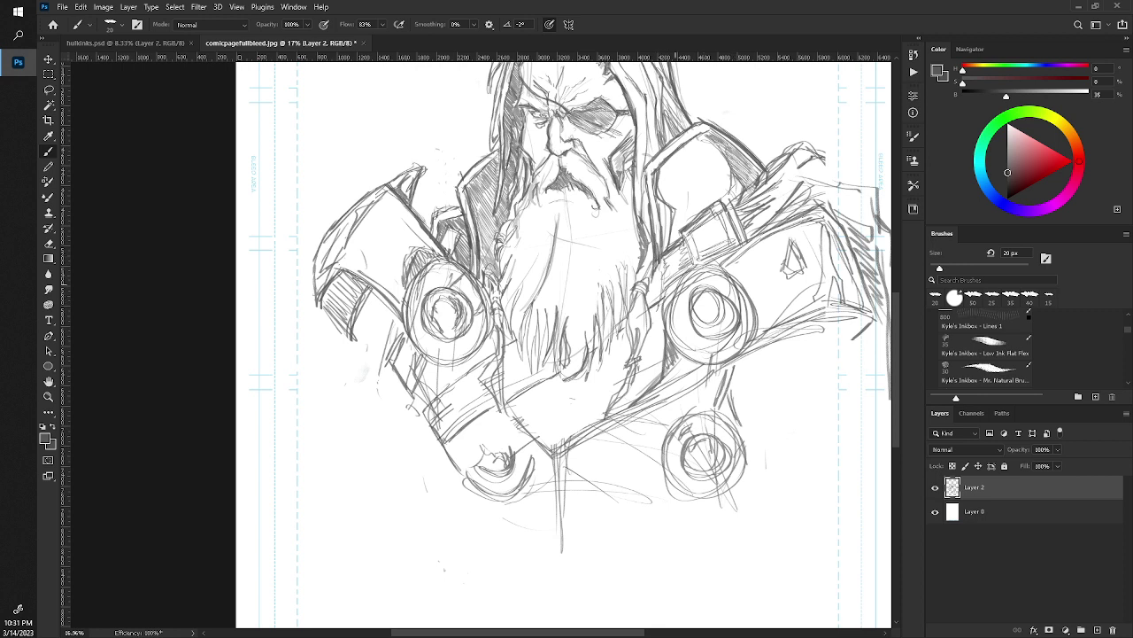
# Replace small lines on the right shoulder with a cleaner short line, then review the page.
pyautogui.press('e')
pyautogui.moveTo(673, 310)
pyautogui.mouseDown()
pyautogui.moveTo(689, 282)
pyautogui.moveTo(666, 310)
pyautogui.mouseUp()
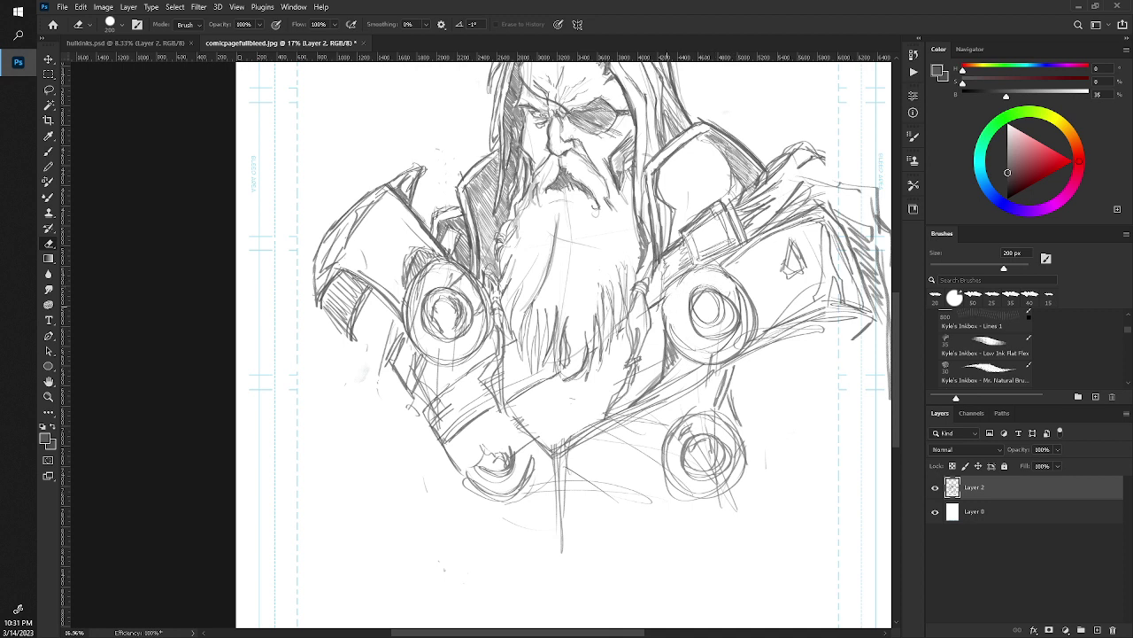
pyautogui.press('b')
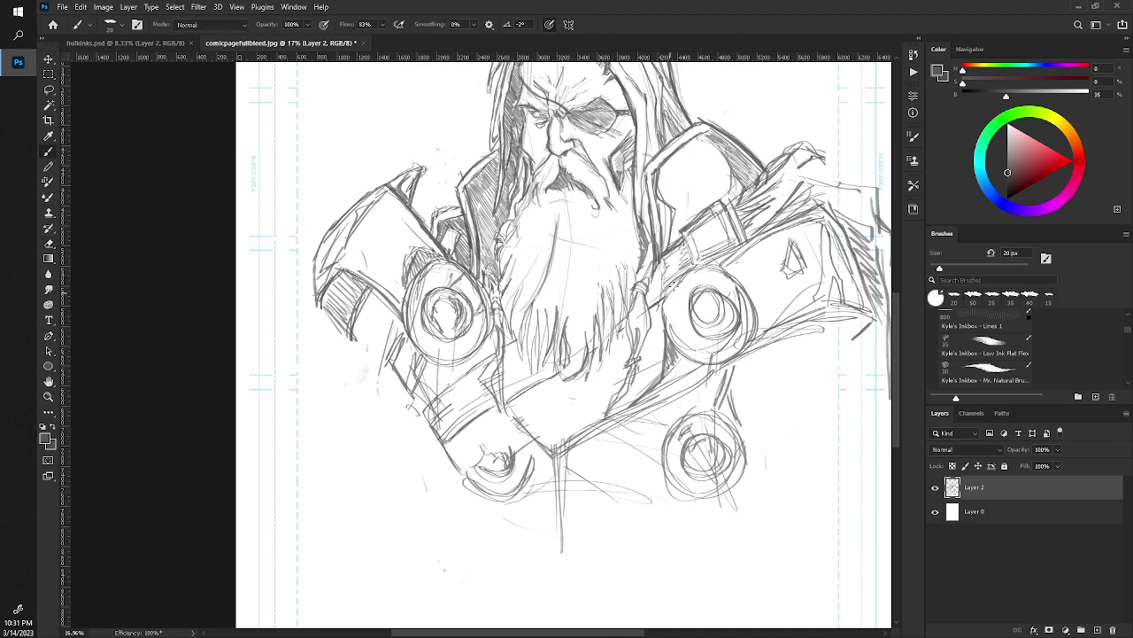
pyautogui.moveTo(663, 328)
pyautogui.mouseDown()
pyautogui.moveTo(670, 286)
pyautogui.moveTo(699, 273)
pyautogui.moveTo(731, 280)
pyautogui.mouseUp()
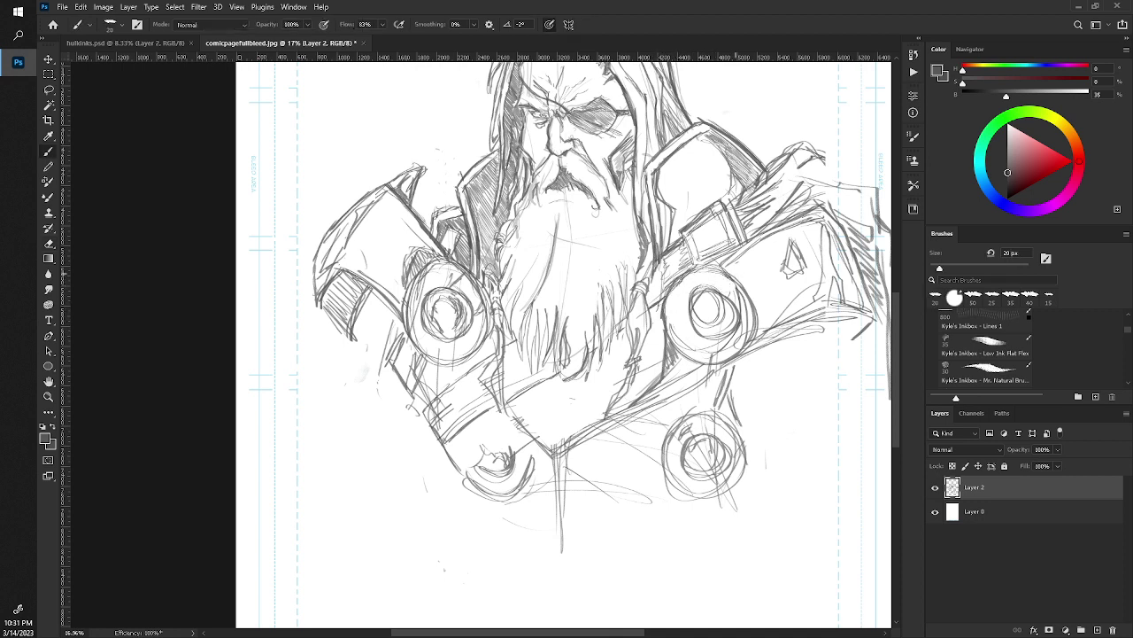
pyautogui.press('z')
pyautogui.moveTo(417, 265)
pyautogui.mouseDown()
pyautogui.moveTo(374, 280)
pyautogui.moveTo(393, 308)
pyautogui.moveTo(314, 379)
pyautogui.mouseUp()
pyautogui.press('b')
pyautogui.press('e')
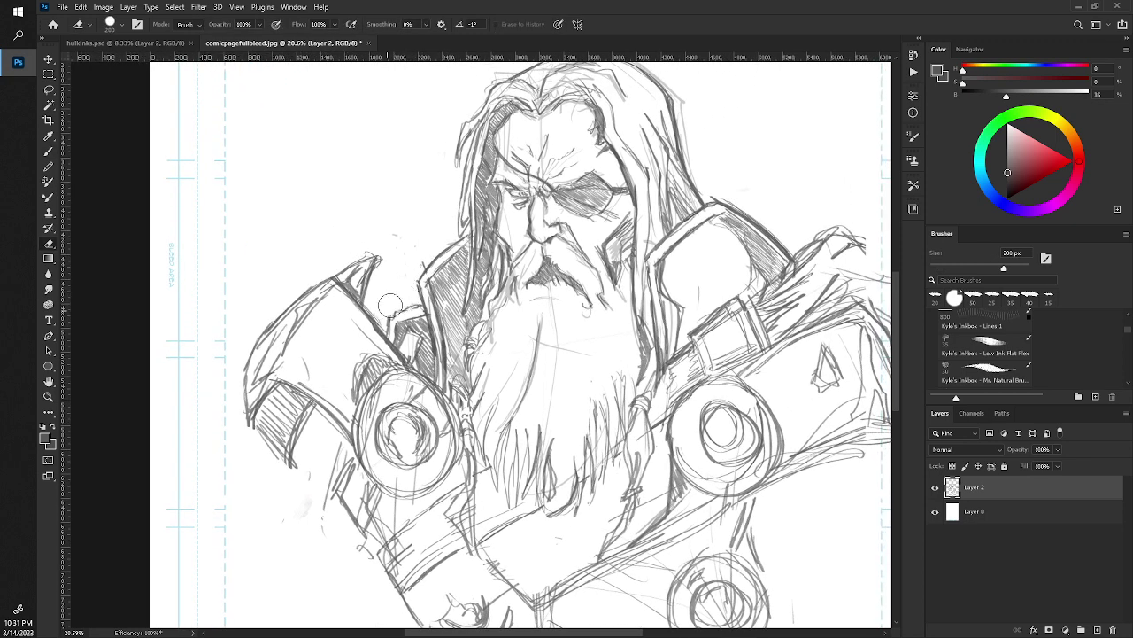
pyautogui.press('b')
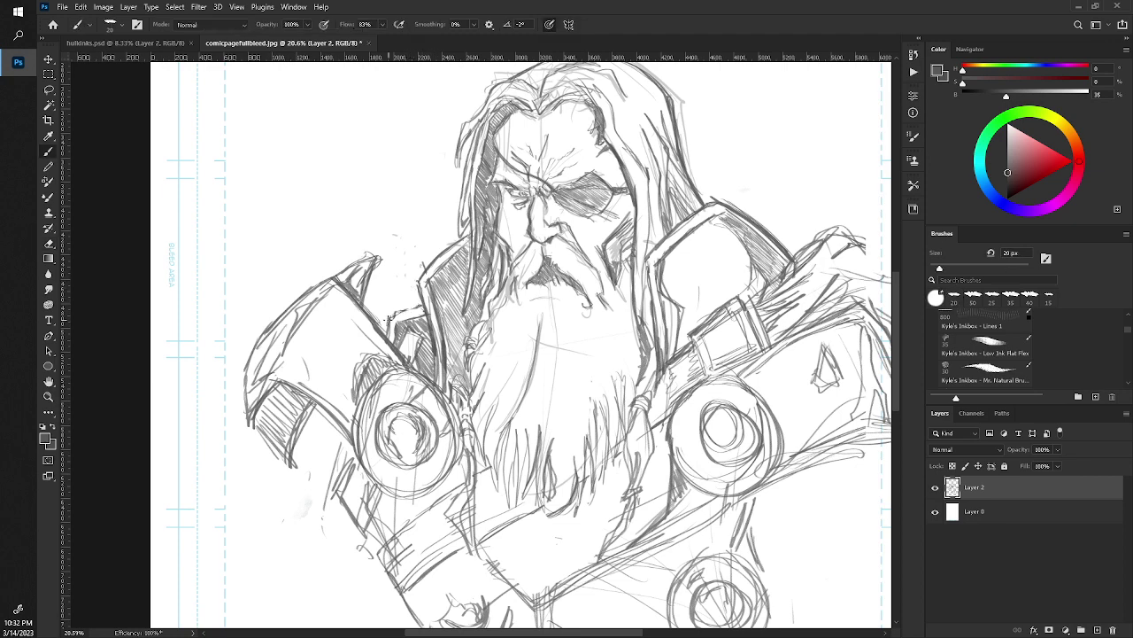
pyautogui.press('.')
pyautogui.press('z')
pyautogui.moveTo(372, 257)
pyautogui.mouseDown()
pyautogui.moveTo(307, 257)
pyautogui.moveTo(316, 278)
pyautogui.mouseUp()
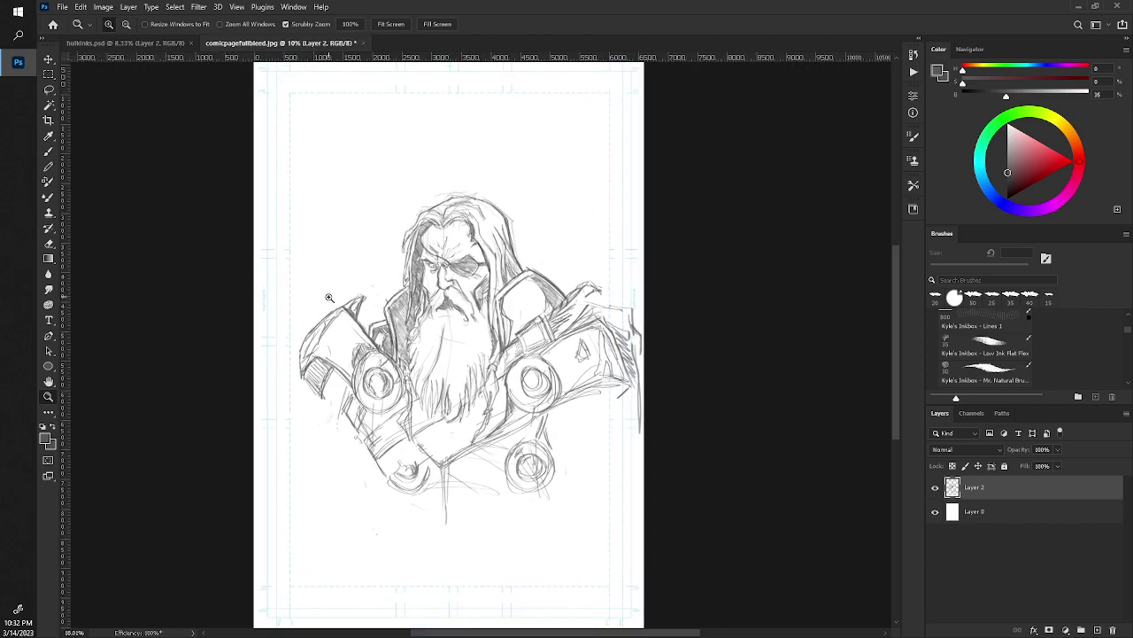
# Zoom in on the warrior's face and lightly erase lines around the left eye.
pyautogui.moveTo(328, 309); pyautogui.dragTo(390, 310)
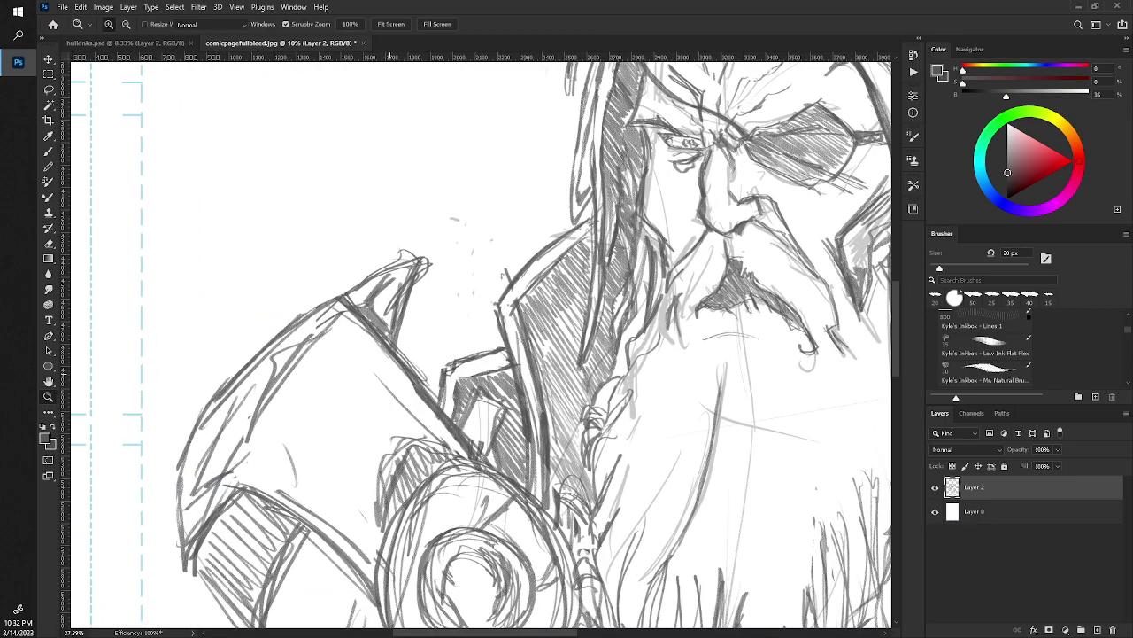
pyautogui.moveTo(649, 136); pyautogui.dragTo(409, 321)
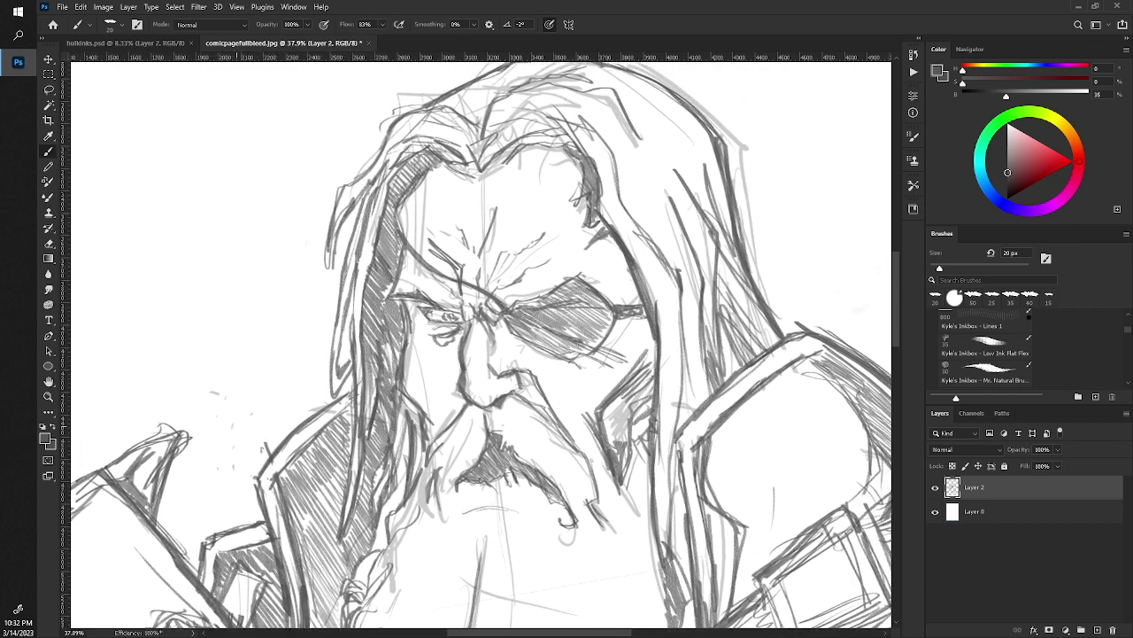
pyautogui.press('e')
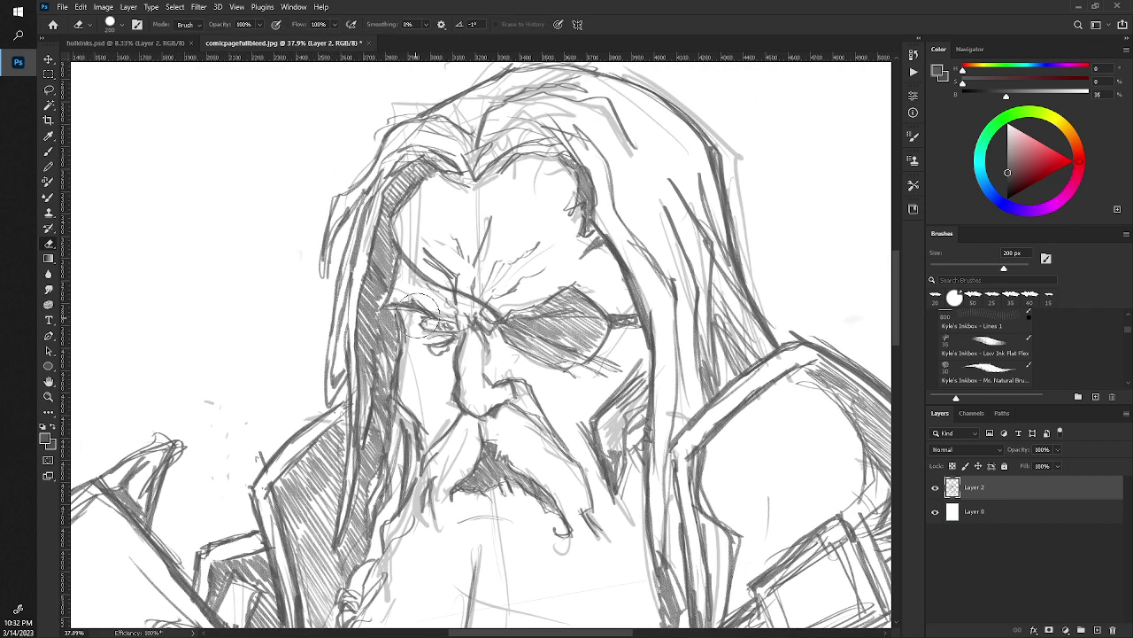
pyautogui.moveTo(416, 315); pyautogui.dragTo(405, 311)
# Darken the brow above the left eye, between the eyes, and the eye's outer corner.
pyautogui.press('b')
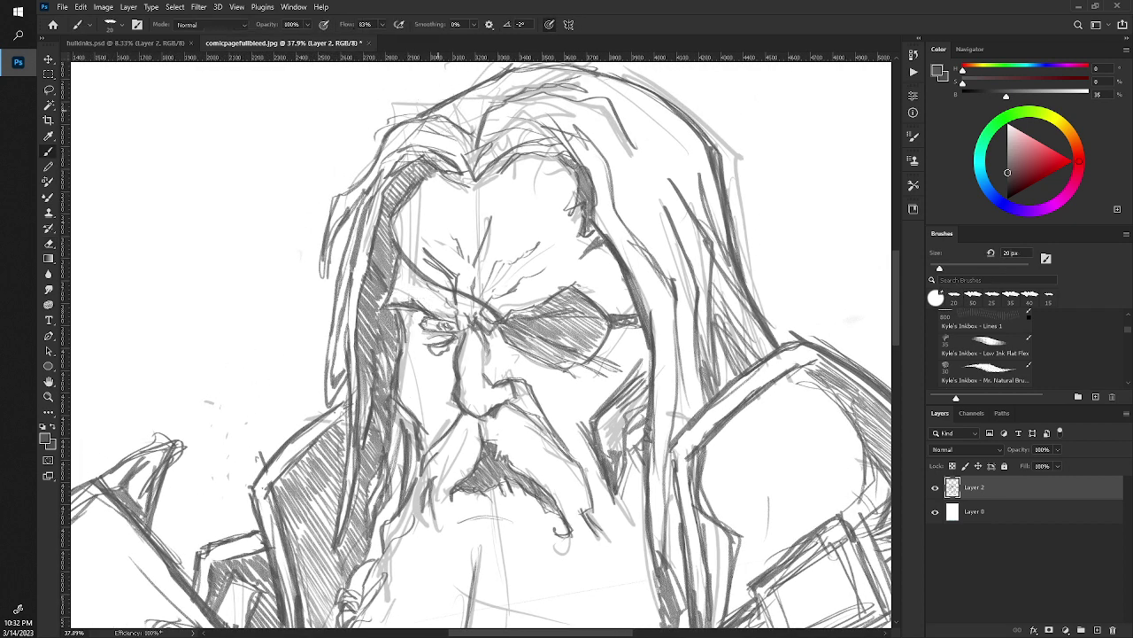
pyautogui.moveTo(425, 308); pyautogui.dragTo(386, 306)
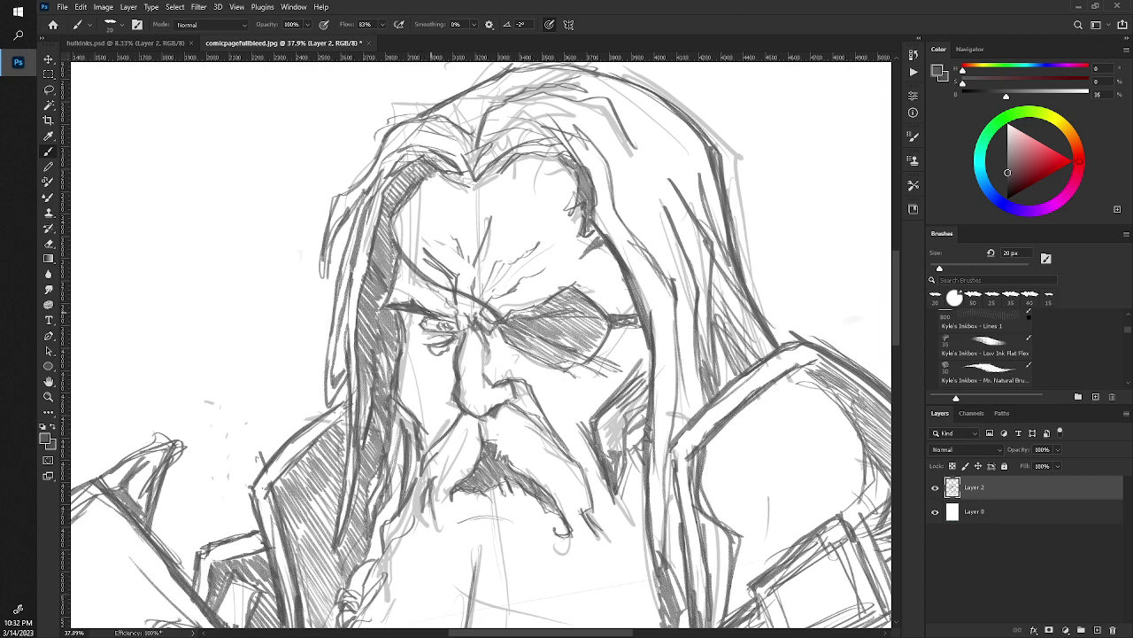
pyautogui.moveTo(444, 309)
pyautogui.mouseDown()
pyautogui.moveTo(435, 298)
pyautogui.moveTo(449, 305)
pyautogui.mouseUp()
pyautogui.moveTo(459, 315)
pyautogui.mouseDown()
pyautogui.moveTo(447, 302)
pyautogui.moveTo(454, 314)
pyautogui.mouseUp()
pyautogui.moveTo(415, 315); pyautogui.dragTo(425, 321)
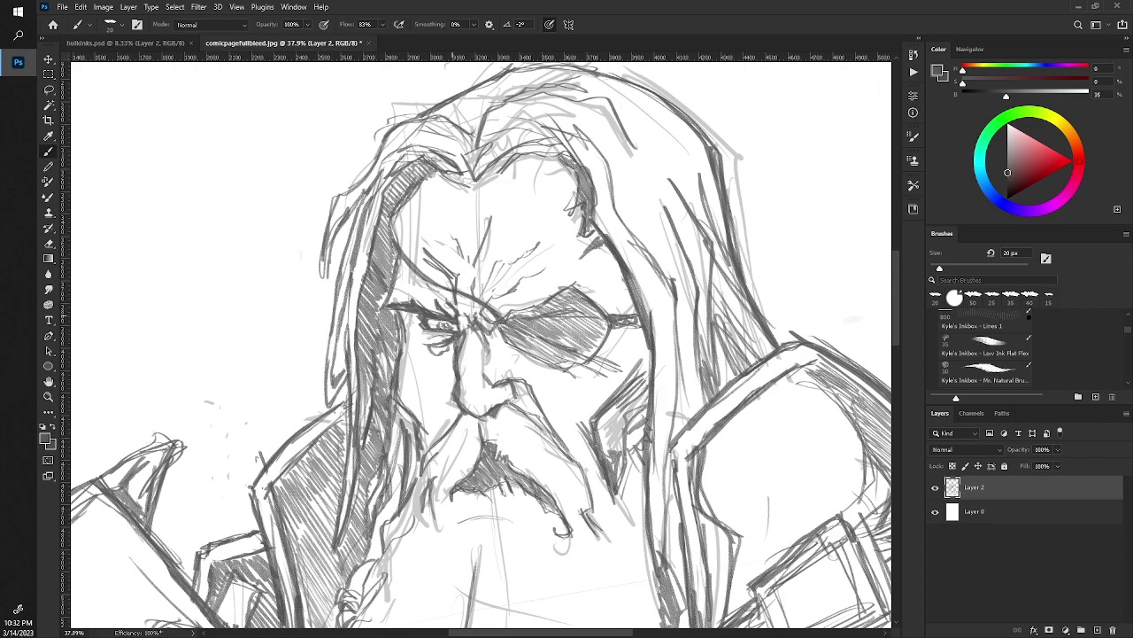
# Zoom in on the face and darken and extend the left eyebrow with short strokes.
pyautogui.press('z')
pyautogui.moveTo(403, 351); pyautogui.dragTo(265, 352)
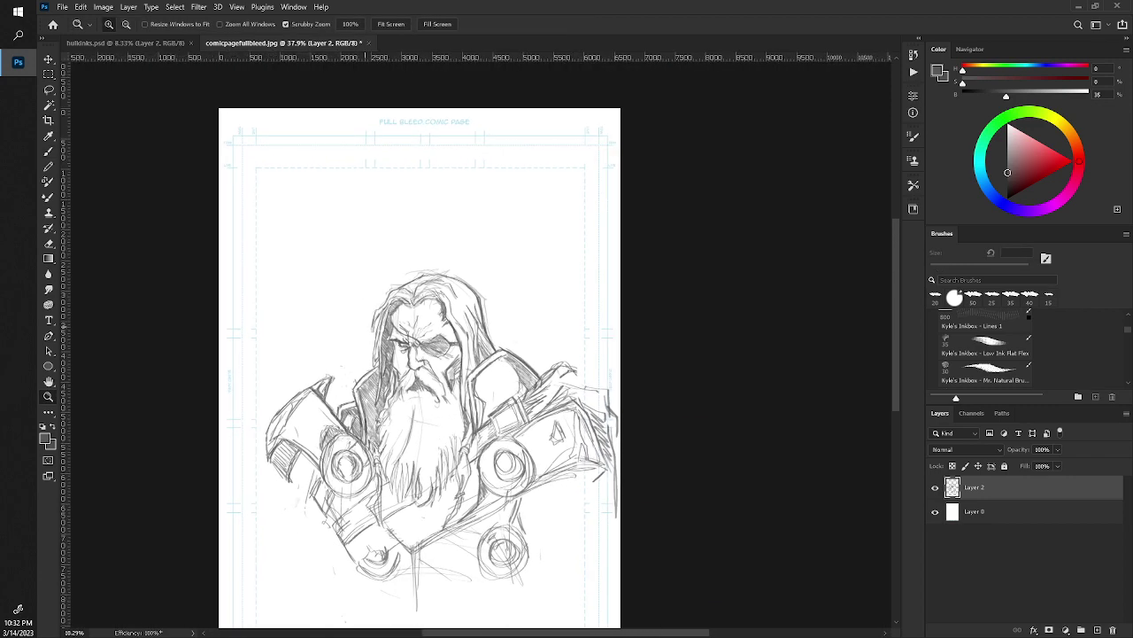
pyautogui.moveTo(344, 310); pyautogui.dragTo(432, 343)
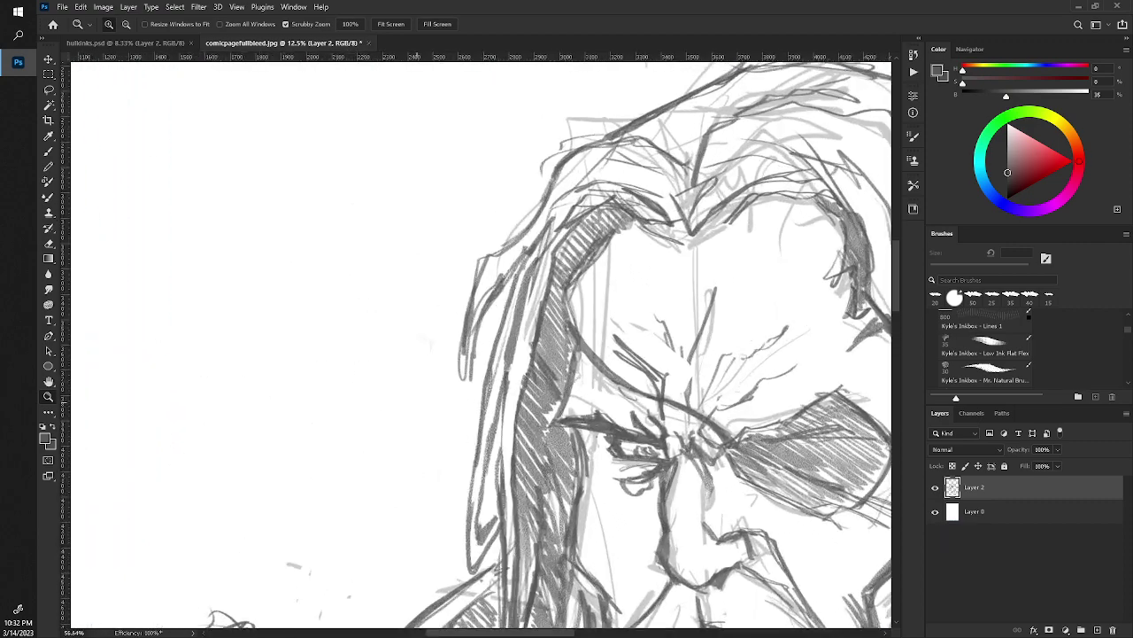
pyautogui.press('b')
pyautogui.moveTo(488, 371); pyautogui.dragTo(348, 361)
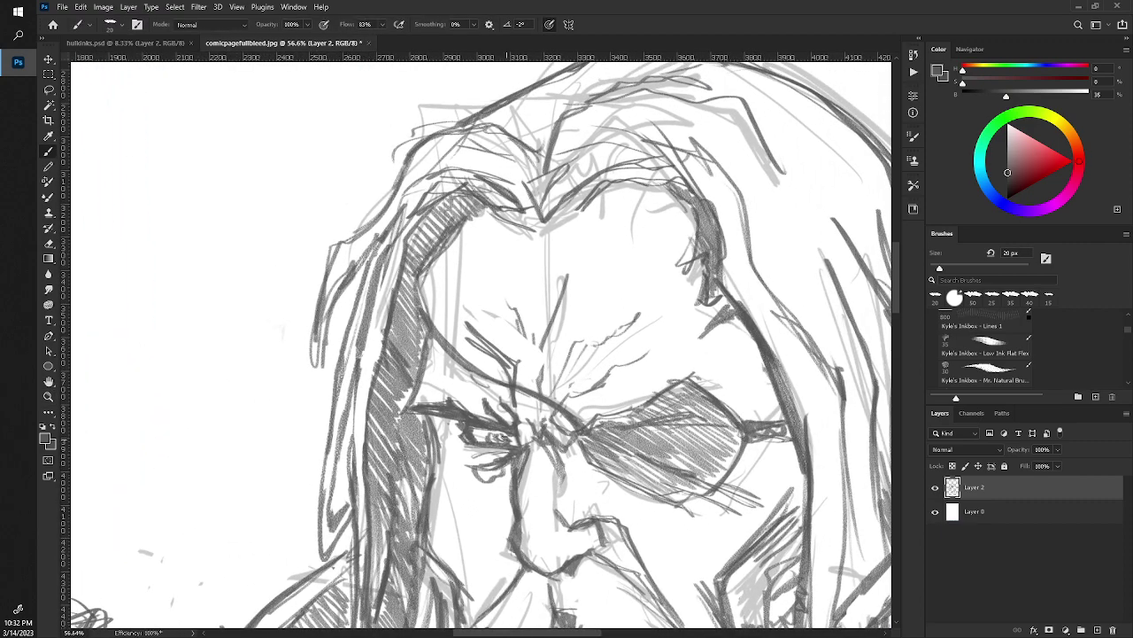
pyautogui.moveTo(509, 438)
pyautogui.mouseDown()
pyautogui.moveTo(490, 436)
pyautogui.moveTo(512, 446)
pyautogui.mouseUp()
pyautogui.moveTo(441, 404)
pyautogui.mouseDown()
pyautogui.moveTo(405, 407)
pyautogui.moveTo(425, 413)
pyautogui.mouseUp()
pyautogui.moveTo(421, 408)
pyautogui.mouseDown()
pyautogui.moveTo(404, 417)
pyautogui.moveTo(393, 403)
pyautogui.mouseUp()
# Hatch shadow into the hair beside the face, then zoom out to the whole page.
pyautogui.moveTo(424, 347)
pyautogui.mouseDown()
pyautogui.moveTo(400, 391)
pyautogui.moveTo(409, 368)
pyautogui.mouseUp()
pyautogui.press('z')
pyautogui.moveTo(350, 323)
pyautogui.mouseDown()
pyautogui.moveTo(325, 309)
pyautogui.moveTo(337, 354)
pyautogui.mouseUp()
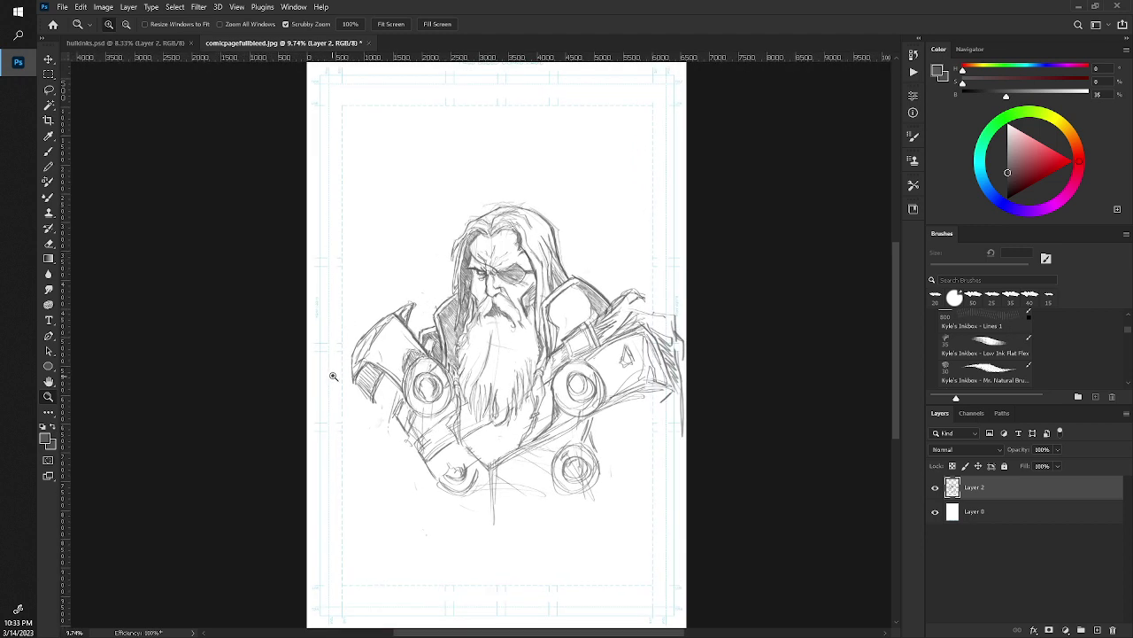
pyautogui.press('b')
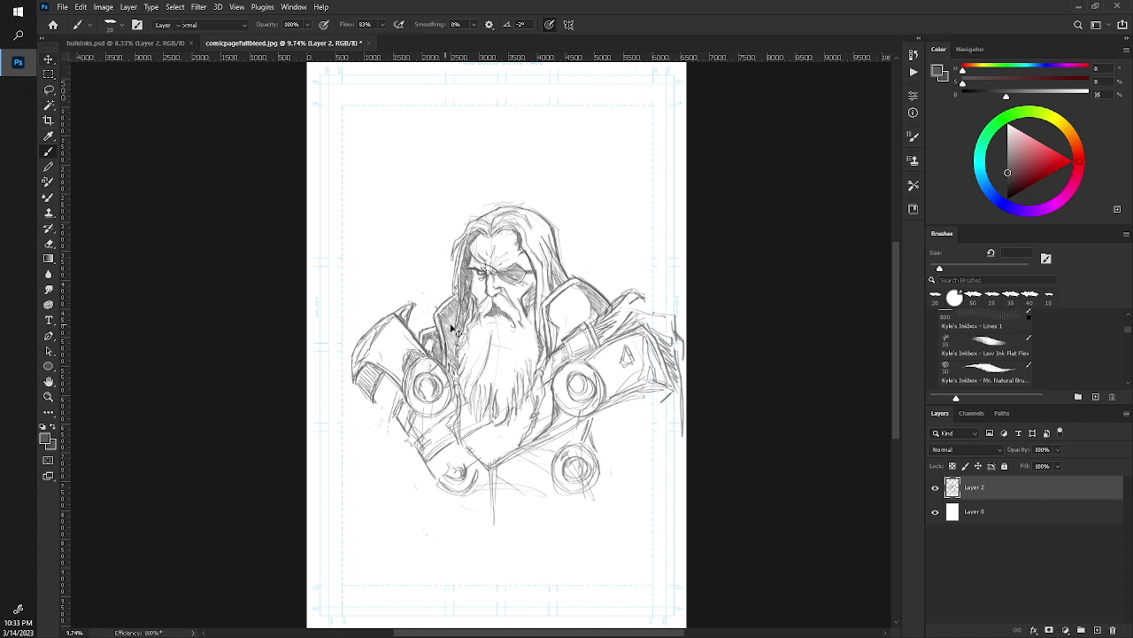
# Select the sketch layer and shift the warrior sketch slightly left on the page.
pyautogui.press('v')
pyautogui.moveTo(463, 327)
pyautogui.mouseDown()
pyautogui.moveTo(428, 315)
pyautogui.moveTo(452, 324)
pyautogui.mouseUp()
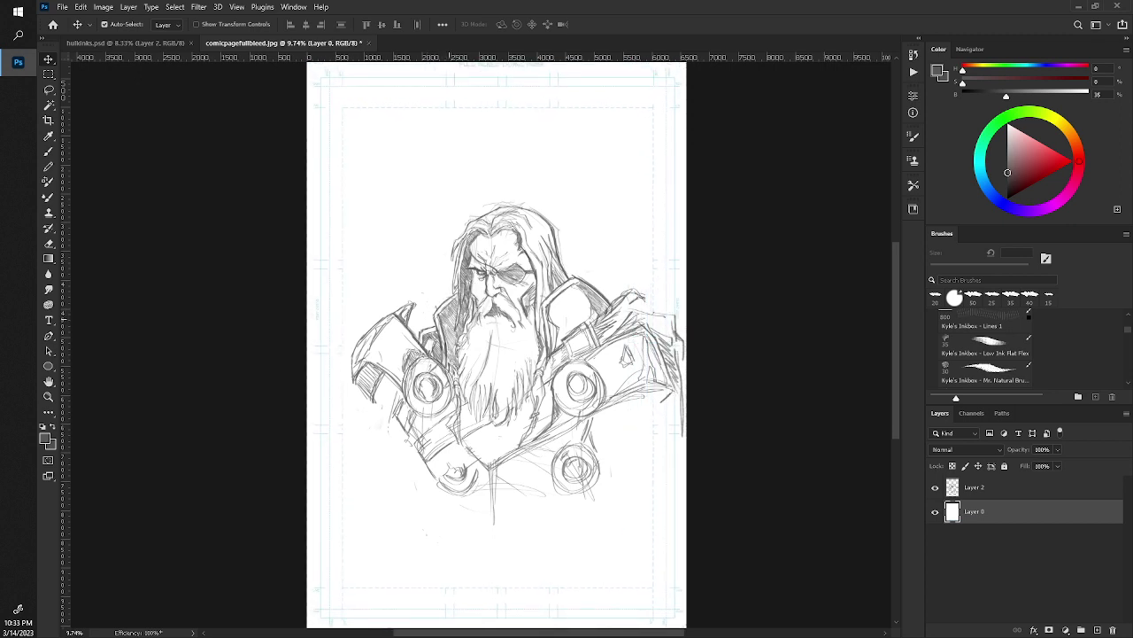
pyautogui.click(458, 353)
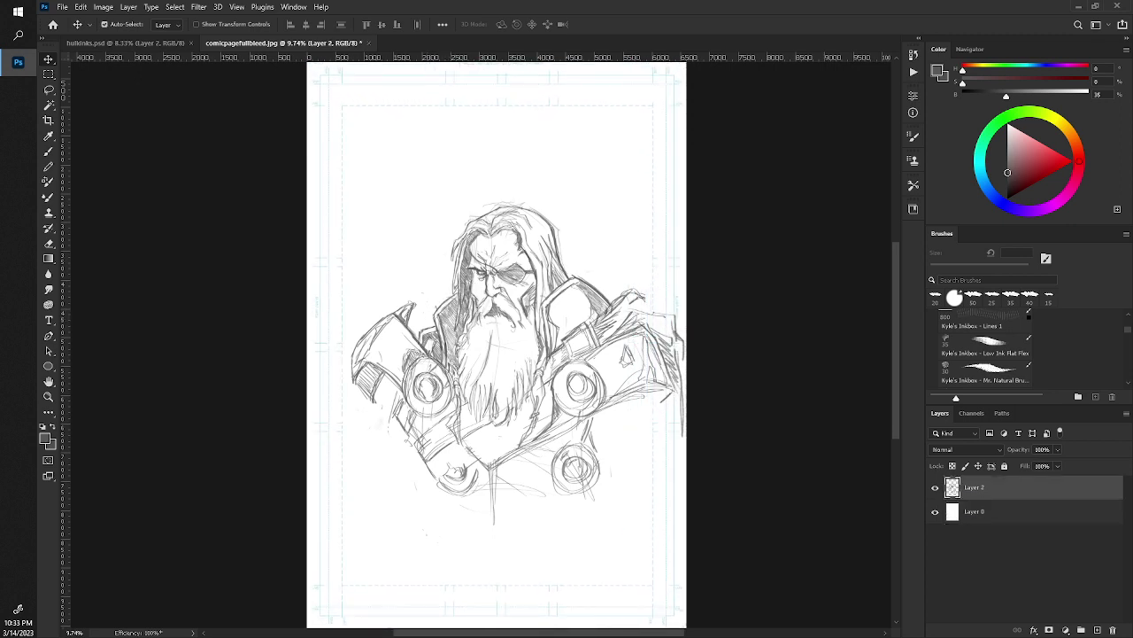
pyautogui.moveTo(457, 330); pyautogui.dragTo(437, 324)
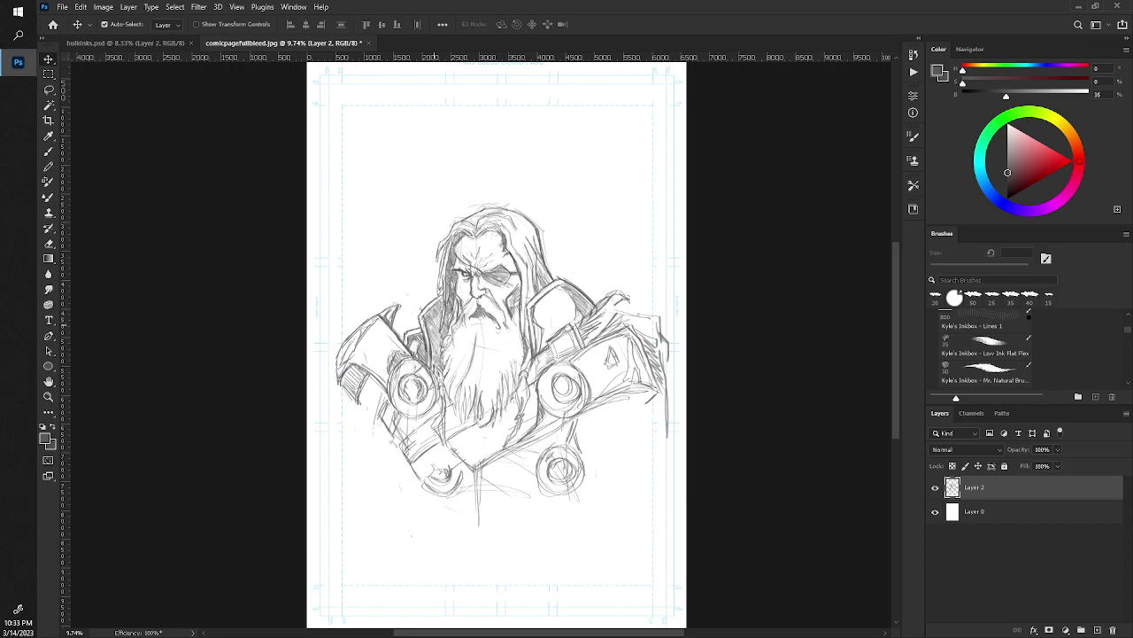
# Zoom in closely on the warrior's face.
pyautogui.press('h')
pyautogui.press('z')
pyautogui.moveTo(386, 285)
pyautogui.mouseDown()
pyautogui.moveTo(418, 326)
pyautogui.moveTo(401, 291)
pyautogui.mouseUp()
pyautogui.press('e')
pyautogui.scroll(3, 404, 297)
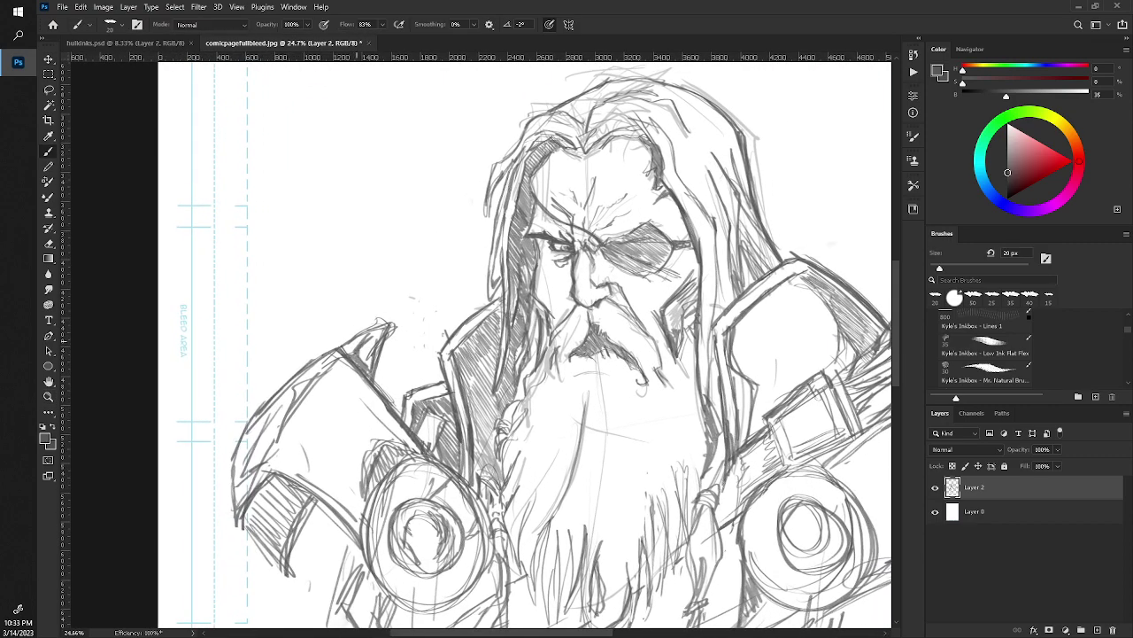
# Erase stray strokes outside the right hair contour with a round eraser, undoing one mistaken erase.
pyautogui.click(467, 306)
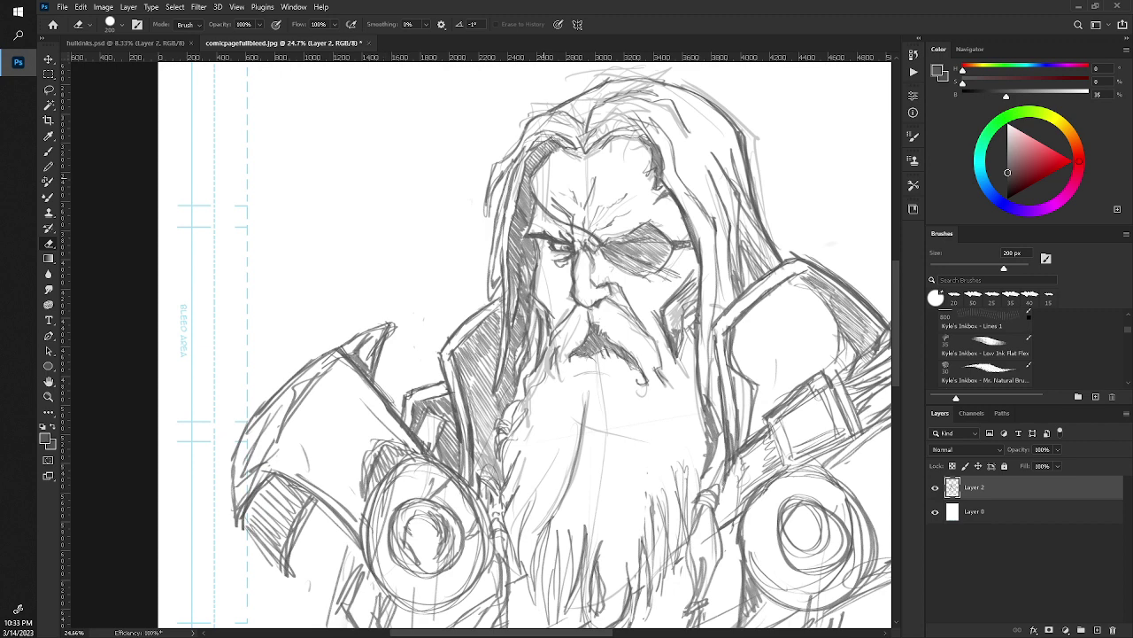
pyautogui.moveTo(545, 205); pyautogui.dragTo(544, 223)
pyautogui.hotkey('ctrl', 'z')
pyautogui.moveTo(547, 97)
pyautogui.mouseDown()
pyautogui.moveTo(491, 170)
pyautogui.moveTo(491, 191)
pyautogui.mouseUp()
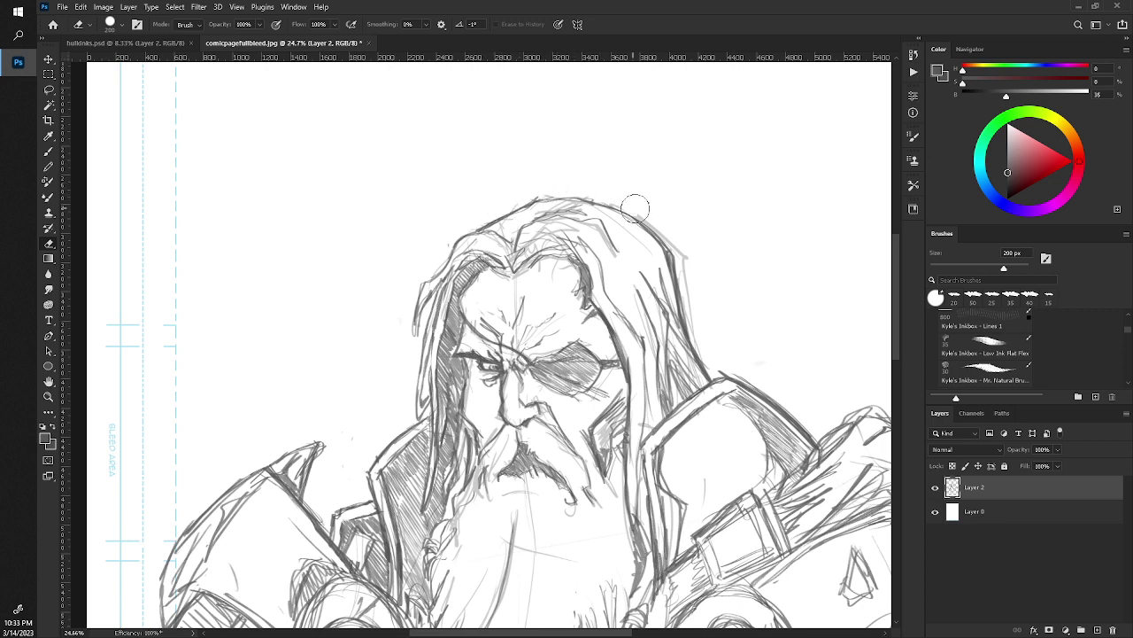
pyautogui.moveTo(635, 208); pyautogui.dragTo(699, 317)
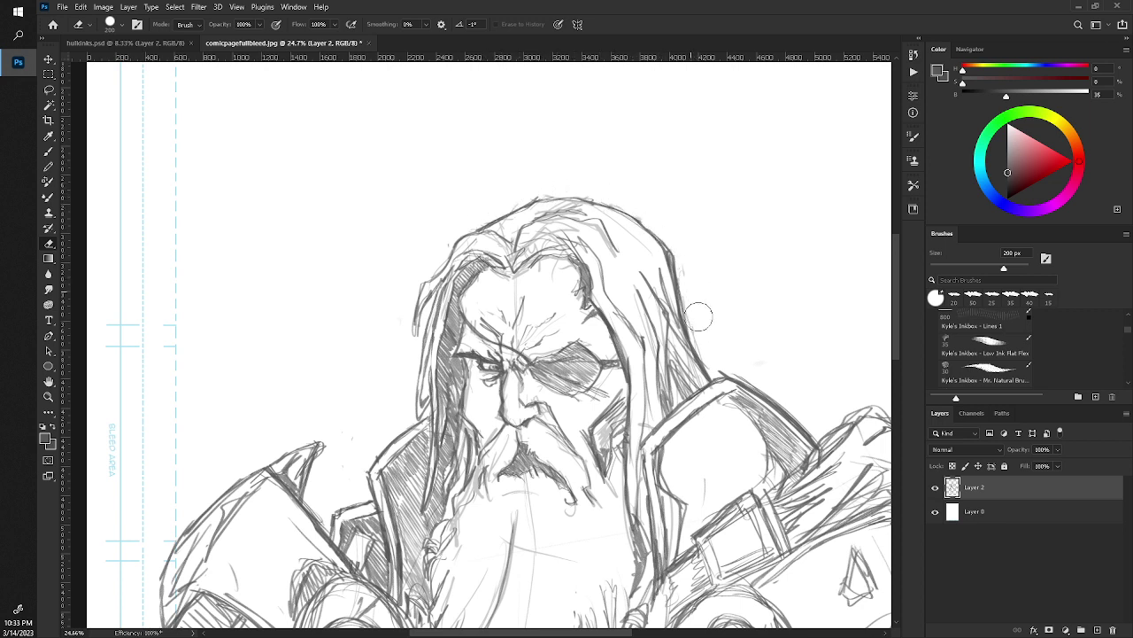
# Zoom out and bring the beard and armor into view.
pyautogui.press('z')
pyautogui.moveTo(396, 368)
pyautogui.mouseDown()
pyautogui.moveTo(354, 367)
pyautogui.moveTo(389, 365)
pyautogui.mouseUp()
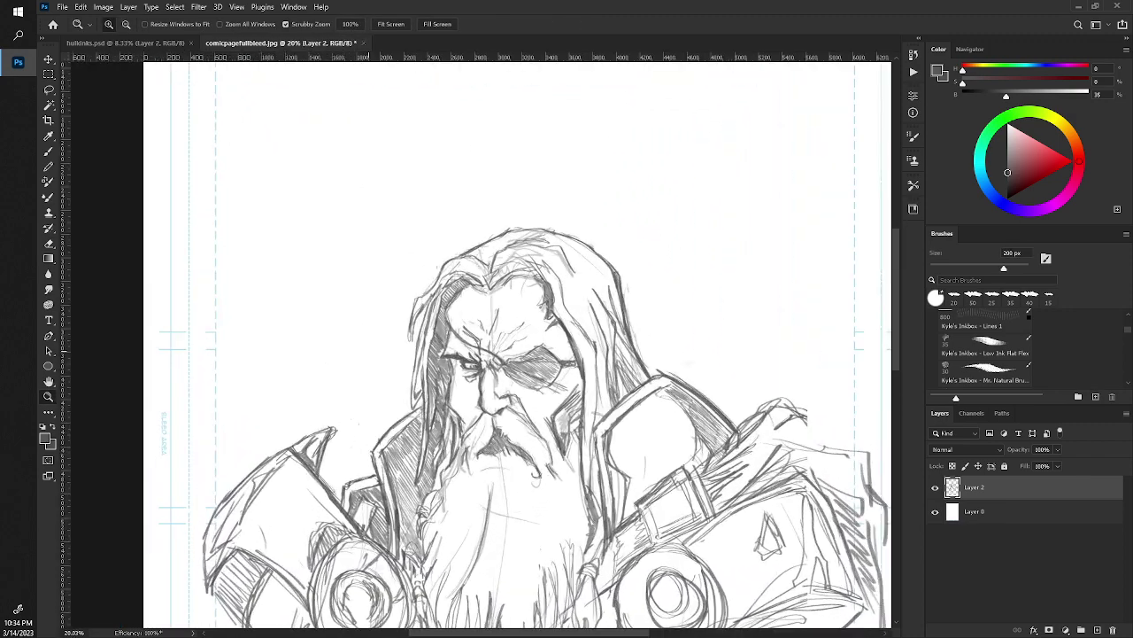
pyautogui.press('e')
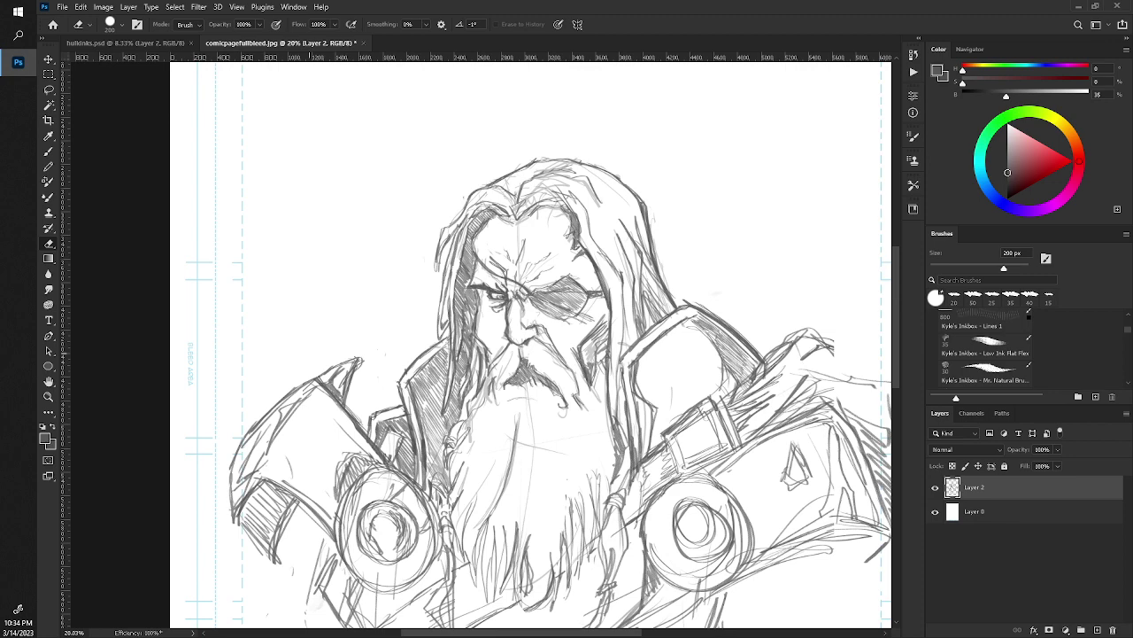
pyautogui.moveTo(374, 455); pyautogui.dragTo(338, 350)
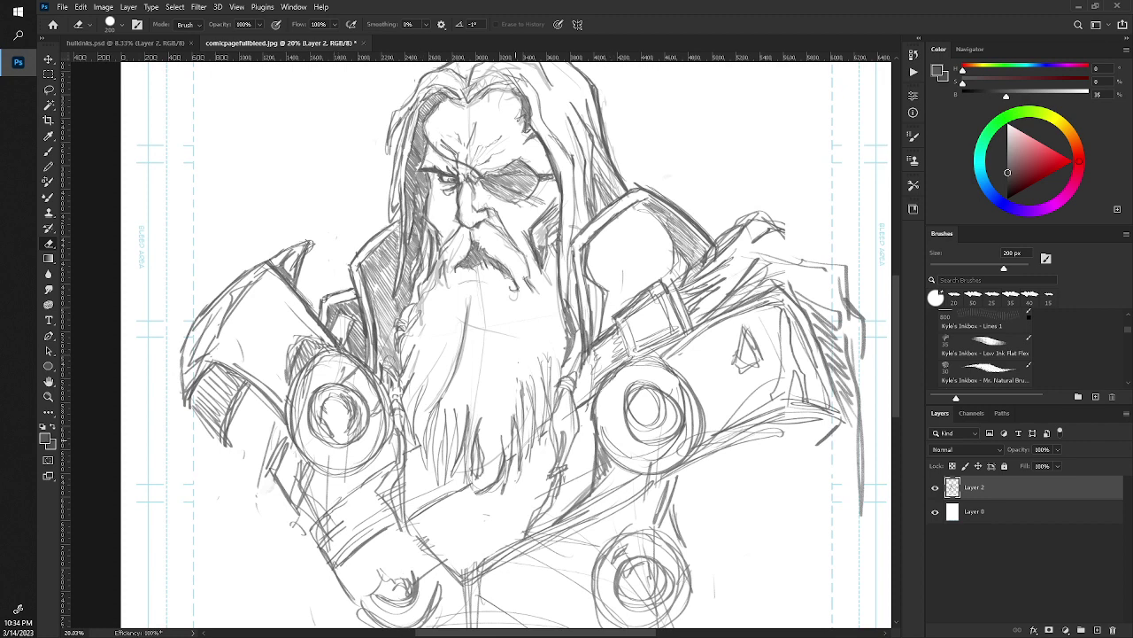
pyautogui.press('b')
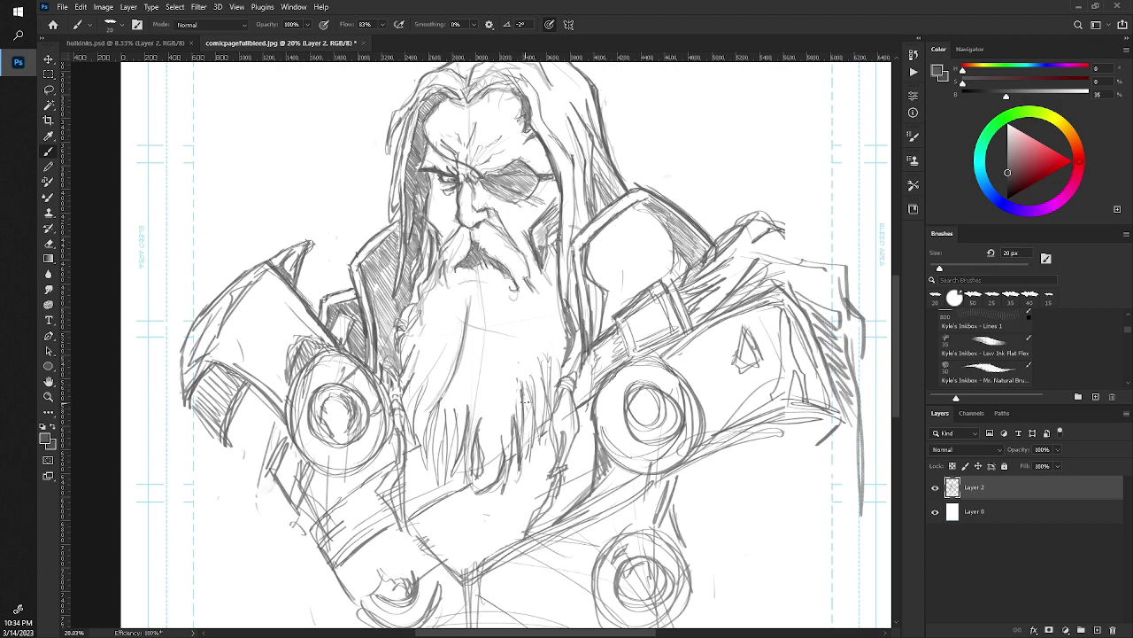
# Draw vertical hair strokes through the lower beard and along its right side.
pyautogui.moveTo(532, 437); pyautogui.dragTo(527, 473)
pyautogui.moveTo(523, 389); pyautogui.dragTo(520, 459)
pyautogui.moveTo(526, 402)
pyautogui.mouseDown()
pyautogui.moveTo(535, 479)
pyautogui.moveTo(534, 468)
pyautogui.mouseUp()
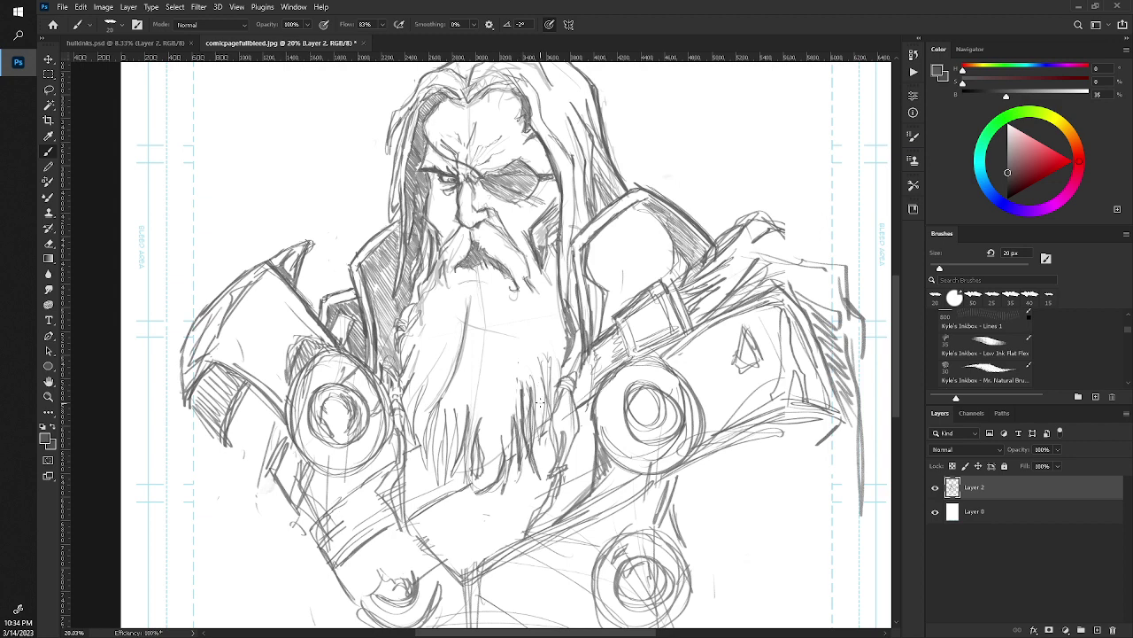
pyautogui.moveTo(534, 399); pyautogui.dragTo(542, 450)
pyautogui.moveTo(537, 356); pyautogui.dragTo(542, 464)
pyautogui.moveTo(537, 409); pyautogui.dragTo(533, 434)
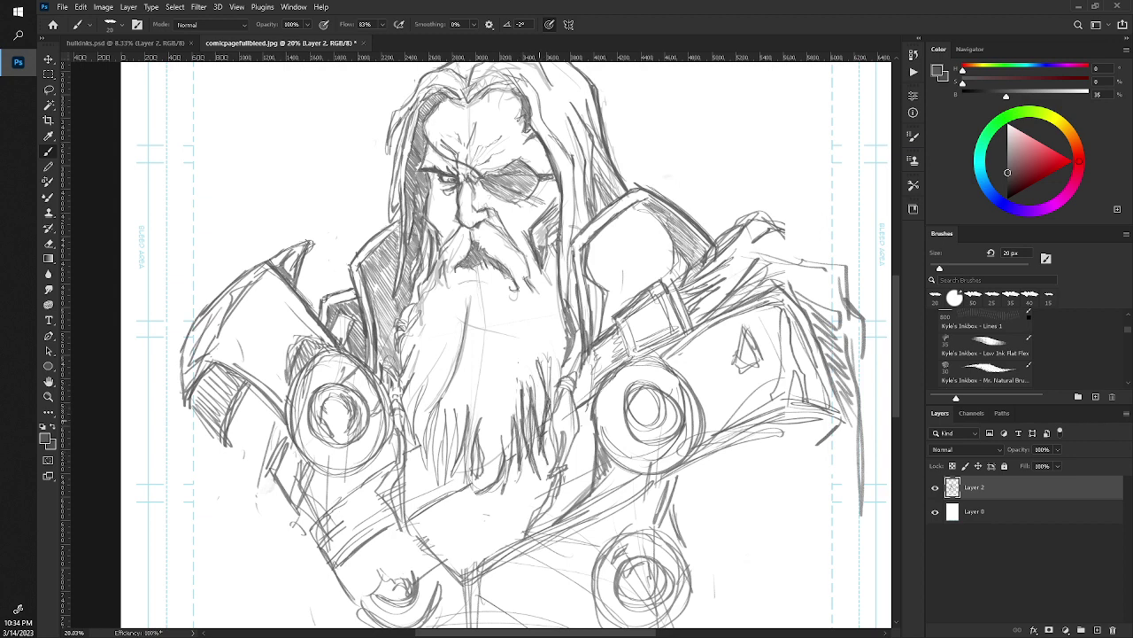
pyautogui.moveTo(543, 358); pyautogui.dragTo(554, 399)
pyautogui.moveTo(549, 359); pyautogui.dragTo(556, 402)
# Darken the beard's right edge, rework the bead with a smaller eraser, and redraw the edge.
pyautogui.moveTo(563, 315); pyautogui.dragTo(572, 341)
pyautogui.moveTo(567, 349); pyautogui.dragTo(571, 392)
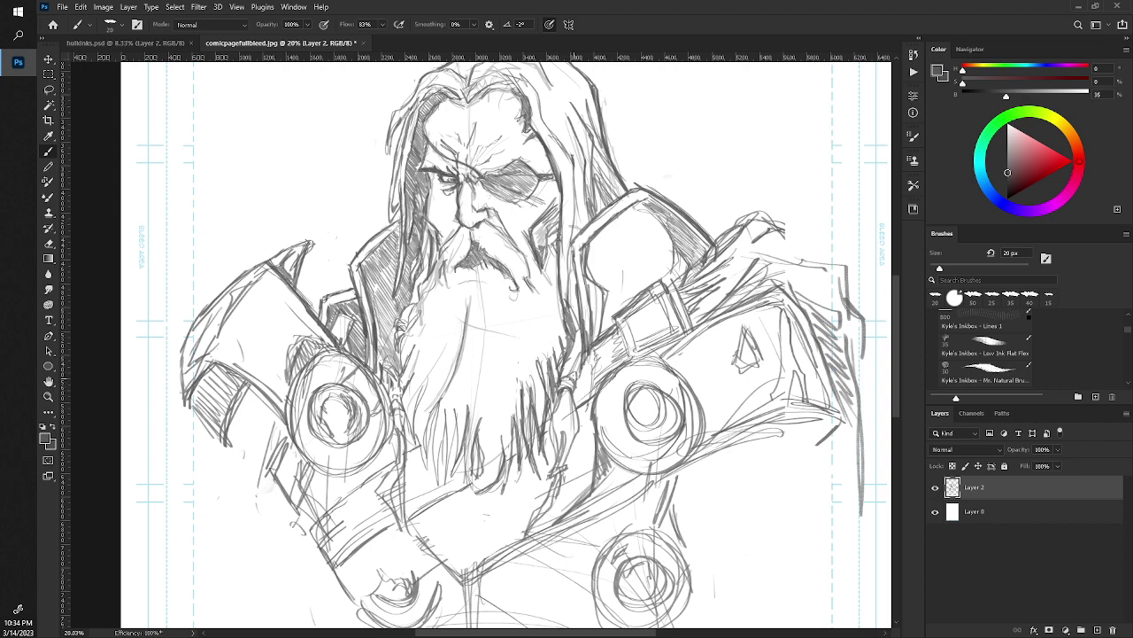
pyautogui.moveTo(556, 375)
pyautogui.mouseDown()
pyautogui.moveTo(576, 393)
pyautogui.moveTo(575, 381)
pyautogui.mouseUp()
pyautogui.press('e')
pyautogui.press('[')
pyautogui.press('[')
pyautogui.press('[')
pyautogui.moveTo(560, 377); pyautogui.dragTo(574, 381)
pyautogui.press('[')
pyautogui.press('[')
pyautogui.press('[')
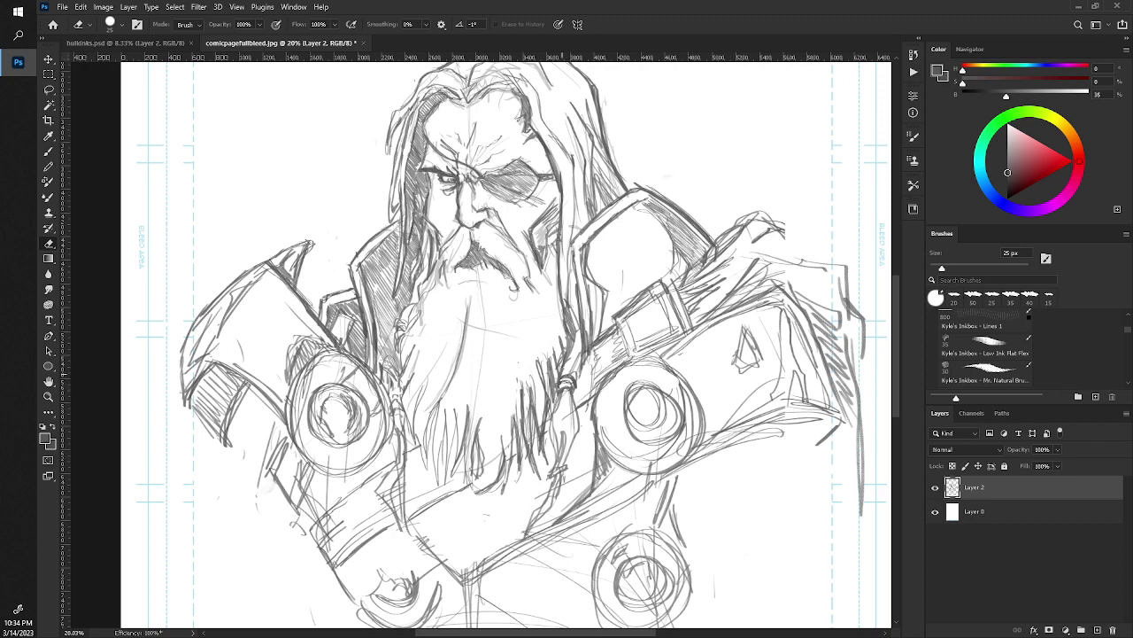
pyautogui.press('b')
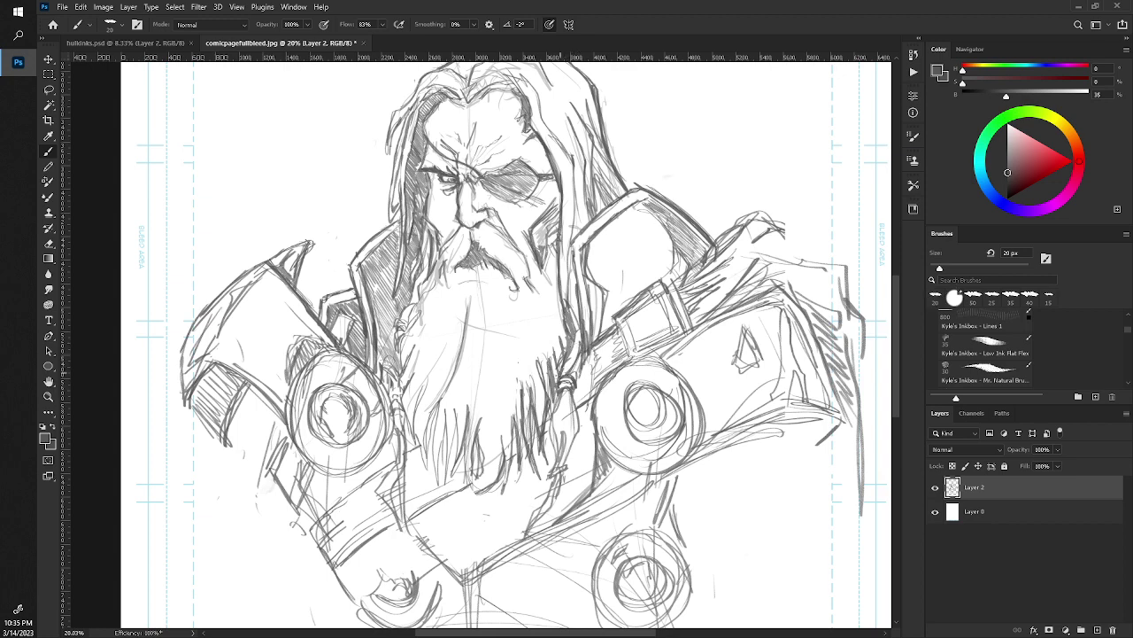
pyautogui.moveTo(576, 334)
pyautogui.mouseDown()
pyautogui.moveTo(562, 366)
pyautogui.moveTo(577, 379)
pyautogui.mouseUp()
# Enlarge the eraser and reframe the view, zooming in on the warrior's face.
pyautogui.press('z')
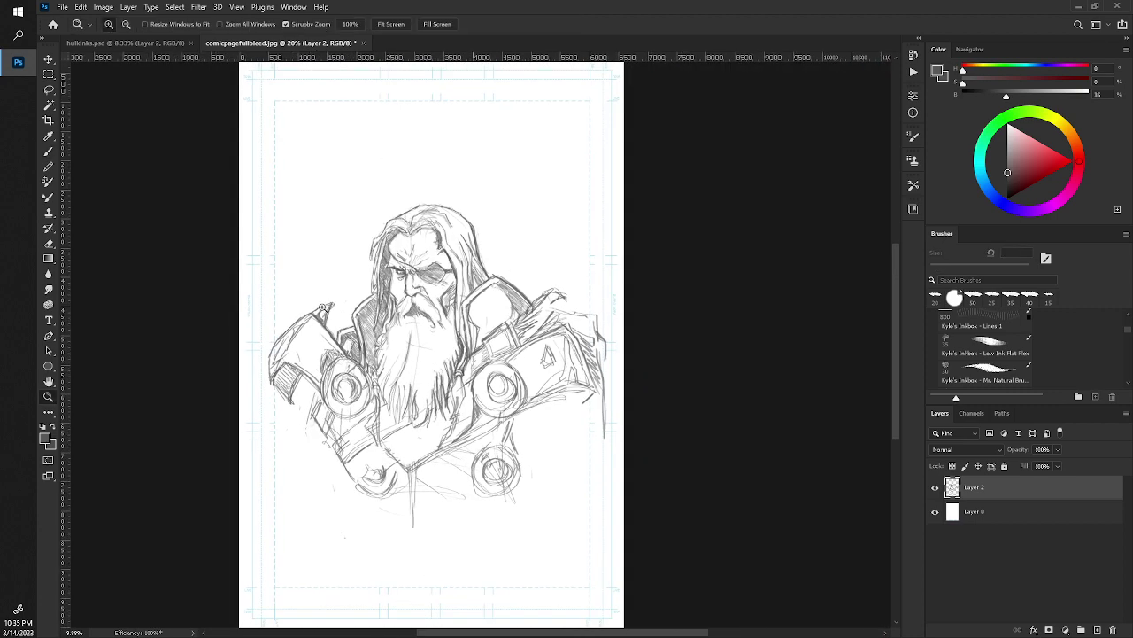
pyautogui.moveTo(398, 337)
pyautogui.mouseDown()
pyautogui.moveTo(327, 336)
pyautogui.moveTo(337, 340)
pyautogui.mouseUp()
pyautogui.press('b')
pyautogui.scroll(2, 336, 340)
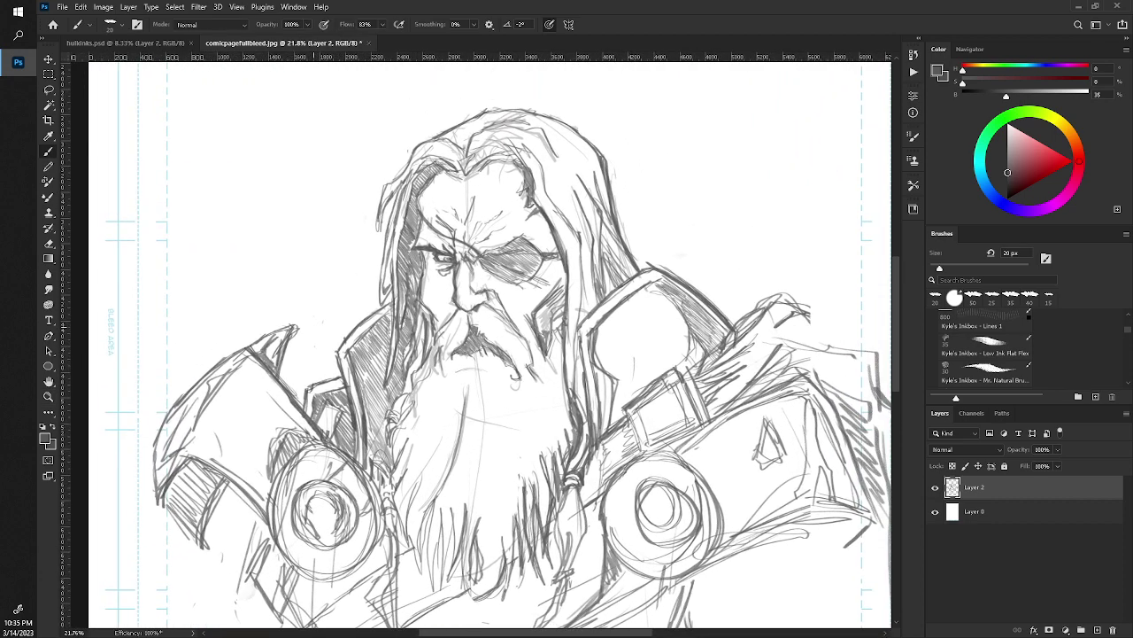
pyautogui.press('e')
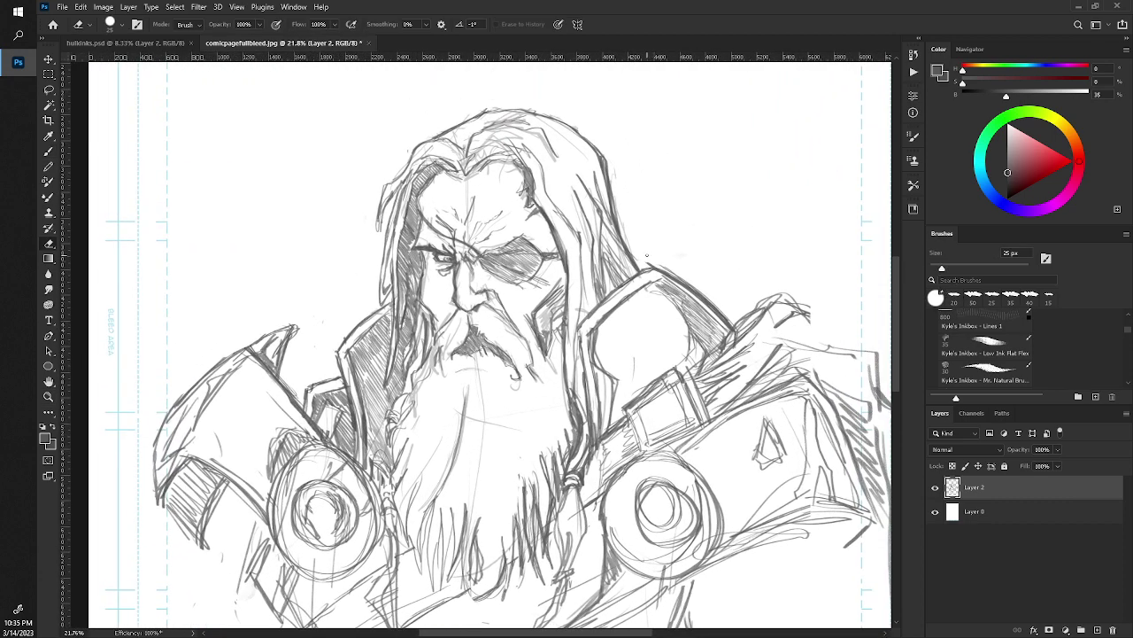
pyautogui.press(']')
pyautogui.press(']')
pyautogui.press(']')
pyautogui.press(']')
pyautogui.press(']')
pyautogui.press(']')
pyautogui.press('z')
pyautogui.moveTo(335, 325); pyautogui.dragTo(266, 325)
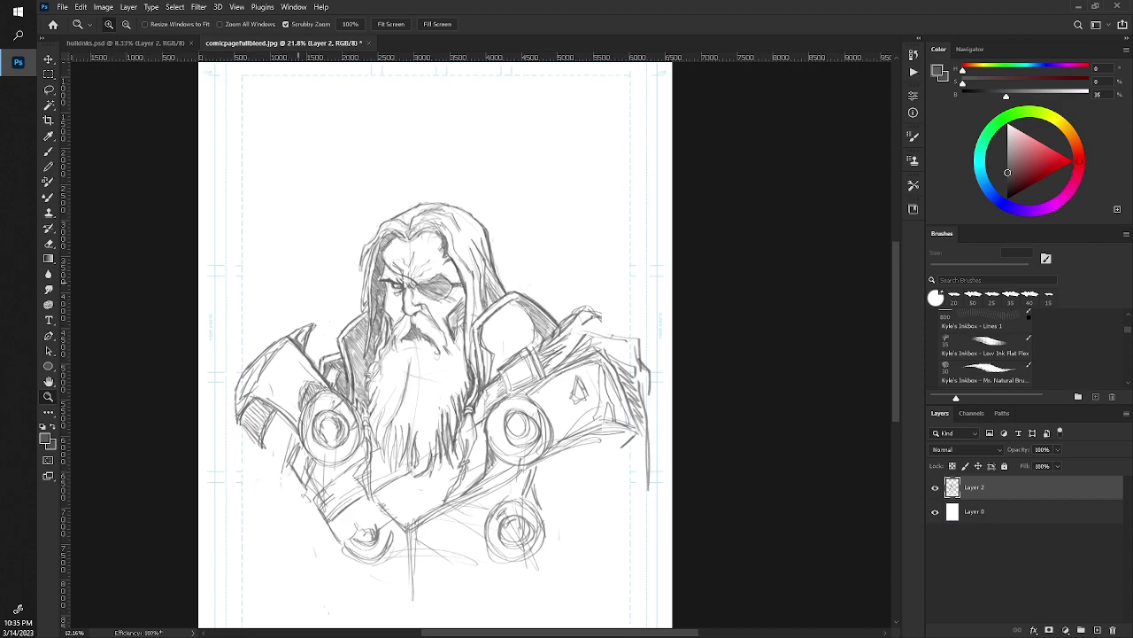
pyautogui.moveTo(346, 392); pyautogui.dragTo(356, 392)
pyautogui.moveTo(364, 260); pyautogui.dragTo(390, 259)
# Add a short dark stroke to the hair, then fit the whole page in view.
pyautogui.press('e')
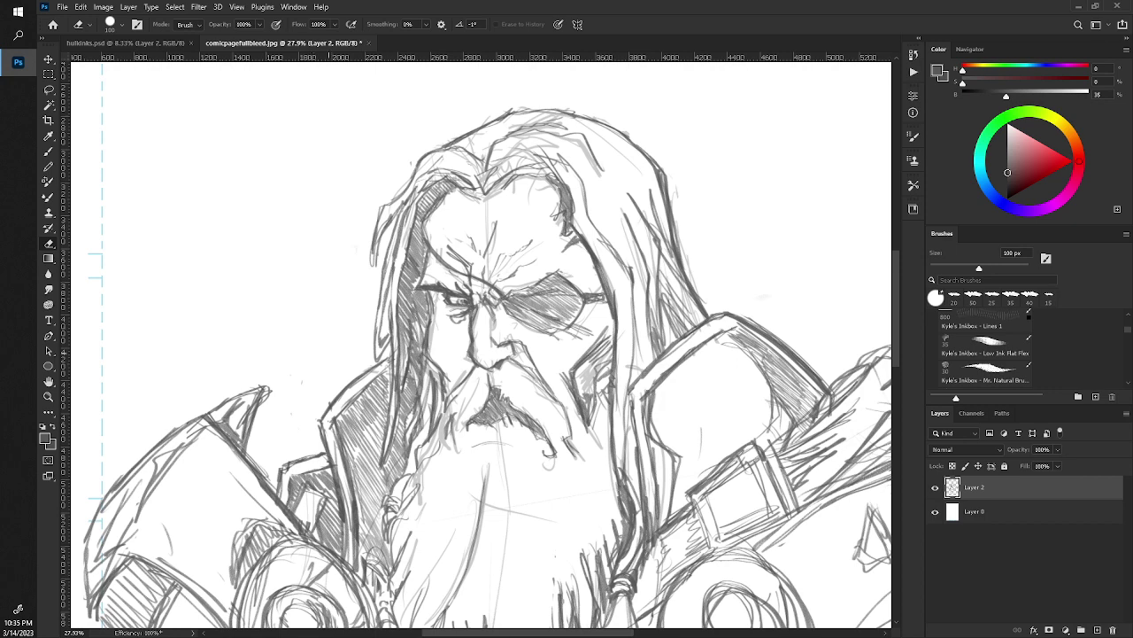
pyautogui.press('b')
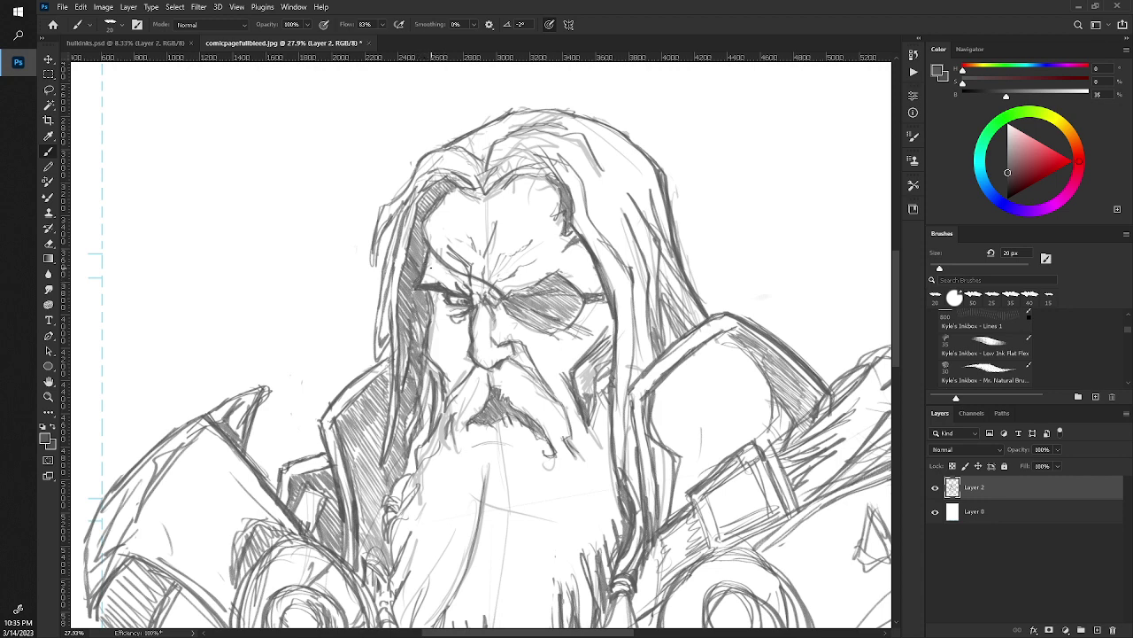
pyautogui.press('e')
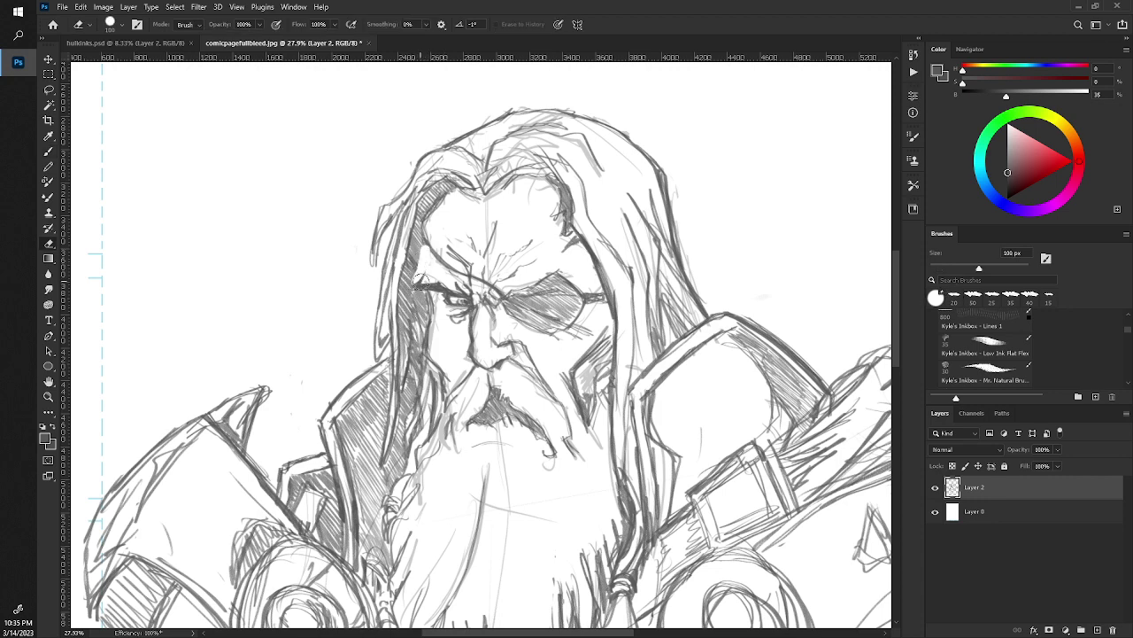
pyautogui.press('b')
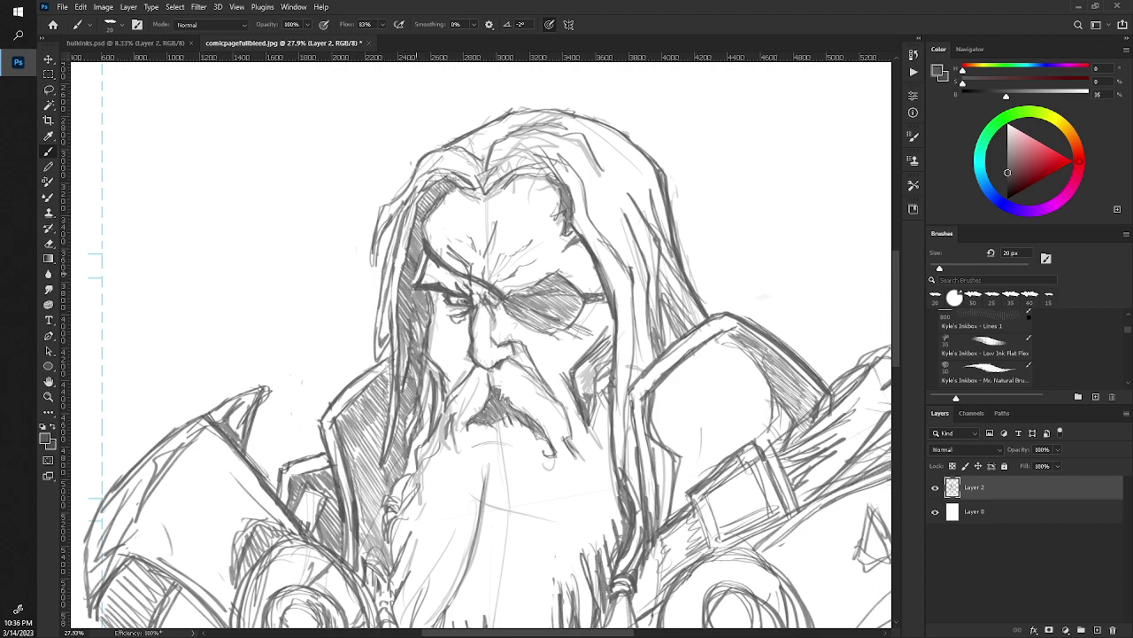
pyautogui.moveTo(423, 244); pyautogui.dragTo(417, 262)
pyautogui.press('z')
pyautogui.hotkey('ctrl', '0')
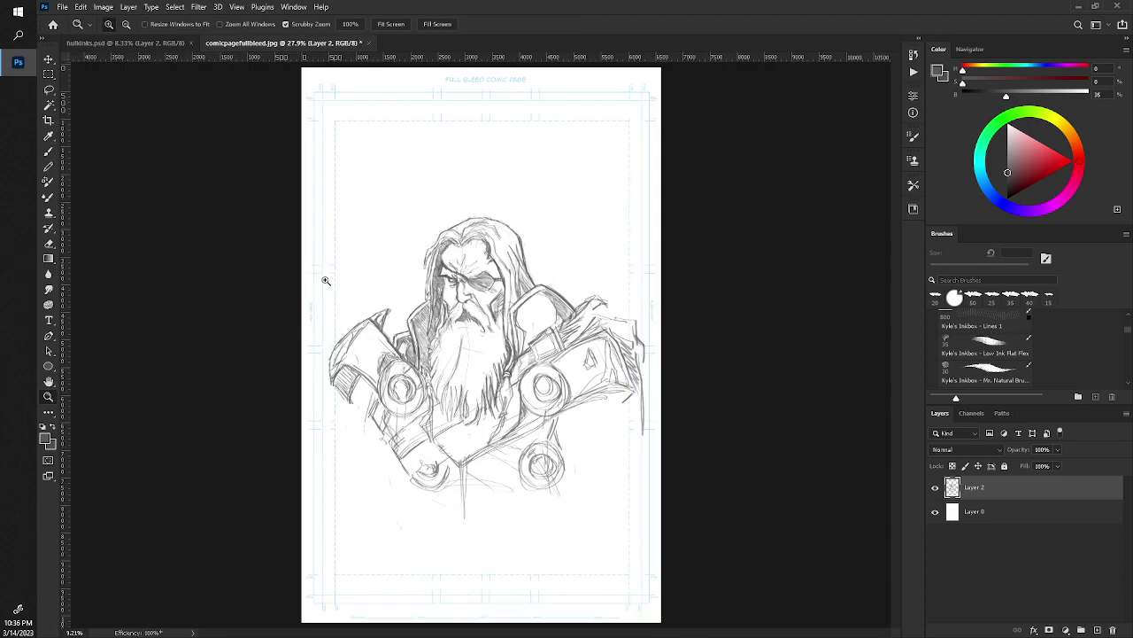
pyautogui.press('b')
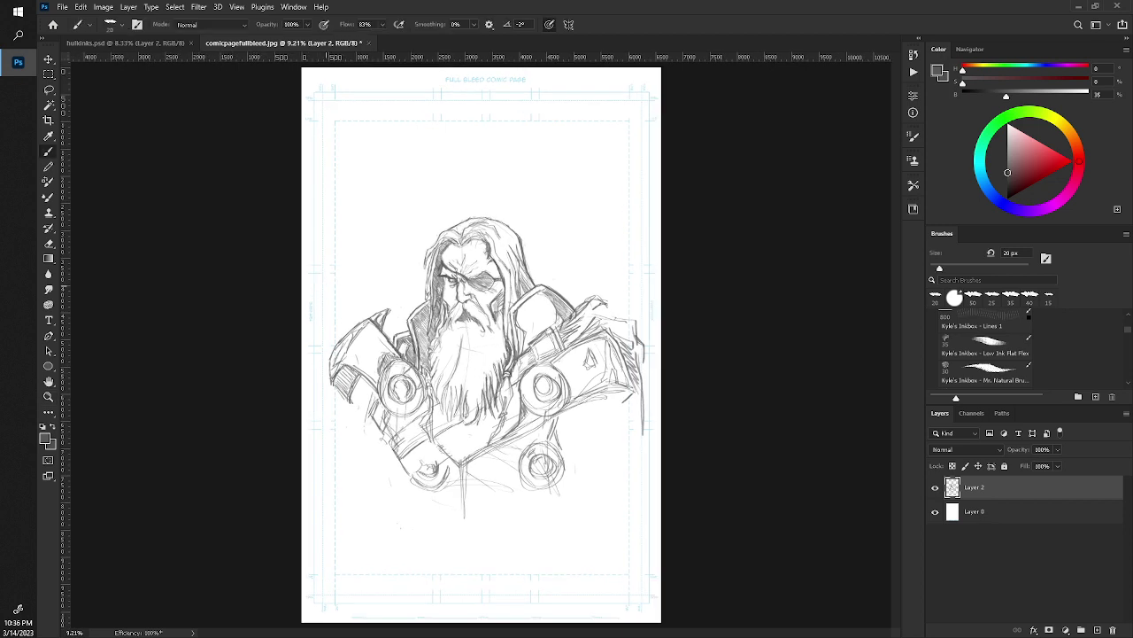
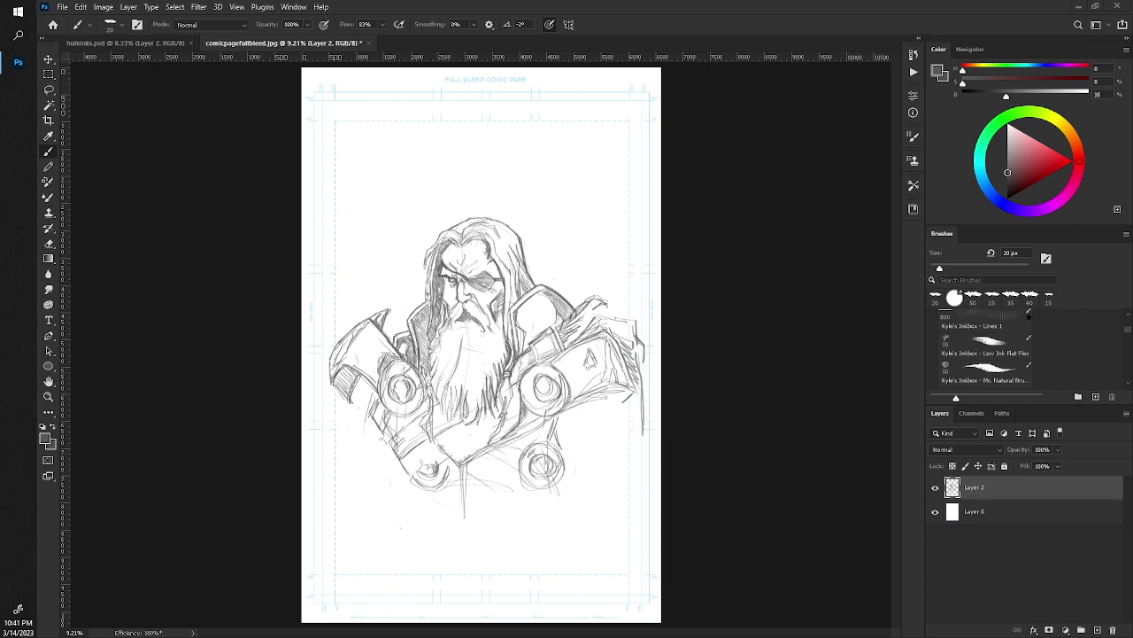
# Zoom from 9% to about 24% on the armor below the warrior's beard.
pyautogui.hotkey('alt', 'Tab')
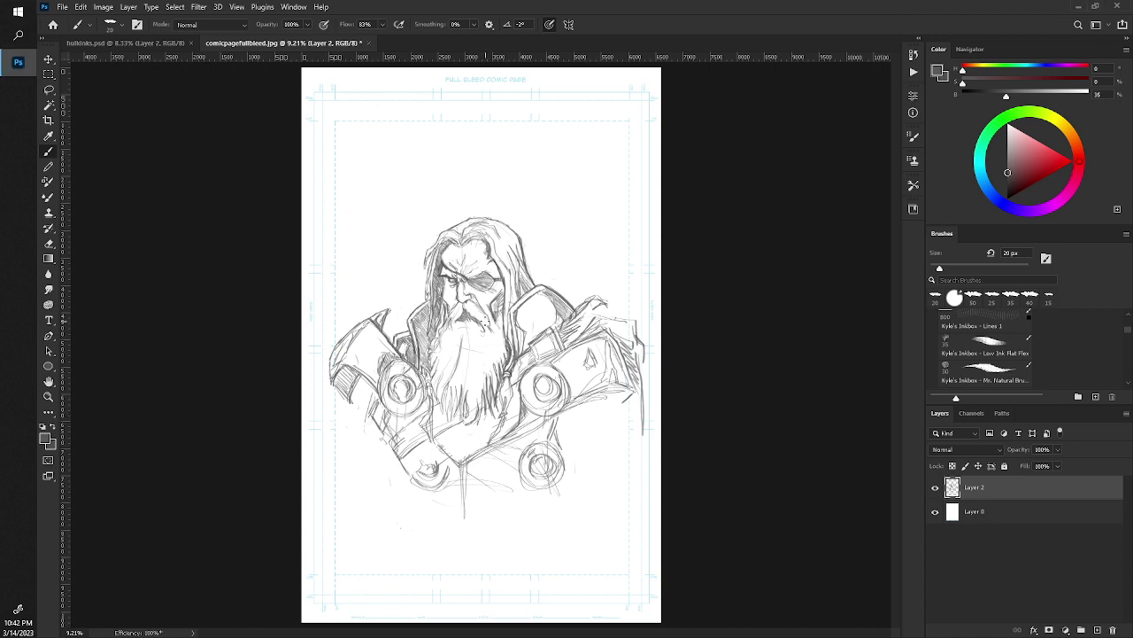
pyautogui.press('z')
pyautogui.moveTo(458, 410); pyautogui.dragTo(479, 461)
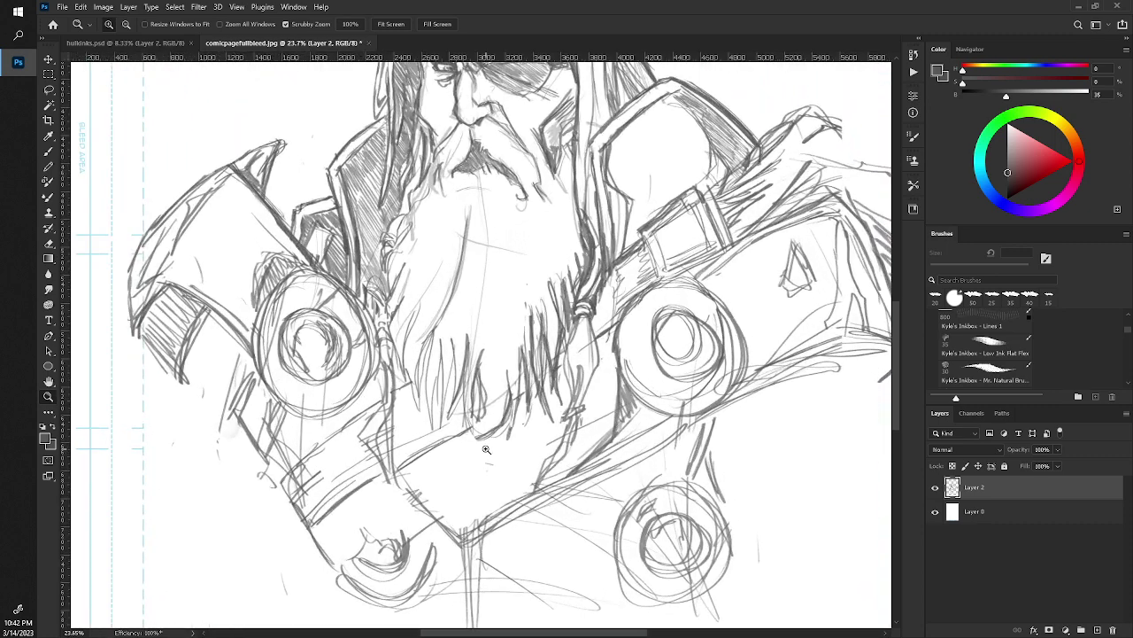
# Hatch the lower armor and darken the near-vertical line beside the beard.
pyautogui.press('b')
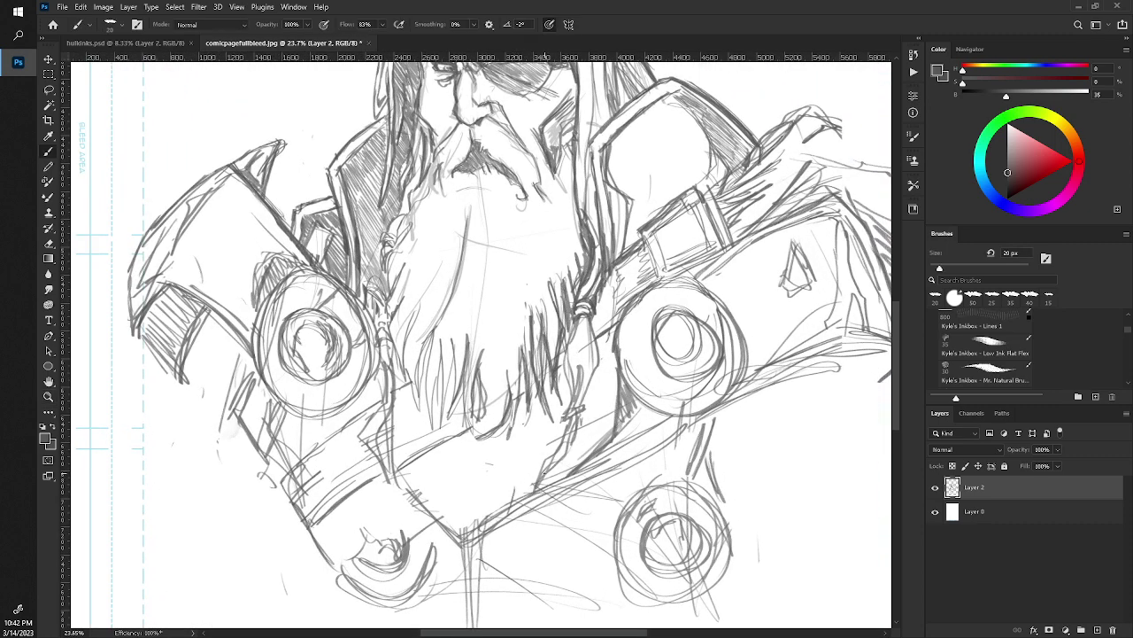
pyautogui.moveTo(529, 470)
pyautogui.mouseDown()
pyautogui.moveTo(517, 483)
pyautogui.moveTo(527, 472)
pyautogui.mouseUp()
pyautogui.moveTo(534, 469); pyautogui.dragTo(518, 485)
pyautogui.press('e')
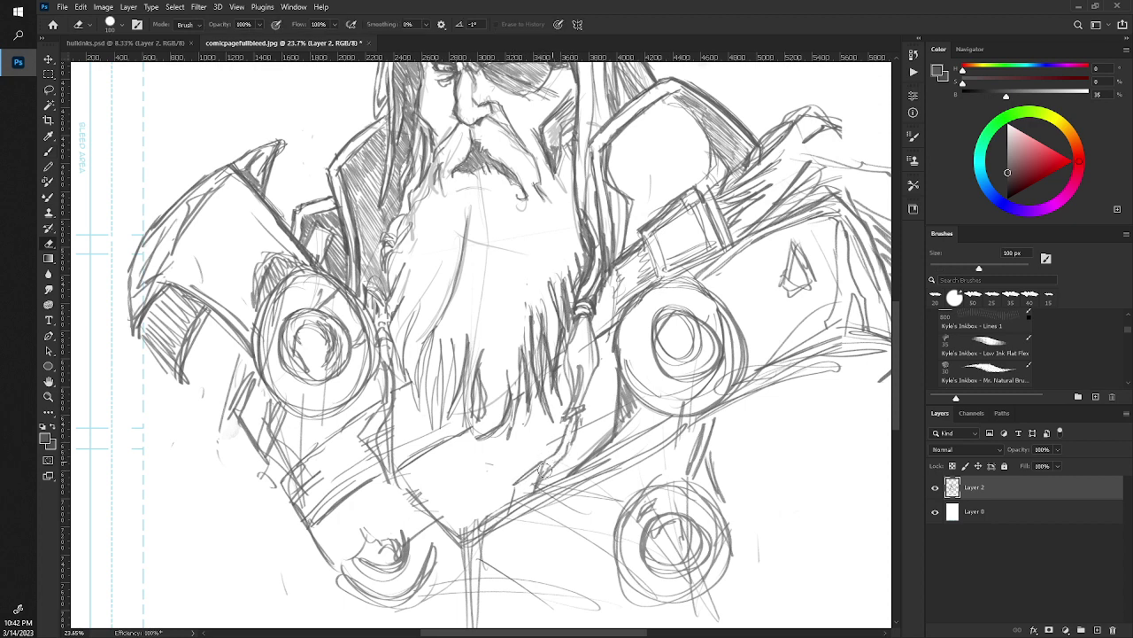
pyautogui.press('b')
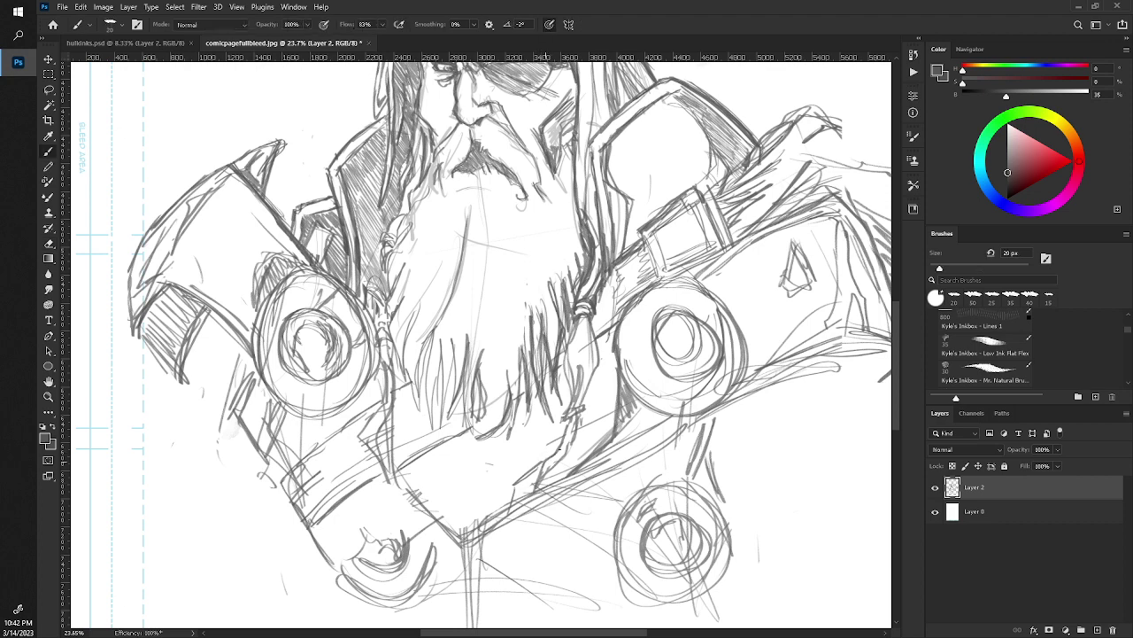
pyautogui.moveTo(547, 473); pyautogui.dragTo(579, 421)
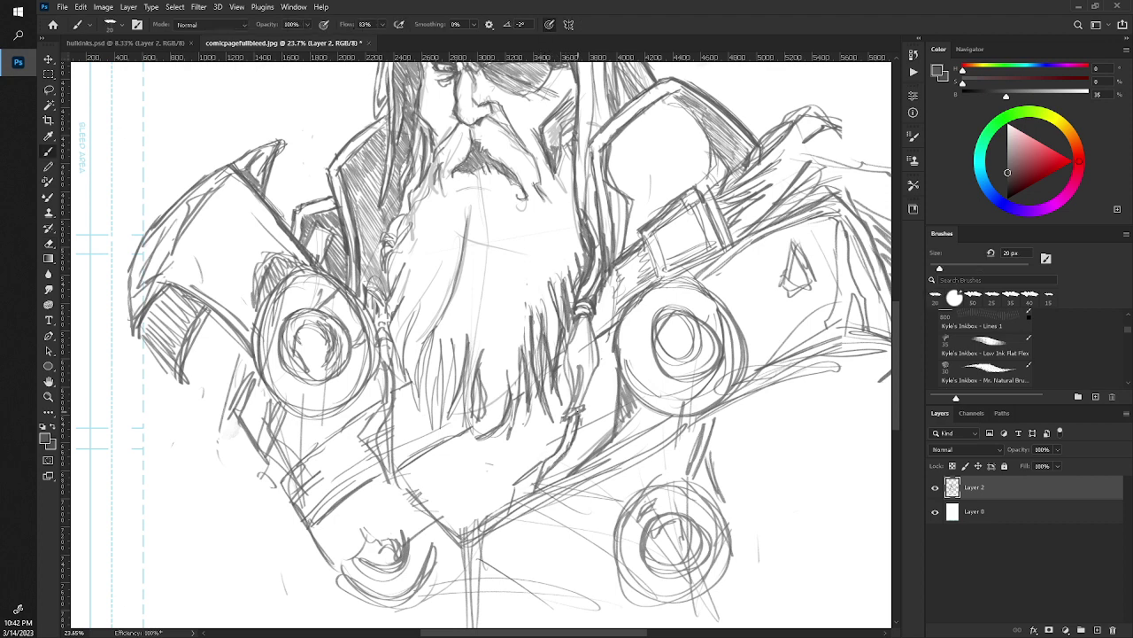
pyautogui.moveTo(570, 473)
pyautogui.mouseDown()
pyautogui.moveTo(549, 486)
pyautogui.moveTo(611, 437)
pyautogui.moveTo(616, 398)
pyautogui.mouseUp()
pyautogui.moveTo(620, 360); pyautogui.dragTo(605, 436)
pyautogui.moveTo(618, 379); pyautogui.dragTo(610, 434)
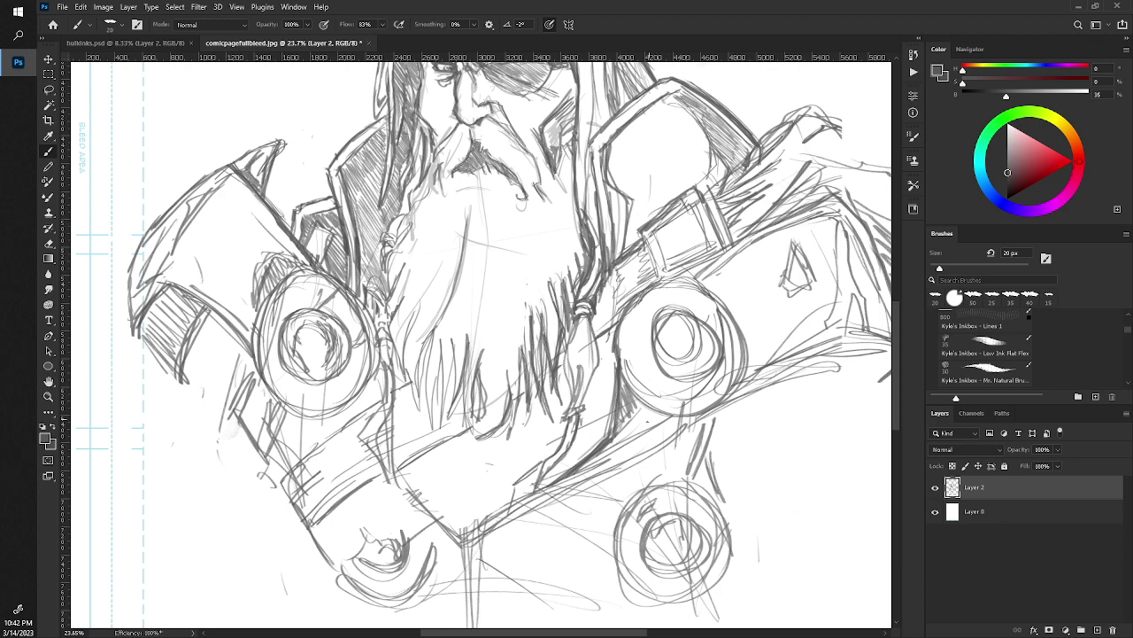
# Thicken the diagonal armor lines below and right of the beard.
pyautogui.moveTo(547, 487)
pyautogui.mouseDown()
pyautogui.moveTo(467, 537)
pyautogui.moveTo(674, 427)
pyautogui.moveTo(631, 452)
pyautogui.mouseUp()
pyautogui.moveTo(645, 443); pyautogui.dragTo(677, 420)
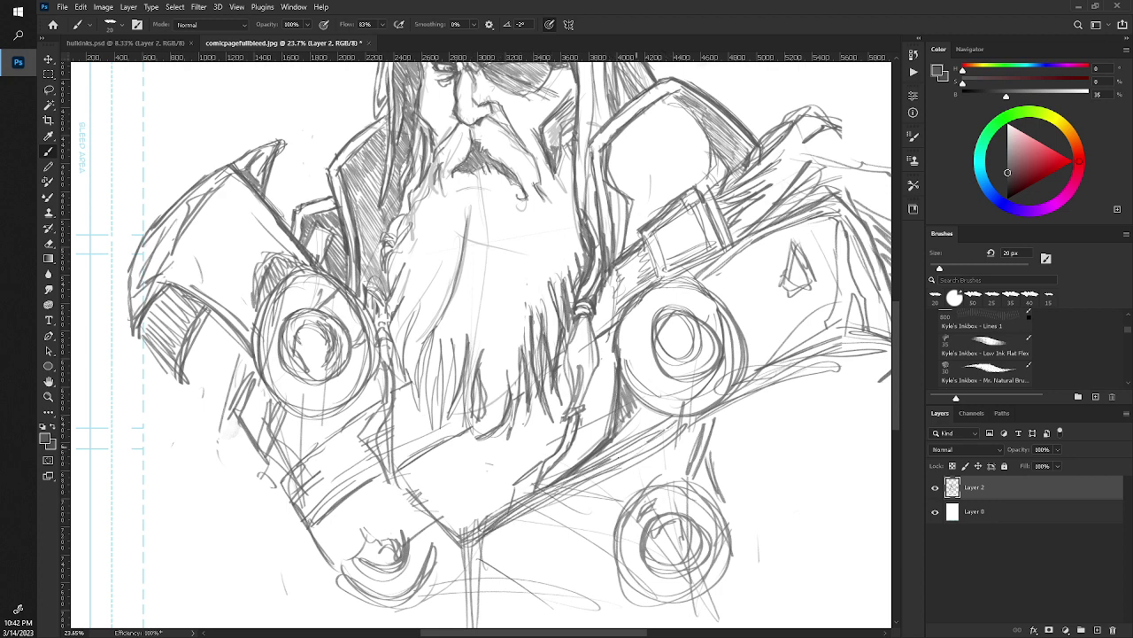
pyautogui.moveTo(552, 496); pyautogui.dragTo(646, 443)
pyautogui.moveTo(611, 460); pyautogui.dragTo(684, 427)
pyautogui.moveTo(586, 477); pyautogui.dragTo(678, 430)
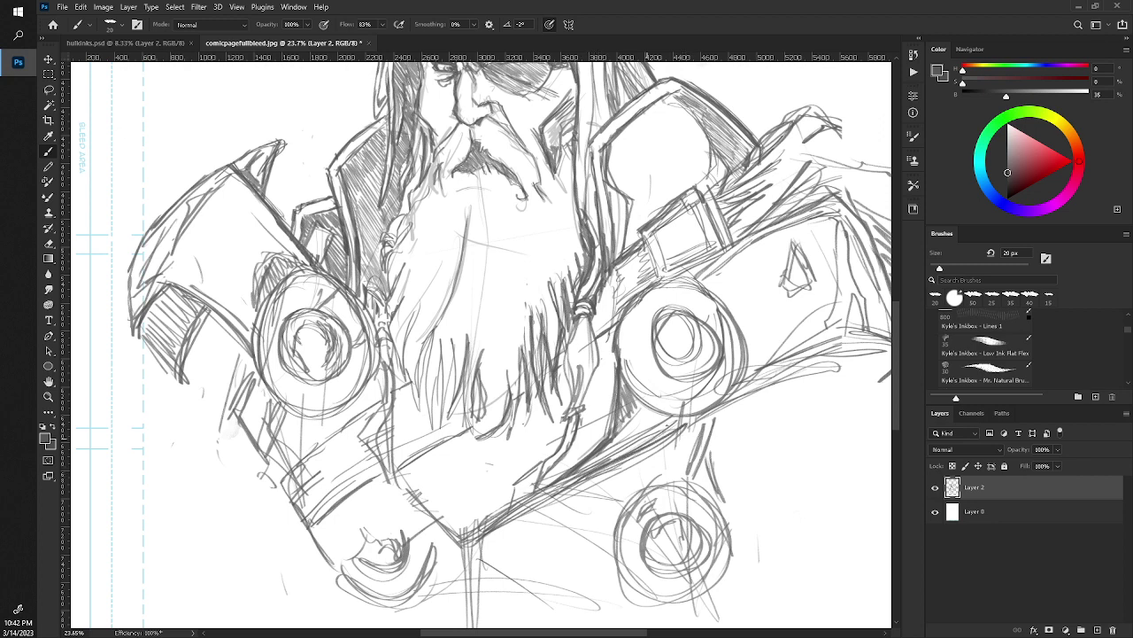
pyautogui.moveTo(595, 462)
pyautogui.mouseDown()
pyautogui.moveTo(673, 418)
pyautogui.moveTo(513, 510)
pyautogui.mouseUp()
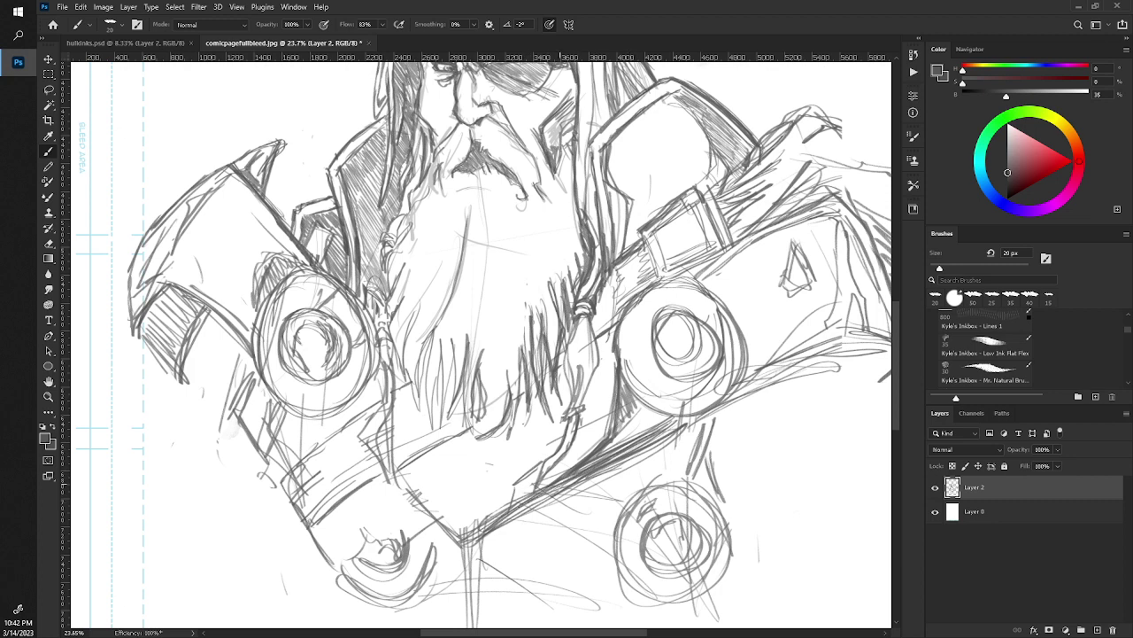
pyautogui.moveTo(567, 478)
pyautogui.mouseDown()
pyautogui.moveTo(461, 542)
pyautogui.moveTo(502, 523)
pyautogui.mouseUp()
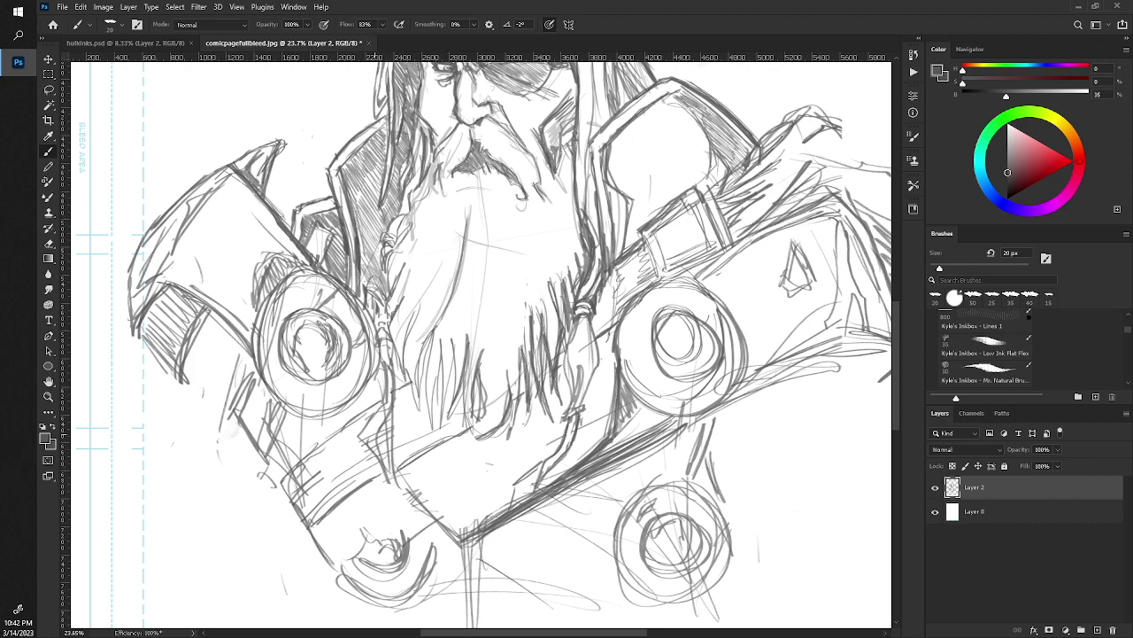
# Darken the chest plate's lower V point and draw a line down its centre.
pyautogui.moveTo(444, 494); pyautogui.dragTo(402, 531)
pyautogui.moveTo(410, 478); pyautogui.dragTo(461, 522)
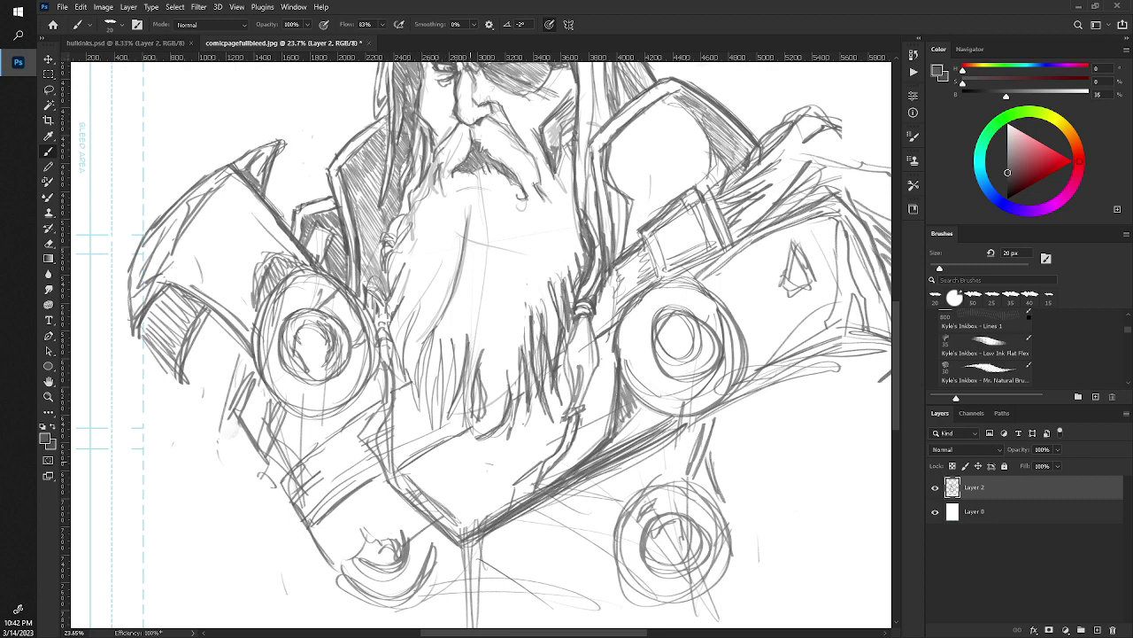
pyautogui.moveTo(459, 471); pyautogui.dragTo(464, 526)
pyautogui.moveTo(458, 482)
pyautogui.mouseDown()
pyautogui.moveTo(457, 462)
pyautogui.moveTo(459, 517)
pyautogui.moveTo(411, 474)
pyautogui.mouseUp()
# Zoom out, sketch short strokes on the left shoulder plate, then erase some to lighten them.
pyautogui.press('z')
pyautogui.moveTo(289, 417)
pyautogui.mouseDown()
pyautogui.moveTo(261, 383)
pyautogui.moveTo(301, 383)
pyautogui.mouseUp()
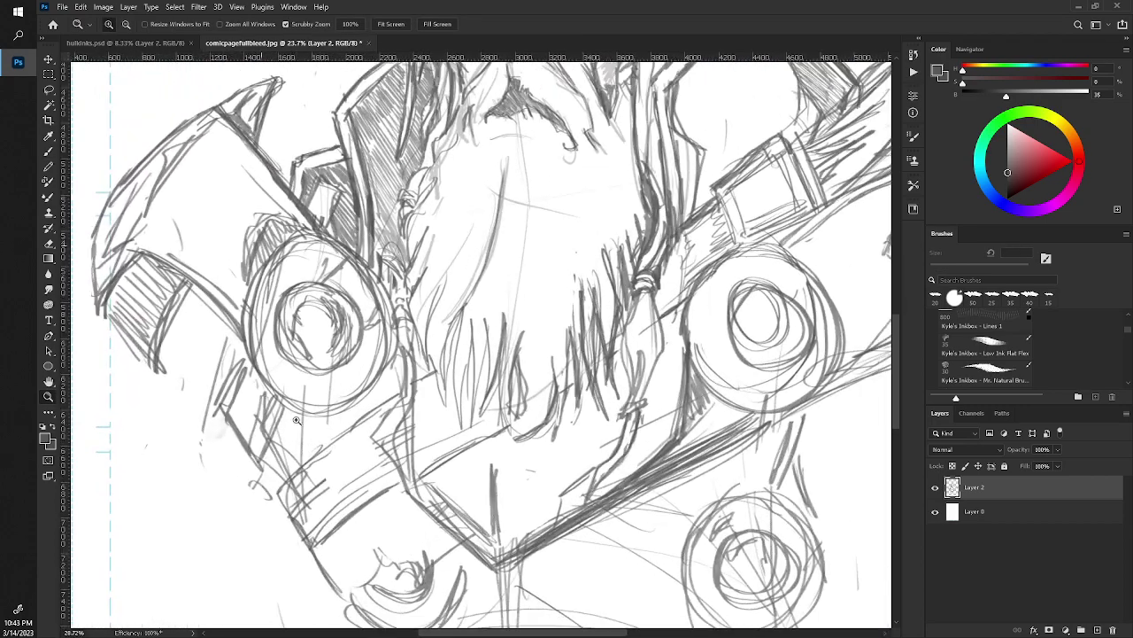
pyautogui.press('b')
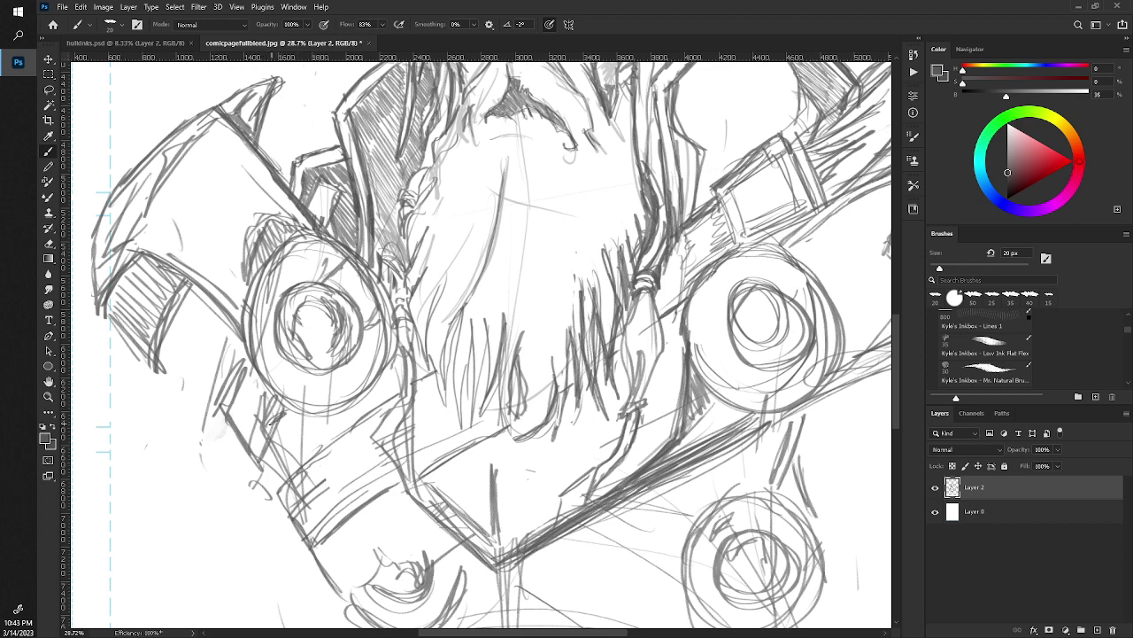
pyautogui.moveTo(271, 425); pyautogui.dragTo(260, 445)
pyautogui.moveTo(263, 385); pyautogui.dragTo(258, 434)
pyautogui.moveTo(264, 397); pyautogui.dragTo(256, 447)
pyautogui.press('e')
pyautogui.moveTo(273, 398)
pyautogui.mouseDown()
pyautogui.moveTo(263, 423)
pyautogui.moveTo(274, 399)
pyautogui.moveTo(293, 470)
pyautogui.moveTo(301, 437)
pyautogui.mouseUp()
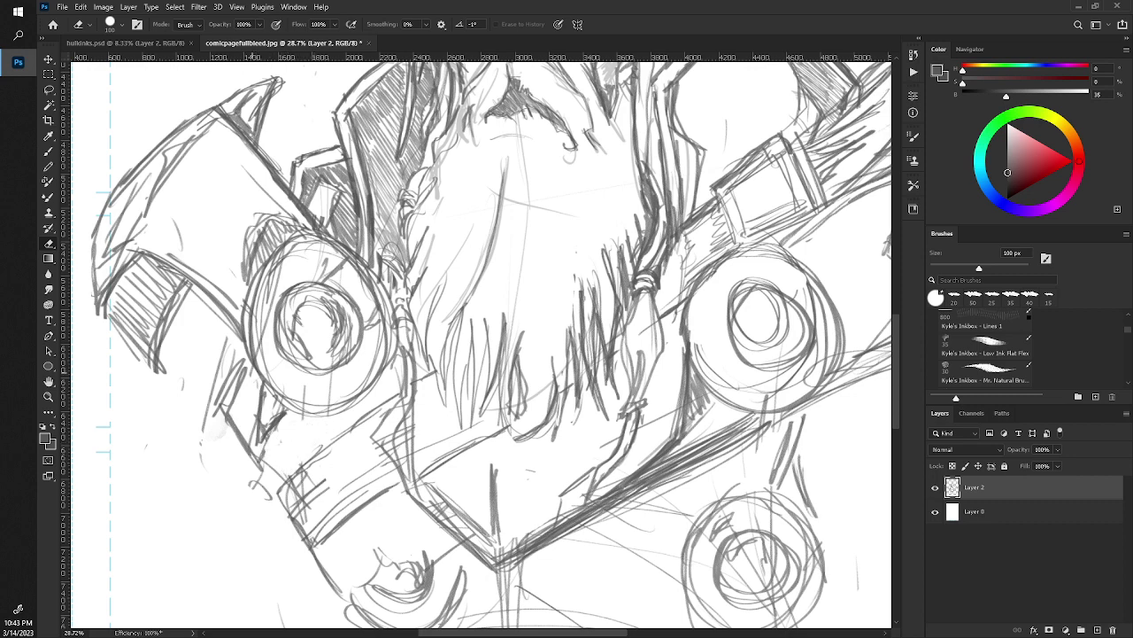
pyautogui.press('b')
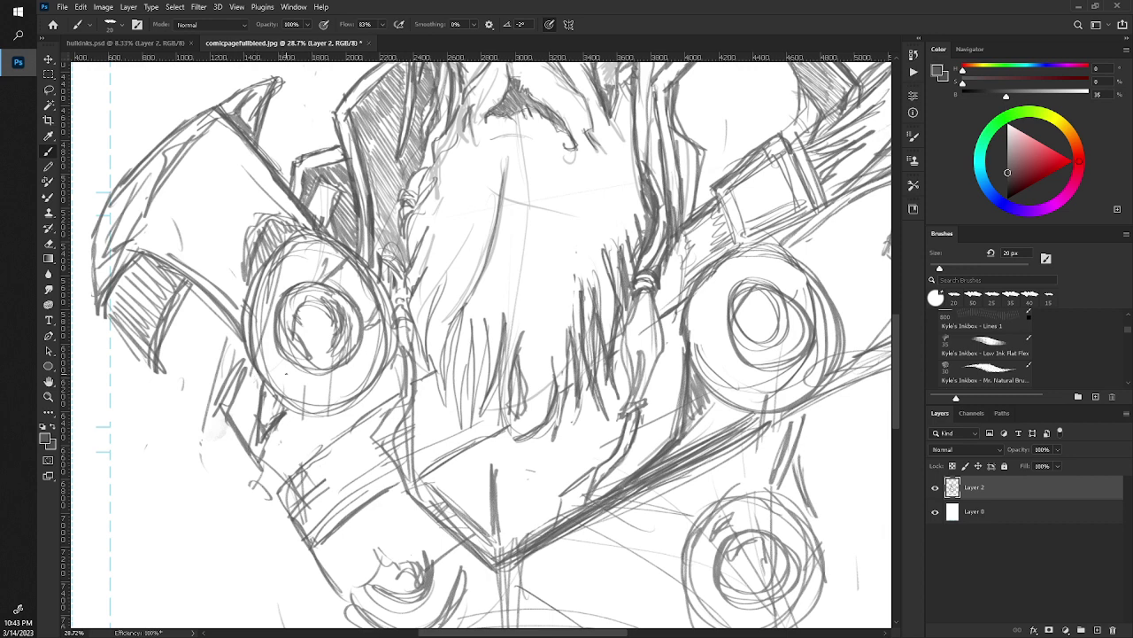
# Darken the right edge of the left round plate.
pyautogui.moveTo(349, 385)
pyautogui.mouseDown()
pyautogui.moveTo(379, 352)
pyautogui.moveTo(356, 270)
pyautogui.moveTo(375, 343)
pyautogui.mouseUp()
pyautogui.moveTo(377, 297)
pyautogui.mouseDown()
pyautogui.moveTo(365, 393)
pyautogui.moveTo(390, 358)
pyautogui.mouseUp()
pyautogui.moveTo(363, 271); pyautogui.dragTo(379, 289)
pyautogui.moveTo(379, 290)
pyautogui.mouseDown()
pyautogui.moveTo(390, 358)
pyautogui.moveTo(360, 326)
pyautogui.moveTo(370, 321)
pyautogui.mouseUp()
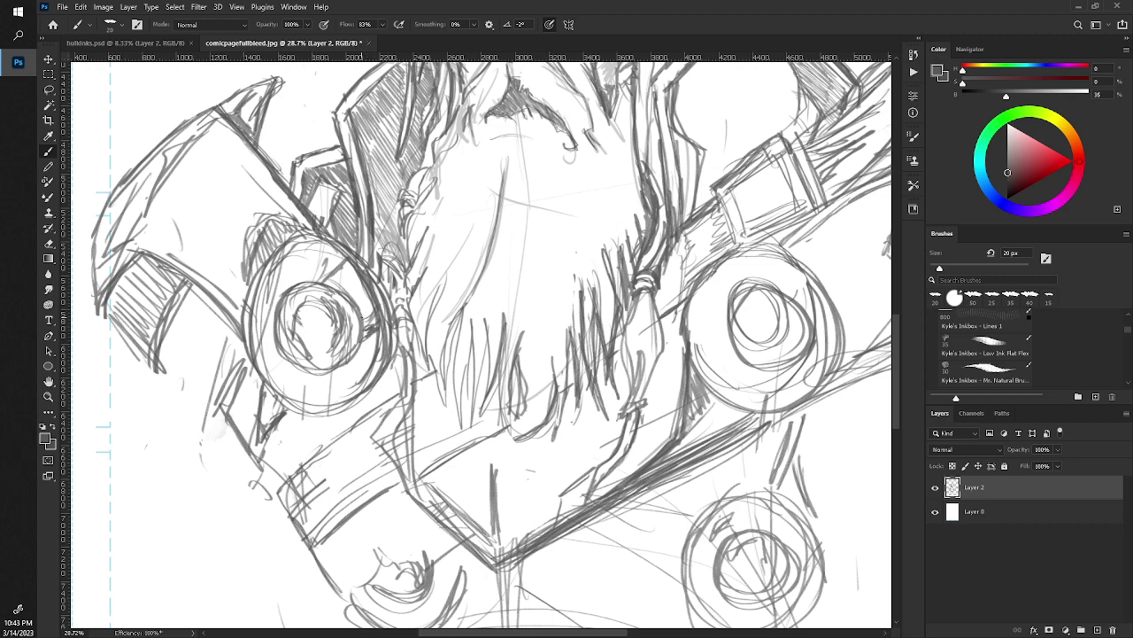
pyautogui.moveTo(360, 281); pyautogui.dragTo(365, 322)
# Hatch along the top and upper right of the left round plate.
pyautogui.moveTo(326, 279)
pyautogui.mouseDown()
pyautogui.moveTo(355, 281)
pyautogui.moveTo(335, 280)
pyautogui.moveTo(340, 261)
pyautogui.mouseUp()
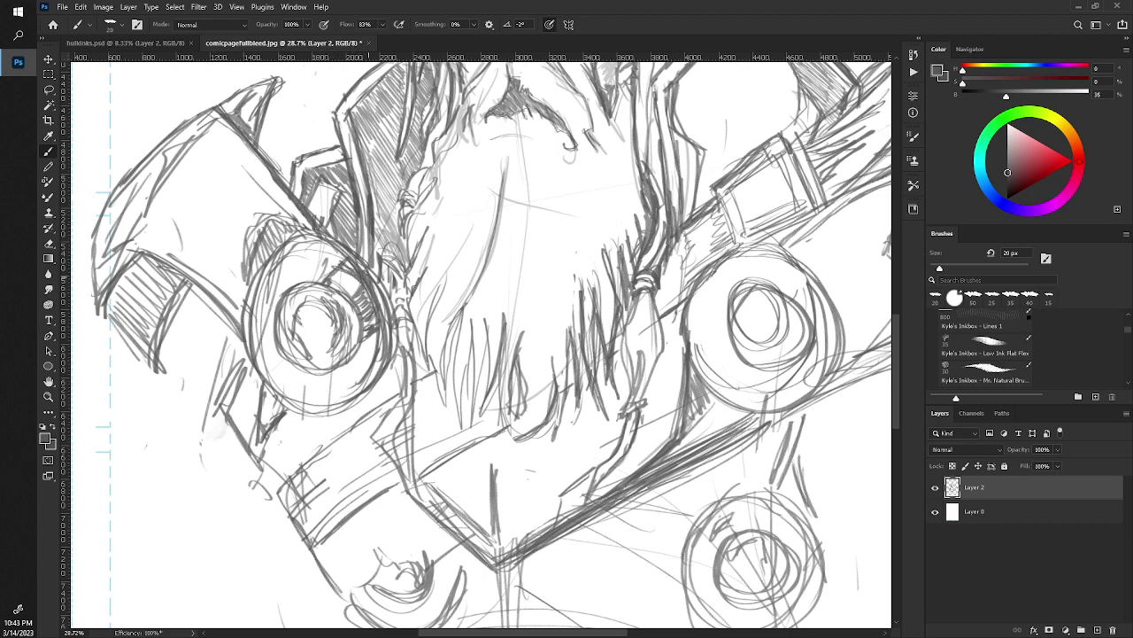
pyautogui.moveTo(255, 285)
pyautogui.mouseDown()
pyautogui.moveTo(271, 257)
pyautogui.moveTo(322, 255)
pyautogui.mouseUp()
pyautogui.moveTo(352, 254)
pyautogui.mouseDown()
pyautogui.moveTo(286, 248)
pyautogui.moveTo(351, 255)
pyautogui.moveTo(372, 284)
pyautogui.mouseUp()
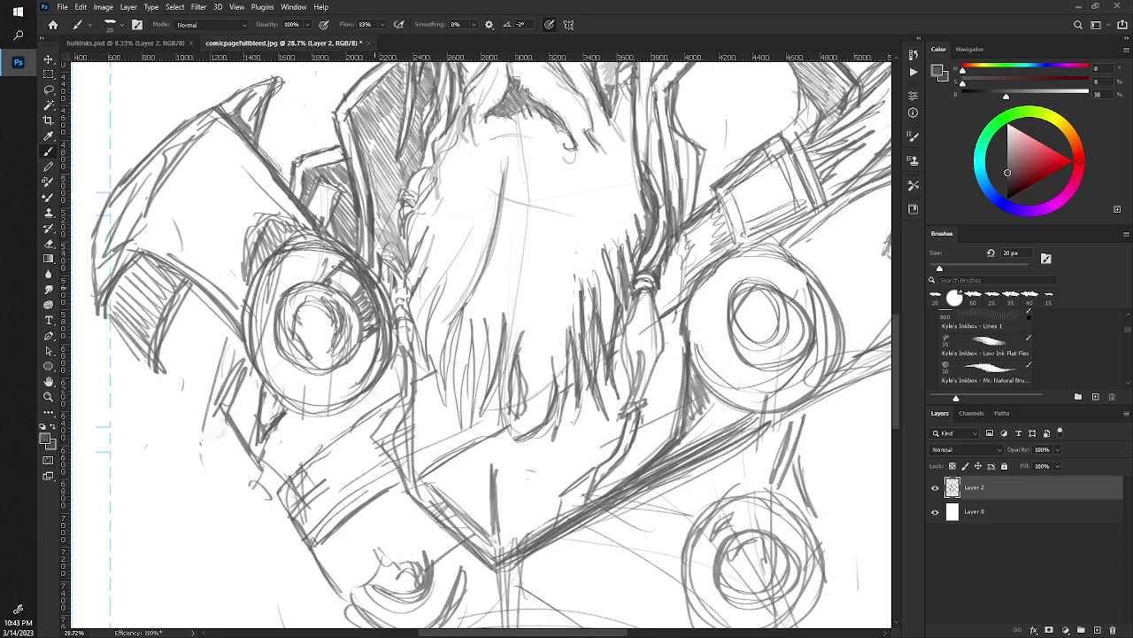
pyautogui.moveTo(319, 246)
pyautogui.mouseDown()
pyautogui.moveTo(269, 263)
pyautogui.moveTo(352, 251)
pyautogui.mouseUp()
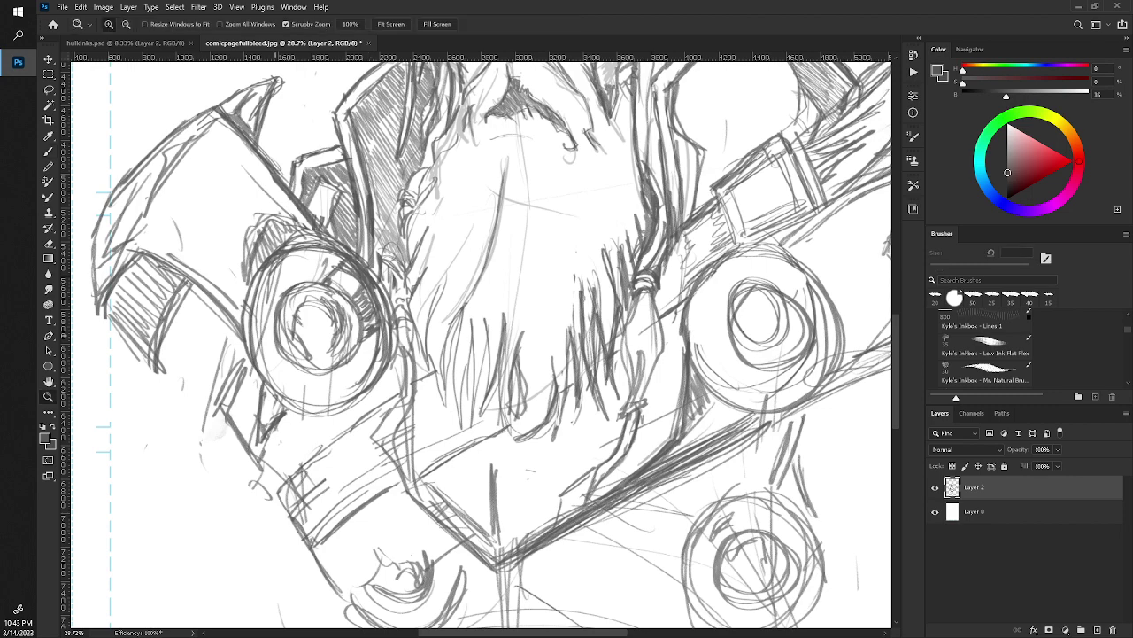
pyautogui.scroll(-3, 266, 263)
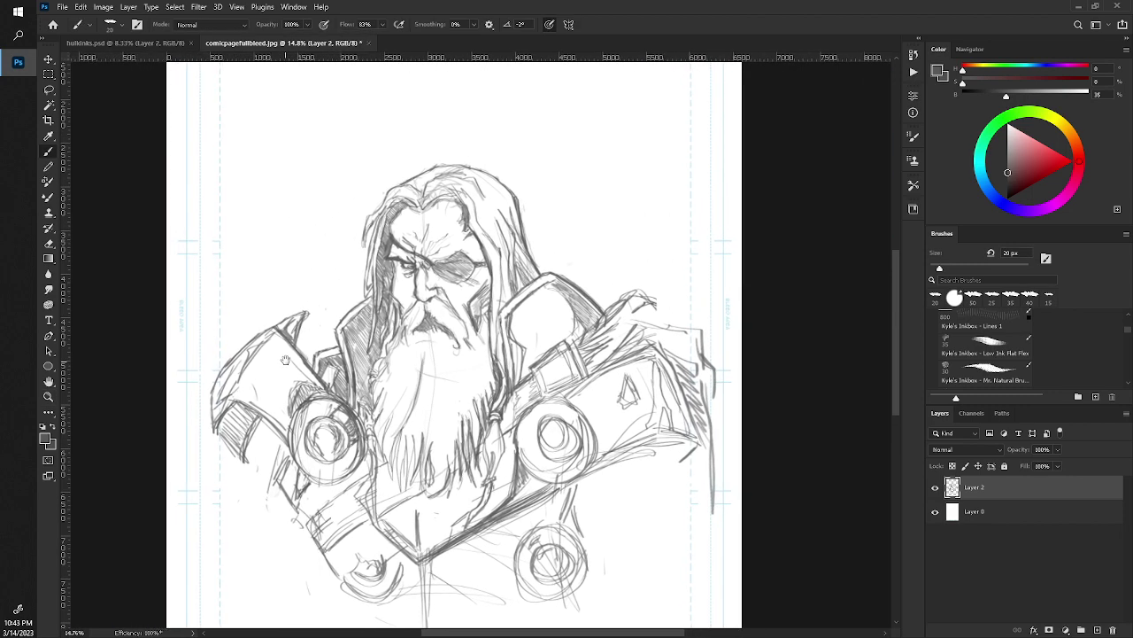
# Zoom in slightly and pick the hard round eraser tip.
pyautogui.press('z')
pyautogui.moveTo(270, 354)
pyautogui.mouseDown()
pyautogui.moveTo(293, 355)
pyautogui.moveTo(271, 333)
pyautogui.mouseUp()
pyautogui.press('b')
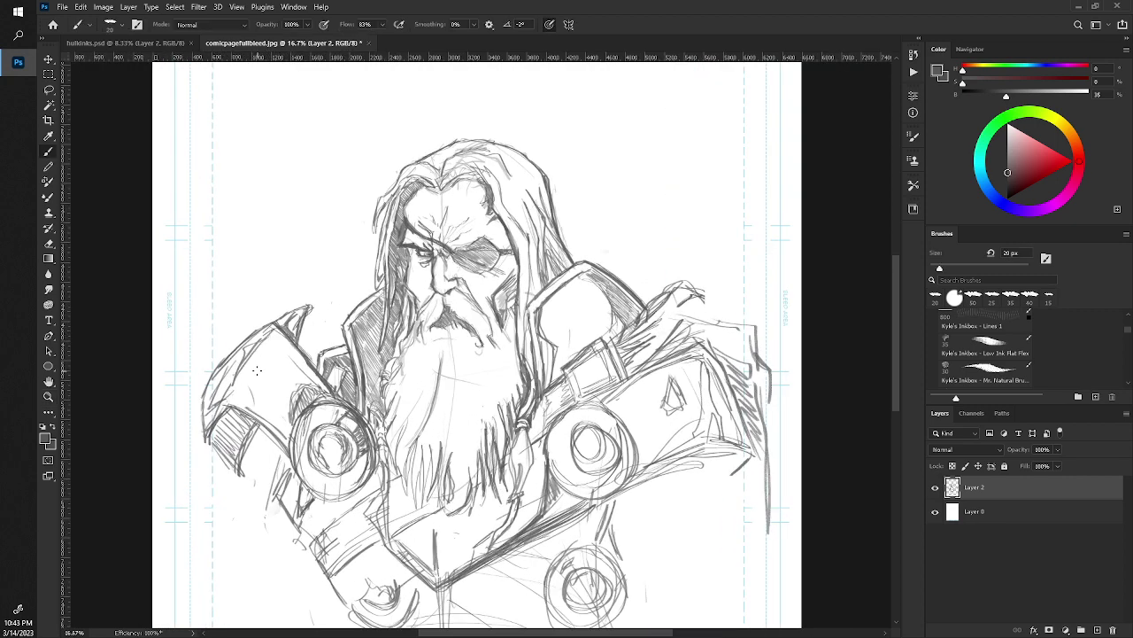
pyautogui.press('e')
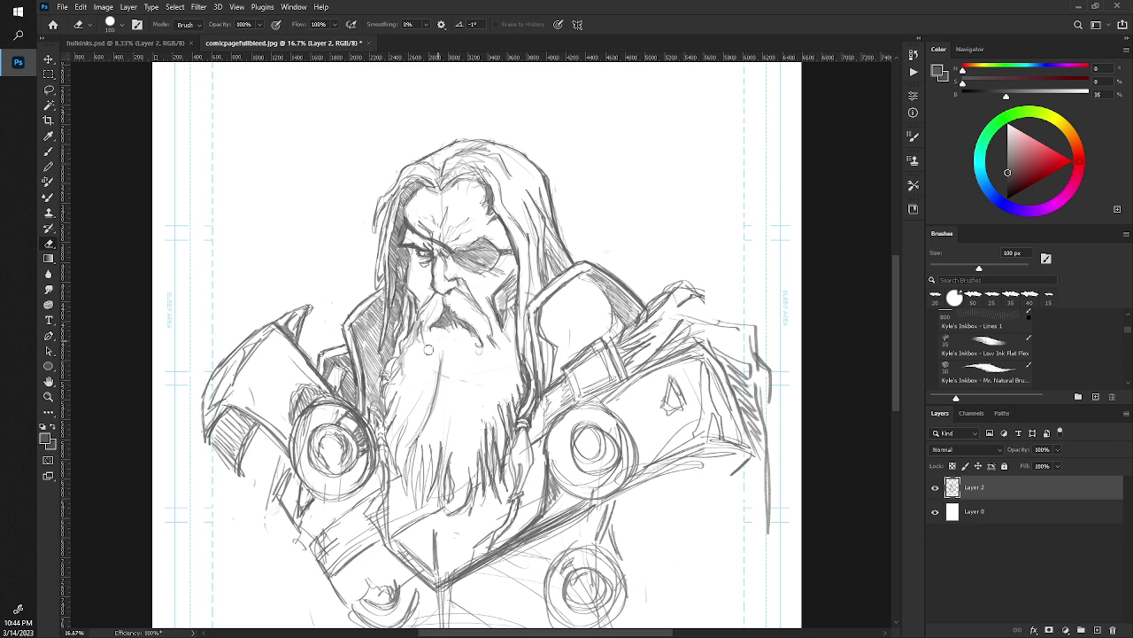
pyautogui.click(936, 297)
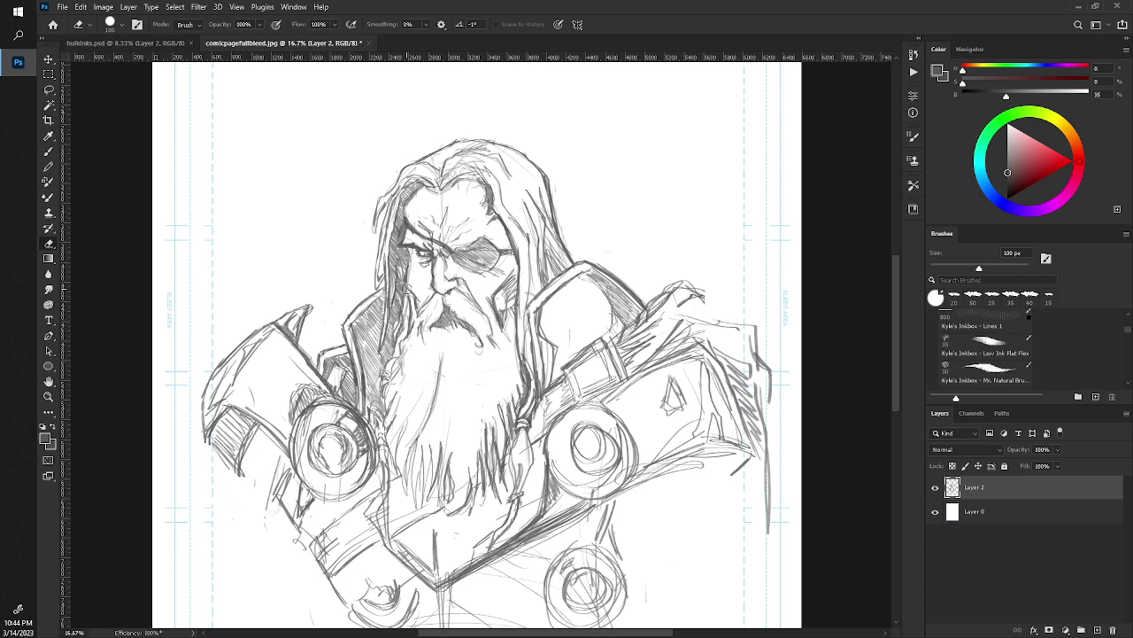
# Draw a darker pencil line on the right shoulder armor, then zoom to the left shoulder pad.
pyautogui.press('z')
pyautogui.moveTo(405, 287); pyautogui.dragTo(372, 288)
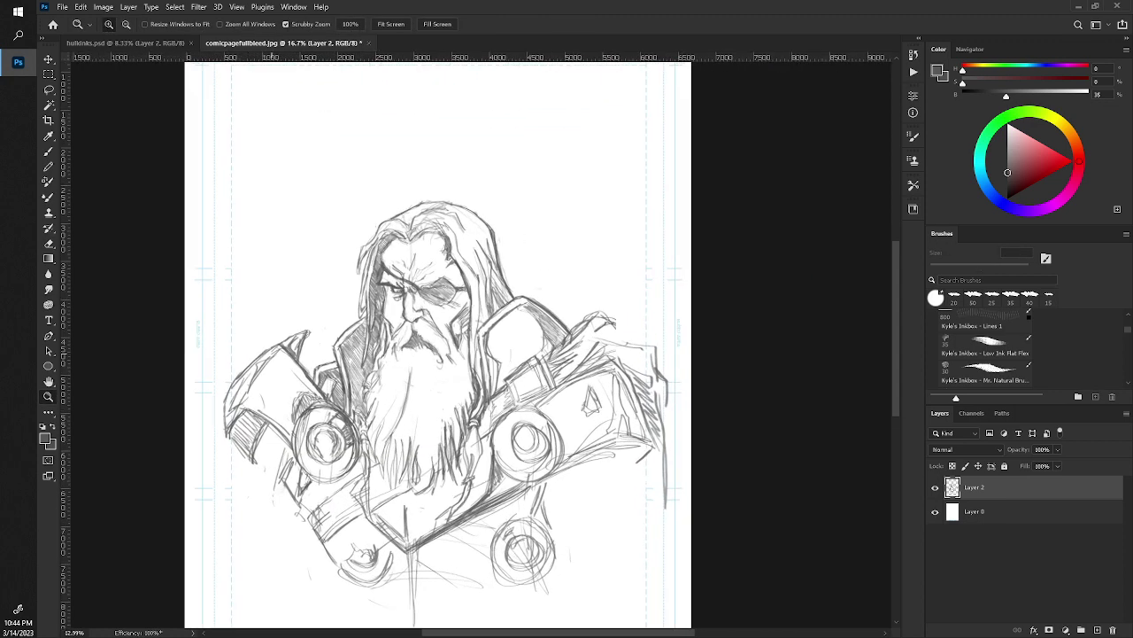
pyautogui.moveTo(311, 393); pyautogui.dragTo(338, 393)
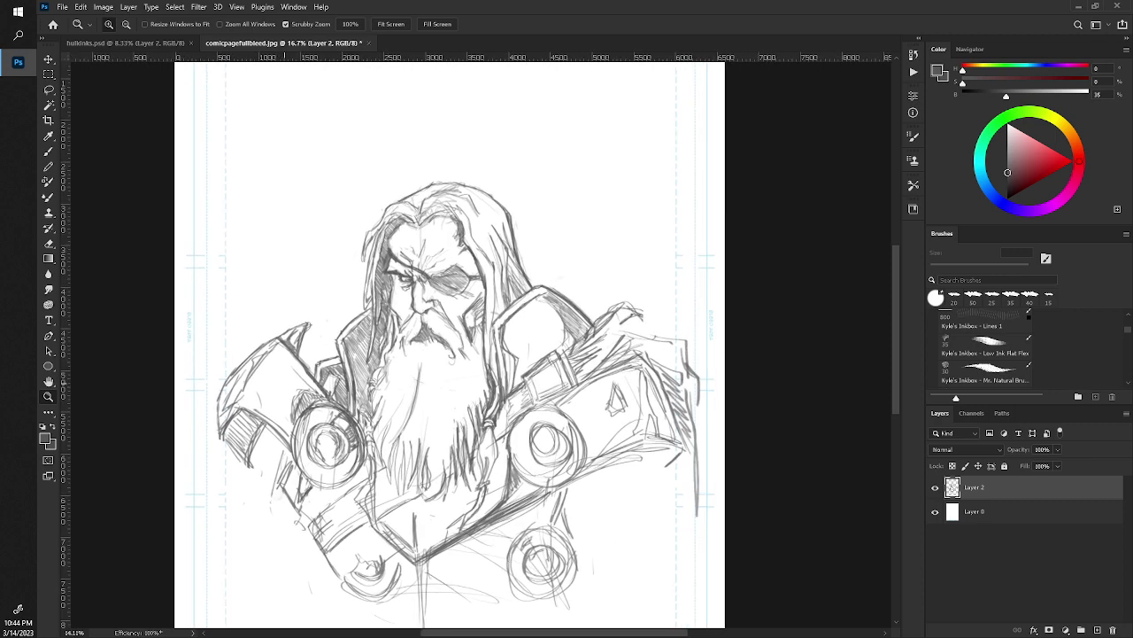
pyautogui.moveTo(537, 282); pyautogui.dragTo(576, 281)
pyautogui.press('e')
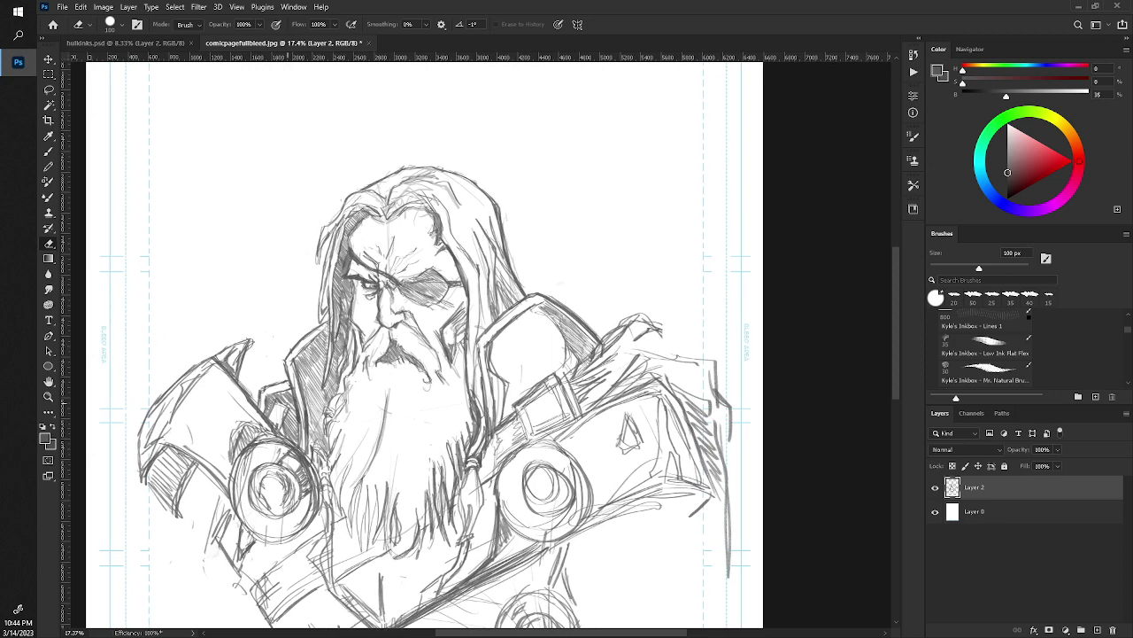
pyautogui.press('b')
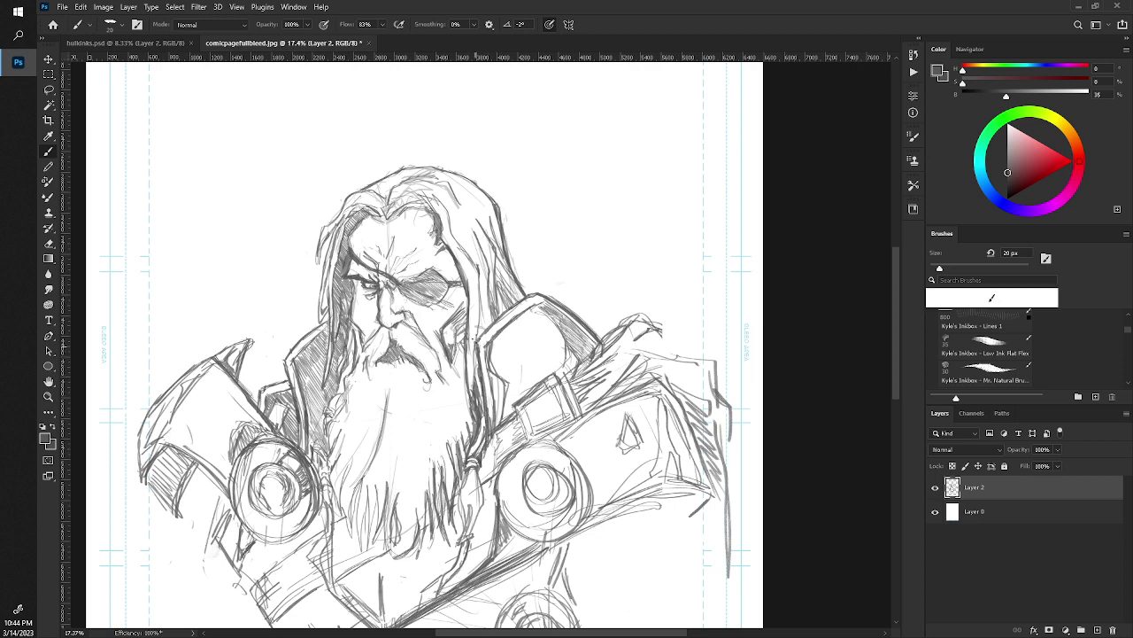
pyautogui.moveTo(515, 303); pyautogui.dragTo(487, 338)
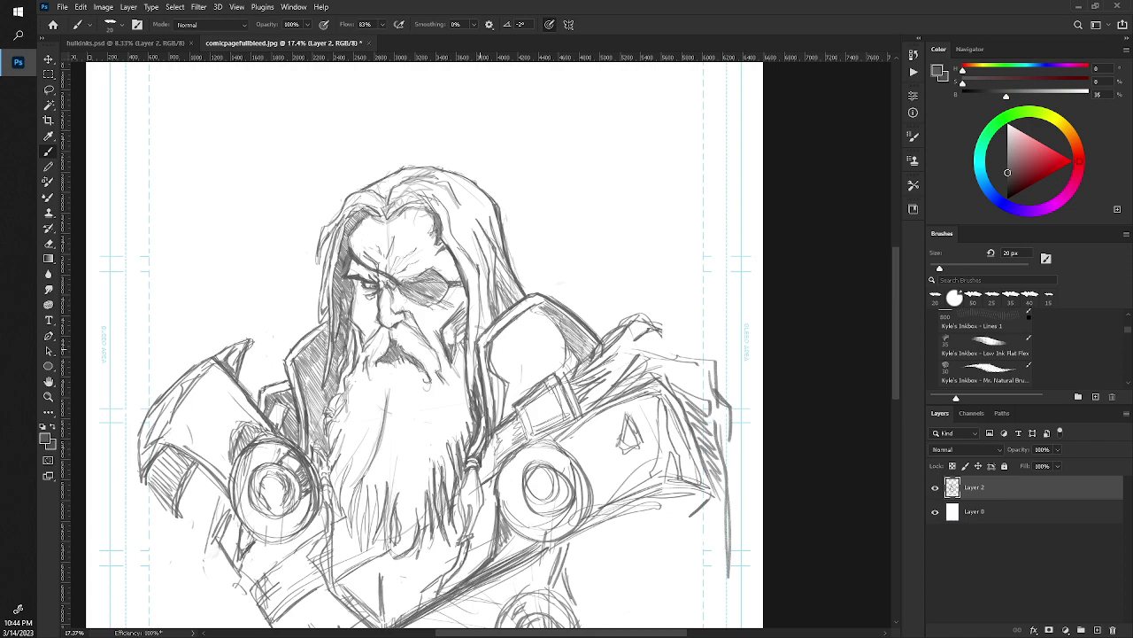
pyautogui.press('z')
pyautogui.moveTo(293, 461); pyautogui.dragTo(398, 460)
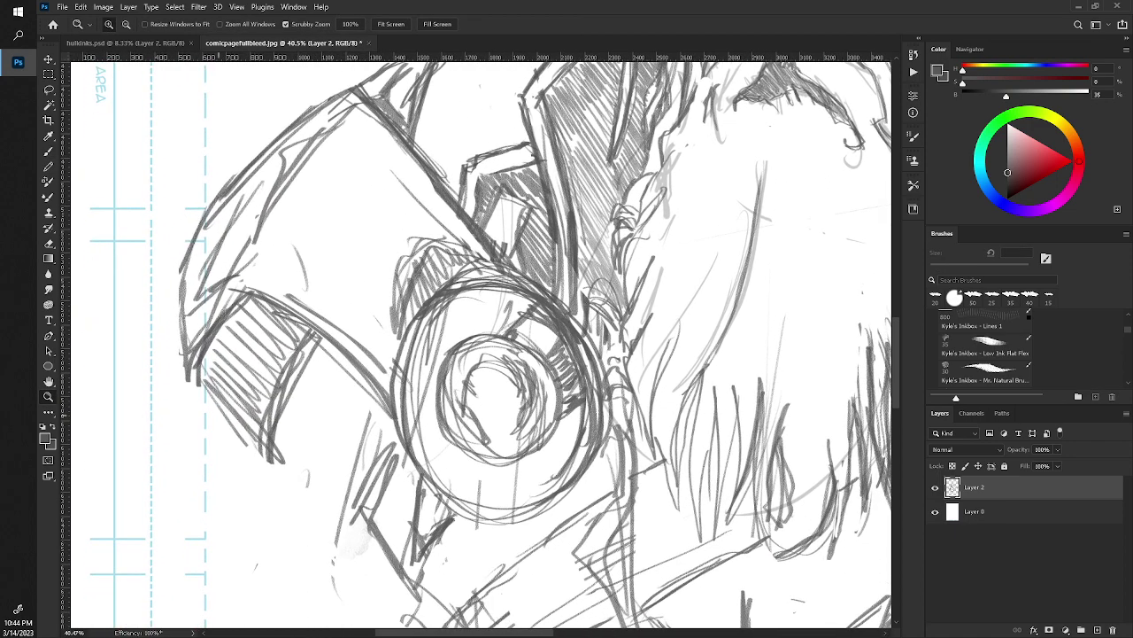
# Reinforce the left shoulder pad's lower-right edge, left edge and lower-left curve.
pyautogui.press('b')
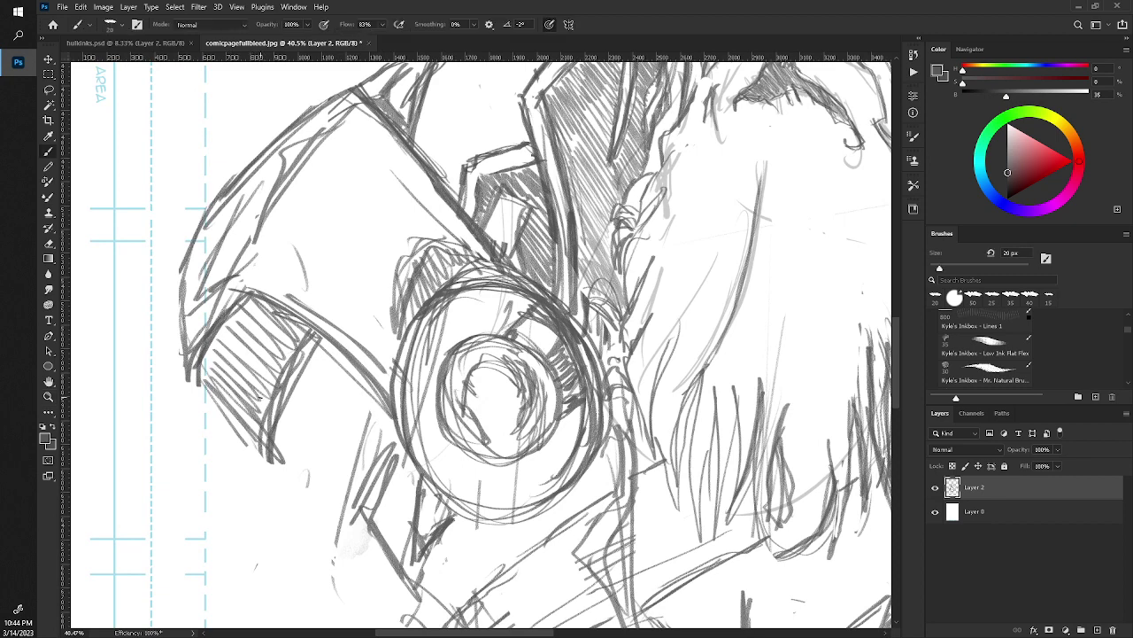
pyautogui.moveTo(301, 352); pyautogui.dragTo(266, 477)
pyautogui.moveTo(285, 356); pyautogui.dragTo(268, 437)
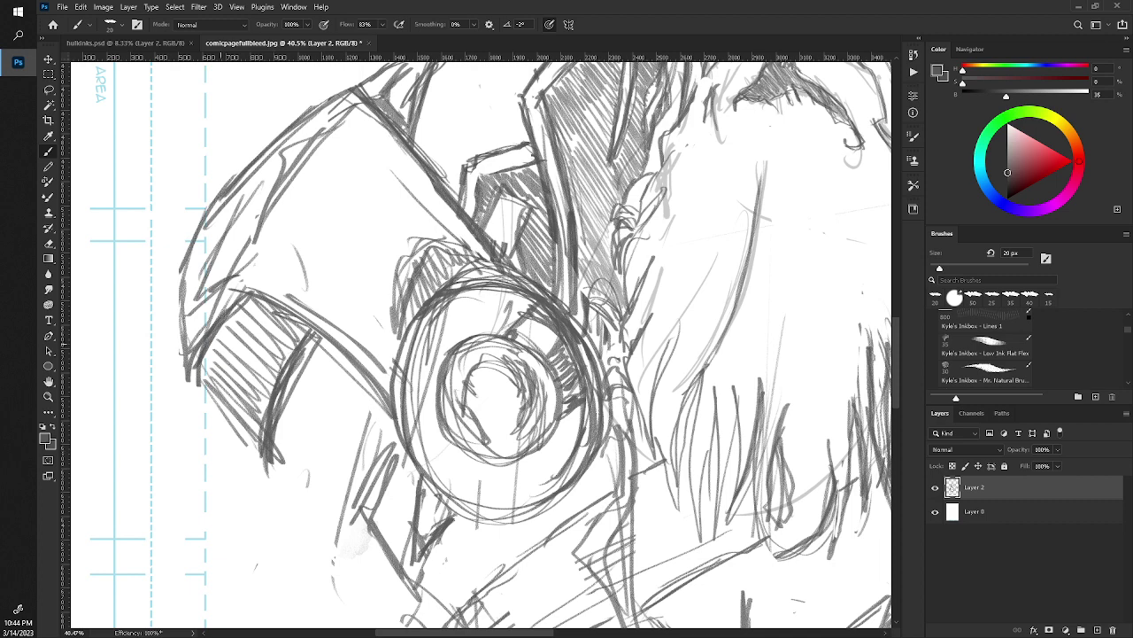
pyautogui.moveTo(204, 363)
pyautogui.mouseDown()
pyautogui.moveTo(199, 398)
pyautogui.moveTo(214, 429)
pyautogui.moveTo(264, 466)
pyautogui.moveTo(253, 462)
pyautogui.mouseUp()
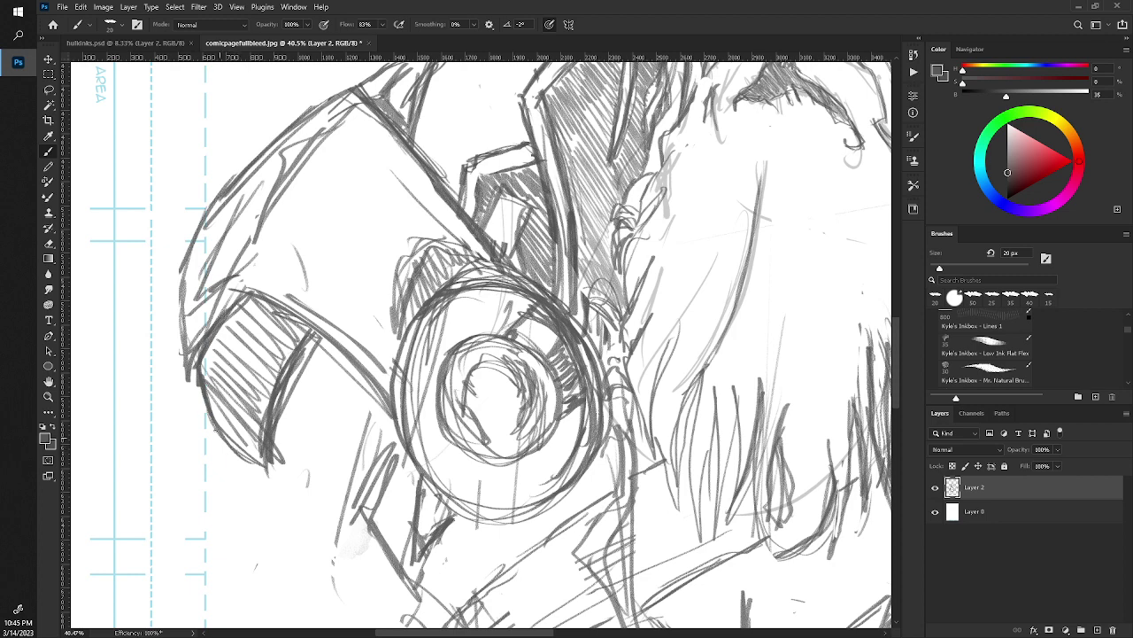
pyautogui.moveTo(201, 425); pyautogui.dragTo(264, 473)
pyautogui.moveTo(203, 365)
pyautogui.mouseDown()
pyautogui.moveTo(189, 432)
pyautogui.moveTo(193, 409)
pyautogui.moveTo(266, 474)
pyautogui.mouseUp()
# Lighten strokes, then redraw and extend the shoulder pad's lower-left edge.
pyautogui.press('e')
pyautogui.press('b')
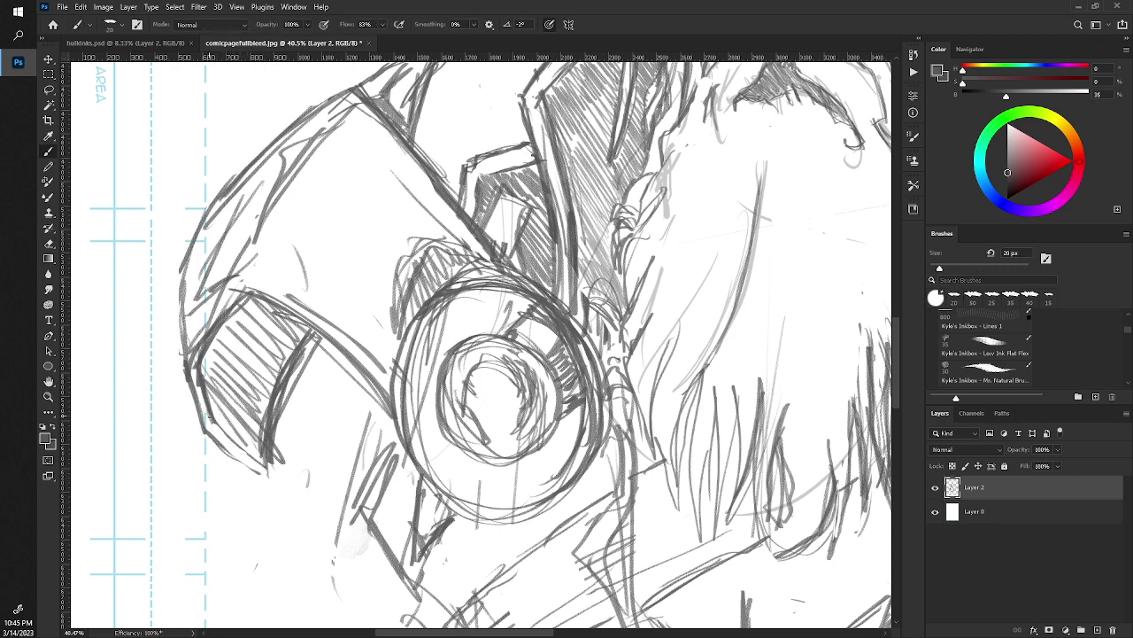
pyautogui.moveTo(212, 410); pyautogui.dragTo(271, 469)
pyautogui.press('.')
pyautogui.moveTo(205, 432); pyautogui.dragTo(279, 487)
pyautogui.moveTo(207, 425)
pyautogui.mouseDown()
pyautogui.moveTo(276, 489)
pyautogui.moveTo(280, 507)
pyautogui.mouseUp()
pyautogui.moveTo(264, 457); pyautogui.dragTo(280, 498)
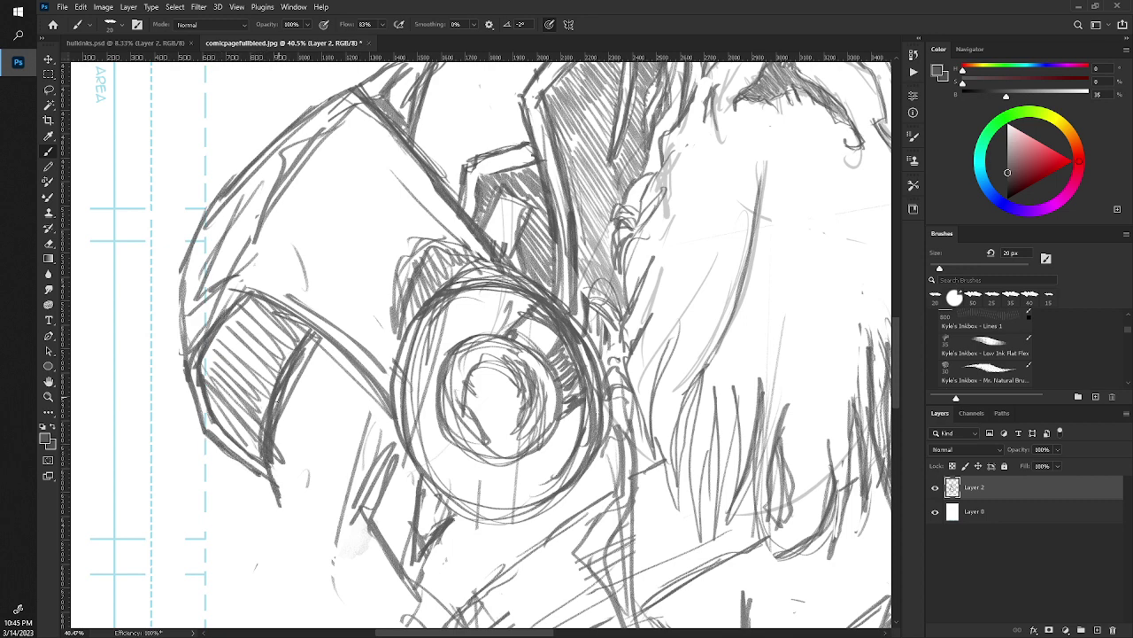
# Darken the shoulder pad's inner, lower-left and upper-left edges.
pyautogui.moveTo(301, 336); pyautogui.dragTo(280, 377)
pyautogui.moveTo(212, 405); pyautogui.dragTo(250, 452)
pyautogui.moveTo(204, 370); pyautogui.dragTo(214, 416)
pyautogui.moveTo(241, 304); pyautogui.dragTo(201, 351)
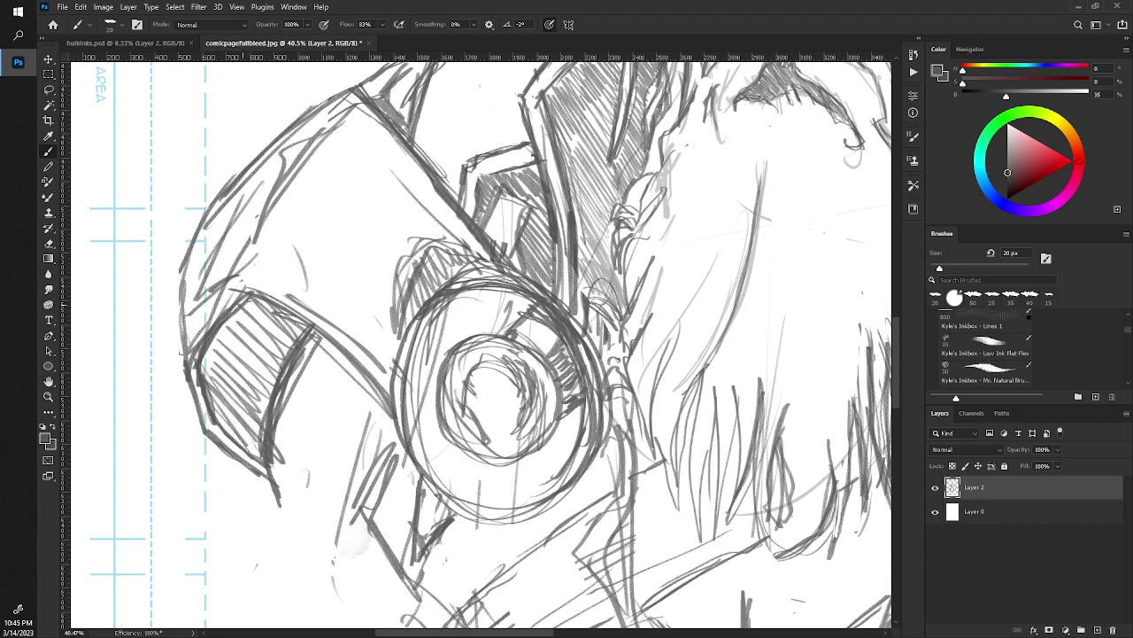
pyautogui.moveTo(250, 299); pyautogui.dragTo(211, 335)
pyautogui.moveTo(252, 451)
pyautogui.mouseDown()
pyautogui.moveTo(216, 415)
pyautogui.moveTo(206, 362)
pyautogui.mouseUp()
# Fill the shoulder pad's shaded left face with dense hatching.
pyautogui.moveTo(257, 411); pyautogui.dragTo(207, 355)
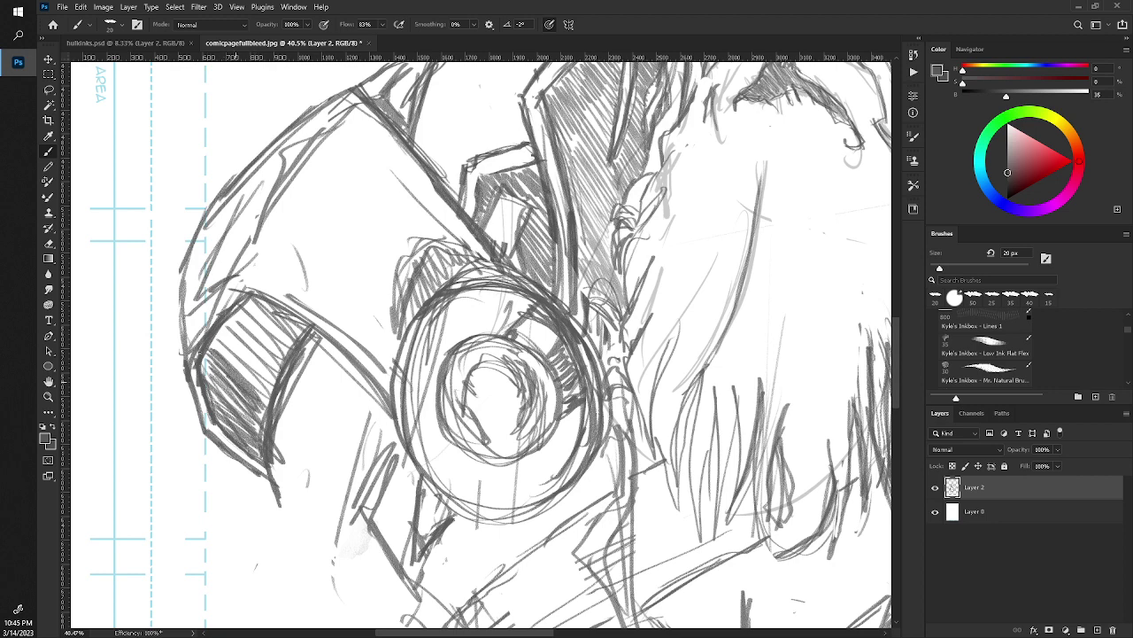
pyautogui.moveTo(239, 391); pyautogui.dragTo(200, 353)
pyautogui.moveTo(250, 414)
pyautogui.mouseDown()
pyautogui.moveTo(201, 370)
pyautogui.moveTo(207, 384)
pyautogui.mouseUp()
pyautogui.moveTo(266, 411)
pyautogui.mouseDown()
pyautogui.moveTo(221, 377)
pyautogui.moveTo(283, 359)
pyautogui.moveTo(241, 388)
pyautogui.moveTo(303, 317)
pyautogui.moveTo(294, 299)
pyautogui.mouseUp()
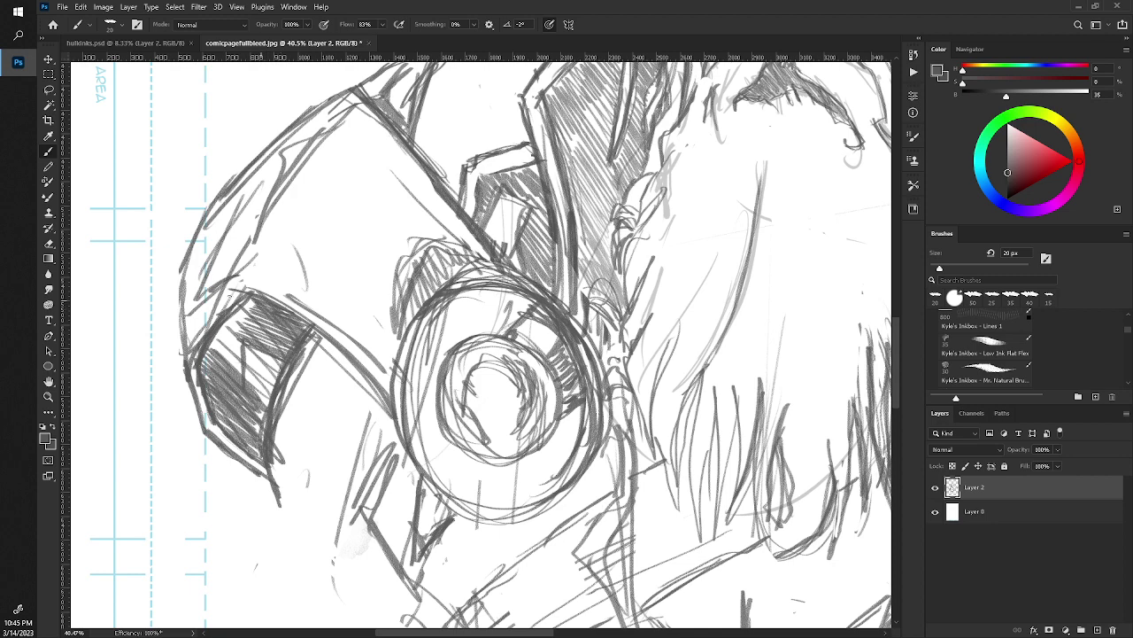
pyautogui.moveTo(234, 372)
pyautogui.mouseDown()
pyautogui.moveTo(253, 319)
pyautogui.moveTo(256, 328)
pyautogui.moveTo(251, 347)
pyautogui.moveTo(250, 302)
pyautogui.mouseUp()
pyautogui.moveTo(207, 354)
pyautogui.mouseDown()
pyautogui.moveTo(239, 312)
pyautogui.moveTo(217, 331)
pyautogui.mouseUp()
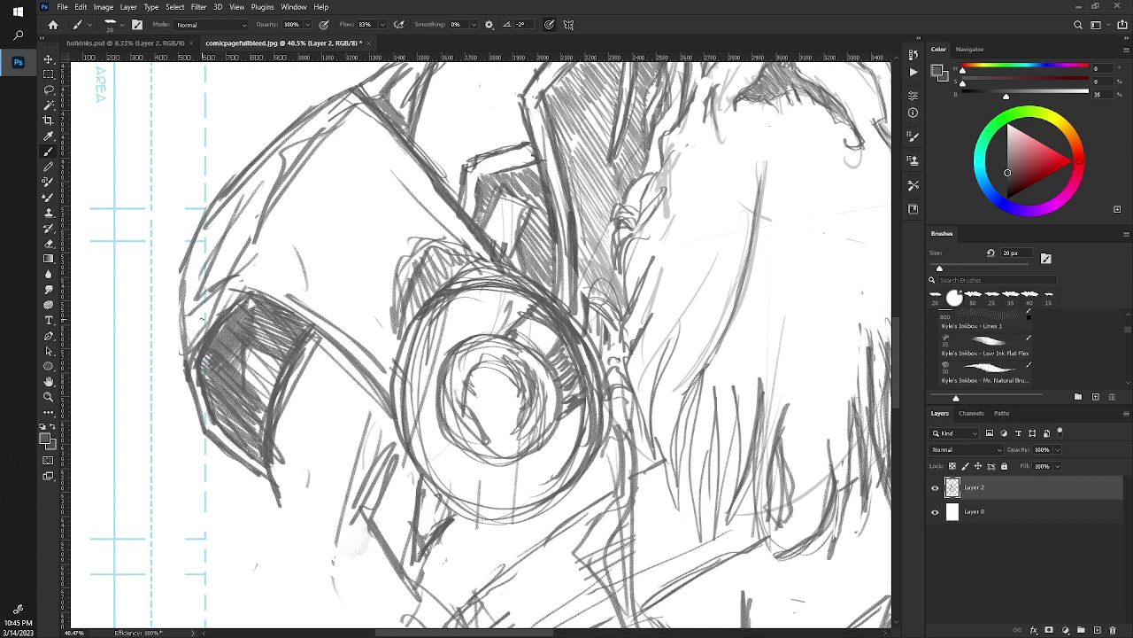
pyautogui.press('z')
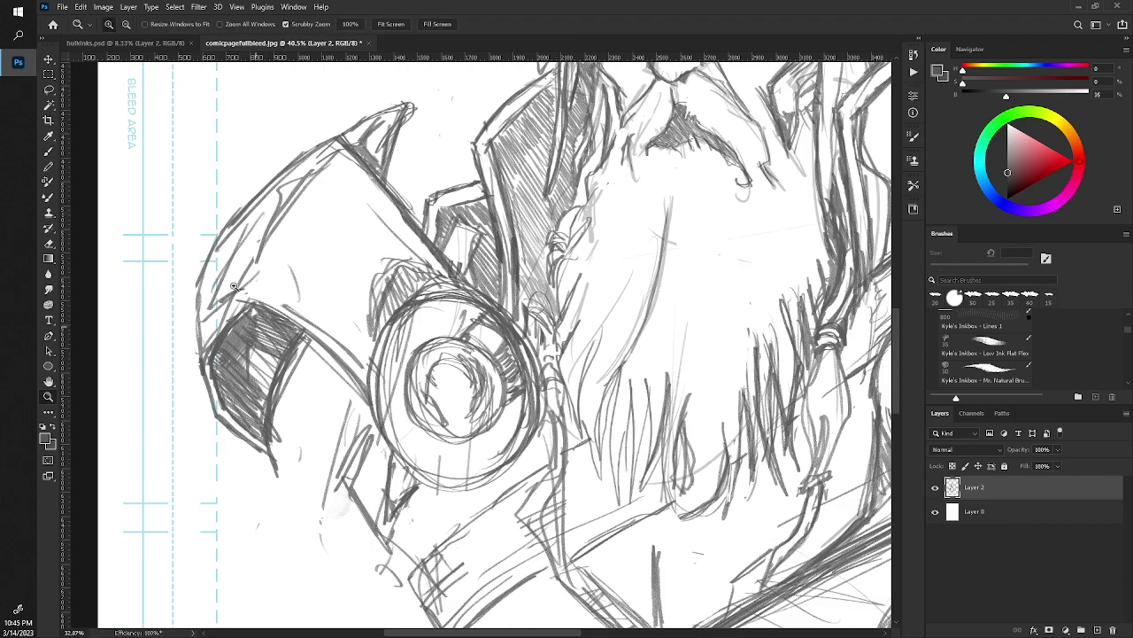
pyautogui.scroll(-5, 189, 232)
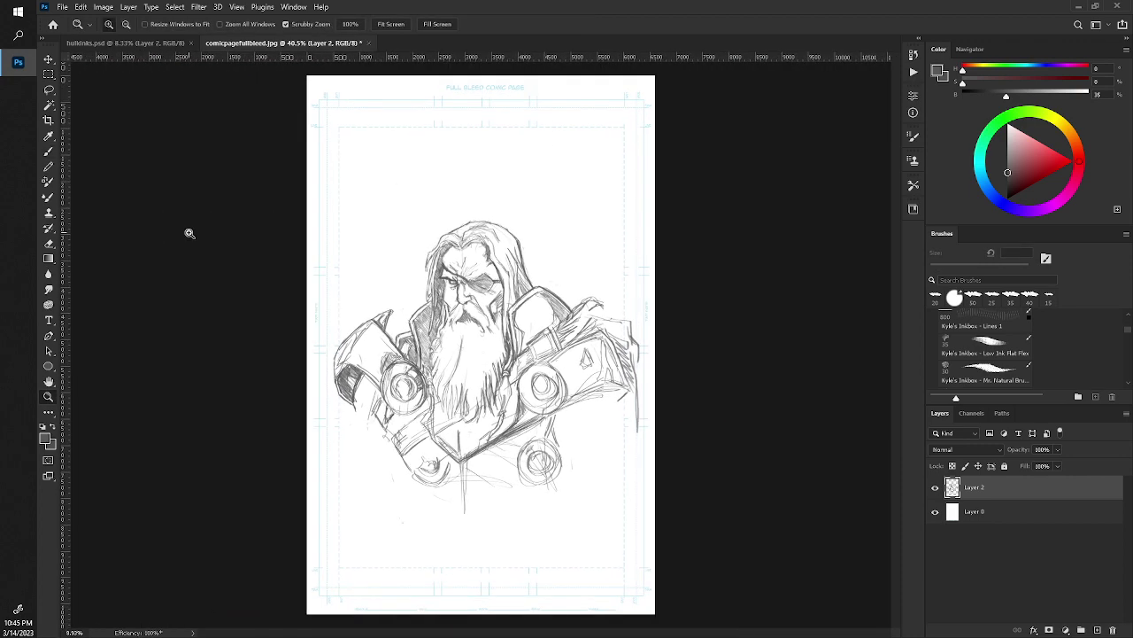
pyautogui.scroll(1, 189, 233)
pyautogui.scroll(2, 192, 236)
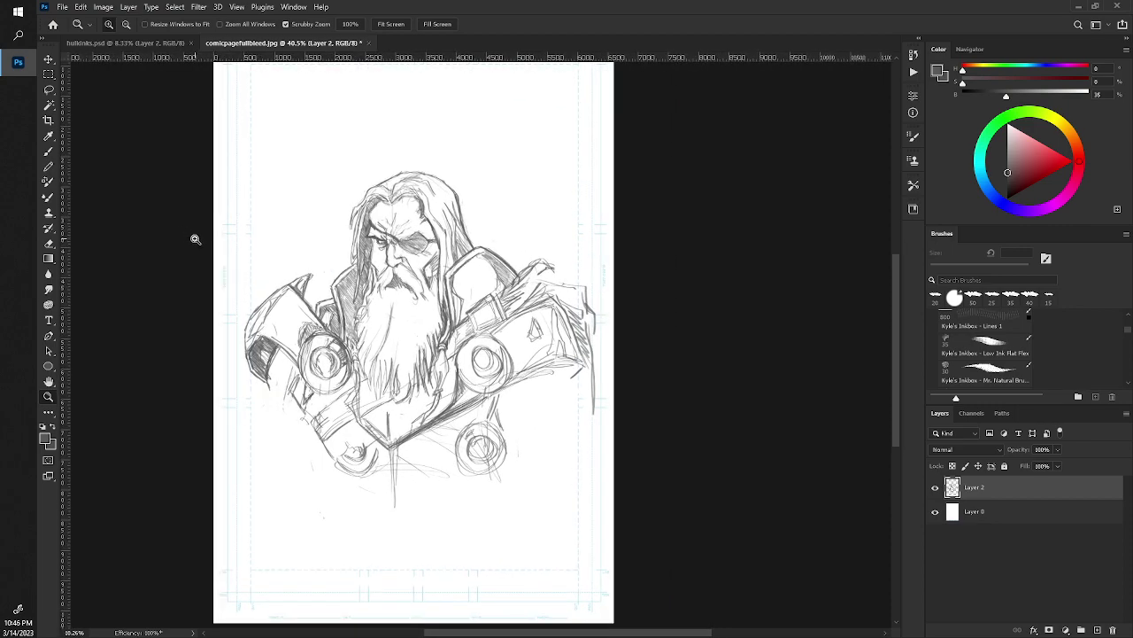
pyautogui.scroll(2, 204, 247)
# Sketch a small hexagon on the left shoulder plate.
pyautogui.press('b')
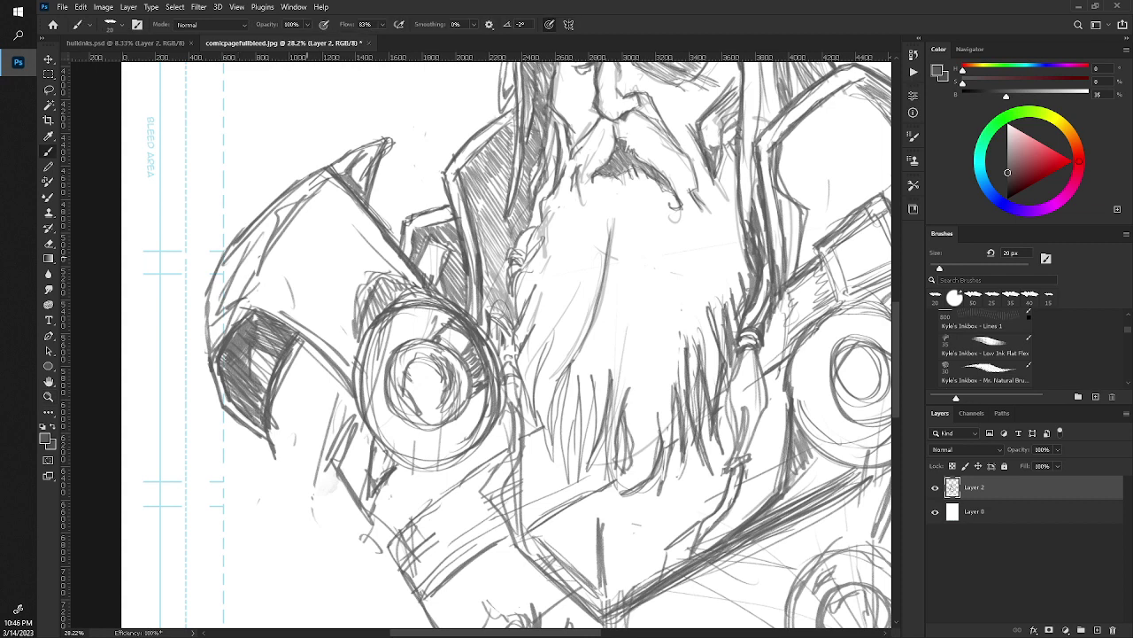
pyautogui.moveTo(328, 213)
pyautogui.mouseDown()
pyautogui.moveTo(321, 244)
pyautogui.moveTo(340, 229)
pyautogui.moveTo(316, 240)
pyautogui.mouseUp()
pyautogui.moveTo(321, 218); pyautogui.dragTo(315, 239)
# Strengthen the plate's upper-left edge with firm strokes.
pyautogui.moveTo(274, 306)
pyautogui.mouseDown()
pyautogui.moveTo(271, 260)
pyautogui.moveTo(274, 273)
pyautogui.moveTo(257, 263)
pyautogui.moveTo(257, 290)
pyautogui.moveTo(288, 211)
pyautogui.mouseUp()
pyautogui.moveTo(264, 249); pyautogui.dragTo(317, 186)
pyautogui.moveTo(248, 251); pyautogui.dragTo(294, 200)
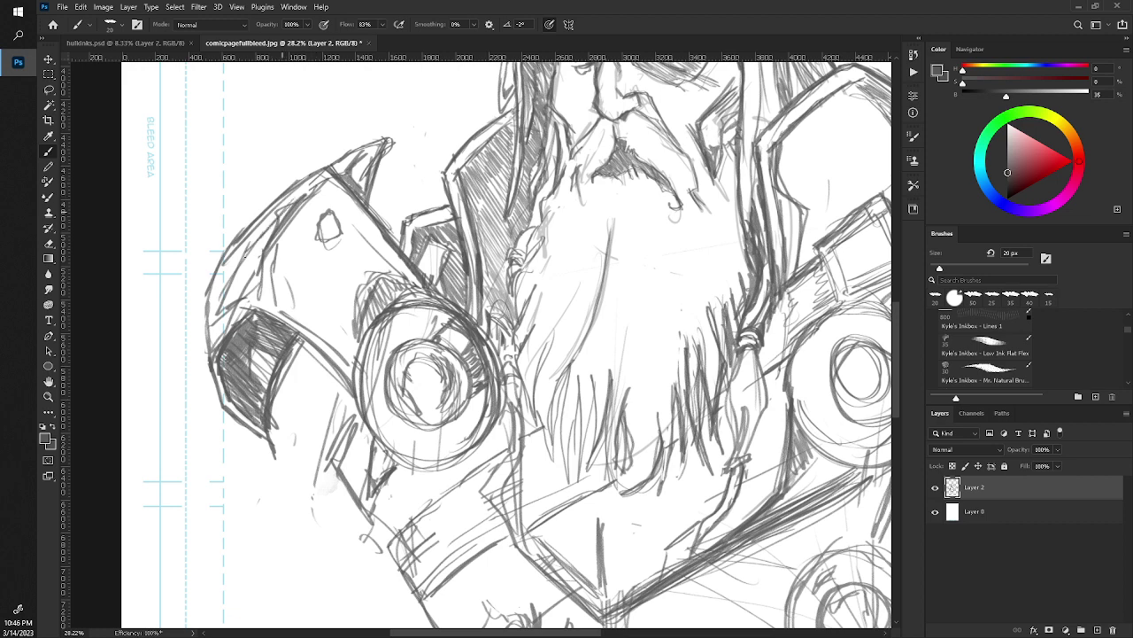
pyautogui.moveTo(234, 272); pyautogui.dragTo(260, 239)
pyautogui.moveTo(271, 226); pyautogui.dragTo(312, 186)
pyautogui.moveTo(246, 257); pyautogui.dragTo(284, 220)
# Erase and redraw the plate's top edge darker, then zoom out to the whole page.
pyautogui.press('e')
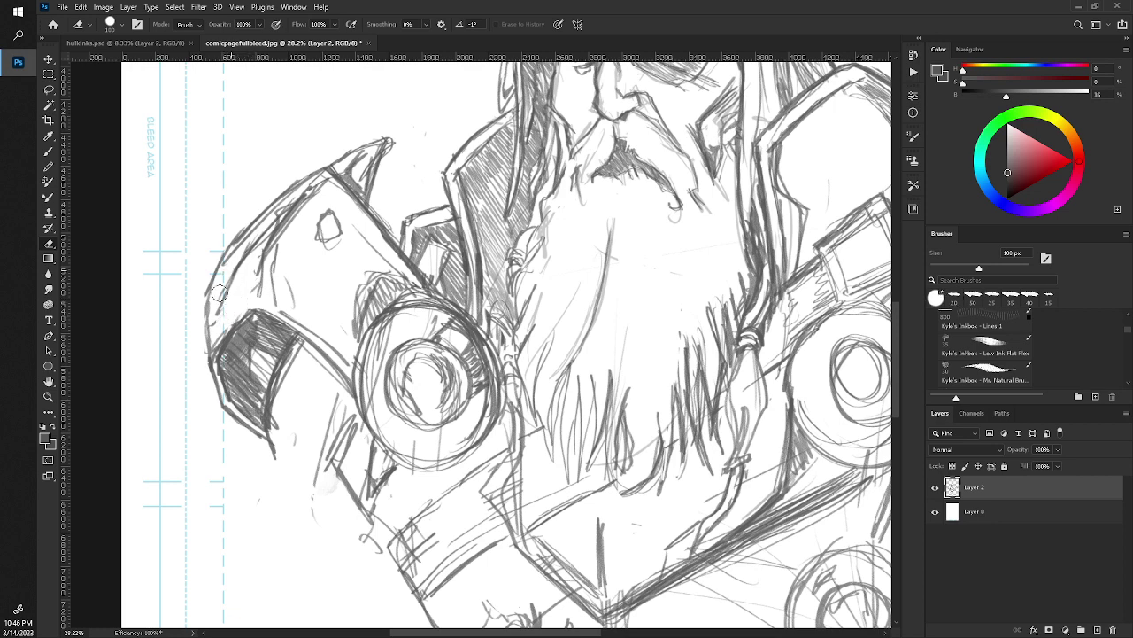
pyautogui.press('b')
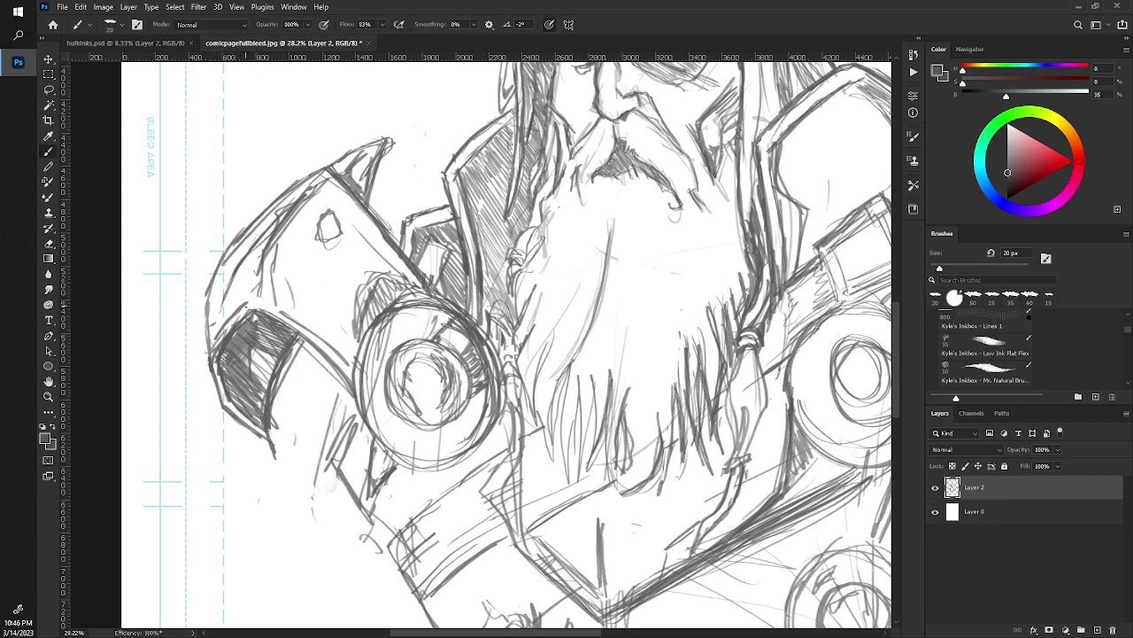
pyautogui.moveTo(252, 304)
pyautogui.mouseDown()
pyautogui.moveTo(291, 315)
pyautogui.moveTo(250, 306)
pyautogui.moveTo(346, 361)
pyautogui.mouseUp()
pyautogui.press('e')
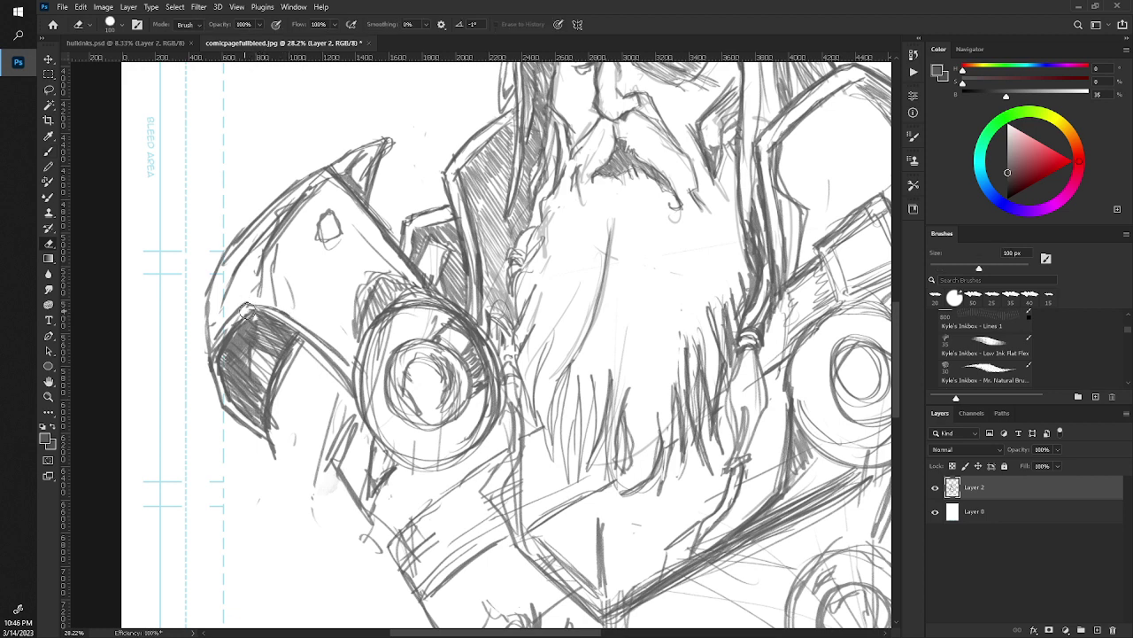
pyautogui.press('b')
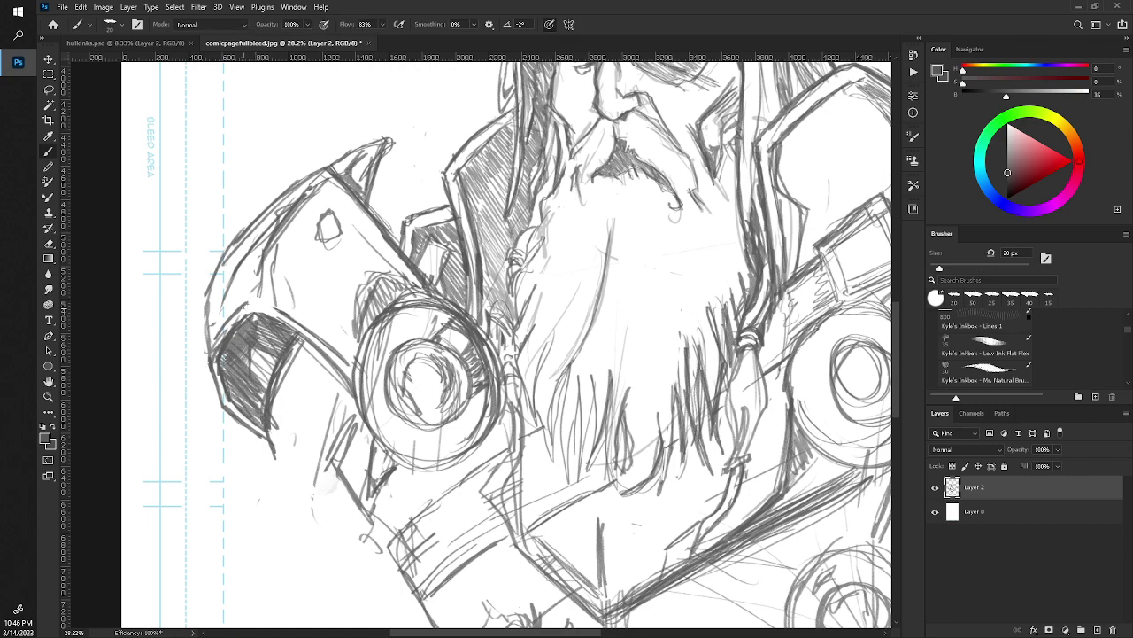
pyautogui.moveTo(259, 305); pyautogui.dragTo(281, 314)
pyautogui.press('z')
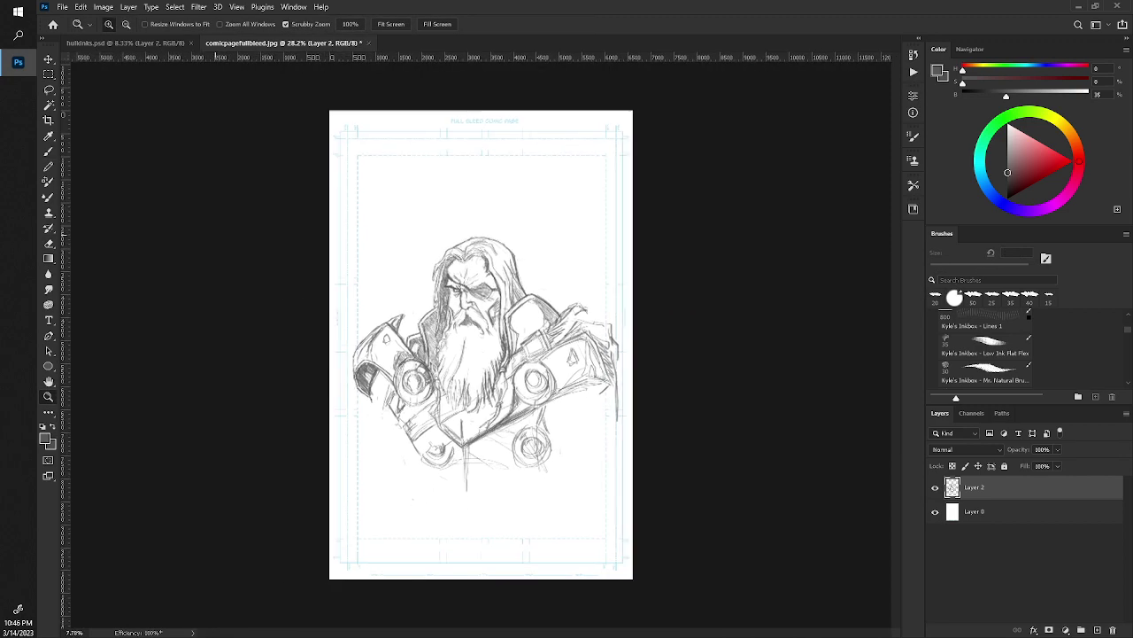
pyautogui.moveTo(279, 334)
pyautogui.mouseDown()
pyautogui.moveTo(222, 333)
pyautogui.moveTo(319, 406)
pyautogui.mouseUp()
pyautogui.press('b')
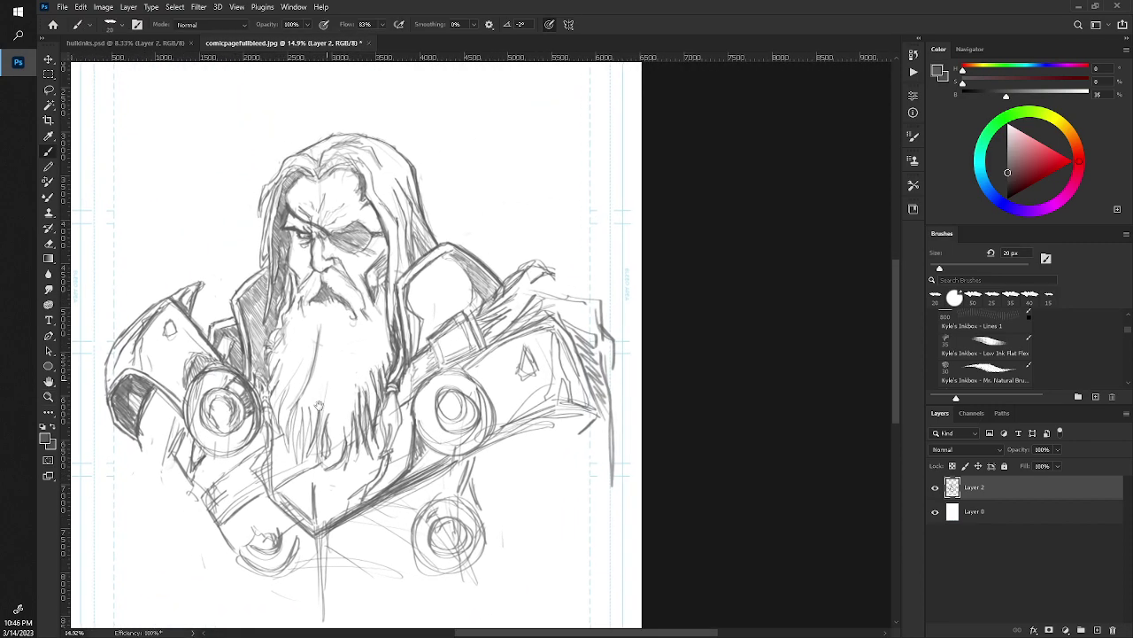
pyautogui.scroll(2, 366, 375)
pyautogui.scroll(2, 367, 375)
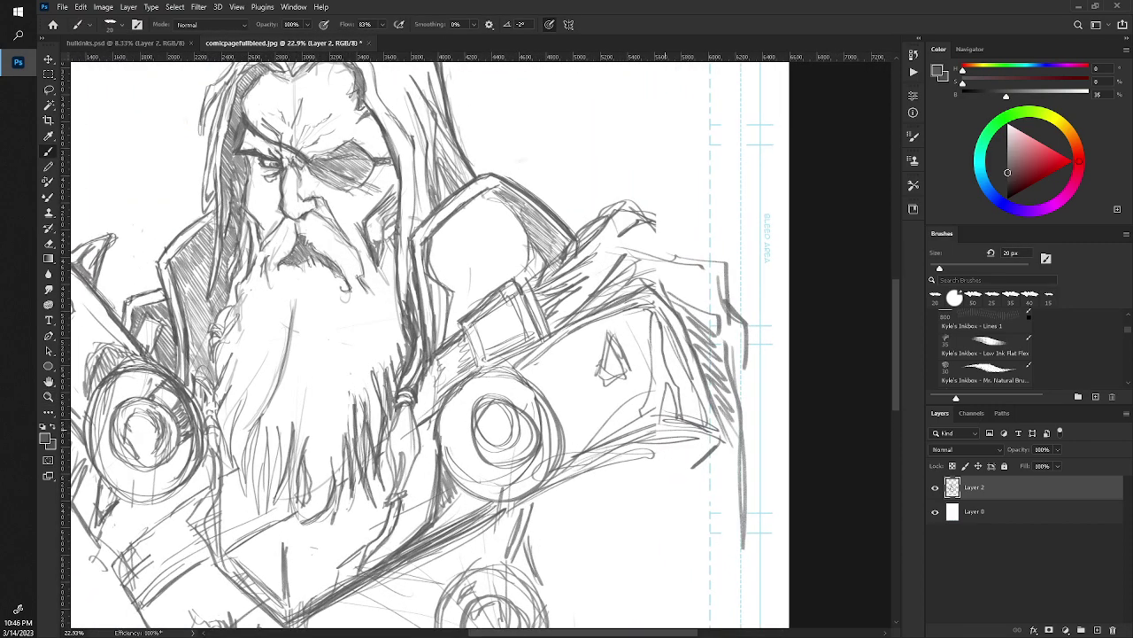
# Hatch the right shoulder's outer edge and strengthen its curved armor lines.
pyautogui.moveTo(659, 416)
pyautogui.mouseDown()
pyautogui.moveTo(639, 425)
pyautogui.moveTo(647, 403)
pyautogui.mouseUp()
pyautogui.moveTo(666, 388); pyautogui.dragTo(649, 401)
pyautogui.moveTo(651, 363)
pyautogui.mouseDown()
pyautogui.moveTo(651, 405)
pyautogui.moveTo(657, 390)
pyautogui.moveTo(674, 416)
pyautogui.moveTo(674, 404)
pyautogui.mouseUp()
pyautogui.moveTo(680, 395); pyautogui.dragTo(675, 412)
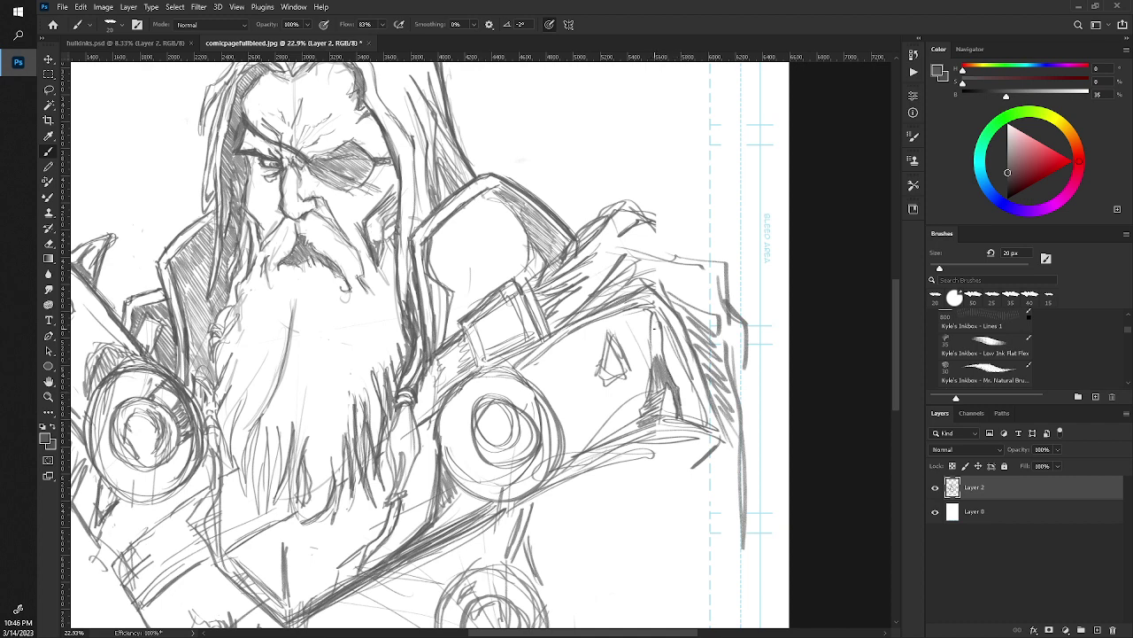
pyautogui.moveTo(655, 344); pyautogui.dragTo(659, 358)
pyautogui.moveTo(621, 313)
pyautogui.mouseDown()
pyautogui.moveTo(661, 344)
pyautogui.moveTo(650, 322)
pyautogui.moveTo(657, 361)
pyautogui.mouseUp()
pyautogui.moveTo(654, 326); pyautogui.dragTo(657, 340)
# Darken hair strands and hatch shading into the hair.
pyautogui.moveTo(629, 317)
pyautogui.mouseDown()
pyautogui.moveTo(655, 332)
pyautogui.moveTo(625, 321)
pyautogui.mouseUp()
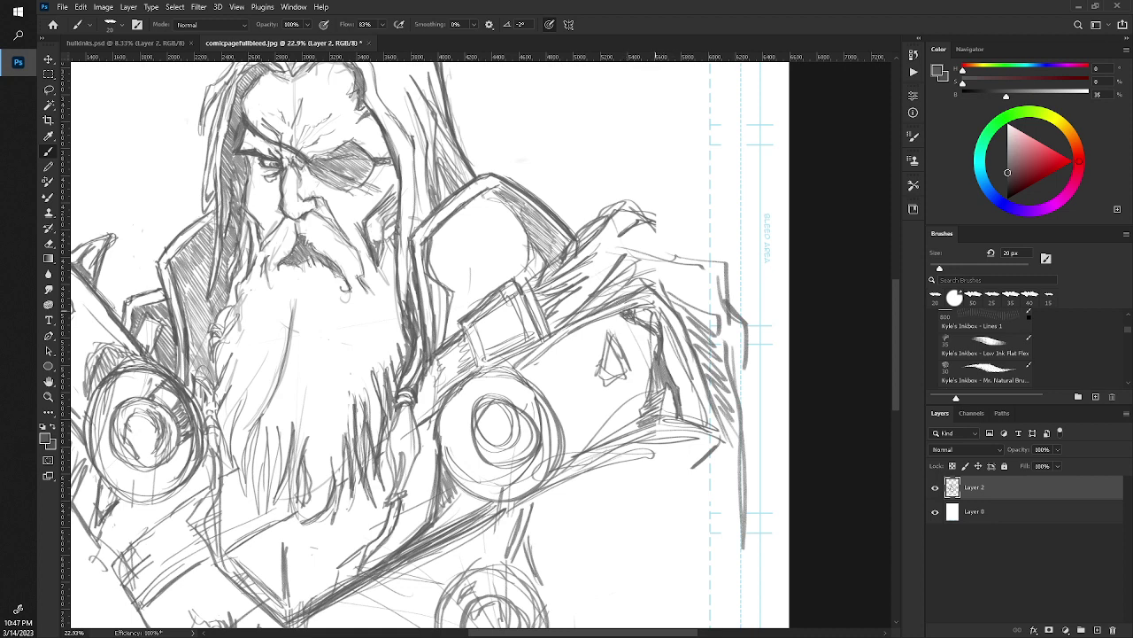
pyautogui.moveTo(661, 316); pyautogui.dragTo(661, 355)
pyautogui.moveTo(684, 331)
pyautogui.mouseDown()
pyautogui.moveTo(662, 362)
pyautogui.moveTo(671, 378)
pyautogui.mouseUp()
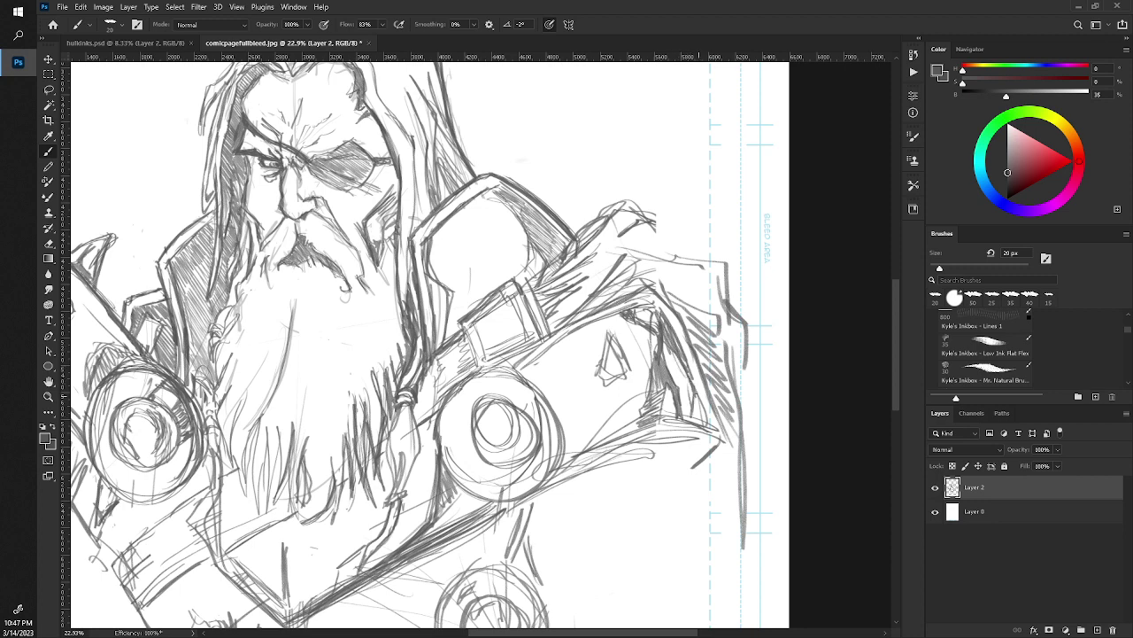
pyautogui.moveTo(705, 361)
pyautogui.mouseDown()
pyautogui.moveTo(691, 401)
pyautogui.moveTo(677, 372)
pyautogui.mouseUp()
pyautogui.moveTo(699, 376); pyautogui.dragTo(690, 395)
# Darken the large circle's right edge and hatch shading around it.
pyautogui.moveTo(558, 424); pyautogui.dragTo(549, 477)
pyautogui.moveTo(561, 425); pyautogui.dragTo(545, 485)
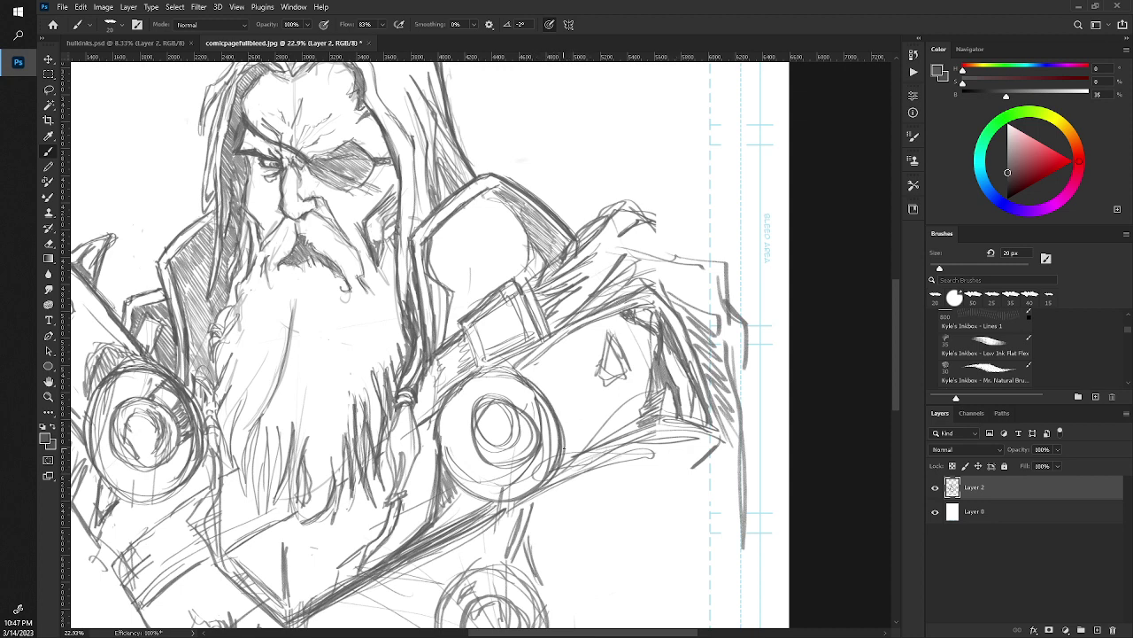
pyautogui.moveTo(576, 441)
pyautogui.mouseDown()
pyautogui.moveTo(561, 453)
pyautogui.moveTo(558, 416)
pyautogui.mouseUp()
pyautogui.moveTo(578, 342)
pyautogui.mouseDown()
pyautogui.moveTo(529, 372)
pyautogui.moveTo(556, 409)
pyautogui.moveTo(561, 460)
pyautogui.mouseUp()
pyautogui.moveTo(565, 395); pyautogui.dragTo(558, 444)
pyautogui.moveTo(564, 372); pyautogui.dragTo(539, 423)
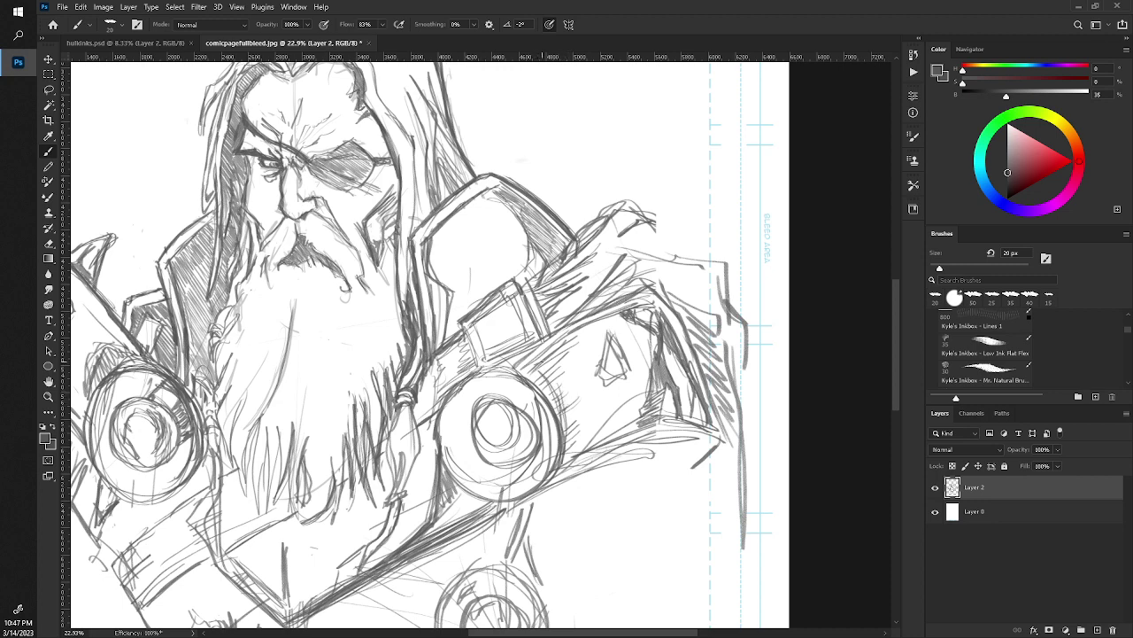
# Hatch shading across the cylinder top.
pyautogui.moveTo(555, 360)
pyautogui.mouseDown()
pyautogui.moveTo(540, 390)
pyautogui.moveTo(575, 331)
pyautogui.moveTo(537, 373)
pyautogui.mouseUp()
pyautogui.moveTo(562, 333); pyautogui.dragTo(511, 376)
pyautogui.moveTo(550, 348); pyautogui.dragTo(512, 376)
pyautogui.moveTo(554, 346)
pyautogui.mouseDown()
pyautogui.moveTo(522, 372)
pyautogui.moveTo(554, 423)
pyautogui.moveTo(554, 472)
pyautogui.mouseUp()
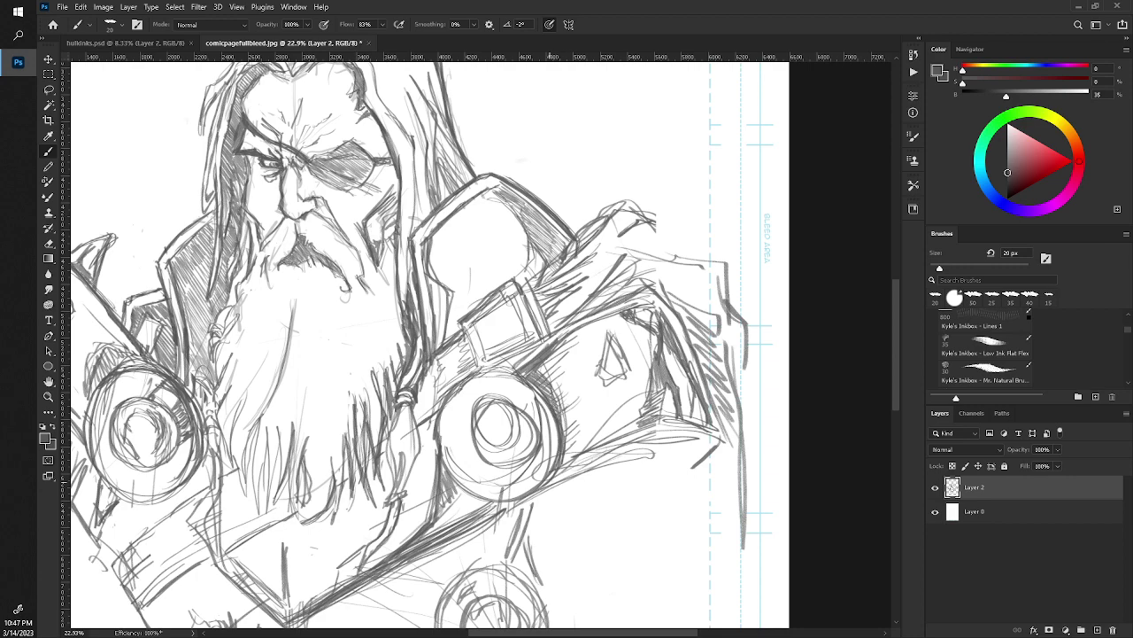
pyautogui.press('z')
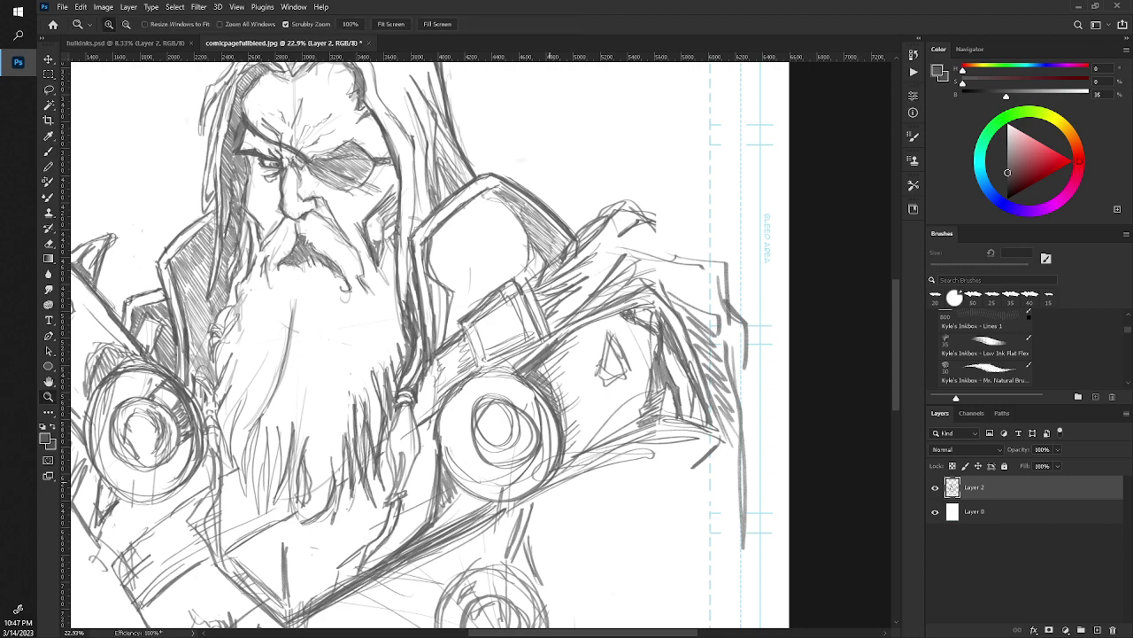
pyautogui.moveTo(479, 337); pyautogui.dragTo(416, 336)
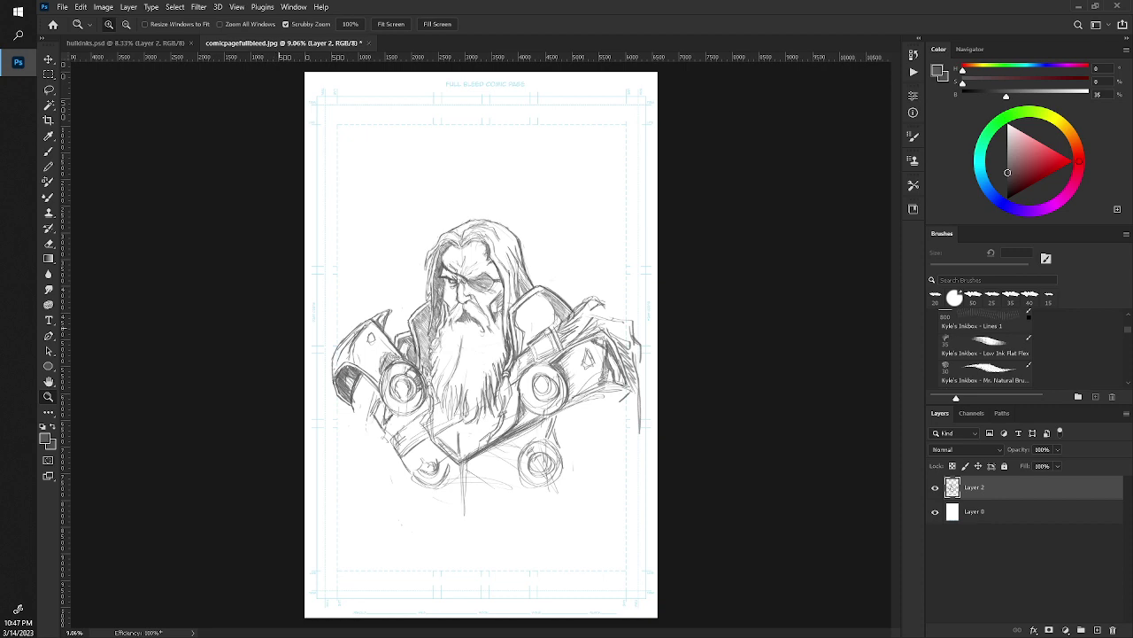
pyautogui.moveTo(328, 531); pyautogui.dragTo(350, 532)
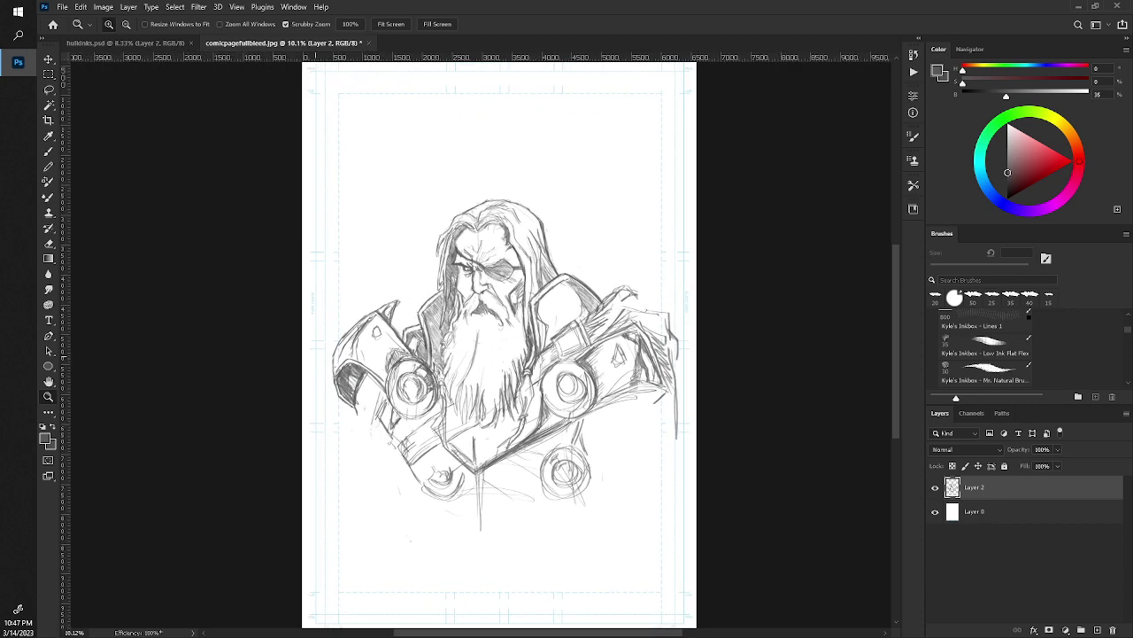
pyautogui.moveTo(324, 346); pyautogui.dragTo(311, 345)
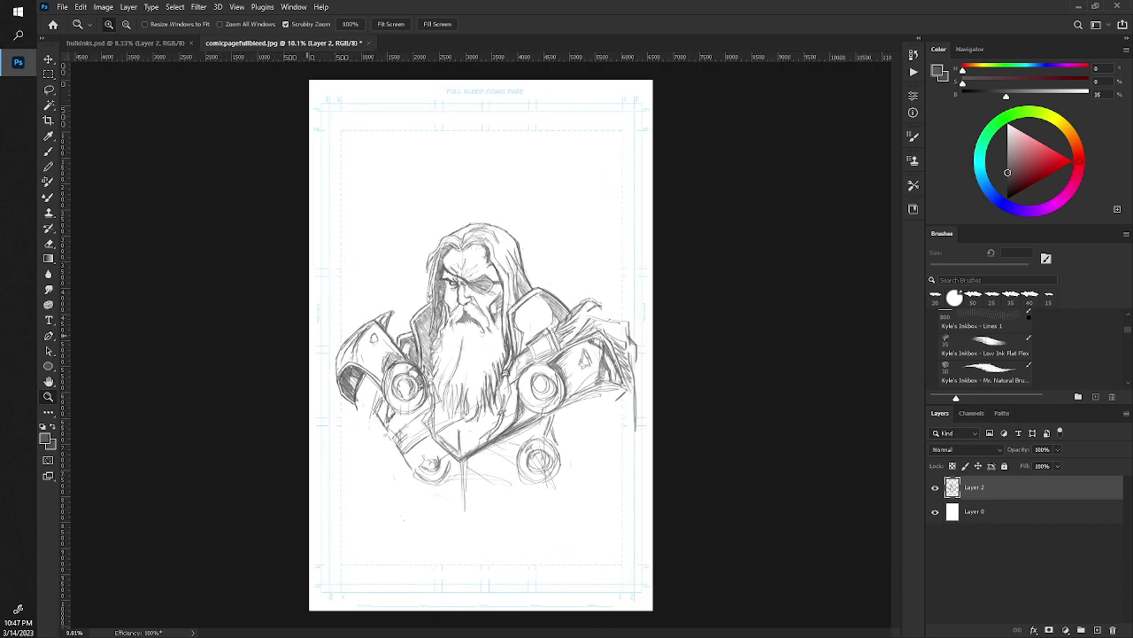
pyautogui.moveTo(438, 336); pyautogui.dragTo(505, 337)
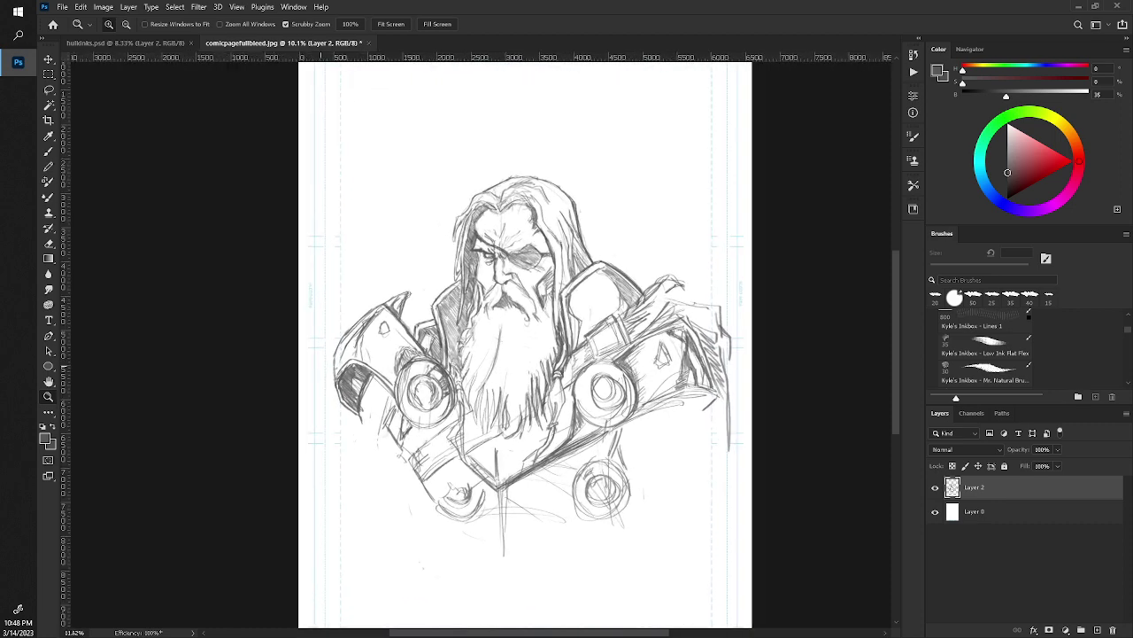
pyautogui.press('b')
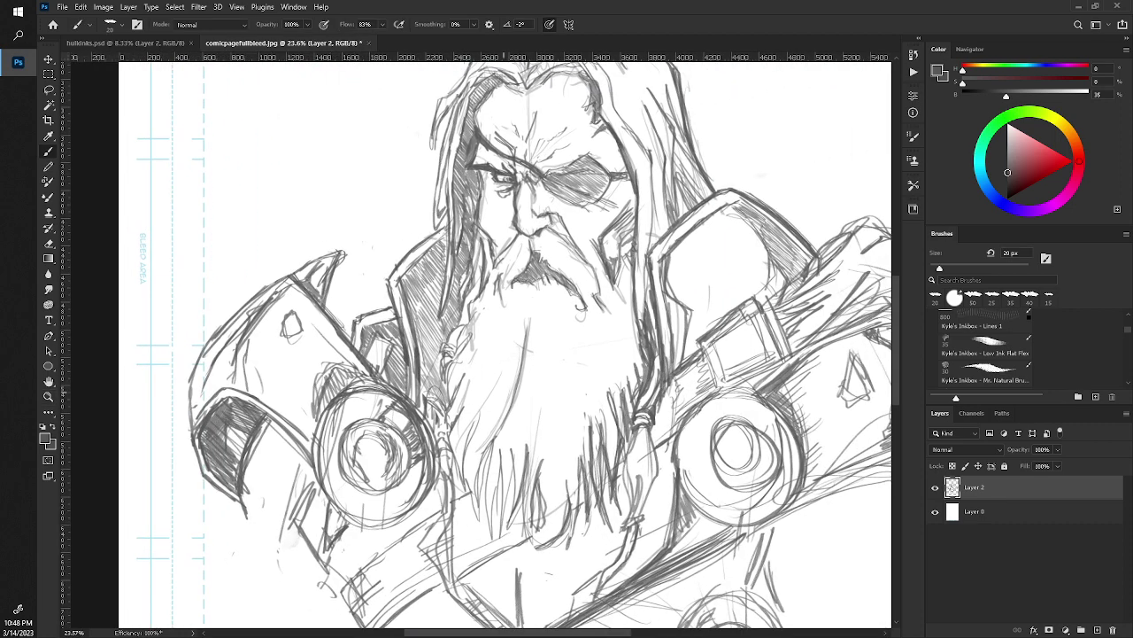
# Draw flowing pencil hair strokes down the middle of the lower beard.
pyautogui.moveTo(505, 373); pyautogui.dragTo(477, 434)
pyautogui.moveTo(492, 390)
pyautogui.mouseDown()
pyautogui.moveTo(463, 473)
pyautogui.moveTo(467, 519)
pyautogui.moveTo(460, 508)
pyautogui.mouseUp()
pyautogui.moveTo(480, 503); pyautogui.dragTo(467, 523)
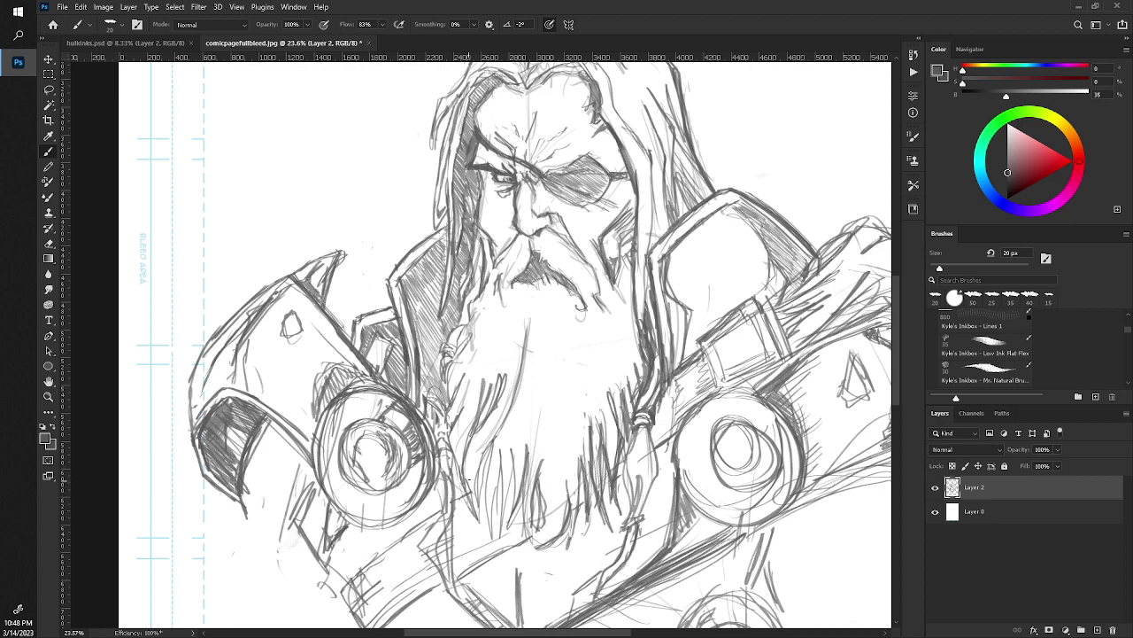
pyautogui.moveTo(477, 483); pyautogui.dragTo(475, 506)
pyautogui.moveTo(479, 457); pyautogui.dragTo(476, 477)
pyautogui.moveTo(481, 478); pyautogui.dragTo(471, 530)
pyautogui.moveTo(478, 458); pyautogui.dragTo(471, 499)
pyautogui.moveTo(485, 461)
pyautogui.mouseDown()
pyautogui.moveTo(489, 531)
pyautogui.moveTo(485, 512)
pyautogui.moveTo(496, 513)
pyautogui.mouseUp()
pyautogui.moveTo(501, 474); pyautogui.dragTo(501, 516)
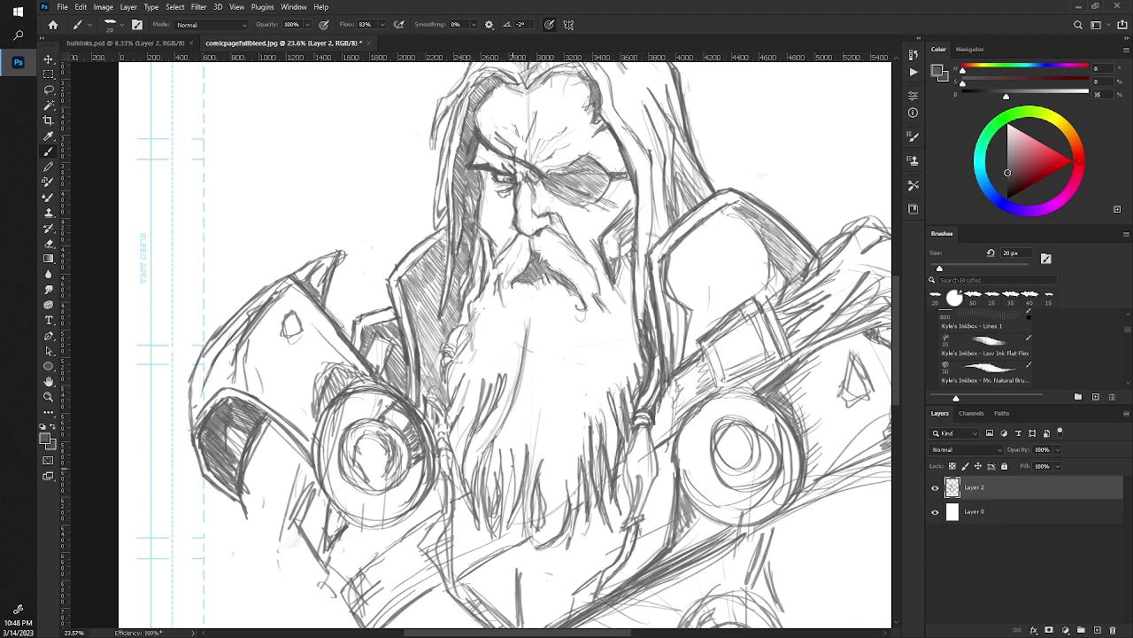
pyautogui.moveTo(512, 460)
pyautogui.mouseDown()
pyautogui.moveTo(500, 533)
pyautogui.moveTo(503, 520)
pyautogui.mouseUp()
pyautogui.moveTo(515, 473)
pyautogui.mouseDown()
pyautogui.moveTo(506, 516)
pyautogui.moveTo(521, 493)
pyautogui.mouseUp()
pyautogui.moveTo(526, 464)
pyautogui.mouseDown()
pyautogui.moveTo(517, 524)
pyautogui.moveTo(493, 524)
pyautogui.mouseUp()
# Add short hair strokes at the beard's tip and right side, then zoom out to the full page.
pyautogui.moveTo(494, 515)
pyautogui.mouseDown()
pyautogui.moveTo(487, 529)
pyautogui.moveTo(472, 517)
pyautogui.moveTo(452, 473)
pyautogui.moveTo(465, 508)
pyautogui.mouseUp()
pyautogui.moveTo(457, 459); pyautogui.dragTo(448, 476)
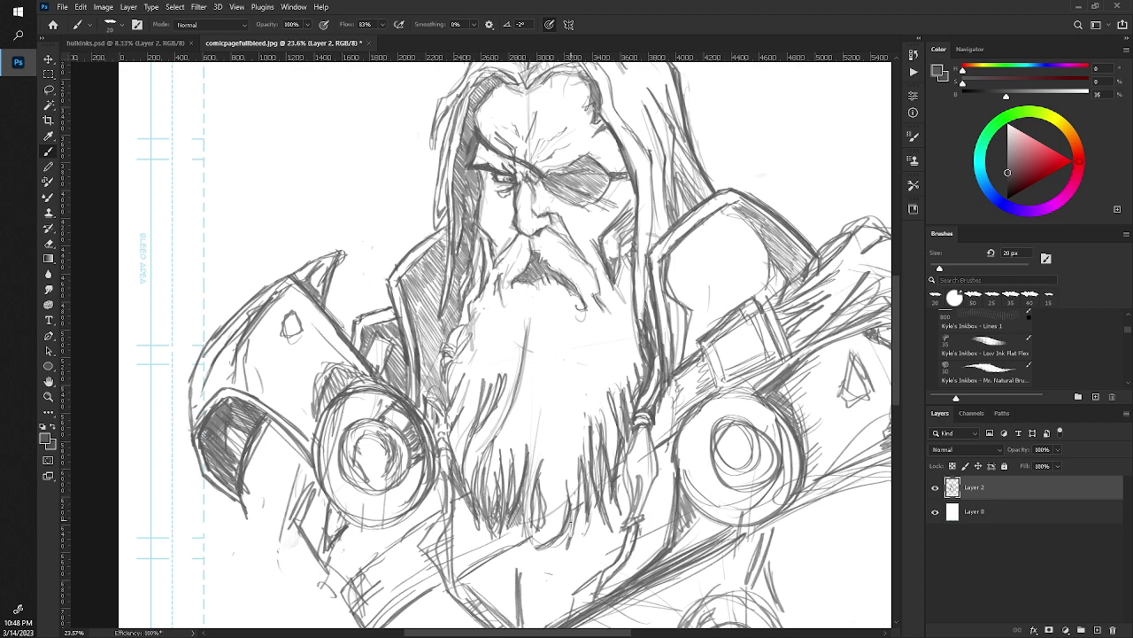
pyautogui.moveTo(572, 514); pyautogui.dragTo(567, 544)
pyautogui.moveTo(573, 506); pyautogui.dragTo(571, 535)
pyautogui.moveTo(584, 508)
pyautogui.mouseDown()
pyautogui.moveTo(576, 523)
pyautogui.moveTo(579, 491)
pyautogui.moveTo(593, 489)
pyautogui.moveTo(591, 501)
pyautogui.moveTo(594, 485)
pyautogui.moveTo(596, 496)
pyautogui.mouseUp()
pyautogui.moveTo(608, 464)
pyautogui.mouseDown()
pyautogui.moveTo(605, 492)
pyautogui.moveTo(603, 478)
pyautogui.moveTo(617, 475)
pyautogui.mouseUp()
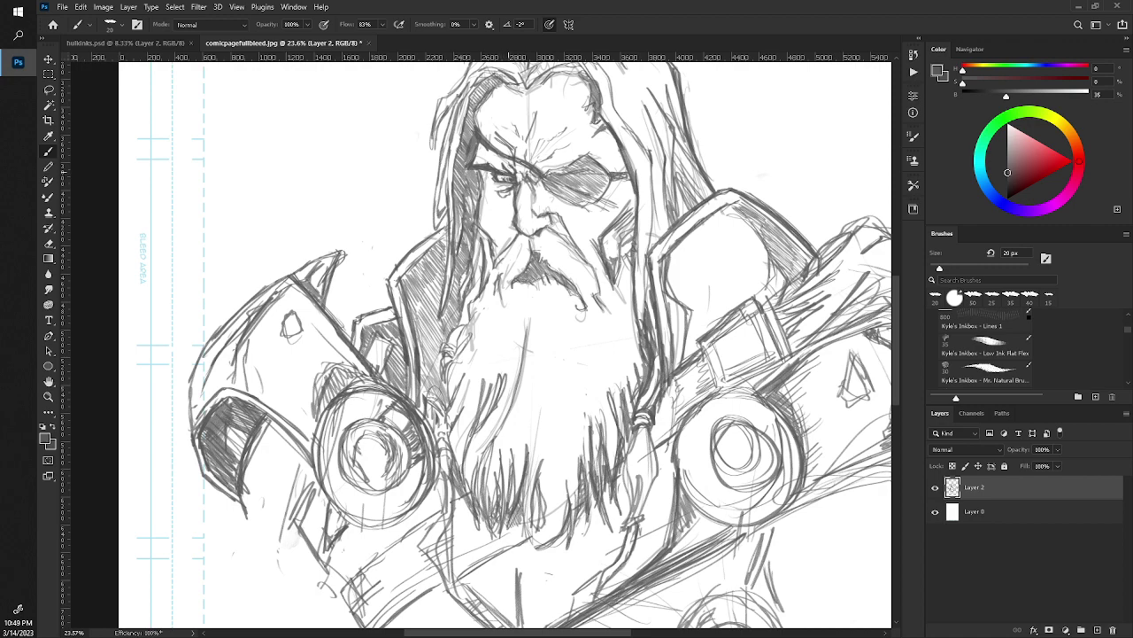
pyautogui.press('z')
pyautogui.scroll(-5, 473, 261)
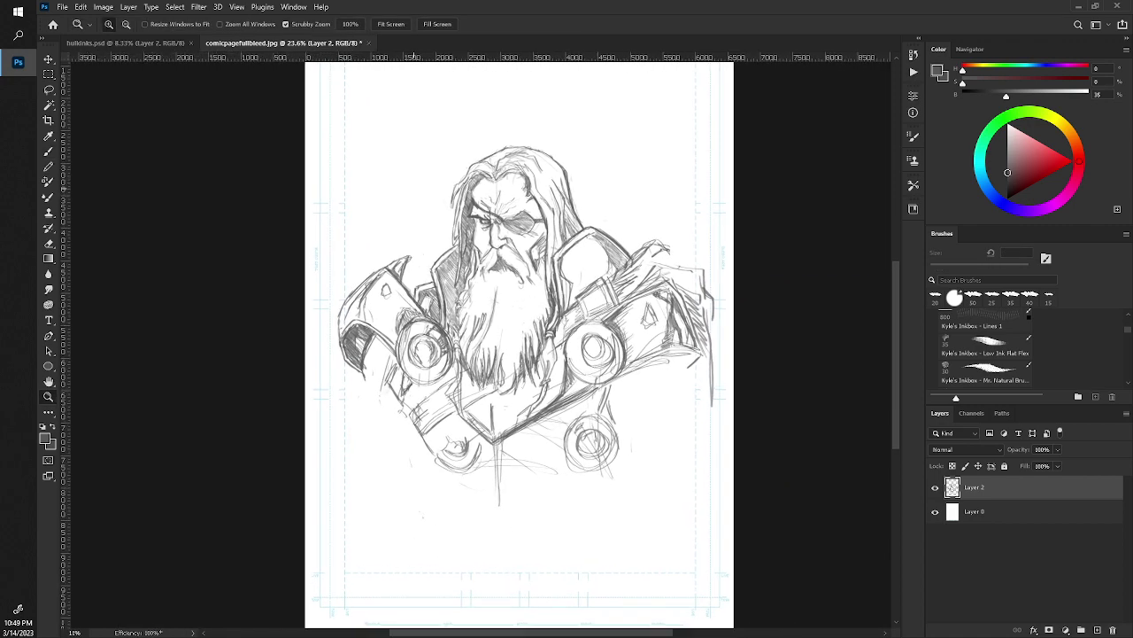
pyautogui.scroll(5, 509, 265)
pyautogui.press('b')
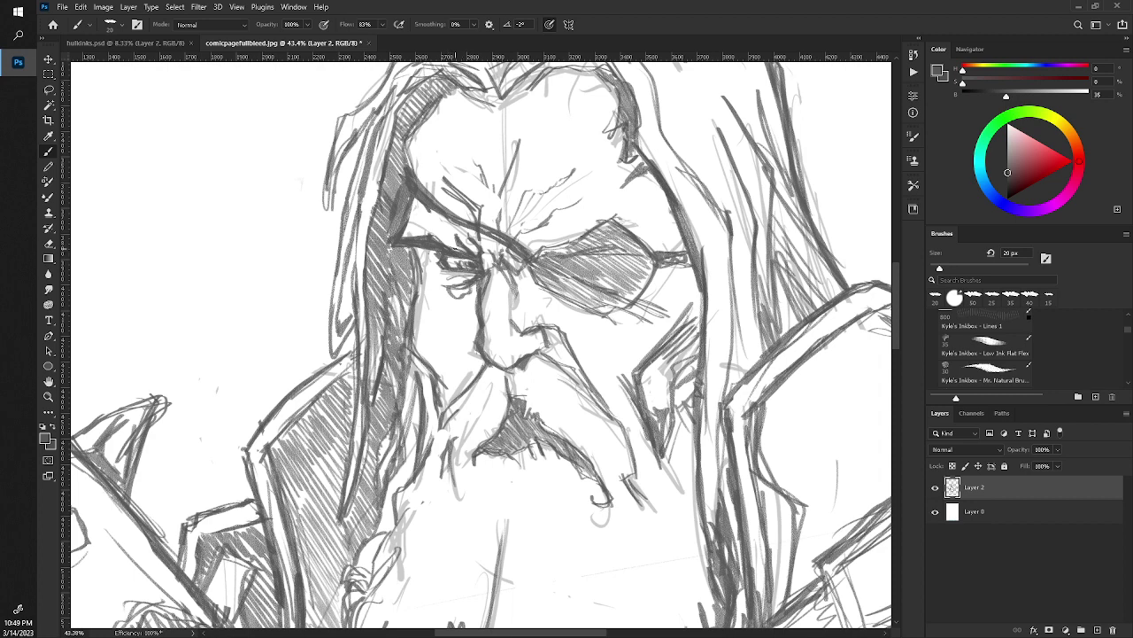
pyautogui.press('e')
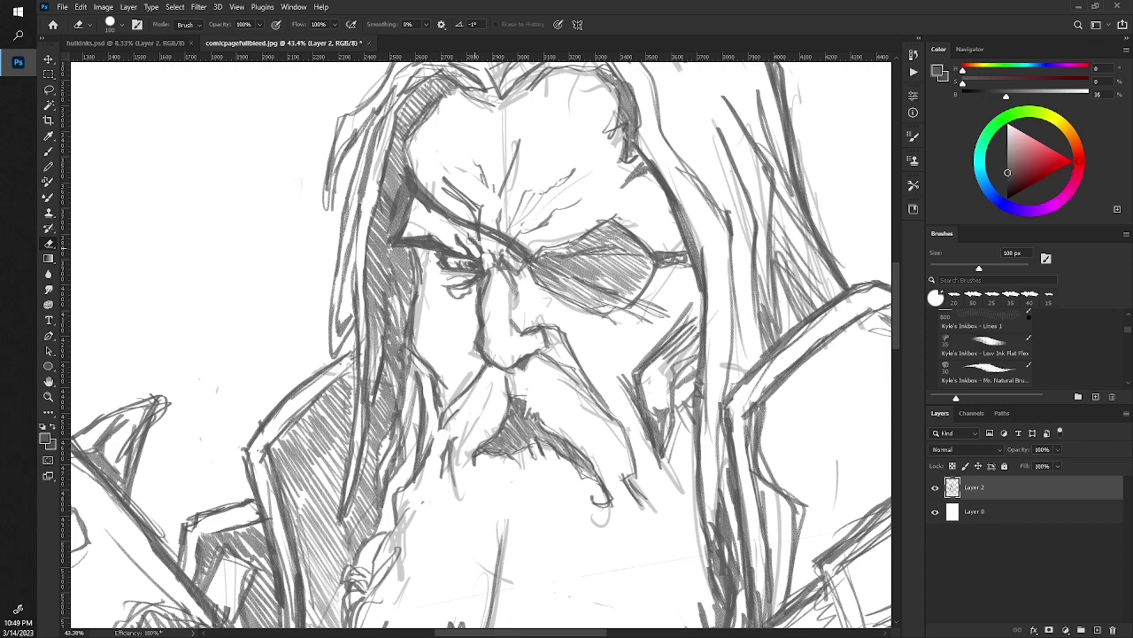
pyautogui.press('z')
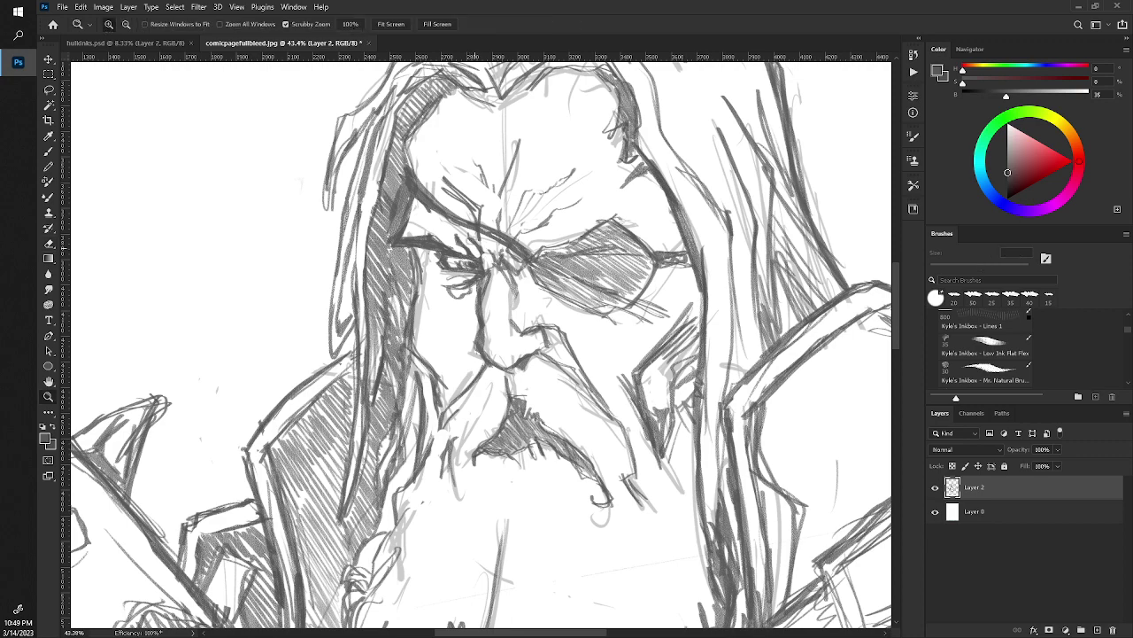
pyautogui.moveTo(496, 336); pyautogui.dragTo(335, 337)
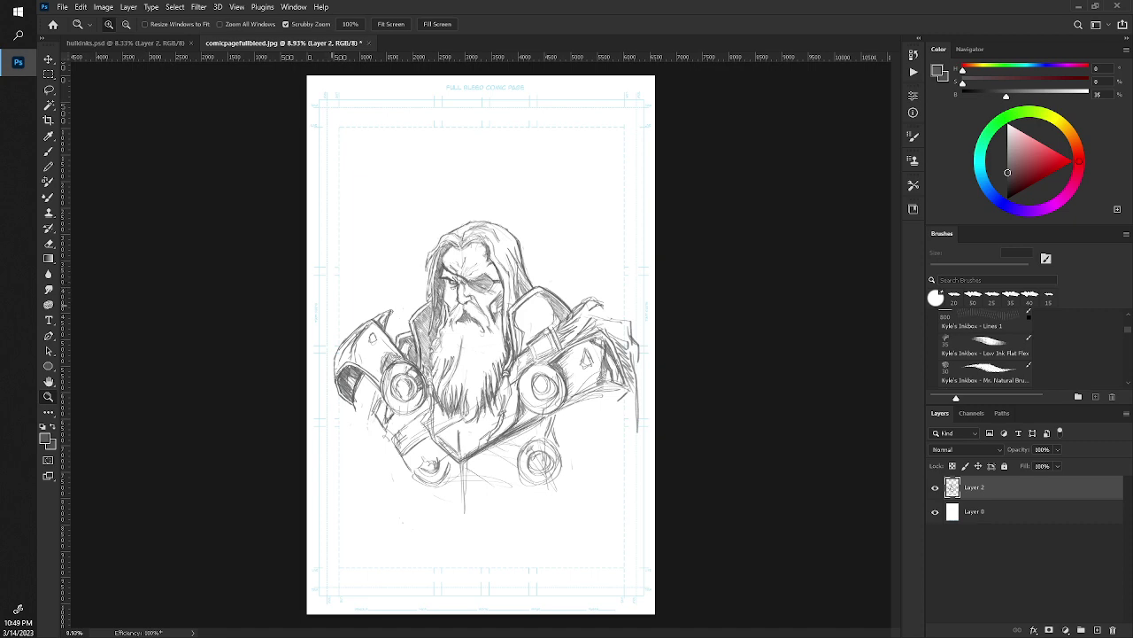
pyautogui.scroll(5, 346, 337)
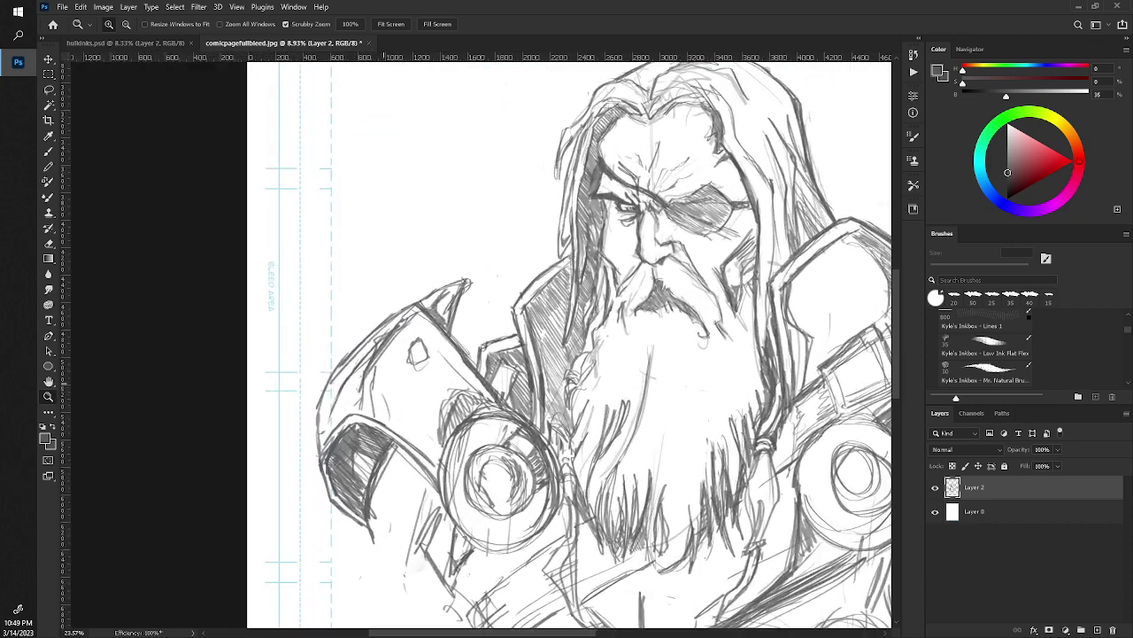
pyautogui.press('e')
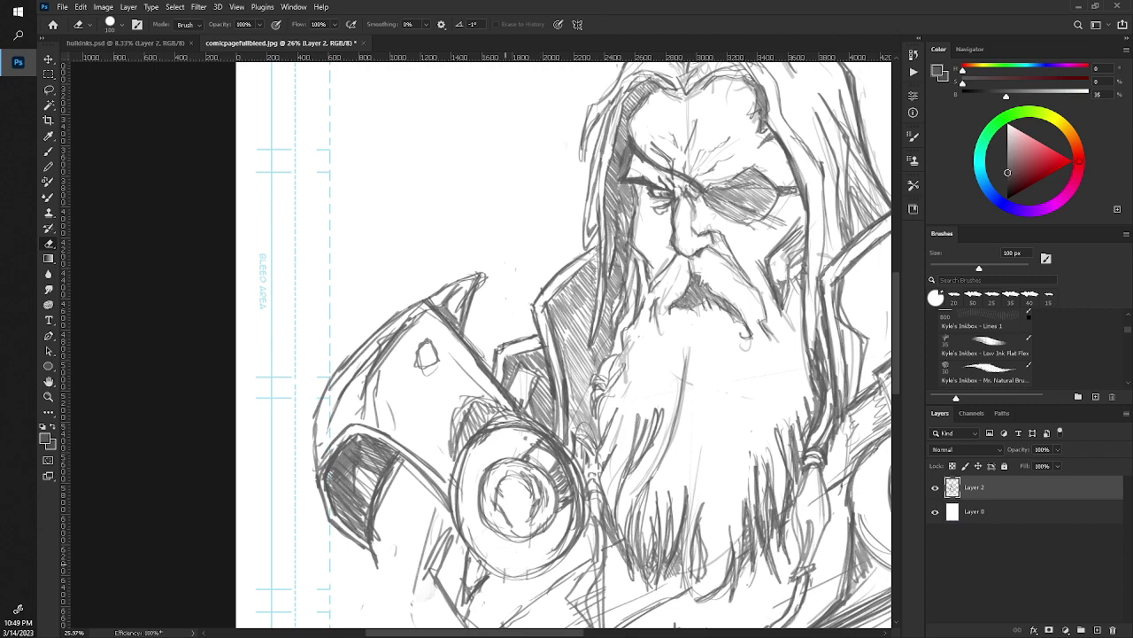
pyautogui.press('z')
pyautogui.moveTo(445, 359); pyautogui.dragTo(385, 309)
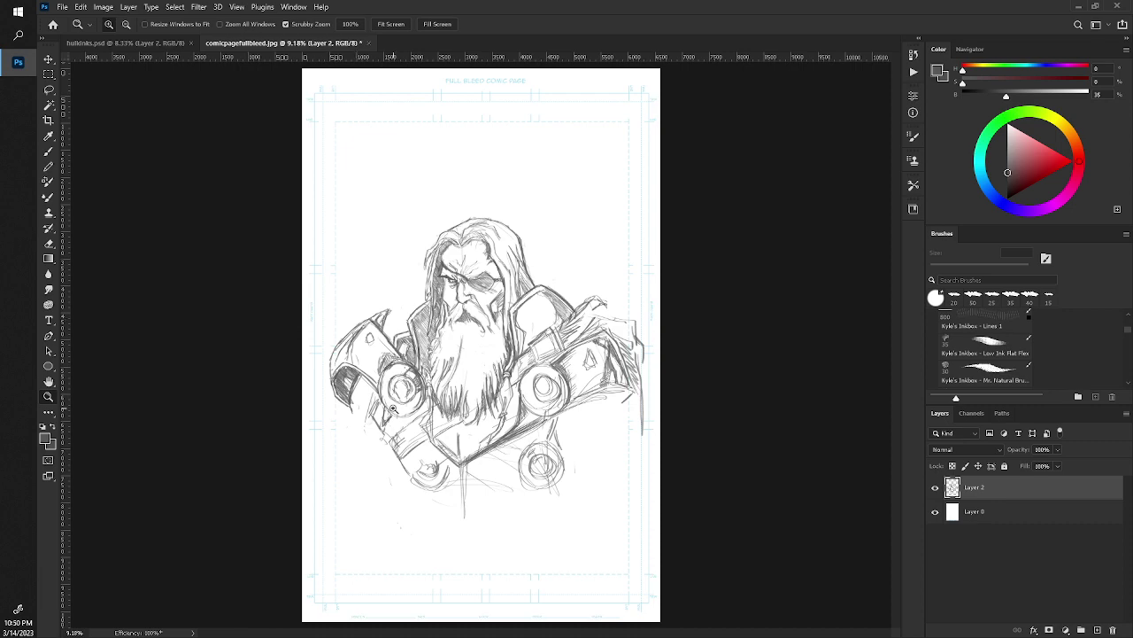
# Zoom in near the left shoulder and lasso-select the small circle sketch below it.
pyautogui.click(395, 410)
pyautogui.press('b')
pyautogui.scroll(-2, 395, 409)
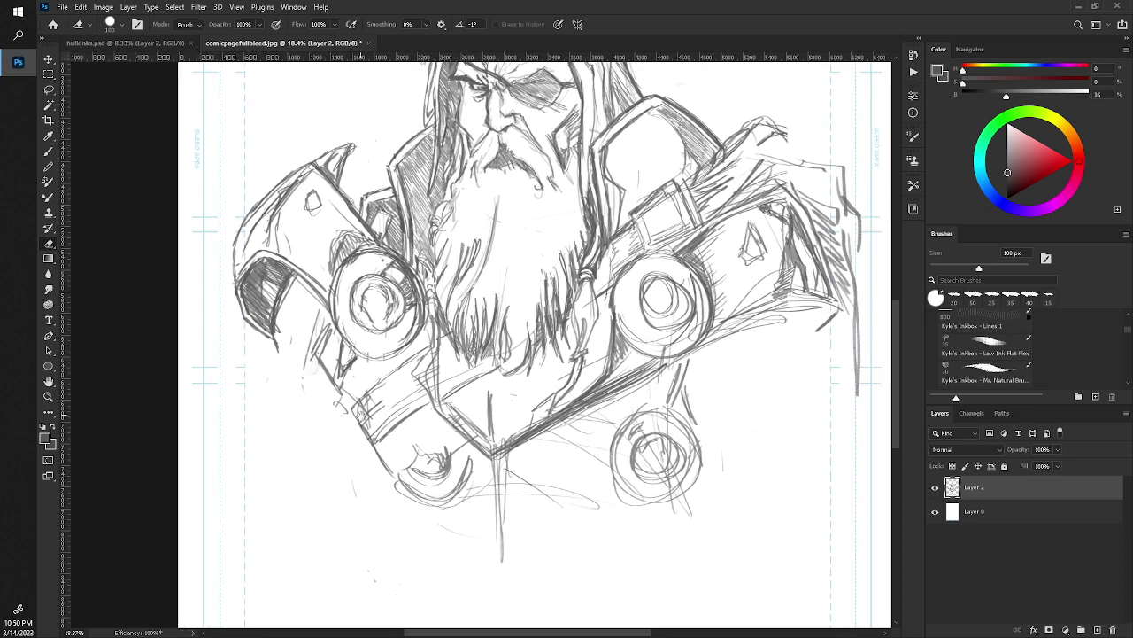
pyautogui.press('l')
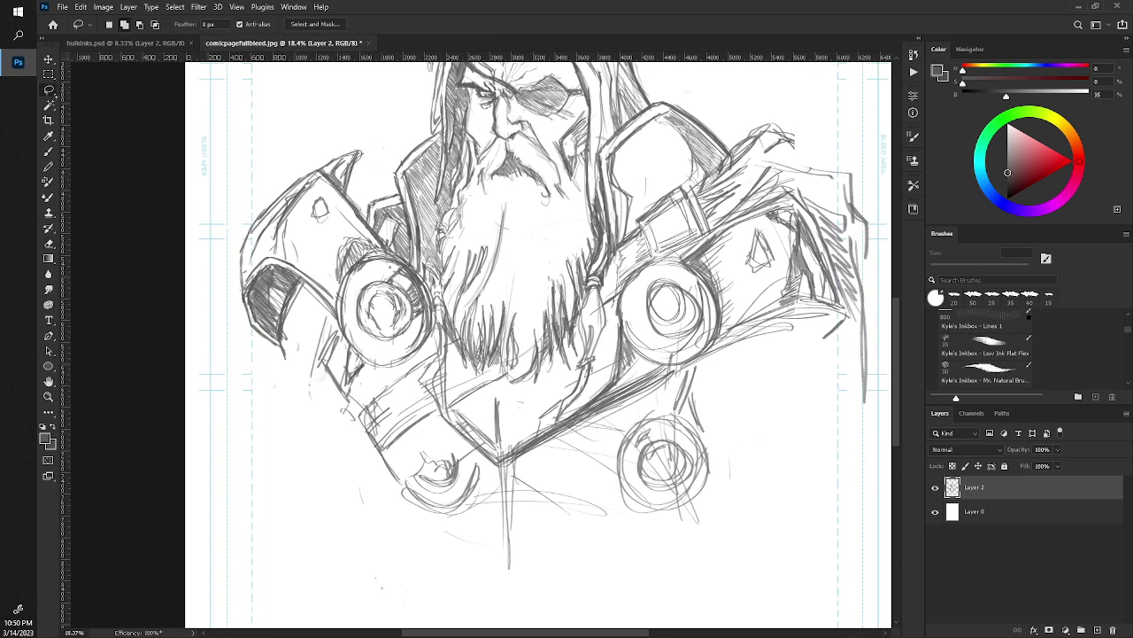
pyautogui.moveTo(407, 462); pyautogui.dragTo(395, 478)
# Move the circle sketch down and to the right, deselect, and zoom out to the full page.
pyautogui.press('v')
pyautogui.moveTo(454, 477); pyautogui.dragTo(432, 455)
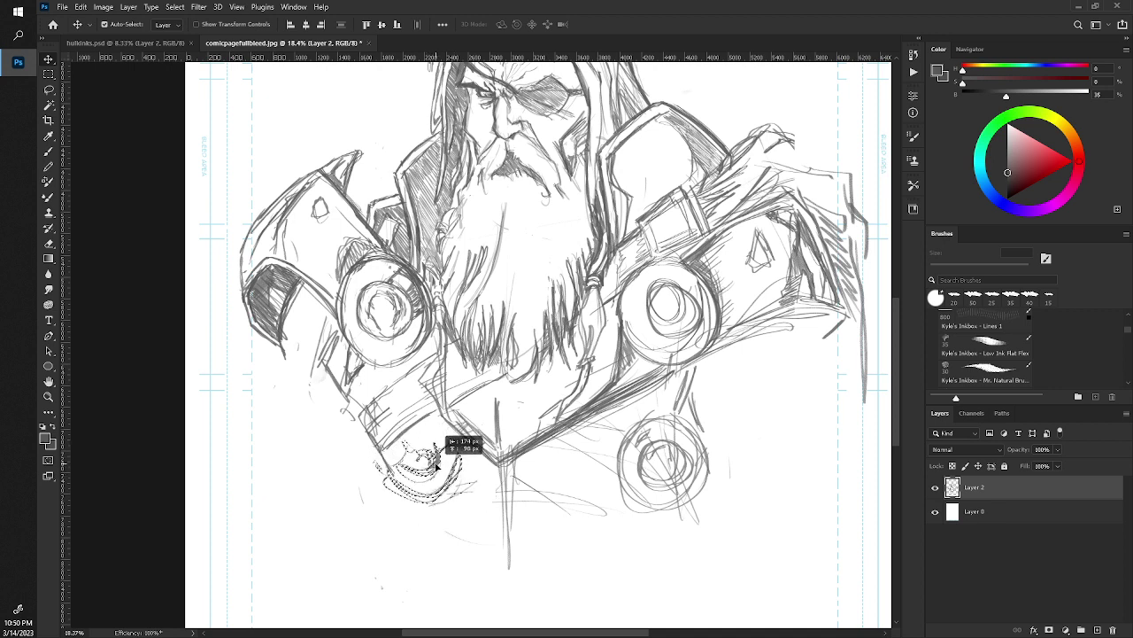
pyautogui.moveTo(433, 454); pyautogui.dragTo(436, 468)
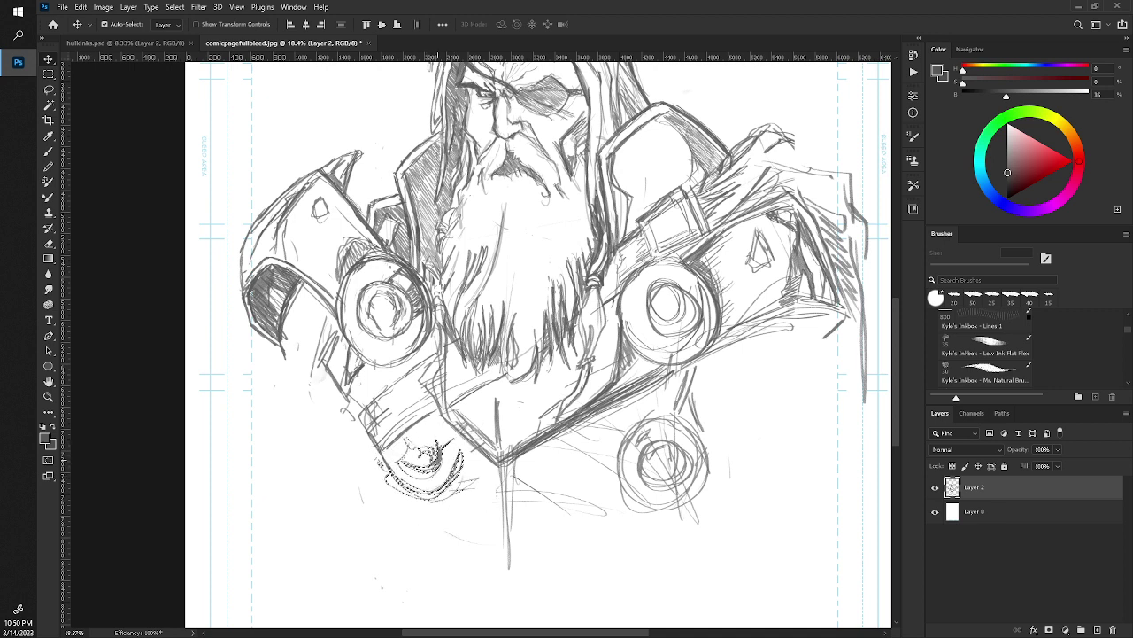
pyautogui.hotkey('ctrl', 'd')
pyautogui.press('b')
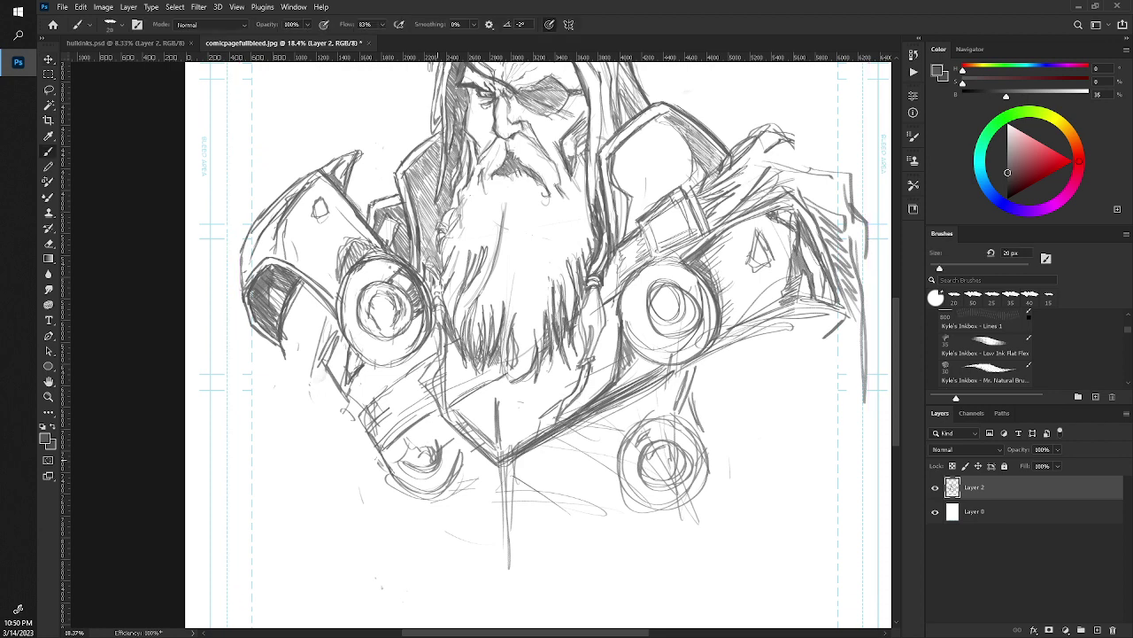
pyautogui.press('z')
pyautogui.scroll(-3, 326, 321)
# Zoom in on the face and hatch the lower-left edge of the beard.
pyautogui.scroll(-1, 326, 321)
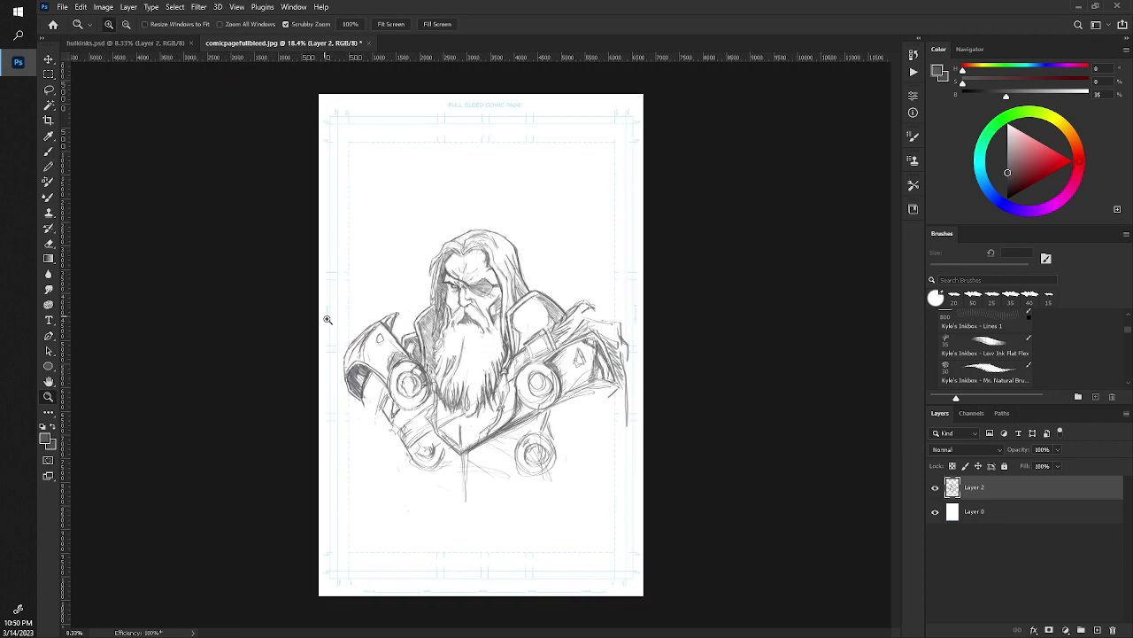
pyautogui.scroll(1, 326, 321)
pyautogui.scroll(1, 325, 320)
pyautogui.scroll(1, 328, 328)
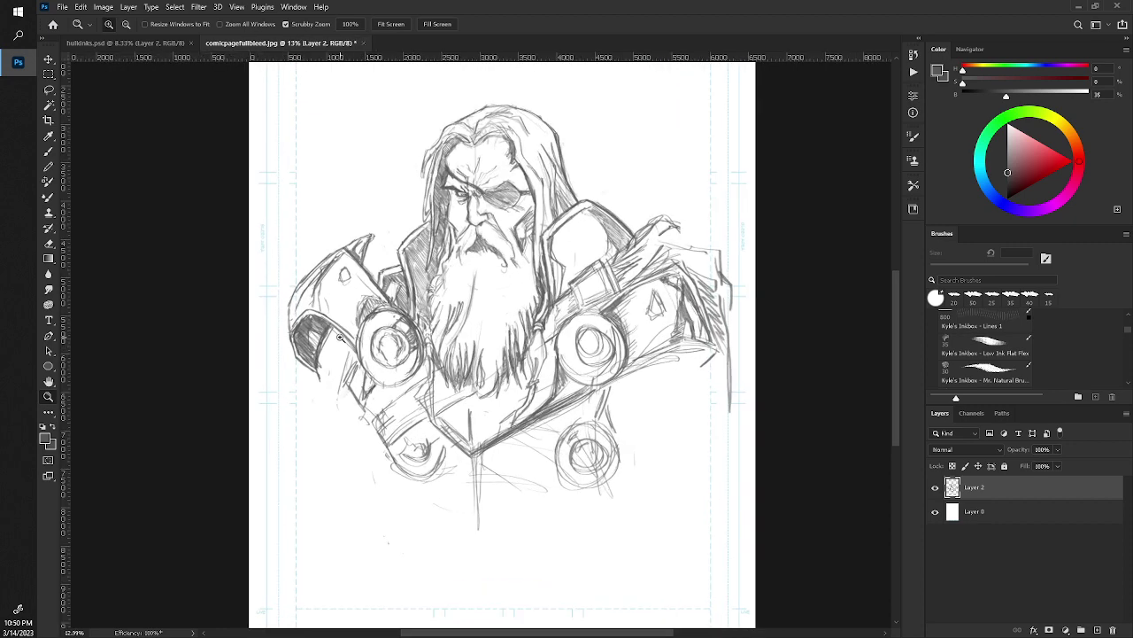
pyautogui.scroll(1, 335, 341)
pyautogui.scroll(1, 336, 341)
pyautogui.press('b')
pyautogui.scroll(1, 328, 380)
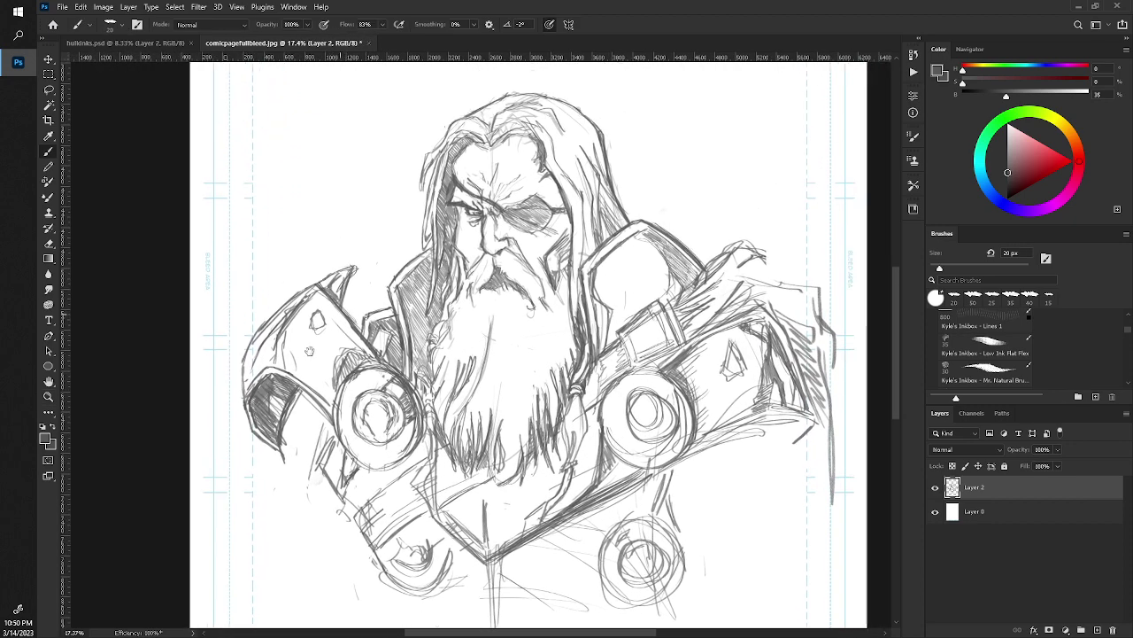
pyautogui.scroll(2, 317, 425)
pyautogui.scroll(2, 317, 433)
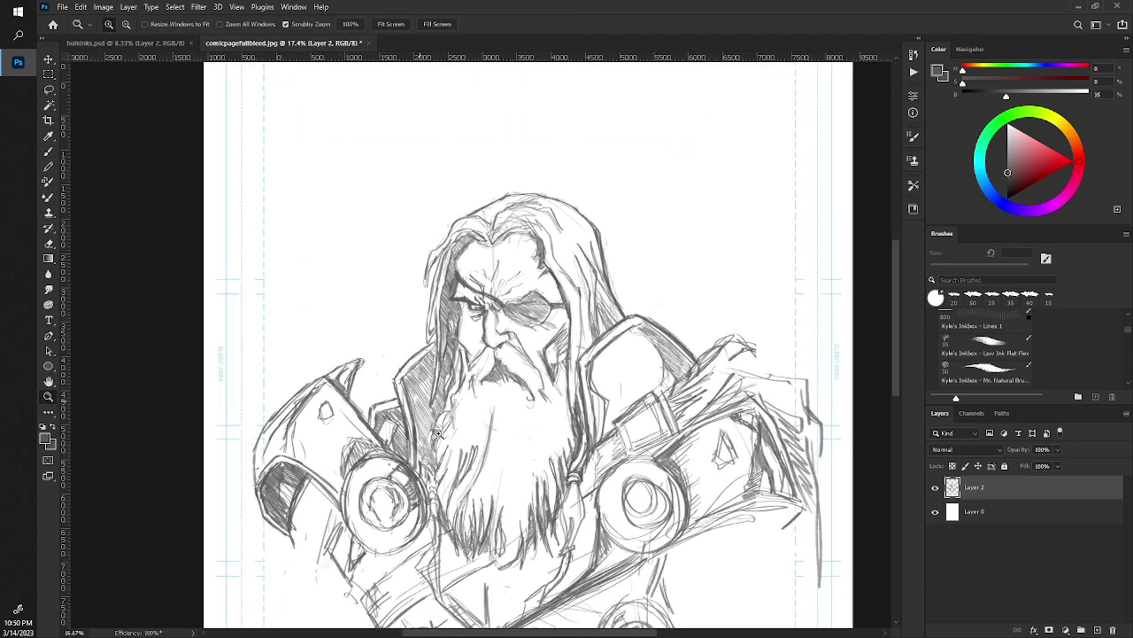
pyautogui.scroll(3, 442, 450)
pyautogui.moveTo(407, 464); pyautogui.dragTo(422, 489)
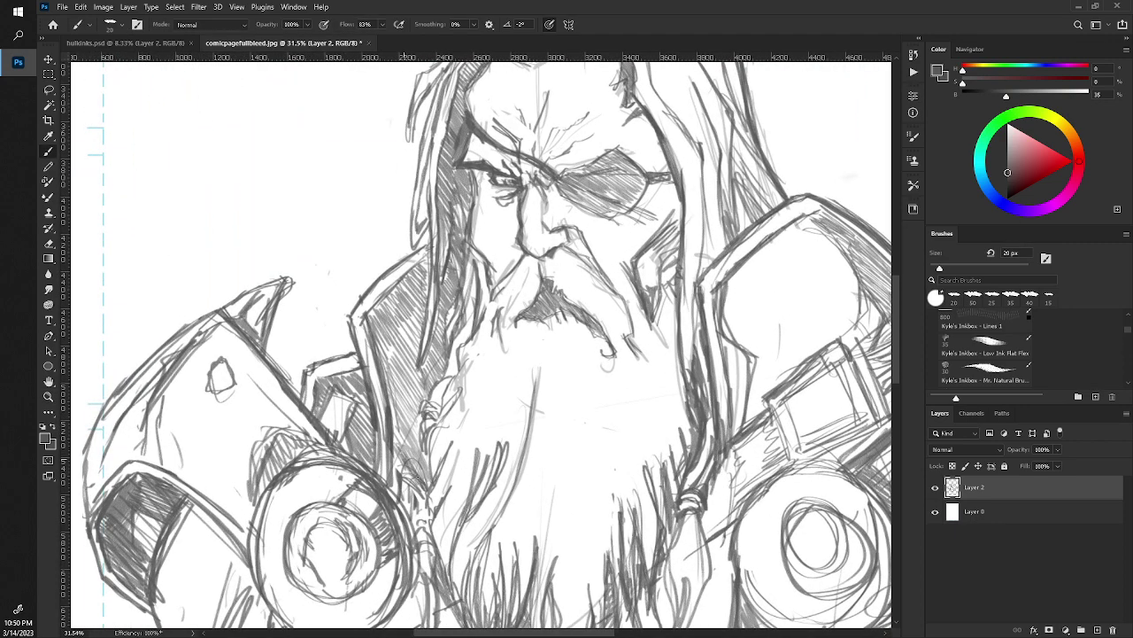
pyautogui.moveTo(400, 442); pyautogui.dragTo(431, 478)
pyautogui.moveTo(393, 418)
pyautogui.mouseDown()
pyautogui.moveTo(424, 452)
pyautogui.moveTo(395, 405)
pyautogui.mouseUp()
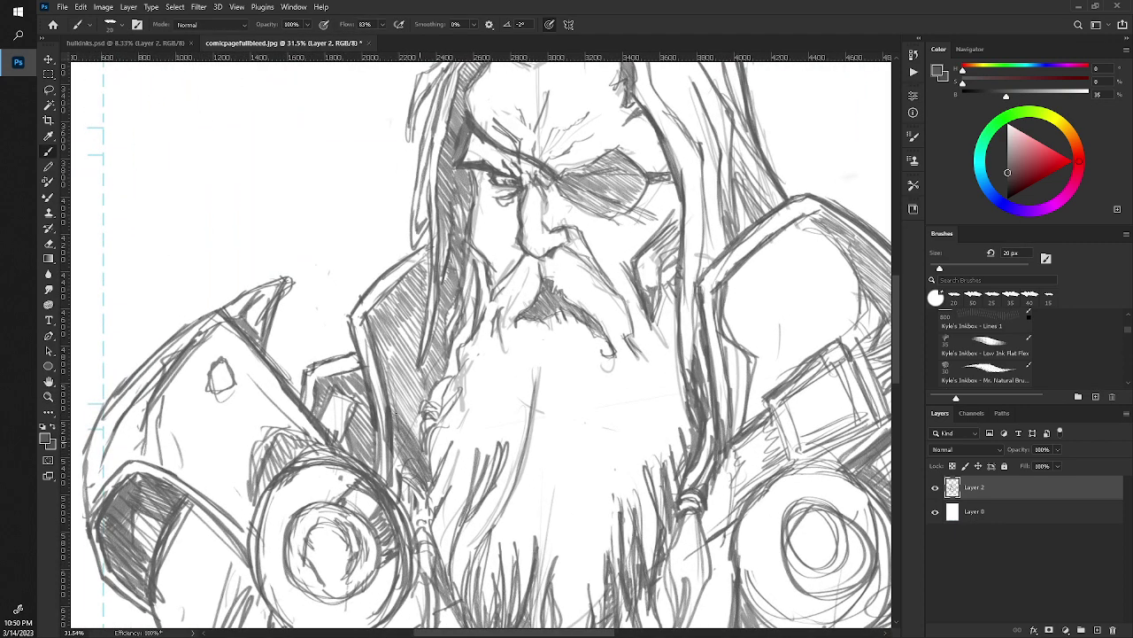
# Extend dark hatching up the cloak left of the beard.
pyautogui.moveTo(421, 443); pyautogui.dragTo(388, 383)
pyautogui.moveTo(423, 423)
pyautogui.mouseDown()
pyautogui.moveTo(395, 371)
pyautogui.moveTo(430, 347)
pyautogui.mouseUp()
pyautogui.moveTo(399, 390); pyautogui.dragTo(376, 324)
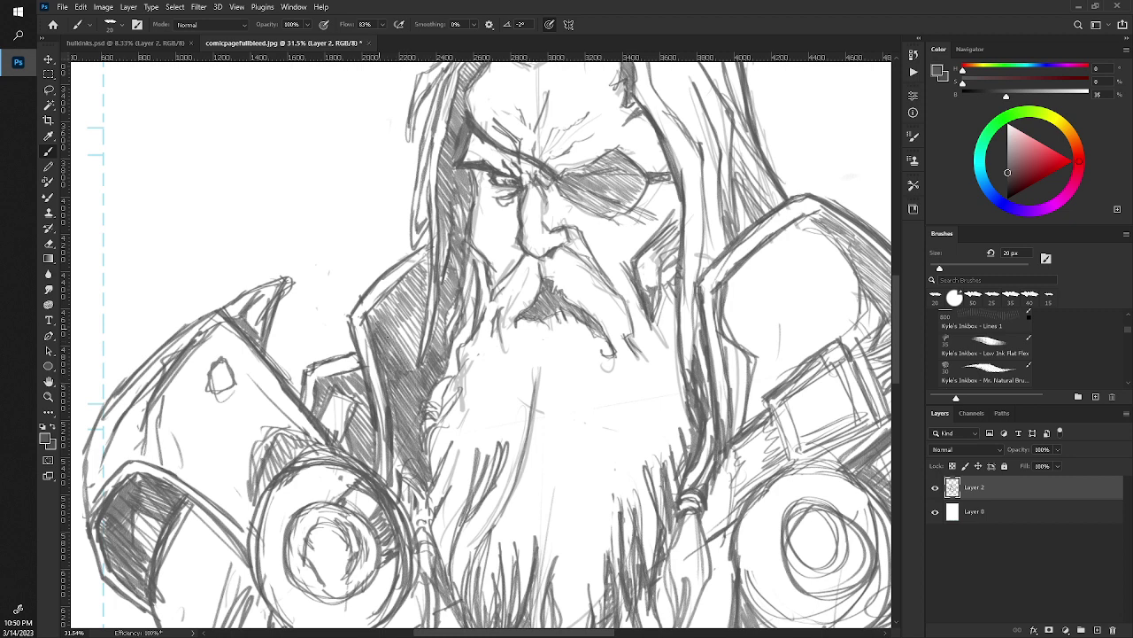
pyautogui.moveTo(415, 367)
pyautogui.mouseDown()
pyautogui.moveTo(377, 315)
pyautogui.moveTo(386, 303)
pyautogui.mouseUp()
pyautogui.moveTo(422, 343); pyautogui.dragTo(394, 295)
pyautogui.moveTo(425, 322)
pyautogui.mouseDown()
pyautogui.moveTo(393, 289)
pyautogui.moveTo(413, 313)
pyautogui.moveTo(412, 367)
pyautogui.mouseUp()
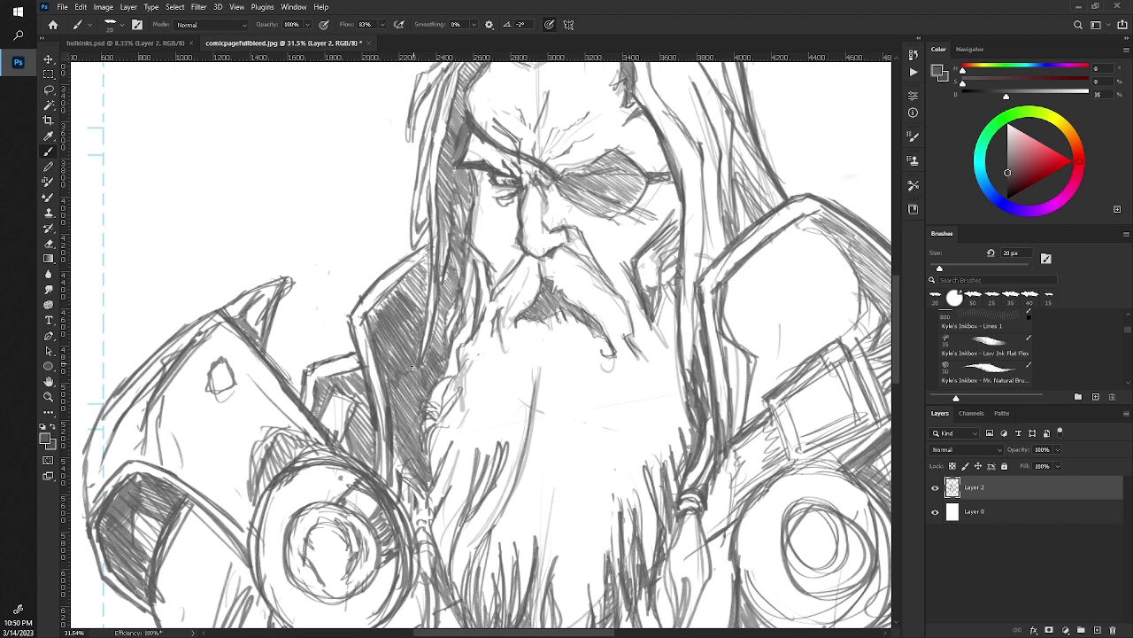
pyautogui.moveTo(424, 264); pyautogui.dragTo(386, 305)
pyautogui.moveTo(409, 278); pyautogui.dragTo(374, 312)
pyautogui.moveTo(379, 304); pyautogui.dragTo(370, 319)
pyautogui.moveTo(421, 291)
pyautogui.mouseDown()
pyautogui.moveTo(406, 314)
pyautogui.moveTo(425, 284)
pyautogui.moveTo(409, 284)
pyautogui.mouseUp()
# Add short pencil strokes along the cloak edge beside the beard.
pyautogui.moveTo(423, 260)
pyautogui.mouseDown()
pyautogui.moveTo(415, 276)
pyautogui.moveTo(428, 358)
pyautogui.mouseUp()
pyautogui.moveTo(441, 292)
pyautogui.mouseDown()
pyautogui.moveTo(432, 333)
pyautogui.moveTo(436, 301)
pyautogui.mouseUp()
pyautogui.moveTo(439, 297); pyautogui.dragTo(437, 340)
pyautogui.moveTo(446, 307); pyautogui.dragTo(439, 342)
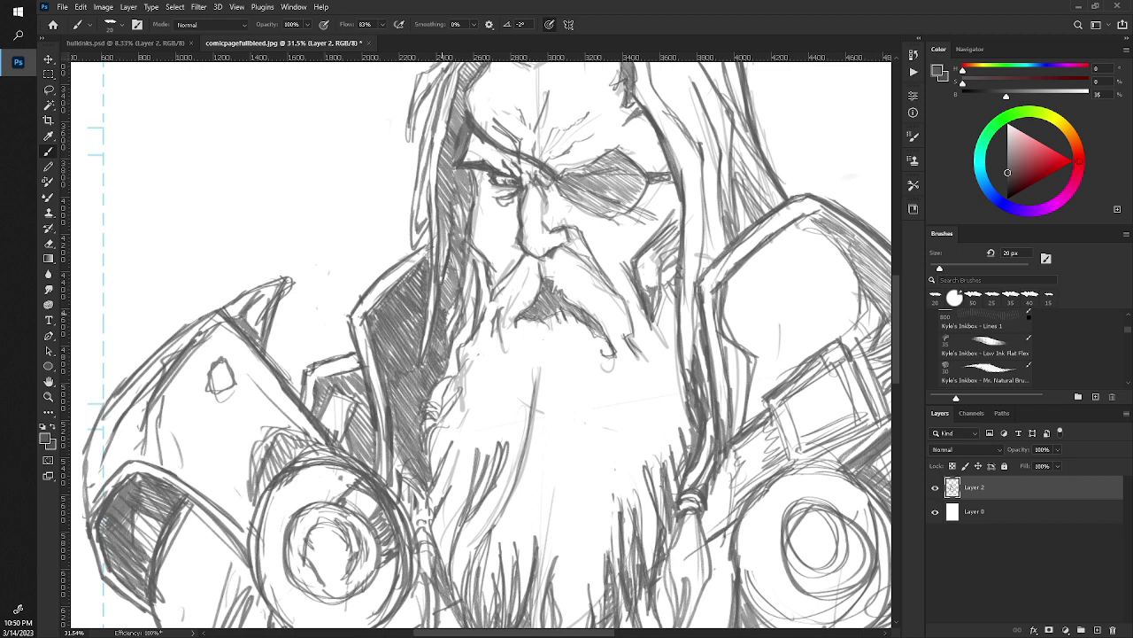
pyautogui.moveTo(451, 290); pyautogui.dragTo(441, 308)
pyautogui.moveTo(448, 275)
pyautogui.mouseDown()
pyautogui.moveTo(441, 303)
pyautogui.moveTo(442, 290)
pyautogui.mouseUp()
pyautogui.moveTo(451, 259); pyautogui.dragTo(449, 306)
pyautogui.moveTo(455, 300); pyautogui.dragTo(448, 315)
# Hatch the hair left of the face, working upward.
pyautogui.scroll(3, 478, 345)
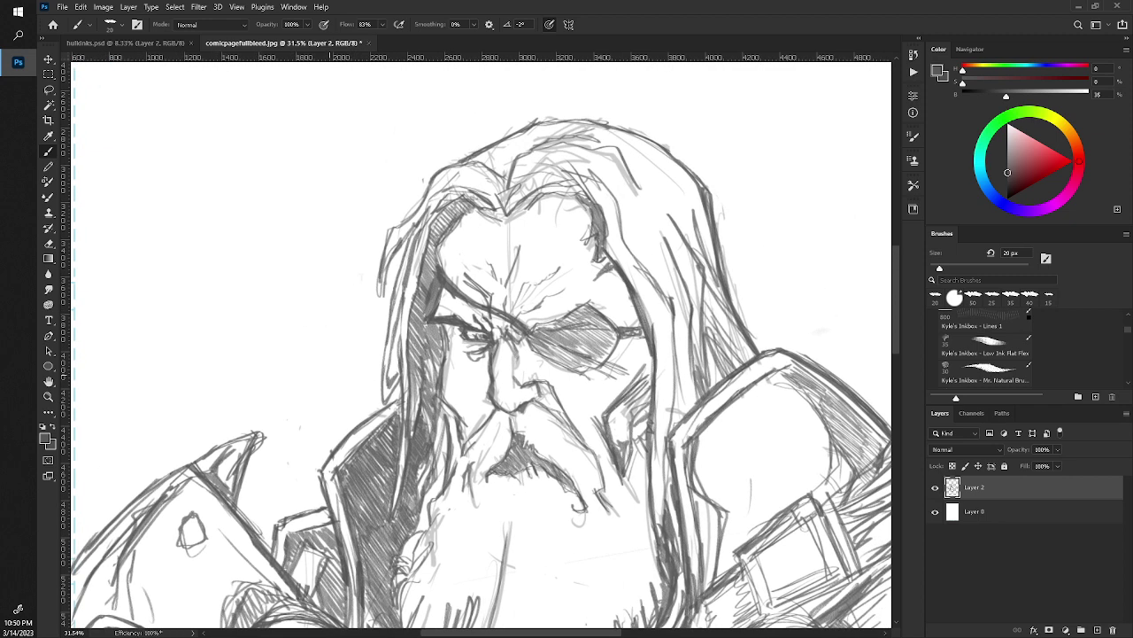
pyautogui.moveTo(434, 385)
pyautogui.mouseDown()
pyautogui.moveTo(423, 413)
pyautogui.moveTo(421, 399)
pyautogui.mouseUp()
pyautogui.moveTo(436, 360)
pyautogui.mouseDown()
pyautogui.moveTo(421, 389)
pyautogui.moveTo(436, 340)
pyautogui.mouseUp()
pyautogui.moveTo(445, 351)
pyautogui.mouseDown()
pyautogui.moveTo(410, 404)
pyautogui.moveTo(411, 368)
pyautogui.mouseUp()
pyautogui.moveTo(425, 330)
pyautogui.mouseDown()
pyautogui.moveTo(411, 352)
pyautogui.moveTo(411, 329)
pyautogui.mouseUp()
pyautogui.moveTo(432, 293)
pyautogui.mouseDown()
pyautogui.moveTo(416, 310)
pyautogui.moveTo(423, 289)
pyautogui.mouseUp()
pyautogui.moveTo(439, 260); pyautogui.dragTo(421, 285)
# Continue the hair hatching up to the top-left of the forehead.
pyautogui.moveTo(436, 266); pyautogui.dragTo(423, 269)
pyautogui.moveTo(436, 246); pyautogui.dragTo(427, 261)
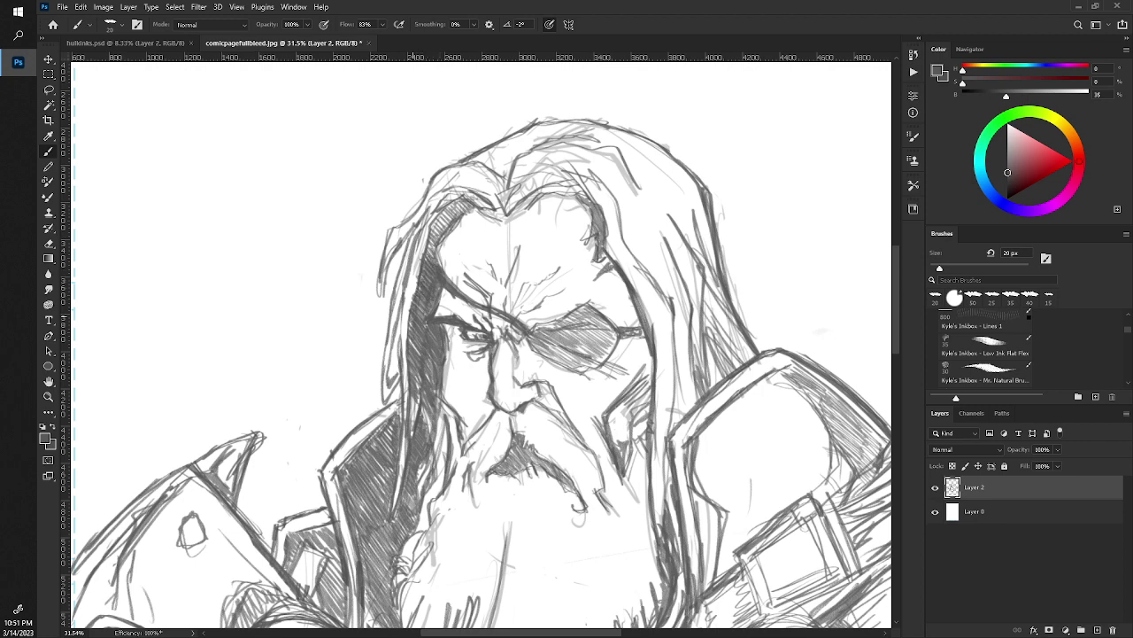
pyautogui.moveTo(414, 312); pyautogui.dragTo(407, 337)
pyautogui.moveTo(439, 227); pyautogui.dragTo(425, 262)
pyautogui.moveTo(439, 221); pyautogui.dragTo(425, 257)
pyautogui.moveTo(445, 216); pyautogui.dragTo(426, 238)
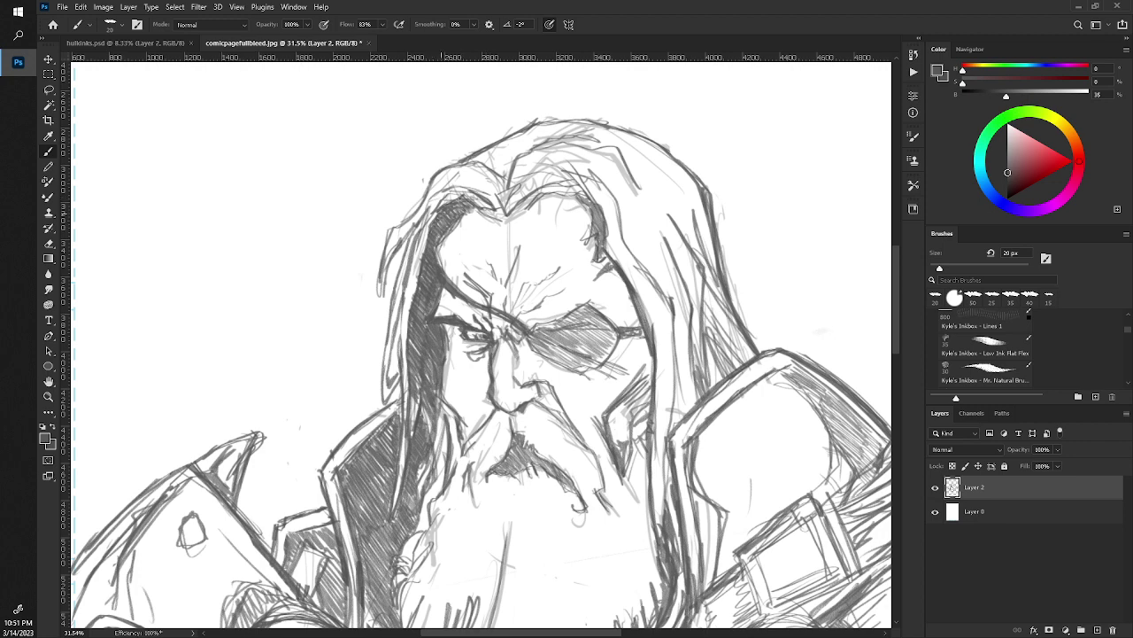
# Lighten some hatching in the top-left hair with the Eraser, then zoom in on the figure.
pyautogui.press('e')
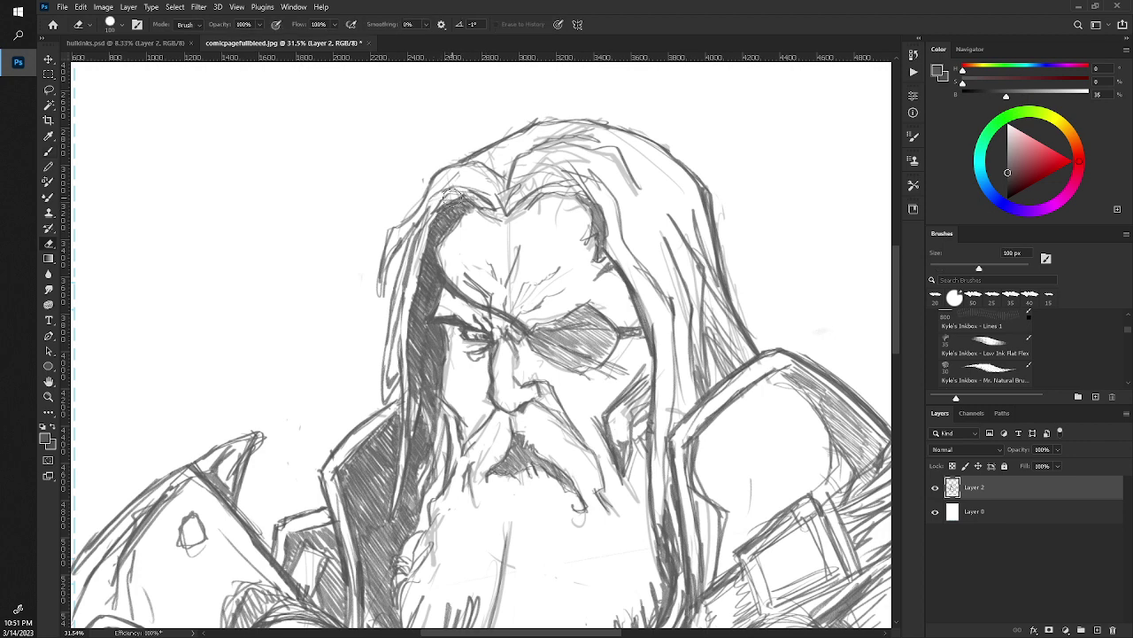
pyautogui.moveTo(457, 196)
pyautogui.mouseDown()
pyautogui.moveTo(428, 221)
pyautogui.moveTo(354, 214)
pyautogui.mouseUp()
pyautogui.press('z')
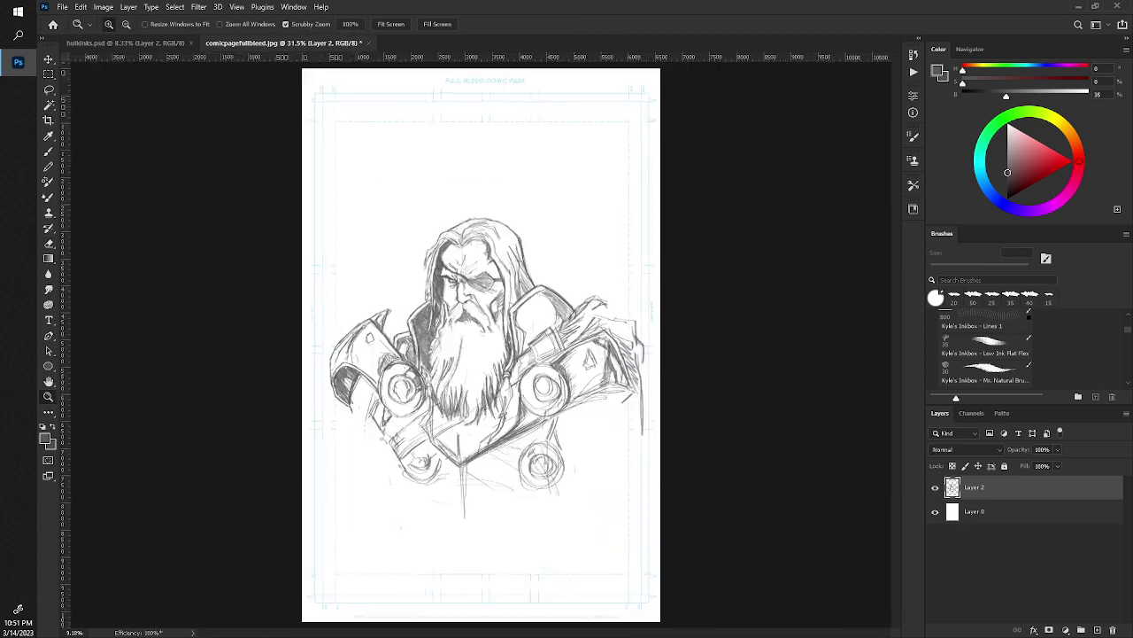
pyautogui.press('e')
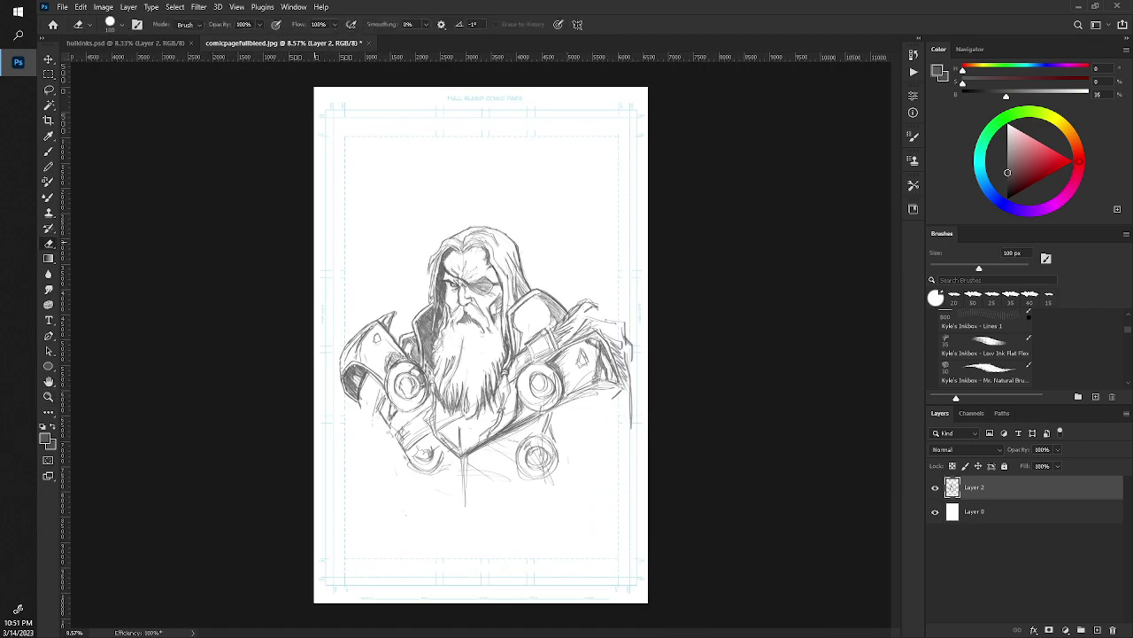
pyautogui.moveTo(397, 454); pyautogui.dragTo(443, 454)
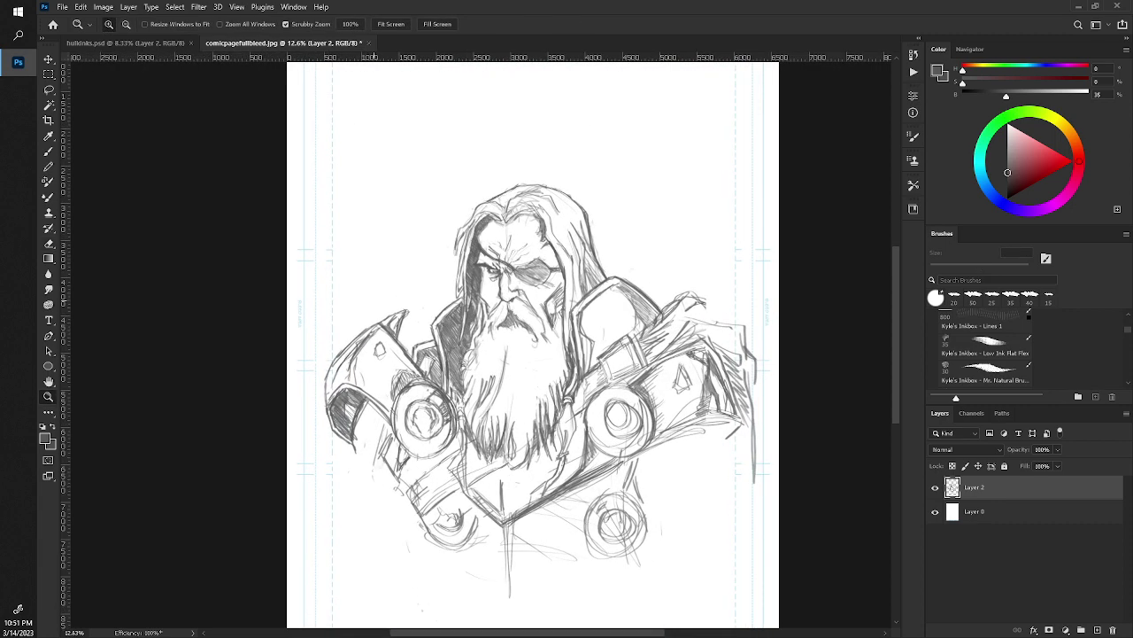
pyautogui.moveTo(358, 400); pyautogui.dragTo(351, 400)
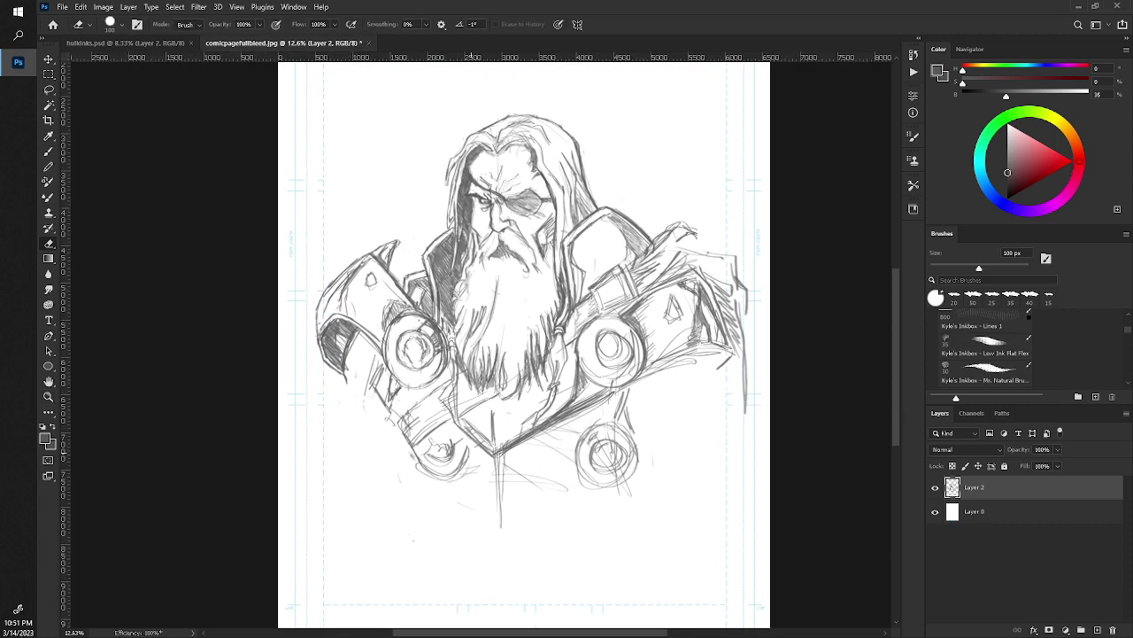
# Erase stray lines below the armour, under the lower-right circle, and along the armour's right edge.
pyautogui.moveTo(491, 529); pyautogui.dragTo(500, 471)
pyautogui.moveTo(512, 515); pyautogui.dragTo(500, 481)
pyautogui.moveTo(638, 485); pyautogui.dragTo(608, 497)
pyautogui.moveTo(743, 416); pyautogui.dragTo(746, 363)
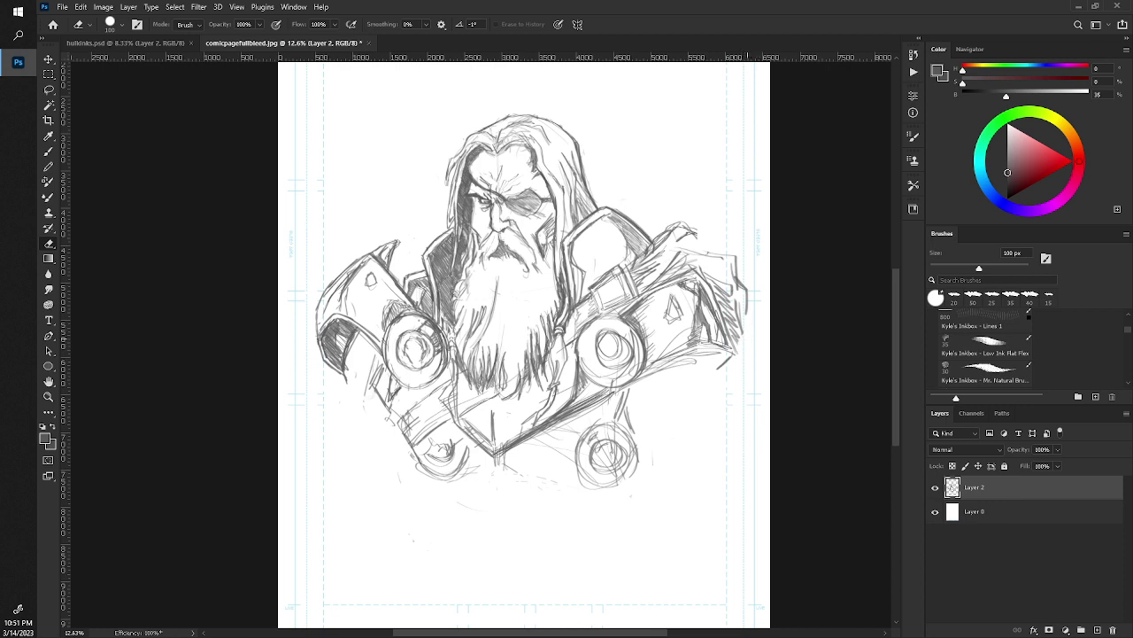
pyautogui.scroll(-1, 421, 268)
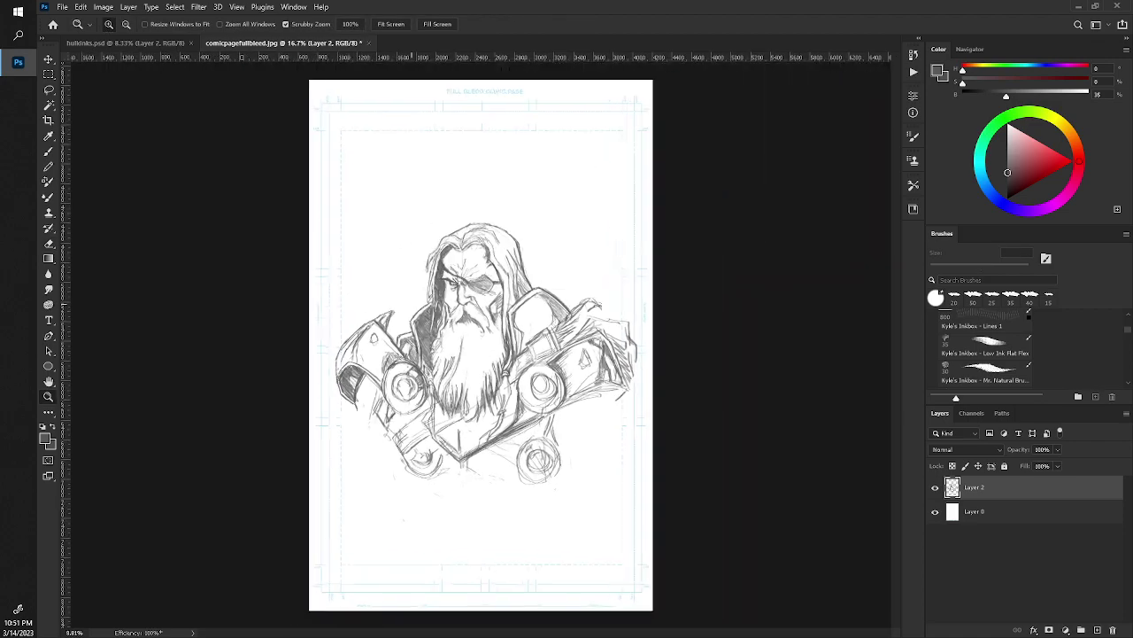
pyautogui.scroll(3, 421, 268)
pyautogui.scroll(-1, 422, 266)
pyautogui.press('z')
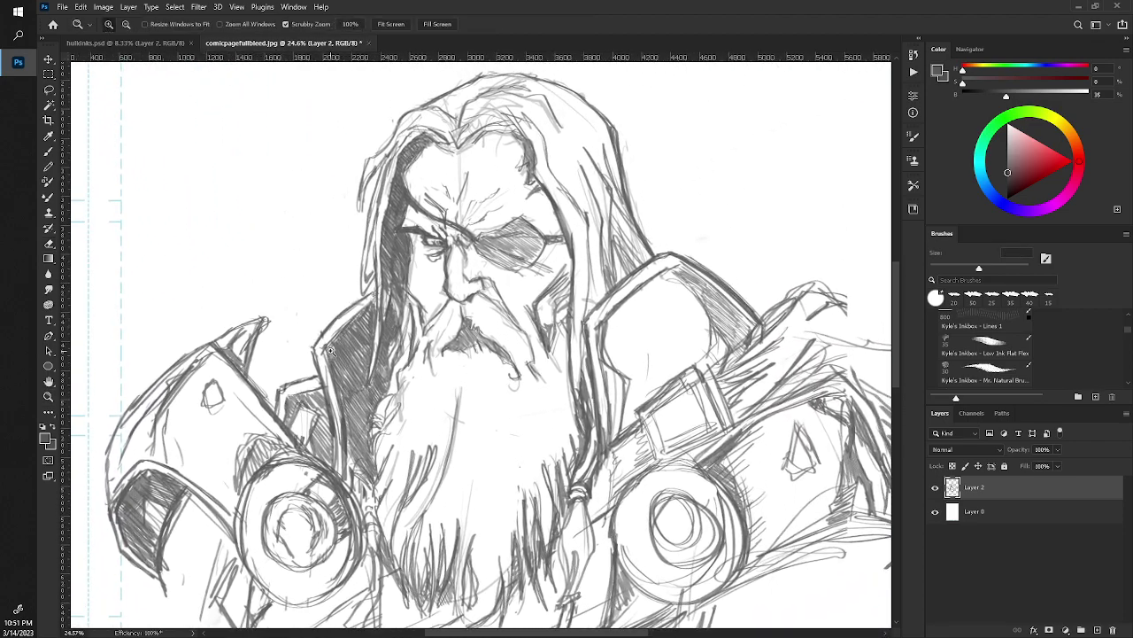
pyautogui.scroll(-1, 313, 318)
pyautogui.scroll(1, 312, 317)
pyautogui.press('e')
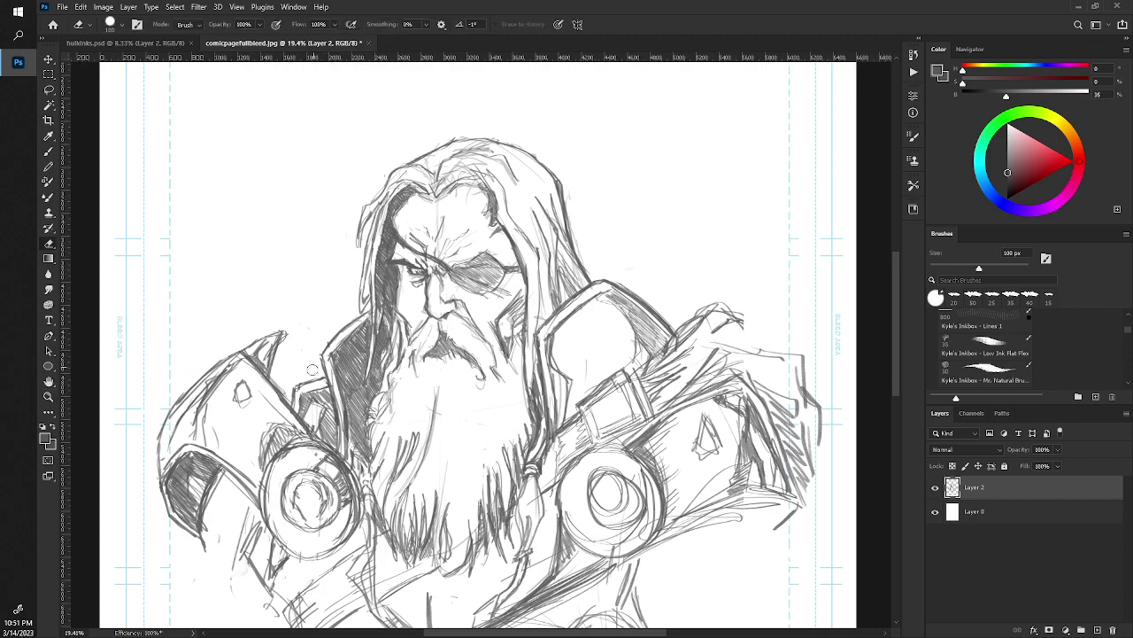
pyautogui.scroll(1, 326, 361)
pyautogui.moveTo(328, 363); pyautogui.dragTo(321, 345)
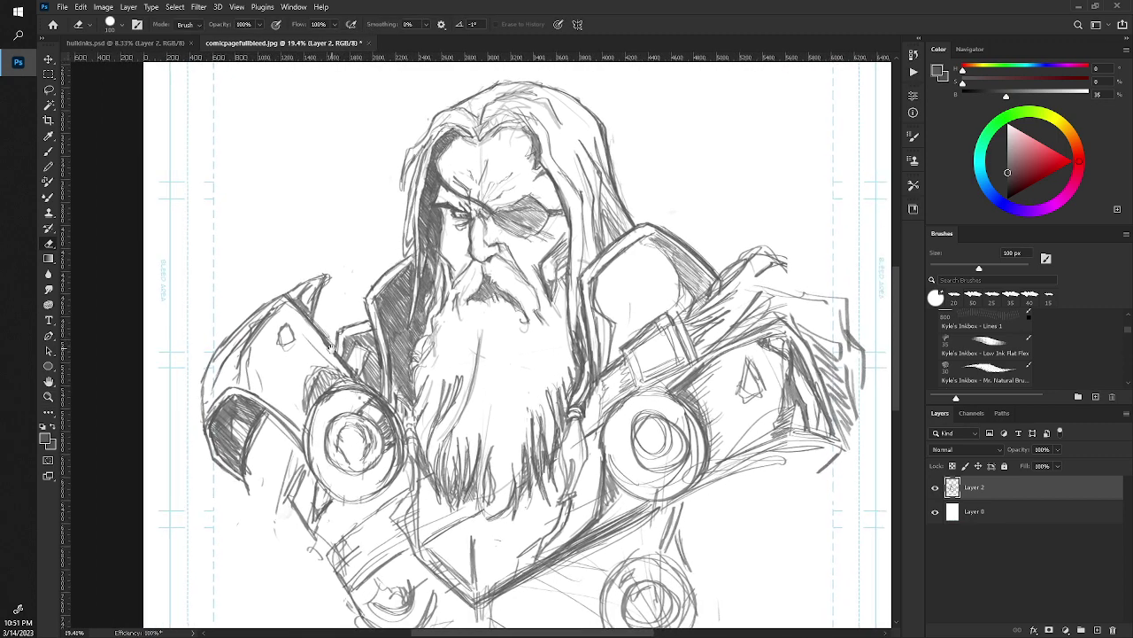
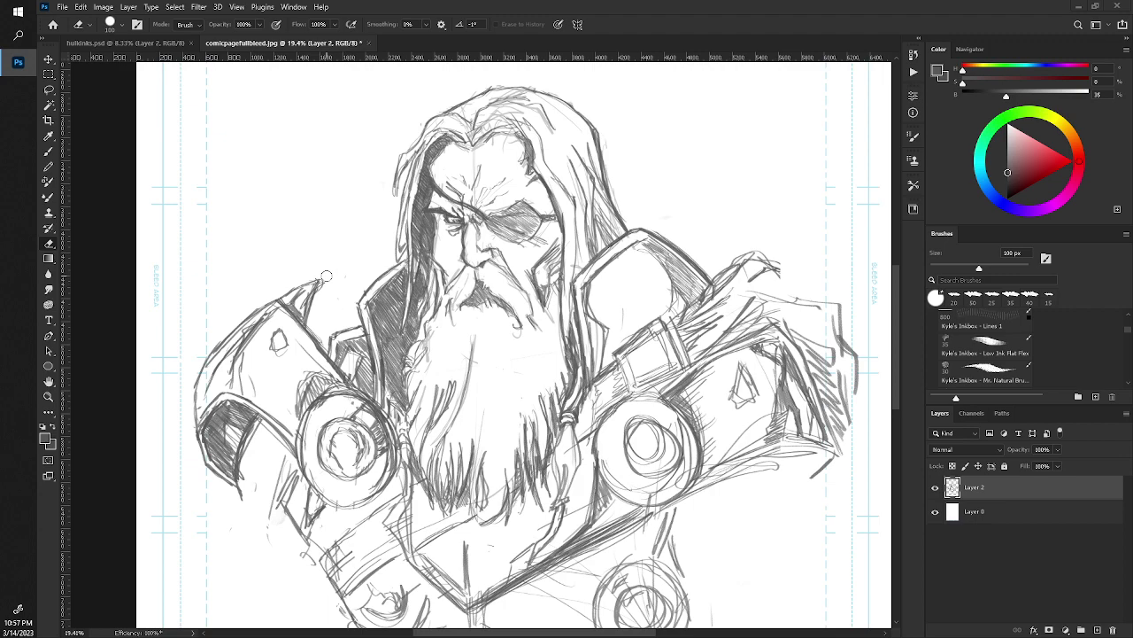
# Zoom out over the whole page, then zoom in close on the warrior's face.
pyautogui.press('z')
pyautogui.moveTo(352, 329)
pyautogui.mouseDown()
pyautogui.moveTo(321, 291)
pyautogui.moveTo(327, 320)
pyautogui.moveTo(302, 302)
pyautogui.mouseUp()
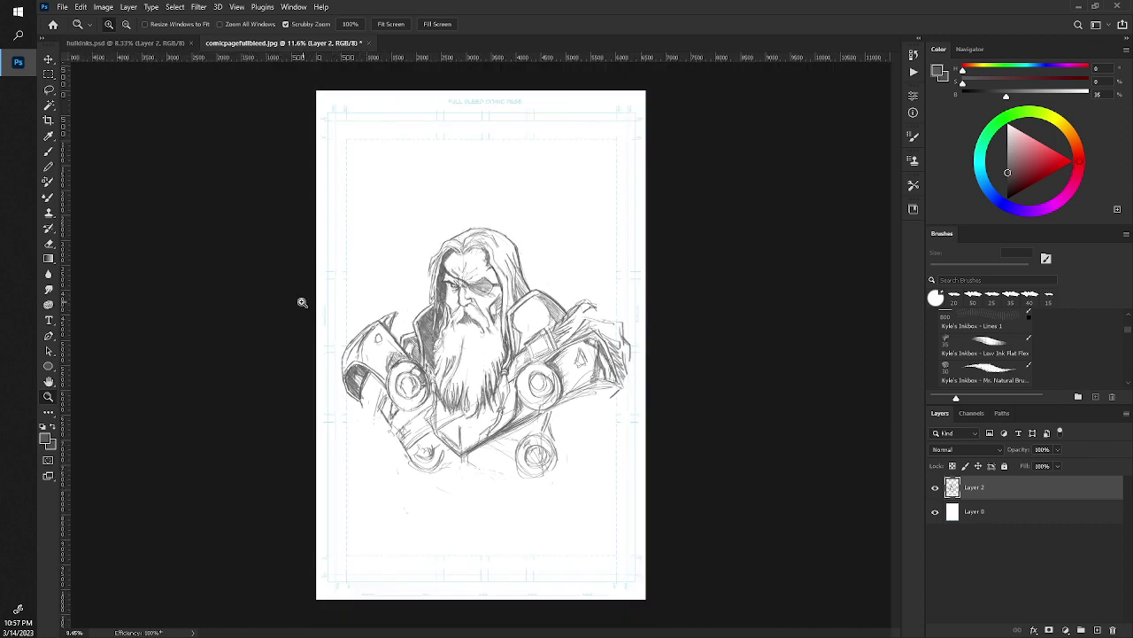
pyautogui.rightClick(304, 309)
pyautogui.click(317, 298)
pyautogui.moveTo(319, 298); pyautogui.dragTo(302, 281)
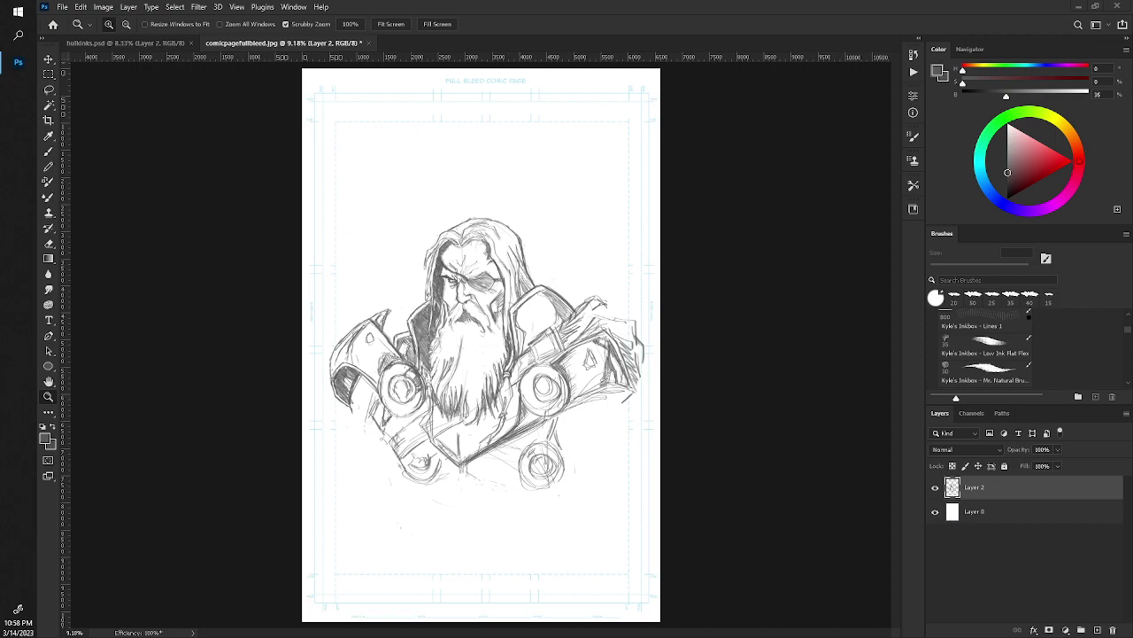
pyautogui.click(362, 344)
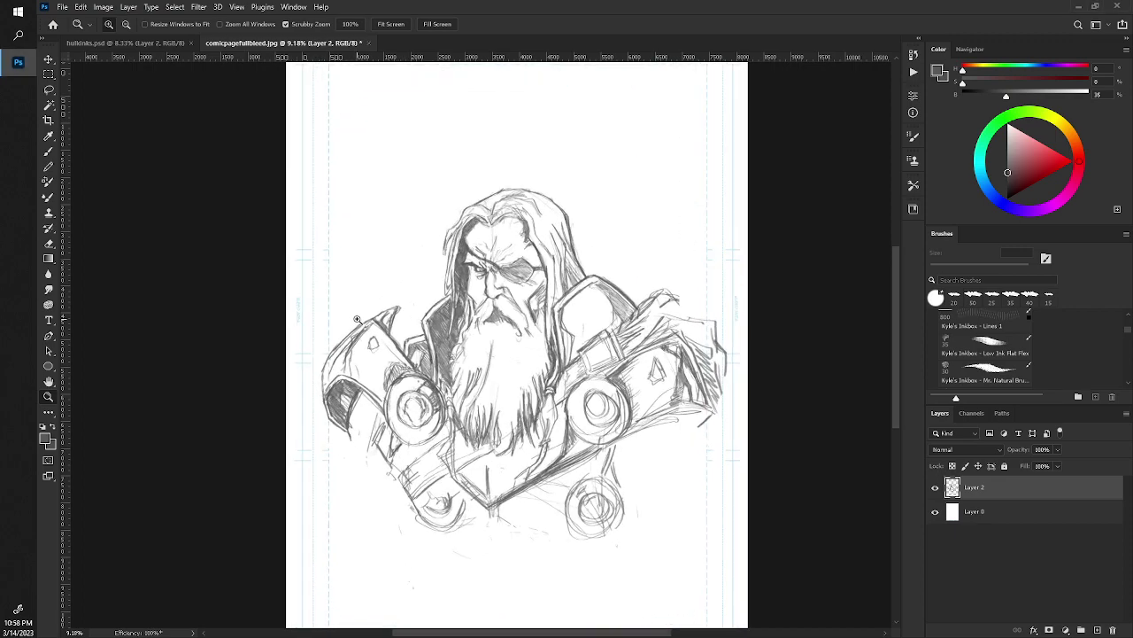
pyautogui.moveTo(351, 290)
pyautogui.mouseDown()
pyautogui.moveTo(257, 365)
pyautogui.moveTo(253, 326)
pyautogui.moveTo(221, 293)
pyautogui.moveTo(257, 314)
pyautogui.moveTo(313, 313)
pyautogui.moveTo(284, 213)
pyautogui.moveTo(296, 270)
pyautogui.moveTo(278, 243)
pyautogui.moveTo(266, 255)
pyautogui.moveTo(281, 278)
pyautogui.mouseUp()
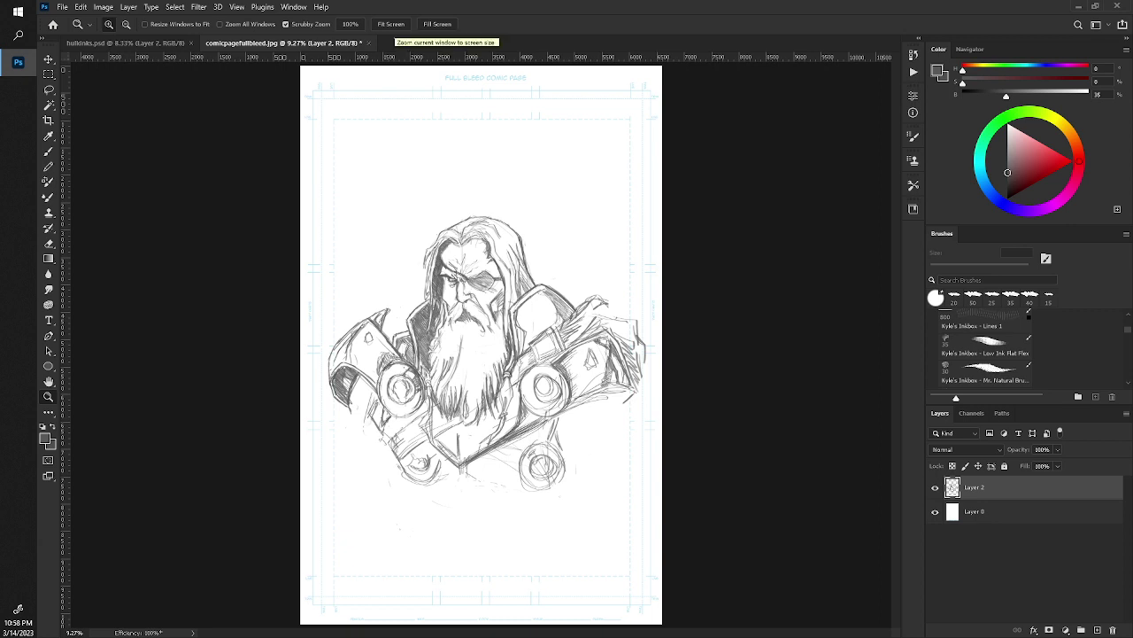
# Colorize the sketch with Hue/Saturation (hue near 158, saturation near 79, lightness -100).
pyautogui.hotkey('ctrl', 'u')
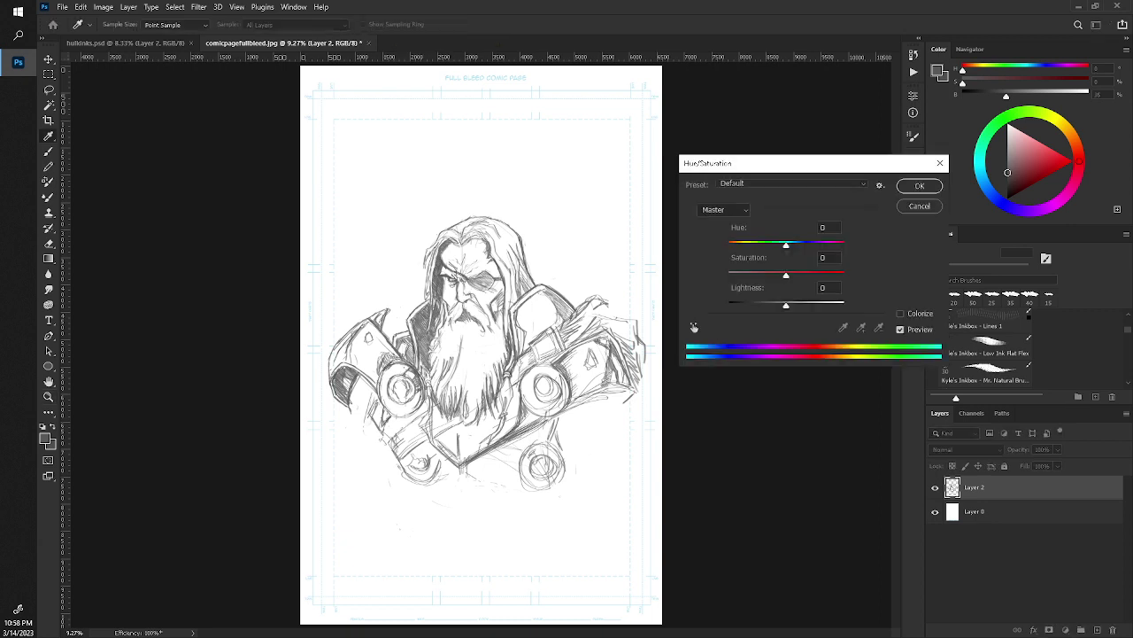
pyautogui.hotkey('alt', 'o')
pyautogui.write('158')
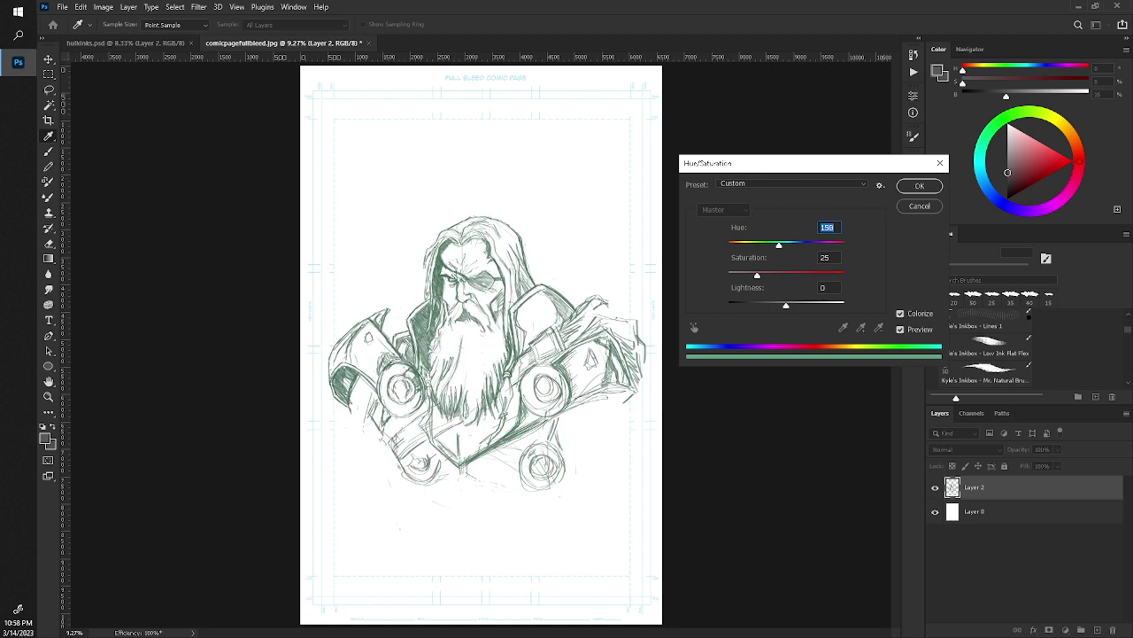
pyautogui.hotkey('shift', 'Up')
pyautogui.hotkey('shift', 'Up')
pyautogui.hotkey('shift', 'Up')
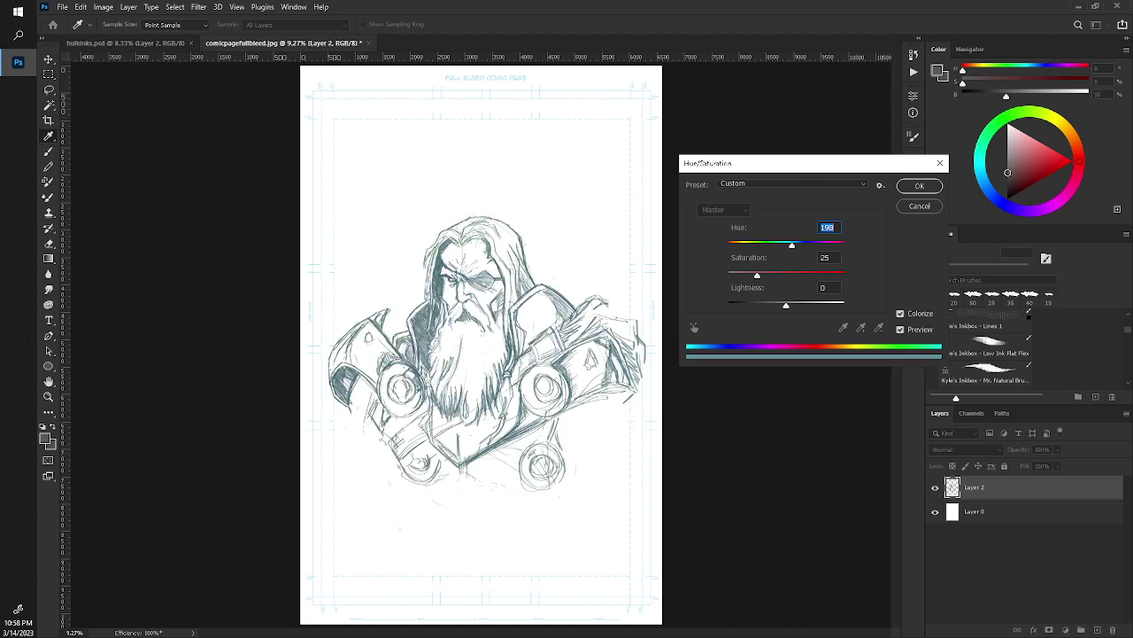
pyautogui.hotkey('shift', 'Down')
pyautogui.hotkey('shift', 'Down')
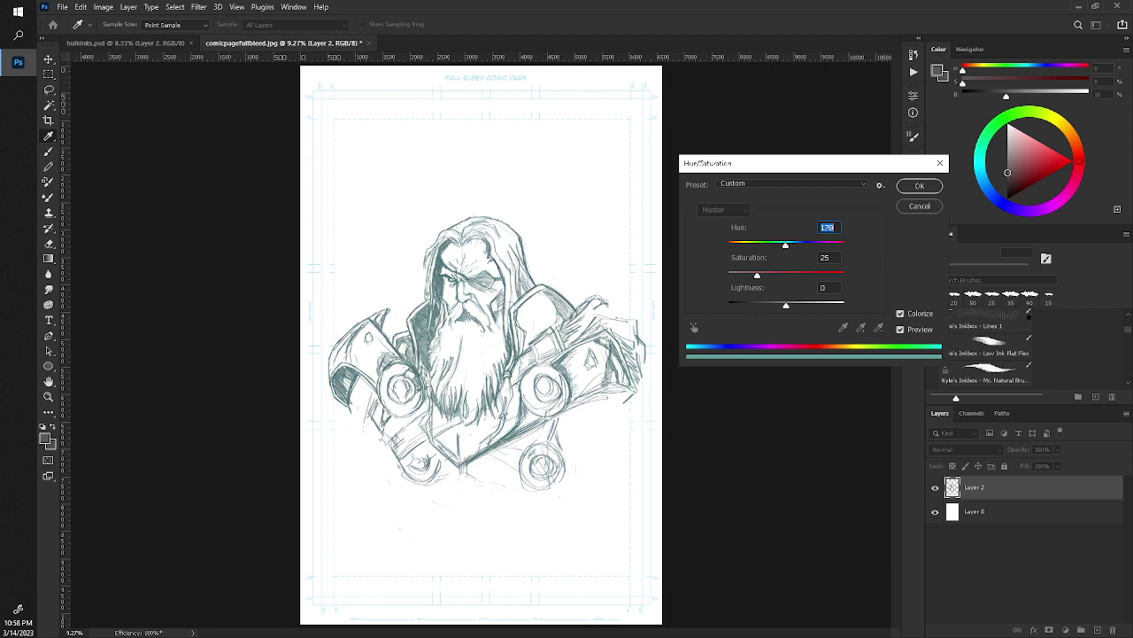
pyautogui.press('Tab')
pyautogui.write('79')
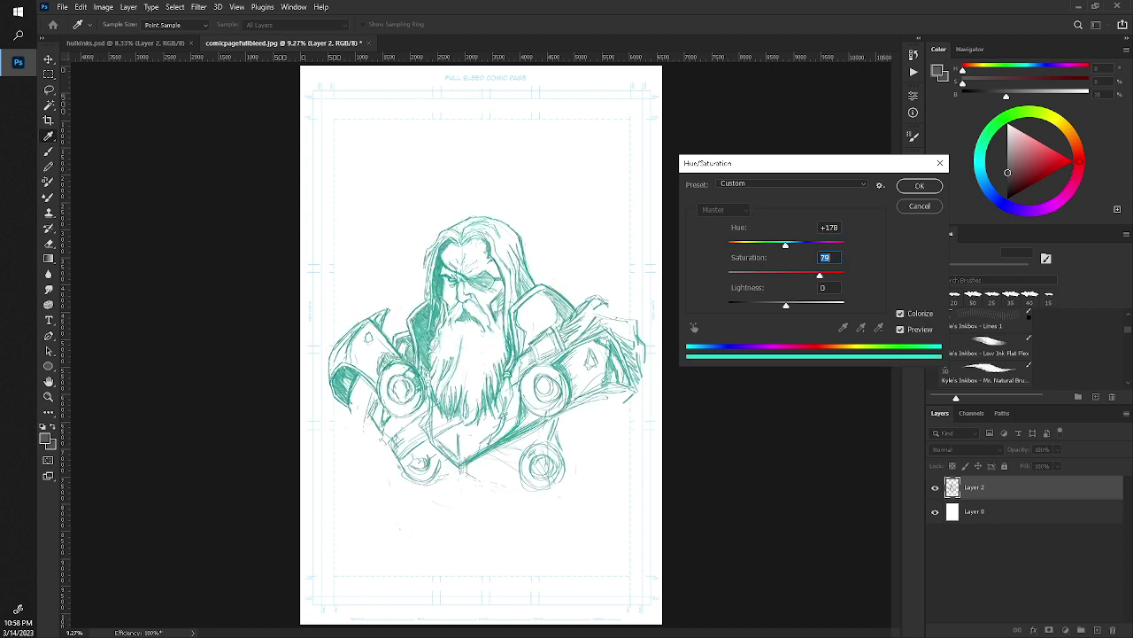
pyautogui.hotkey('shift', 'Down')
pyautogui.hotkey('shift', 'Down')
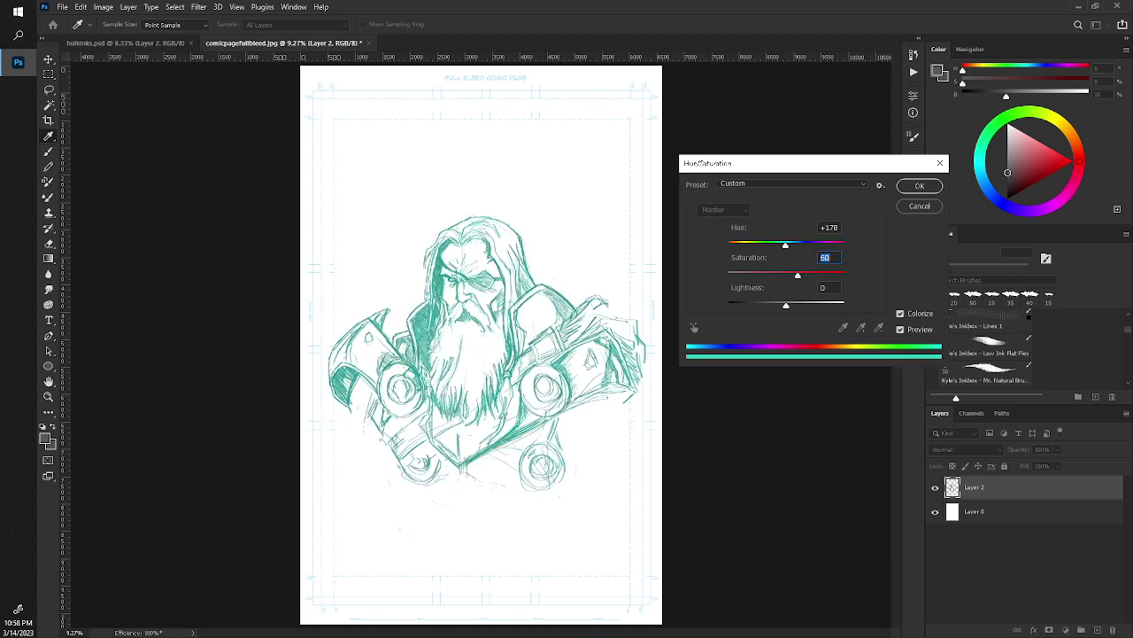
pyautogui.hotkey('shift', 'Down')
pyautogui.press('Tab')
pyautogui.write('-100')
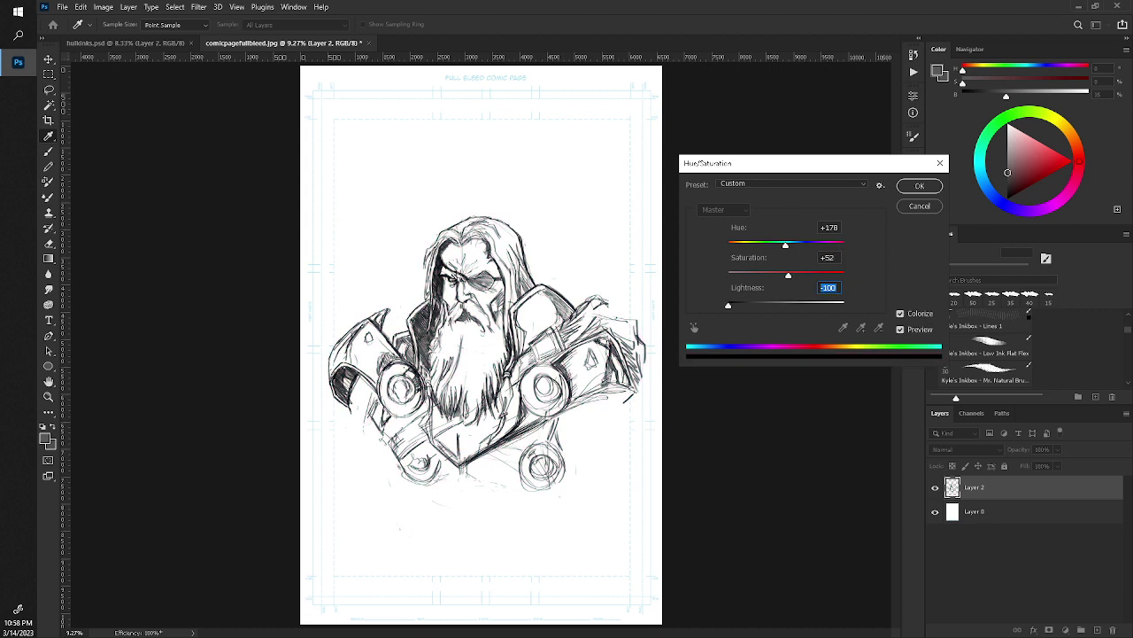
pyautogui.press('Return')
# Zoom in on the lower armour and set a 45 px brush, undoing one trial stroke.
pyautogui.press('z')
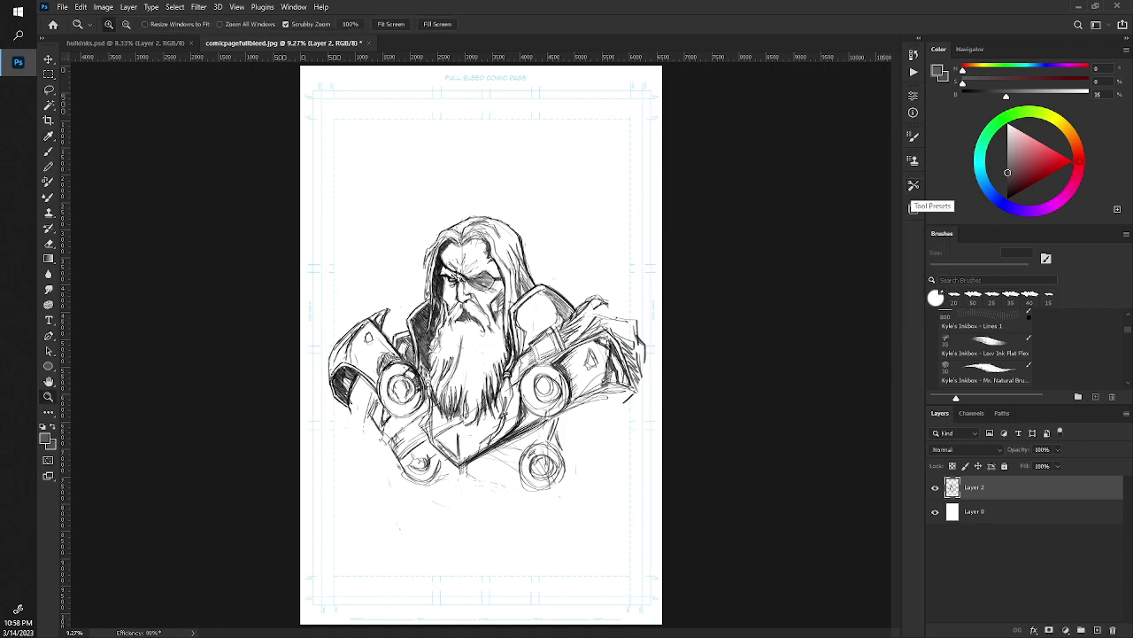
pyautogui.moveTo(369, 316); pyautogui.dragTo(383, 335)
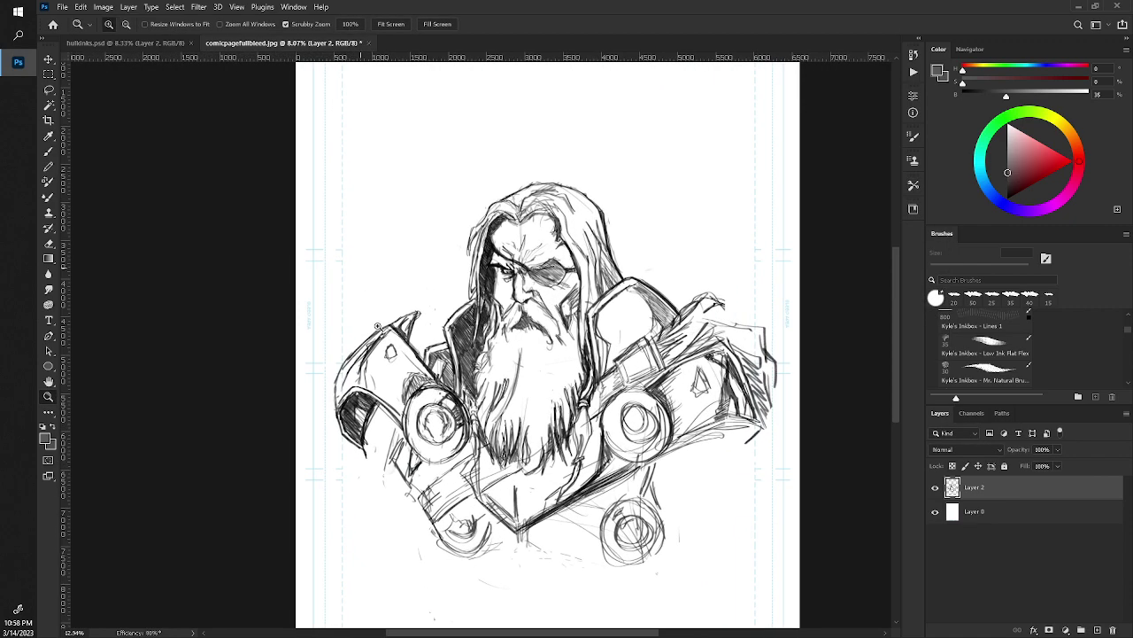
pyautogui.moveTo(383, 335)
pyautogui.mouseDown()
pyautogui.moveTo(300, 350)
pyautogui.moveTo(319, 381)
pyautogui.mouseUp()
pyautogui.scroll(-3, 334, 502)
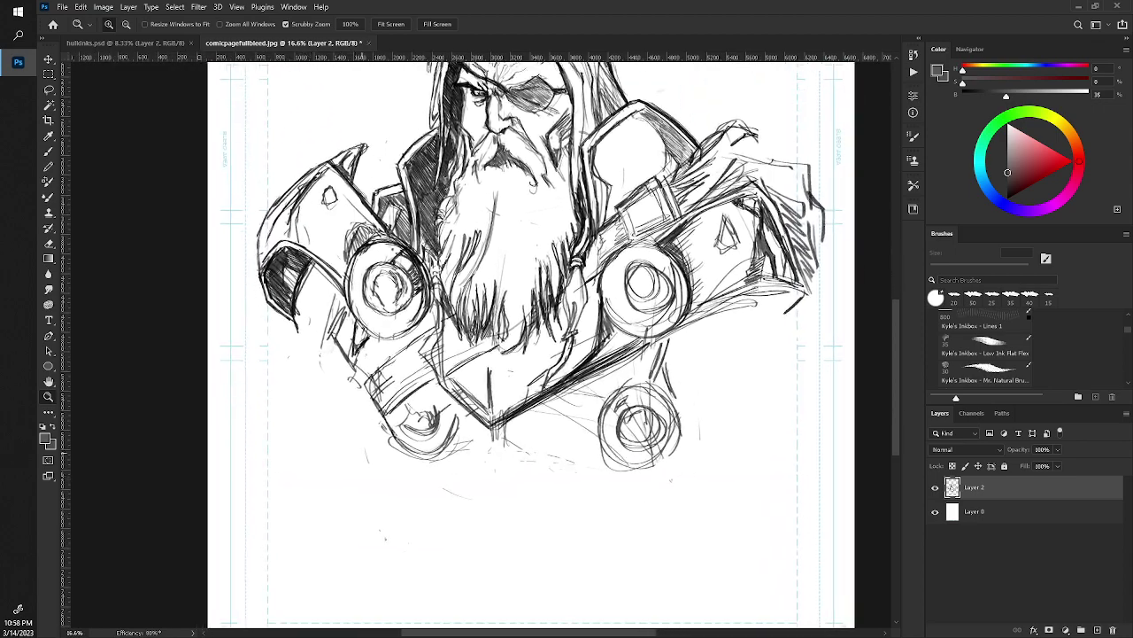
pyautogui.moveTo(334, 502); pyautogui.dragTo(327, 492)
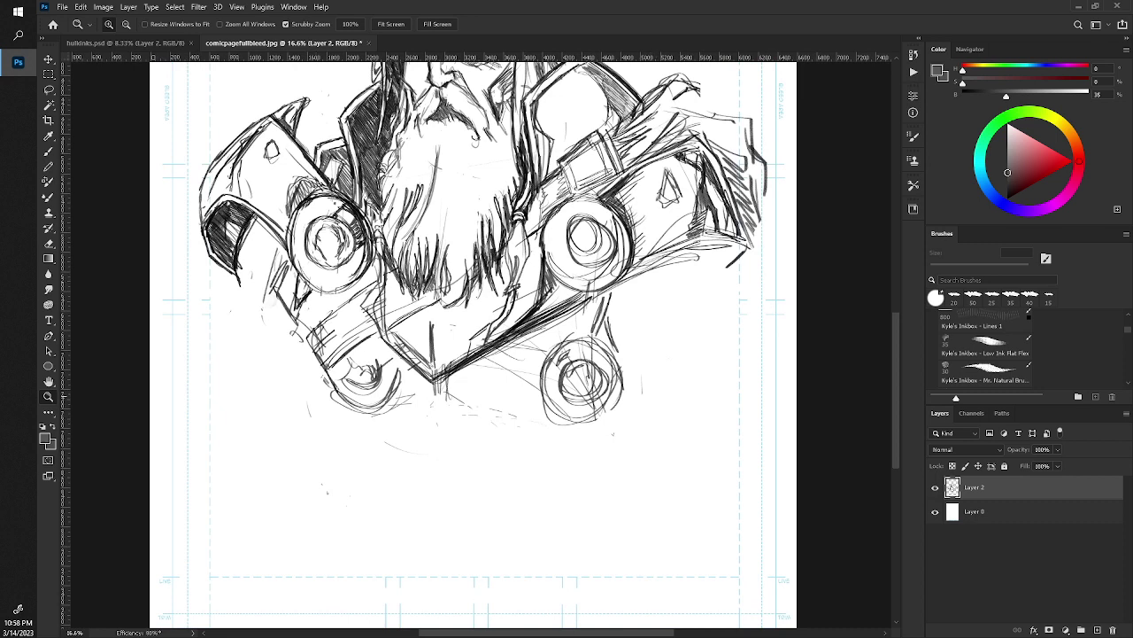
pyautogui.press('b')
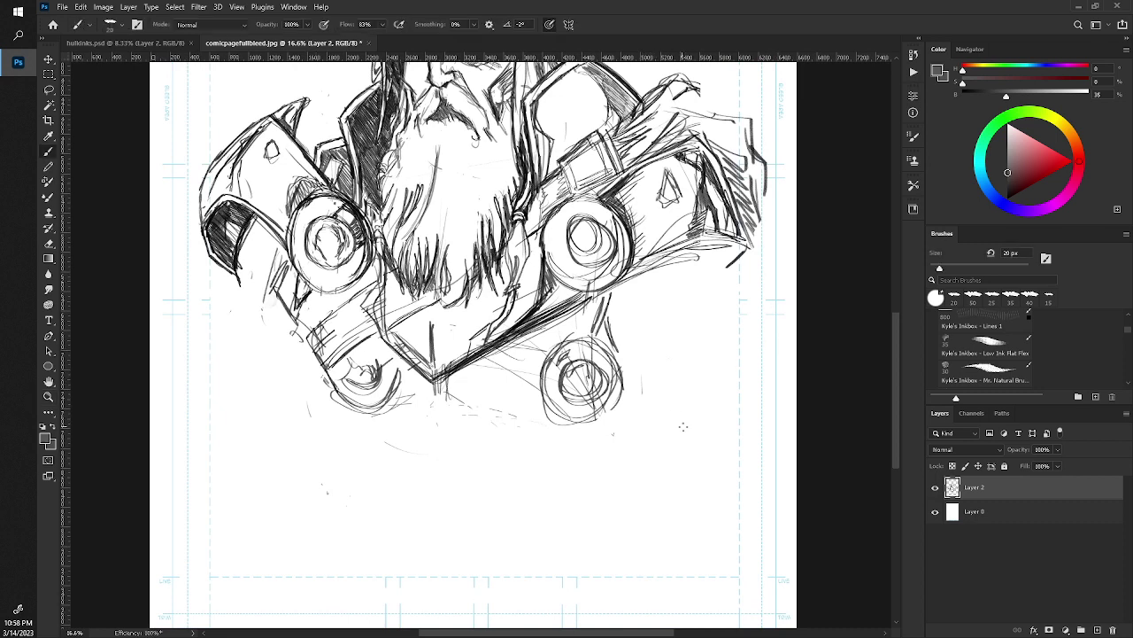
pyautogui.press(']')
pyautogui.press(']')
pyautogui.press(']')
pyautogui.press(']')
pyautogui.press(']')
pyautogui.moveTo(641, 402)
pyautogui.mouseDown()
pyautogui.moveTo(660, 401)
pyautogui.moveTo(661, 411)
pyautogui.mouseUp()
pyautogui.press('z')
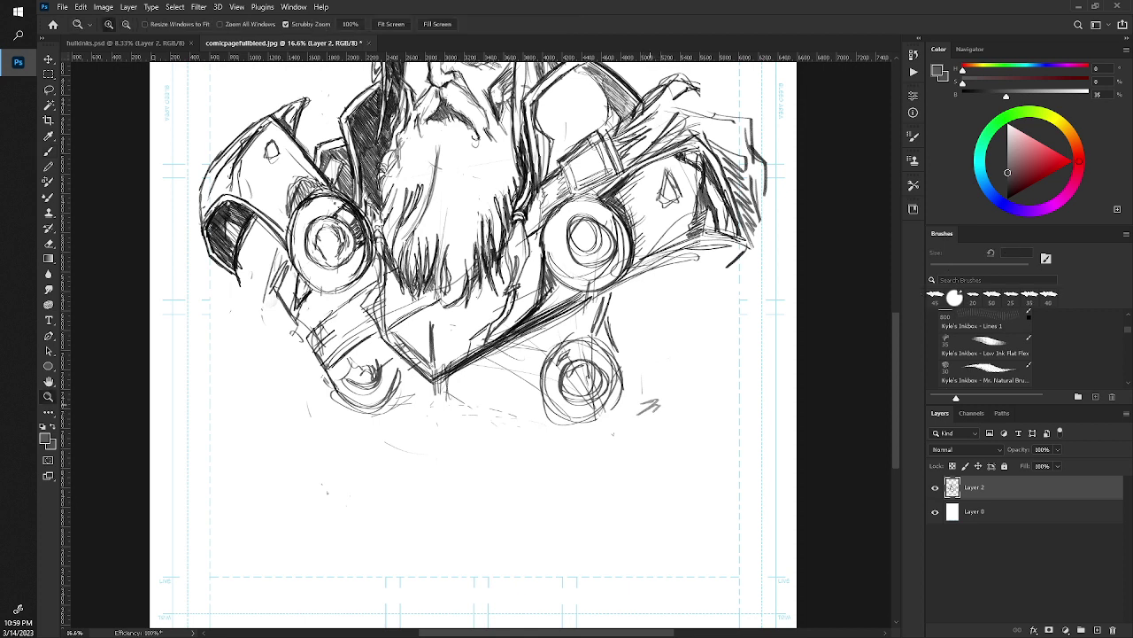
pyautogui.hotkey('ctrl', 'z')
# Sign in near-black below the right armour, with a small number underneath.
pyautogui.press('b')
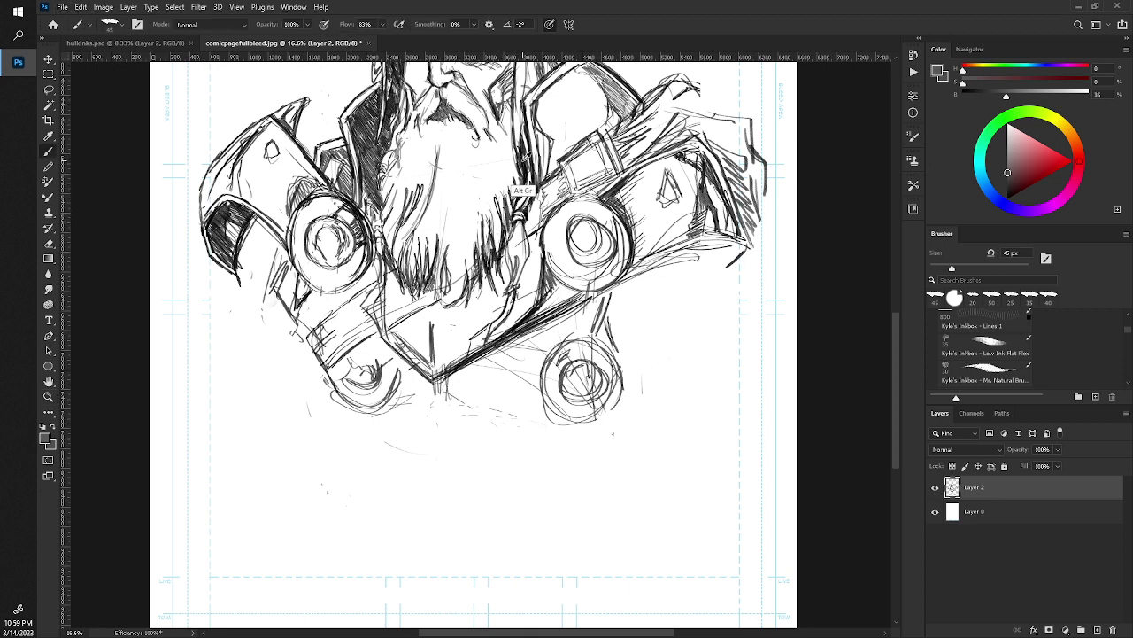
pyautogui.keyDown('alt'); pyautogui.click(519, 213); pyautogui.keyUp('alt')
pyautogui.moveTo(643, 407)
pyautogui.mouseDown()
pyautogui.moveTo(719, 398)
pyautogui.moveTo(673, 413)
pyautogui.mouseUp()
pyautogui.moveTo(641, 422)
pyautogui.mouseDown()
pyautogui.moveTo(676, 409)
pyautogui.moveTo(662, 418)
pyautogui.mouseUp()
pyautogui.moveTo(653, 423)
pyautogui.mouseDown()
pyautogui.moveTo(696, 416)
pyautogui.moveTo(698, 429)
pyautogui.mouseUp()
pyautogui.moveTo(671, 391); pyautogui.dragTo(706, 383)
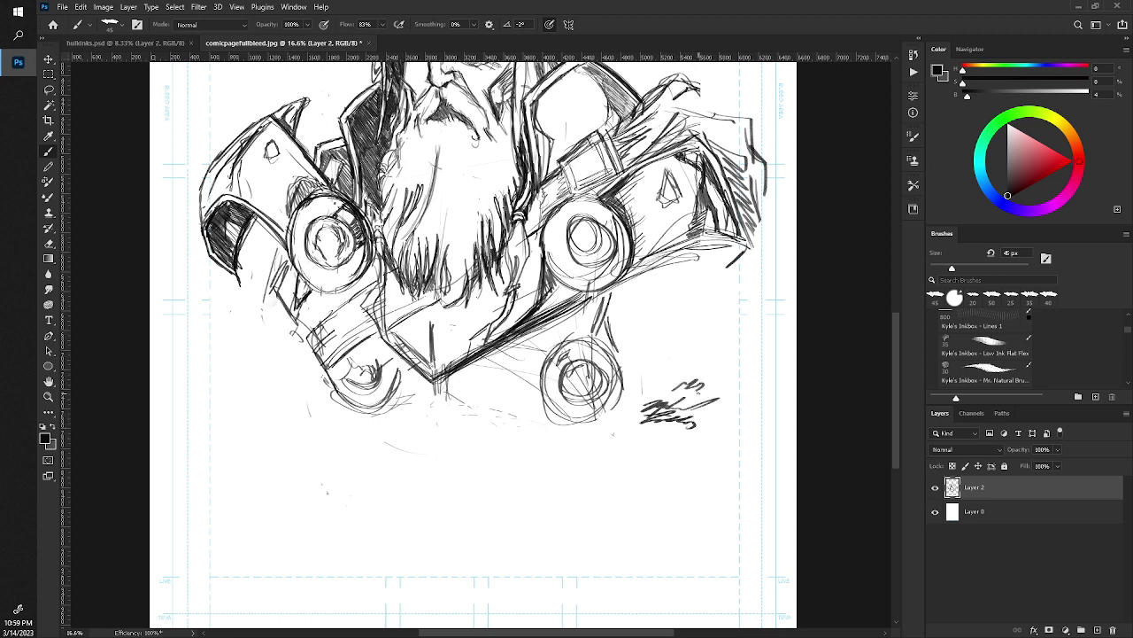
pyautogui.moveTo(653, 427)
pyautogui.mouseDown()
pyautogui.moveTo(670, 434)
pyautogui.moveTo(634, 439)
pyautogui.moveTo(660, 445)
pyautogui.mouseUp()
# Zoom out to check the whole page with the new signature.
pyautogui.press('z')
pyautogui.scroll(-3, 474, 345)
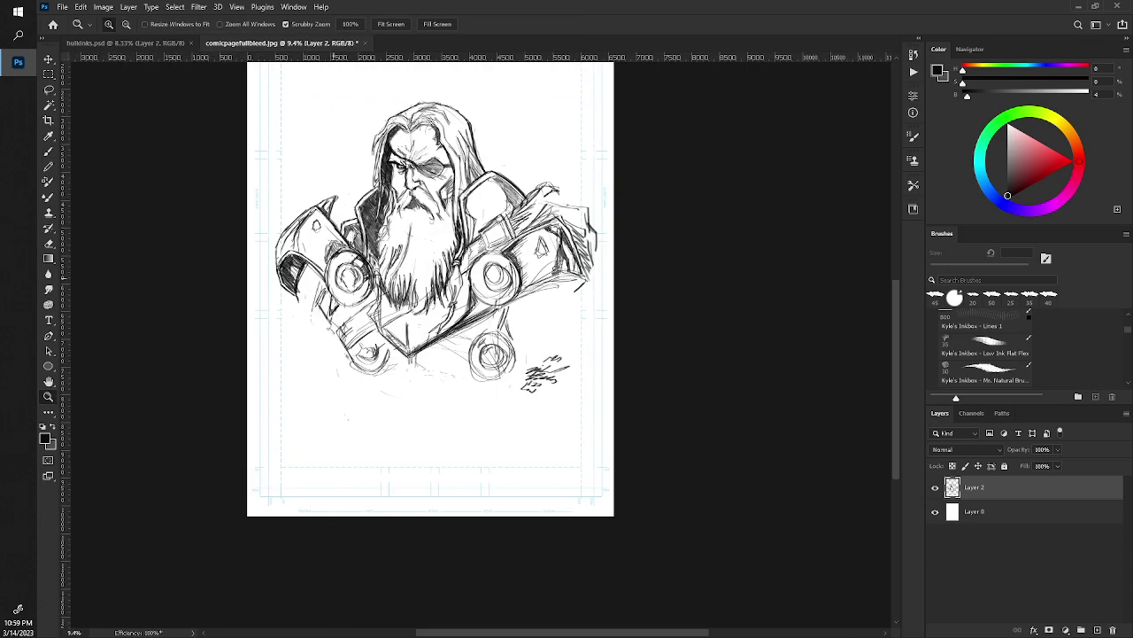
pyautogui.scroll(3, 332, 339)
pyautogui.press('b')
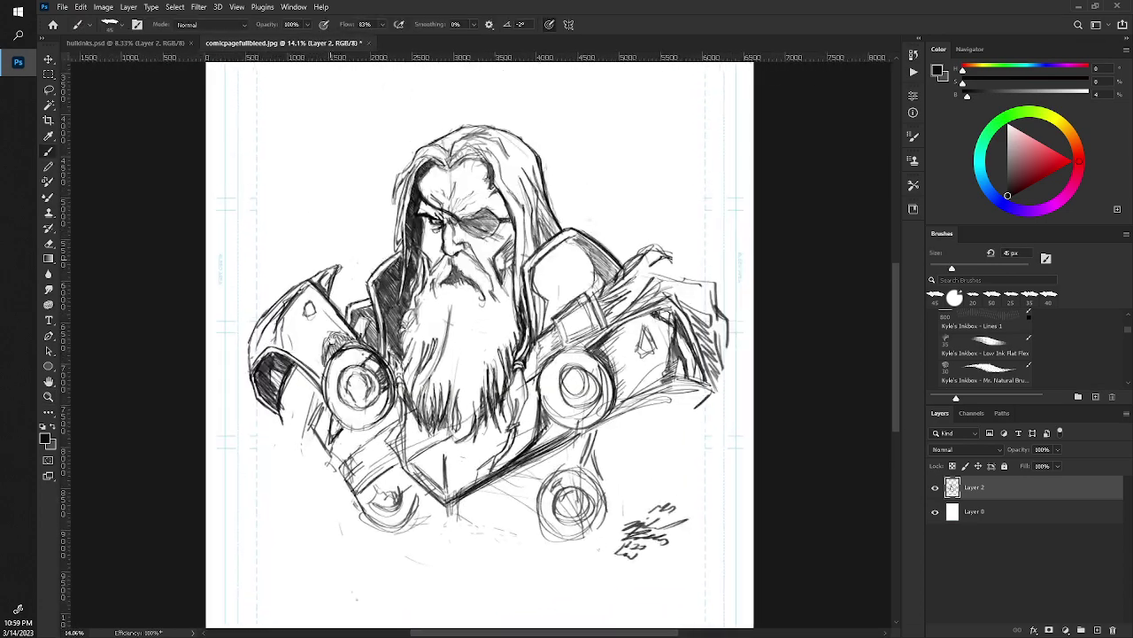
pyautogui.press('z')
pyautogui.scroll(-4, 328, 328)
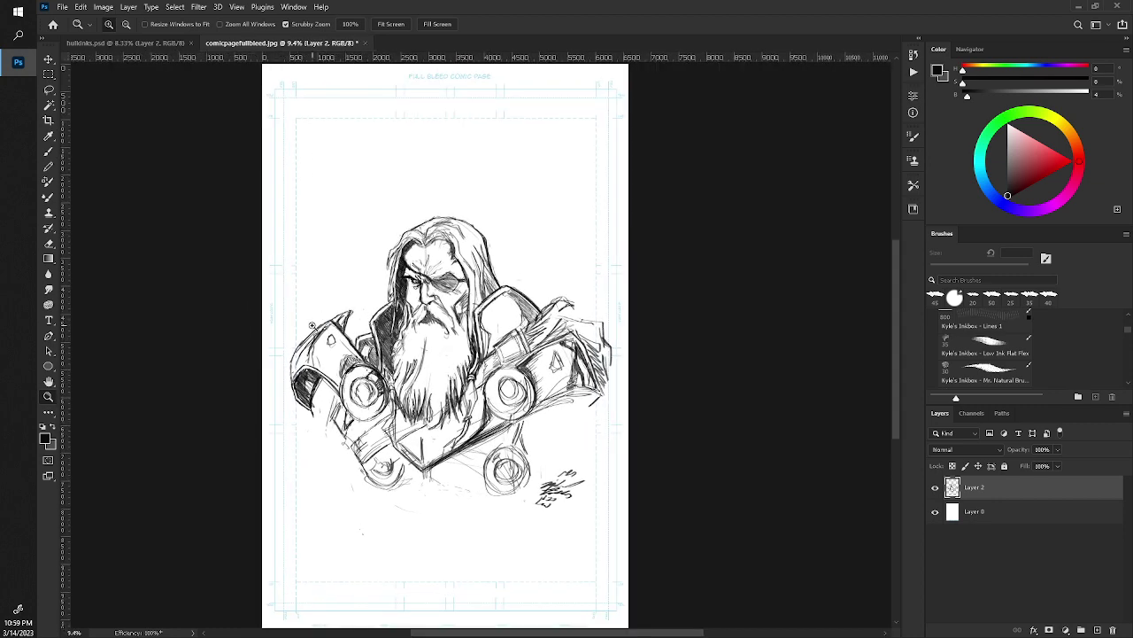
pyautogui.press('b')
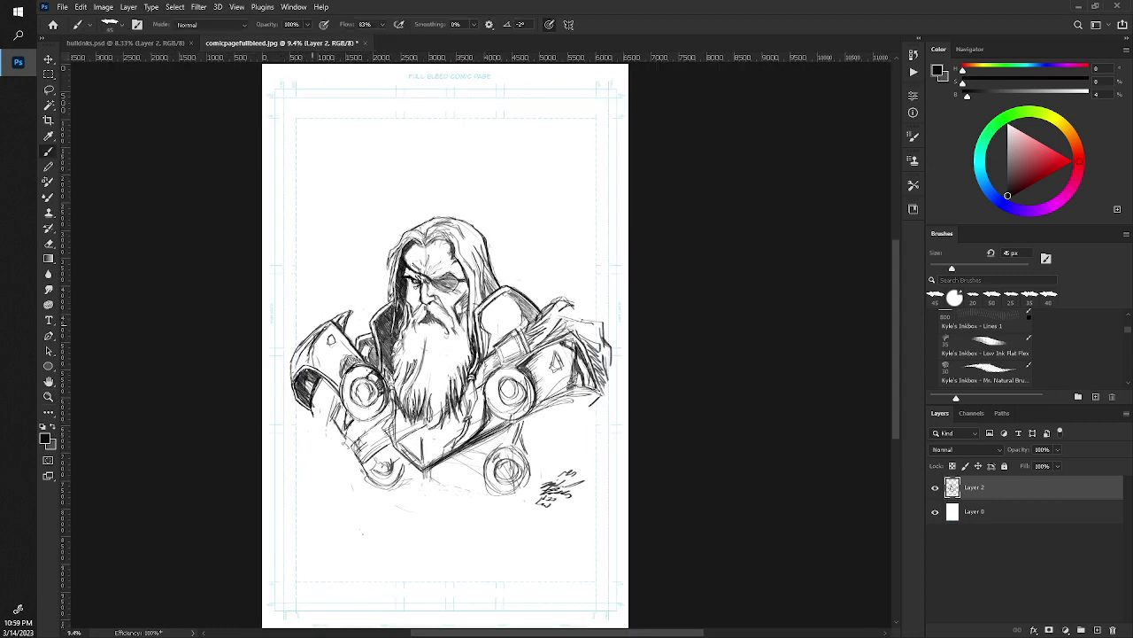